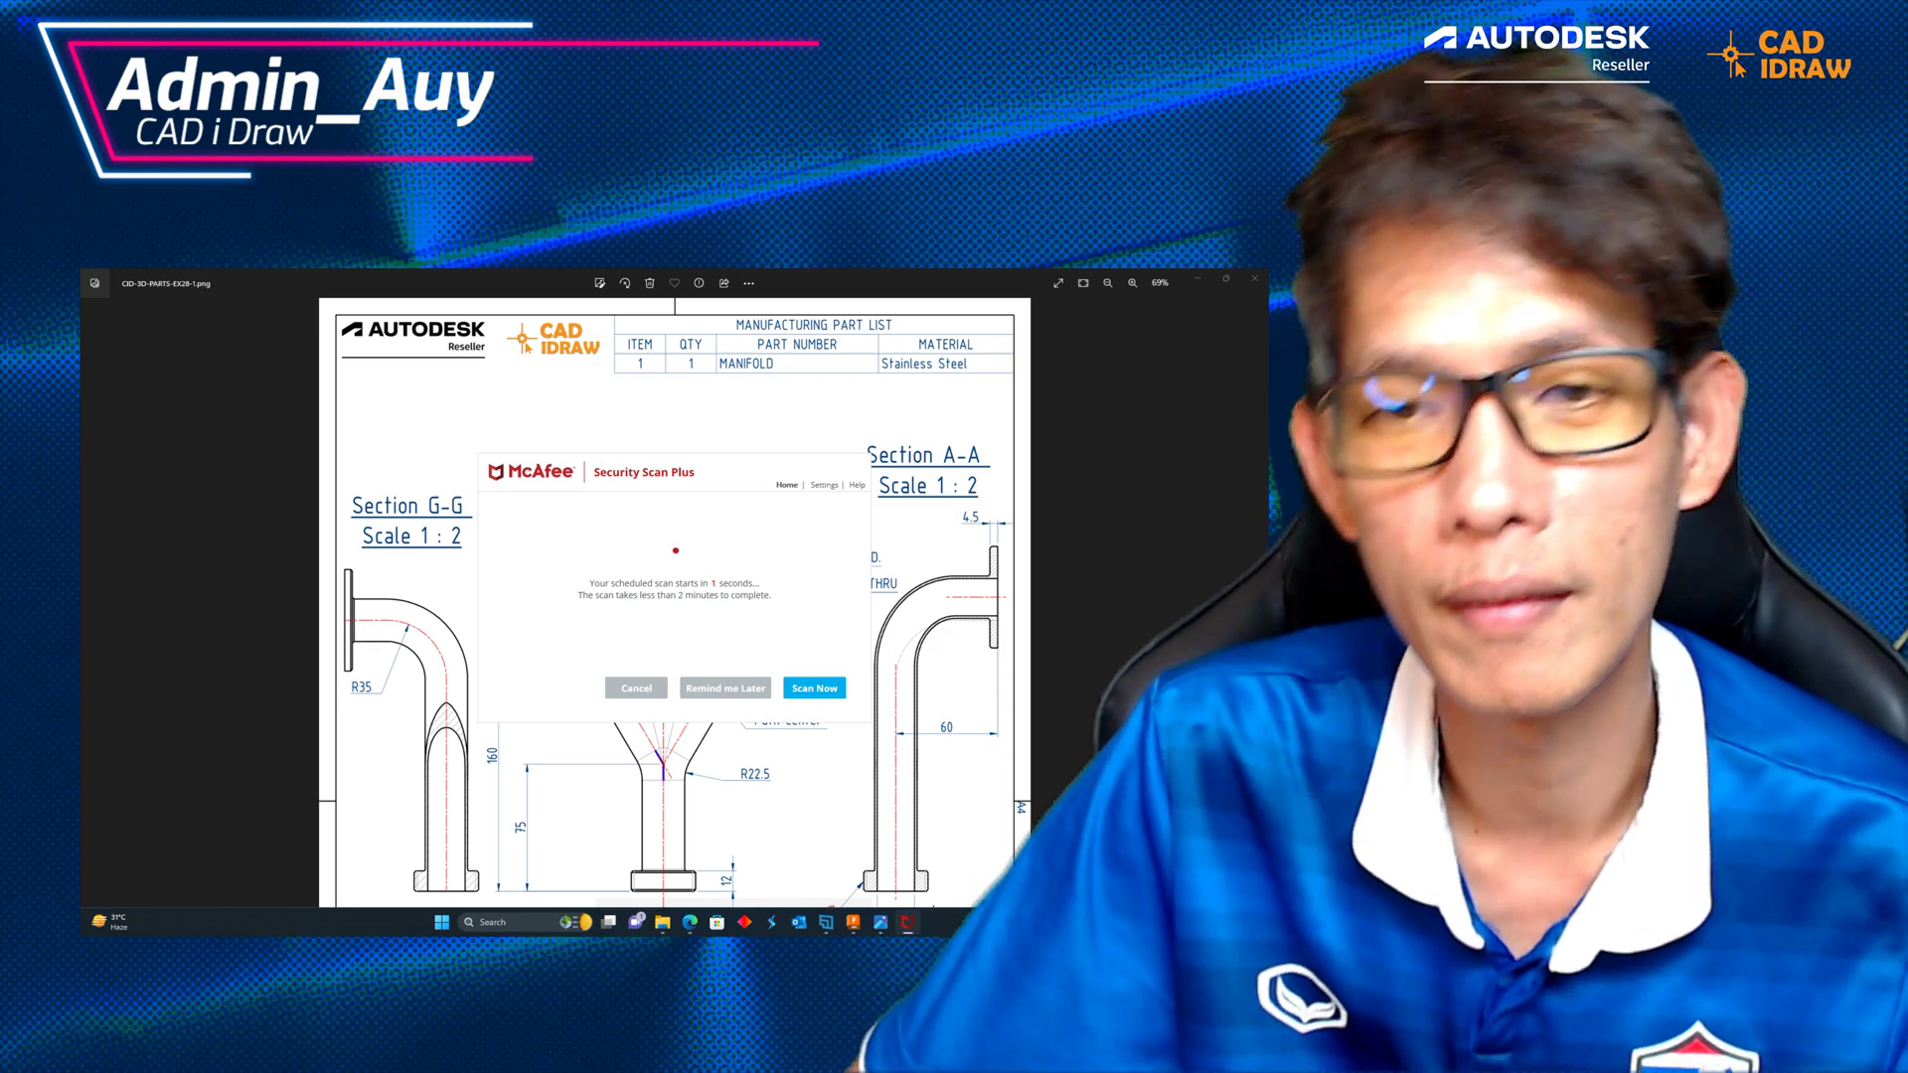
Dismiss the security scan prompt covering the manifold drawing in Photos.
{"action": "left_click", "coordinate": [637, 688]}
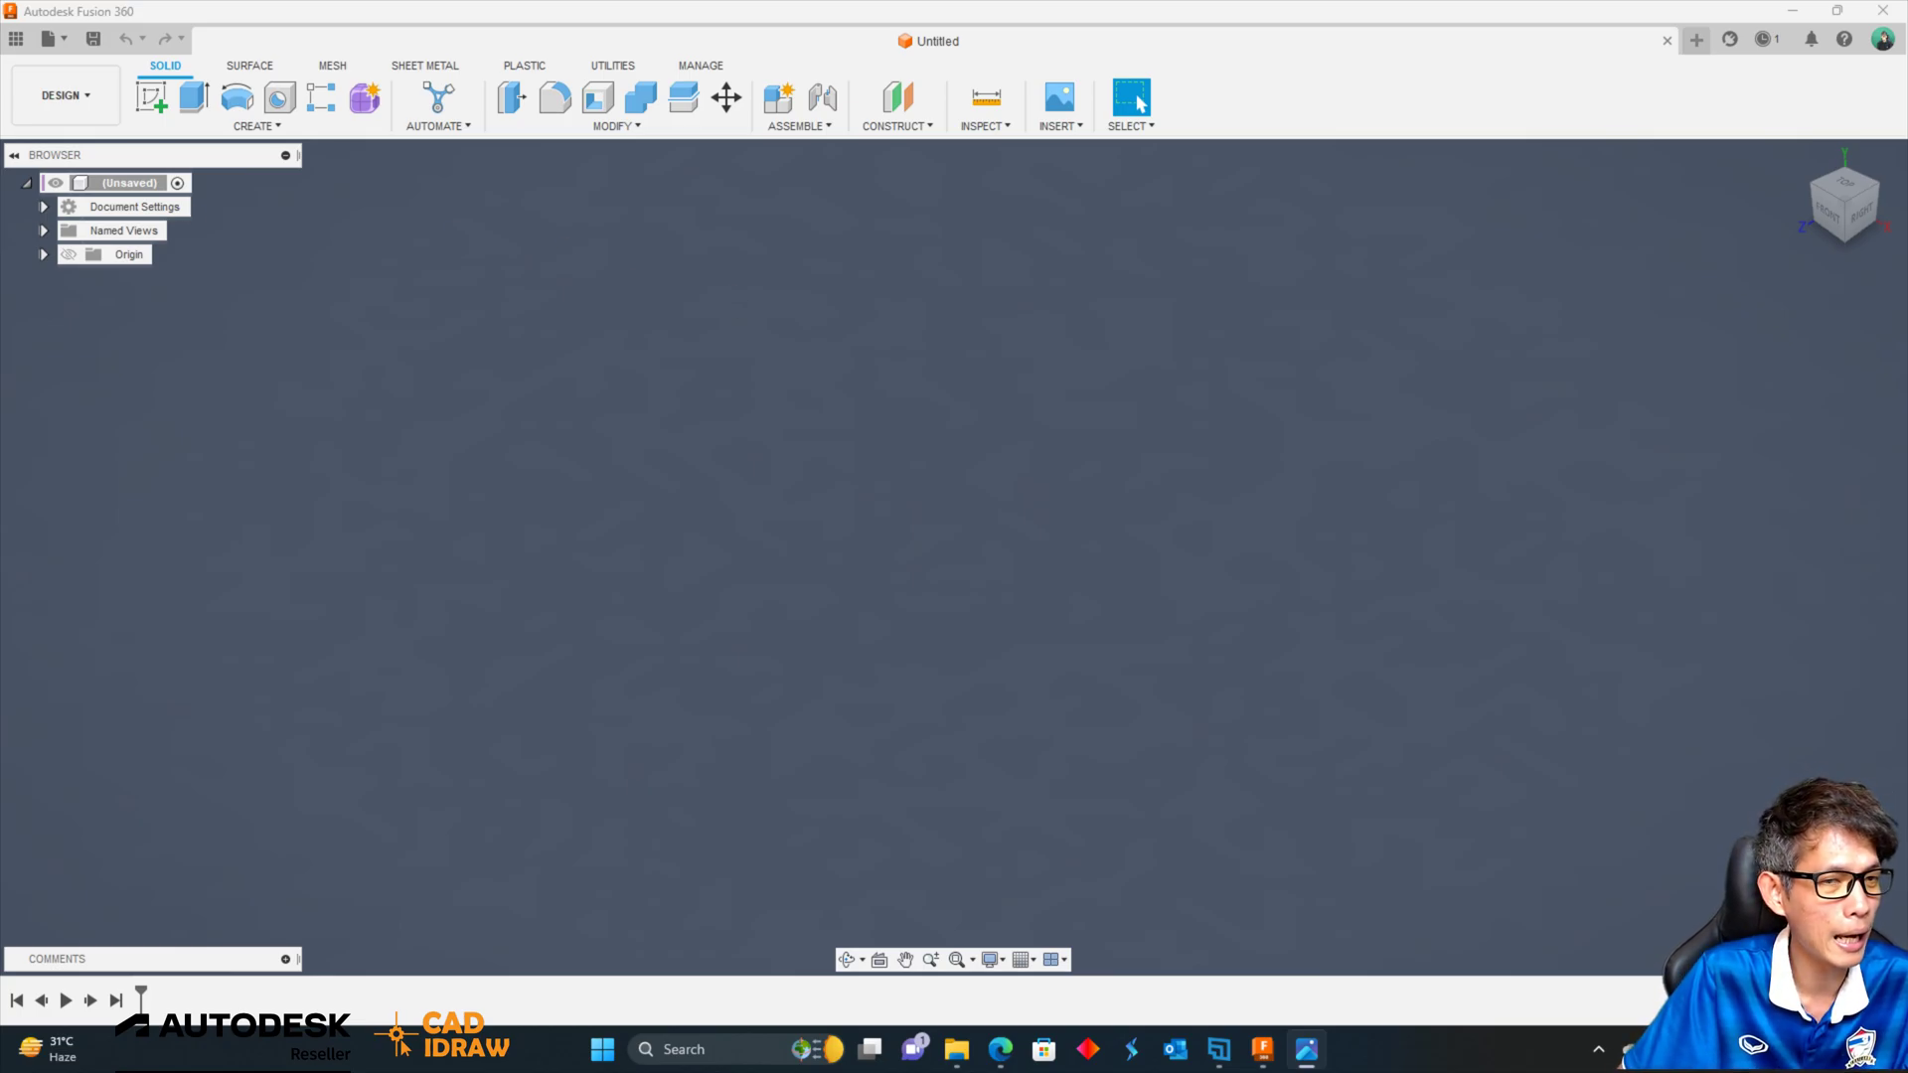
Bring the manifold reference drawing in Photos back in front of Fusion 360.
{"action": "left_click", "coordinate": [1307, 1049]}
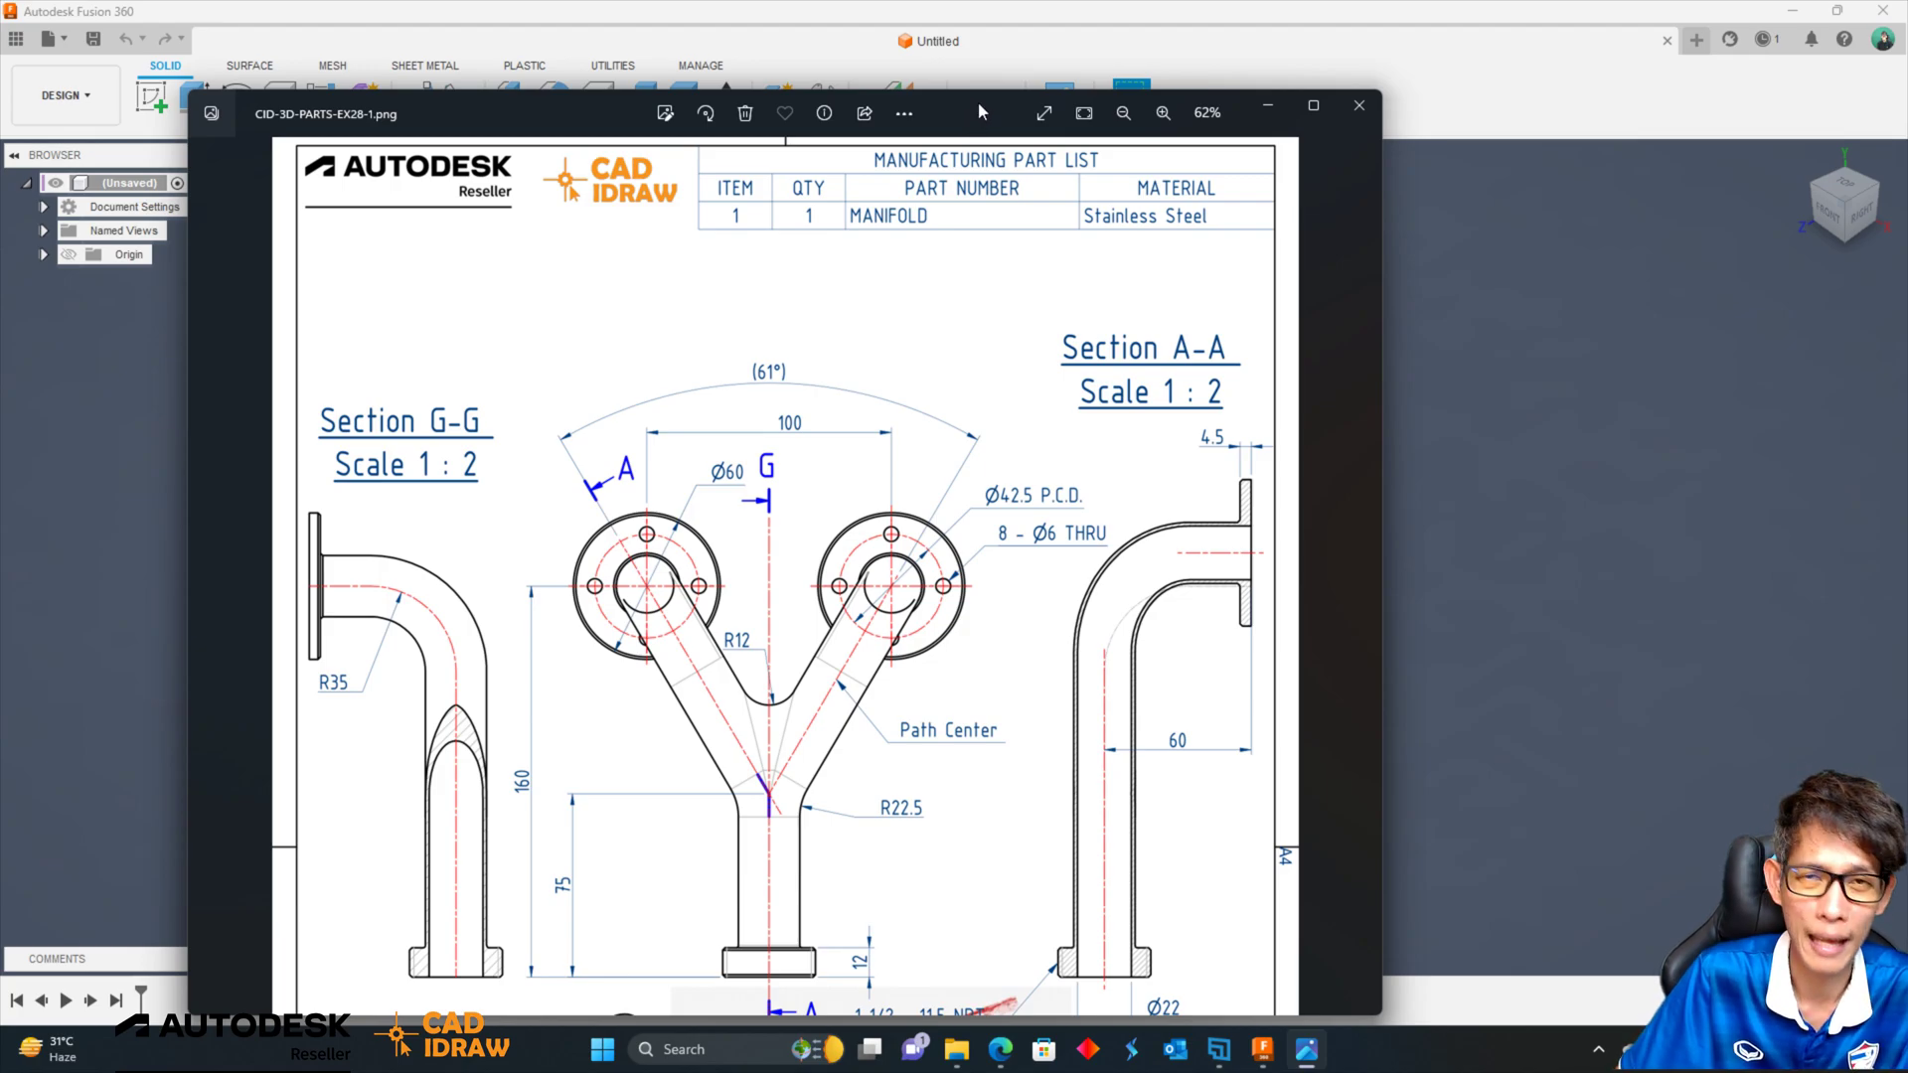
Set the Photos drawing viewer aside to reveal the empty Fusion 360 design.
{"action": "left_click", "coordinate": [1268, 104]}
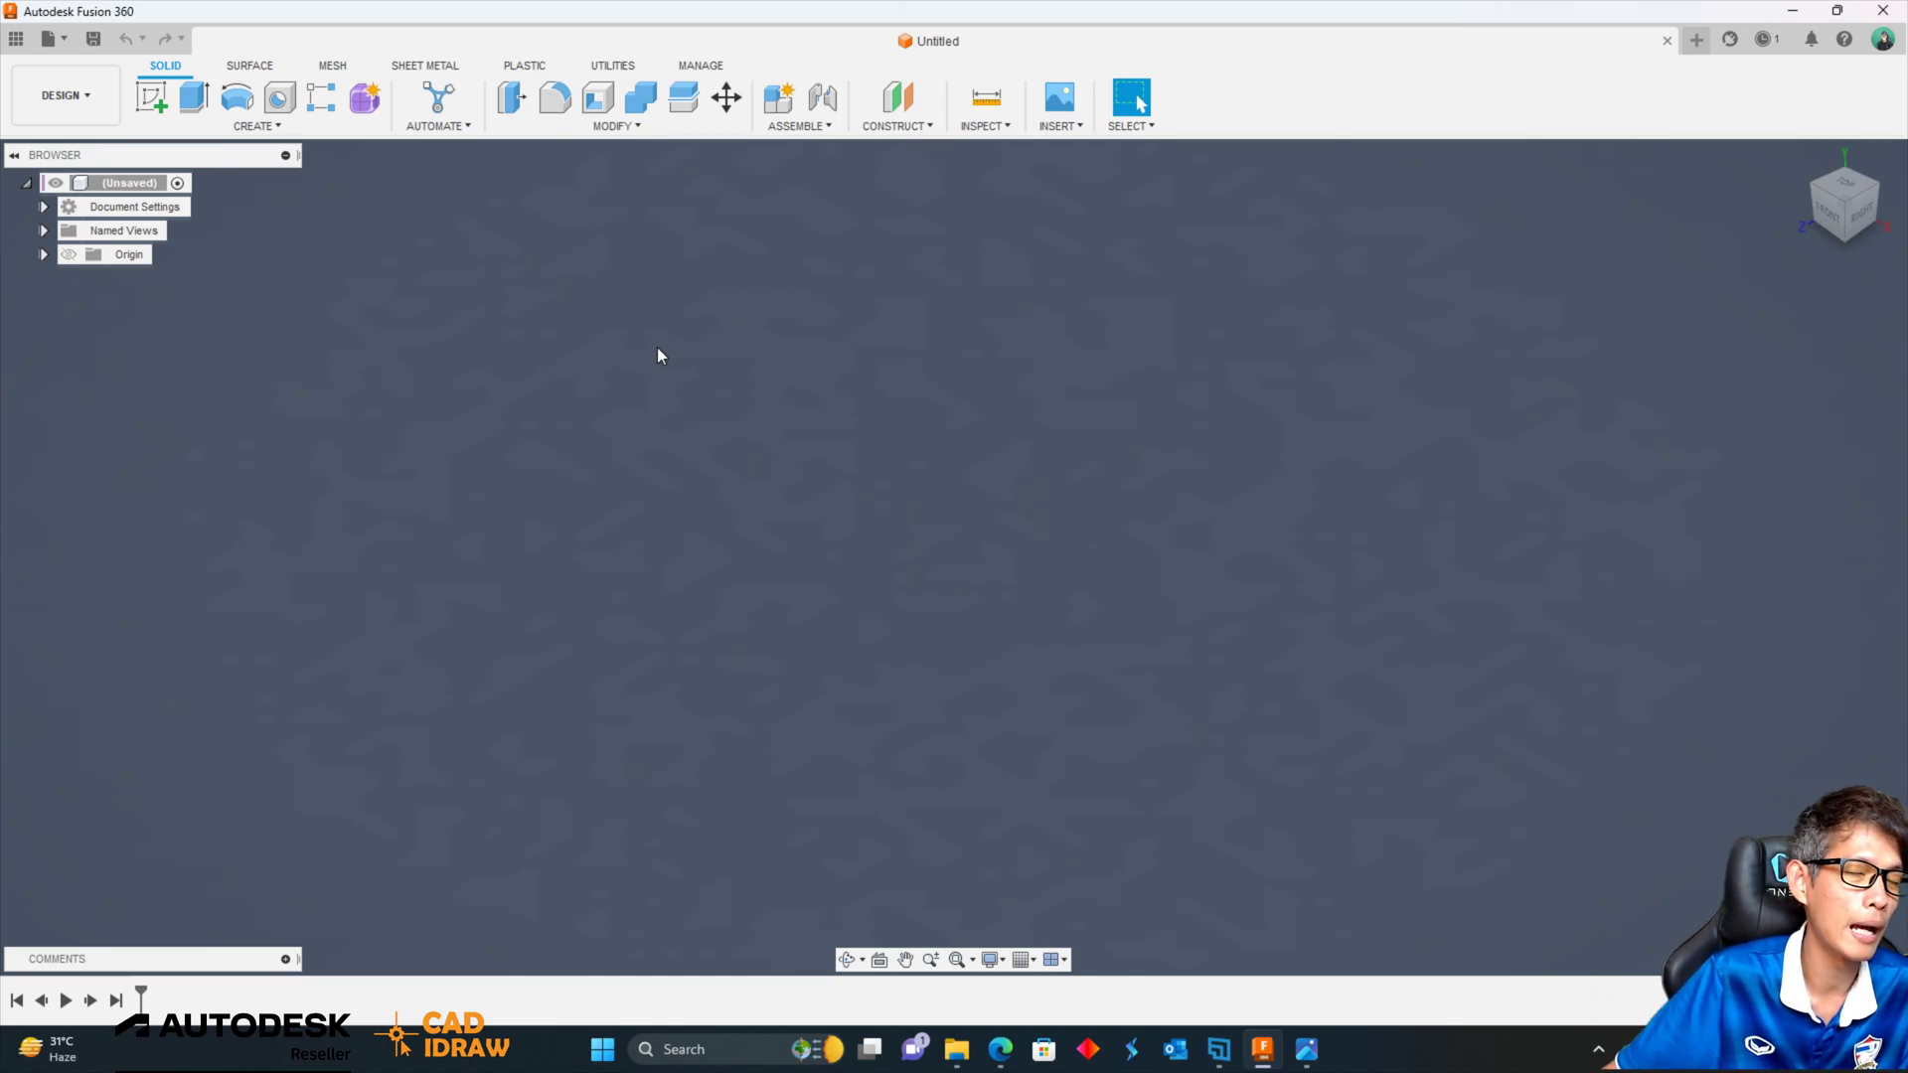
On the XZ ground plane, sketch a diagonal line from left of the origin to the vertical axis.
{"action": "left_click_drag", "start_coordinate": [650, 354], "coordinate": [645, 473]}
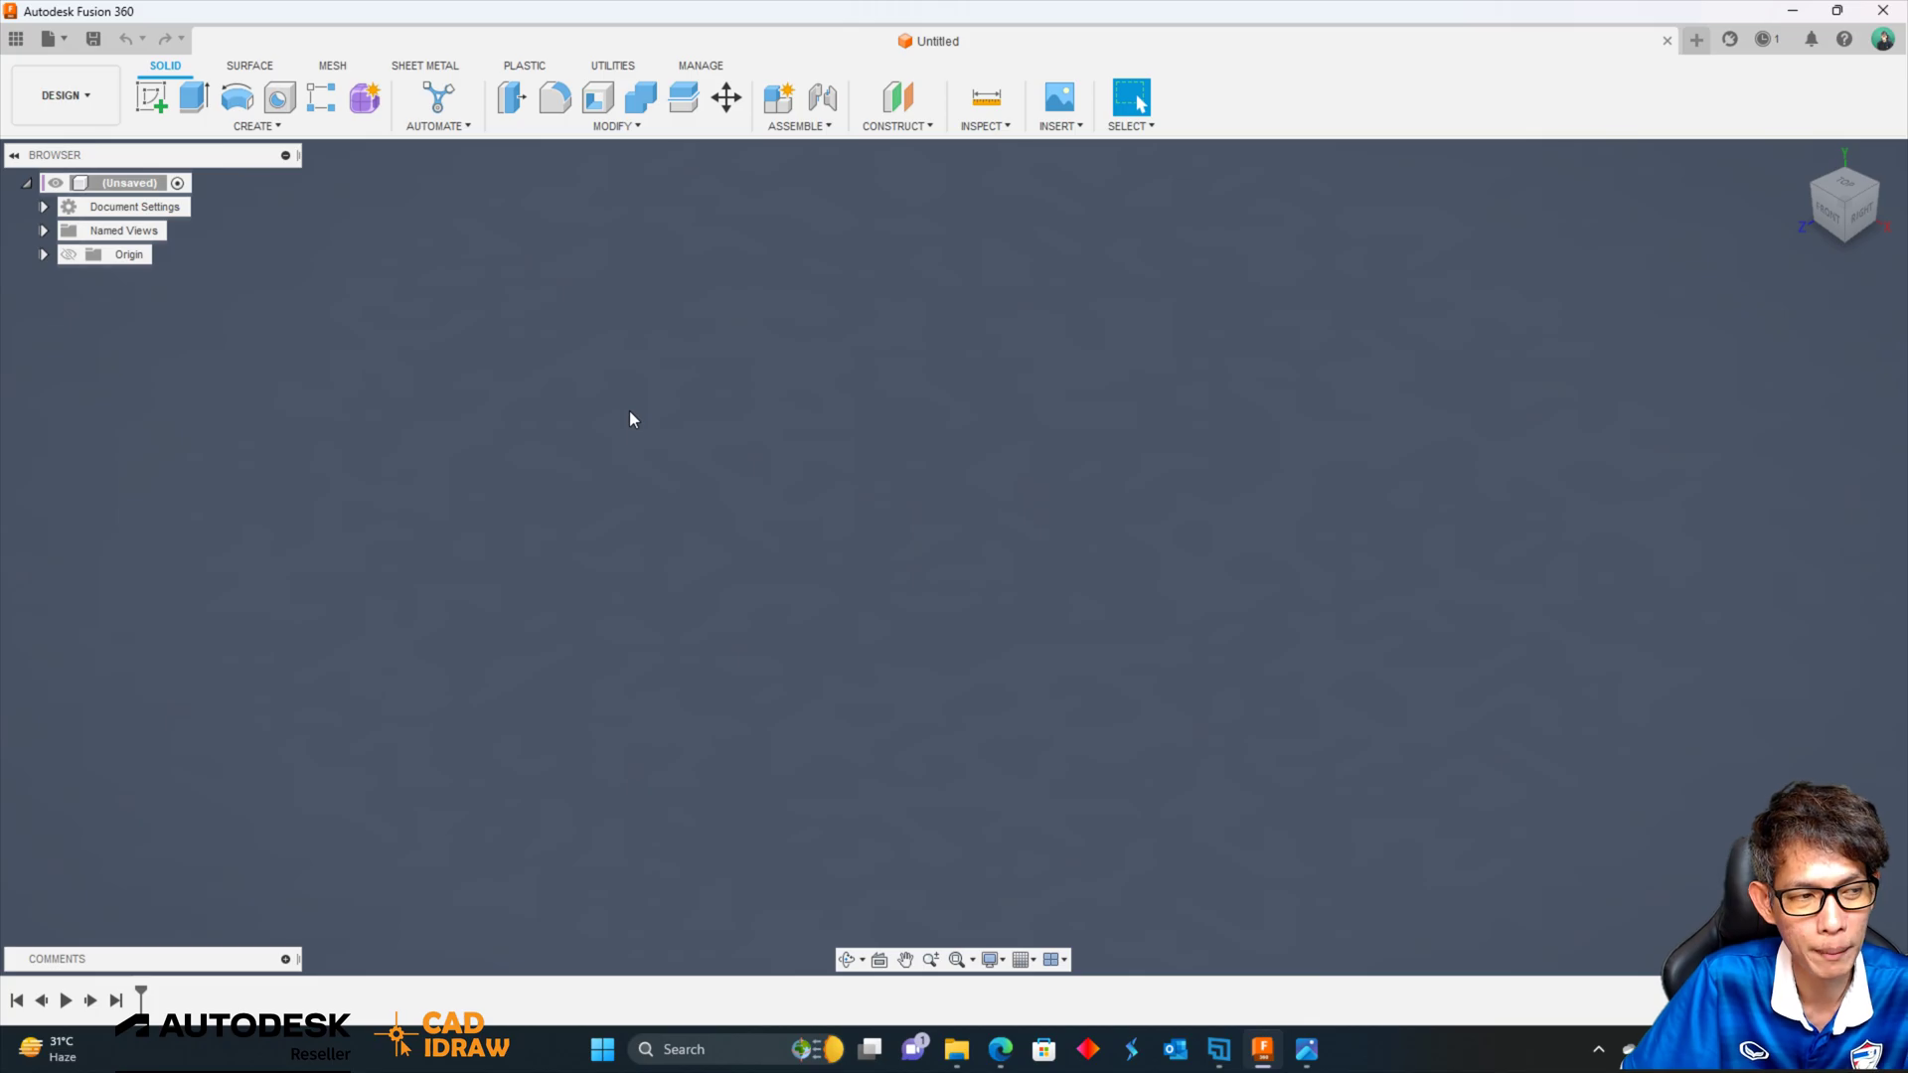
{"action": "left_click", "coordinate": [151, 96]}
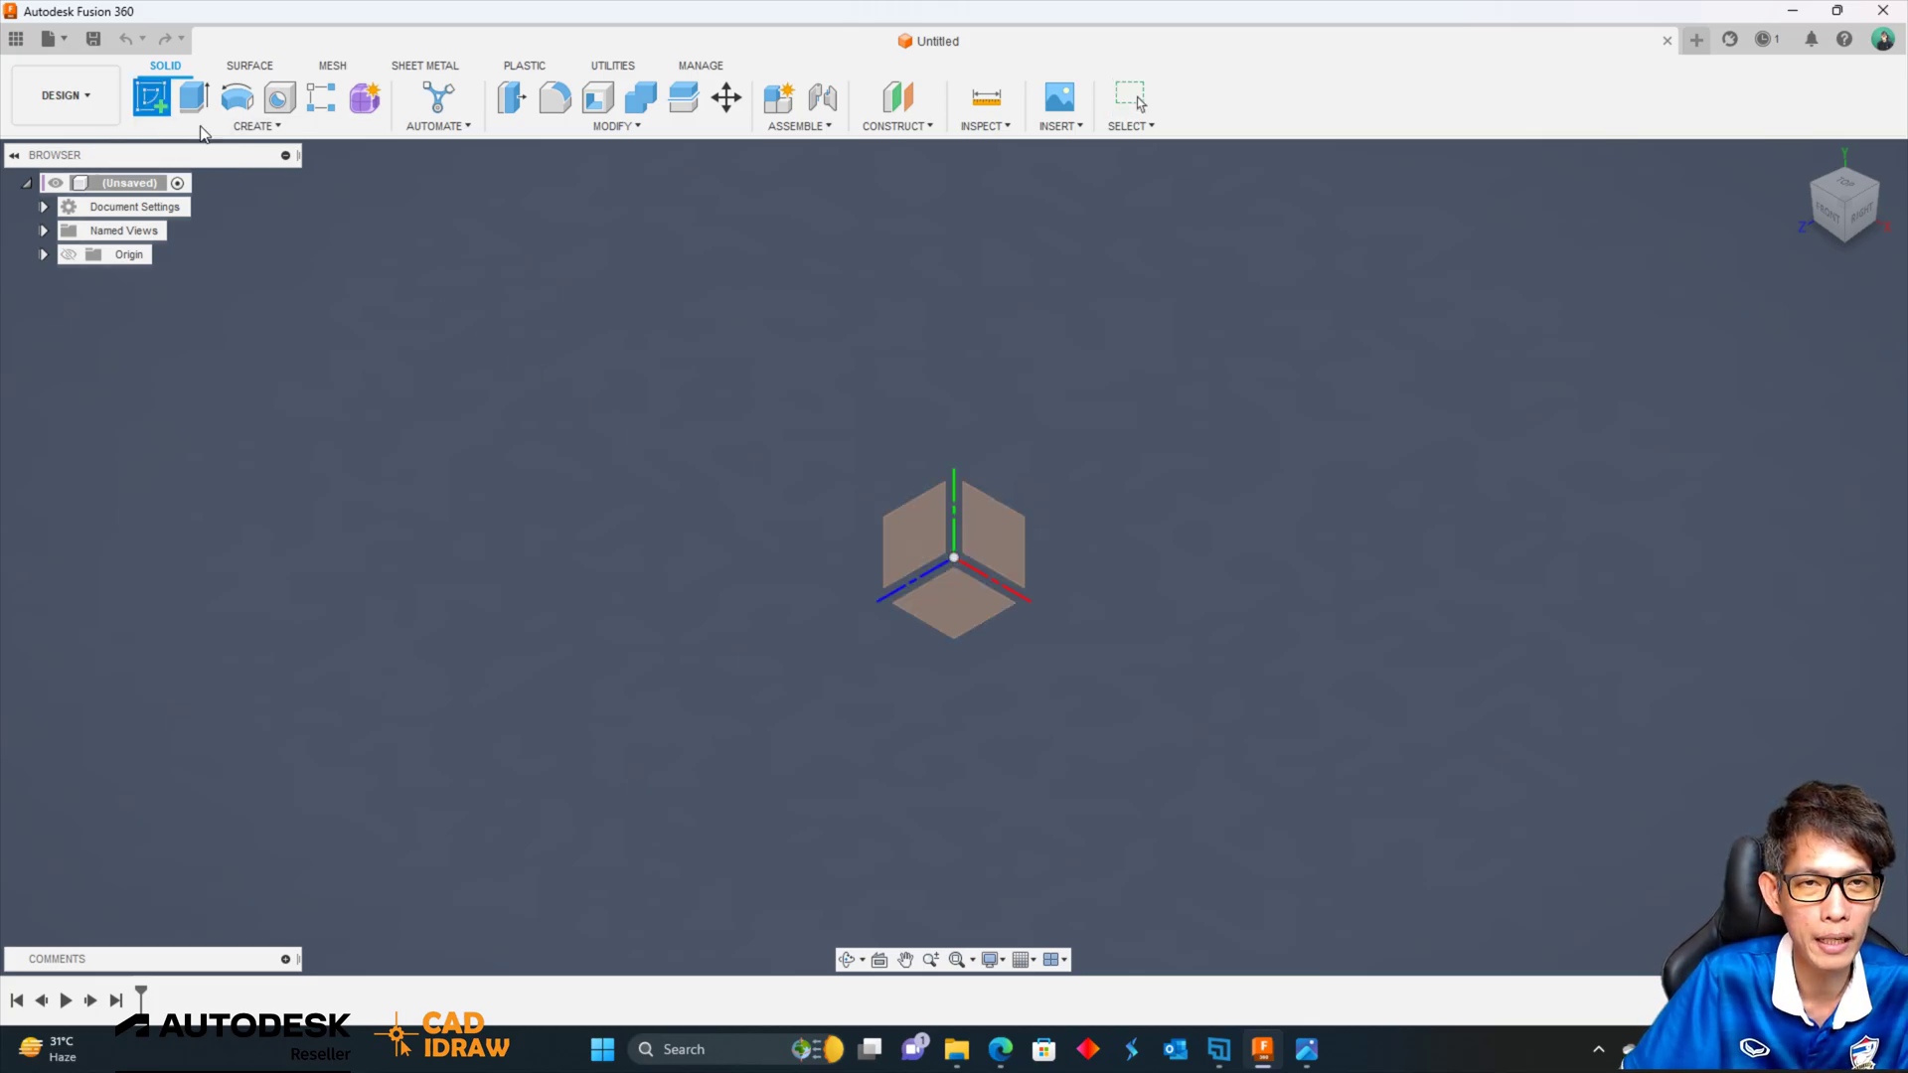
{"action": "left_click", "coordinate": [962, 607]}
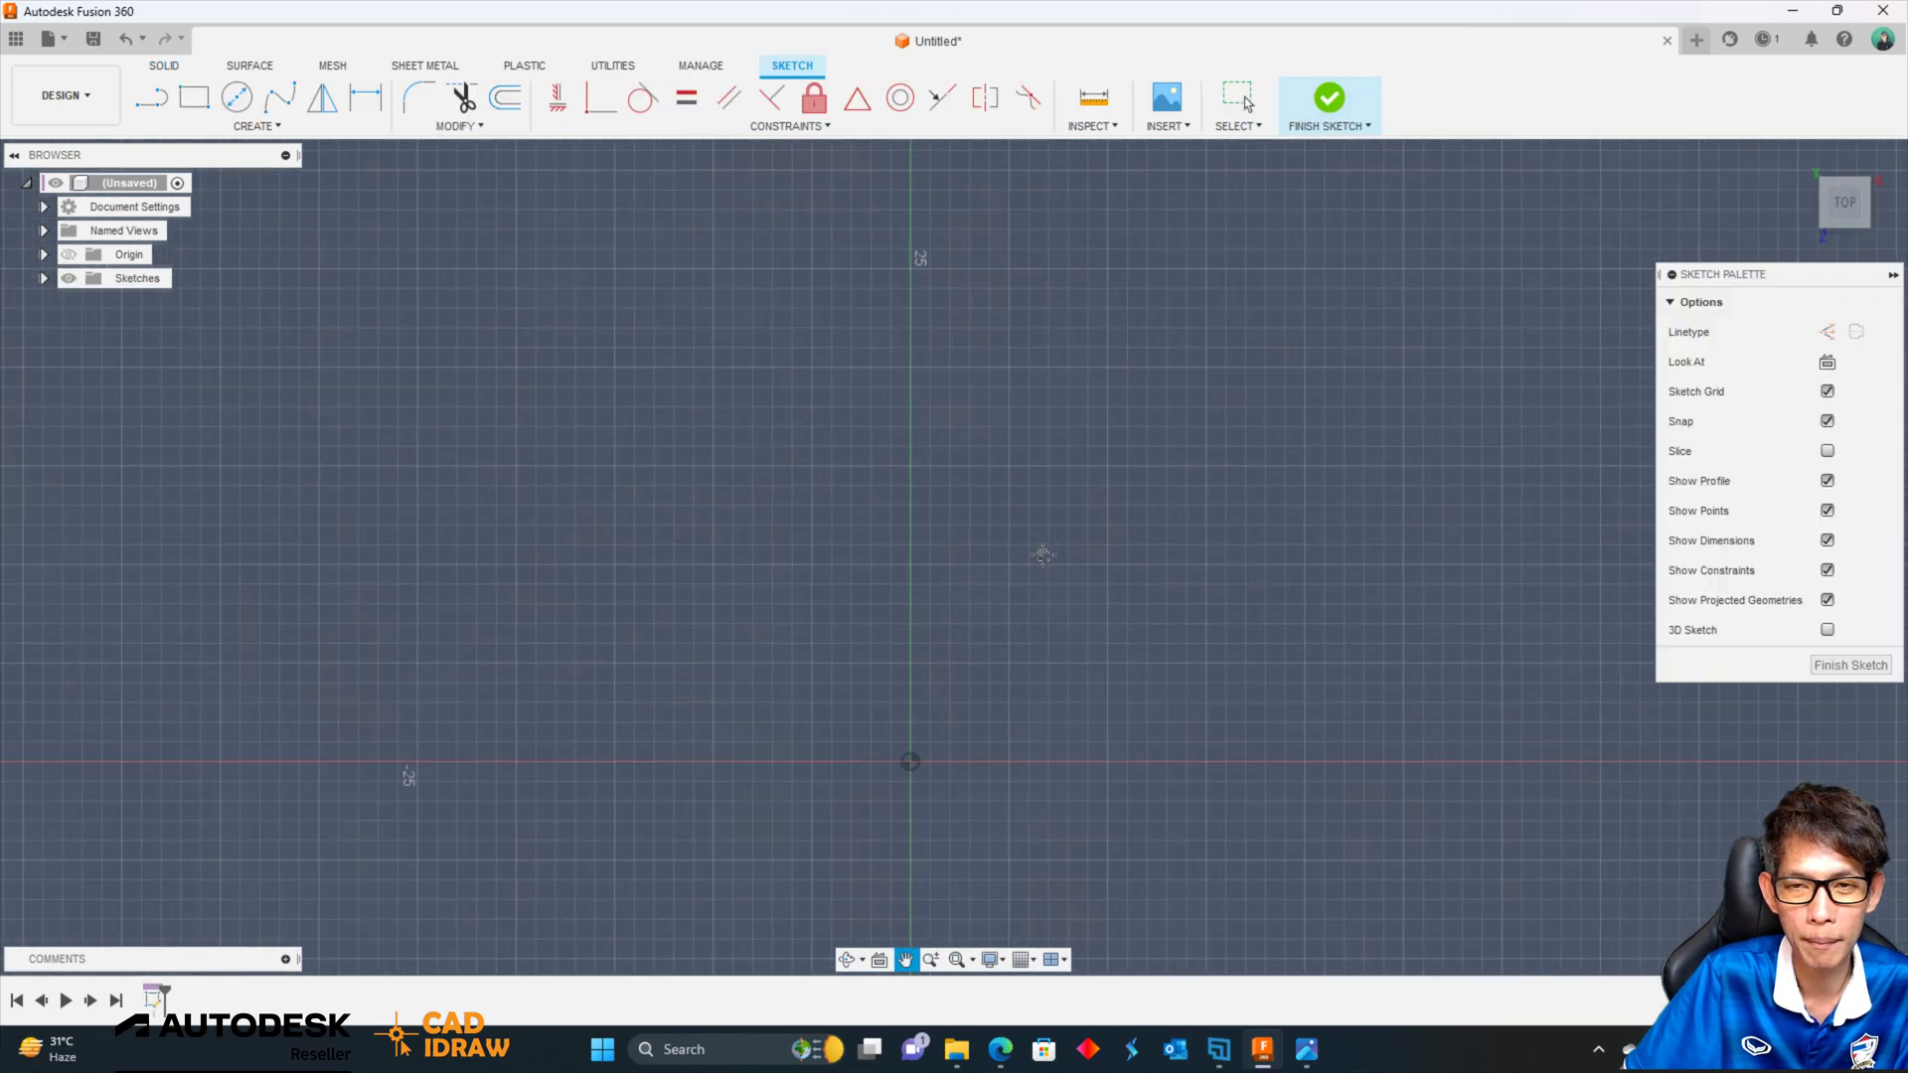
{"action": "left_click", "coordinate": [154, 97]}
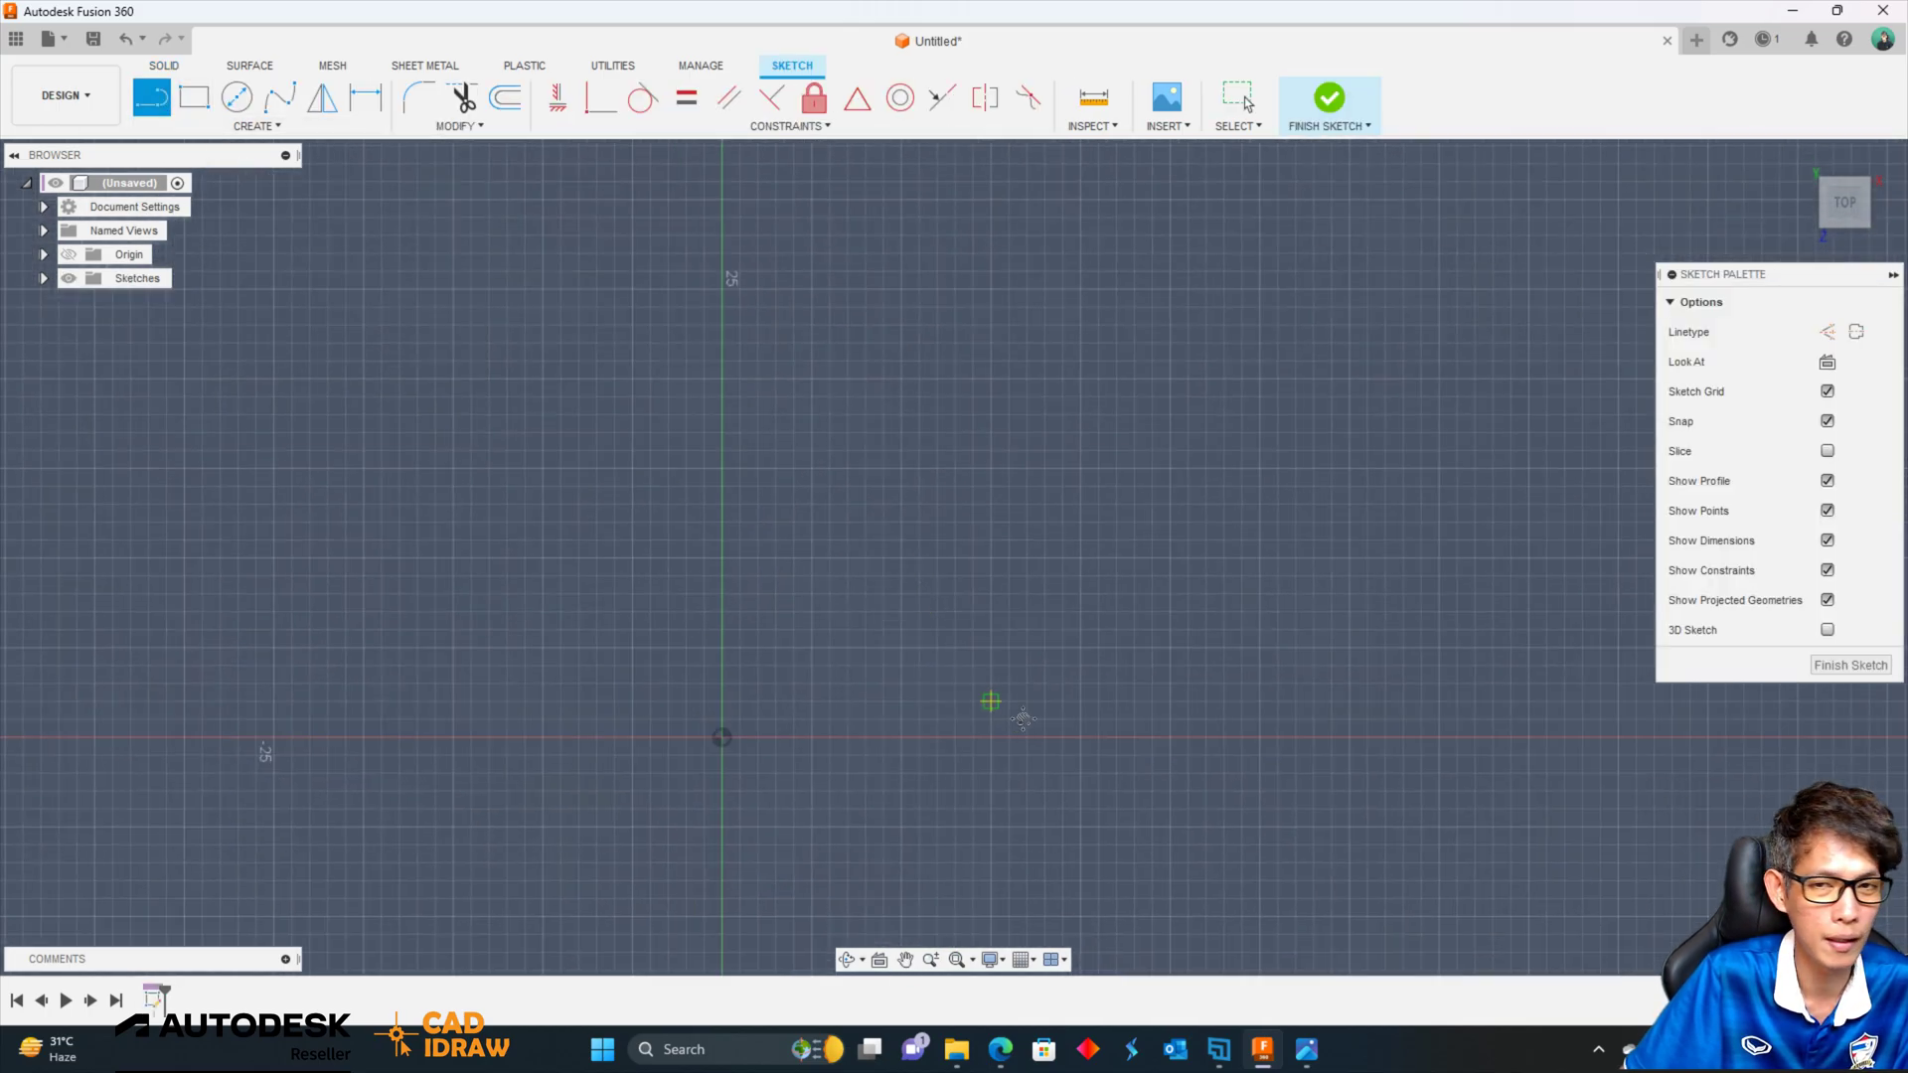
{"action": "left_click", "coordinate": [847, 785]}
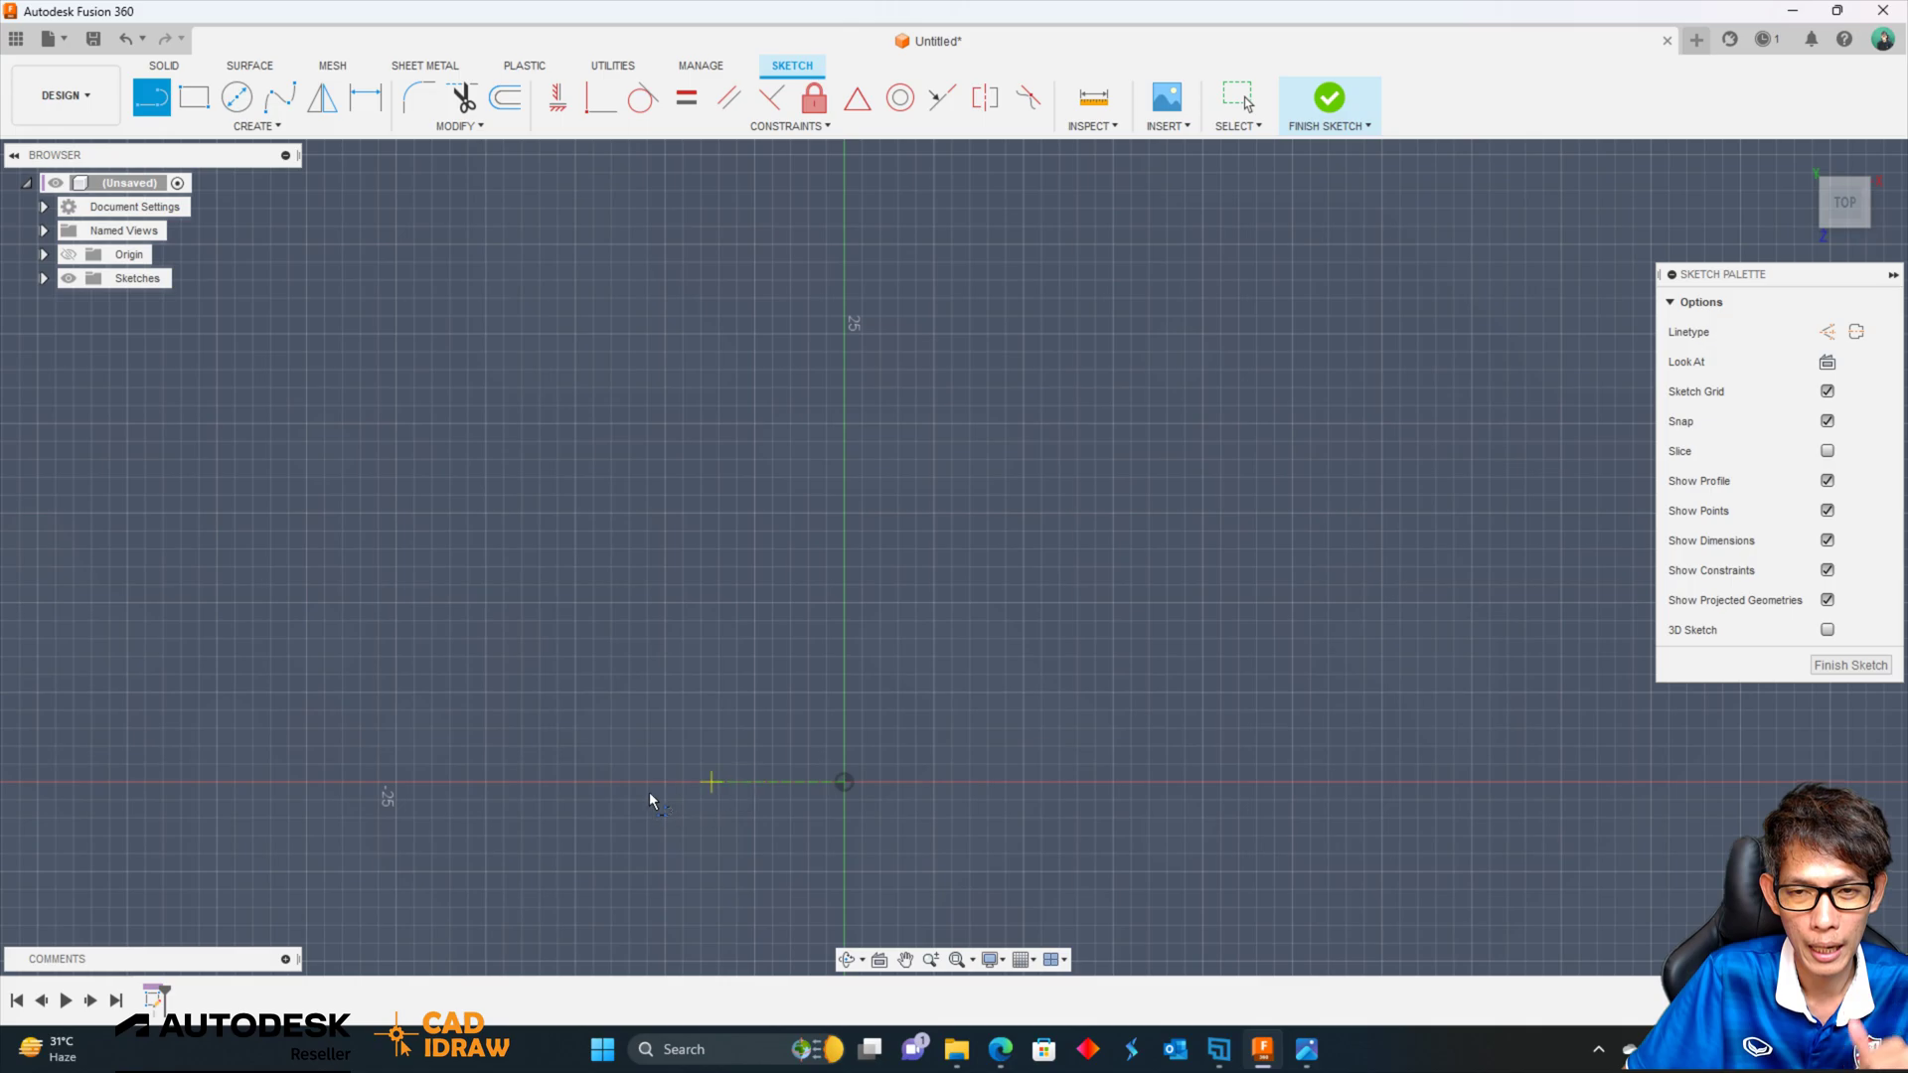
{"action": "left_click", "coordinate": [581, 783]}
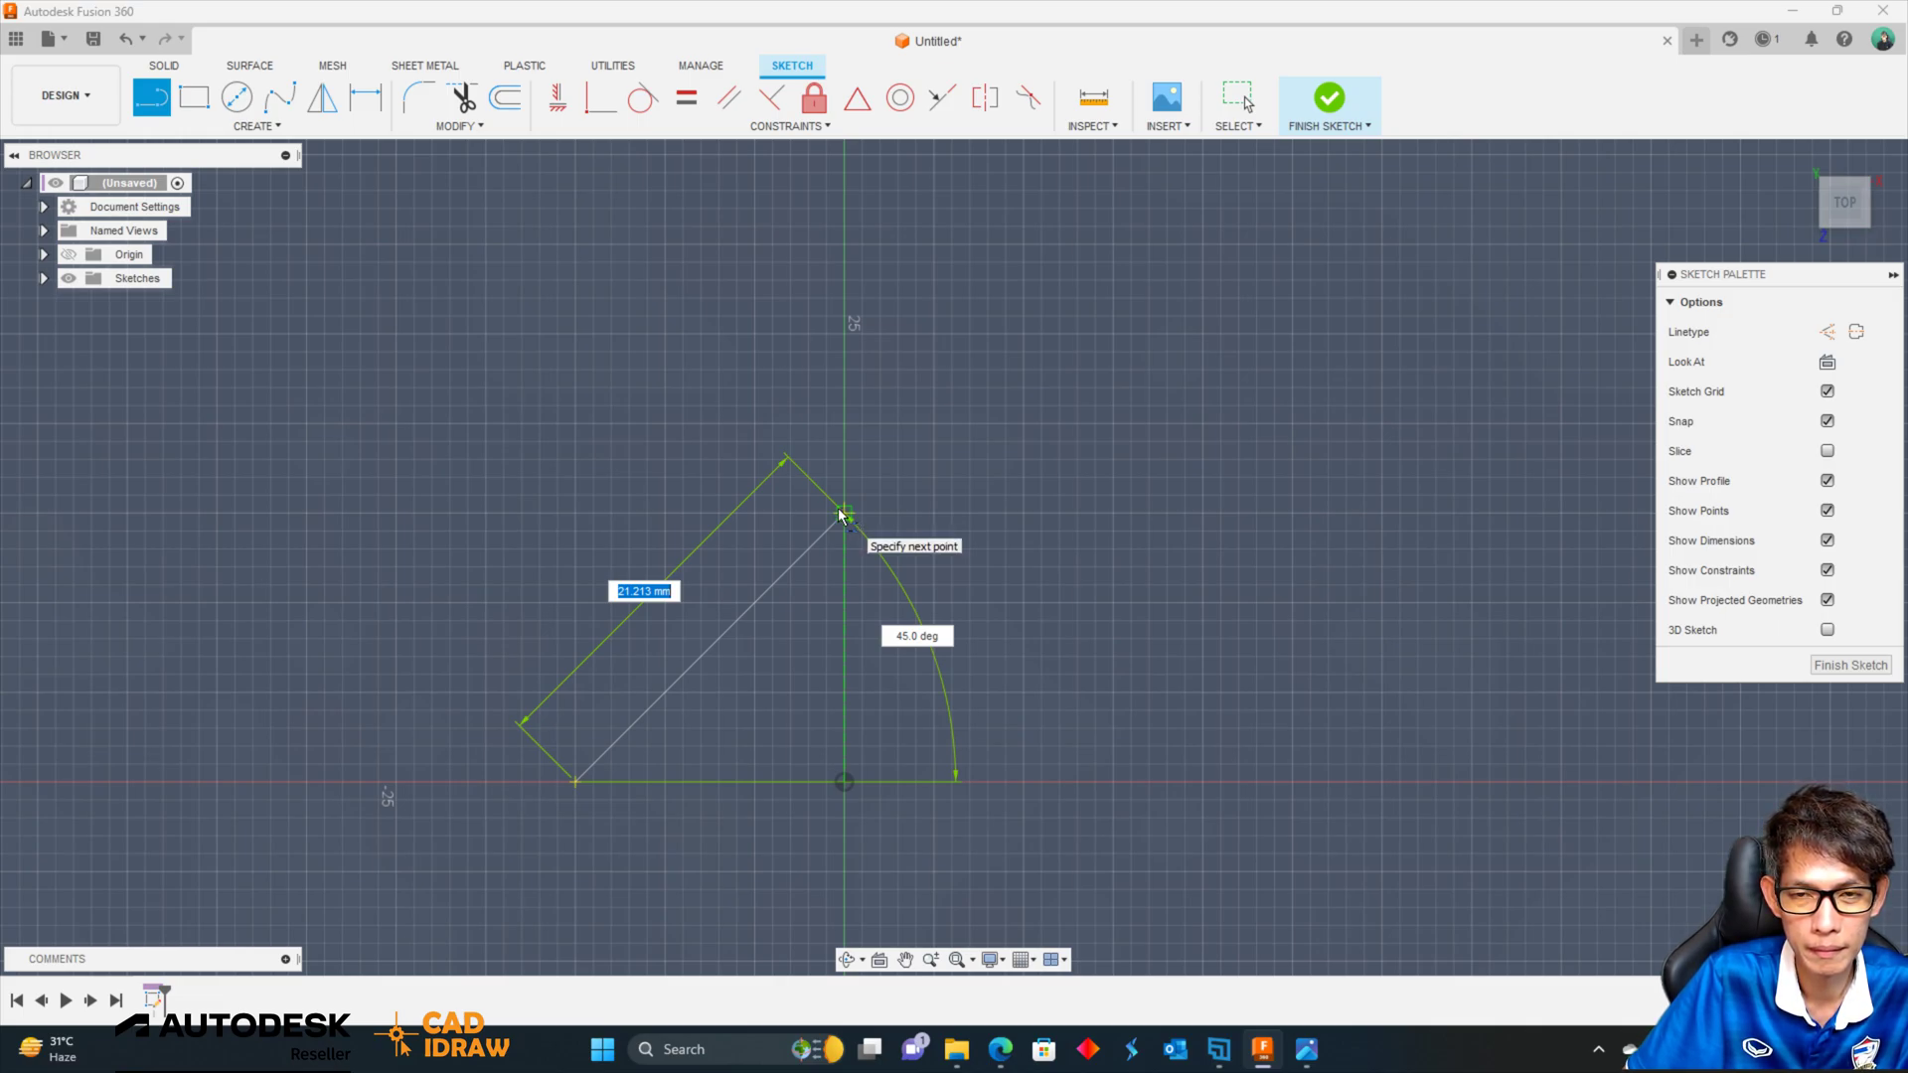
{"action": "left_click", "coordinate": [840, 515]}
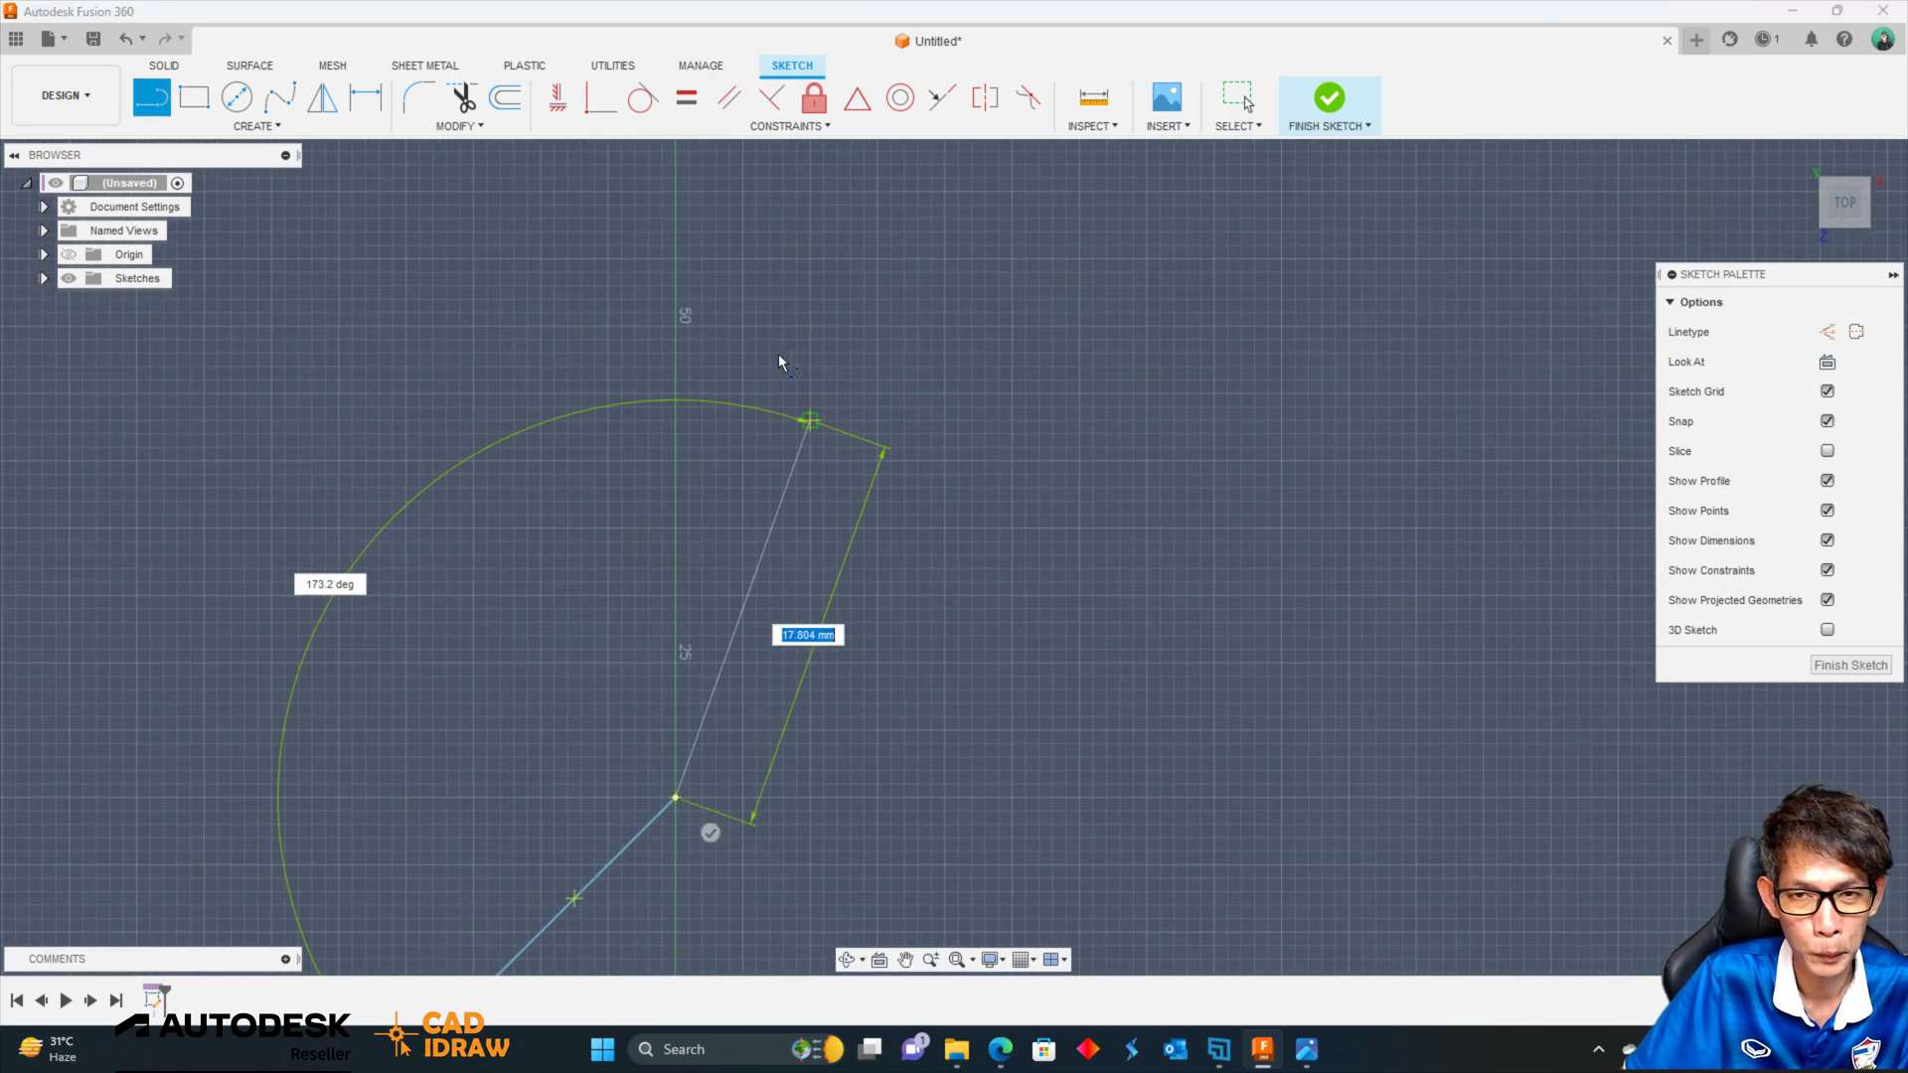
Constrain the diagonal's lower endpoint horizontally level with the origin.
{"action": "key", "text": "Escape"}
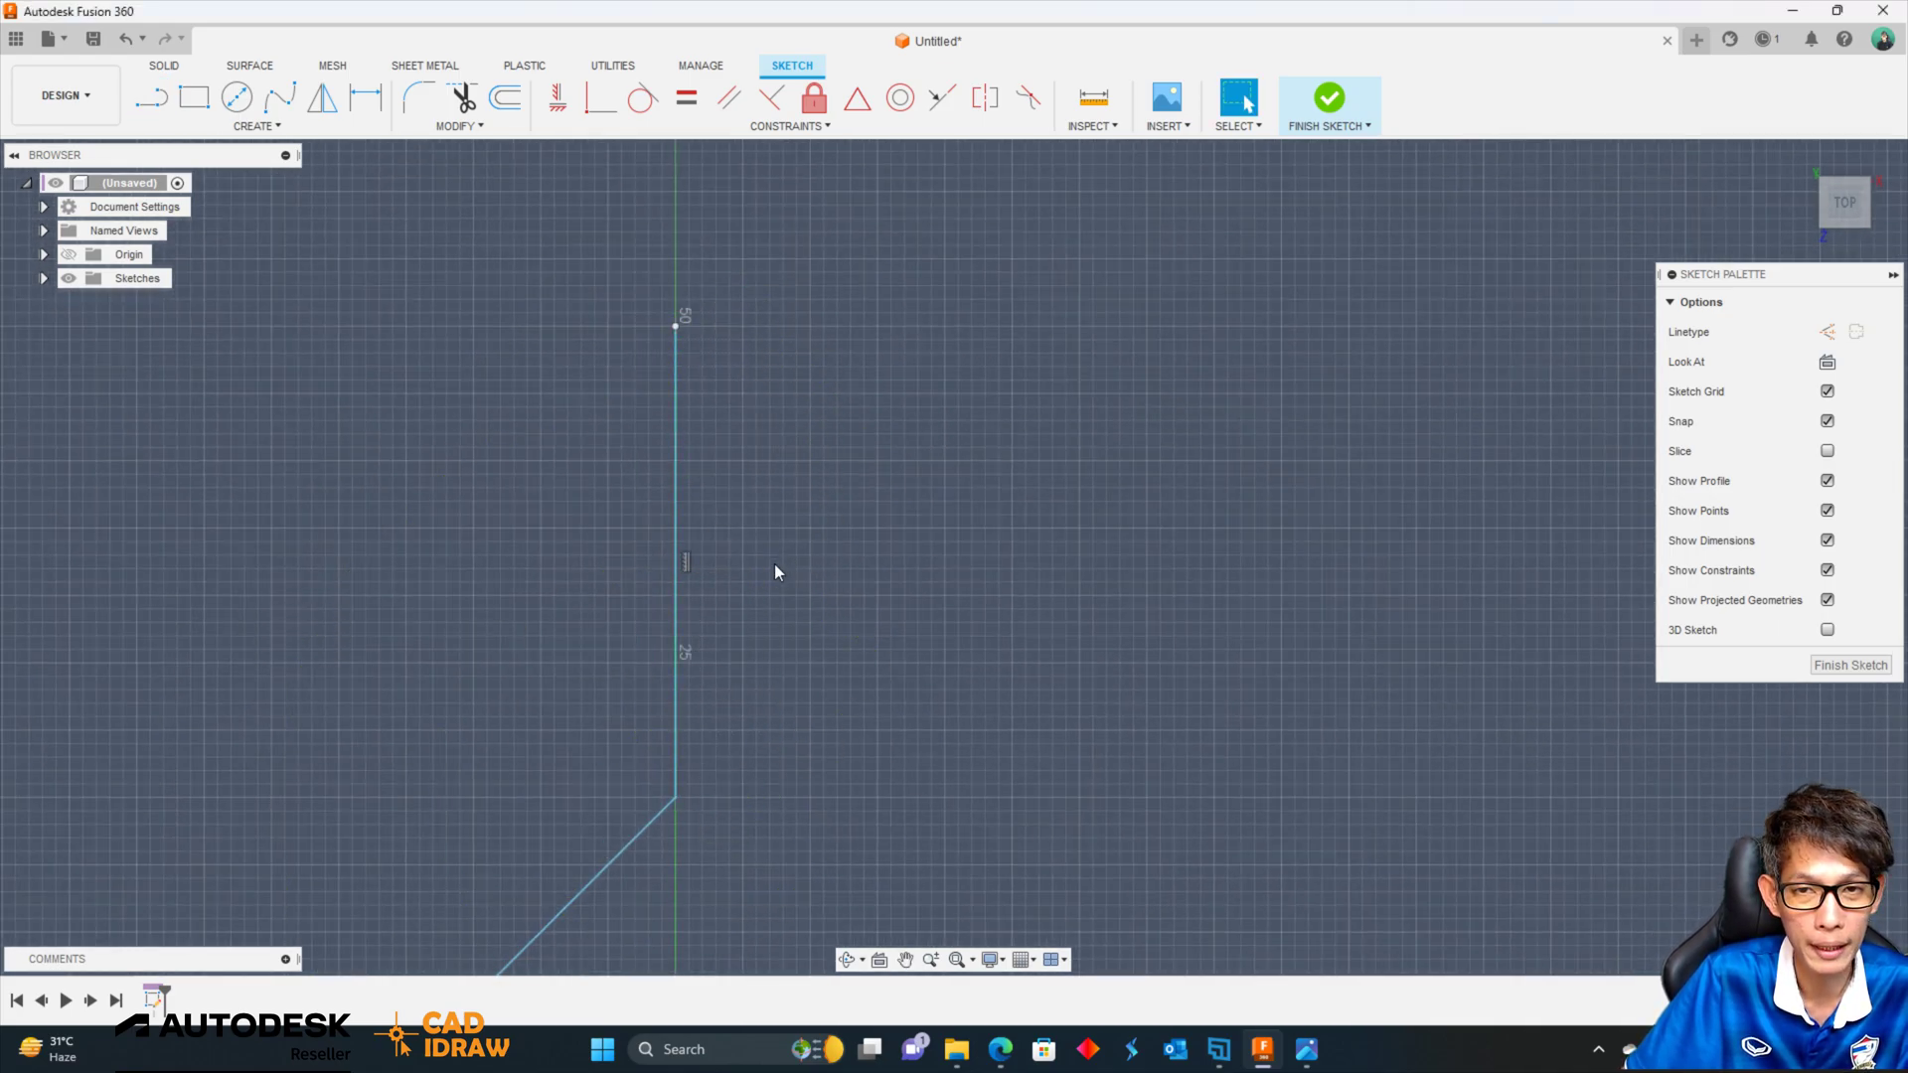
{"action": "scroll", "coordinate": [706, 407], "scroll_direction": "up", "scroll_amount": 2}
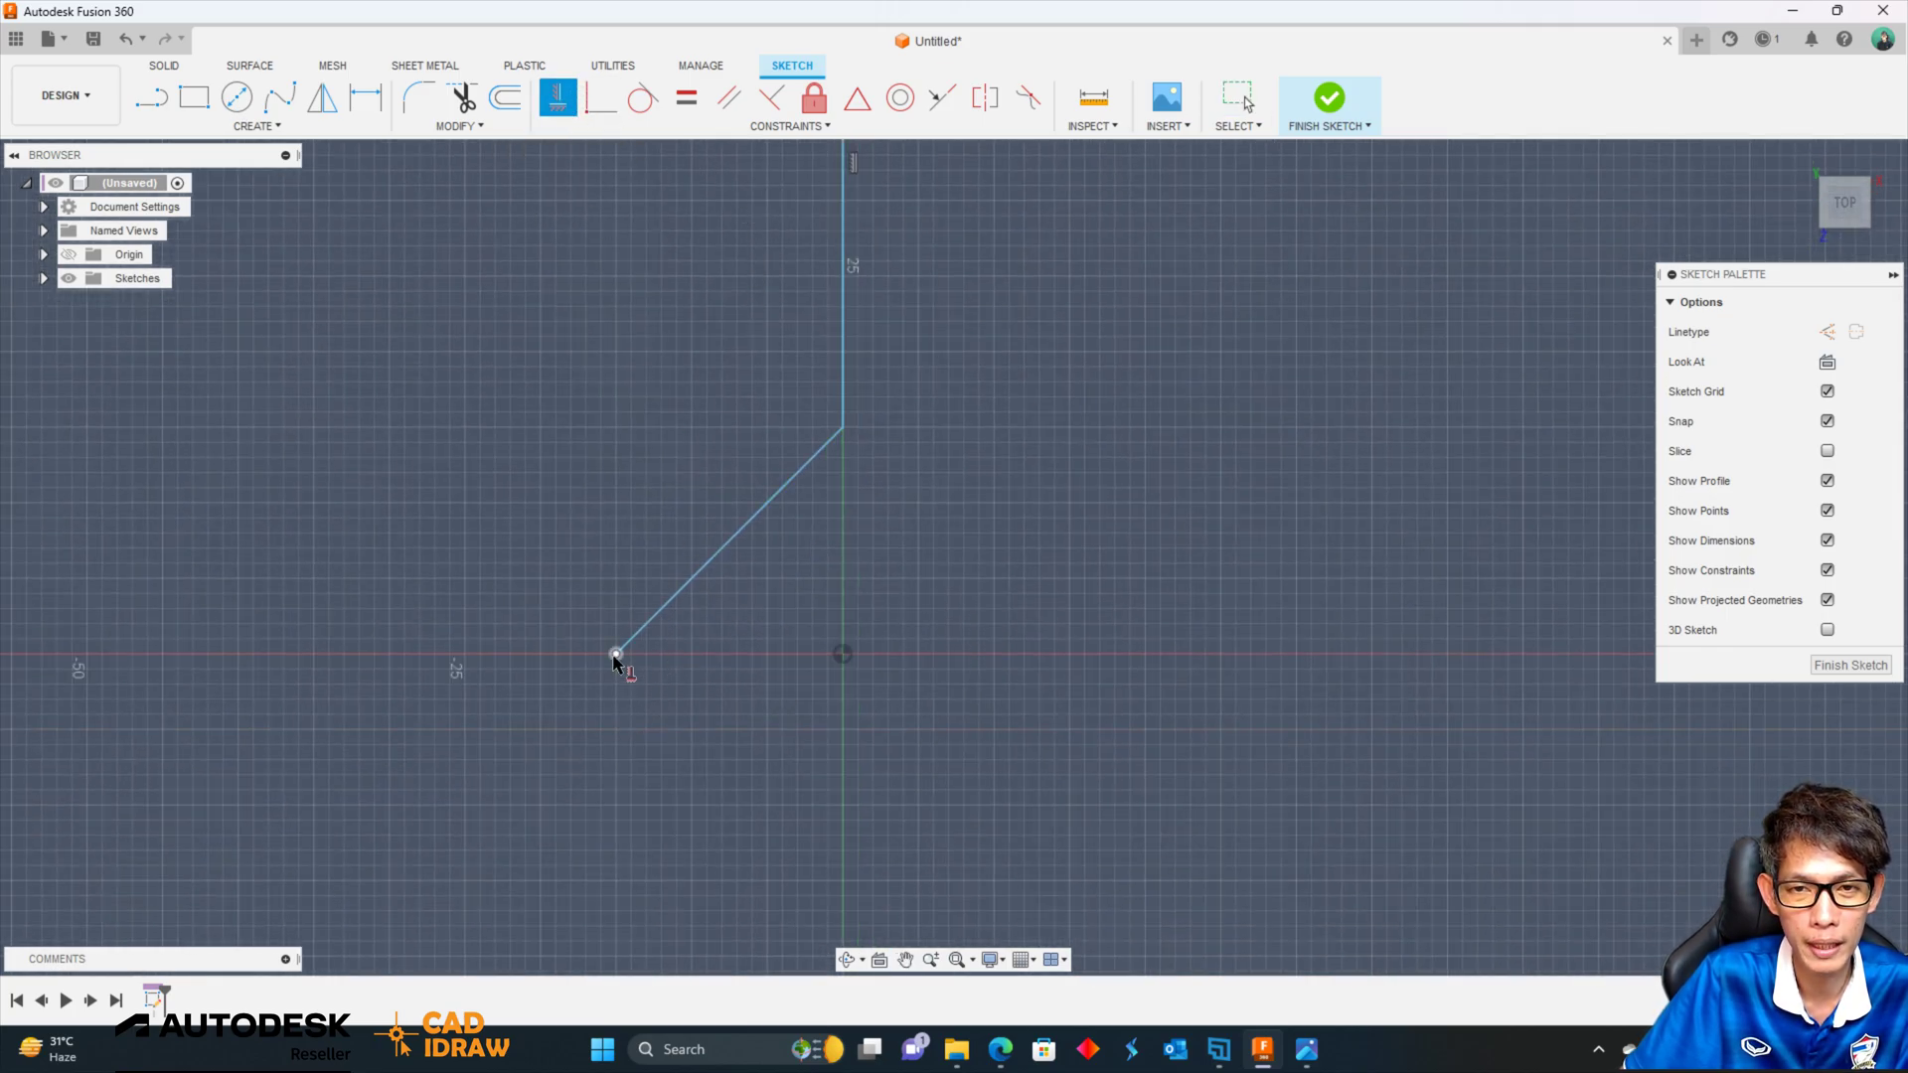
{"action": "double_click", "coordinate": [616, 655]}
{"action": "left_click", "coordinate": [843, 654]}
{"action": "right_click", "coordinate": [805, 664]}
{"action": "left_click", "coordinate": [793, 681]}
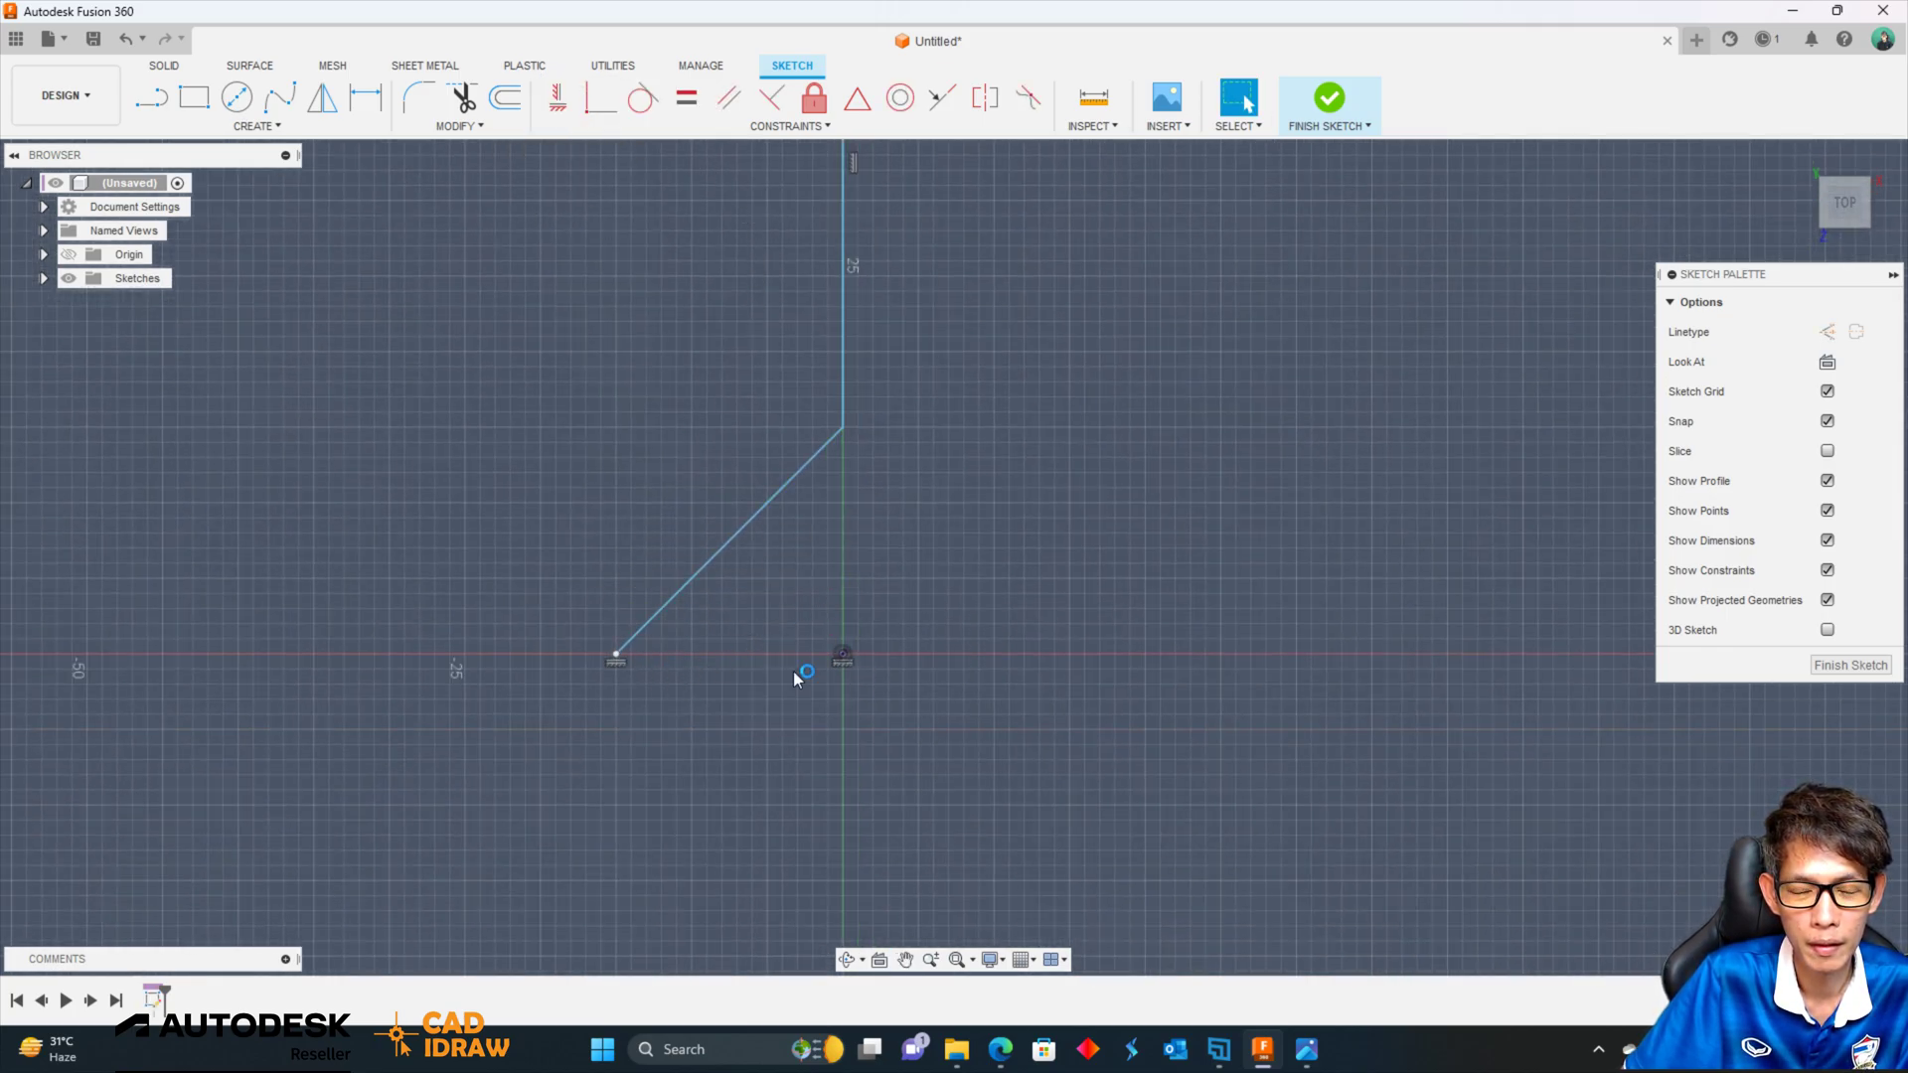
{"action": "scroll", "coordinate": [805, 574], "scroll_direction": "down", "scroll_amount": 1}
{"action": "middle_click_drag", "start_coordinate": [848, 329], "coordinate": [836, 443]}
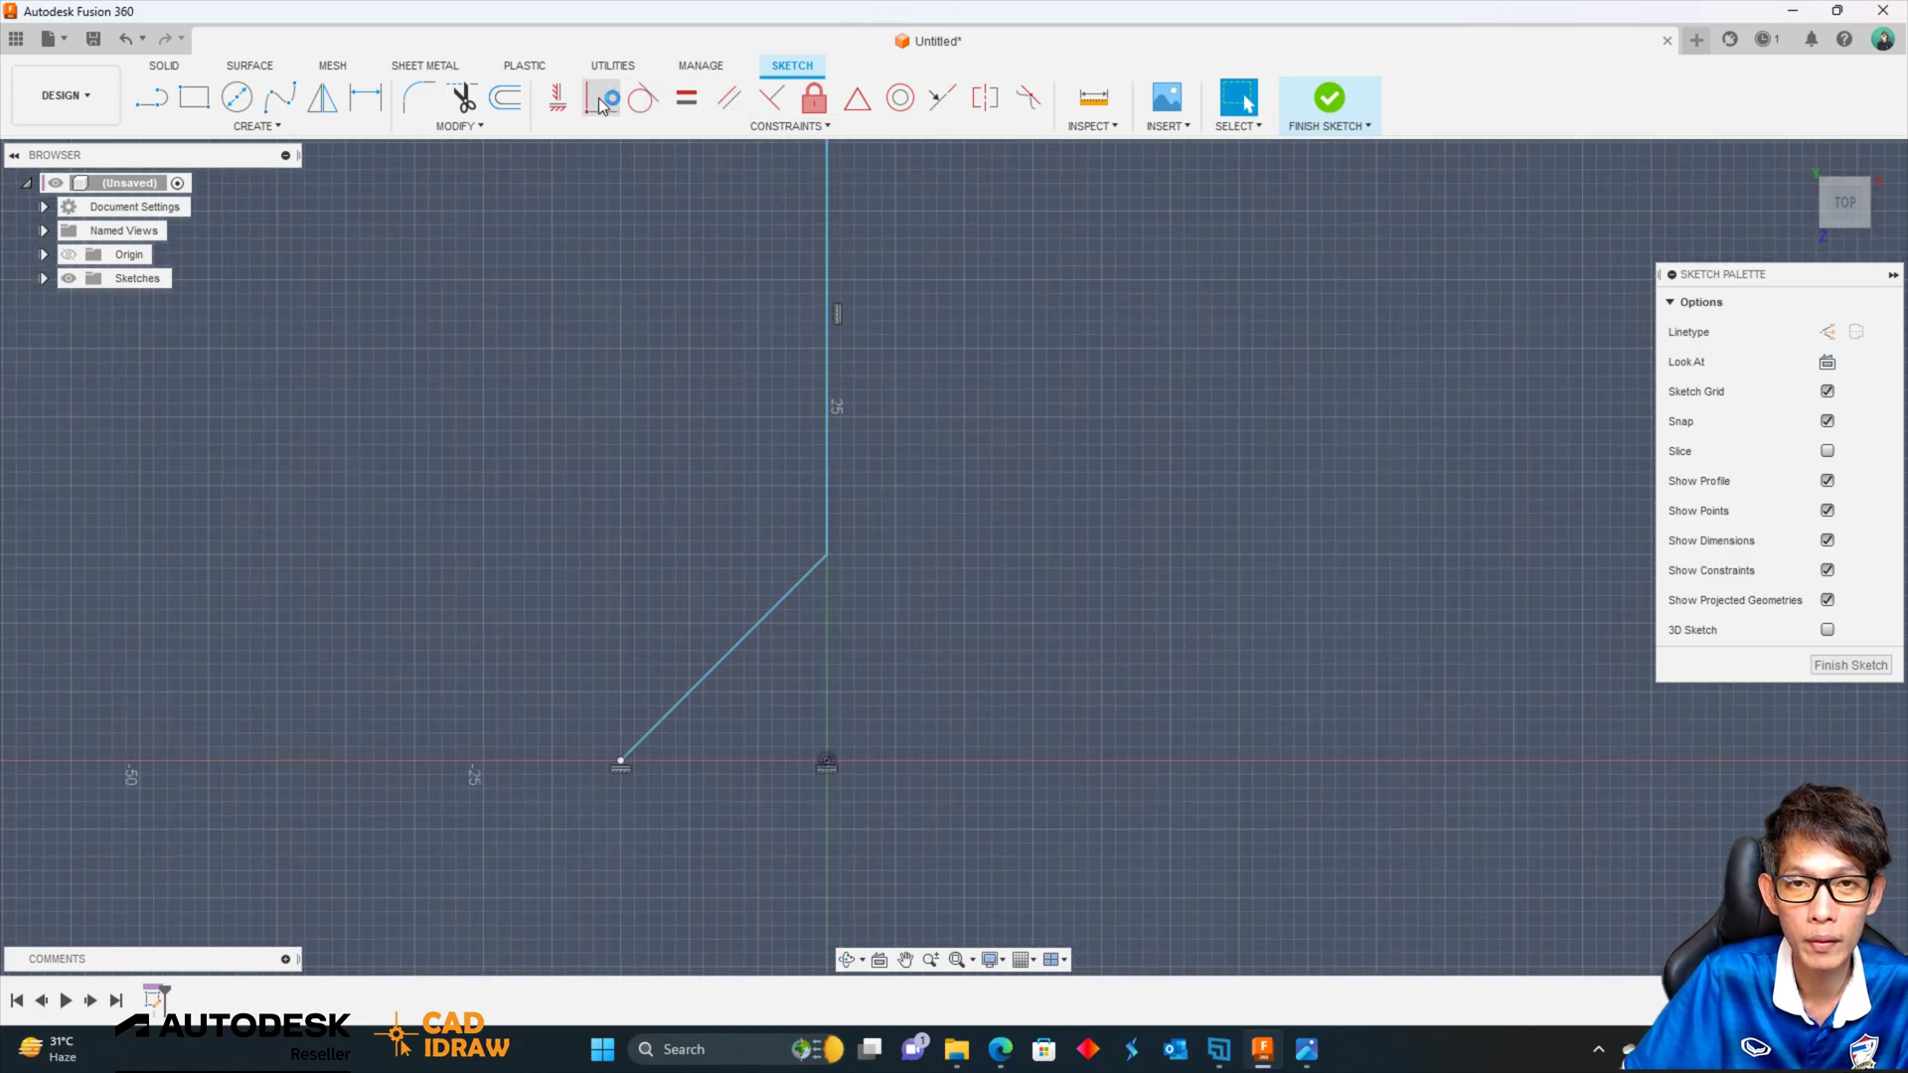
Constrain the upright path segment vertical and select it.
{"action": "left_click", "coordinate": [561, 104]}
{"action": "left_click", "coordinate": [827, 555]}
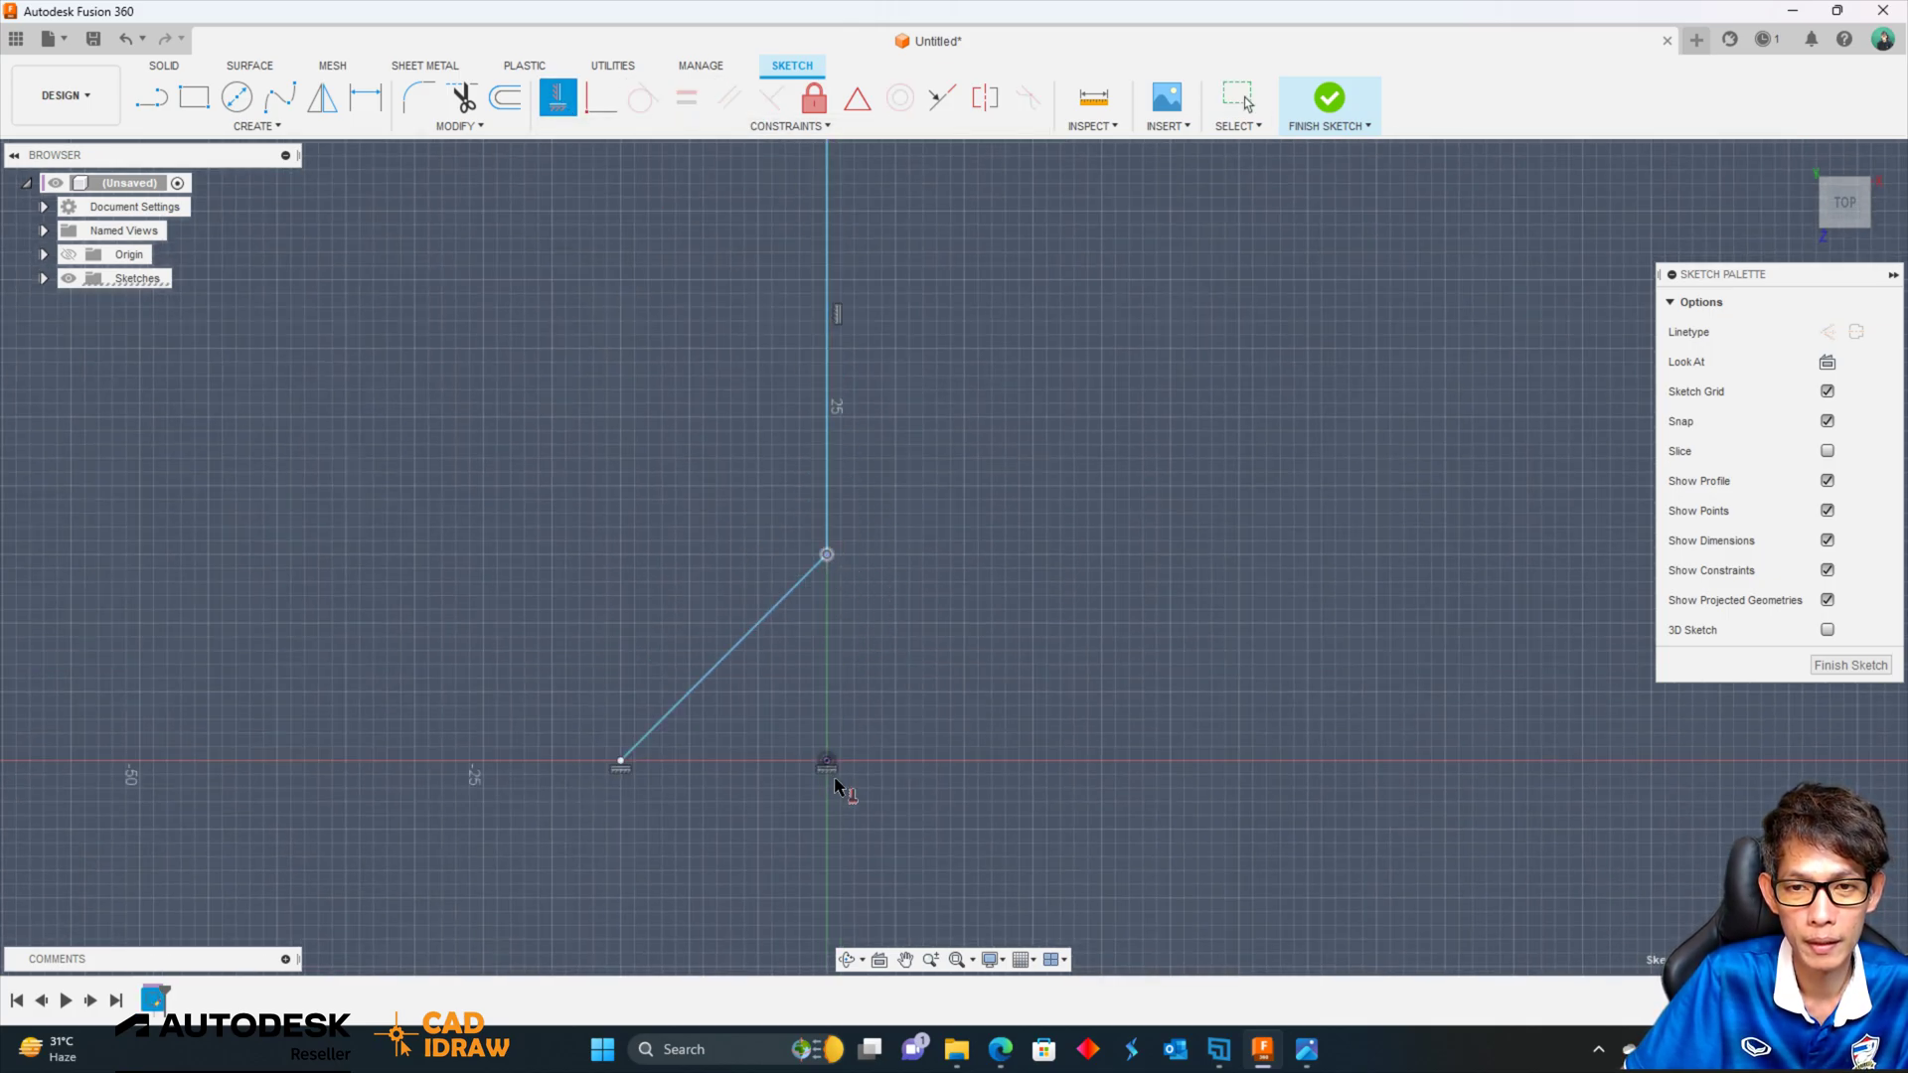
{"action": "left_click", "coordinate": [827, 761]}
{"action": "key", "text": "Escape"}
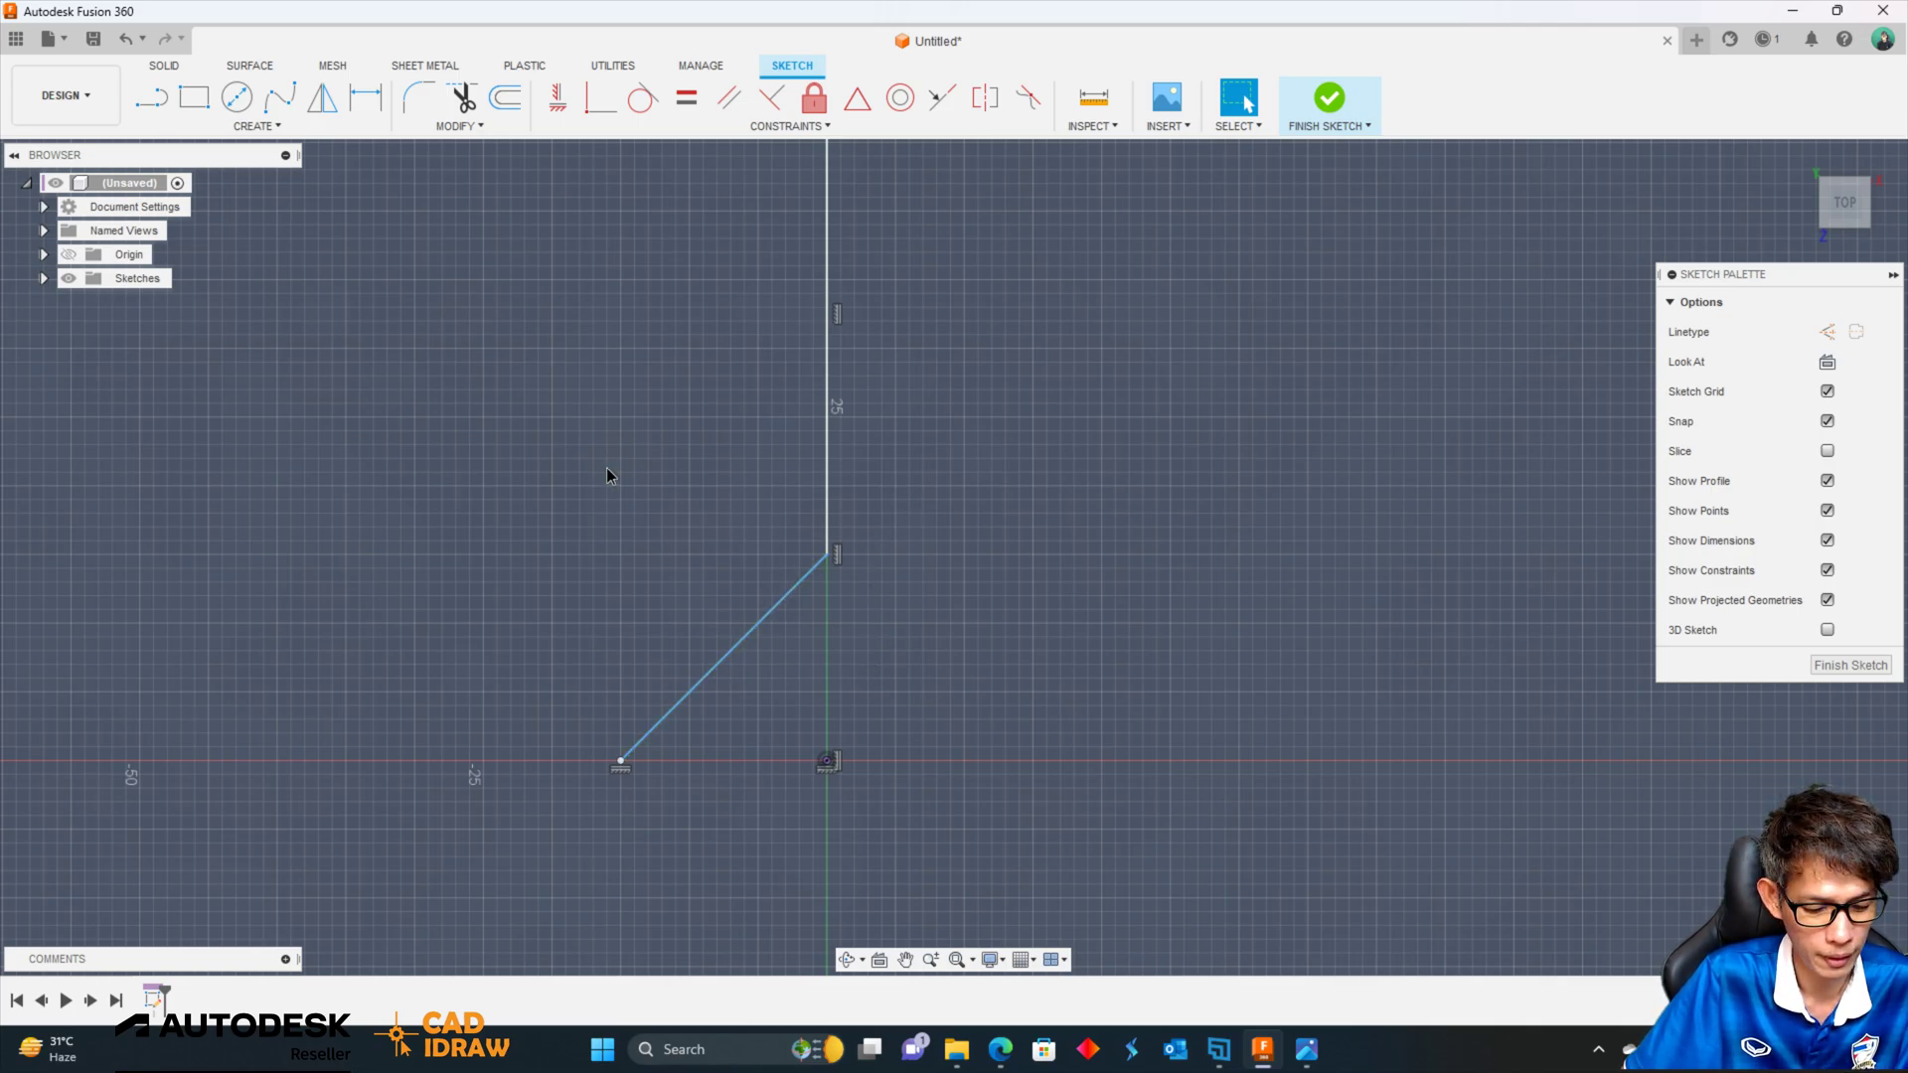
{"action": "scroll", "coordinate": [805, 696], "scroll_direction": "down", "scroll_amount": 1}
{"action": "left_click_drag", "start_coordinate": [927, 517], "coordinate": [632, 469]}
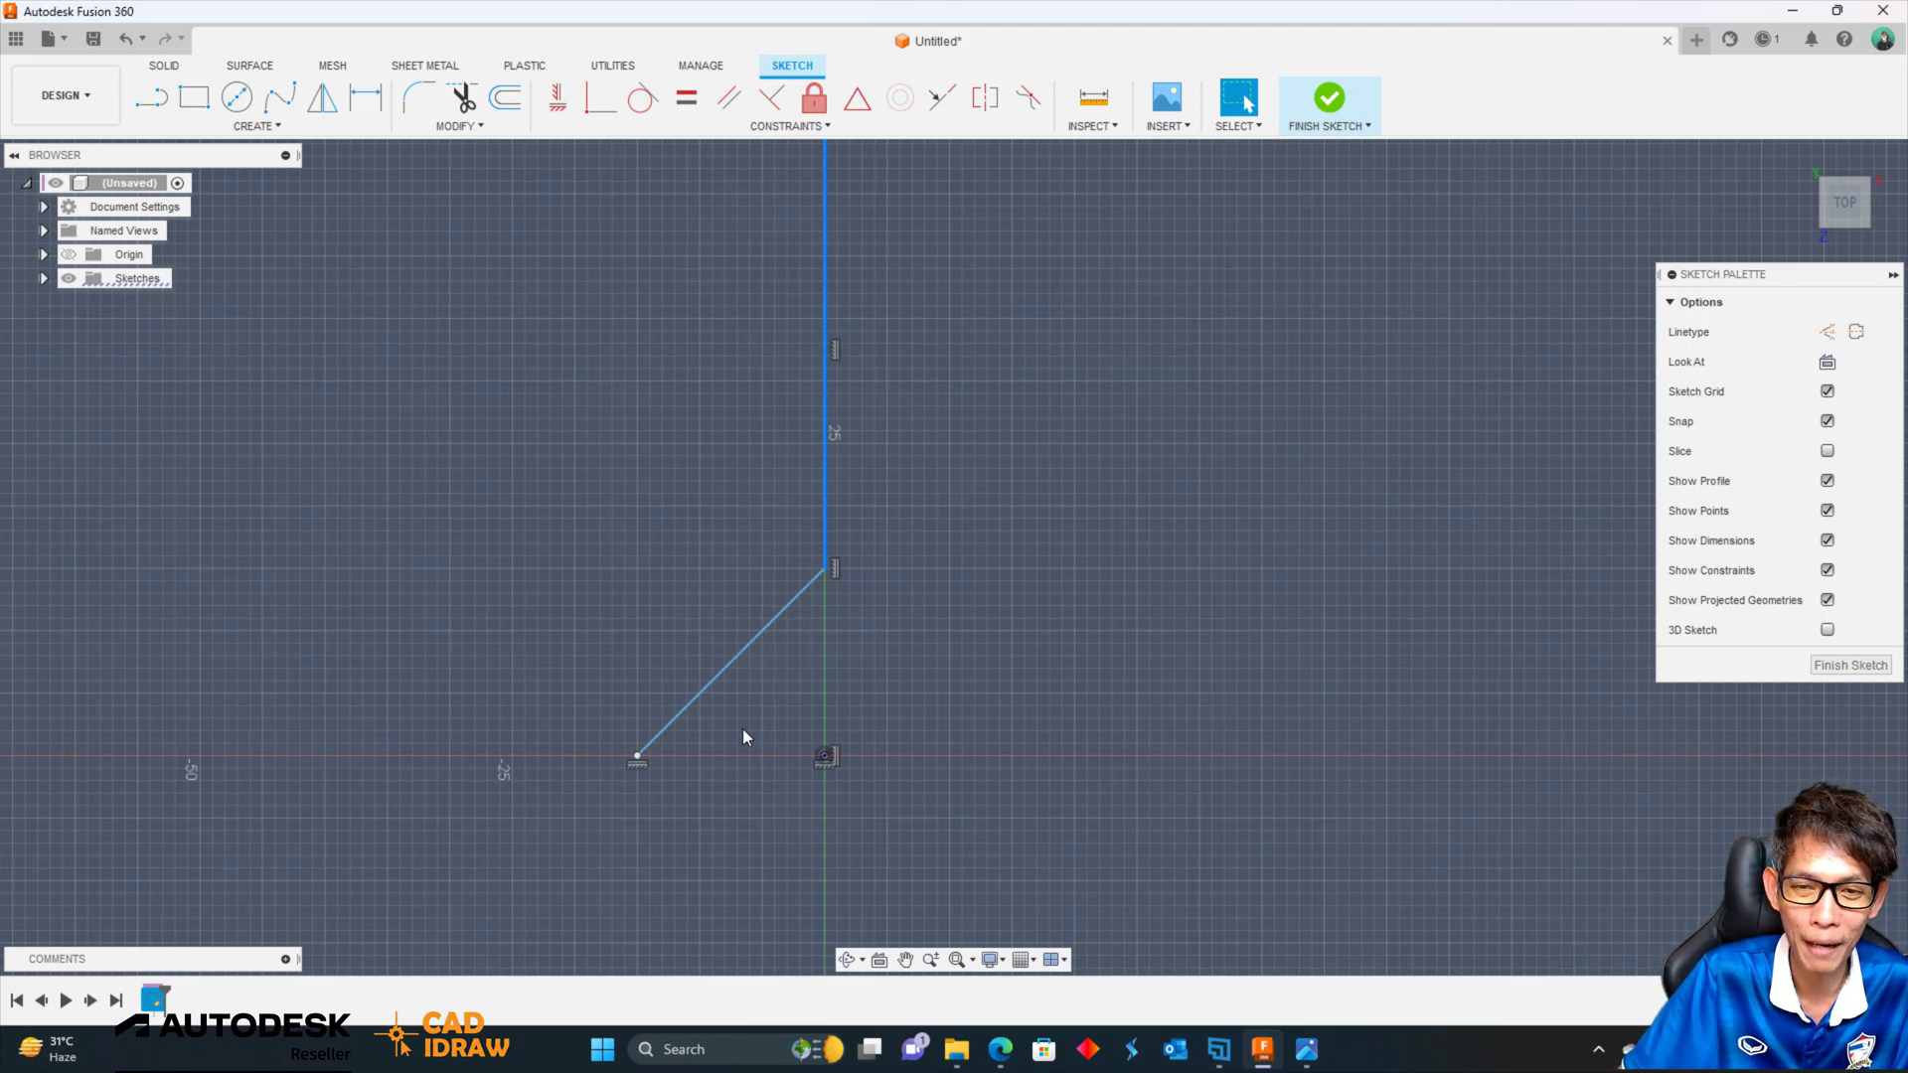
Add a 45° angle dimension between the upright and diagonal lines, then delete it.
{"action": "key", "text": "d"}
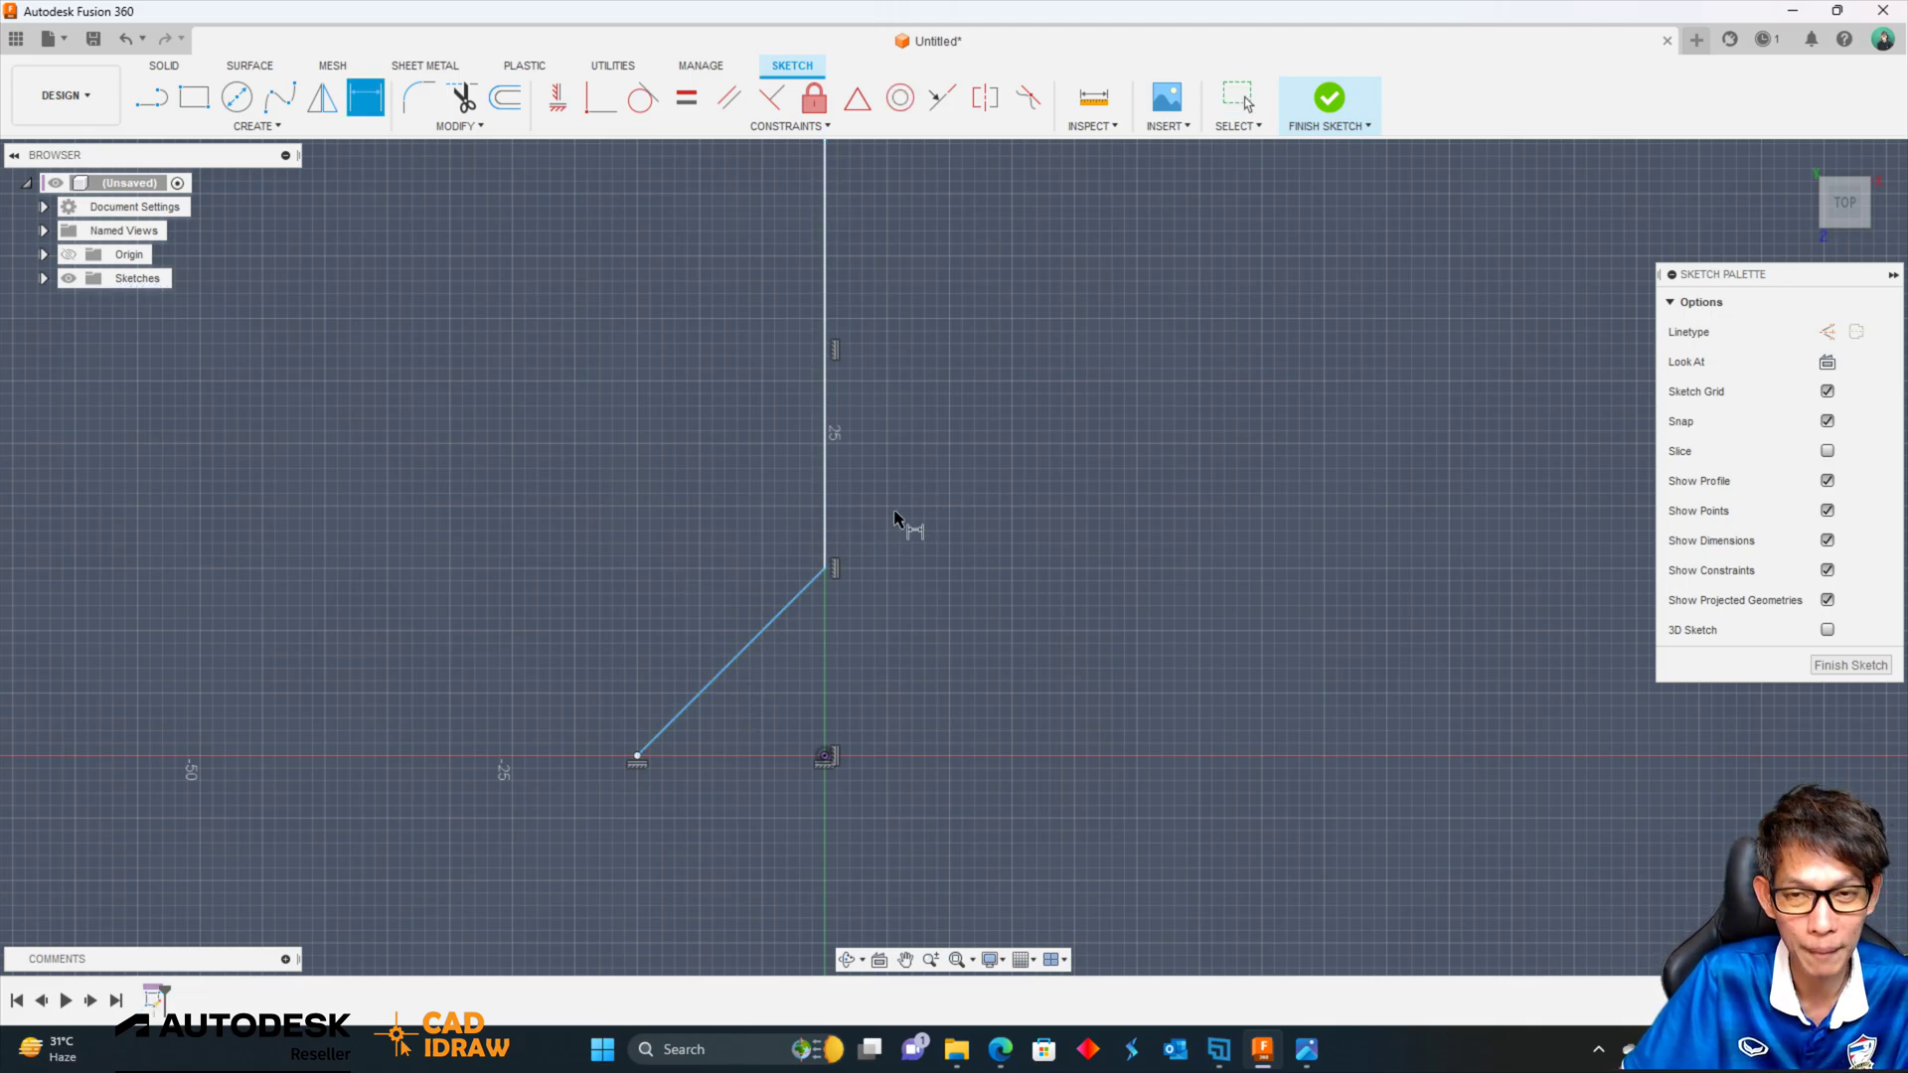
{"action": "left_click", "coordinate": [826, 528]}
{"action": "left_click", "coordinate": [758, 639]}
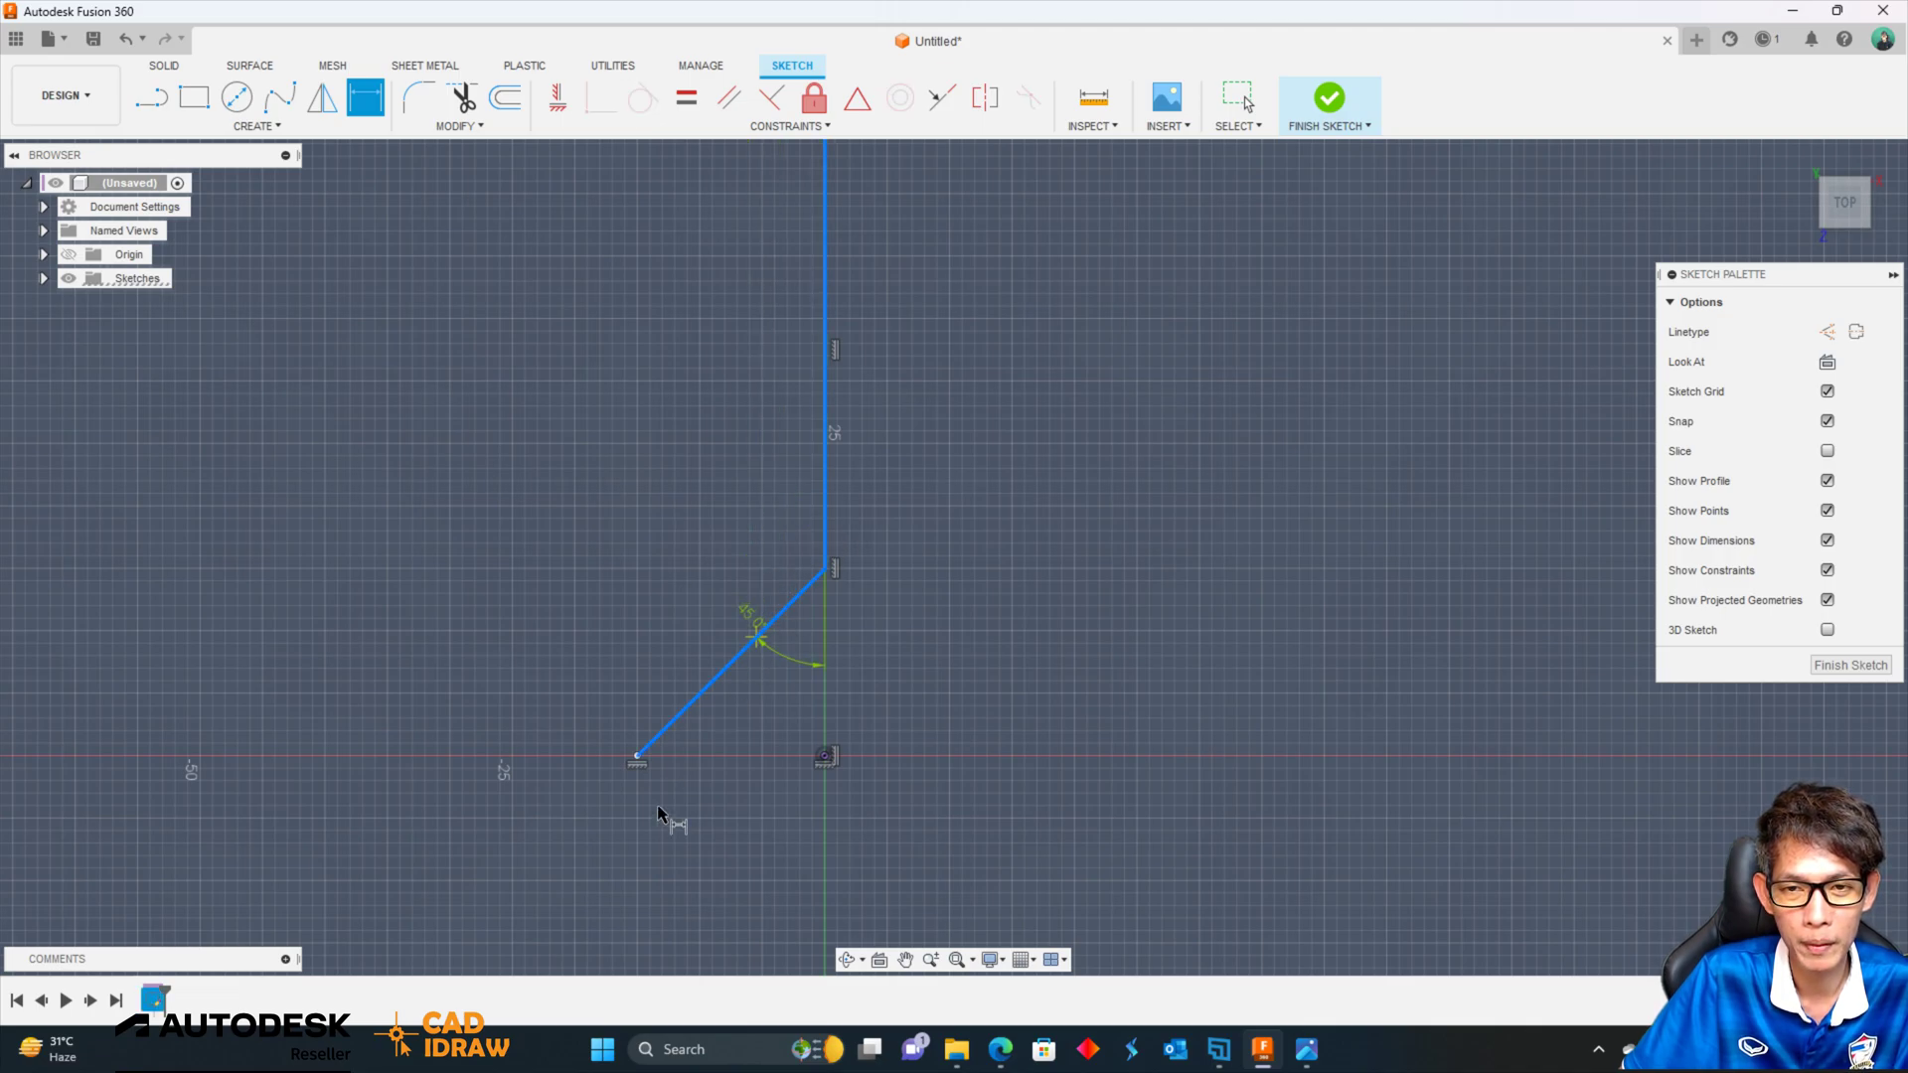
{"action": "left_click", "coordinate": [733, 803]}
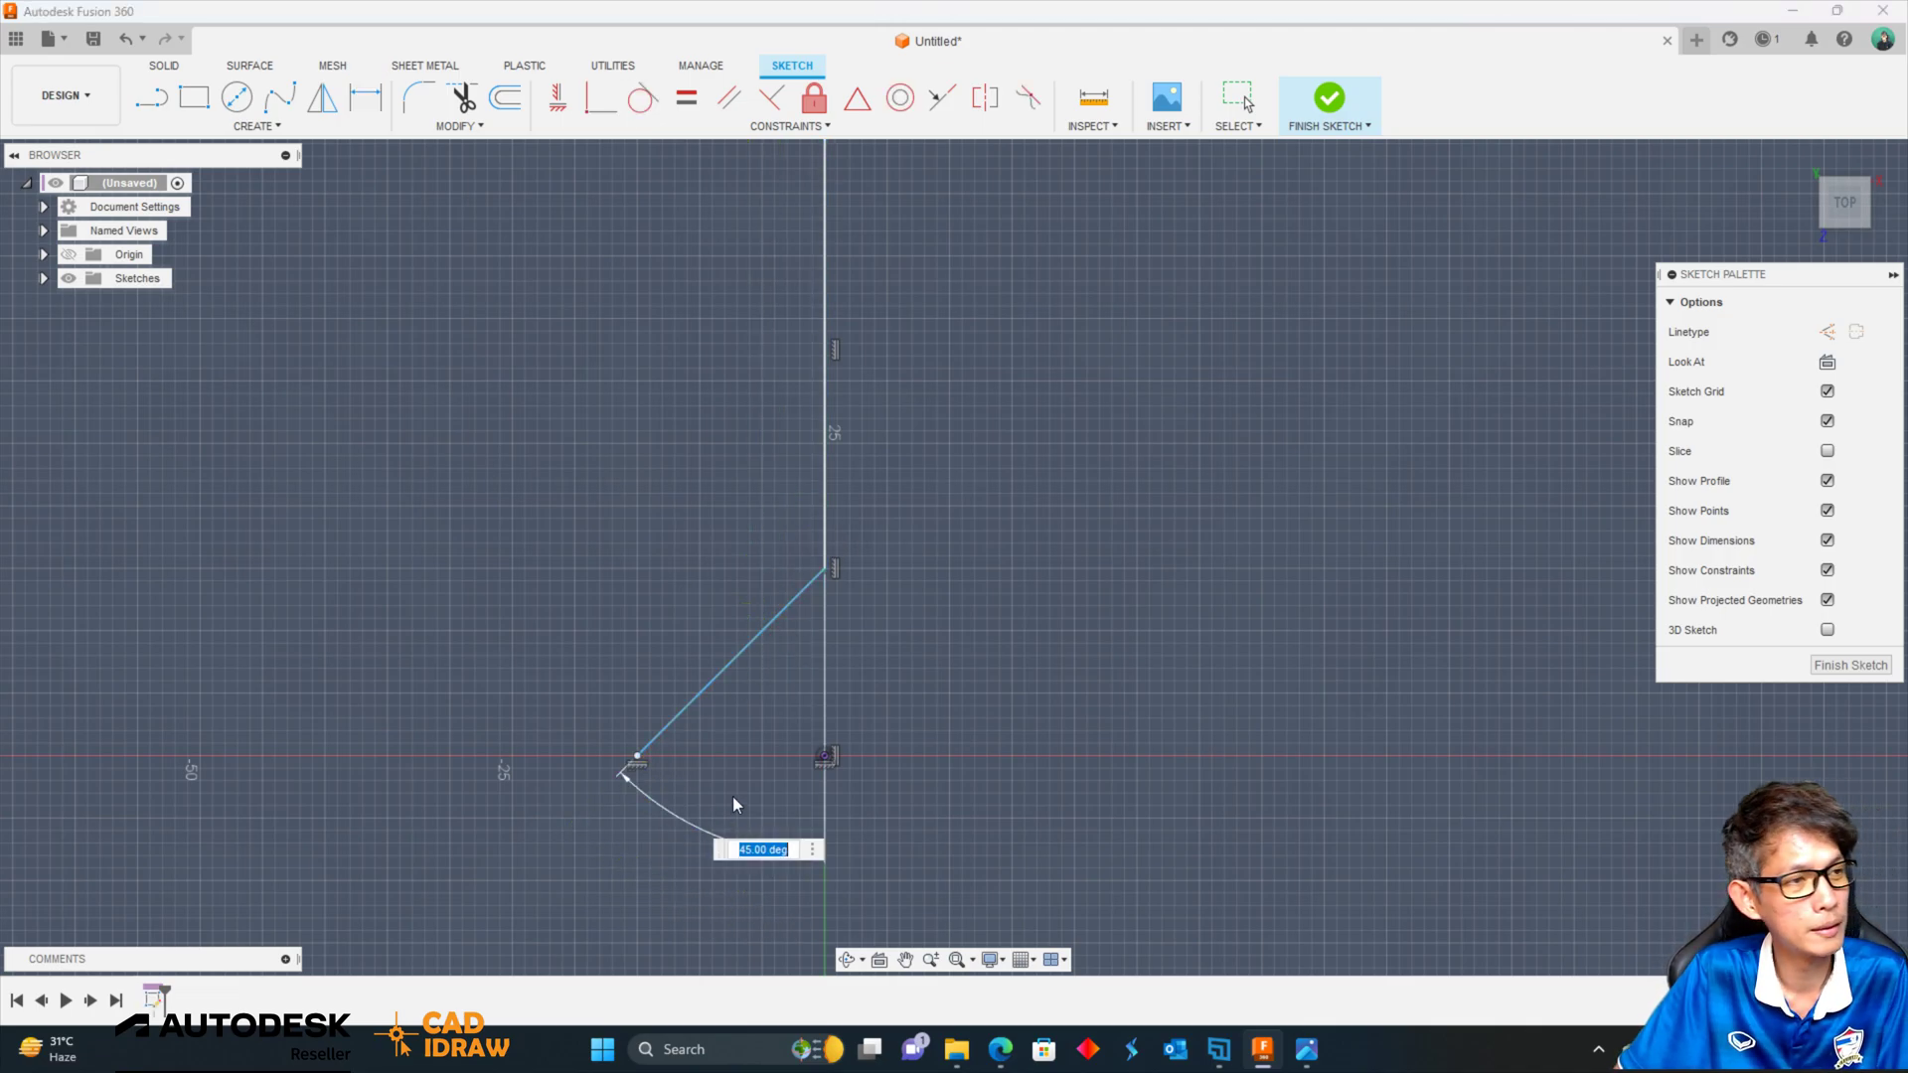
{"action": "key", "text": "Return"}
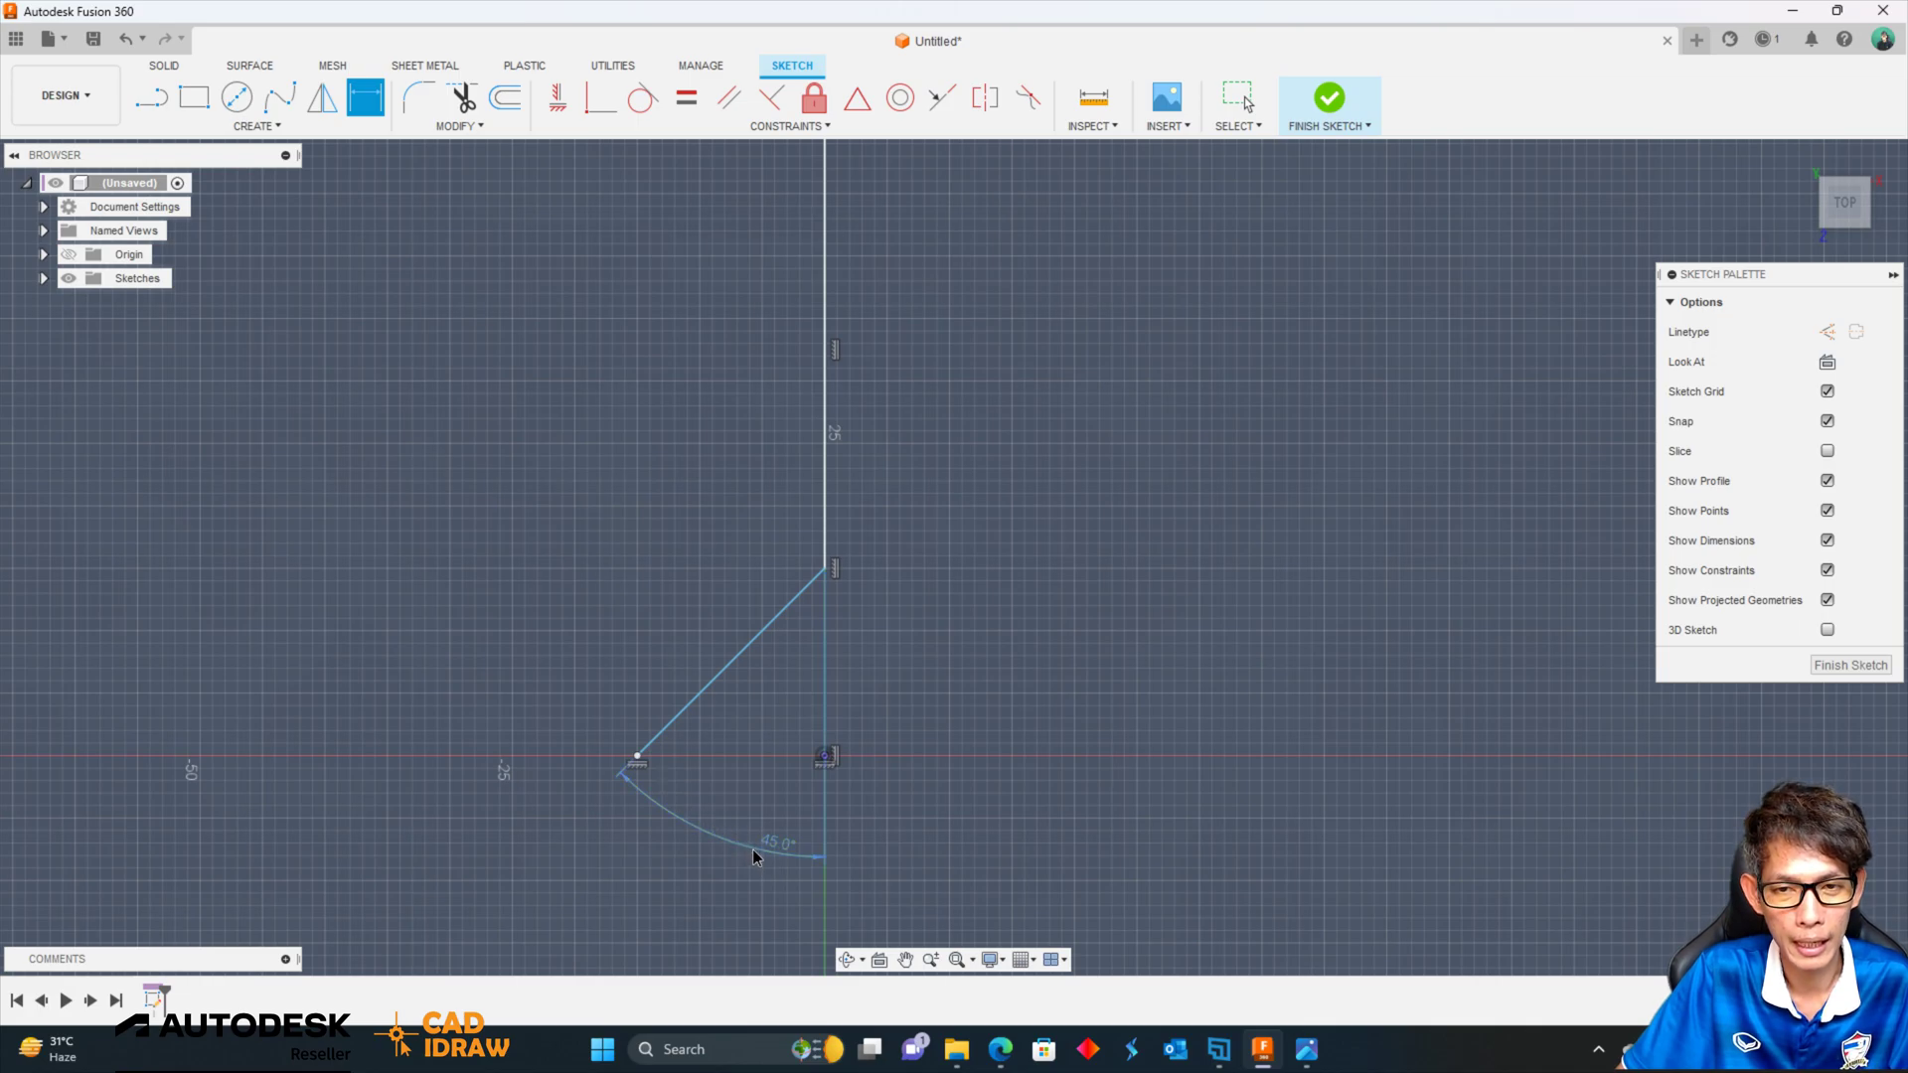
{"action": "right_click", "coordinate": [753, 849]}
{"action": "left_click", "coordinate": [703, 950]}
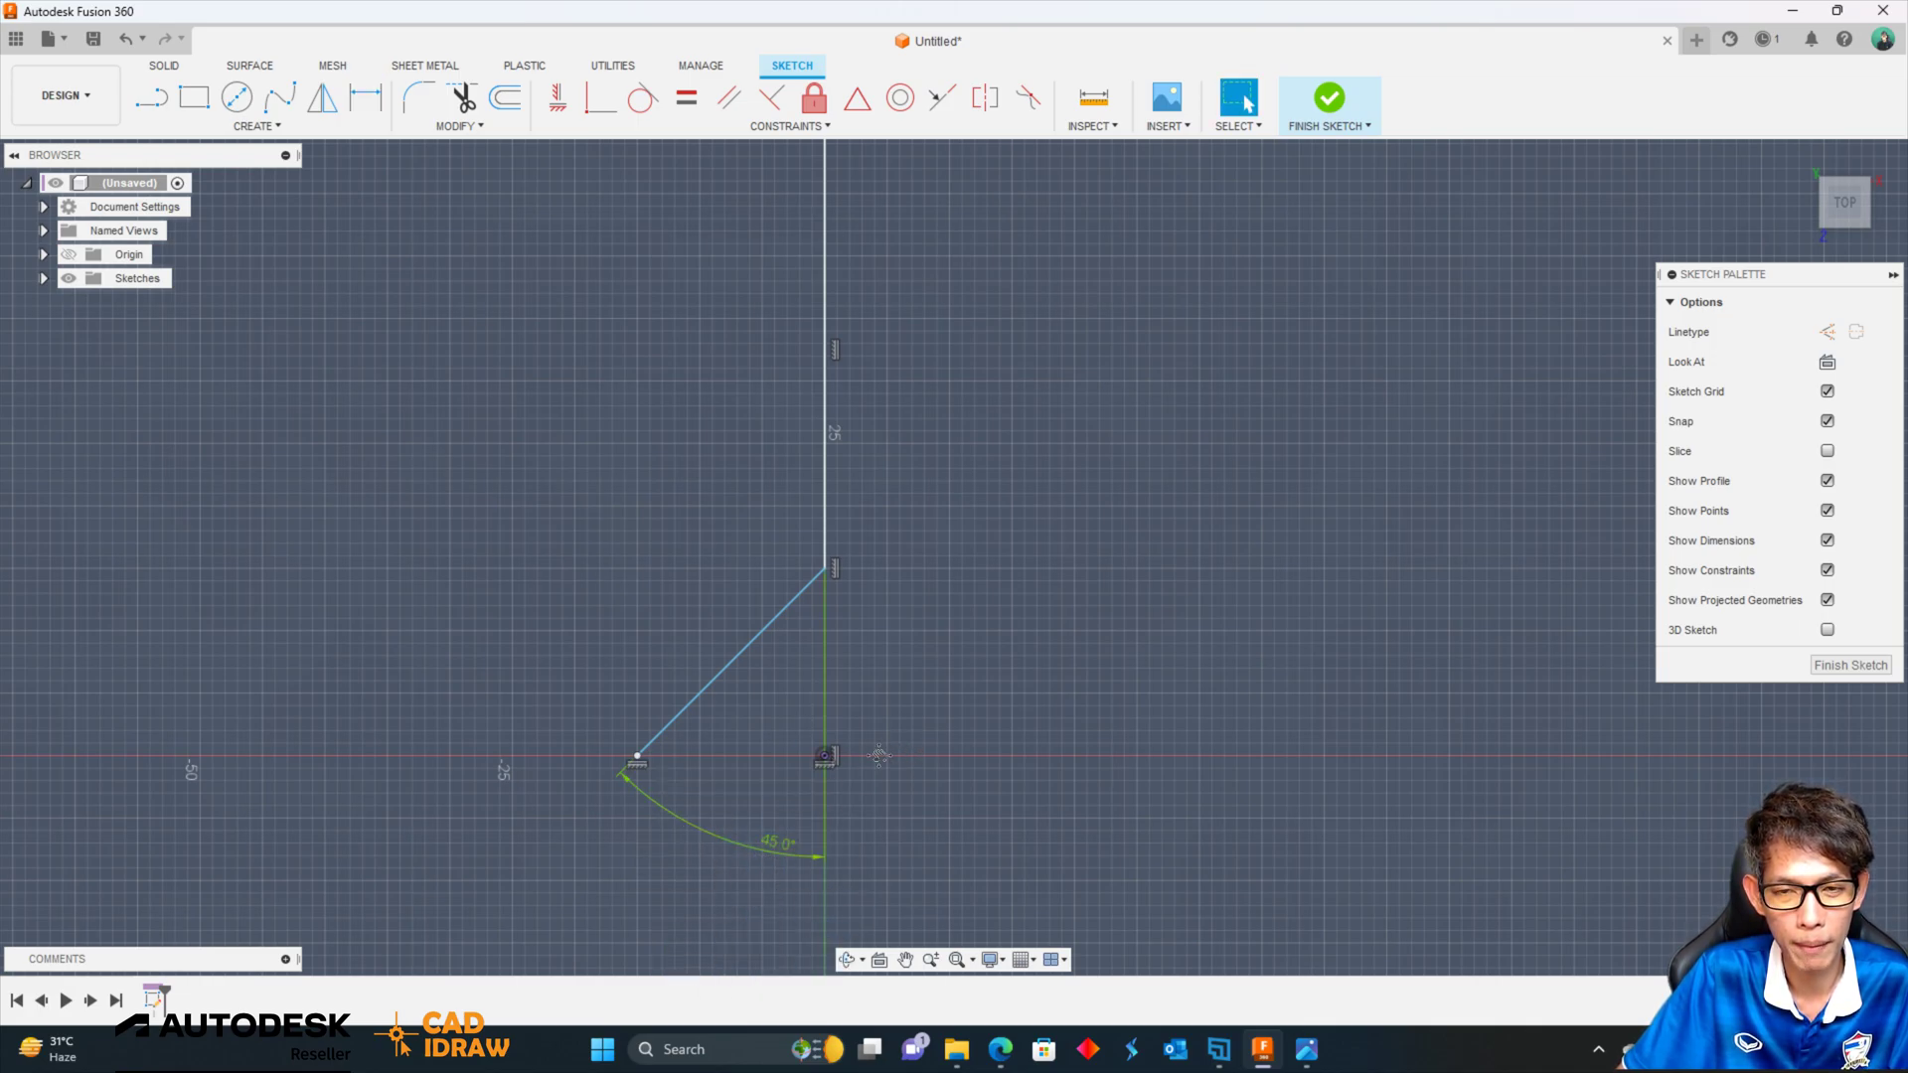
{"action": "middle_click_drag", "start_coordinate": [878, 755], "coordinate": [831, 604]}
{"action": "right_click", "coordinate": [730, 693]}
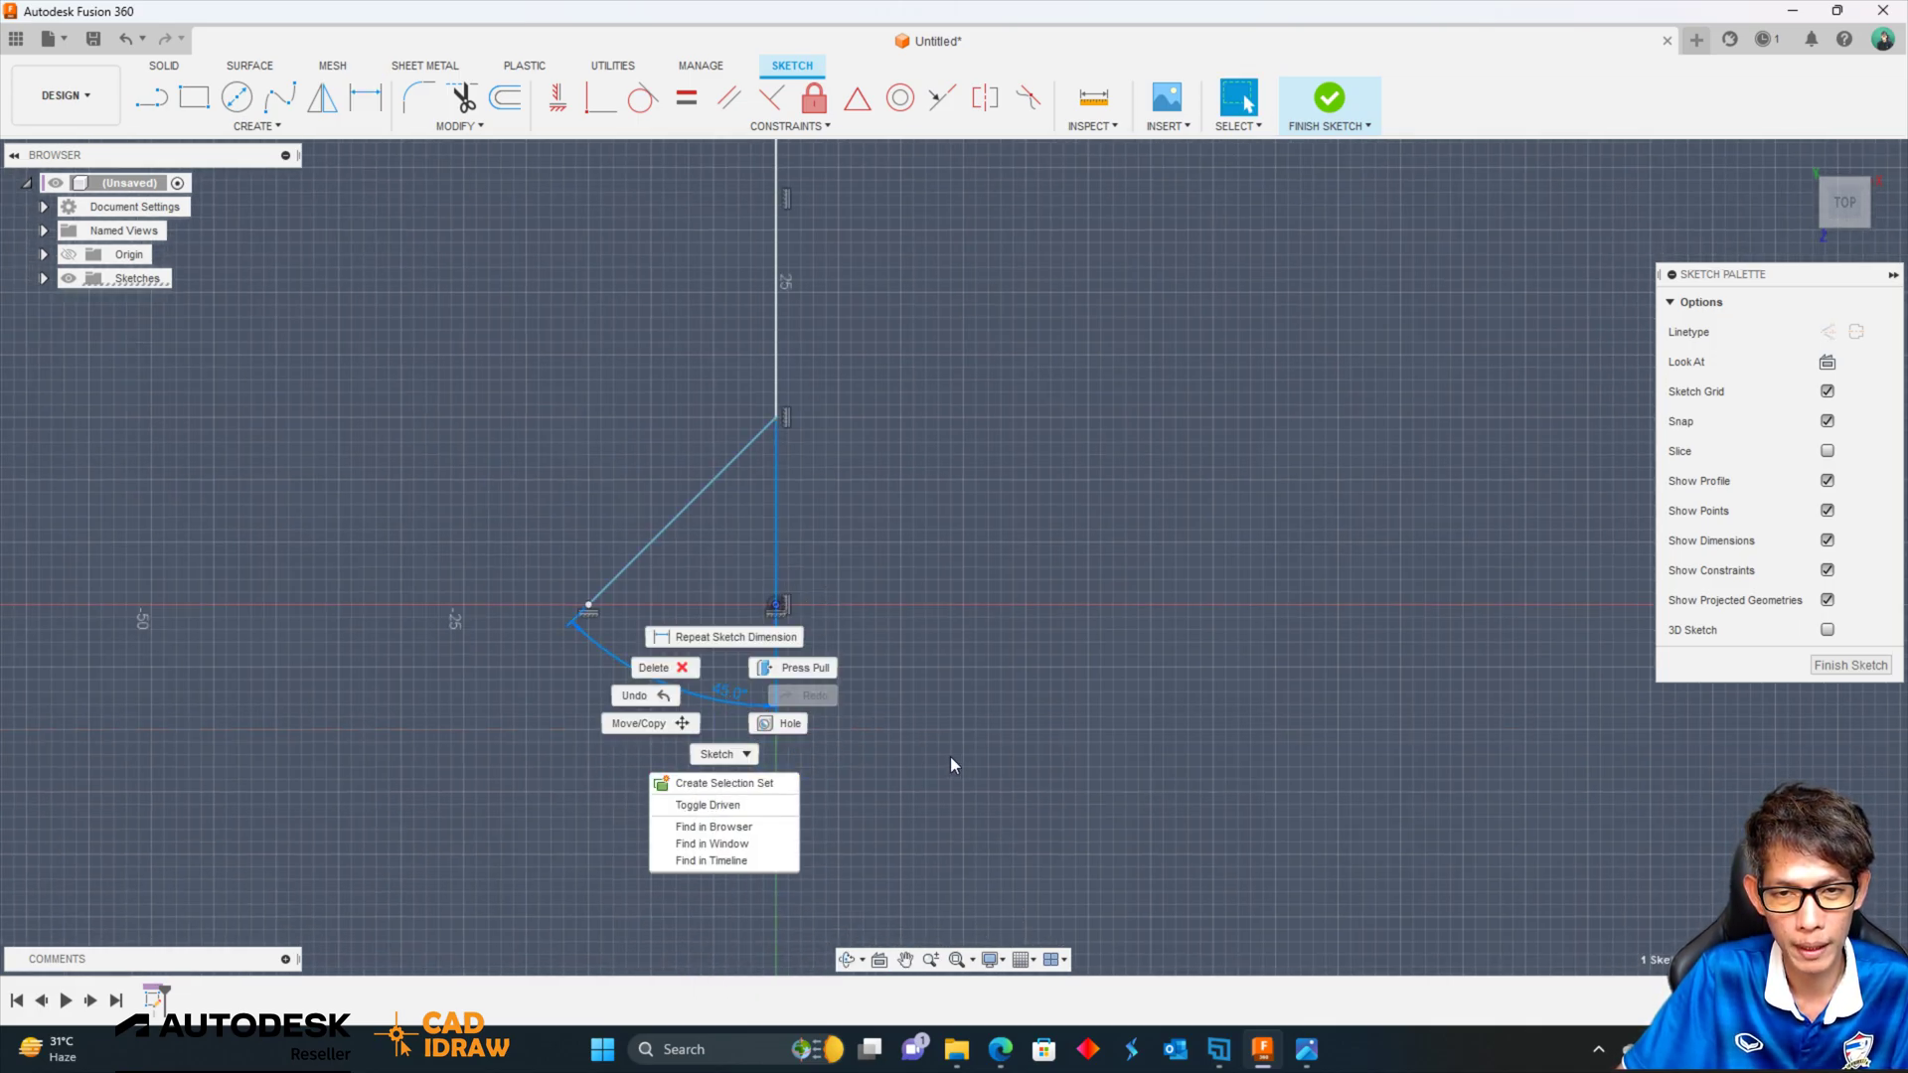
{"action": "left_click", "coordinate": [950, 763]}
{"action": "left_click", "coordinate": [688, 732]}
{"action": "key", "text": "Delete"}
Dimension the diagonal's lower endpoint 50 mm from the vertical axis.
{"action": "middle_click_drag", "start_coordinate": [769, 698], "coordinate": [765, 737]}
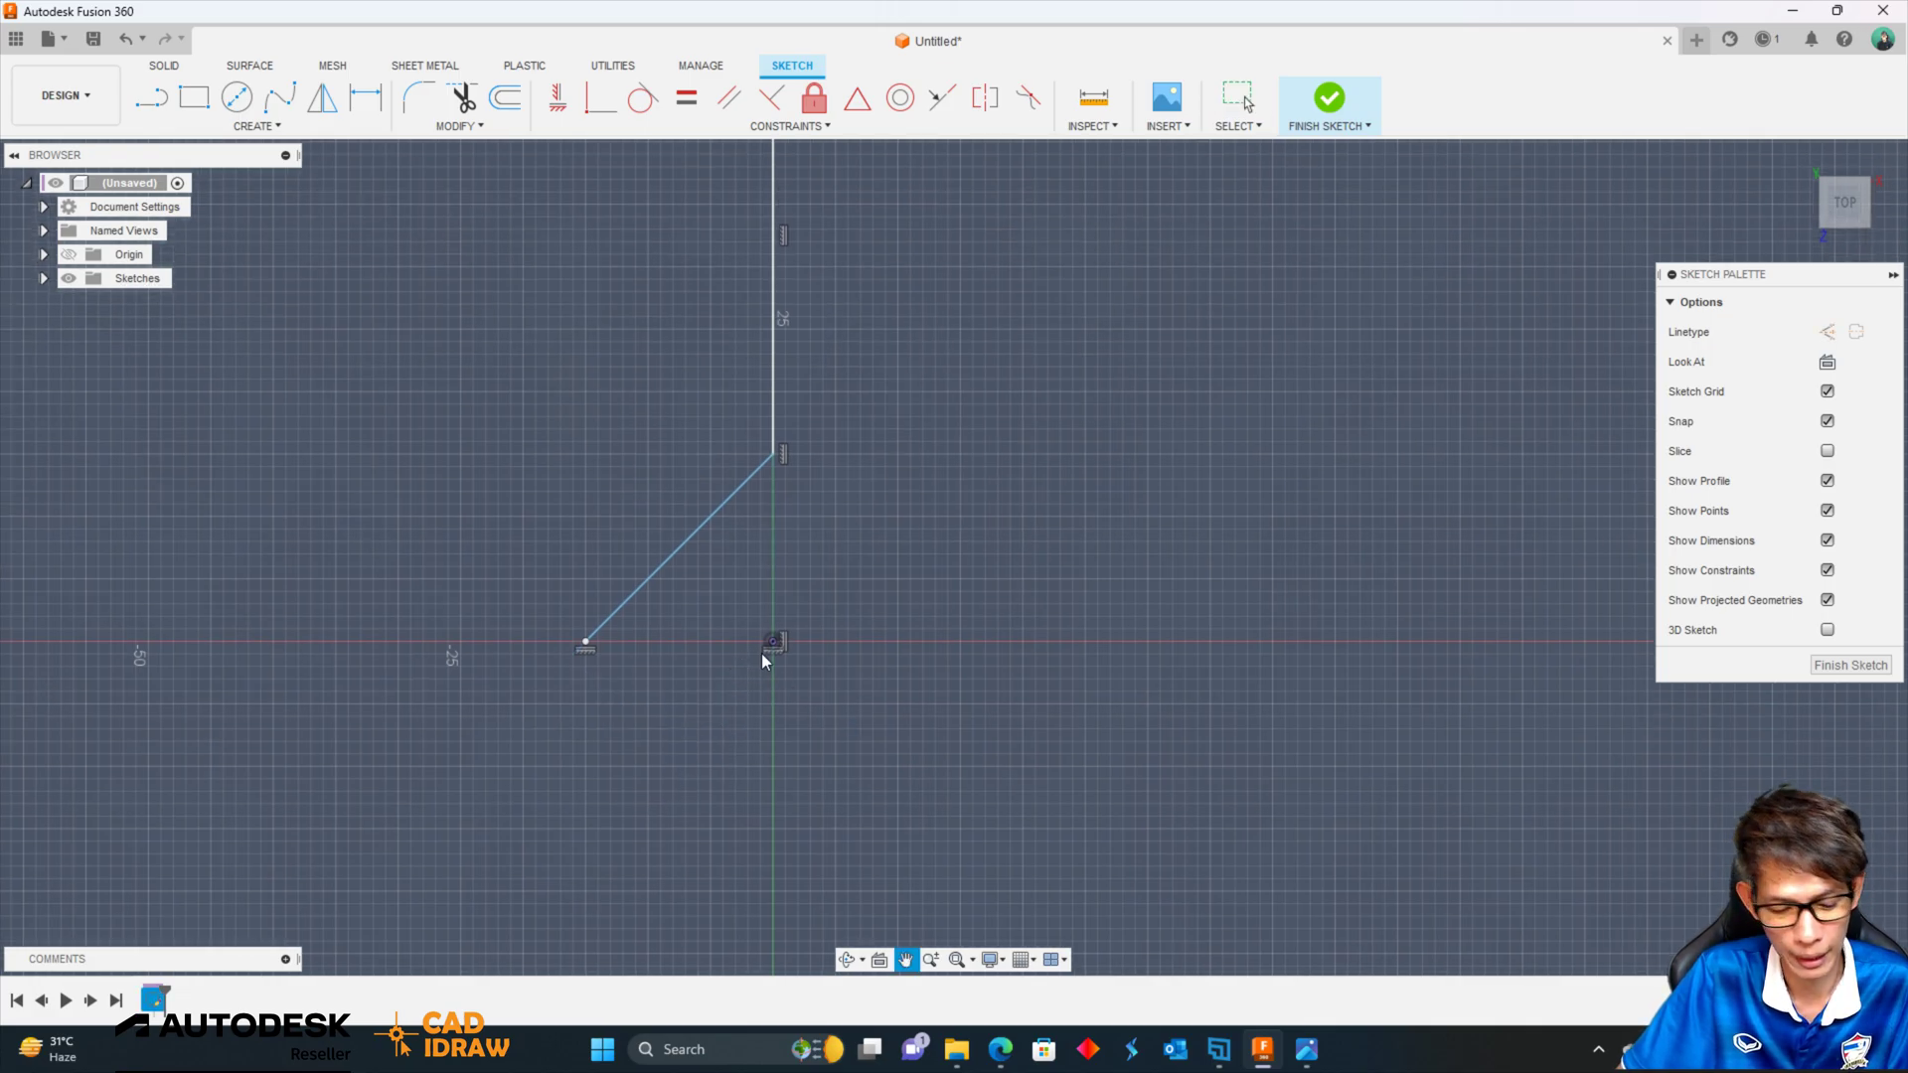
{"action": "scroll", "coordinate": [761, 653], "scroll_direction": "down", "scroll_amount": 1}
{"action": "key", "text": "d"}
{"action": "left_click", "coordinate": [602, 645]}
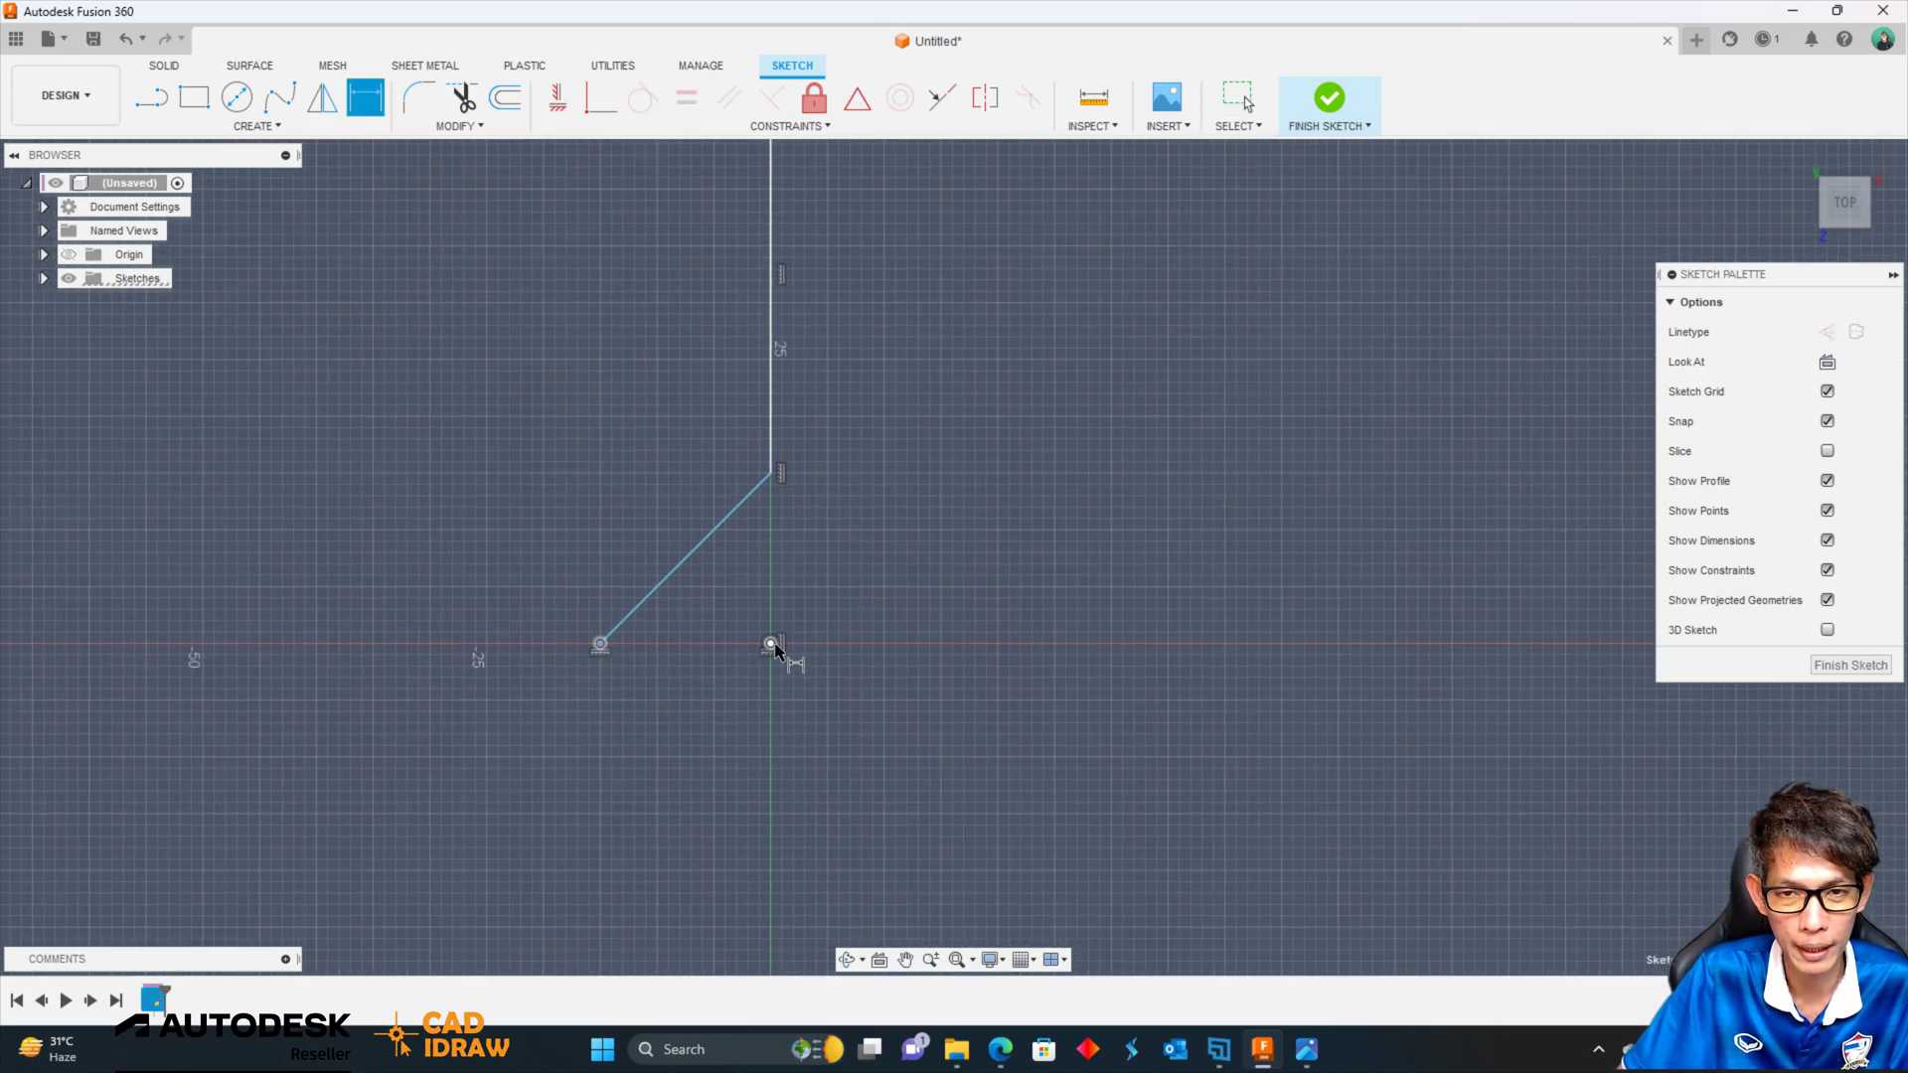
{"action": "left_click", "coordinate": [780, 409]}
{"action": "left_click", "coordinate": [736, 796]}
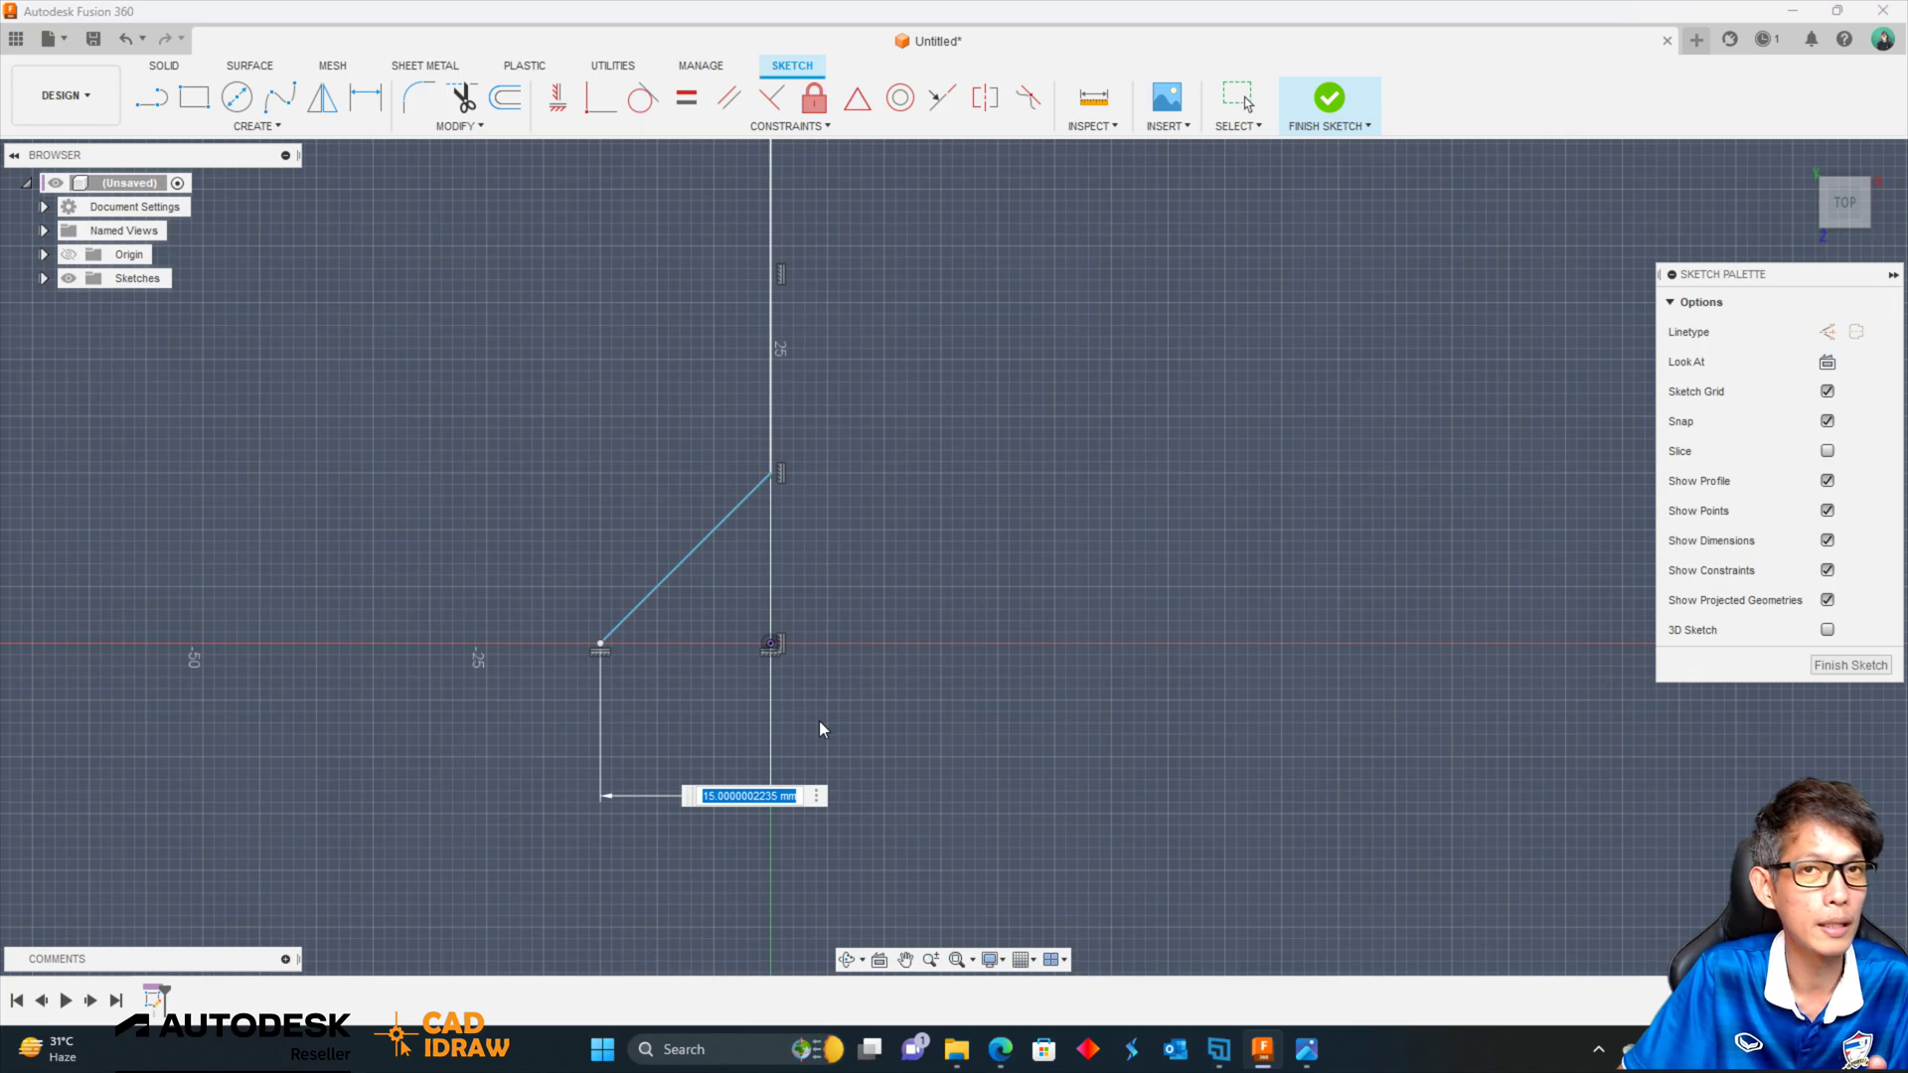
{"action": "type", "text": "50"}
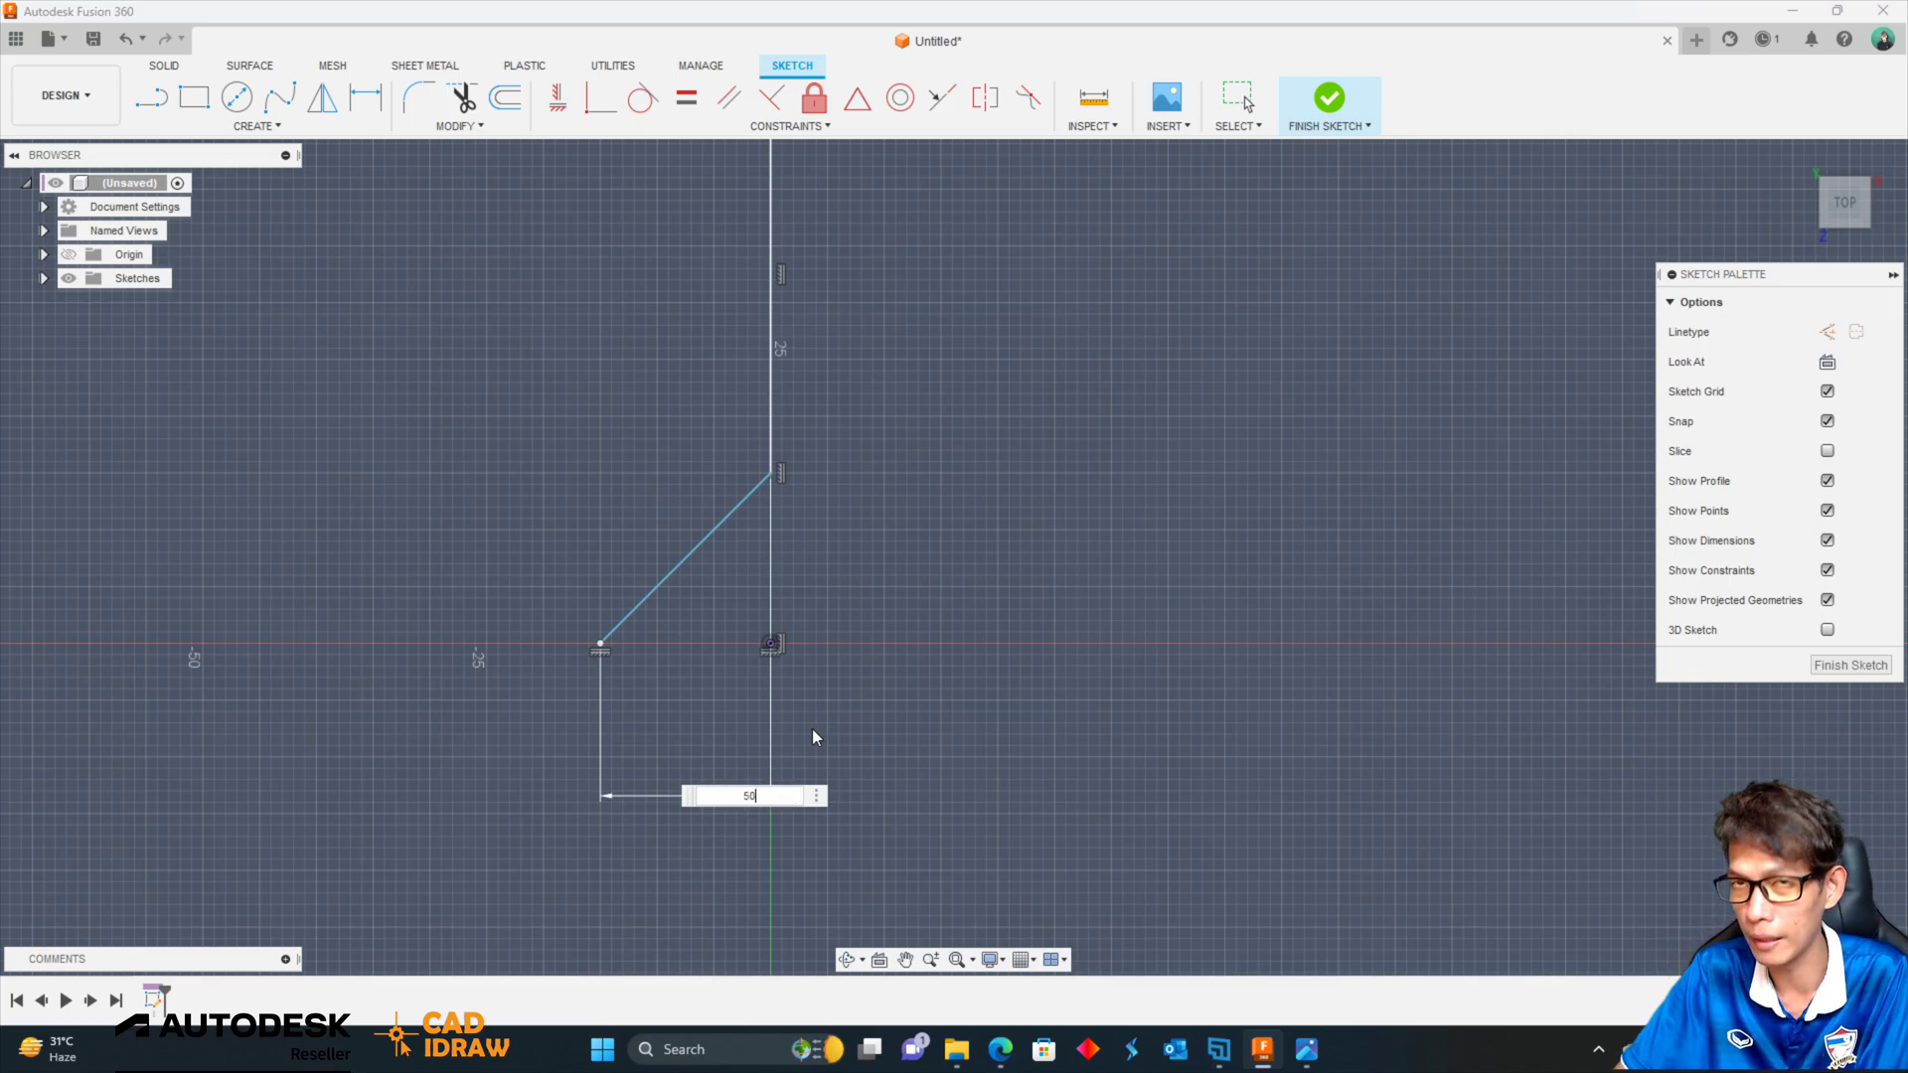
{"action": "key", "text": "Return"}
{"action": "scroll", "coordinate": [960, 658], "scroll_direction": "down", "scroll_amount": 1}
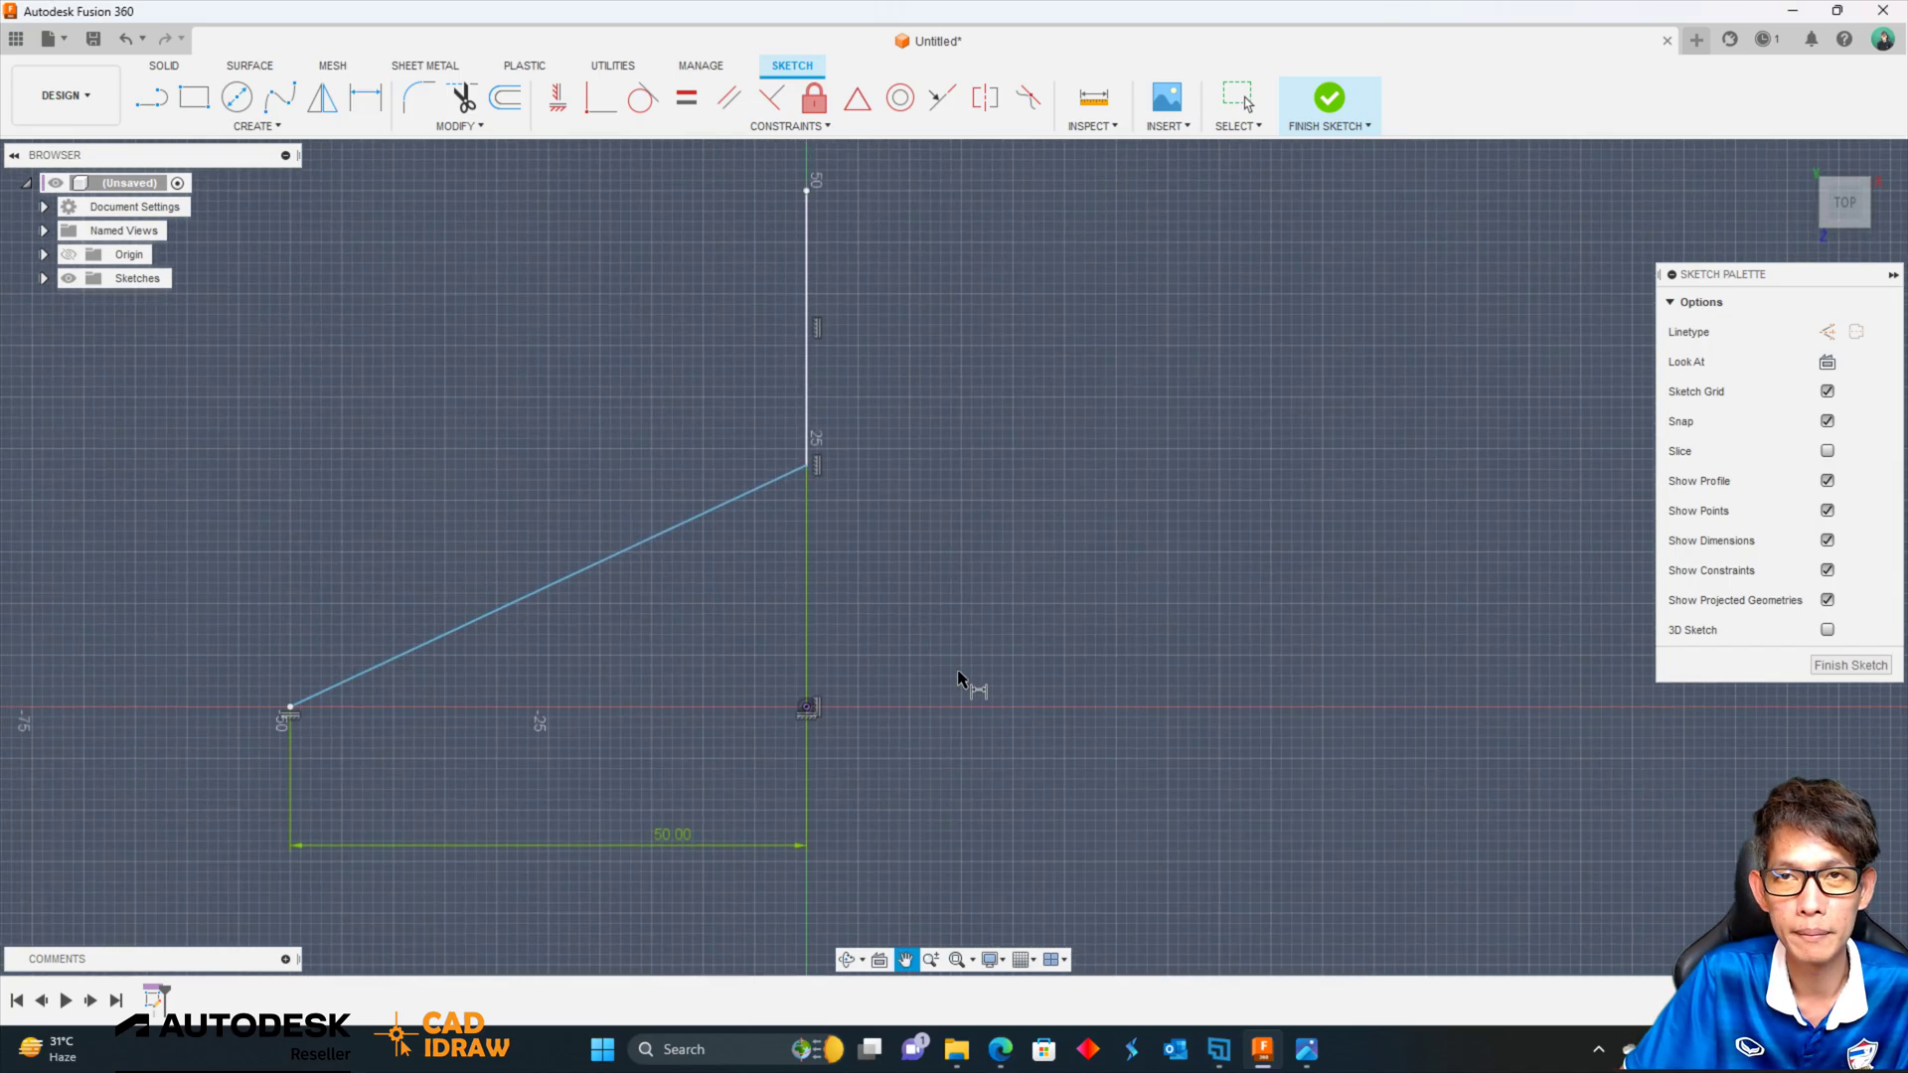
{"action": "key", "text": "Escape"}
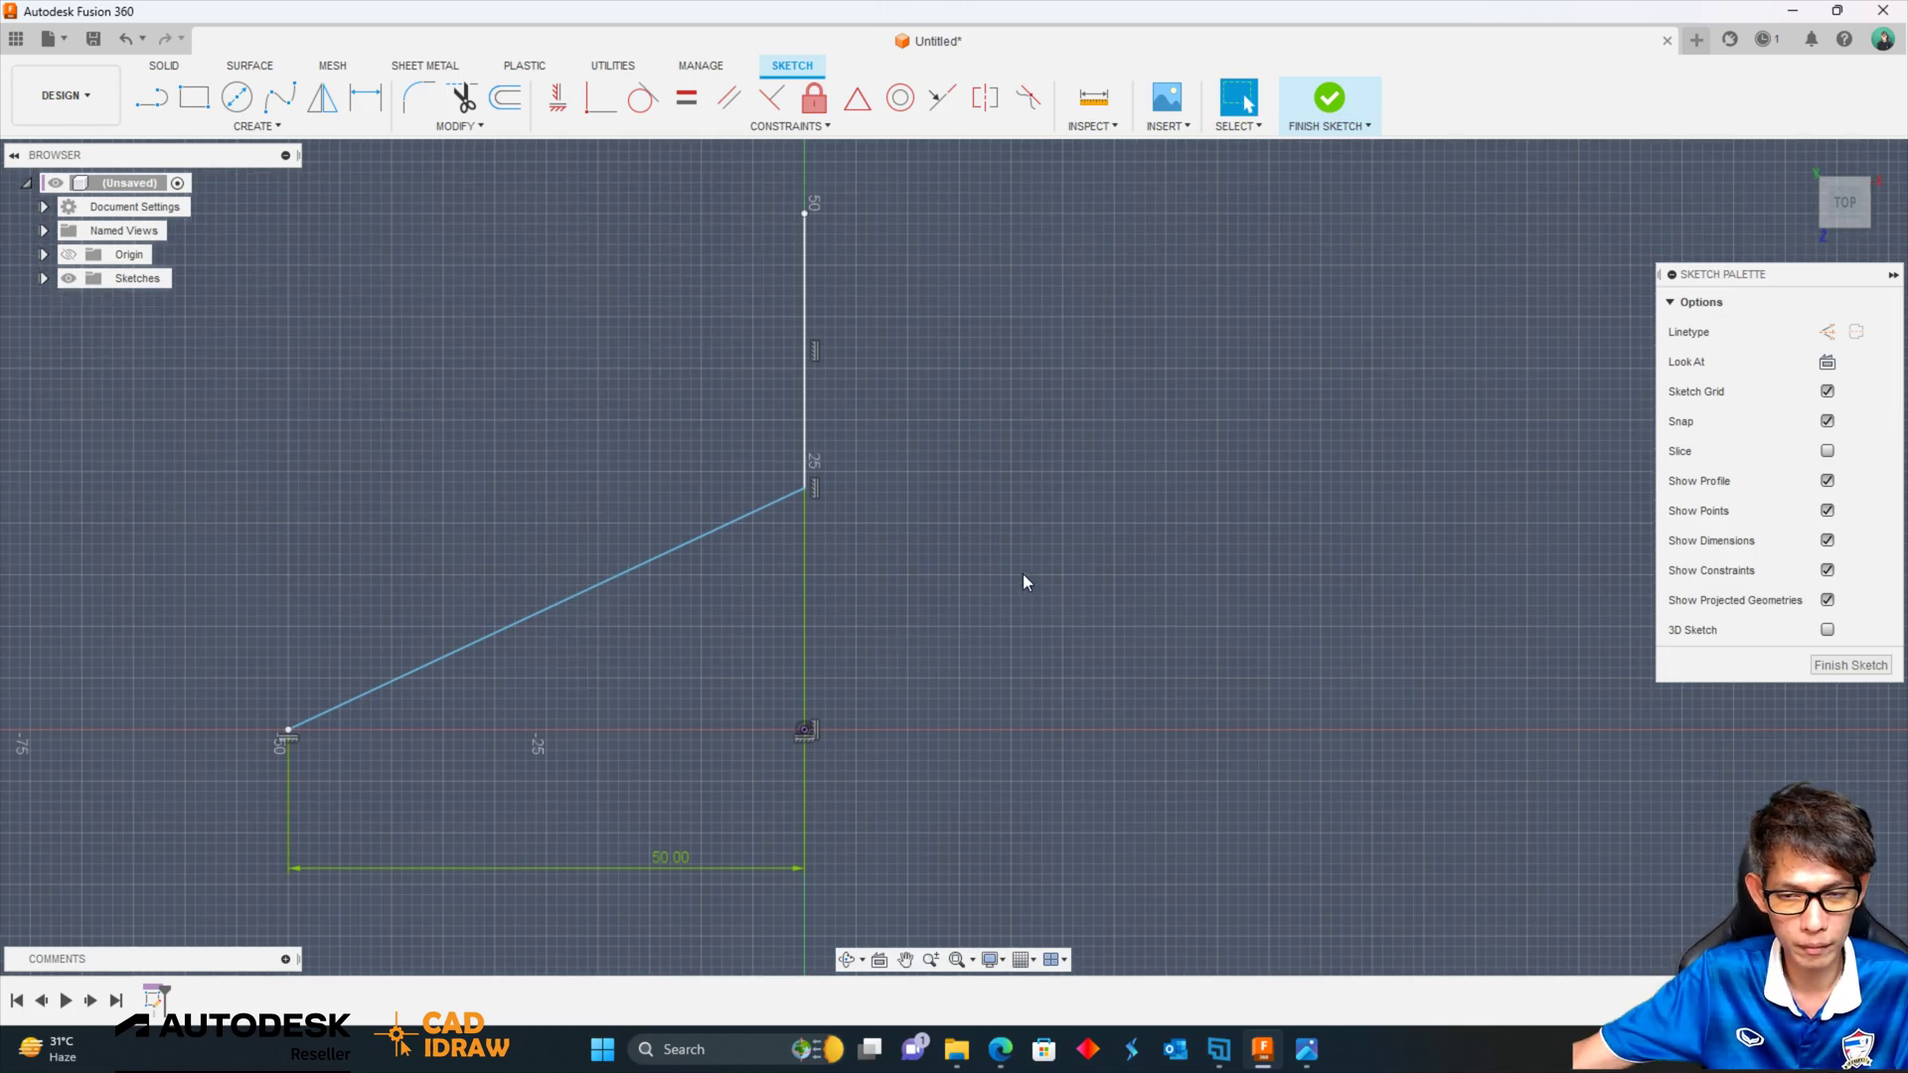
Dimension the vertical leg of the path to 70 mm.
{"action": "middle_click_drag", "start_coordinate": [900, 486], "coordinate": [707, 597]}
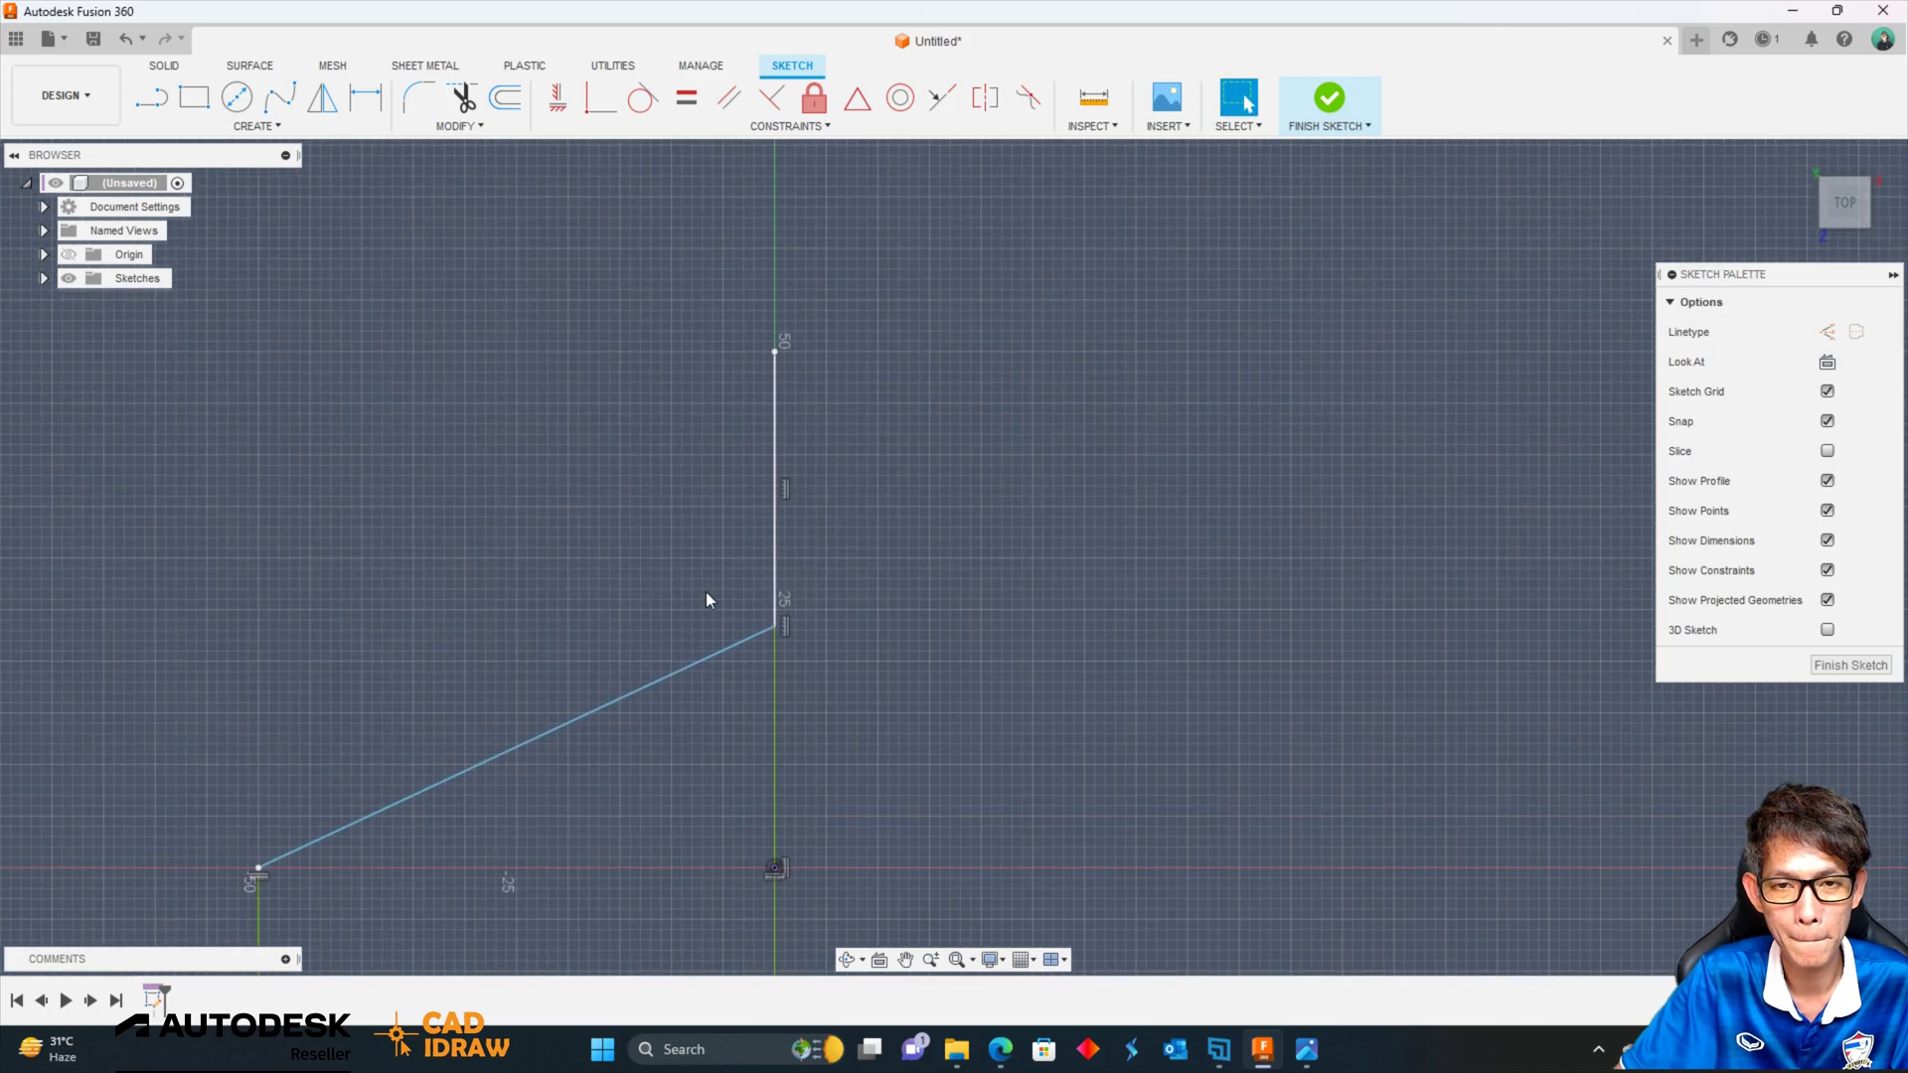
{"action": "scroll", "coordinate": [675, 437], "scroll_direction": "down", "scroll_amount": 1}
{"action": "left_click", "coordinate": [805, 823]}
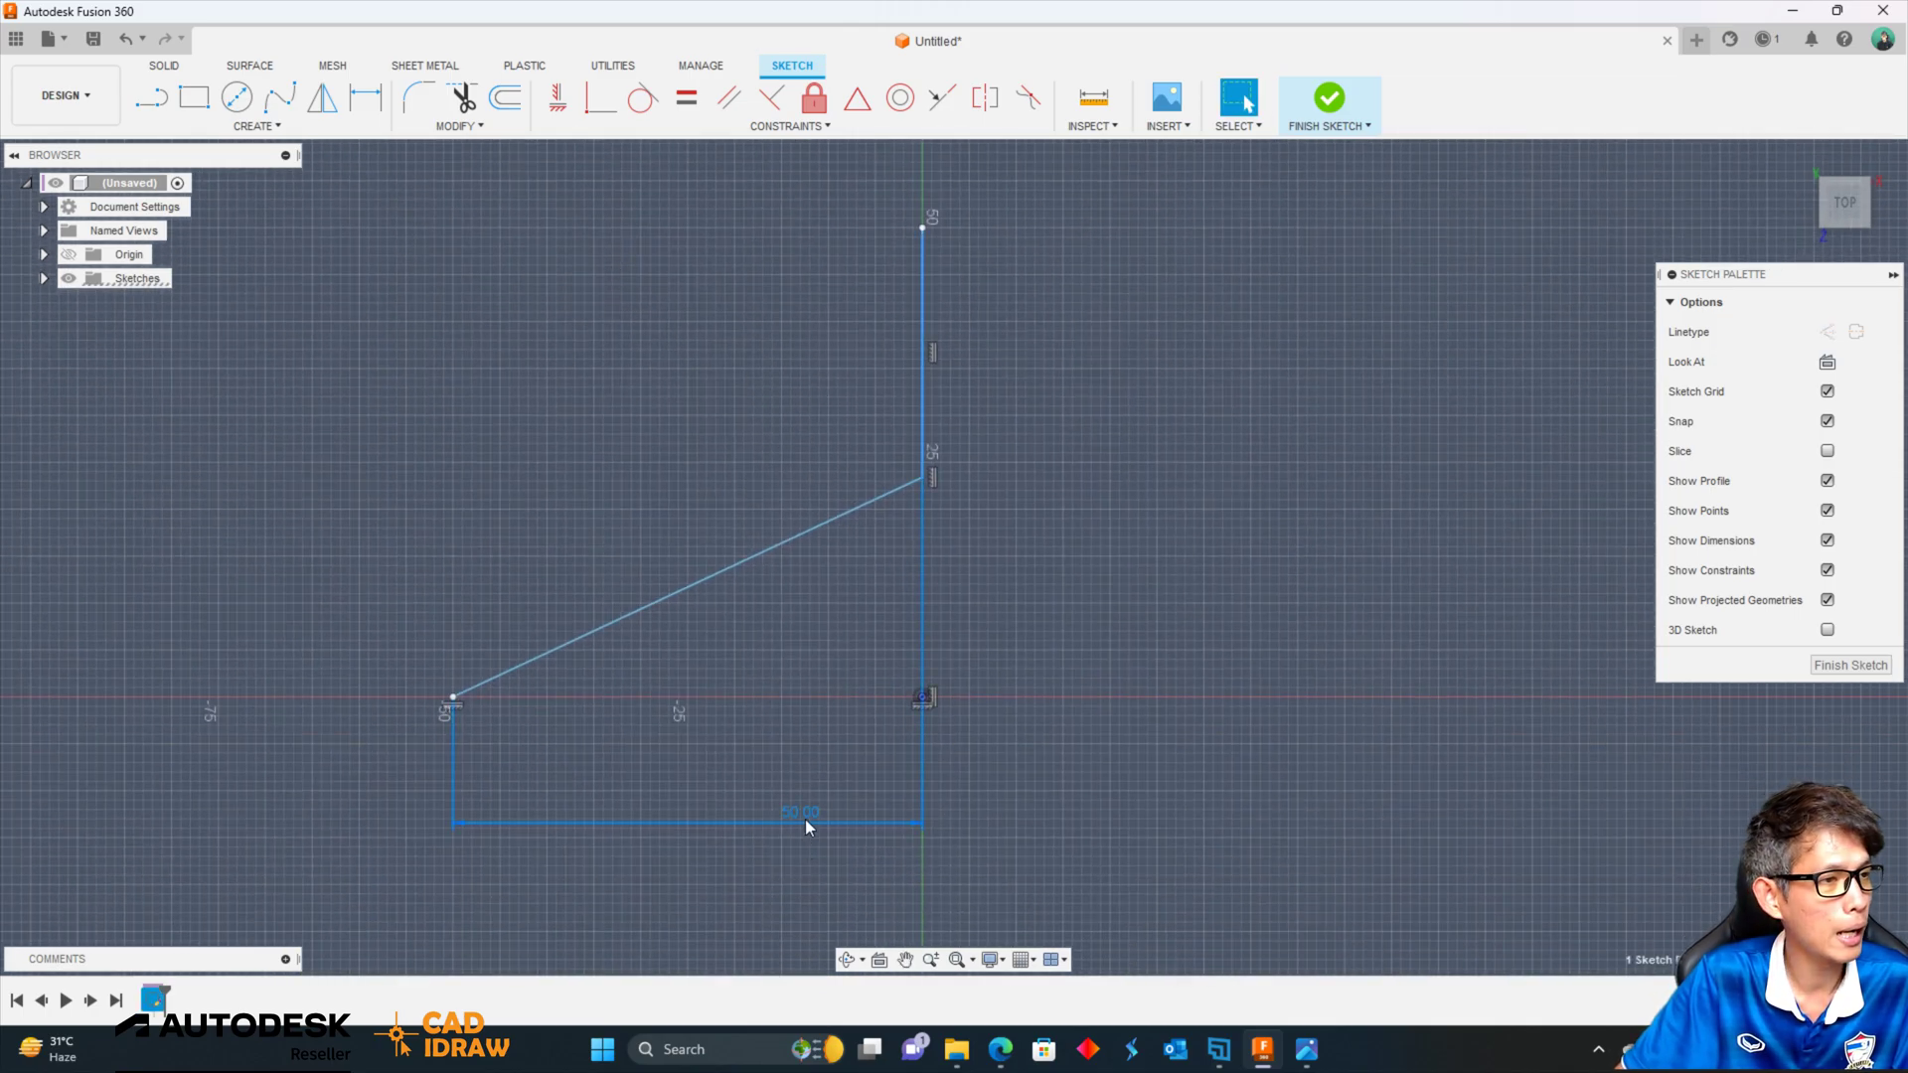
{"action": "left_click", "coordinate": [1163, 517]}
{"action": "middle_click_drag", "start_coordinate": [1089, 548], "coordinate": [934, 682]}
{"action": "scroll", "coordinate": [934, 681], "scroll_direction": "down", "scroll_amount": 1}
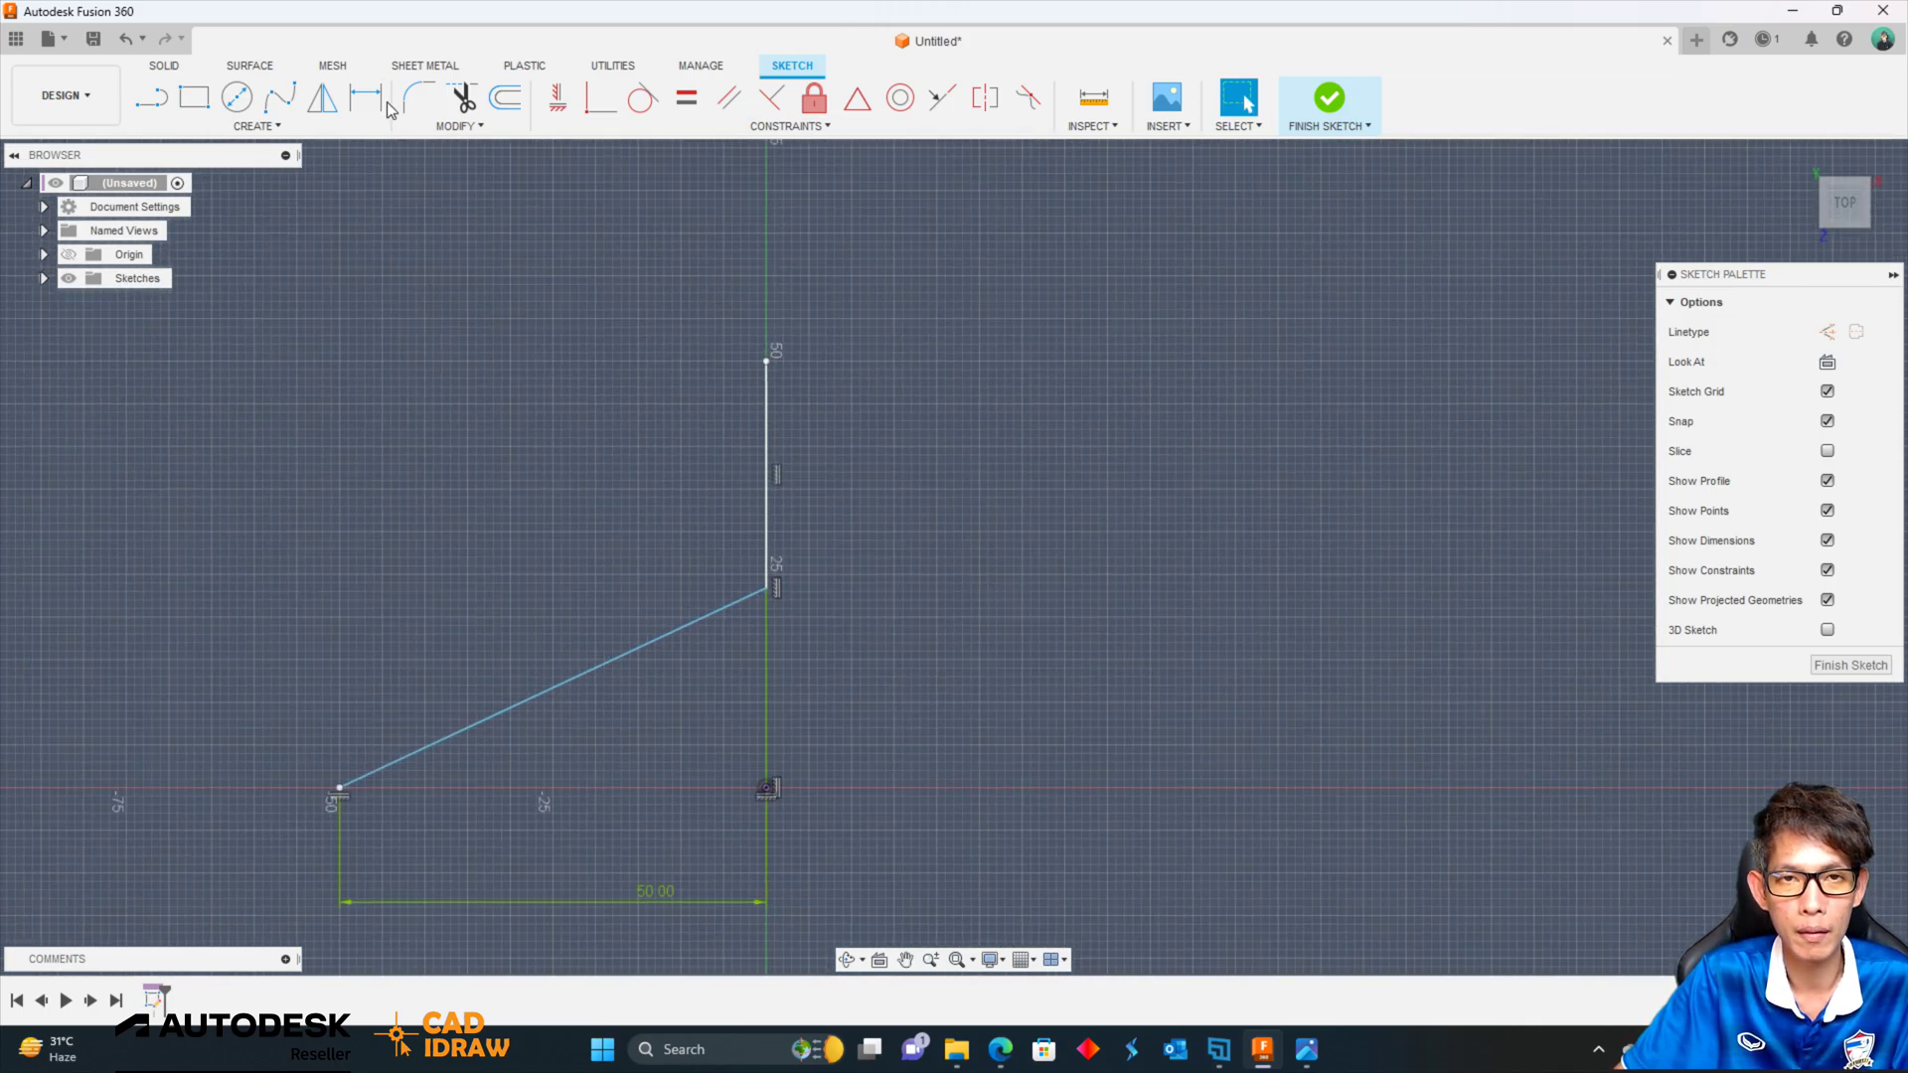
{"action": "key", "text": "d"}
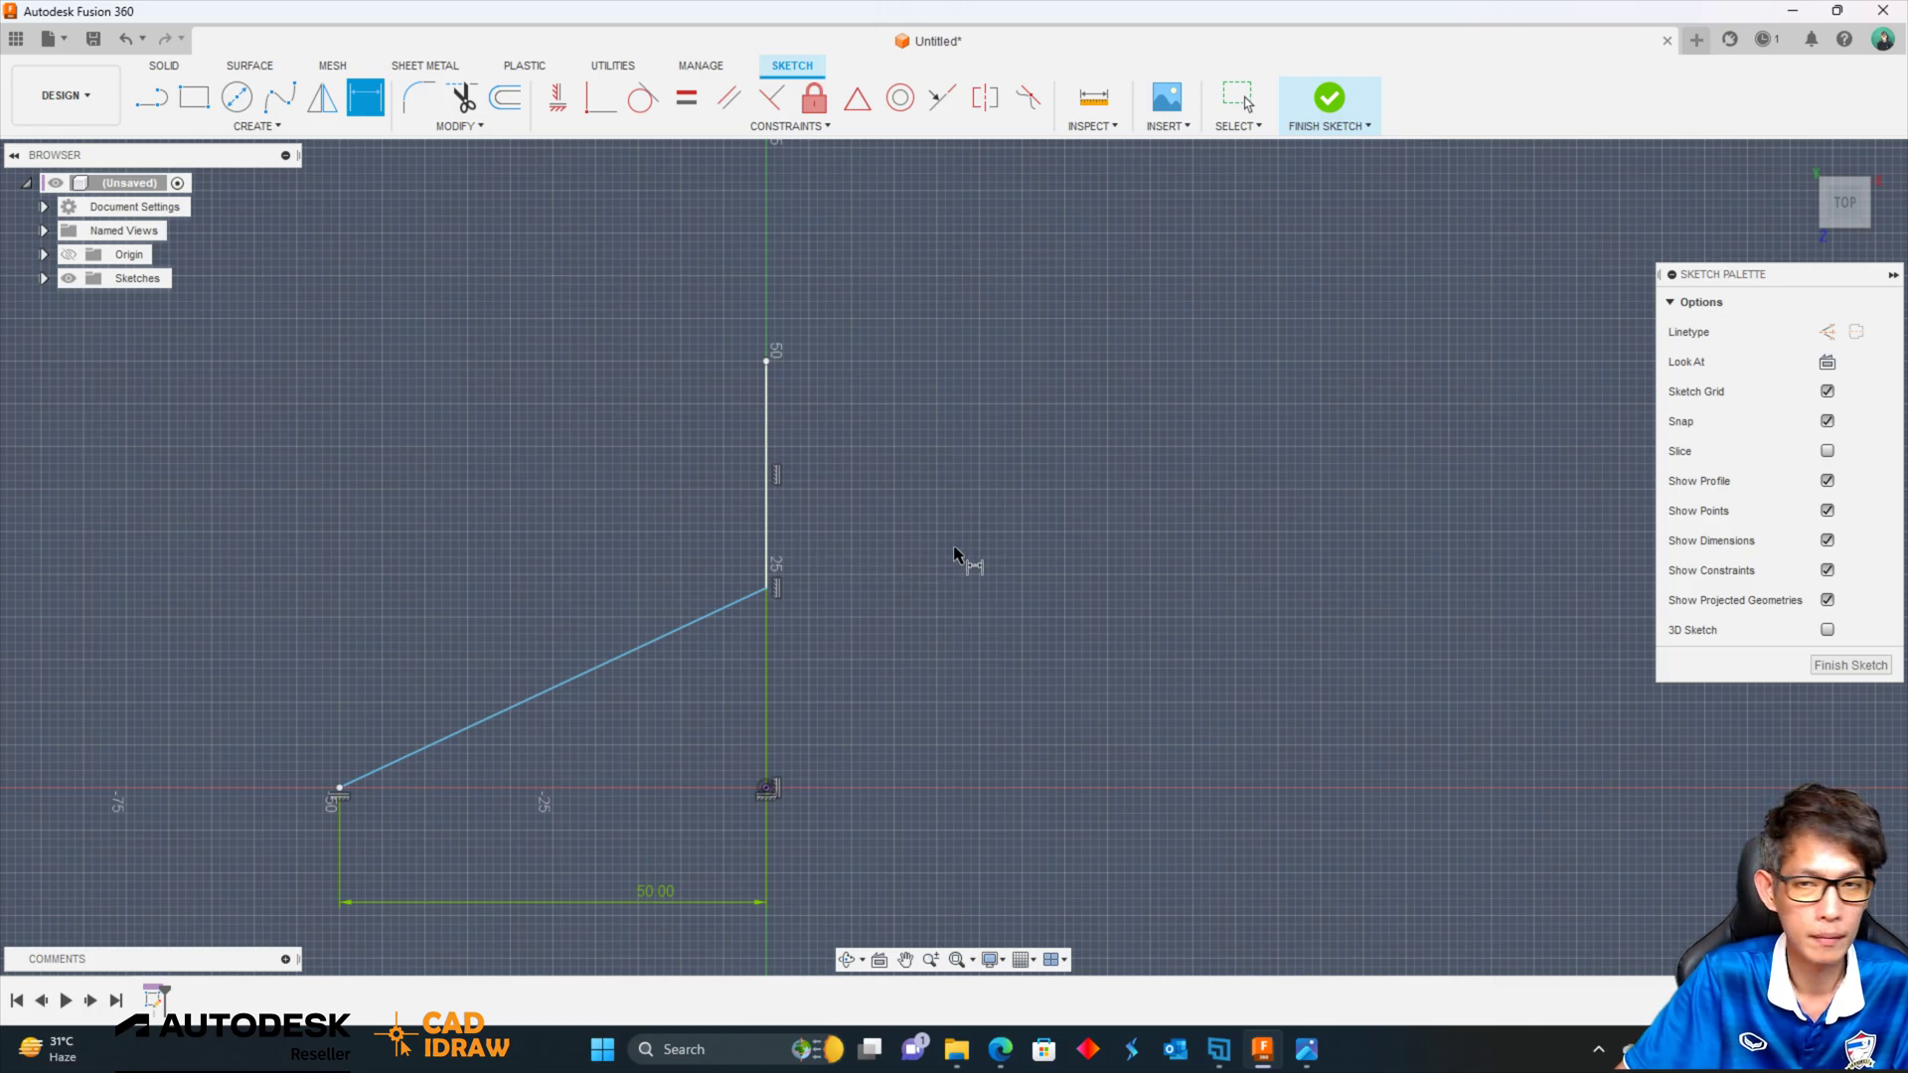
{"action": "left_click", "coordinate": [760, 425]}
{"action": "left_click", "coordinate": [1094, 517]}
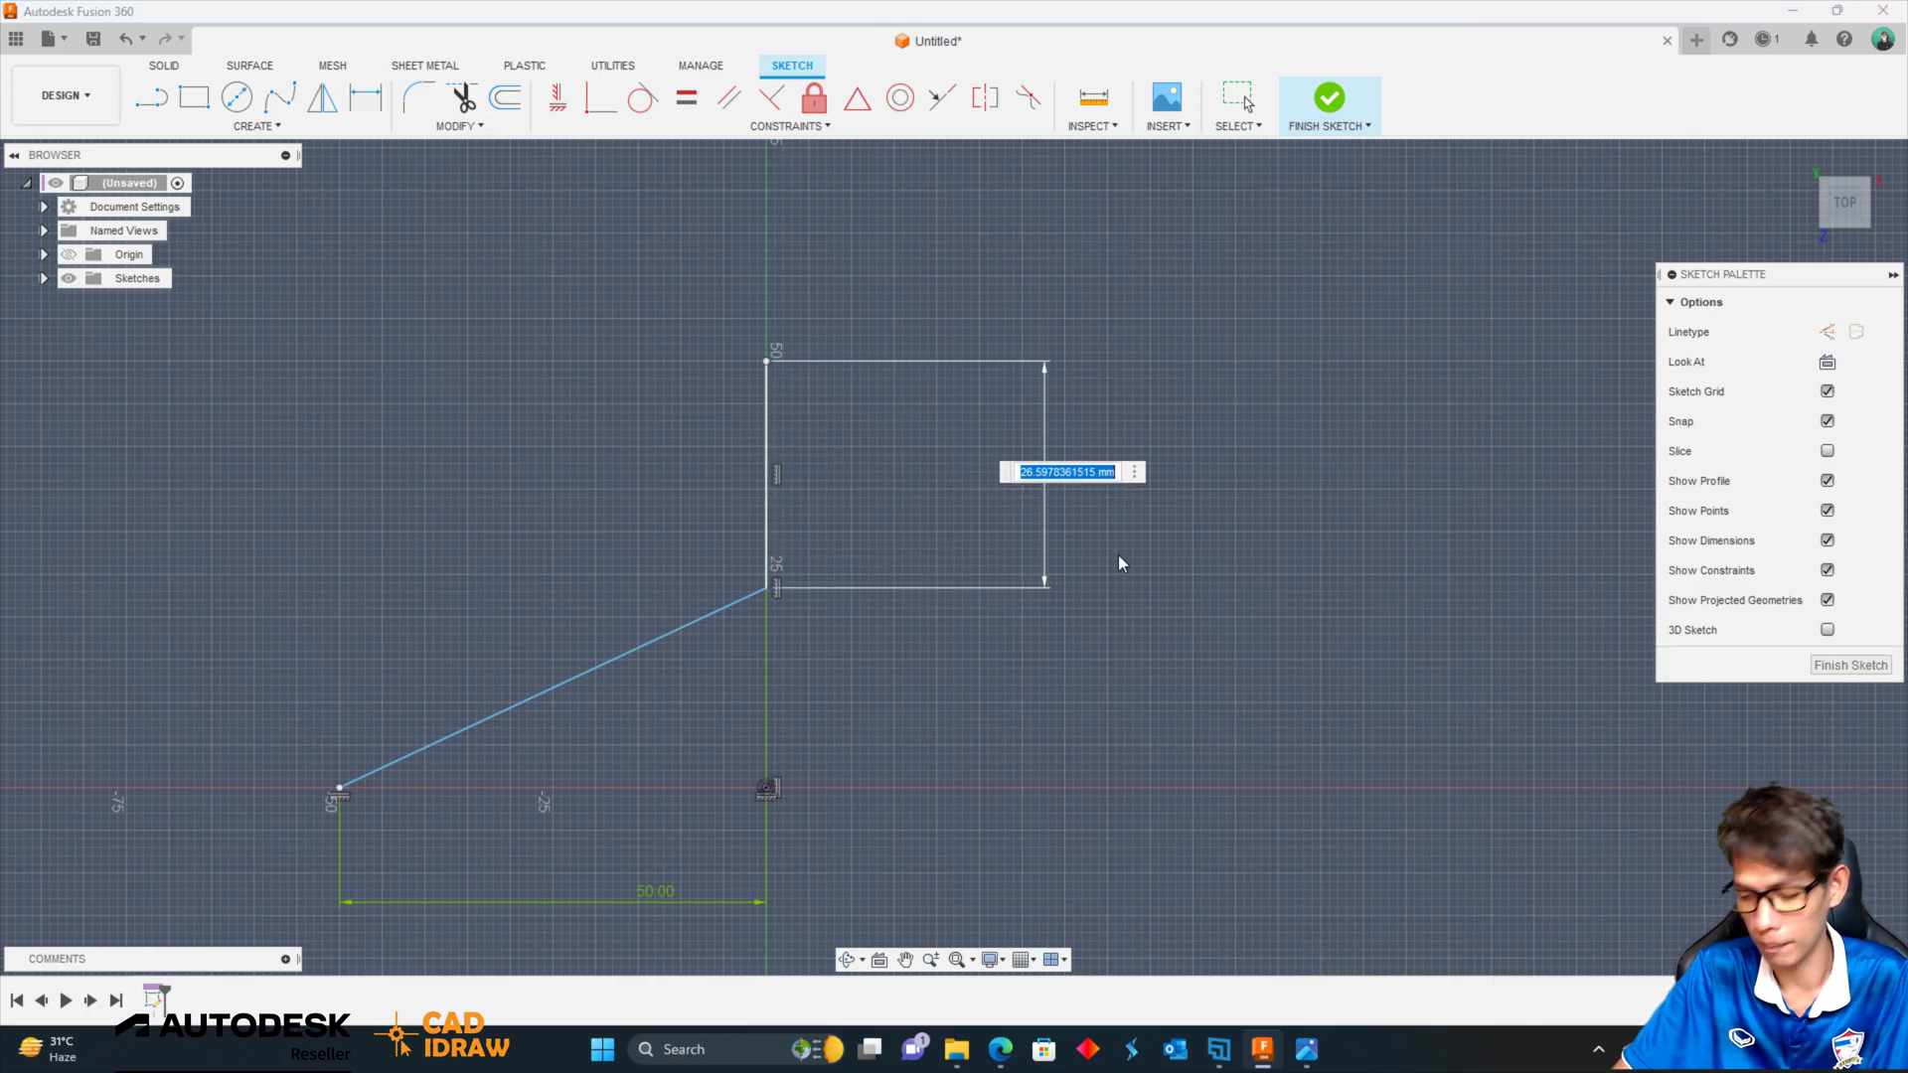
{"action": "type", "text": "70"}
{"action": "key", "text": "Return"}
Set the overall path length from top endpoint to origin at 160 mm.
{"action": "scroll", "coordinate": [1116, 566], "scroll_direction": "down", "scroll_amount": 1}
{"action": "scroll", "coordinate": [1022, 652], "scroll_direction": "down", "scroll_amount": 2}
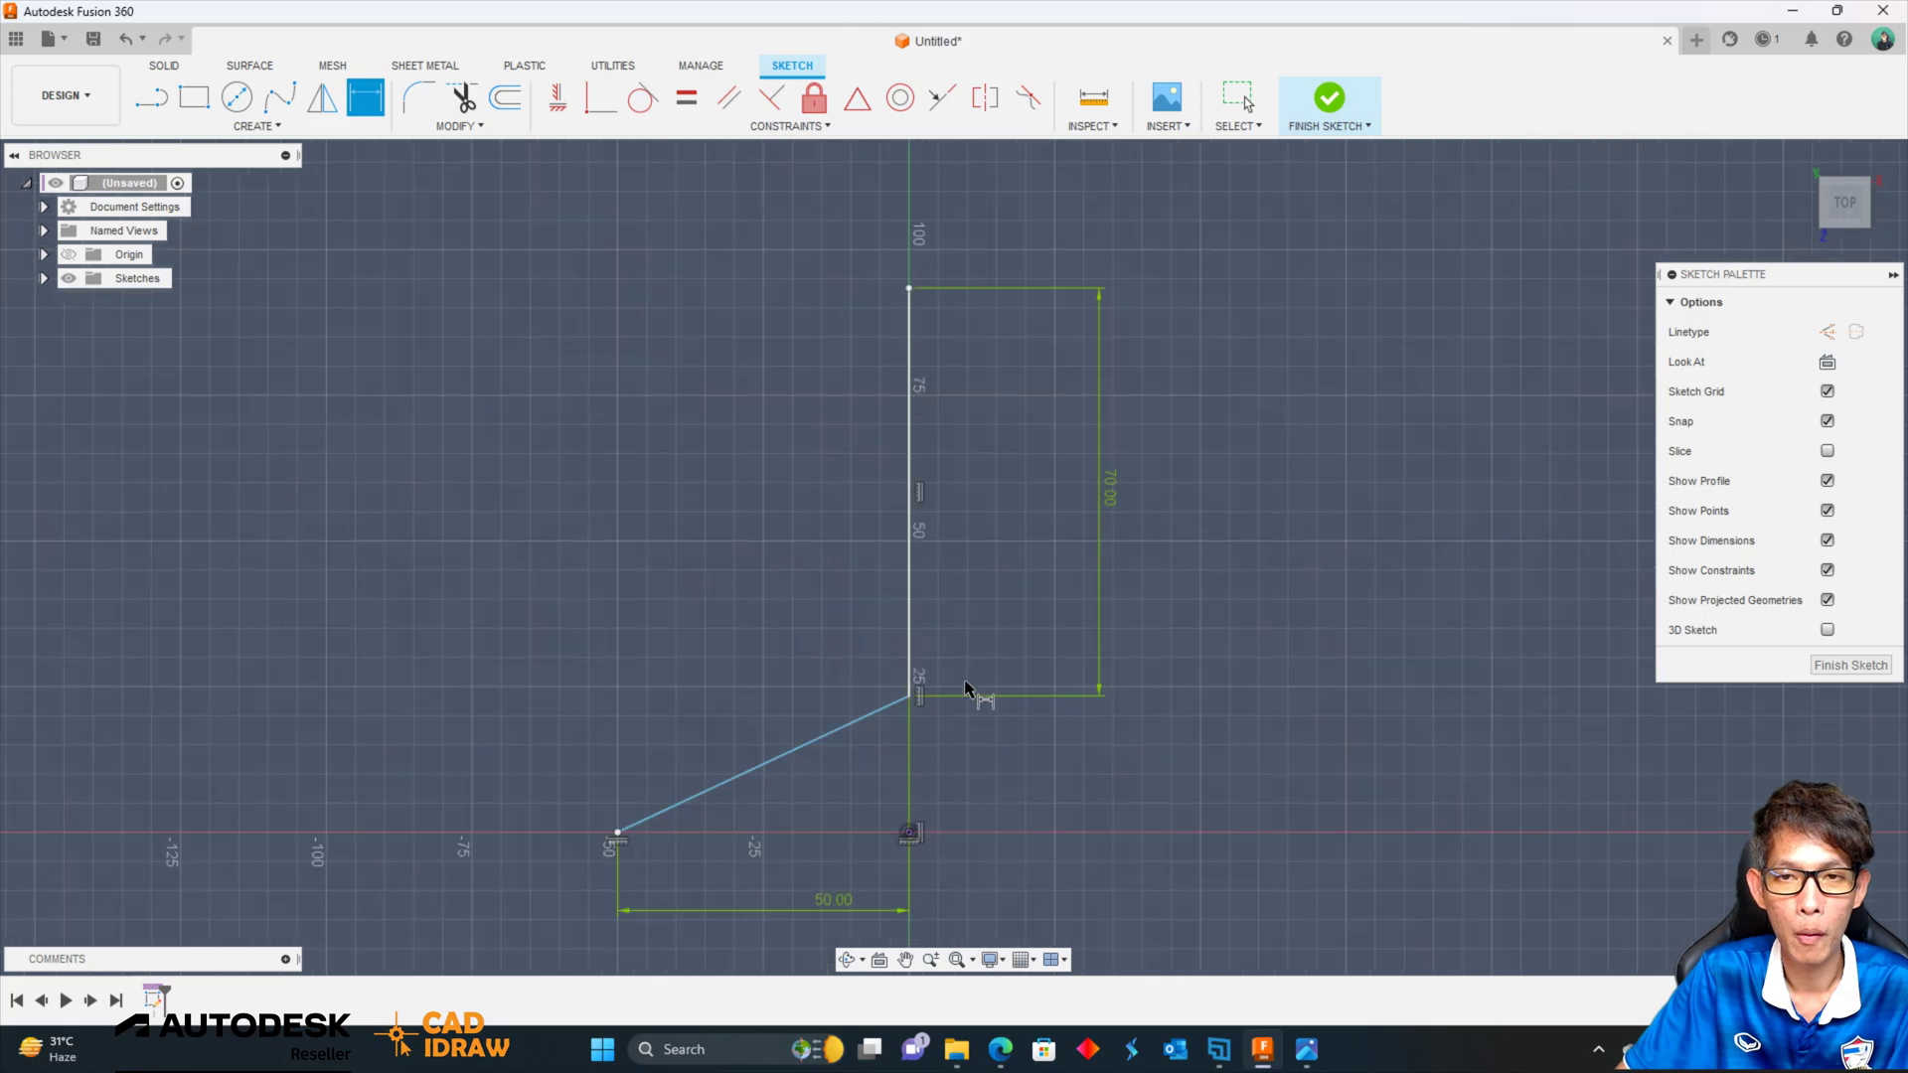
{"action": "left_click", "coordinate": [908, 289]}
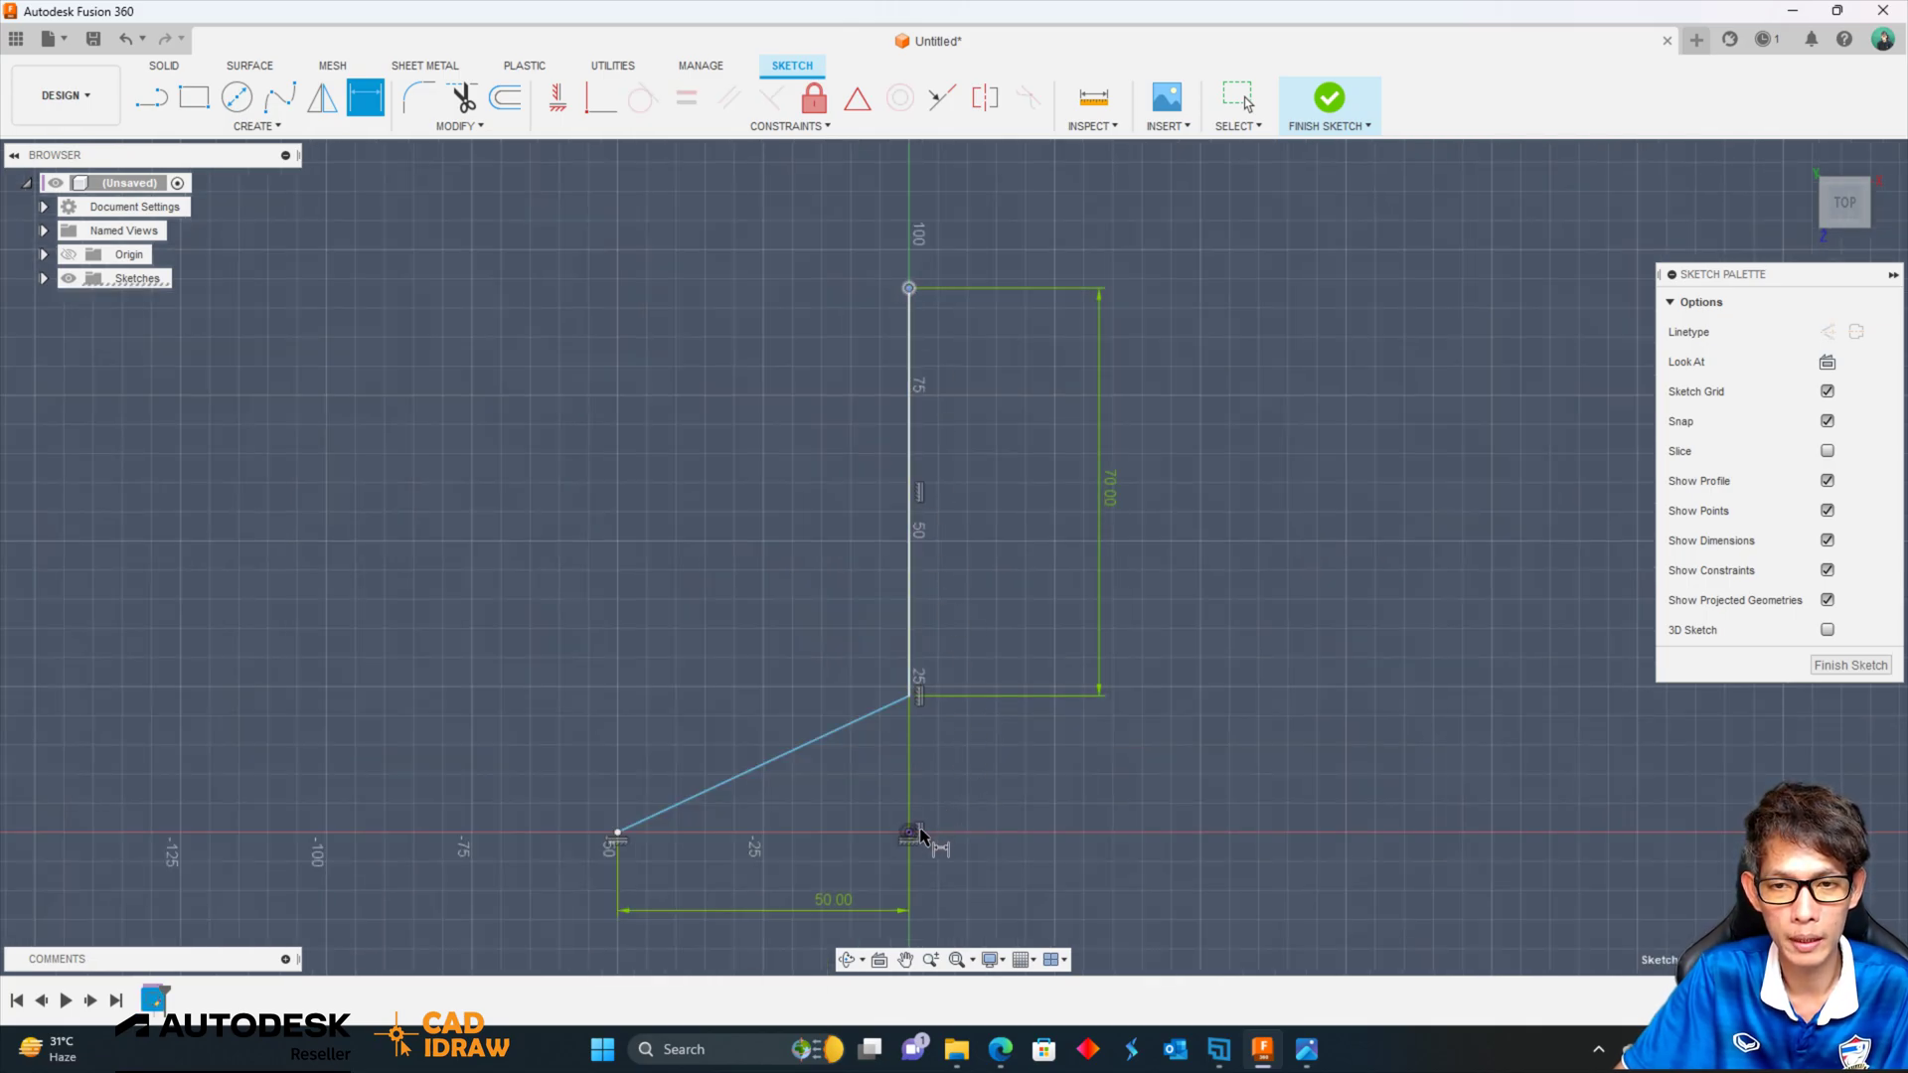
{"action": "left_click", "coordinate": [911, 833]}
{"action": "left_click", "coordinate": [1237, 671]}
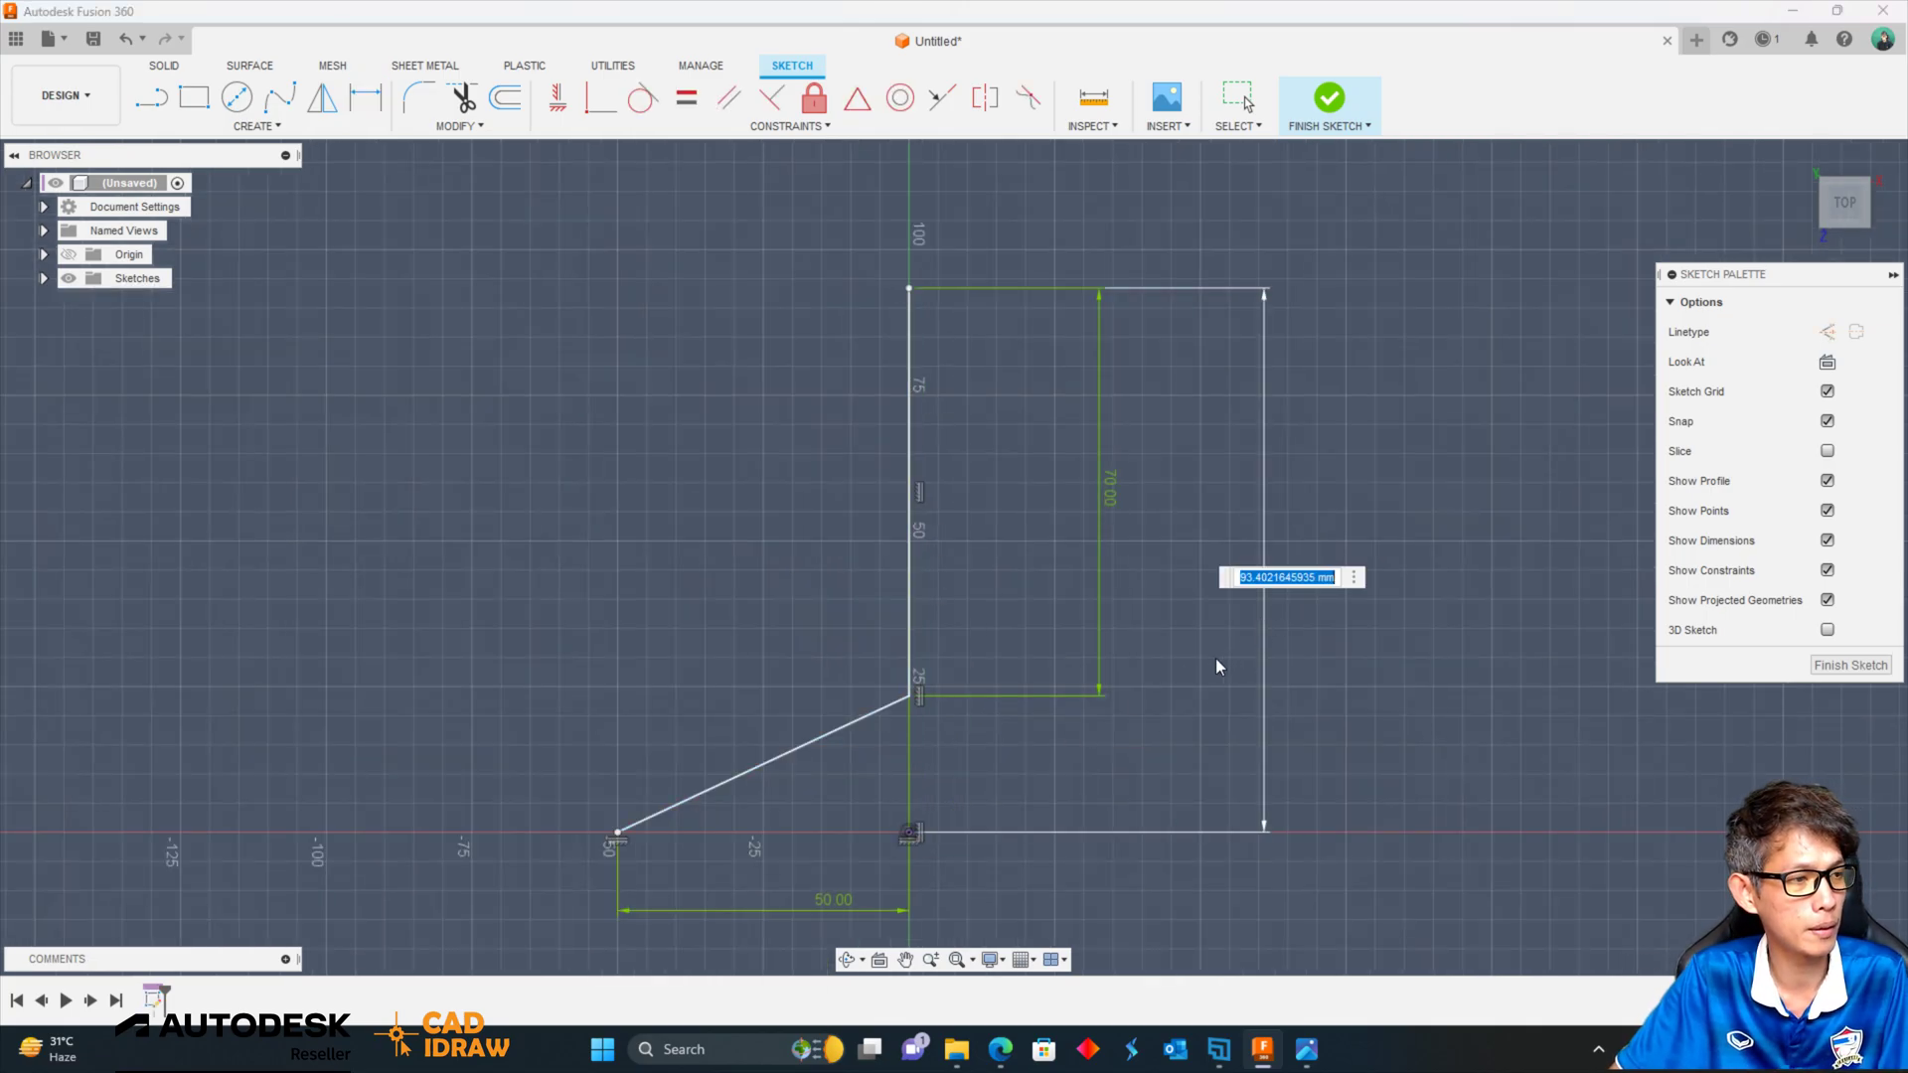
{"action": "type", "text": "160"}
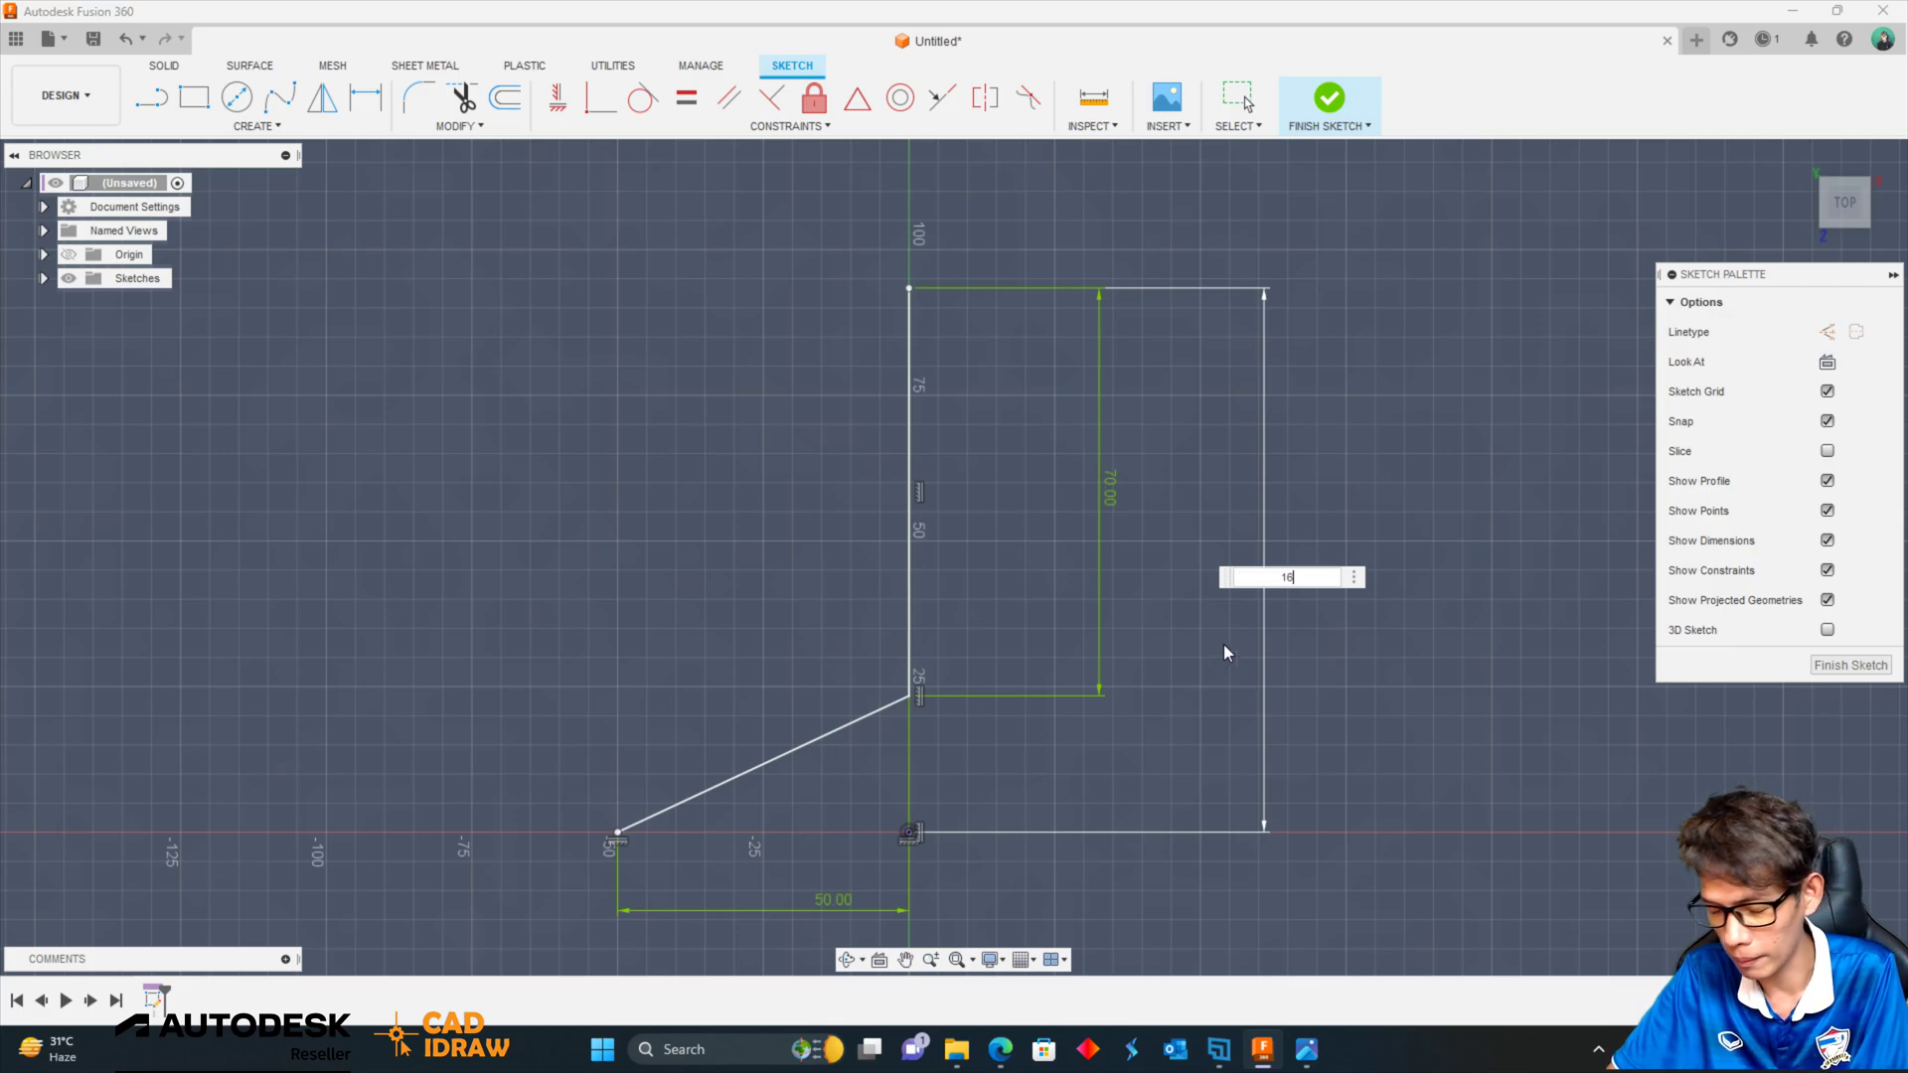
{"action": "key", "text": "Return"}
Edit the straight leg dimension to 75 mm and rotate the view to frame the path.
{"action": "middle_click_drag", "start_coordinate": [1299, 666], "coordinate": [1177, 719]}
{"action": "right_click", "coordinate": [825, 528]}
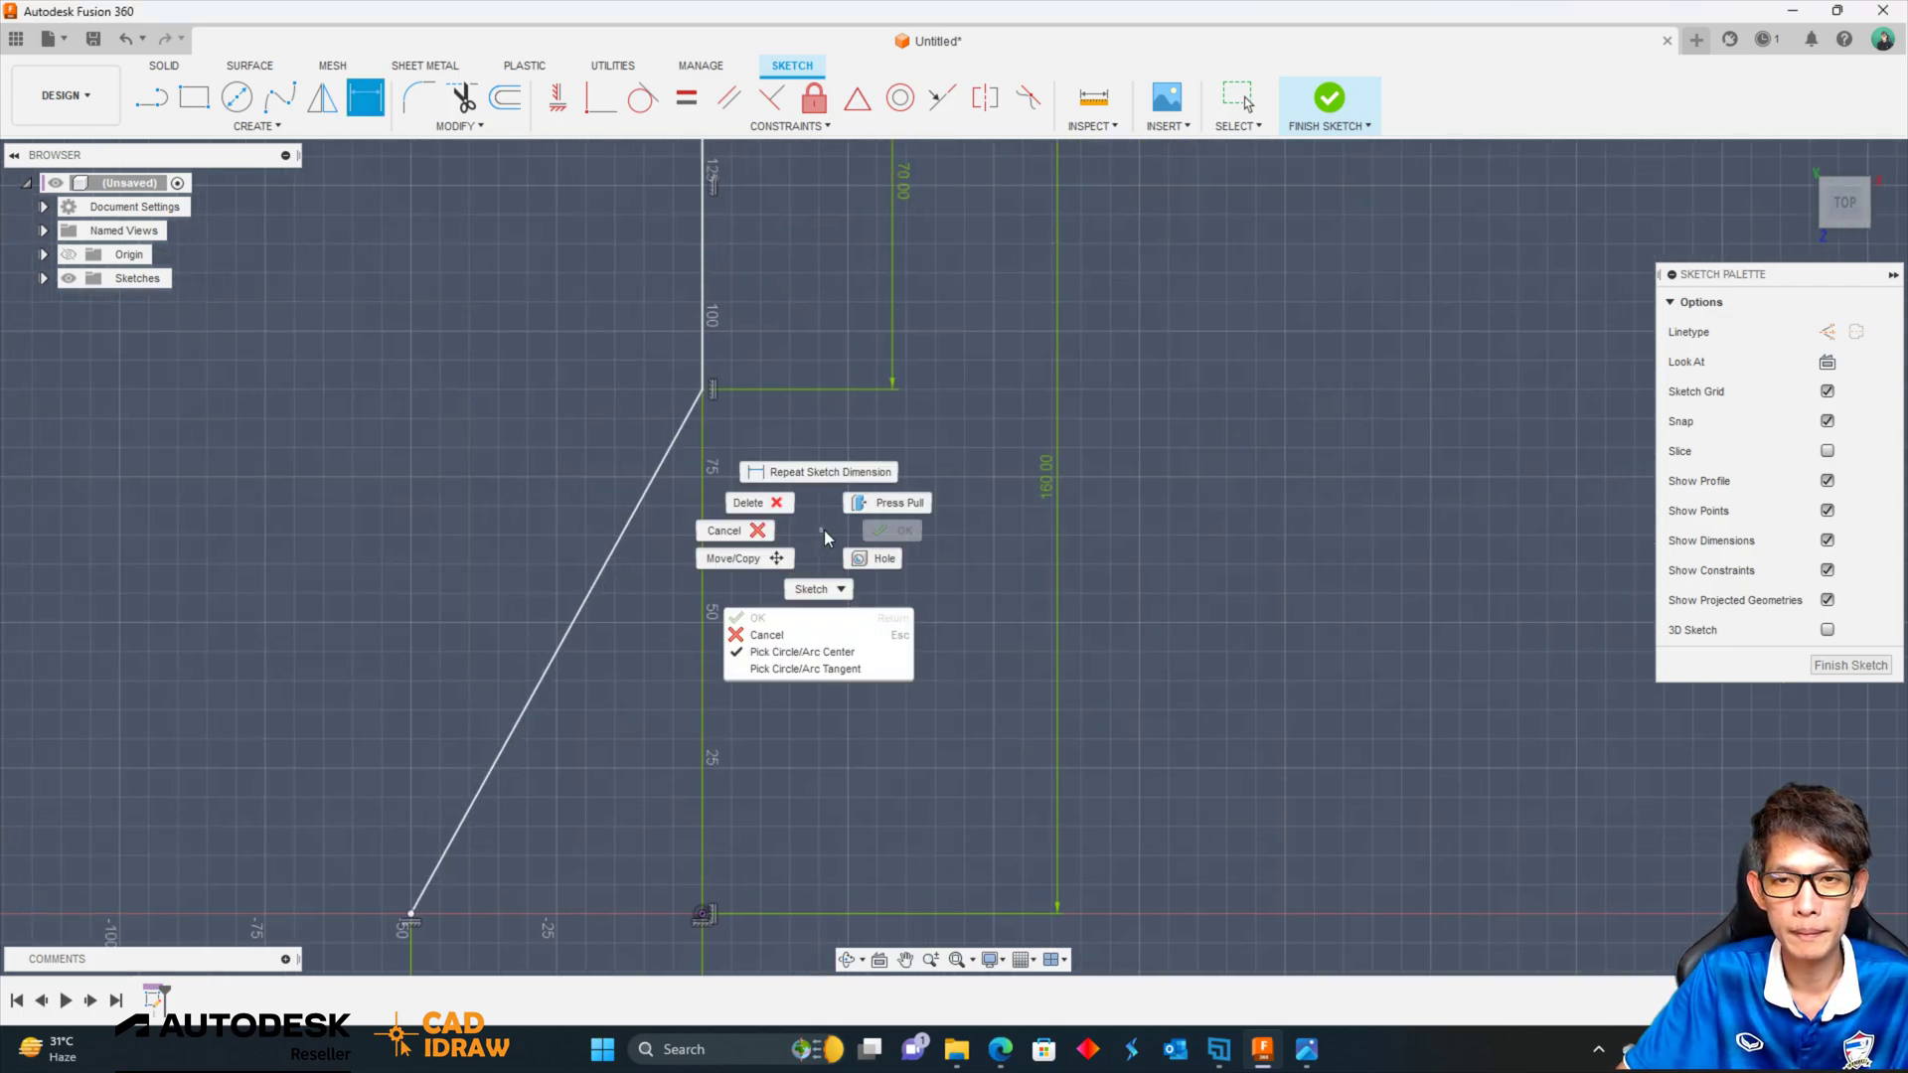
{"action": "middle_click_drag", "start_coordinate": [873, 533], "coordinate": [1130, 684]}
{"action": "key", "text": "d"}
{"action": "scroll", "coordinate": [992, 545], "scroll_direction": "down", "scroll_amount": 3}
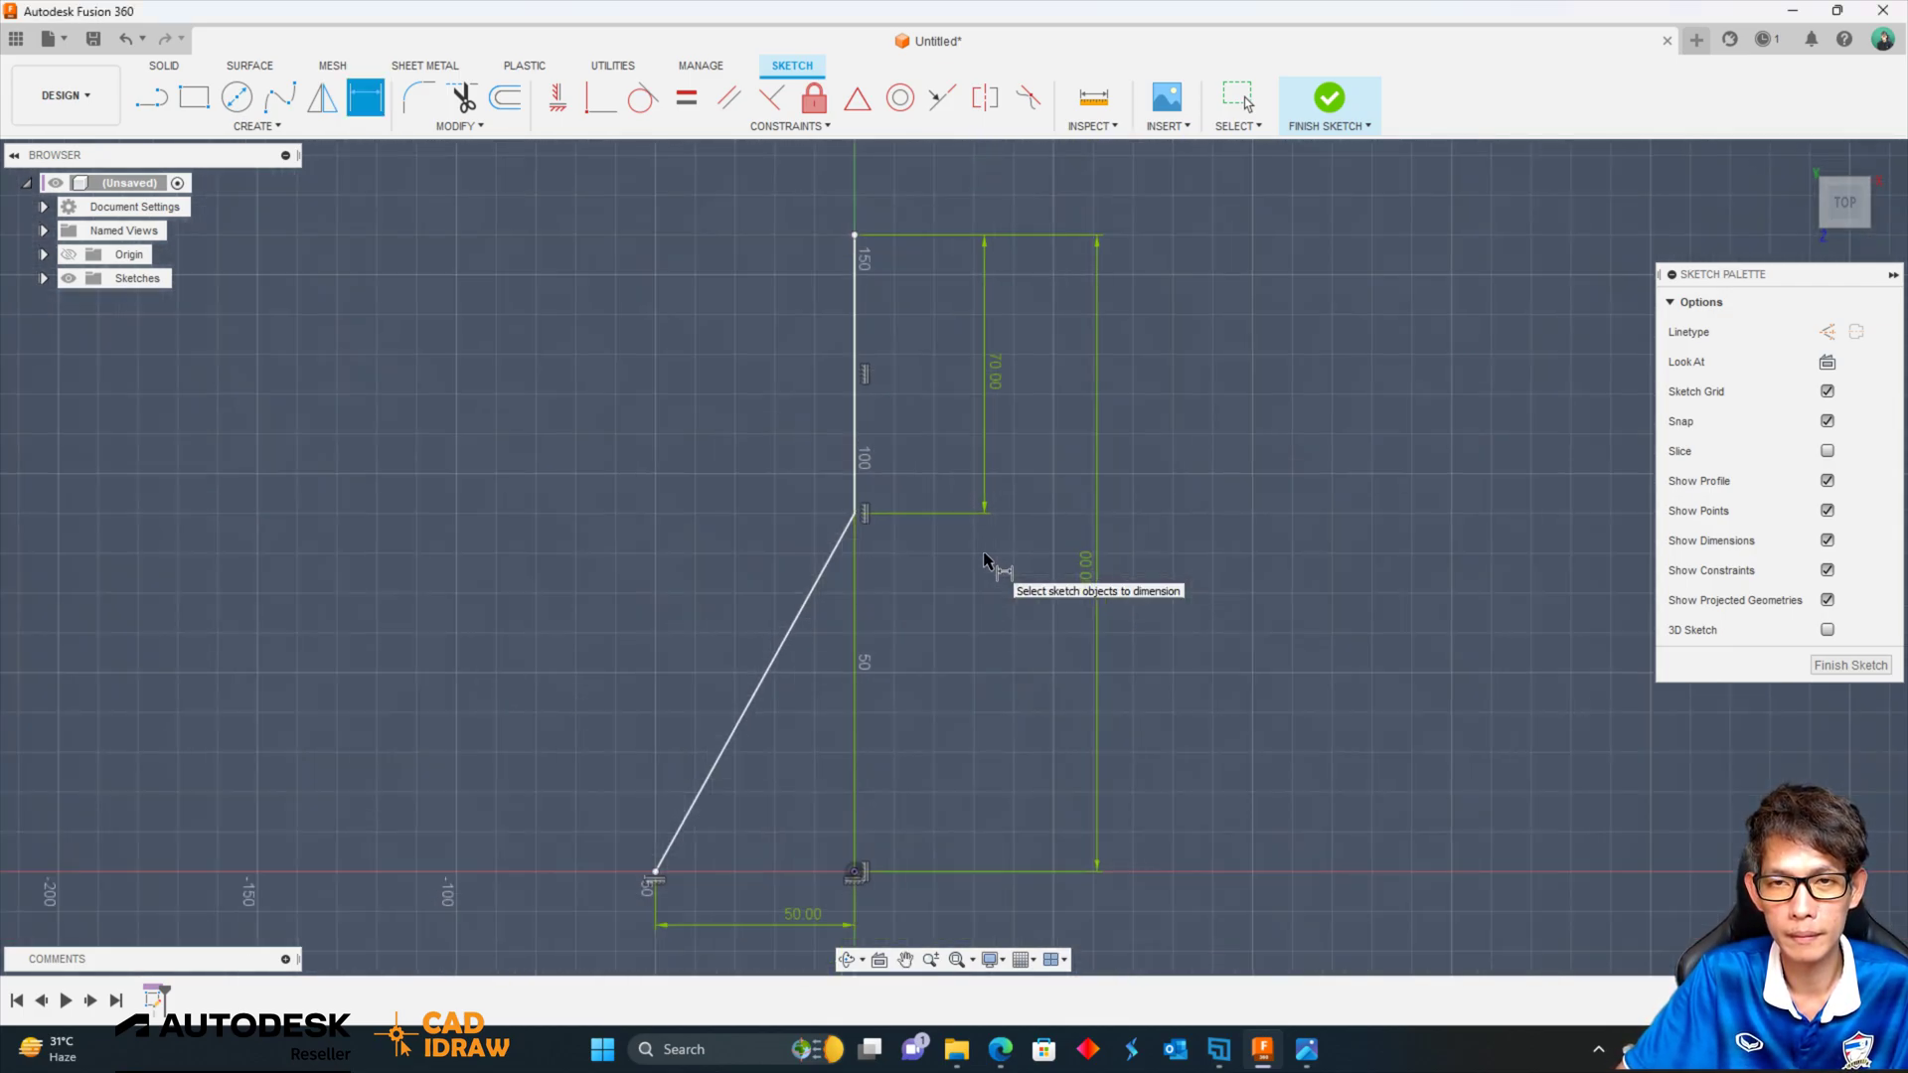
{"action": "scroll", "coordinate": [993, 558], "scroll_direction": "up", "scroll_amount": 2}
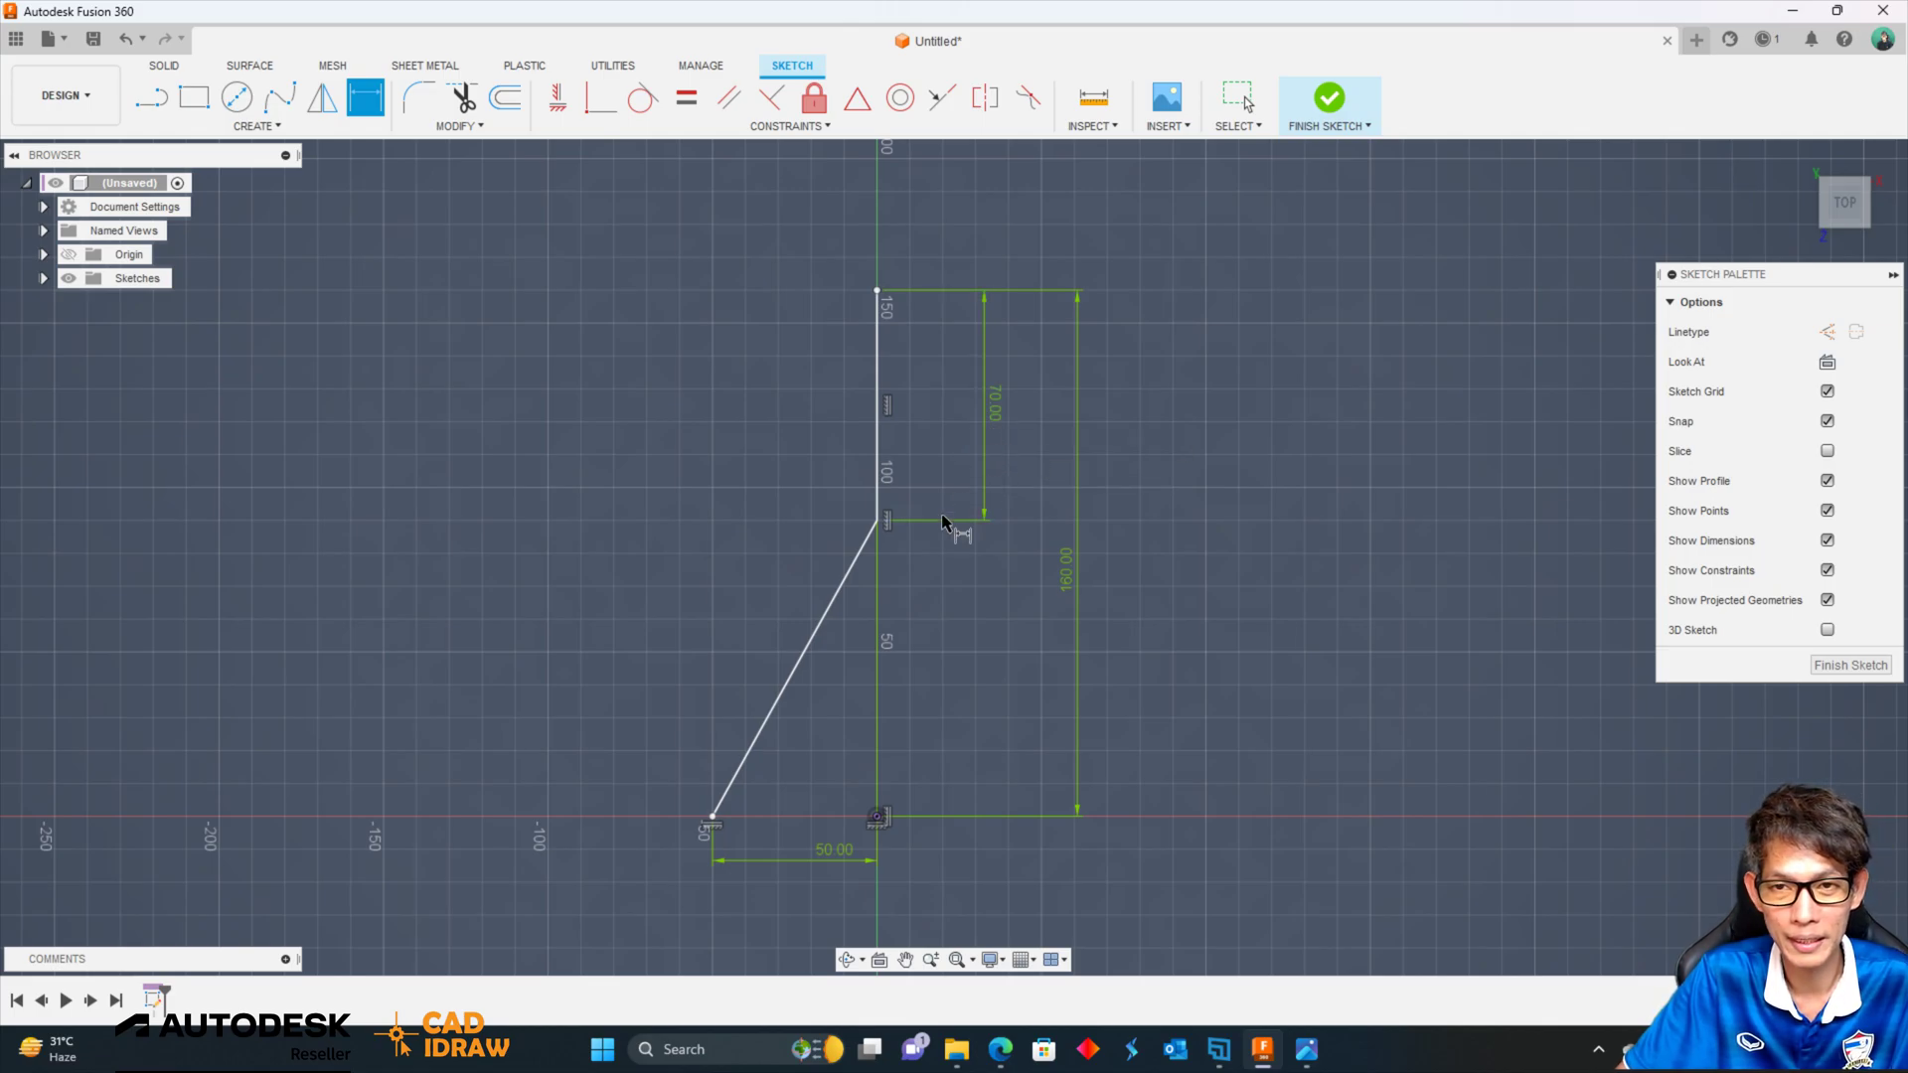
{"action": "left_click", "coordinate": [1033, 452]}
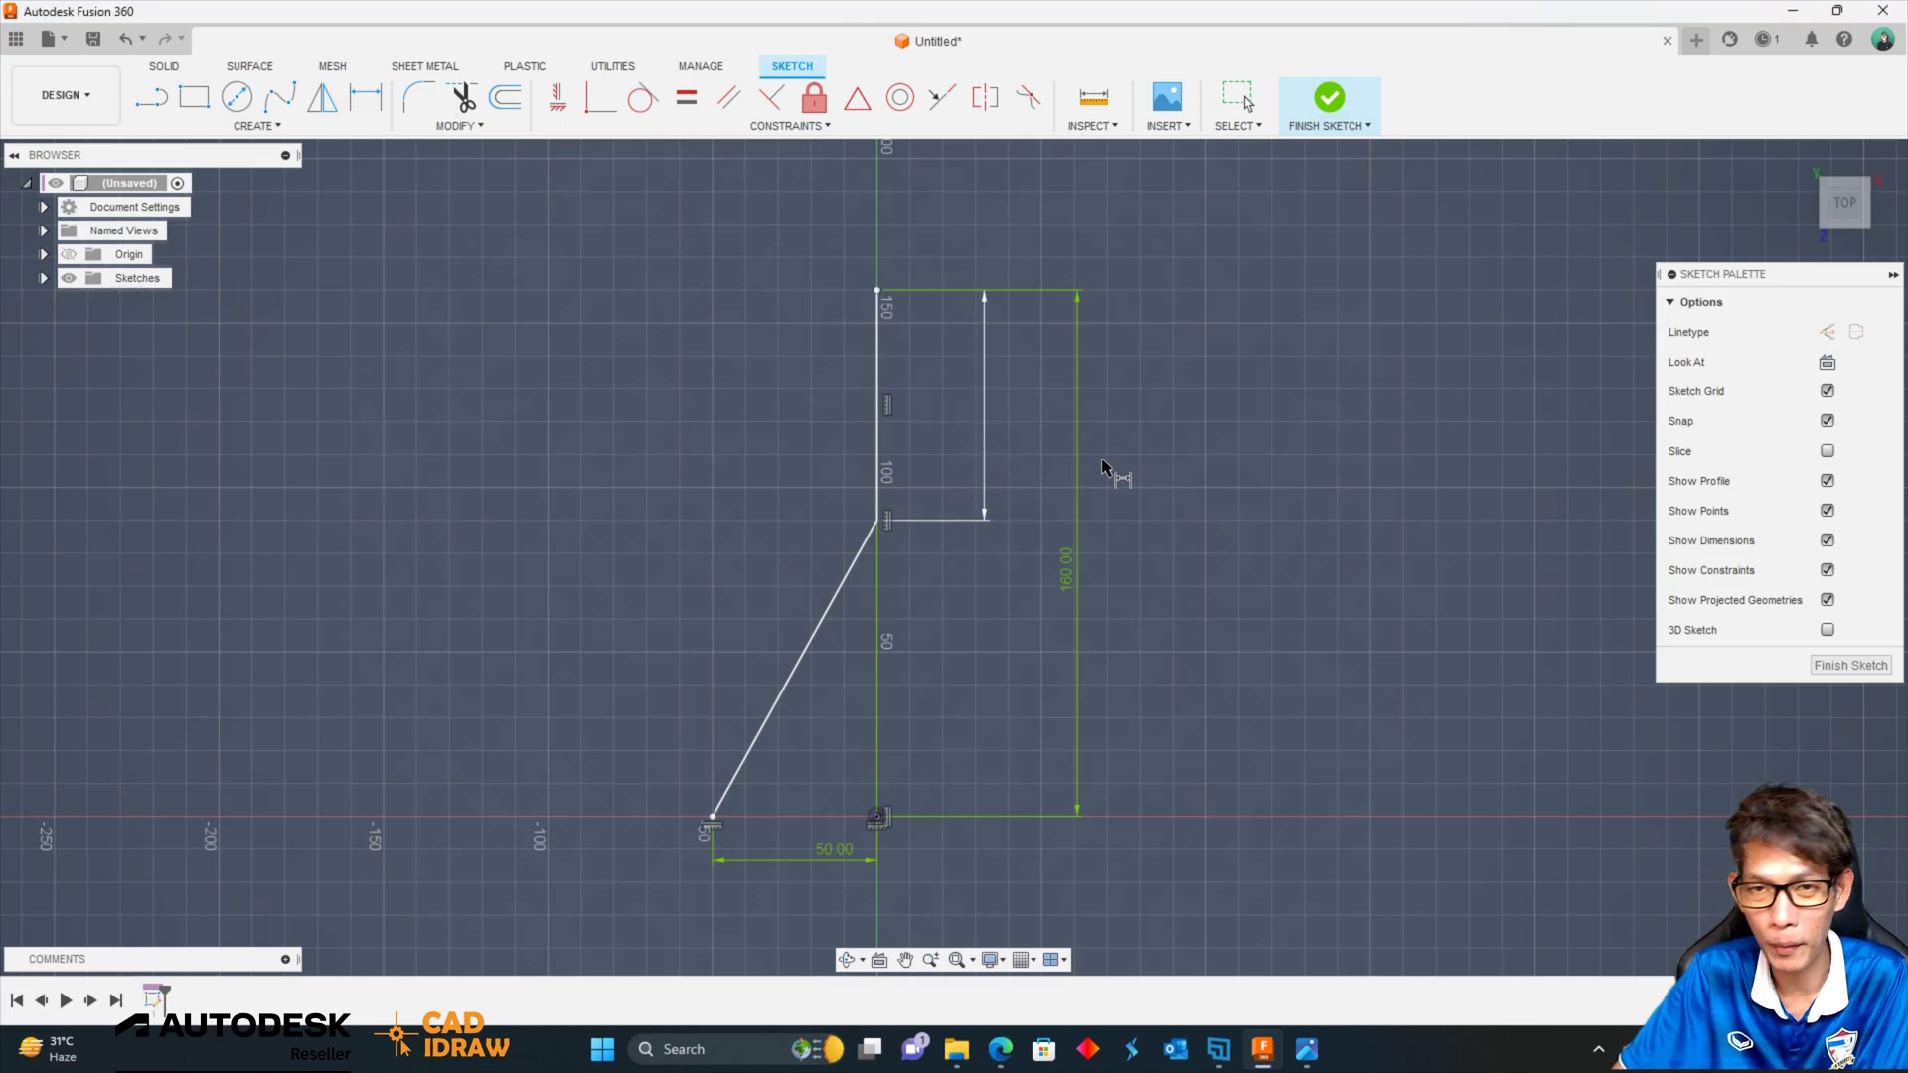
{"action": "left_click", "coordinate": [1894, 177]}
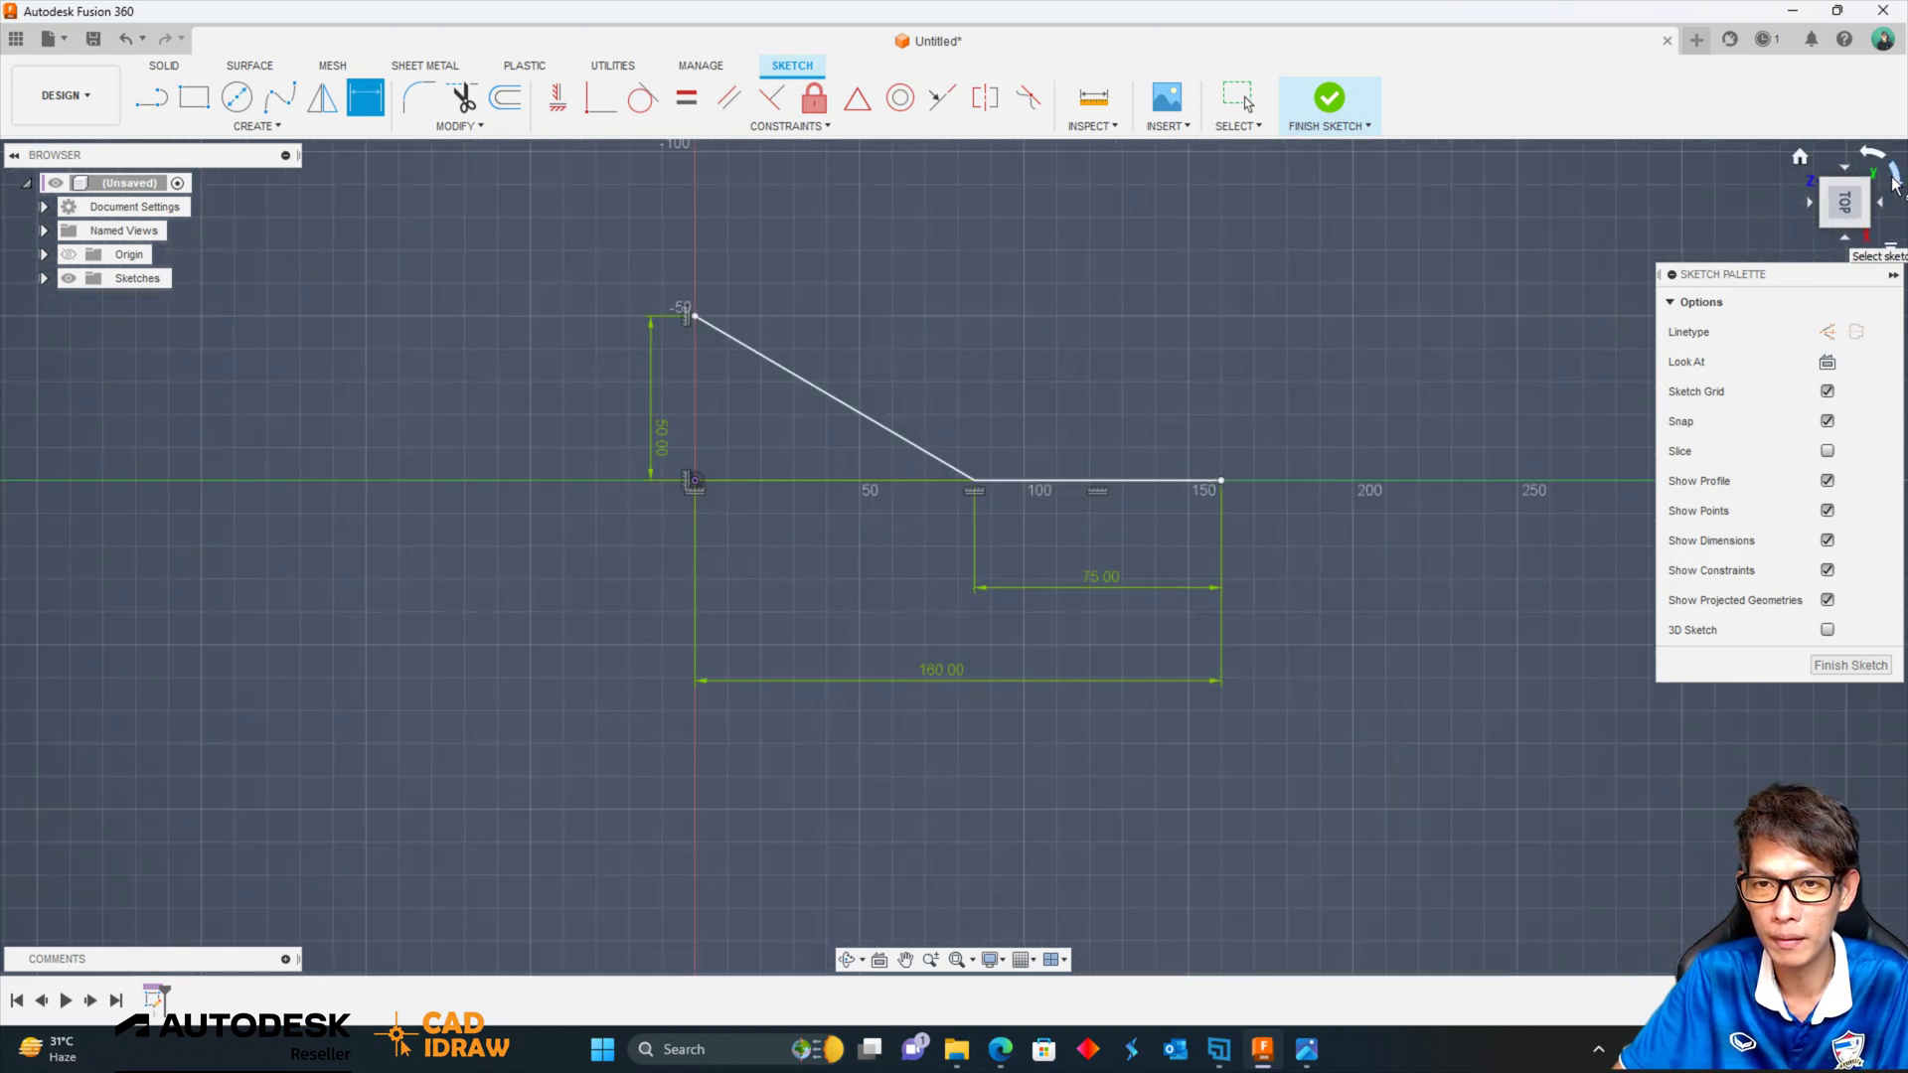
{"action": "left_click", "coordinate": [1894, 177]}
{"action": "mouse_move", "coordinate": [1192, 460]}
{"action": "middle_mouse_down"}
{"action": "mouse_move", "coordinate": [838, 394]}
{"action": "mouse_move", "coordinate": [881, 548]}
{"action": "middle_mouse_up"}
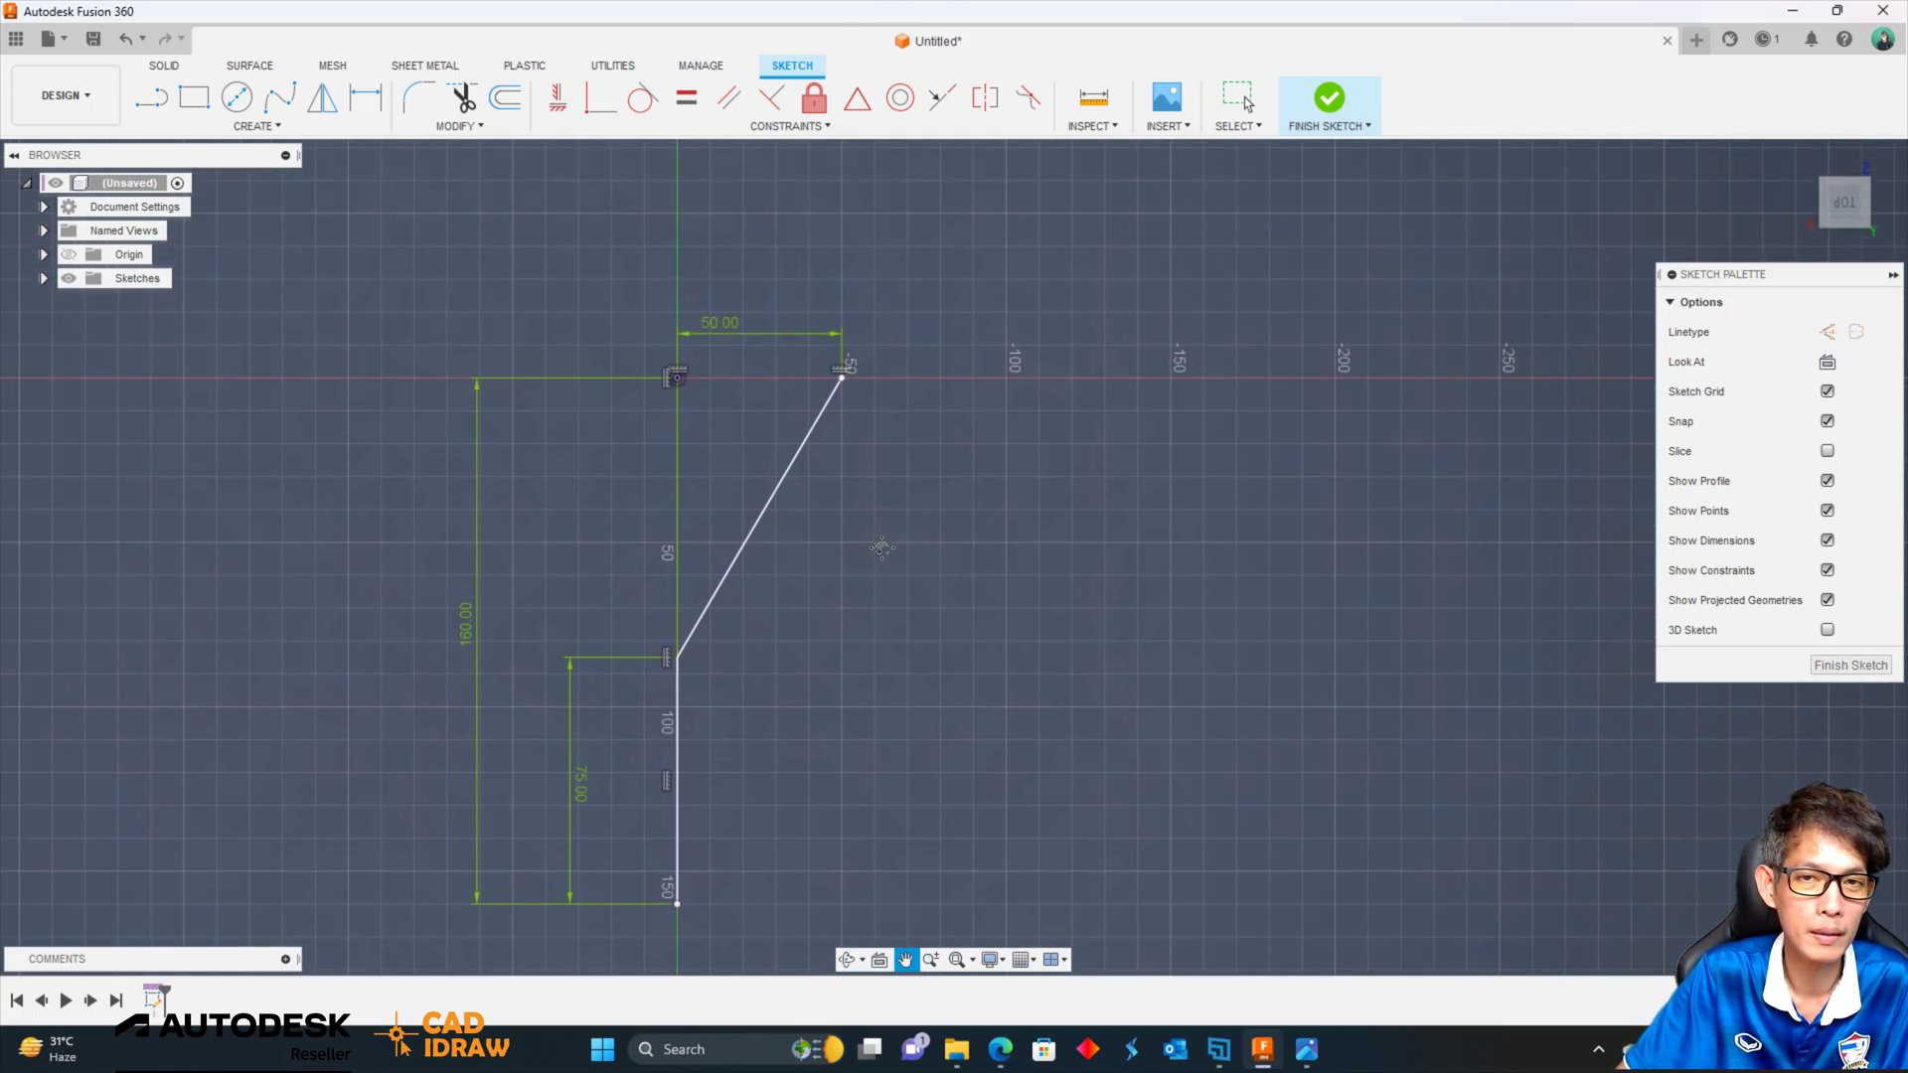
{"action": "key", "text": "d"}
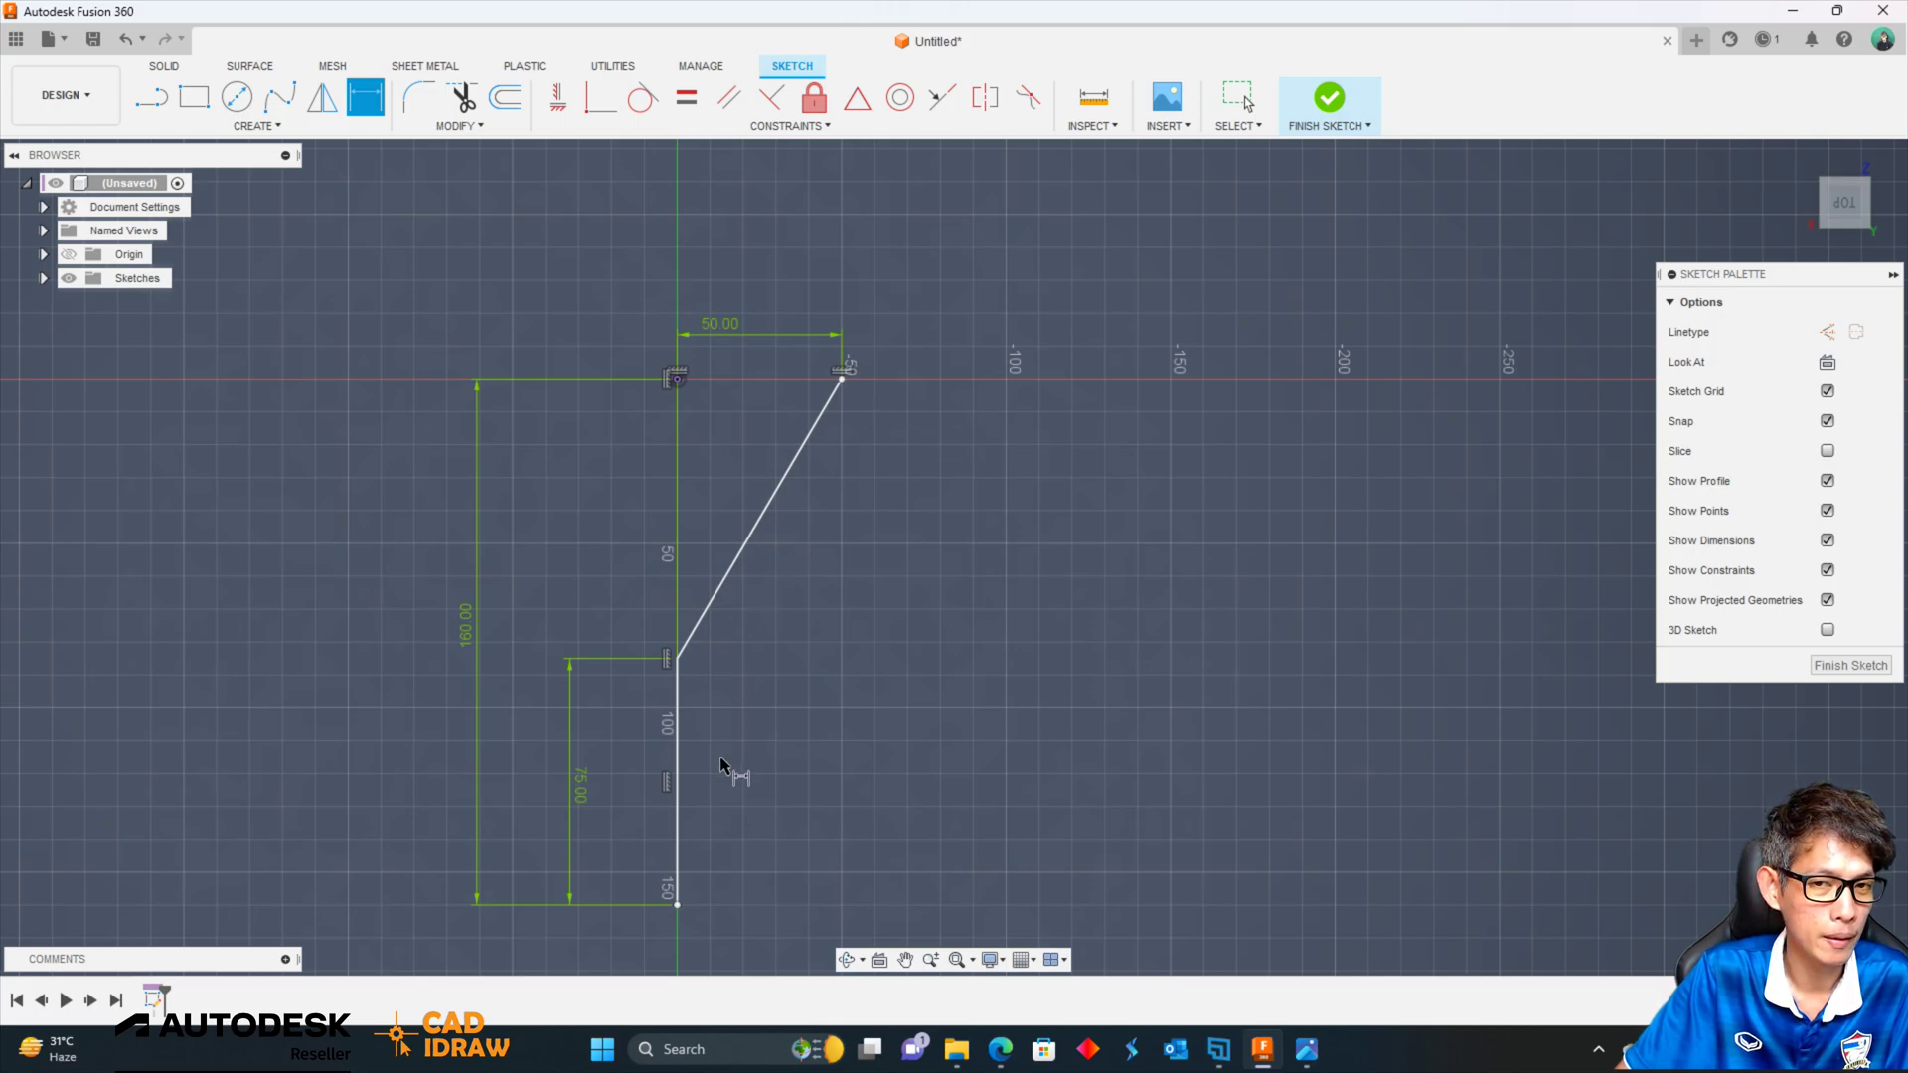
{"action": "key", "text": "Escape"}
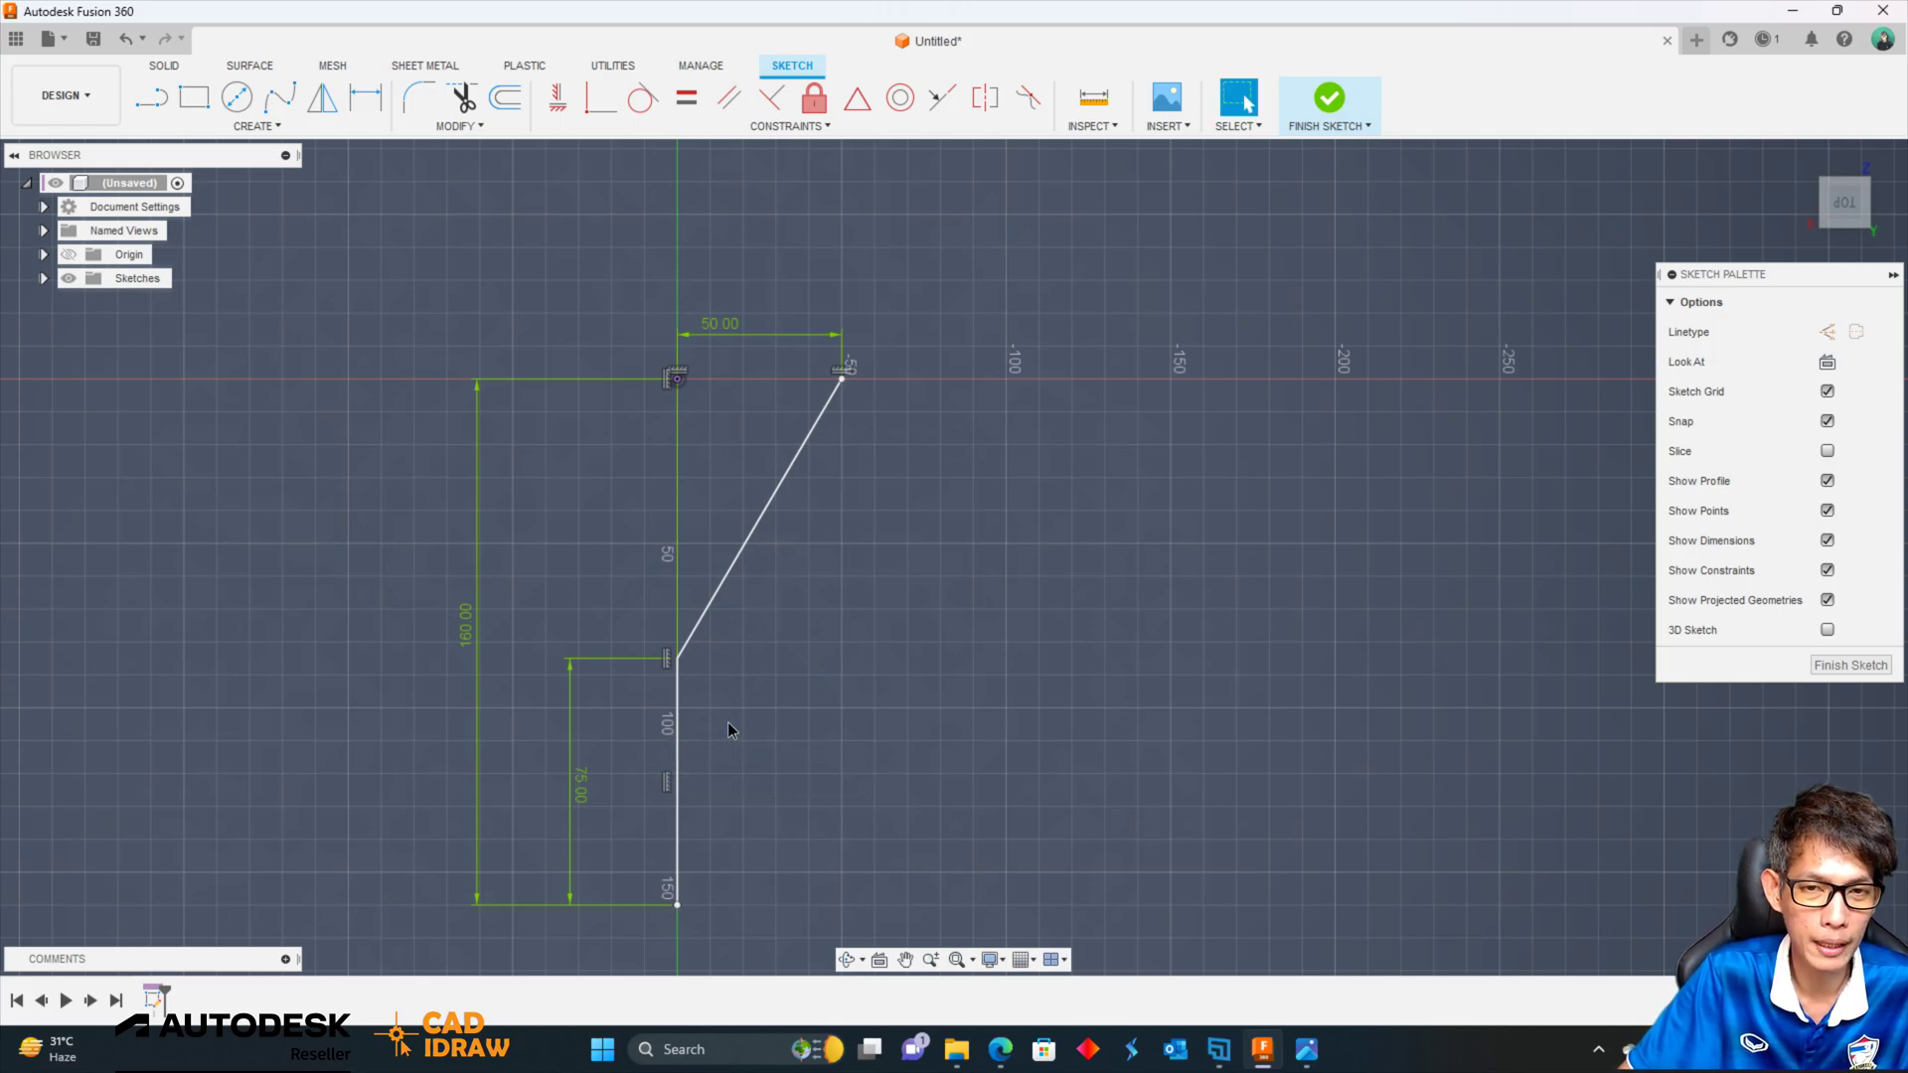
{"action": "left_click", "coordinate": [676, 726]}
Make the straight vertical leg a dashed construction line and finish the path sketch.
{"action": "right_click", "coordinate": [844, 651]}
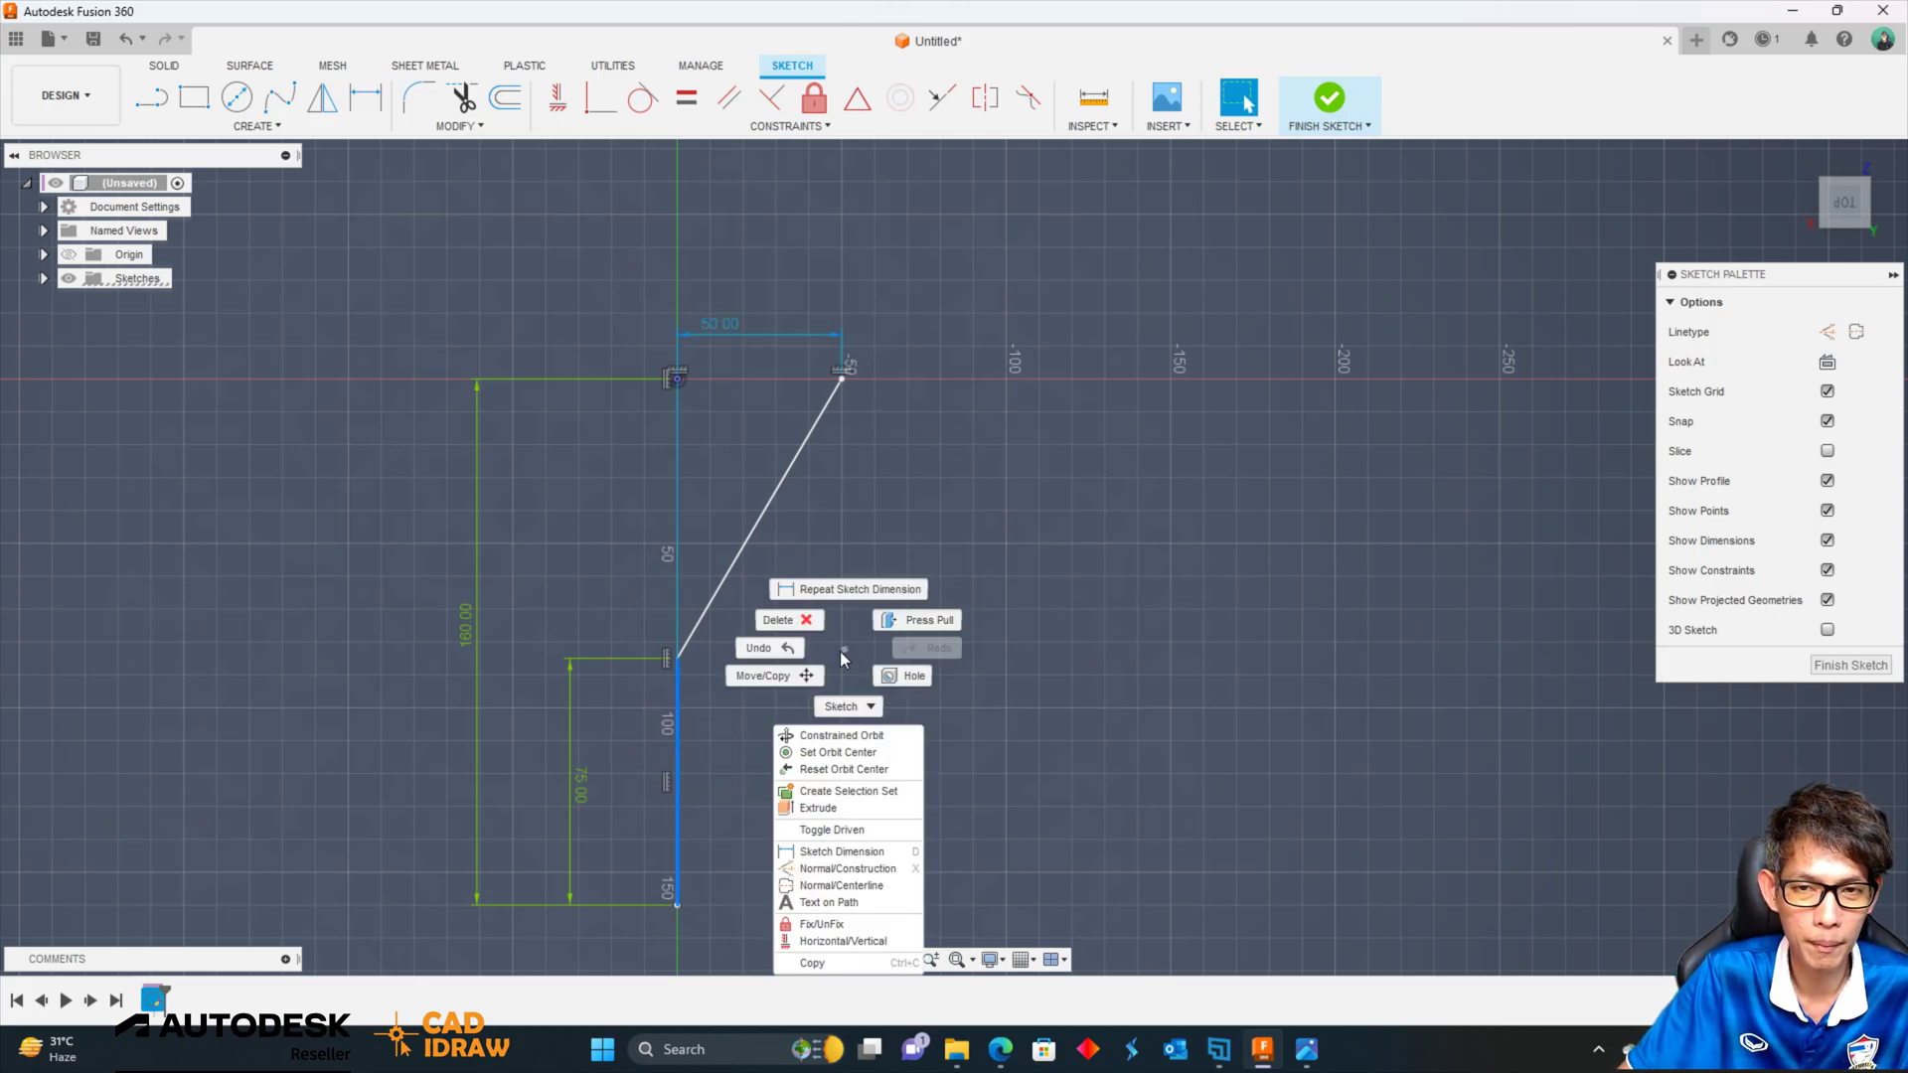
{"action": "key", "text": "Escape"}
{"action": "left_click", "coordinate": [1826, 331]}
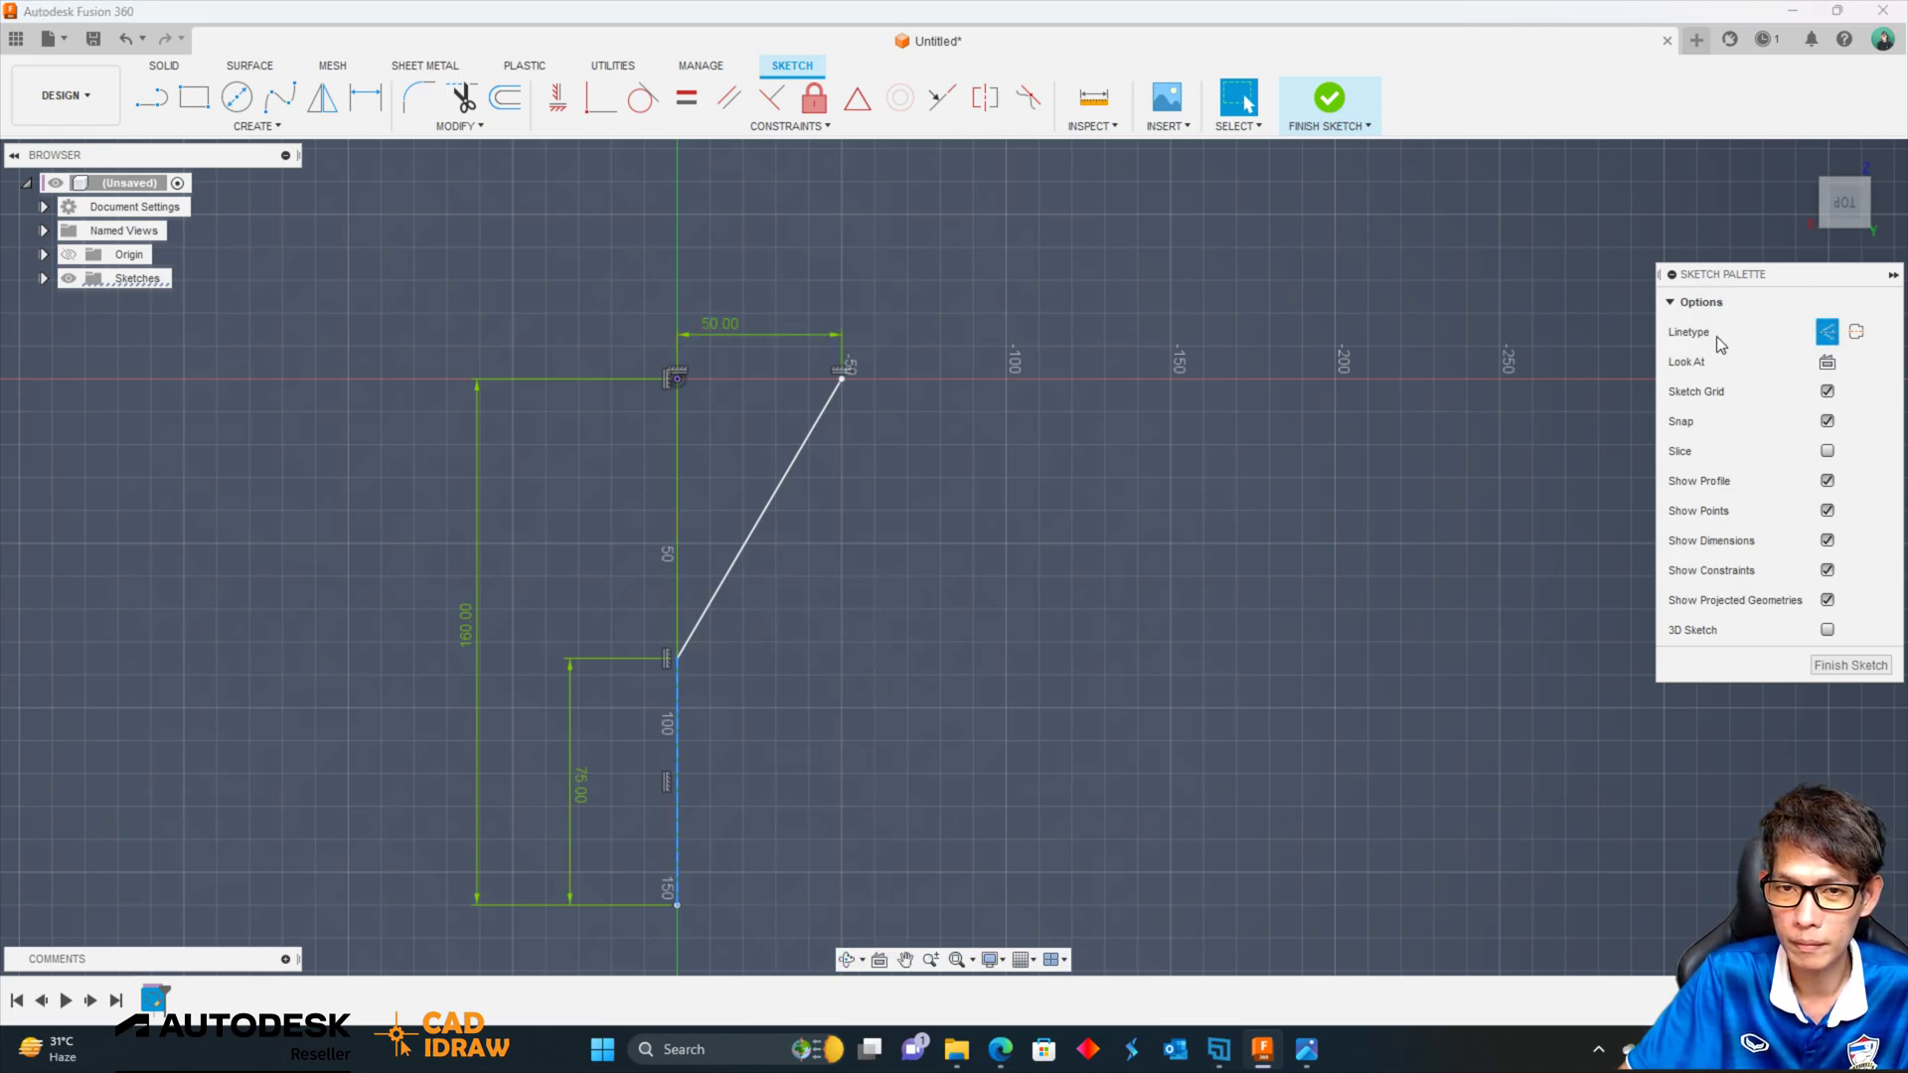
{"action": "left_click", "coordinate": [1343, 616]}
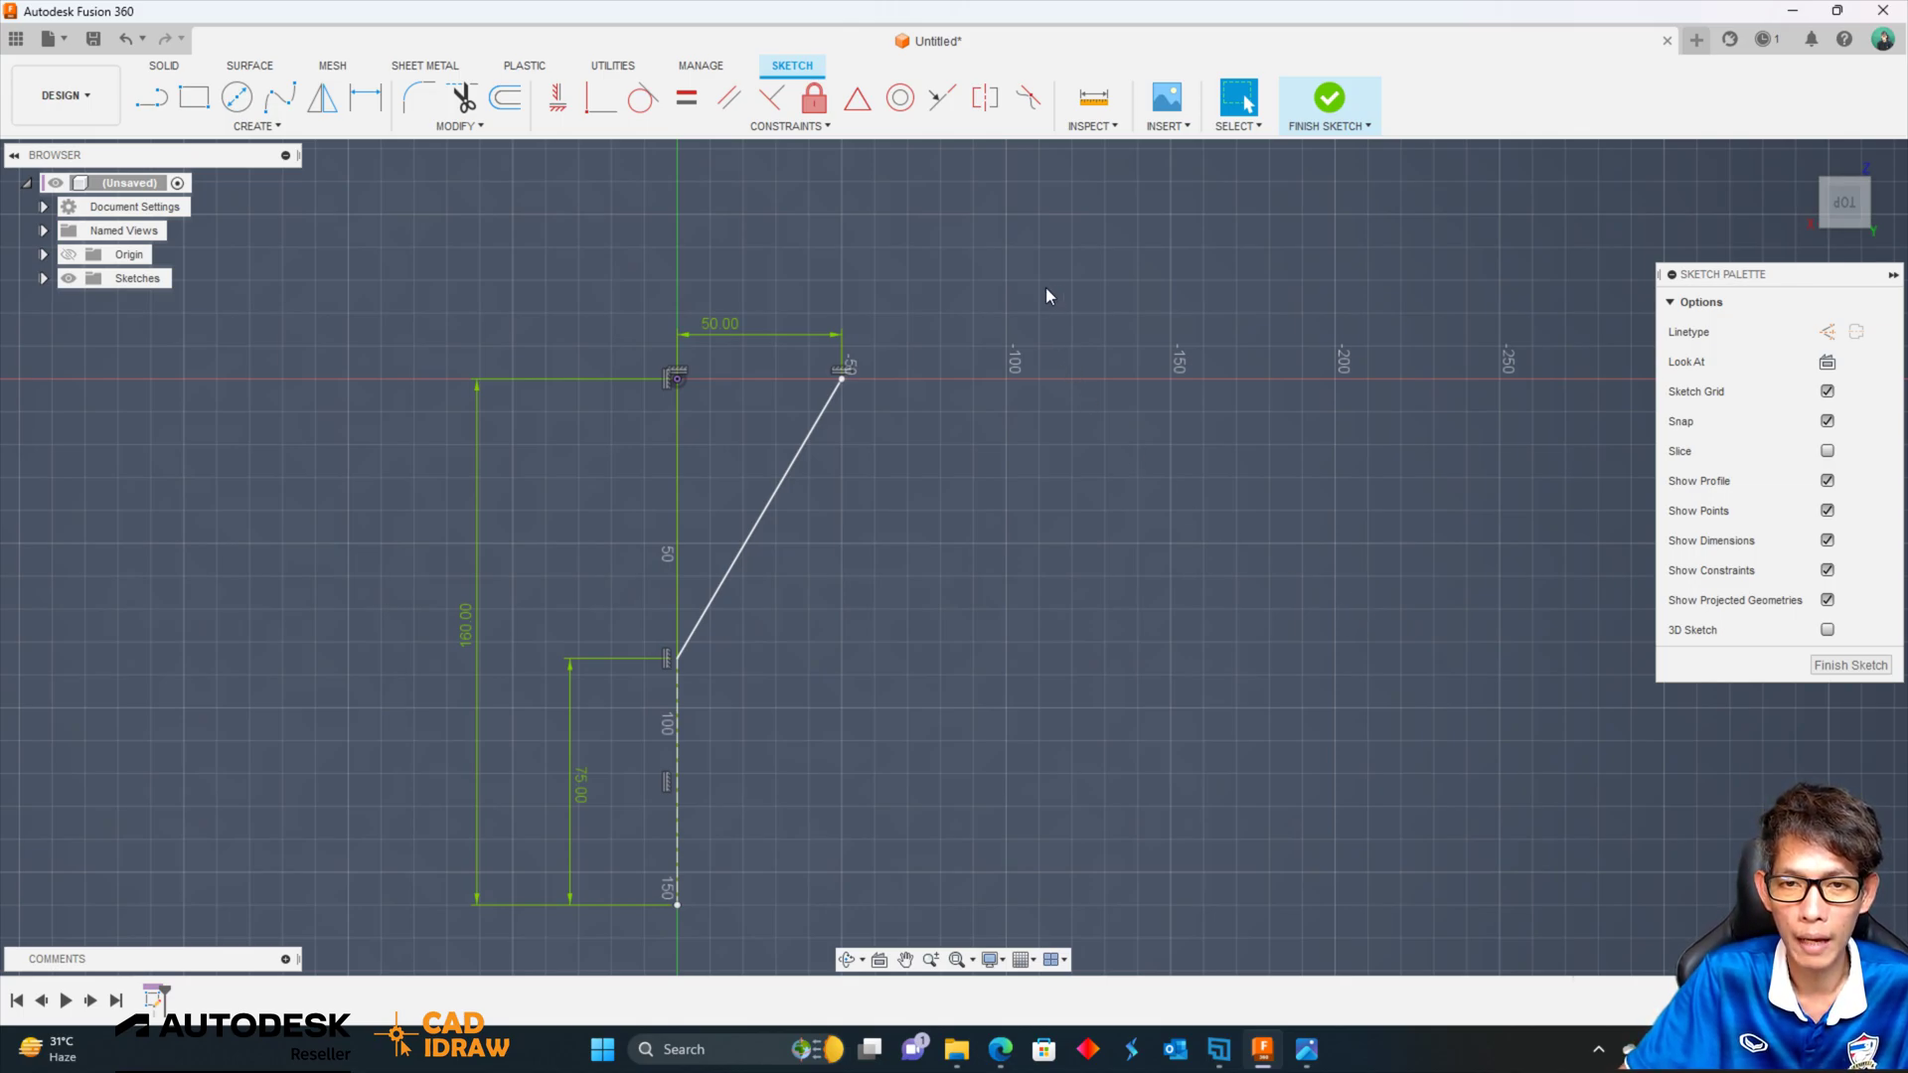
{"action": "left_click", "coordinate": [1329, 98]}
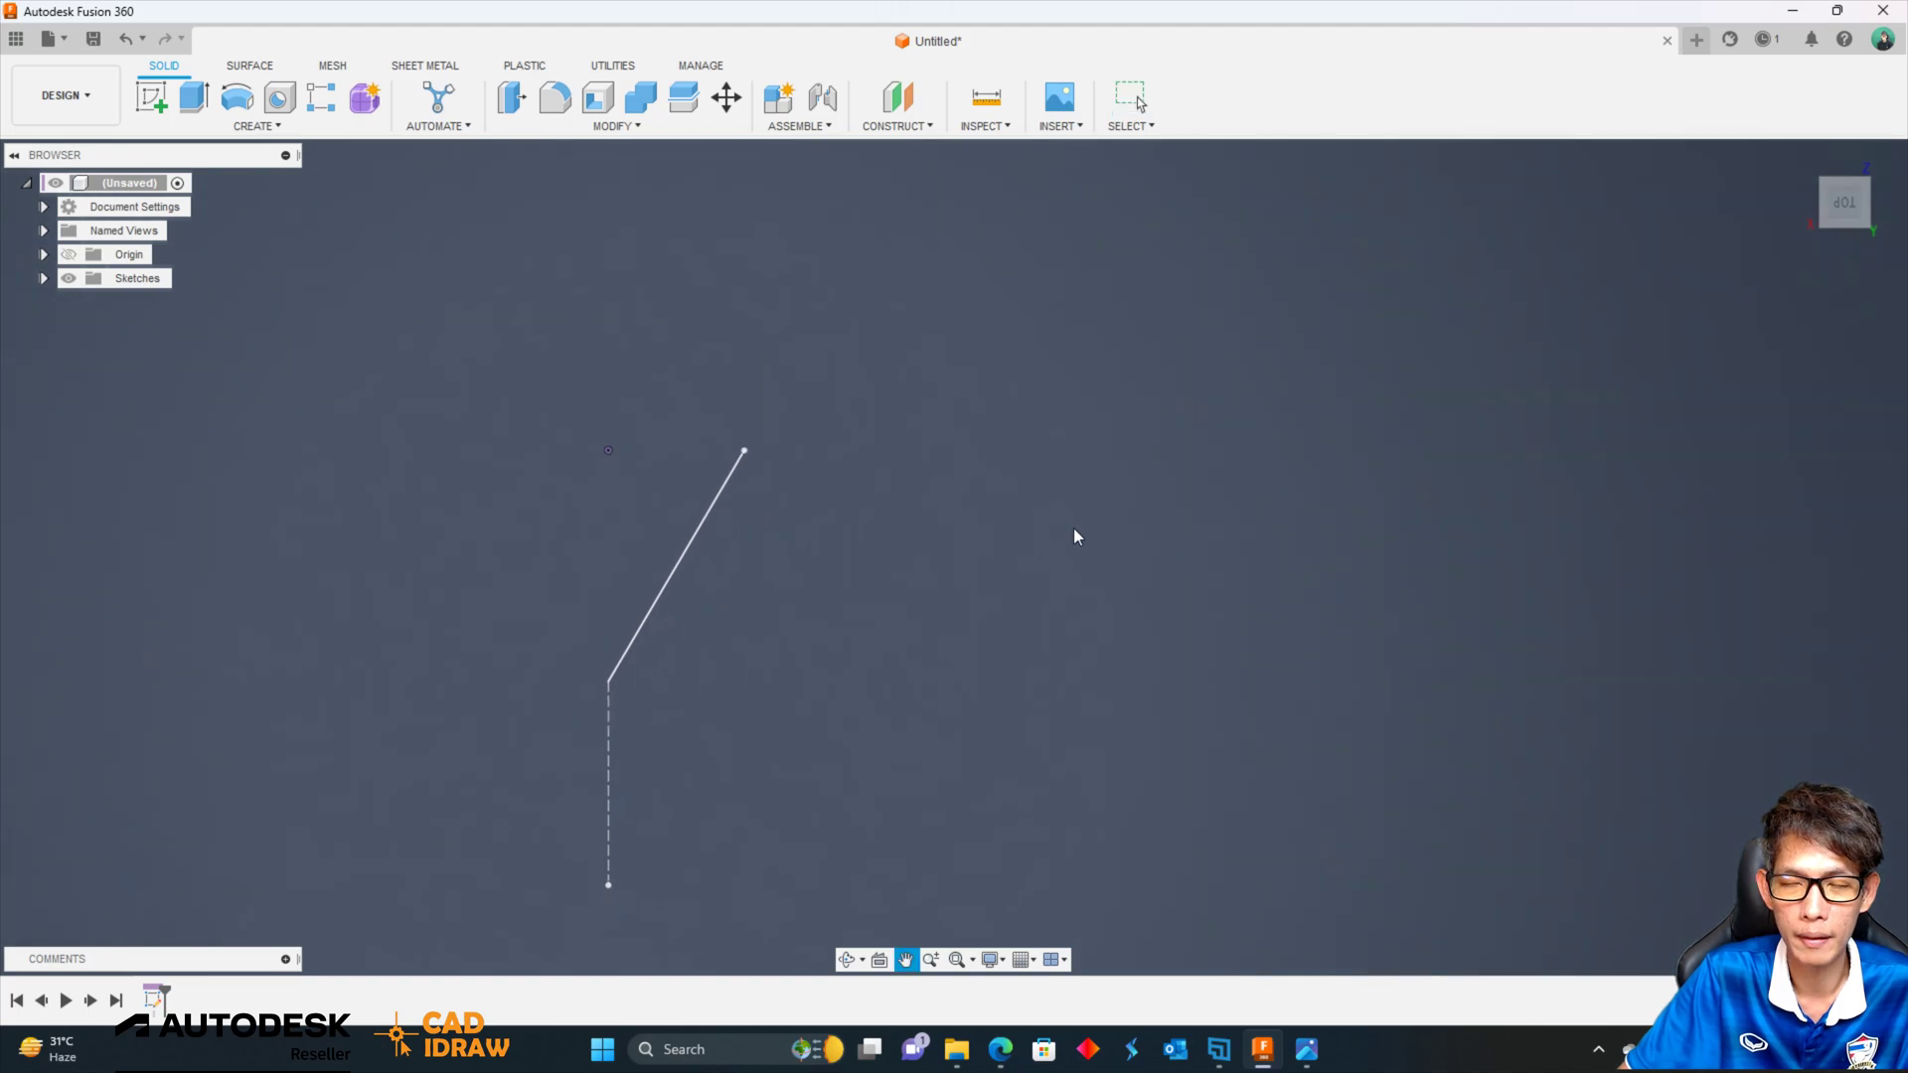
{"action": "left_click", "coordinate": [1799, 158]}
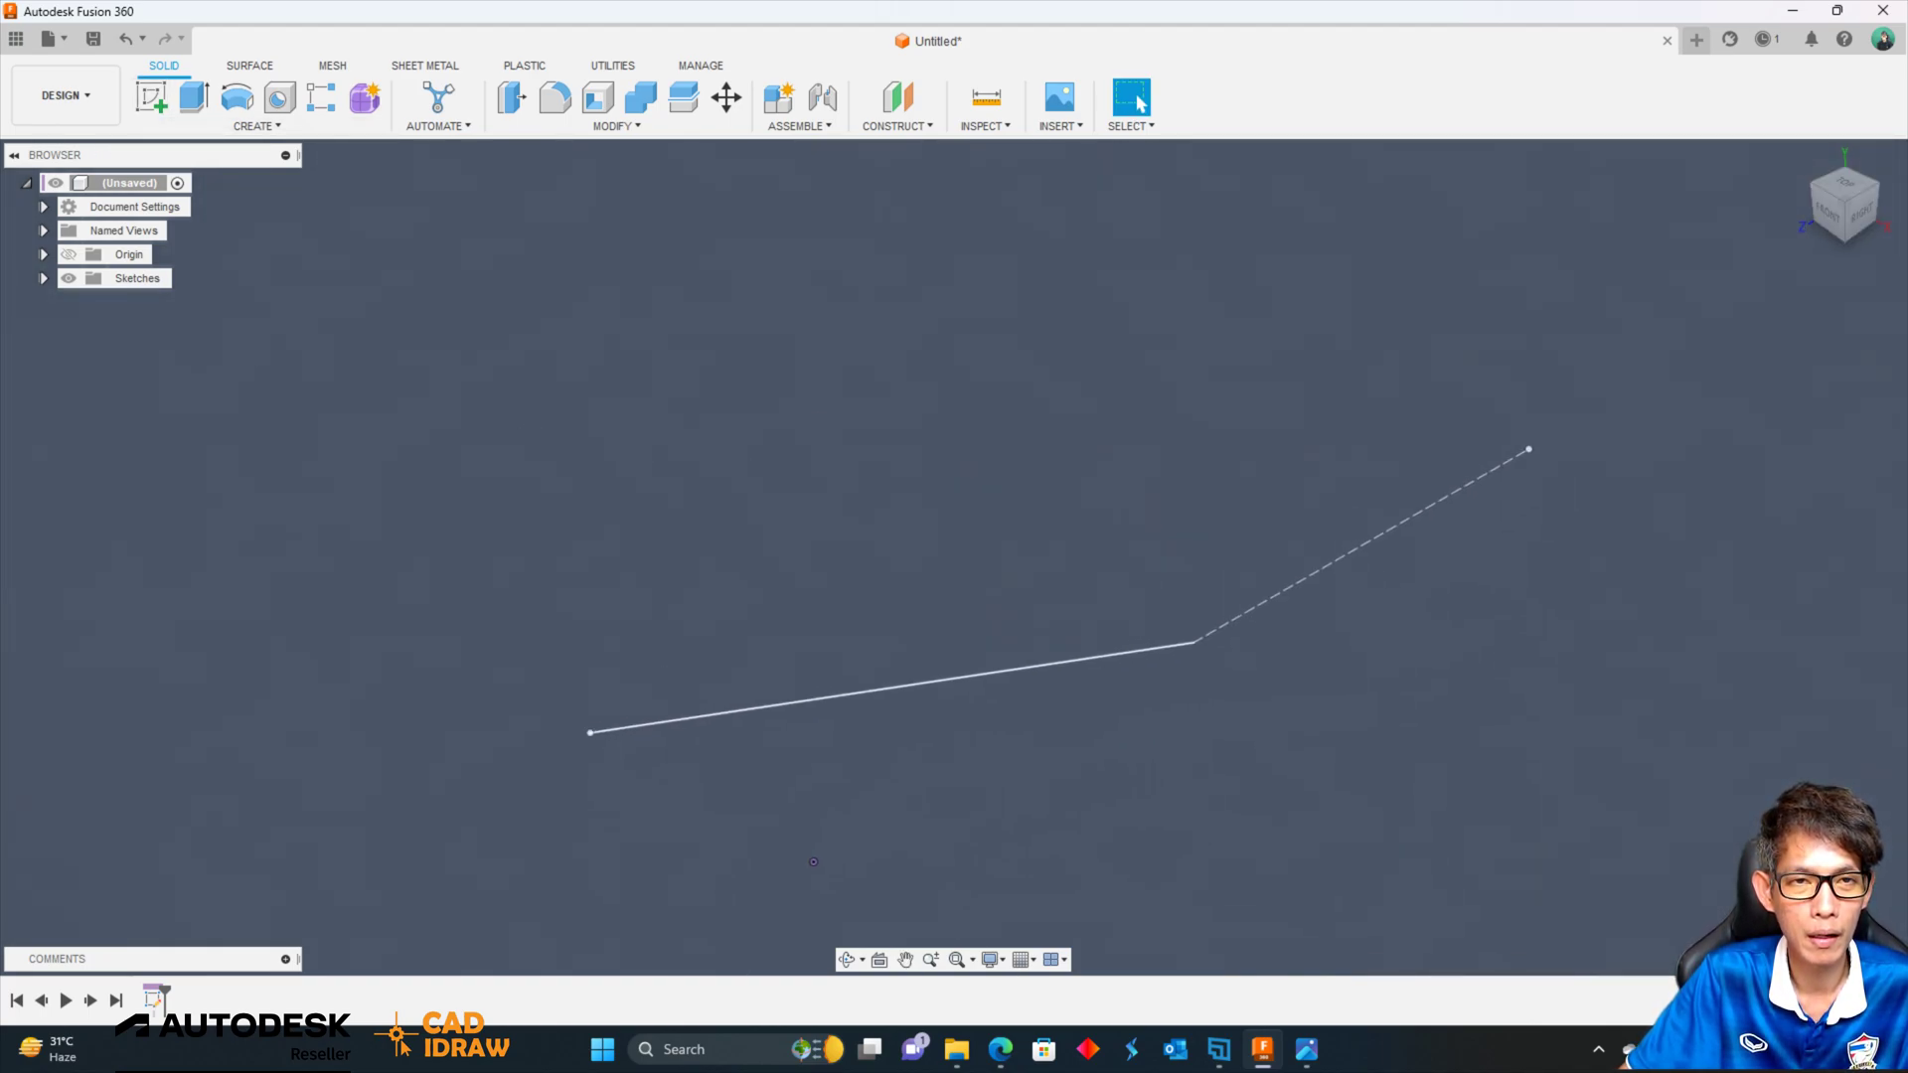
{"action": "left_click", "coordinate": [151, 96]}
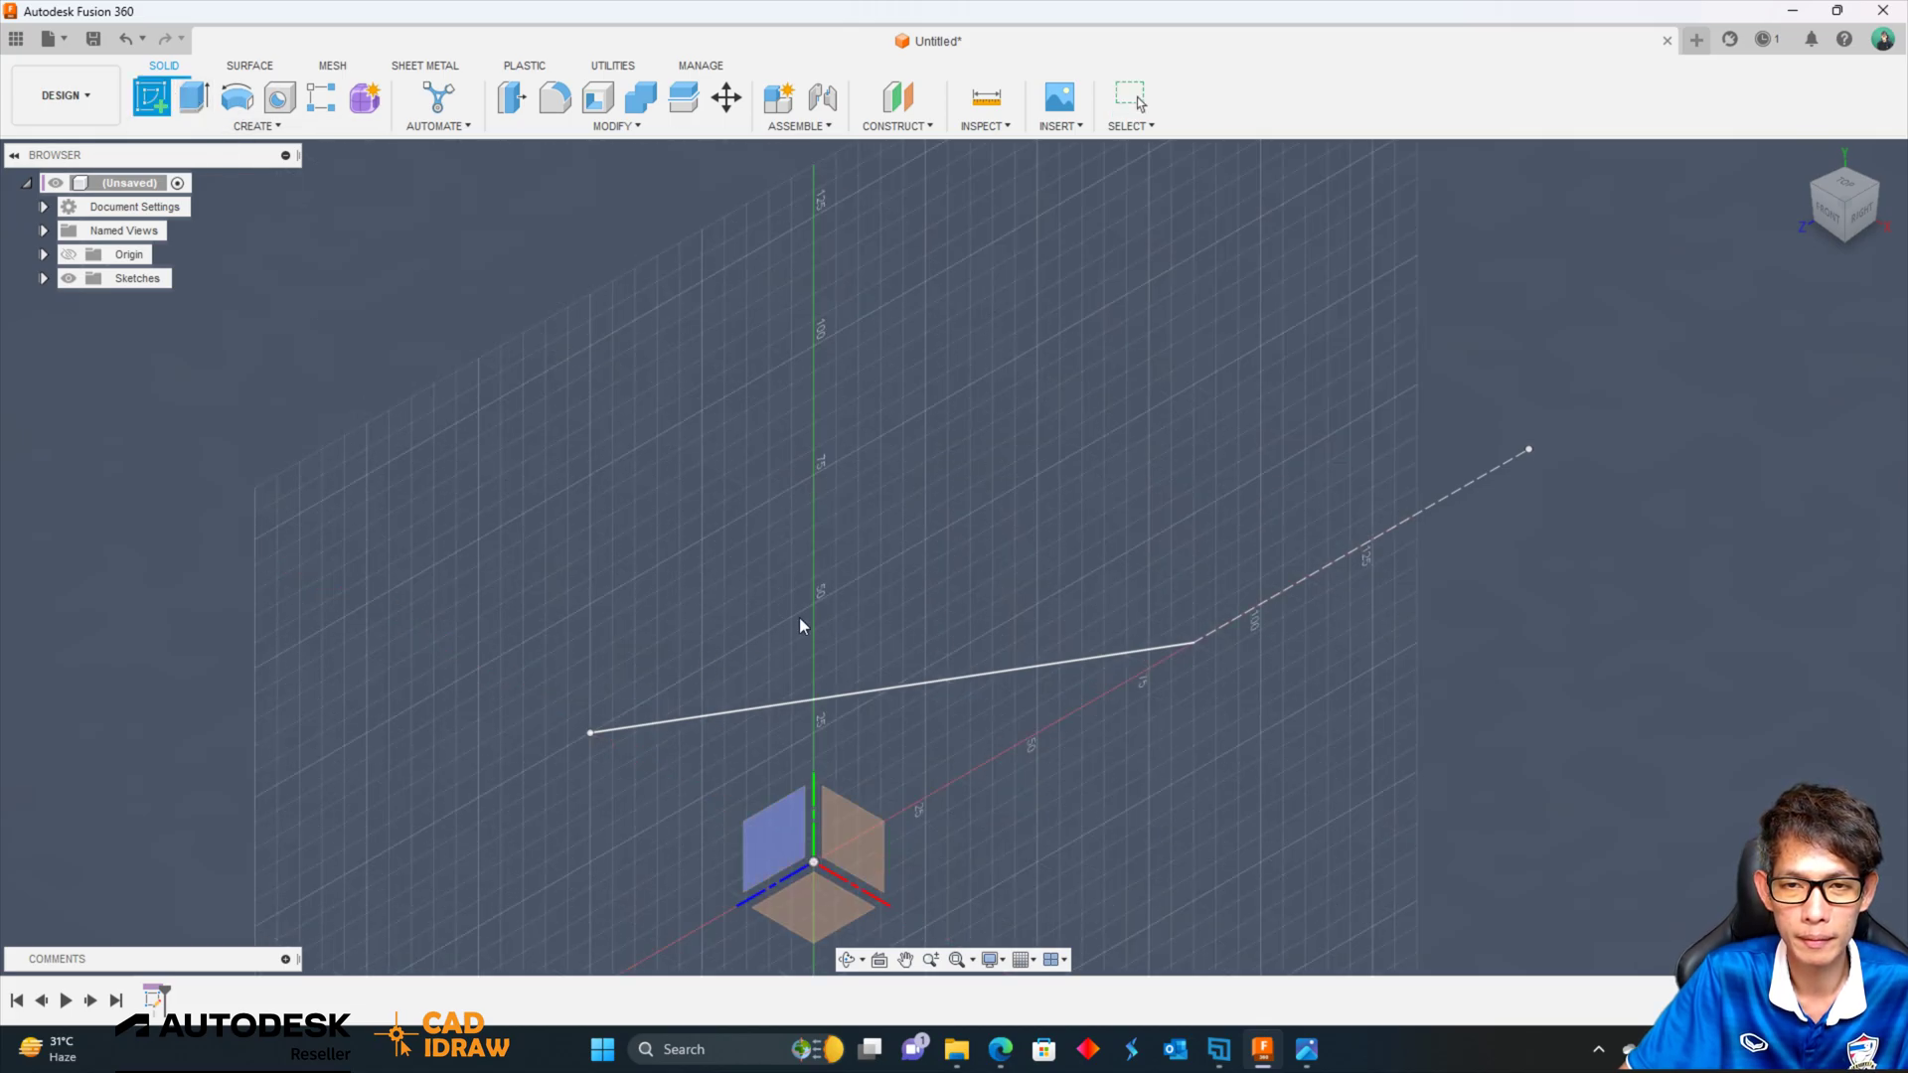
Place the new sketch on a vertical origin plane and view it face-on.
{"action": "left_click", "coordinate": [778, 829]}
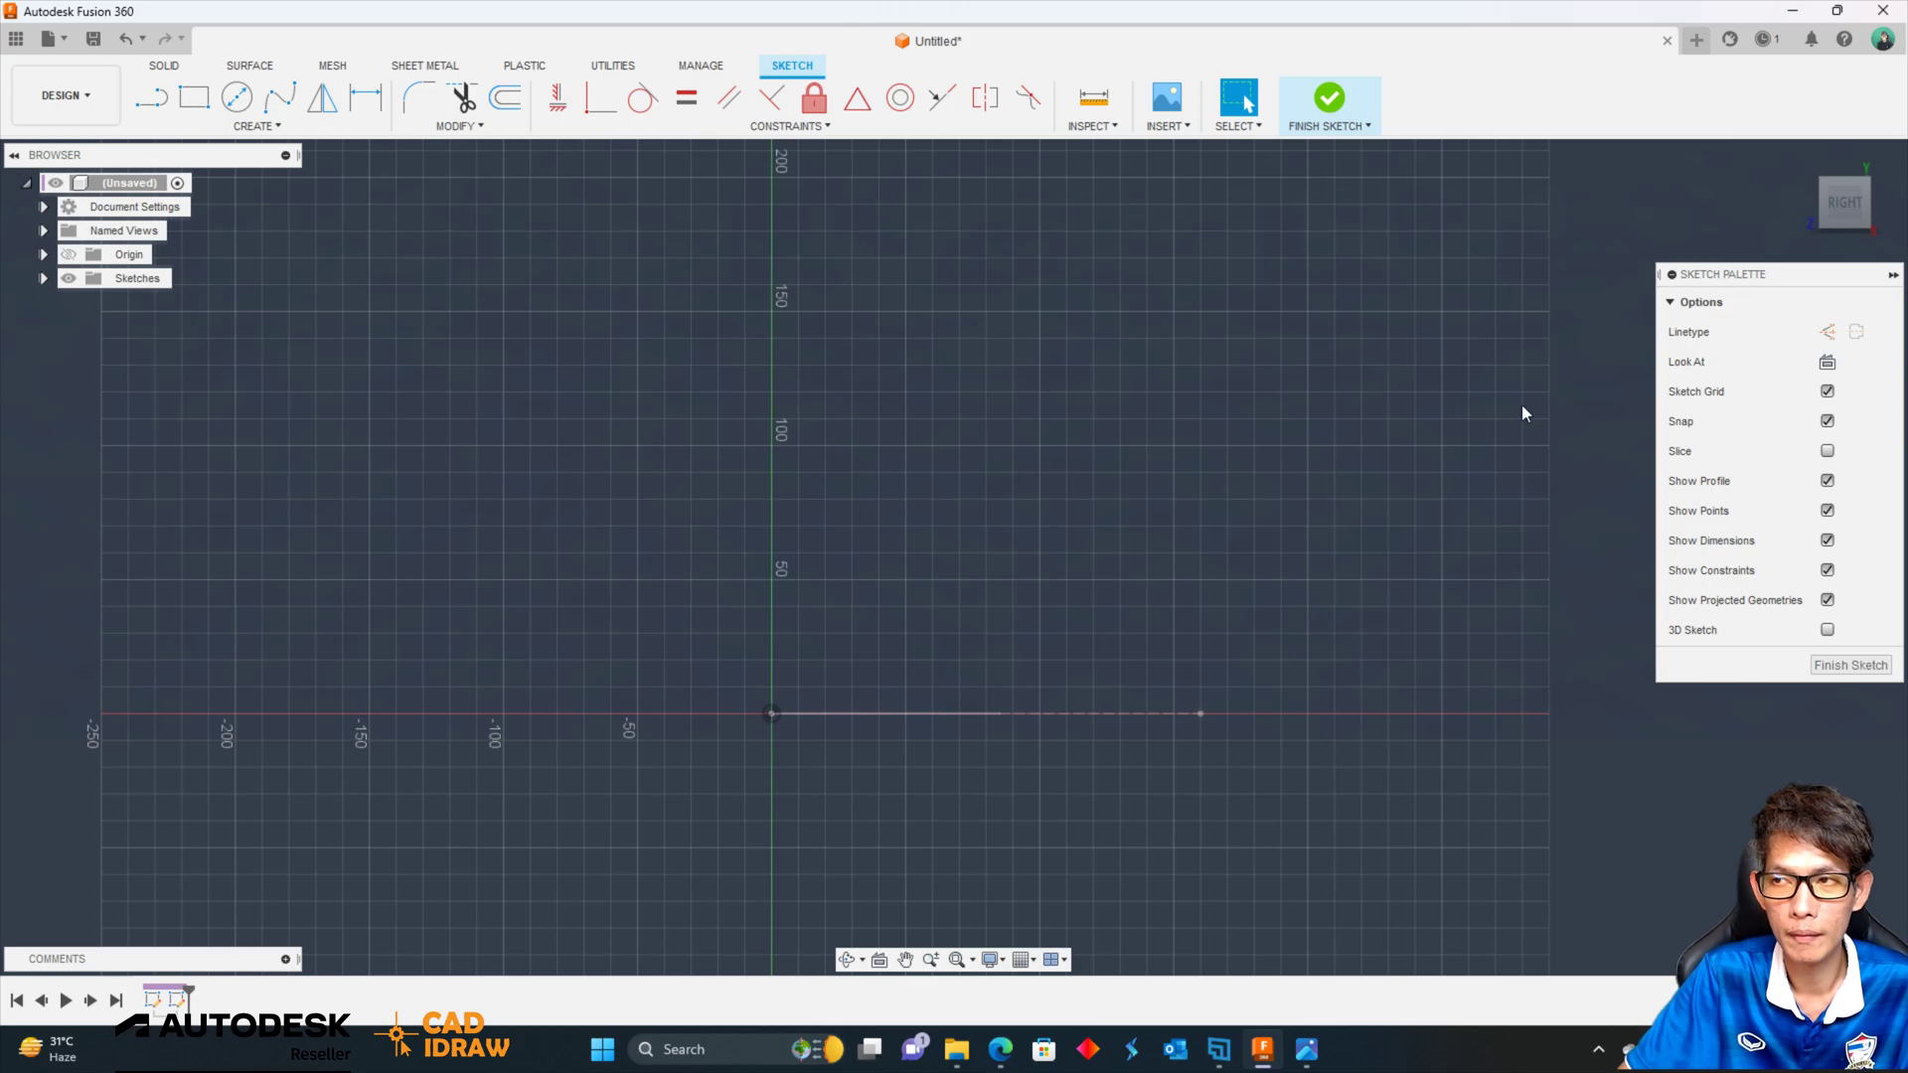
{"action": "mouse_move", "coordinate": [1845, 204]}
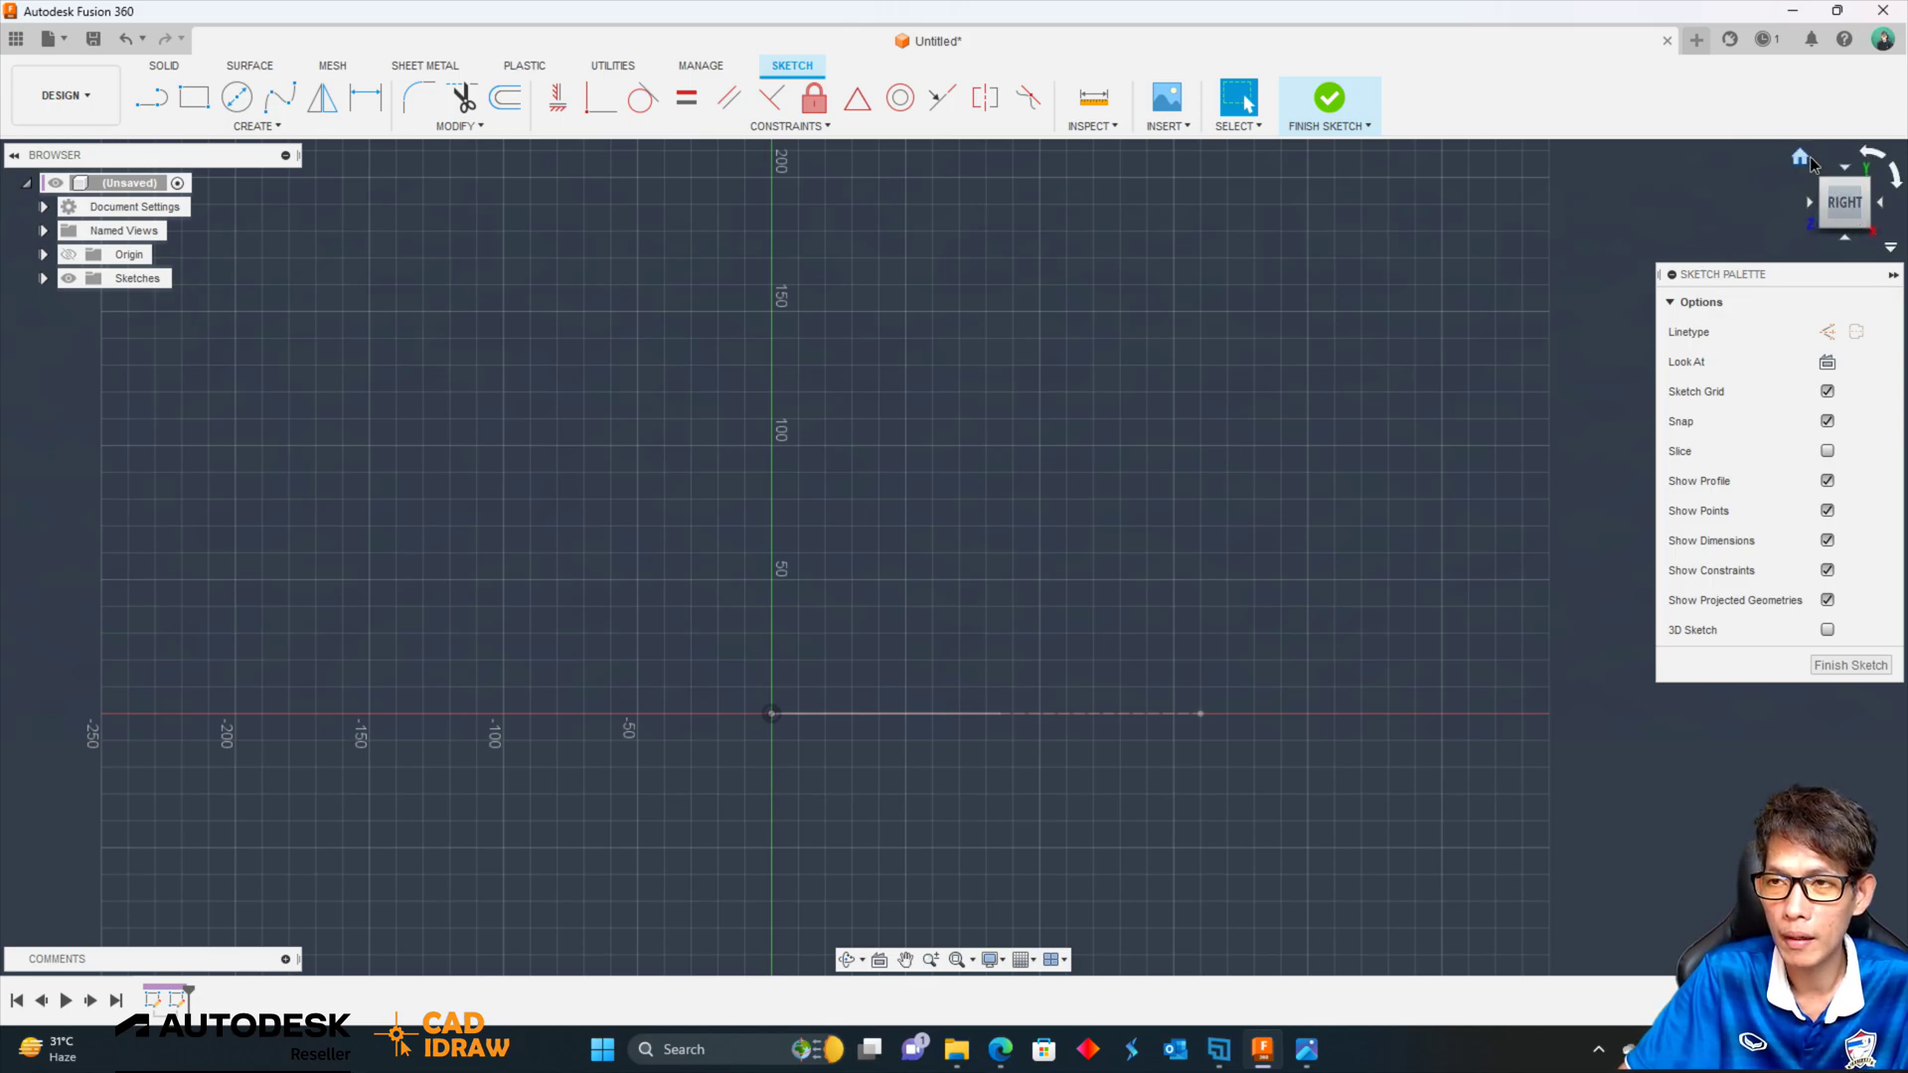
{"action": "left_click", "coordinate": [1801, 158]}
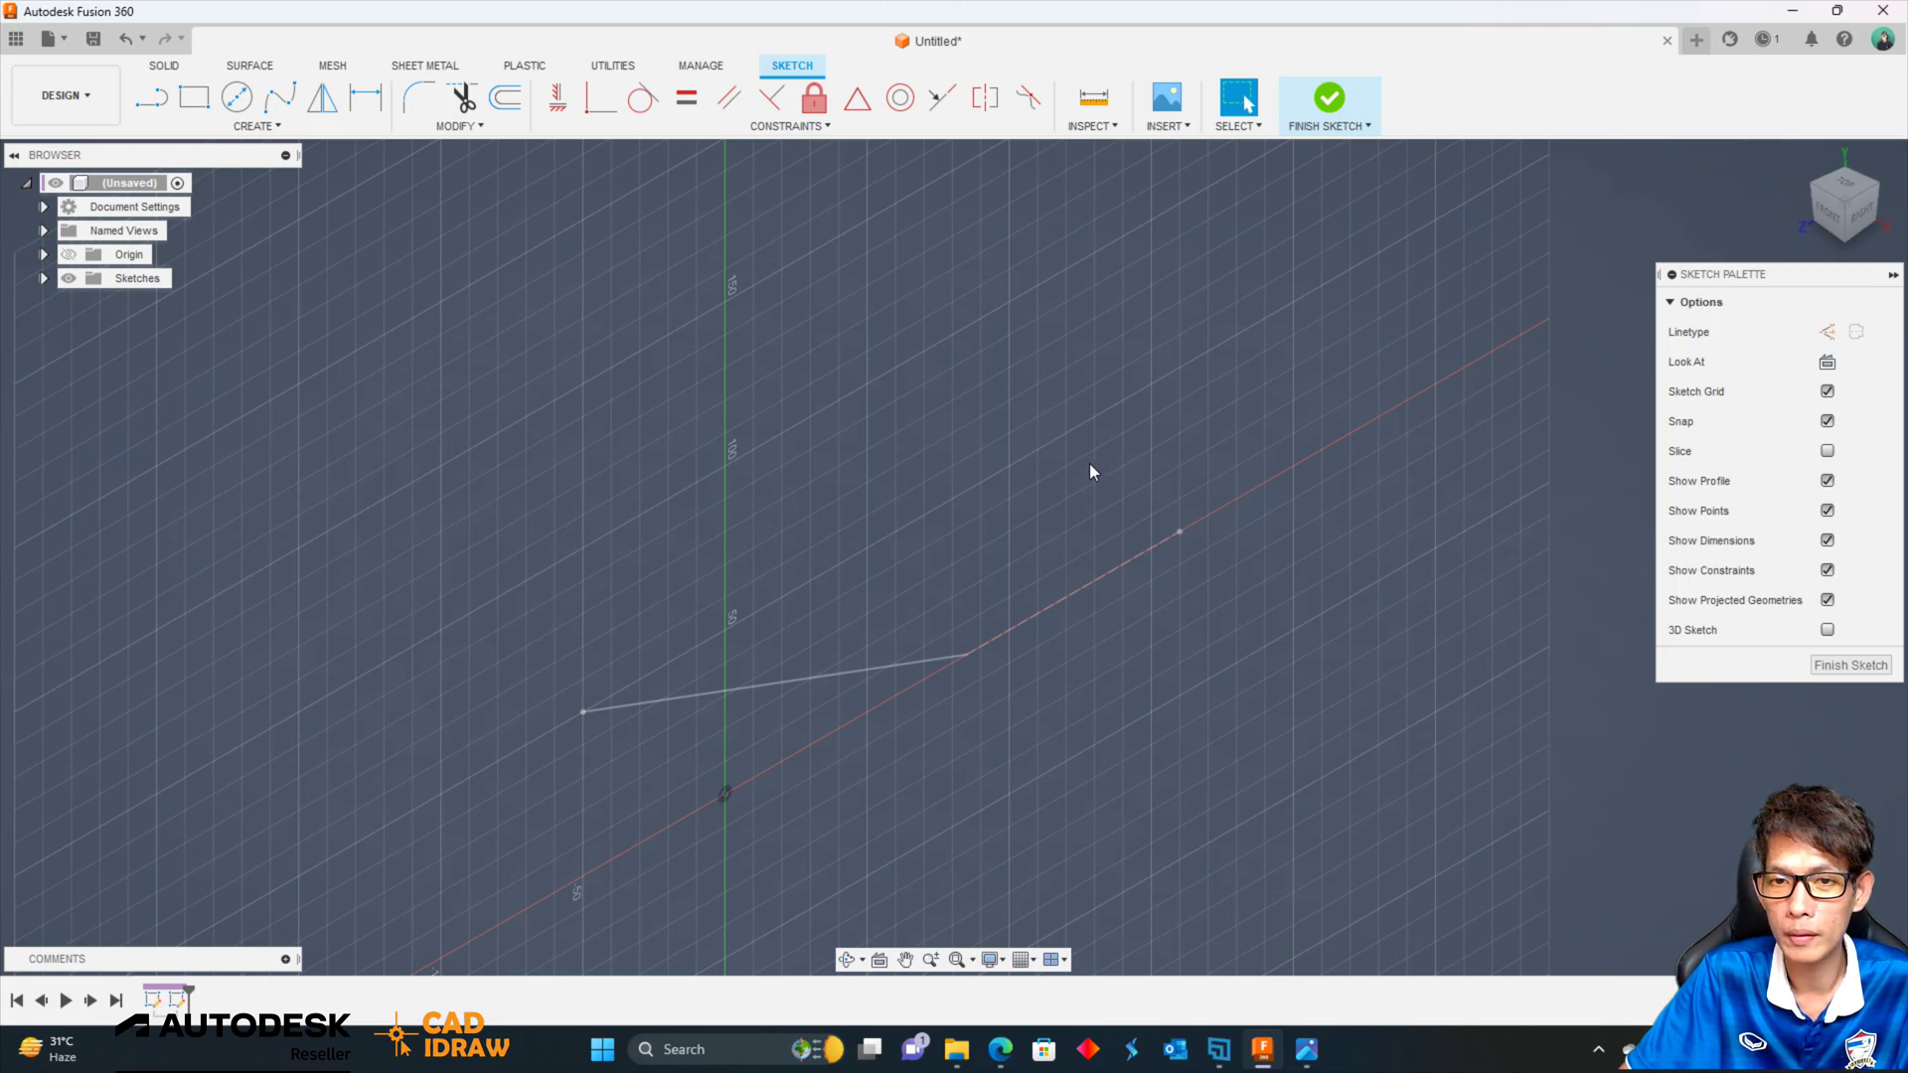
{"action": "mouse_move", "coordinate": [677, 434]}
{"action": "middle_mouse_down", "text": "shift"}
{"action": "mouse_move", "coordinate": [669, 376]}
{"action": "mouse_move", "coordinate": [723, 303]}
{"action": "mouse_move", "coordinate": [679, 308]}
{"action": "mouse_move", "coordinate": [1097, 276]}
{"action": "middle_mouse_up", "text": "shift"}
{"action": "left_click", "coordinate": [1854, 209]}
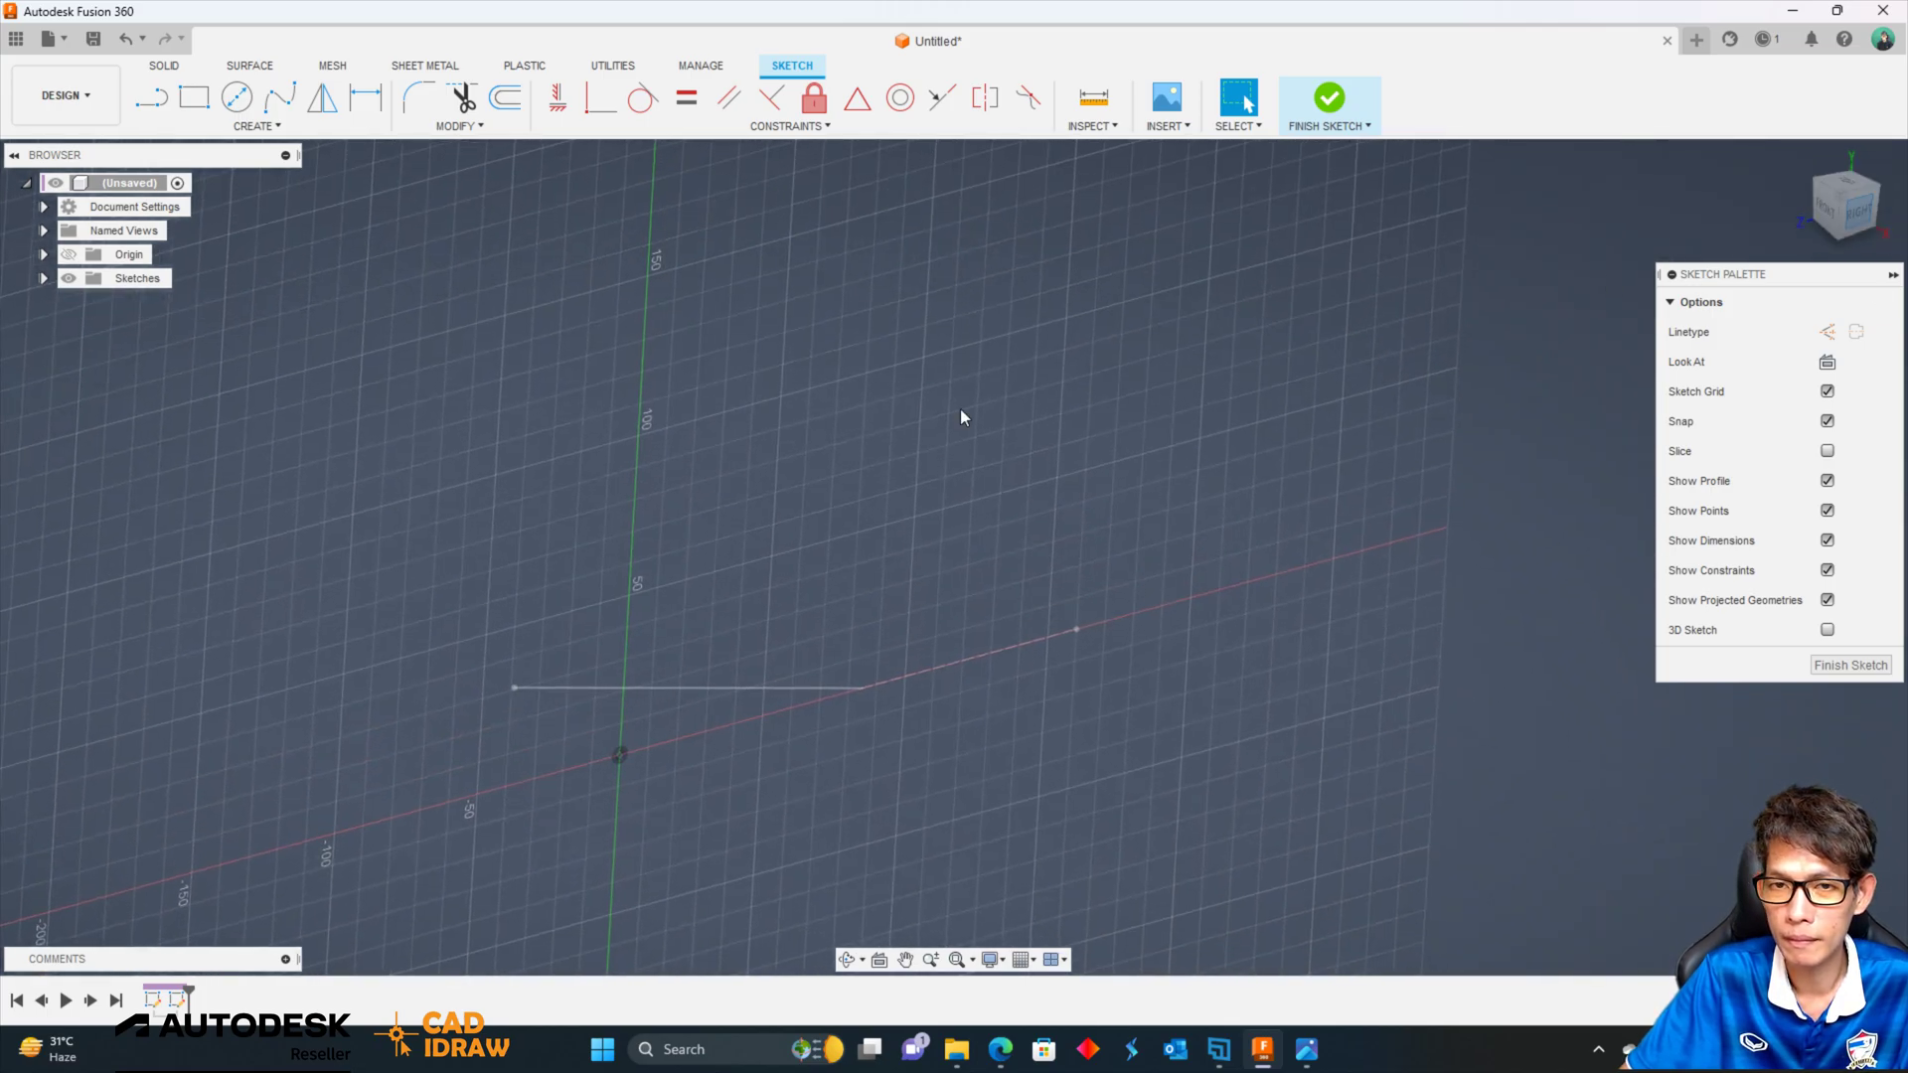
Draw a vertical line up from the origin joined to a 340 mm horizontal line.
{"action": "left_click", "coordinate": [140, 111]}
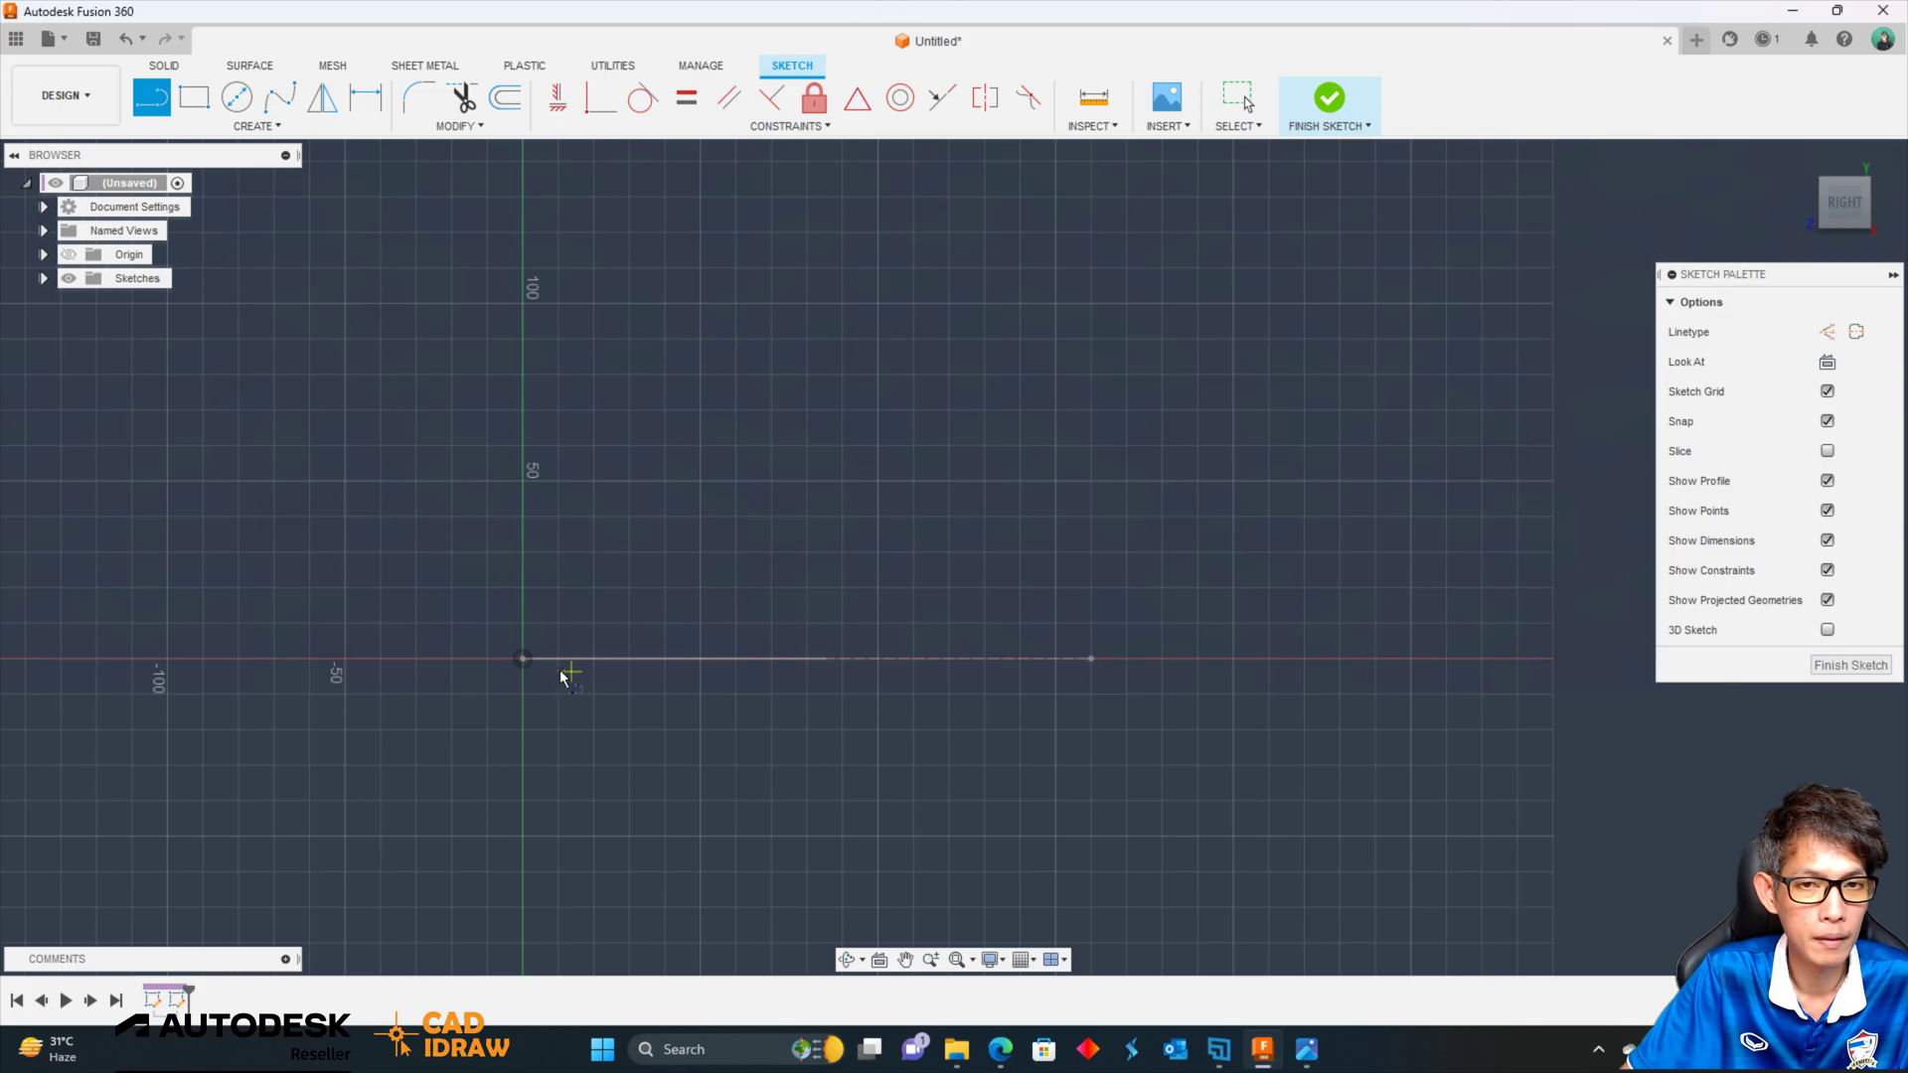
{"action": "left_click", "coordinate": [526, 661]}
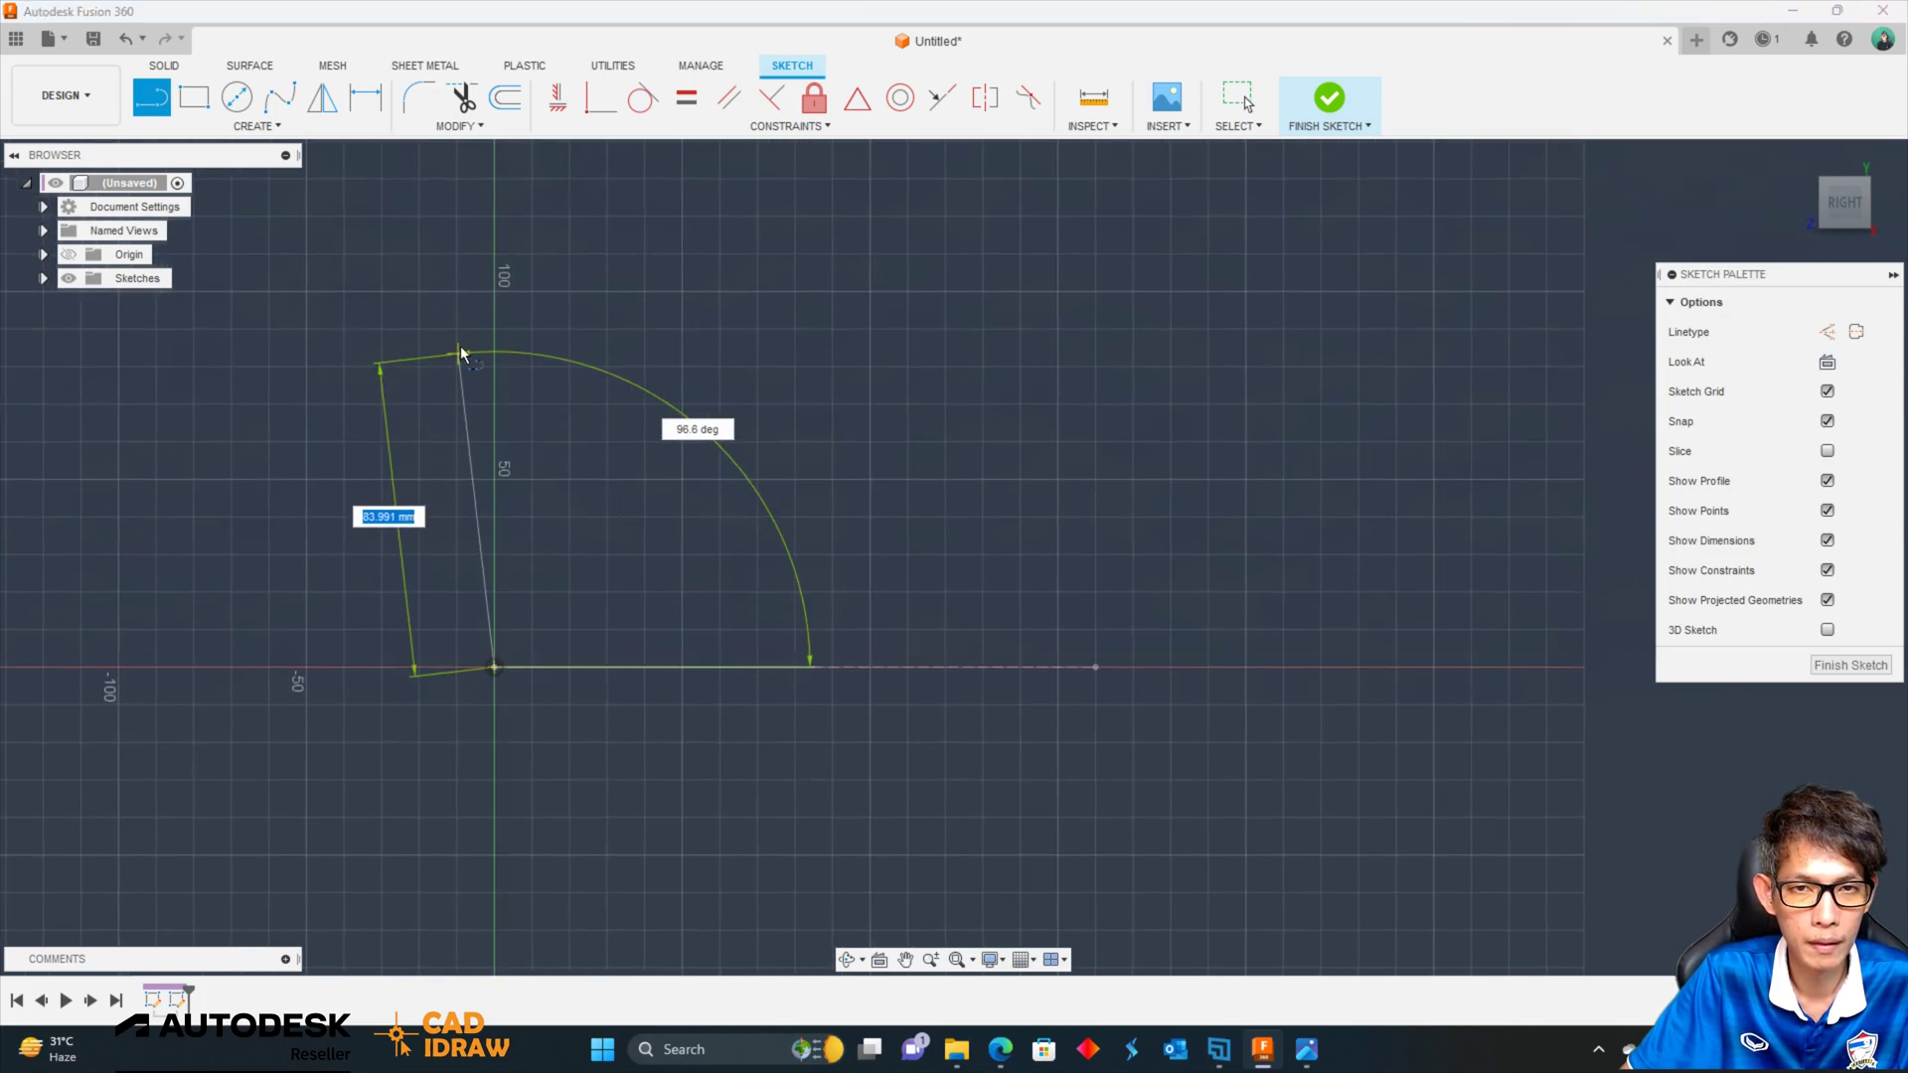
{"action": "left_click", "coordinate": [497, 316]}
{"action": "scroll", "coordinate": [597, 427], "scroll_direction": "down", "scroll_amount": 2}
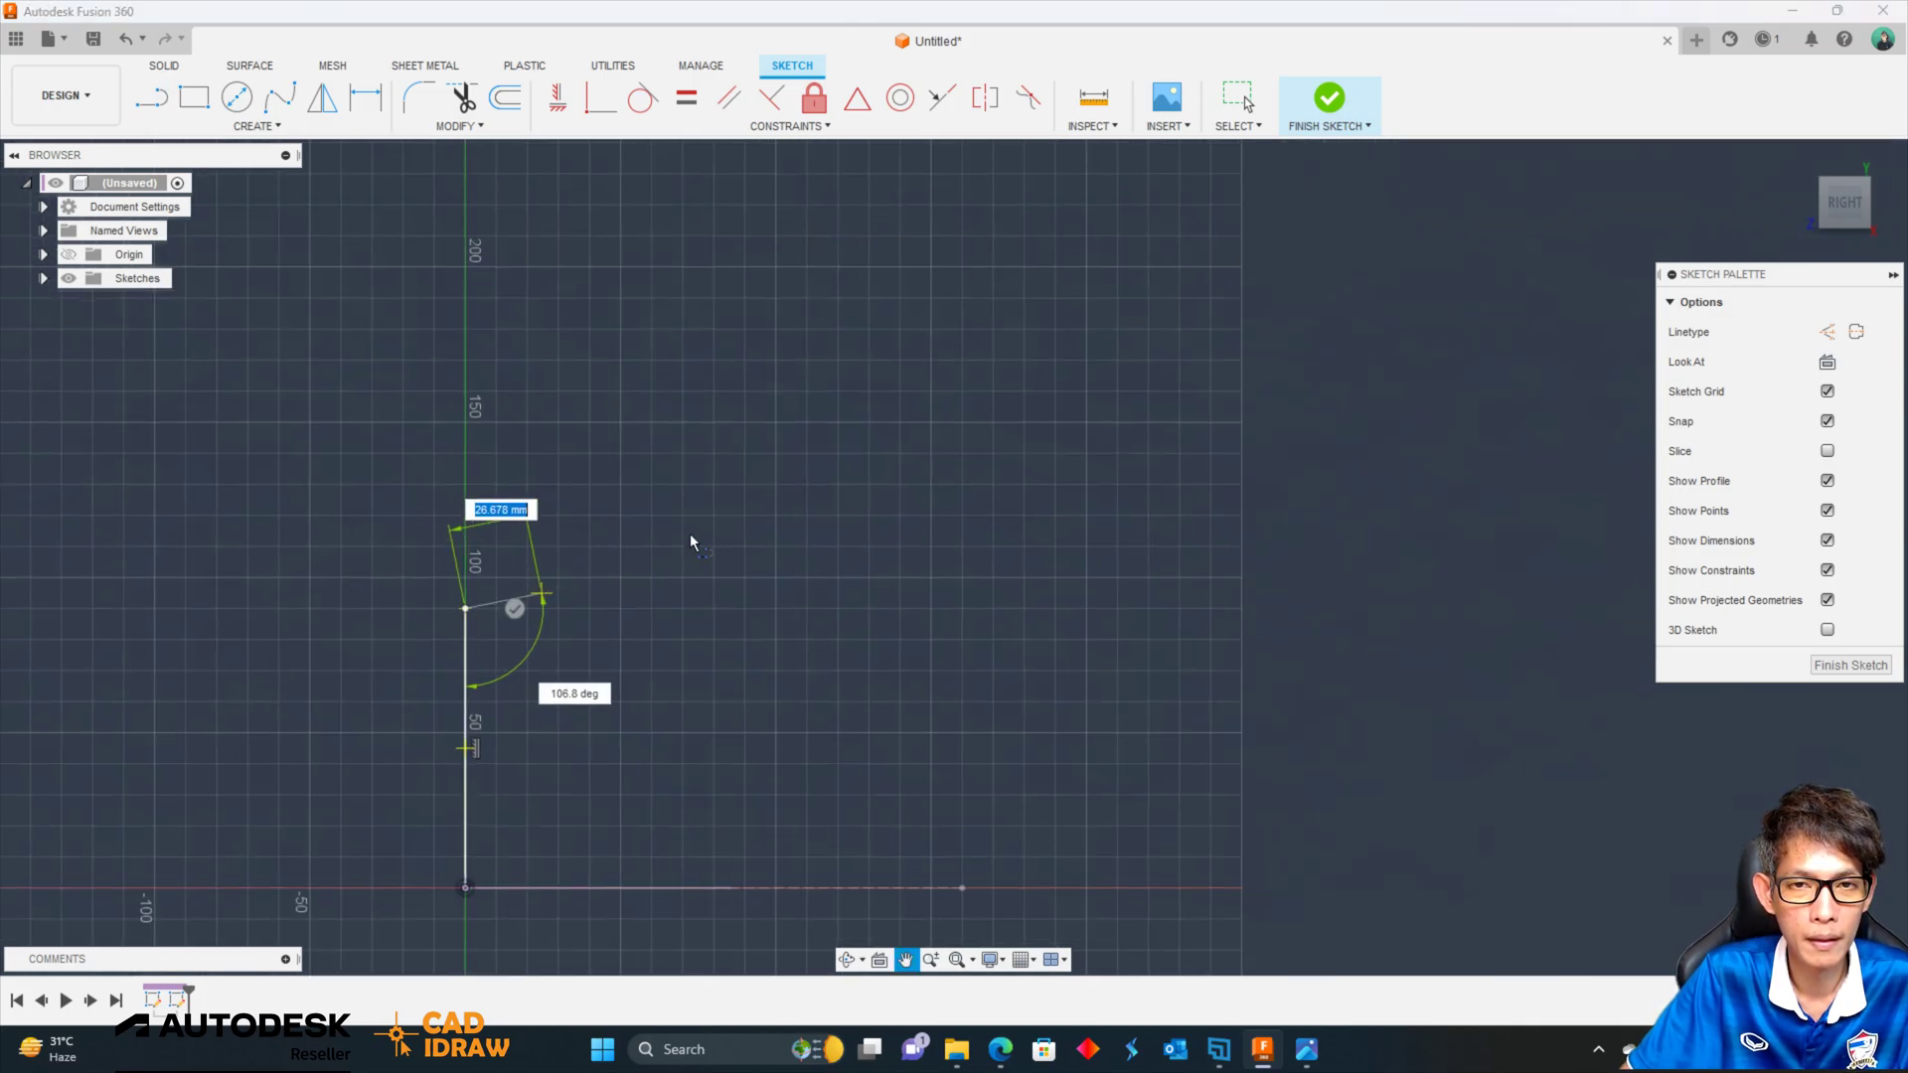
{"action": "scroll", "coordinate": [924, 533], "scroll_direction": "down", "scroll_amount": 1}
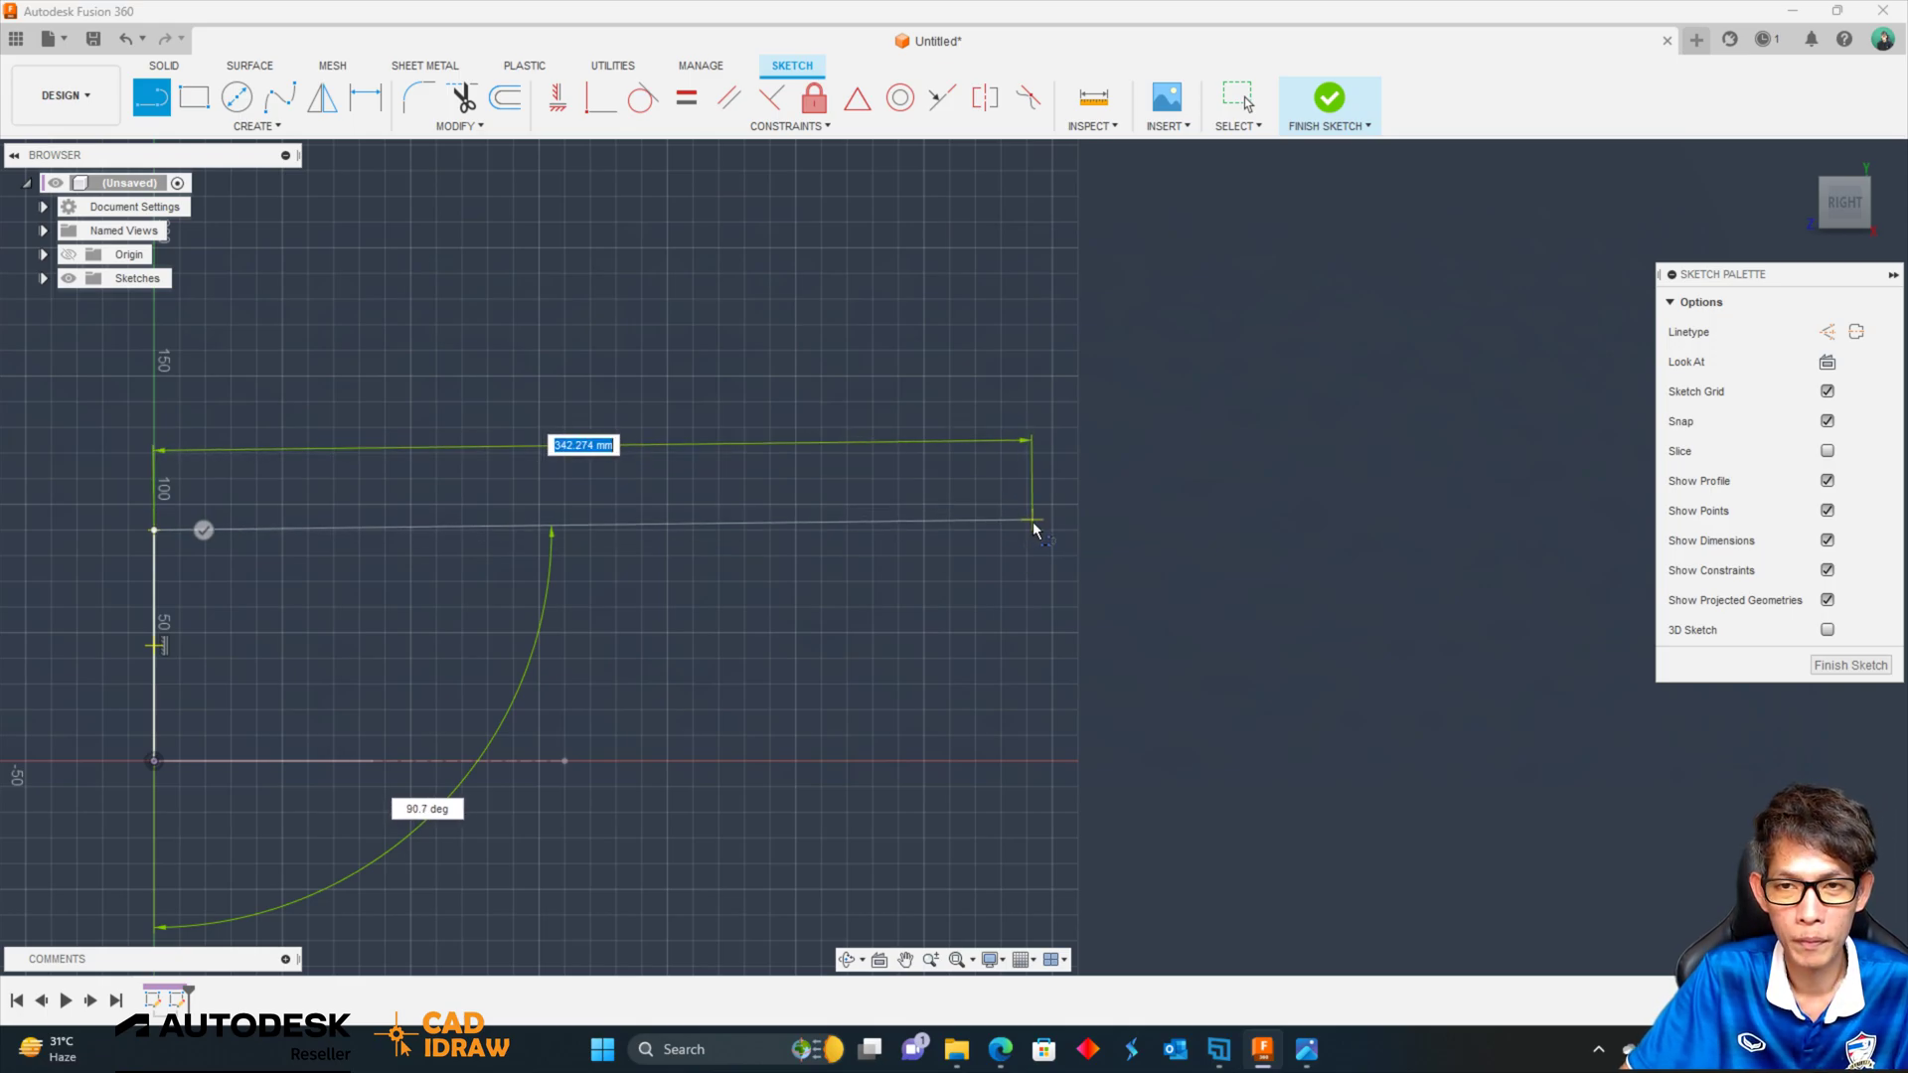
{"action": "left_click", "coordinate": [1027, 530]}
{"action": "key", "text": "Escape"}
{"action": "scroll", "coordinate": [1357, 413], "scroll_direction": "down", "scroll_amount": 1}
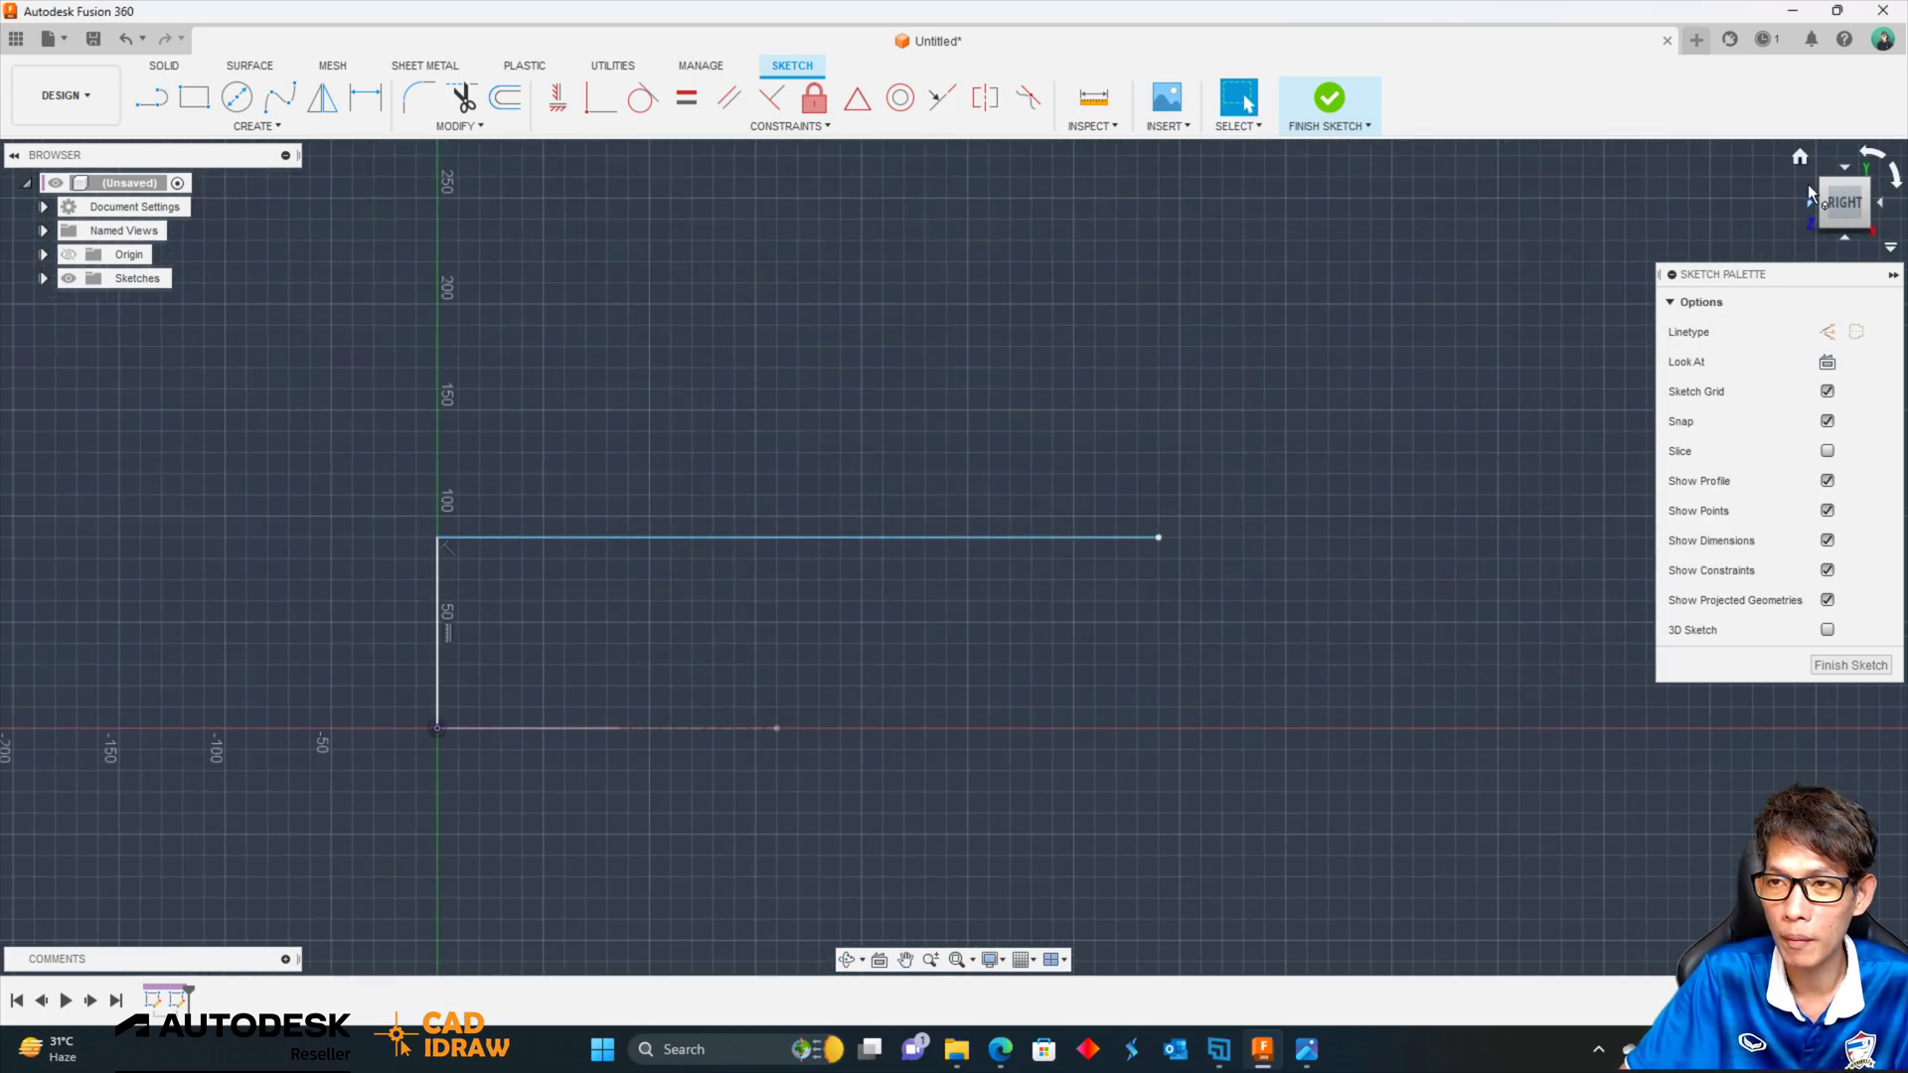
{"action": "scroll", "coordinate": [1431, 354], "scroll_direction": "up", "scroll_amount": 1}
Give the upright line a 90 mm dimension and set the horizontal line length to 180 mm.
{"action": "mouse_move", "coordinate": [1431, 355]}
{"action": "middle_mouse_down", "text": "shift"}
{"action": "mouse_move", "coordinate": [1173, 384]}
{"action": "mouse_move", "coordinate": [895, 497]}
{"action": "middle_mouse_up", "text": "shift"}
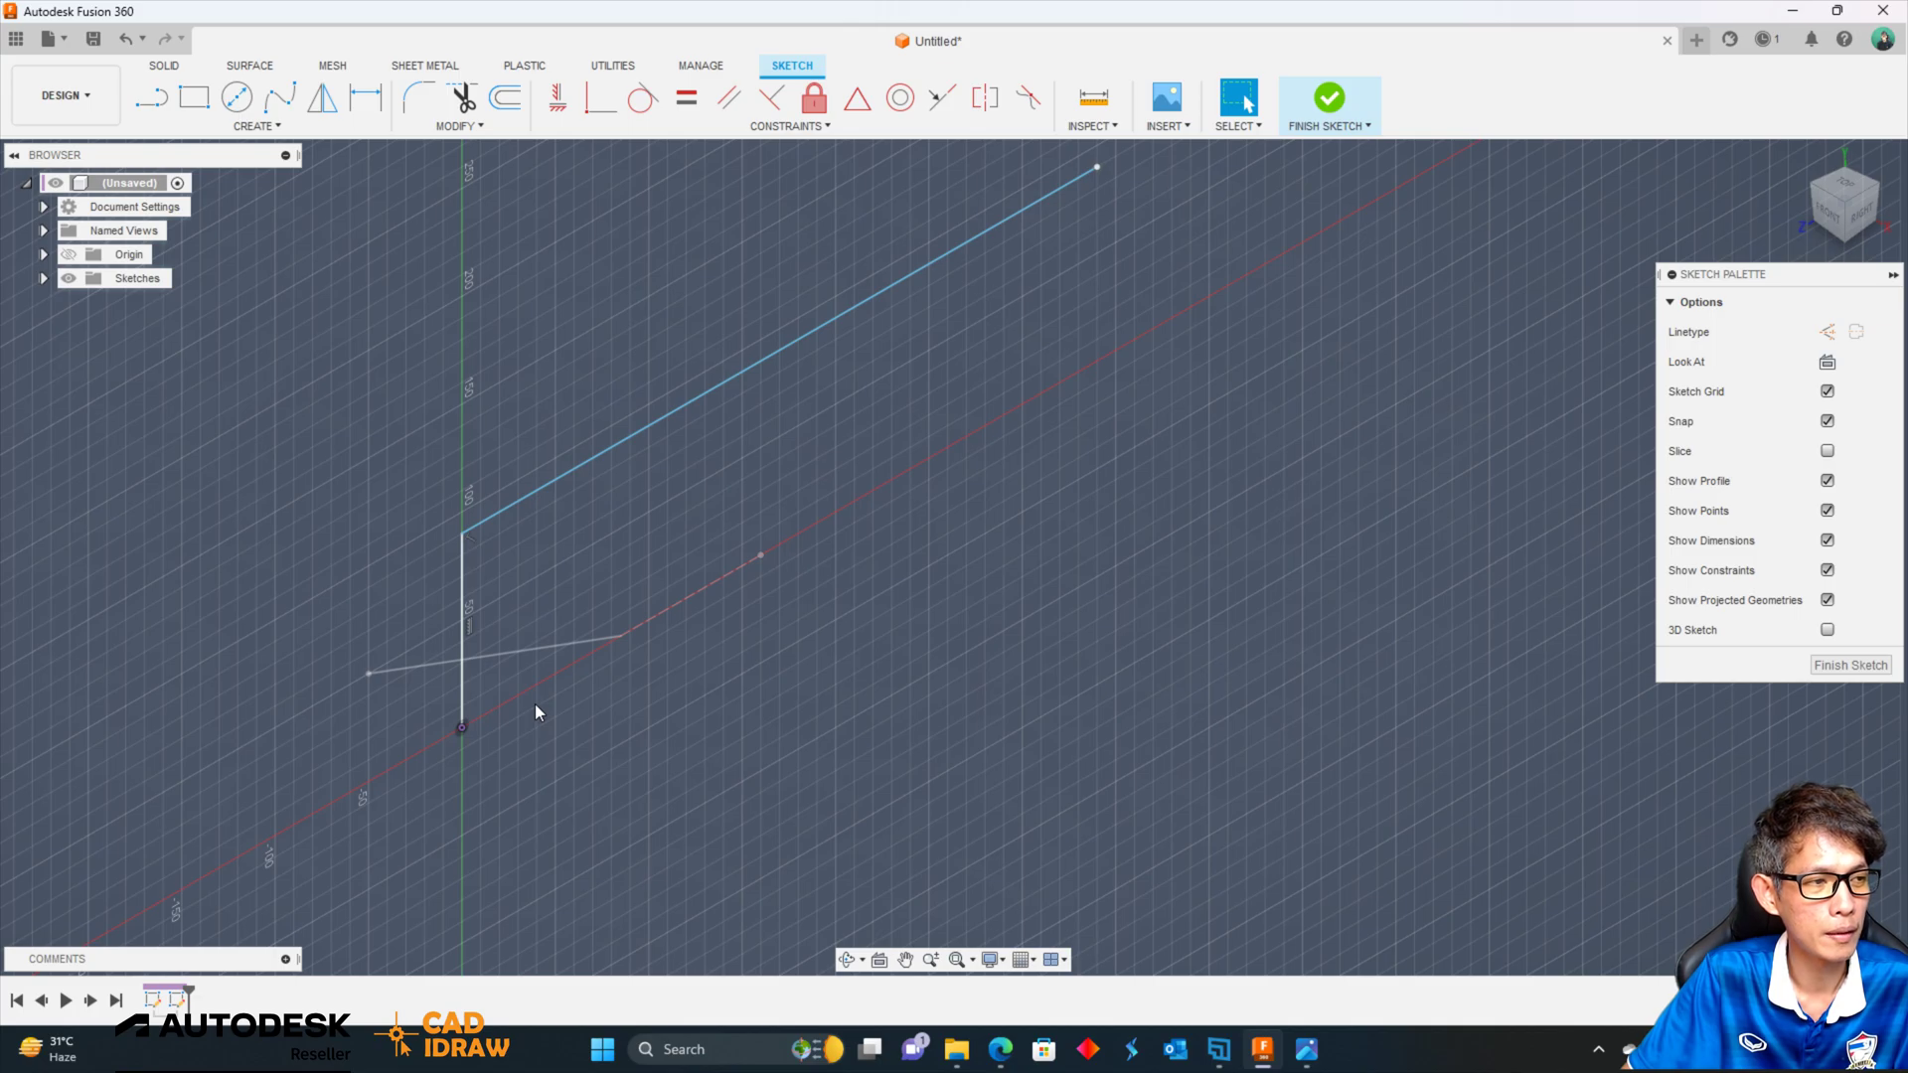
{"action": "middle_click_drag", "start_coordinate": [656, 485], "coordinate": [647, 526]}
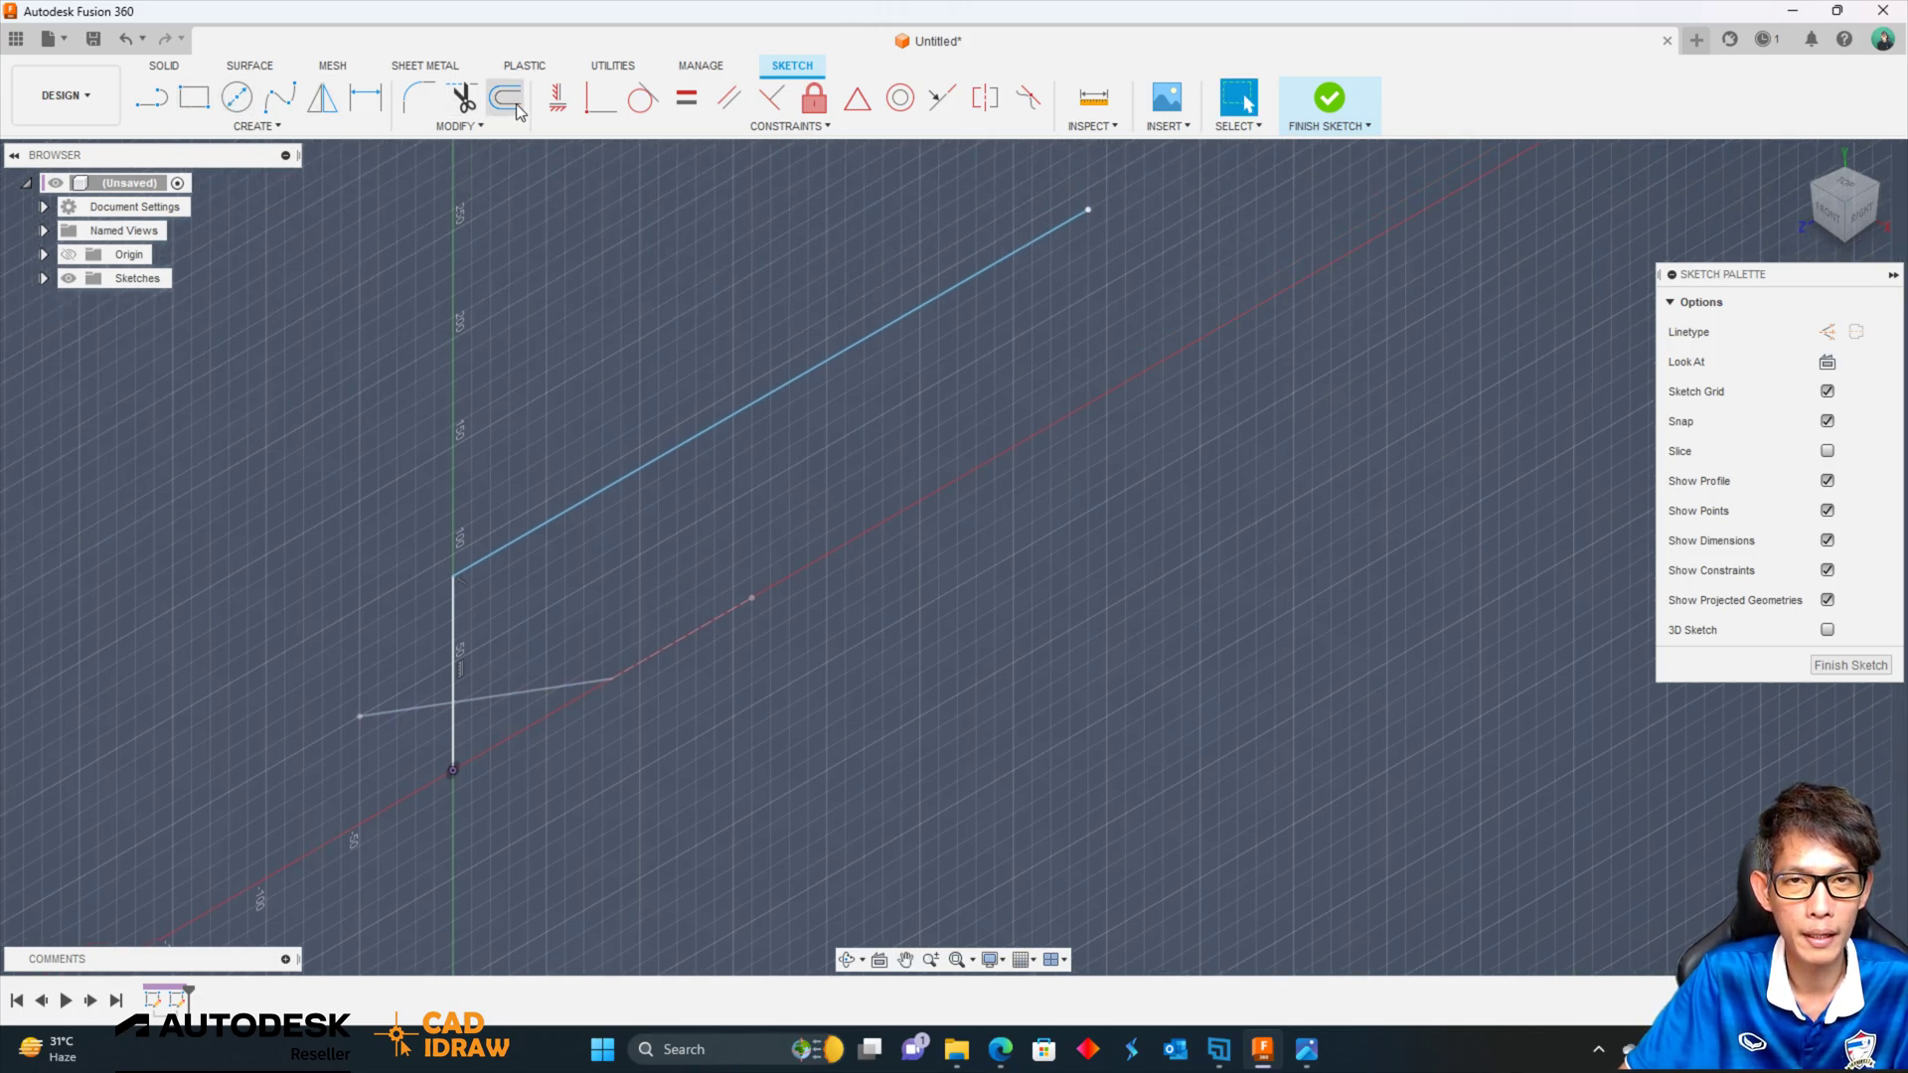
{"action": "key", "text": "d"}
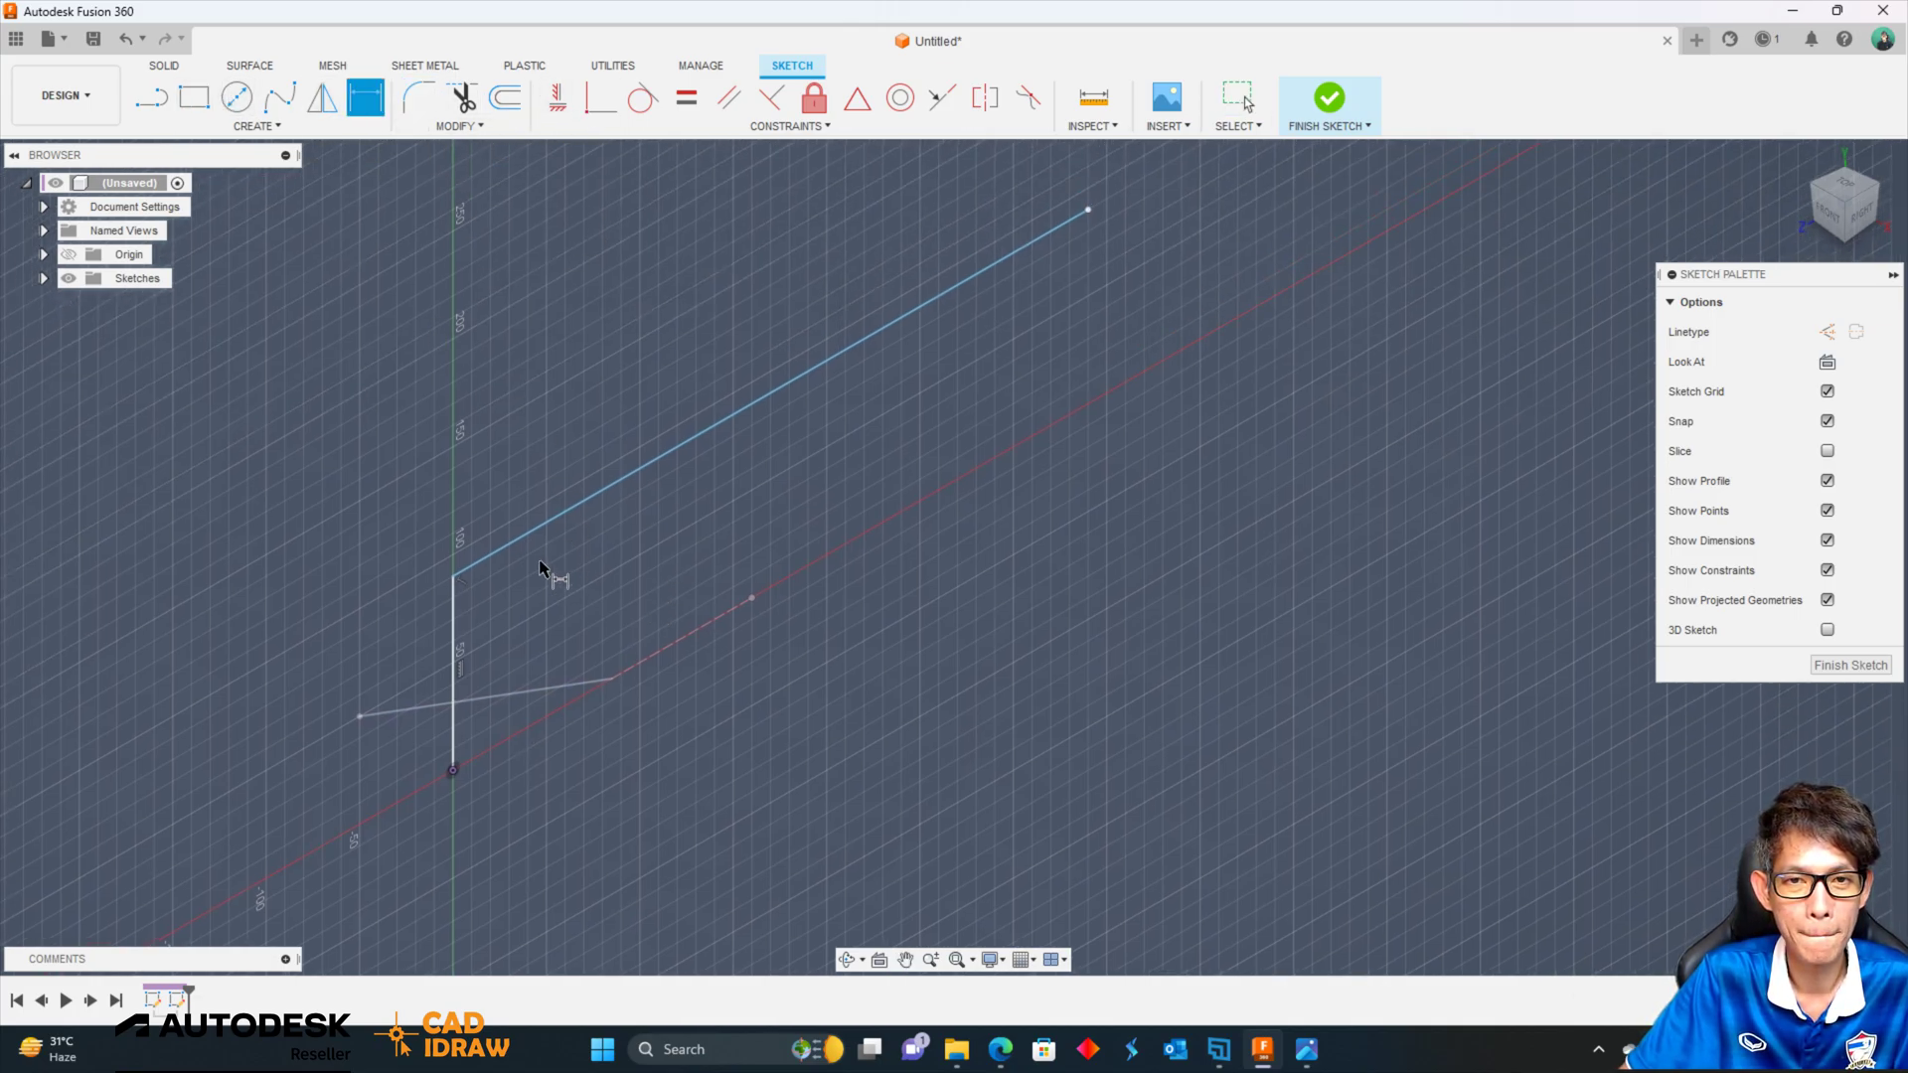
{"action": "left_click", "coordinate": [454, 624]}
{"action": "left_click", "coordinate": [277, 730]}
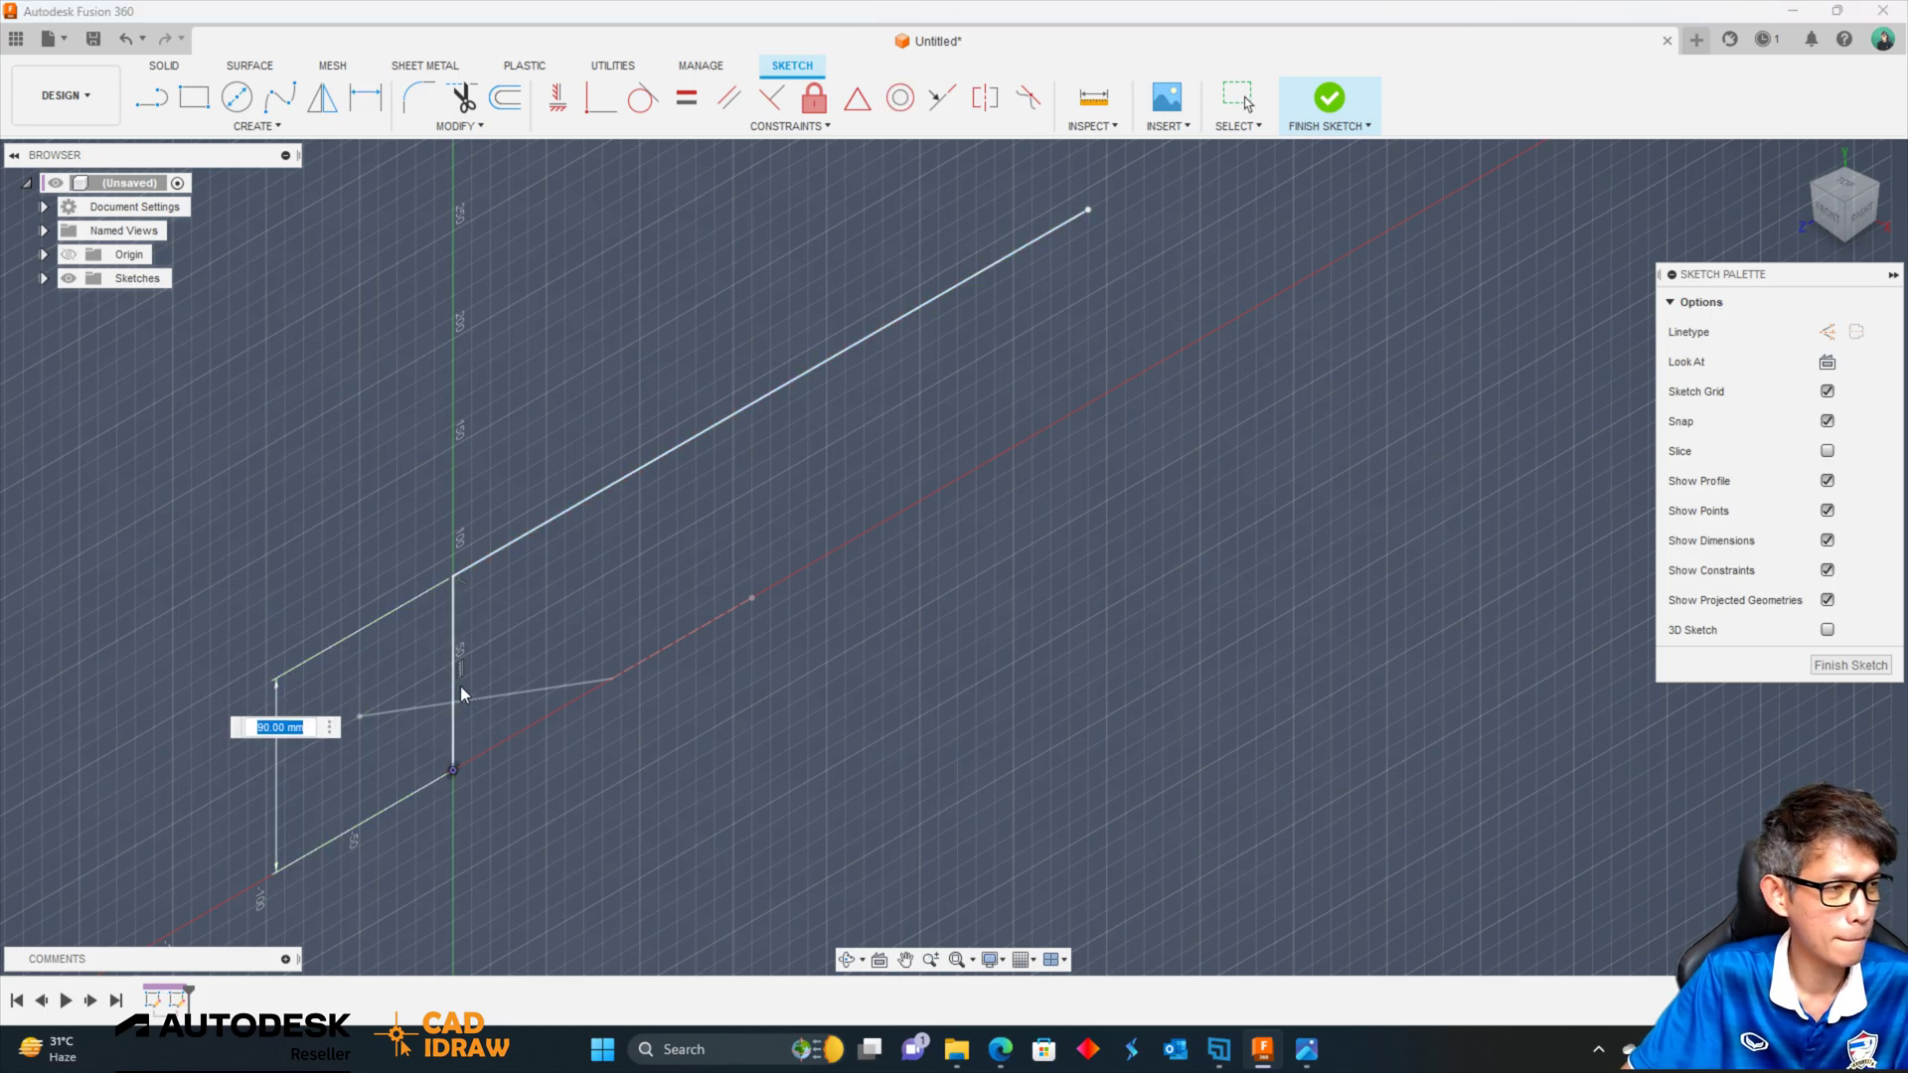
{"action": "key", "text": "Return"}
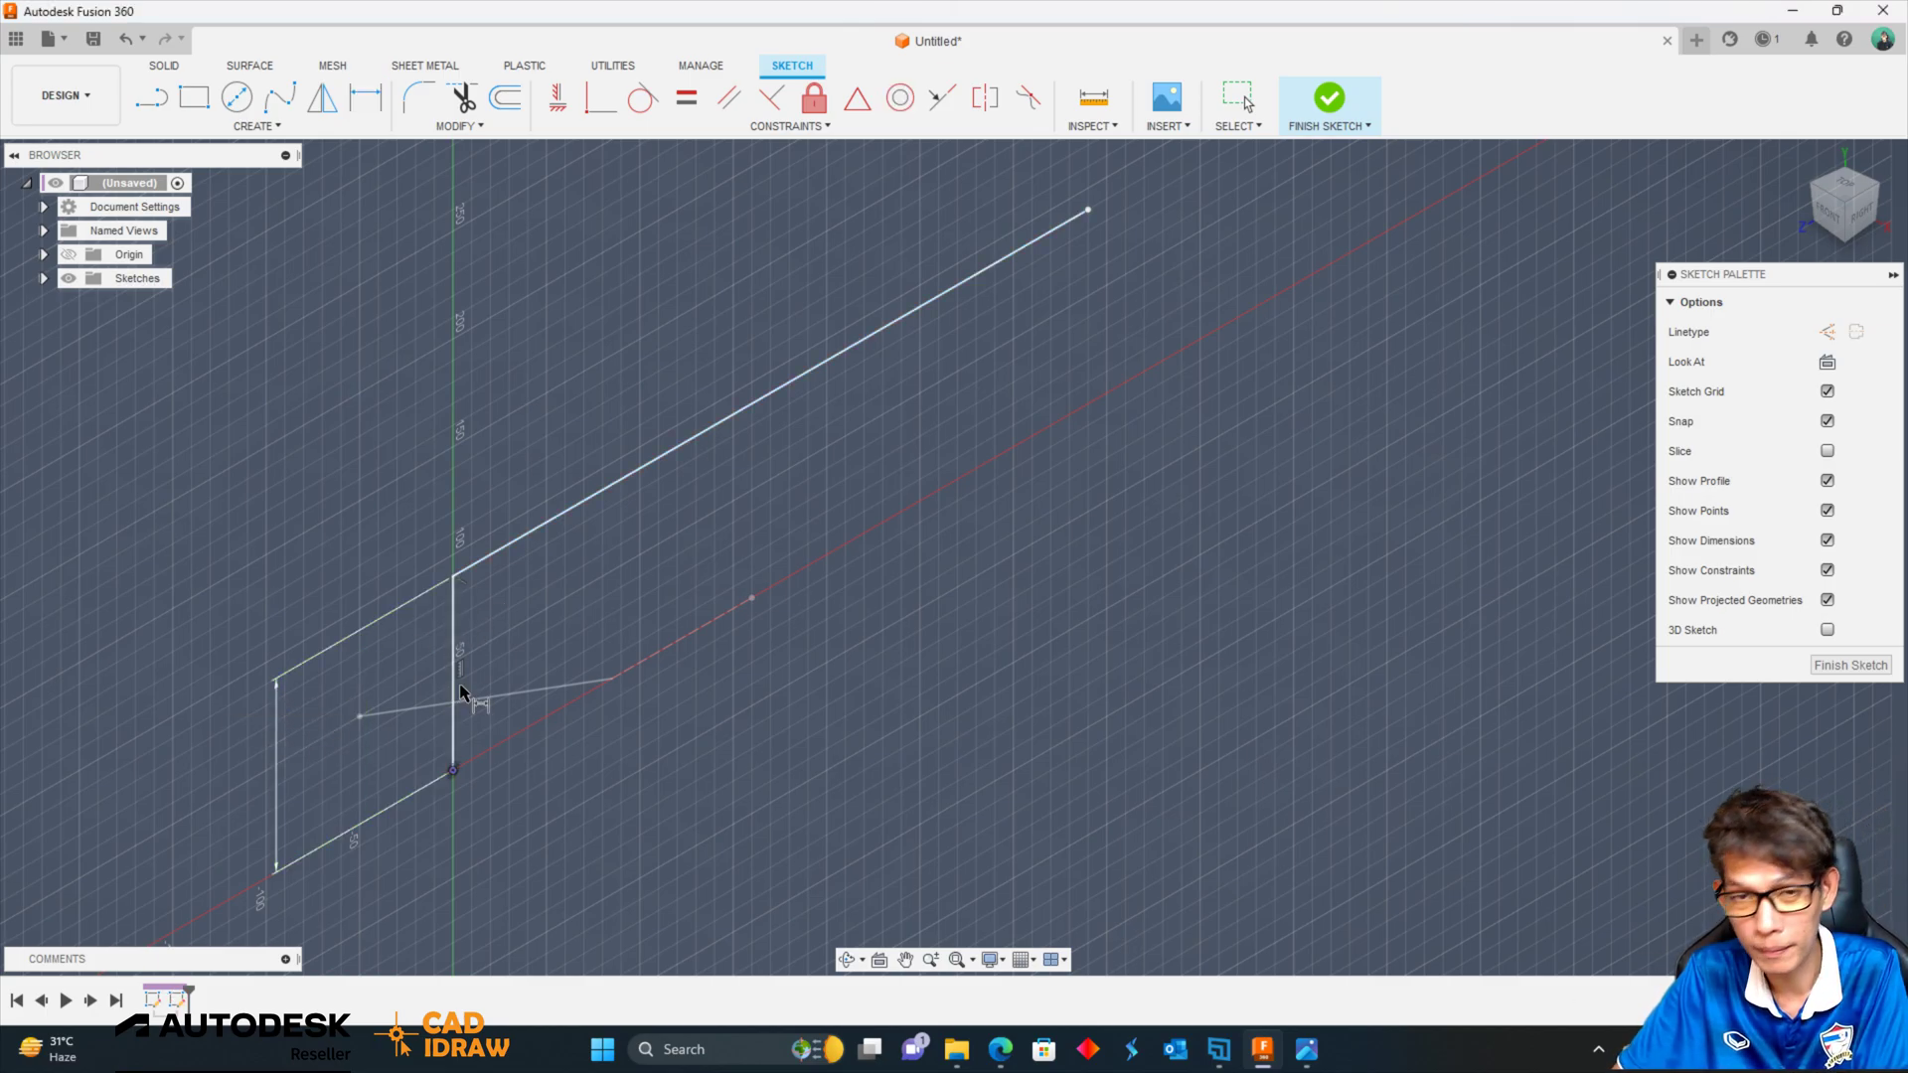
{"action": "left_click", "coordinate": [696, 496]}
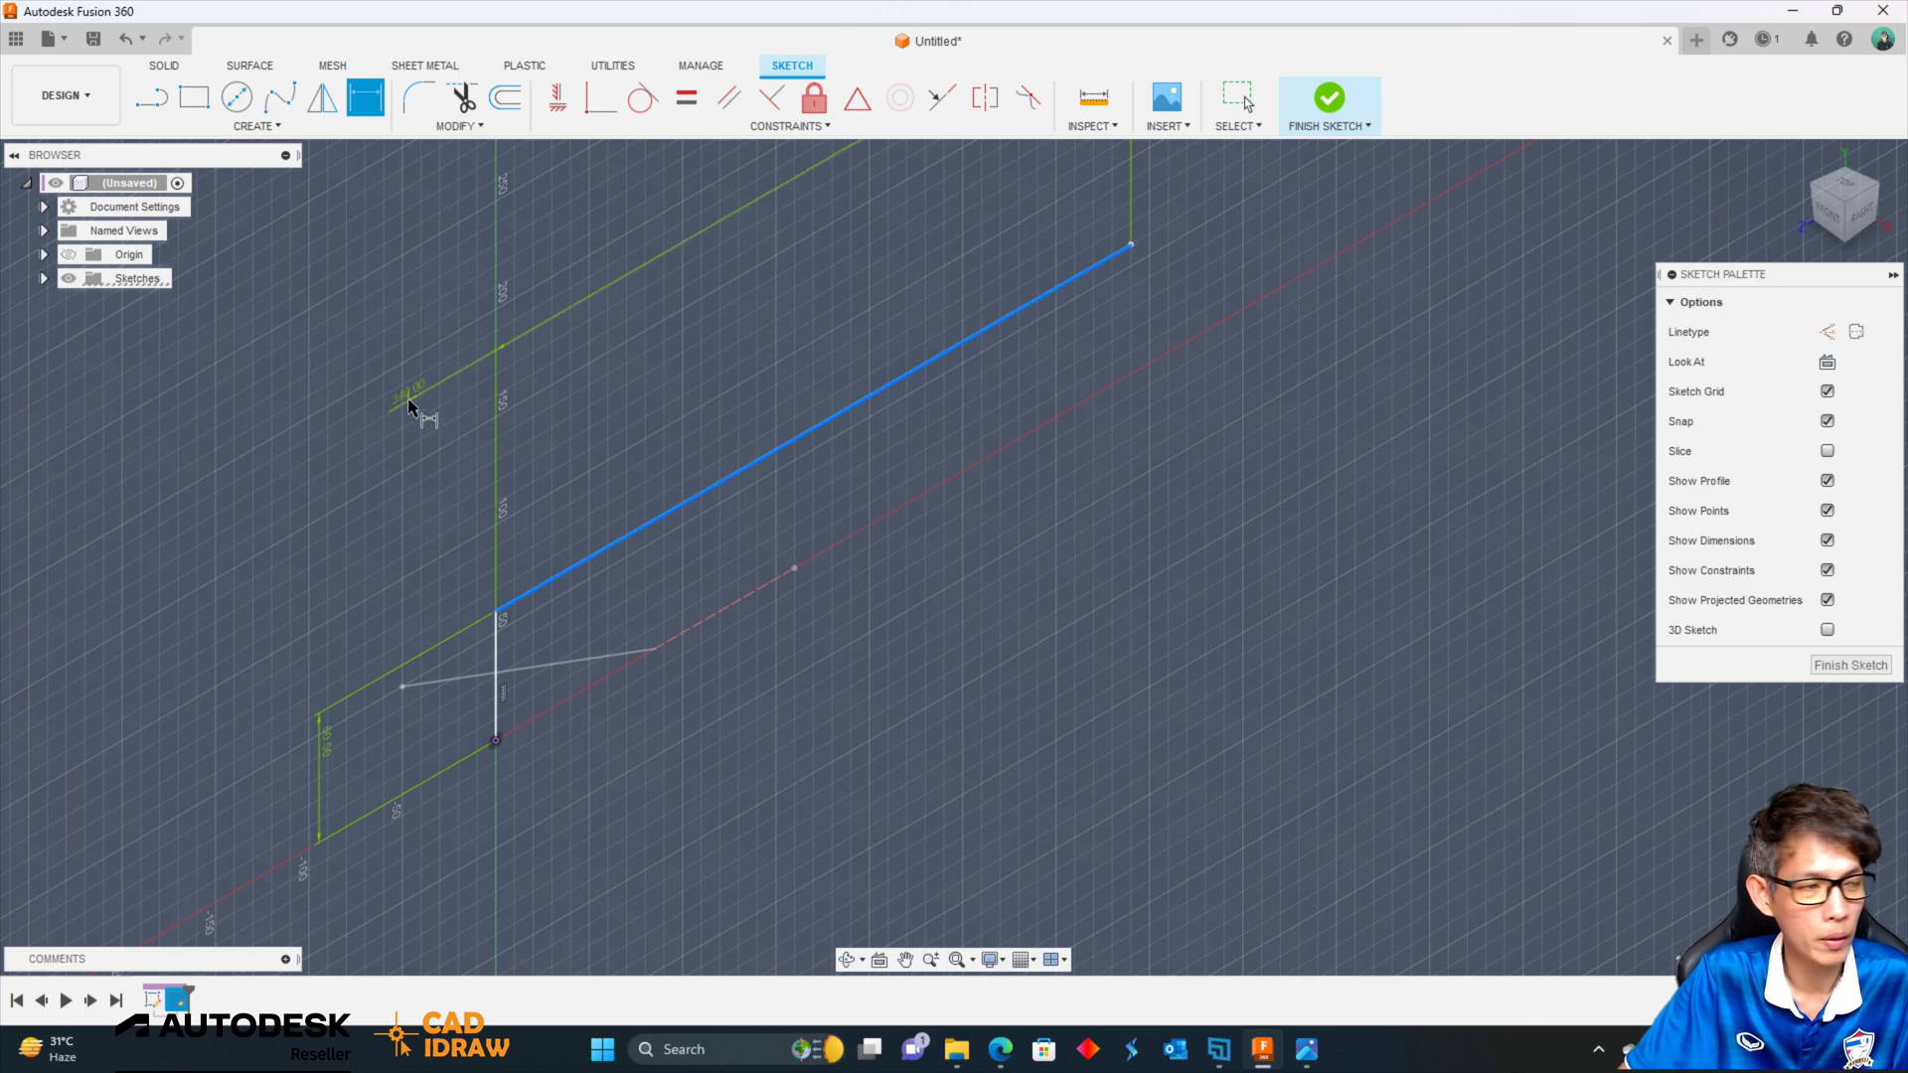
{"action": "left_click", "coordinate": [609, 374]}
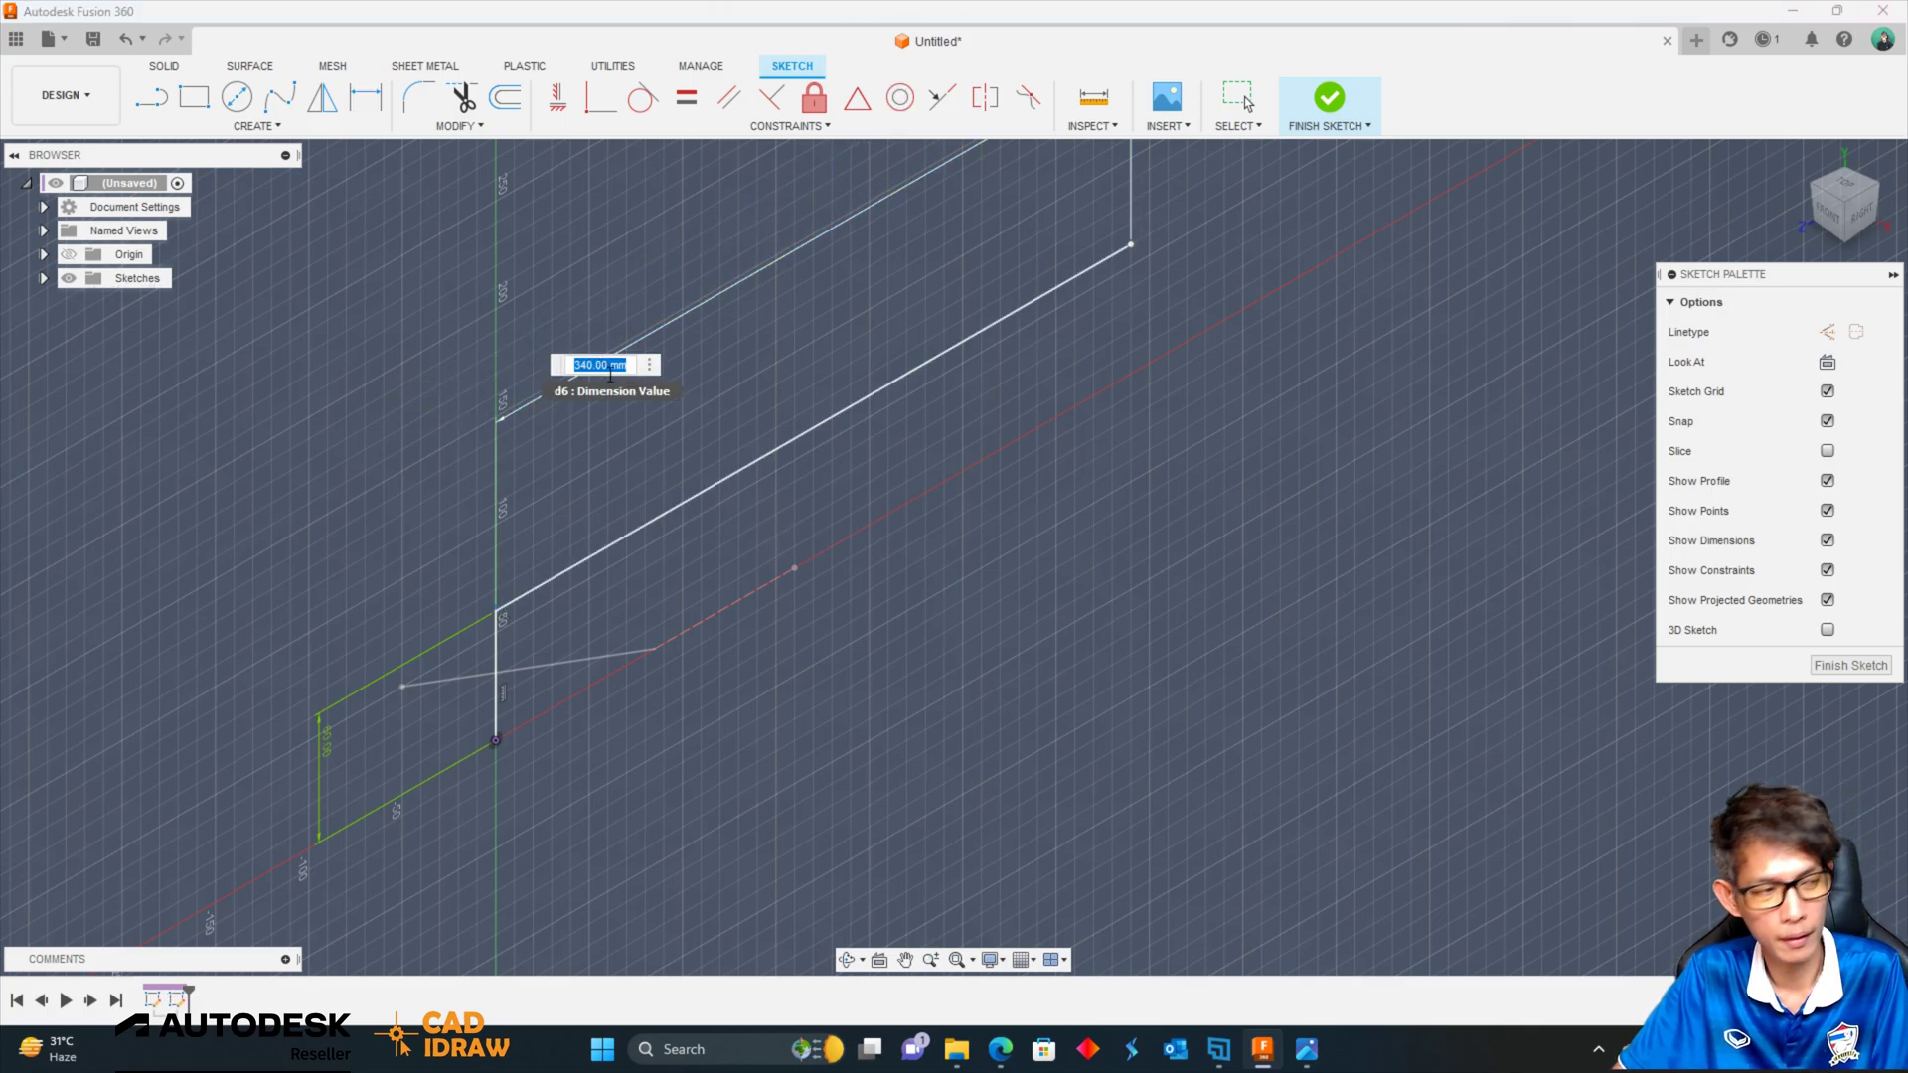
{"action": "type", "text": "180"}
{"action": "key", "text": "Return"}
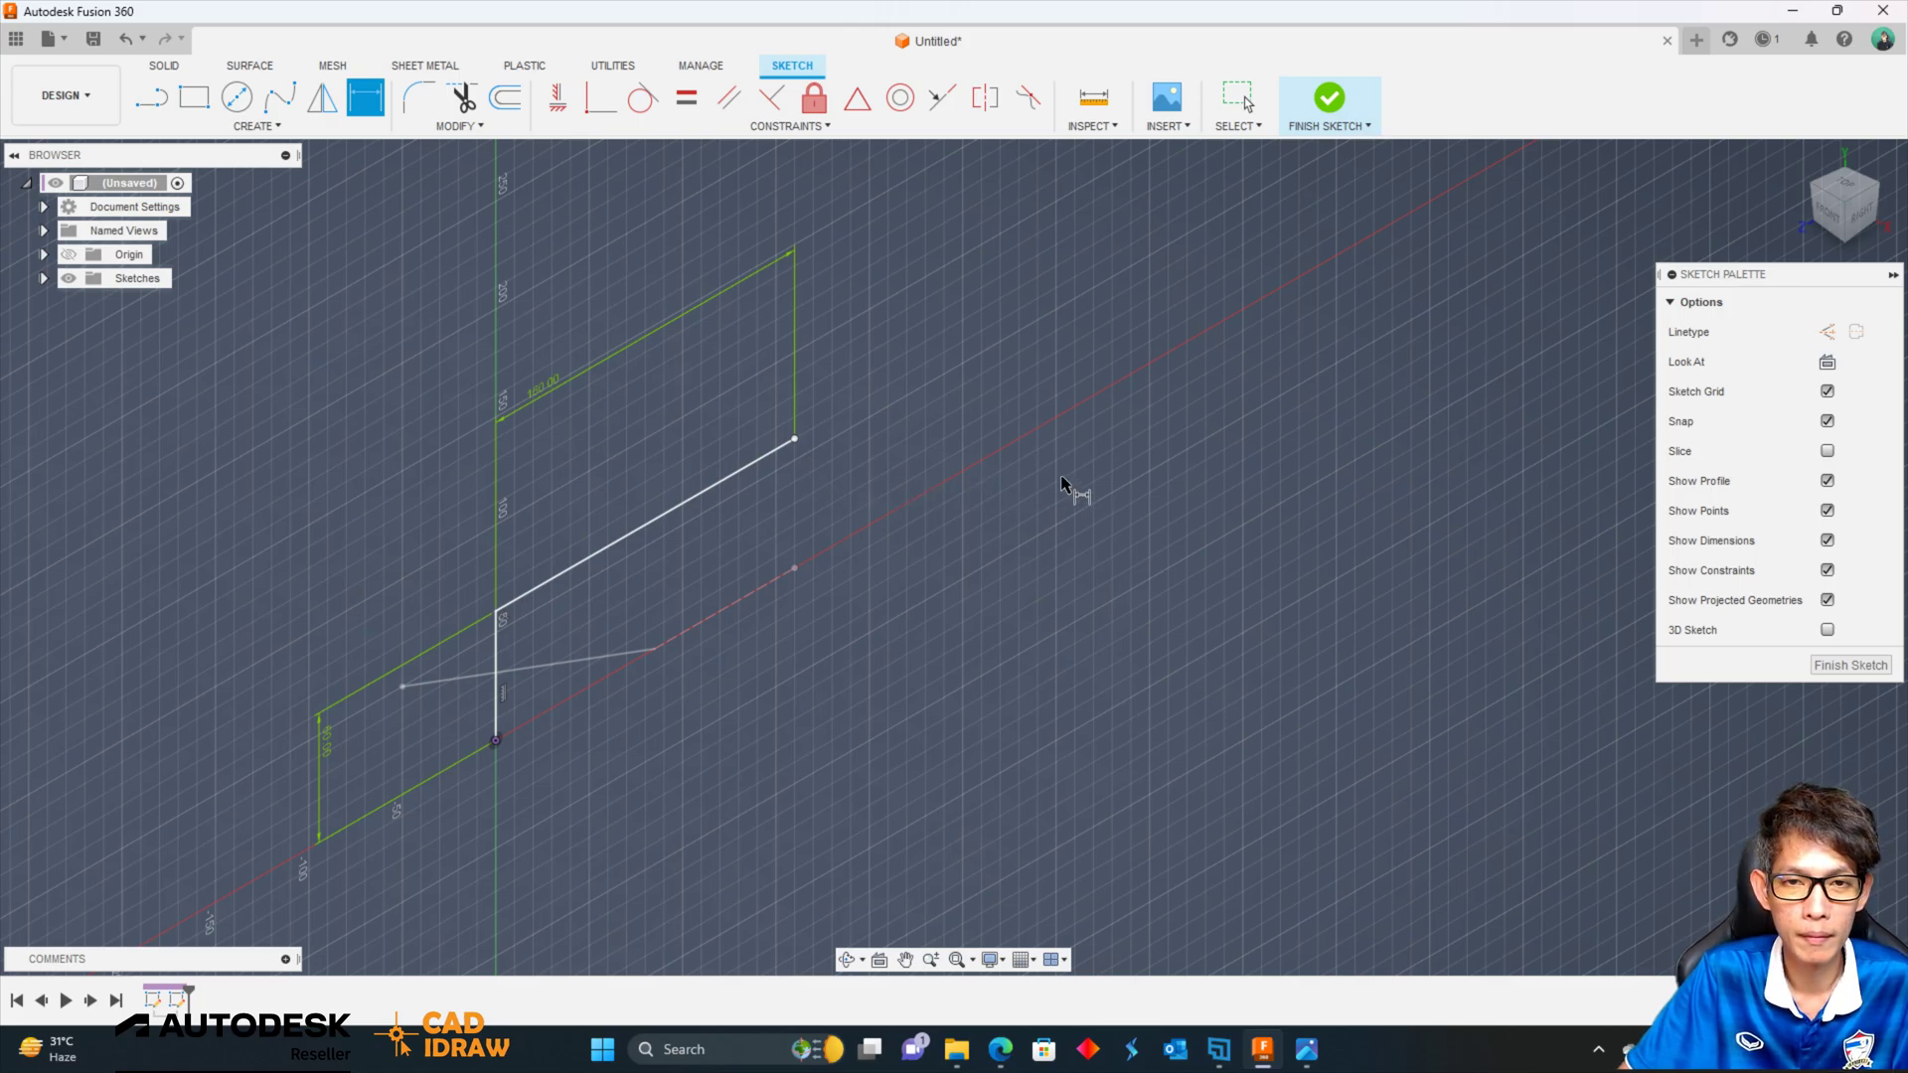
{"action": "scroll", "coordinate": [486, 583], "scroll_direction": "up", "scroll_amount": 4}
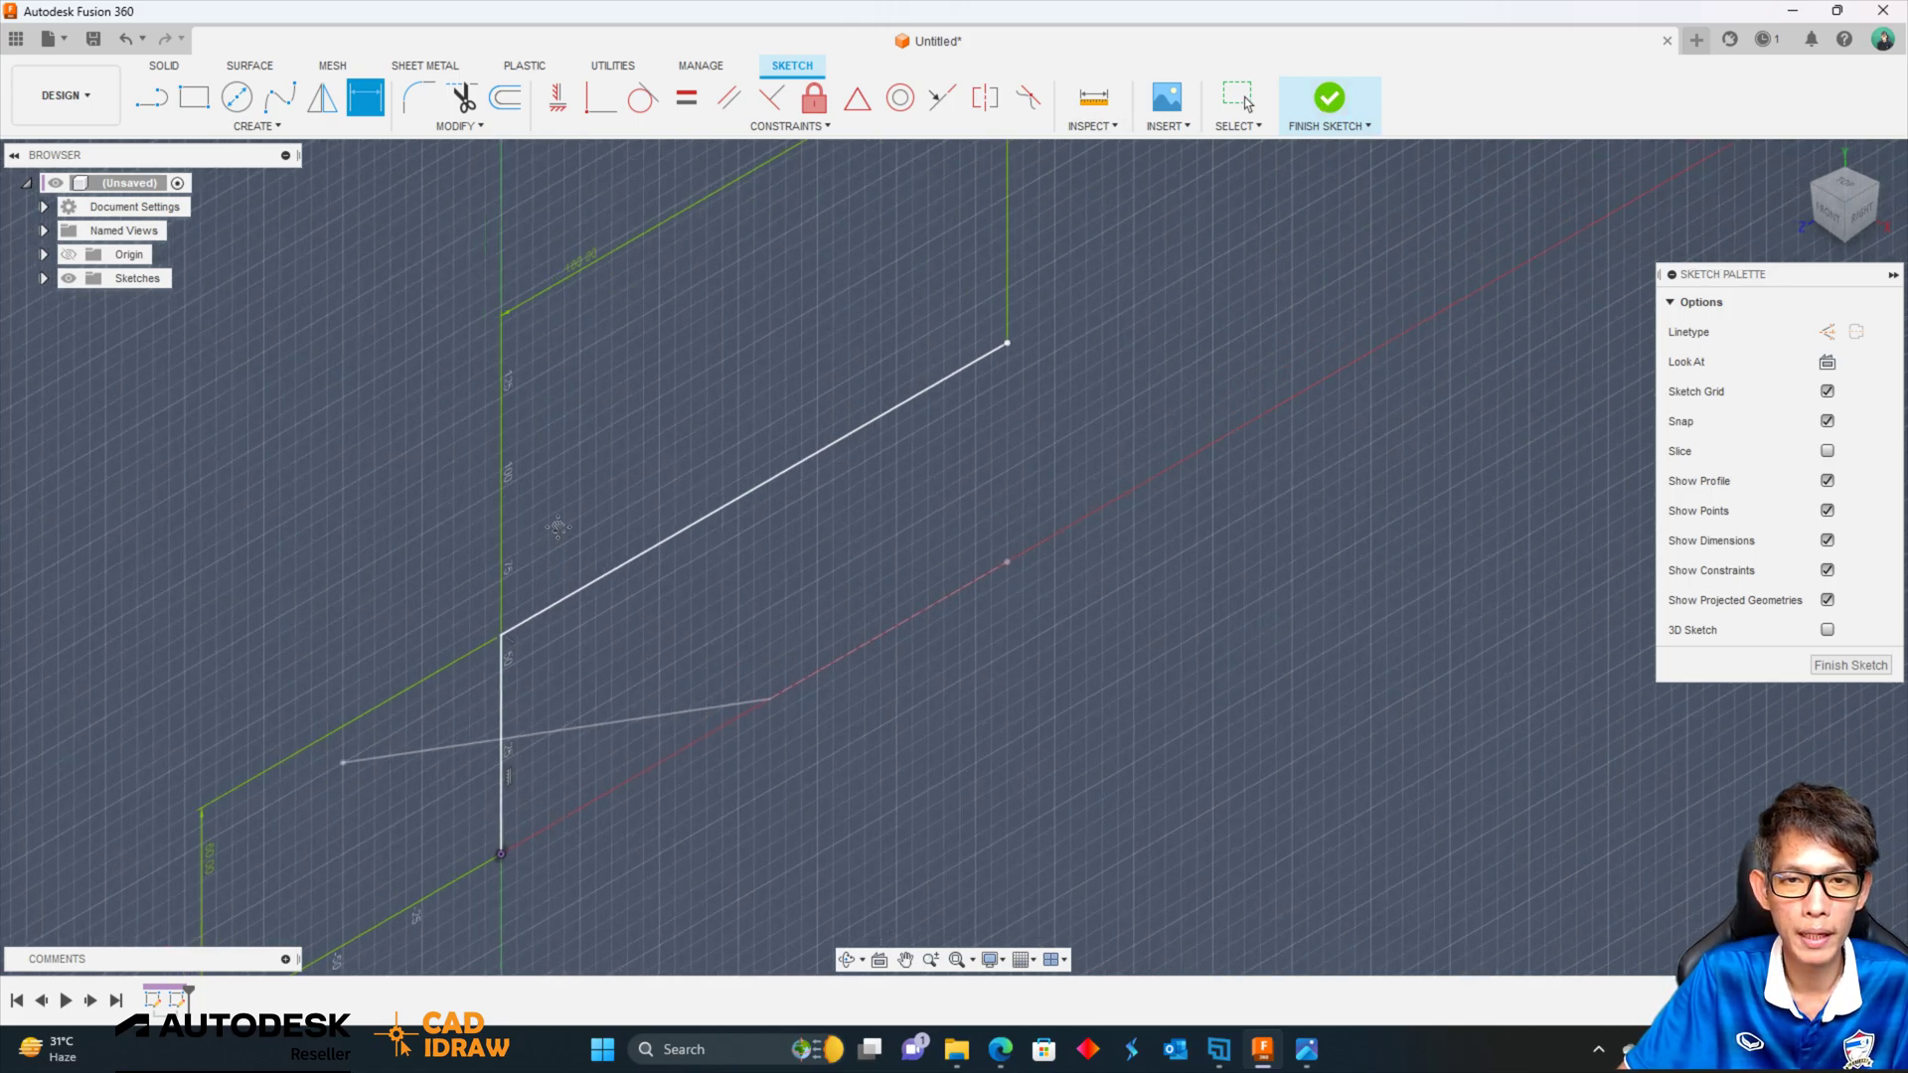
{"action": "middle_click_drag", "start_coordinate": [977, 631], "coordinate": [1121, 504]}
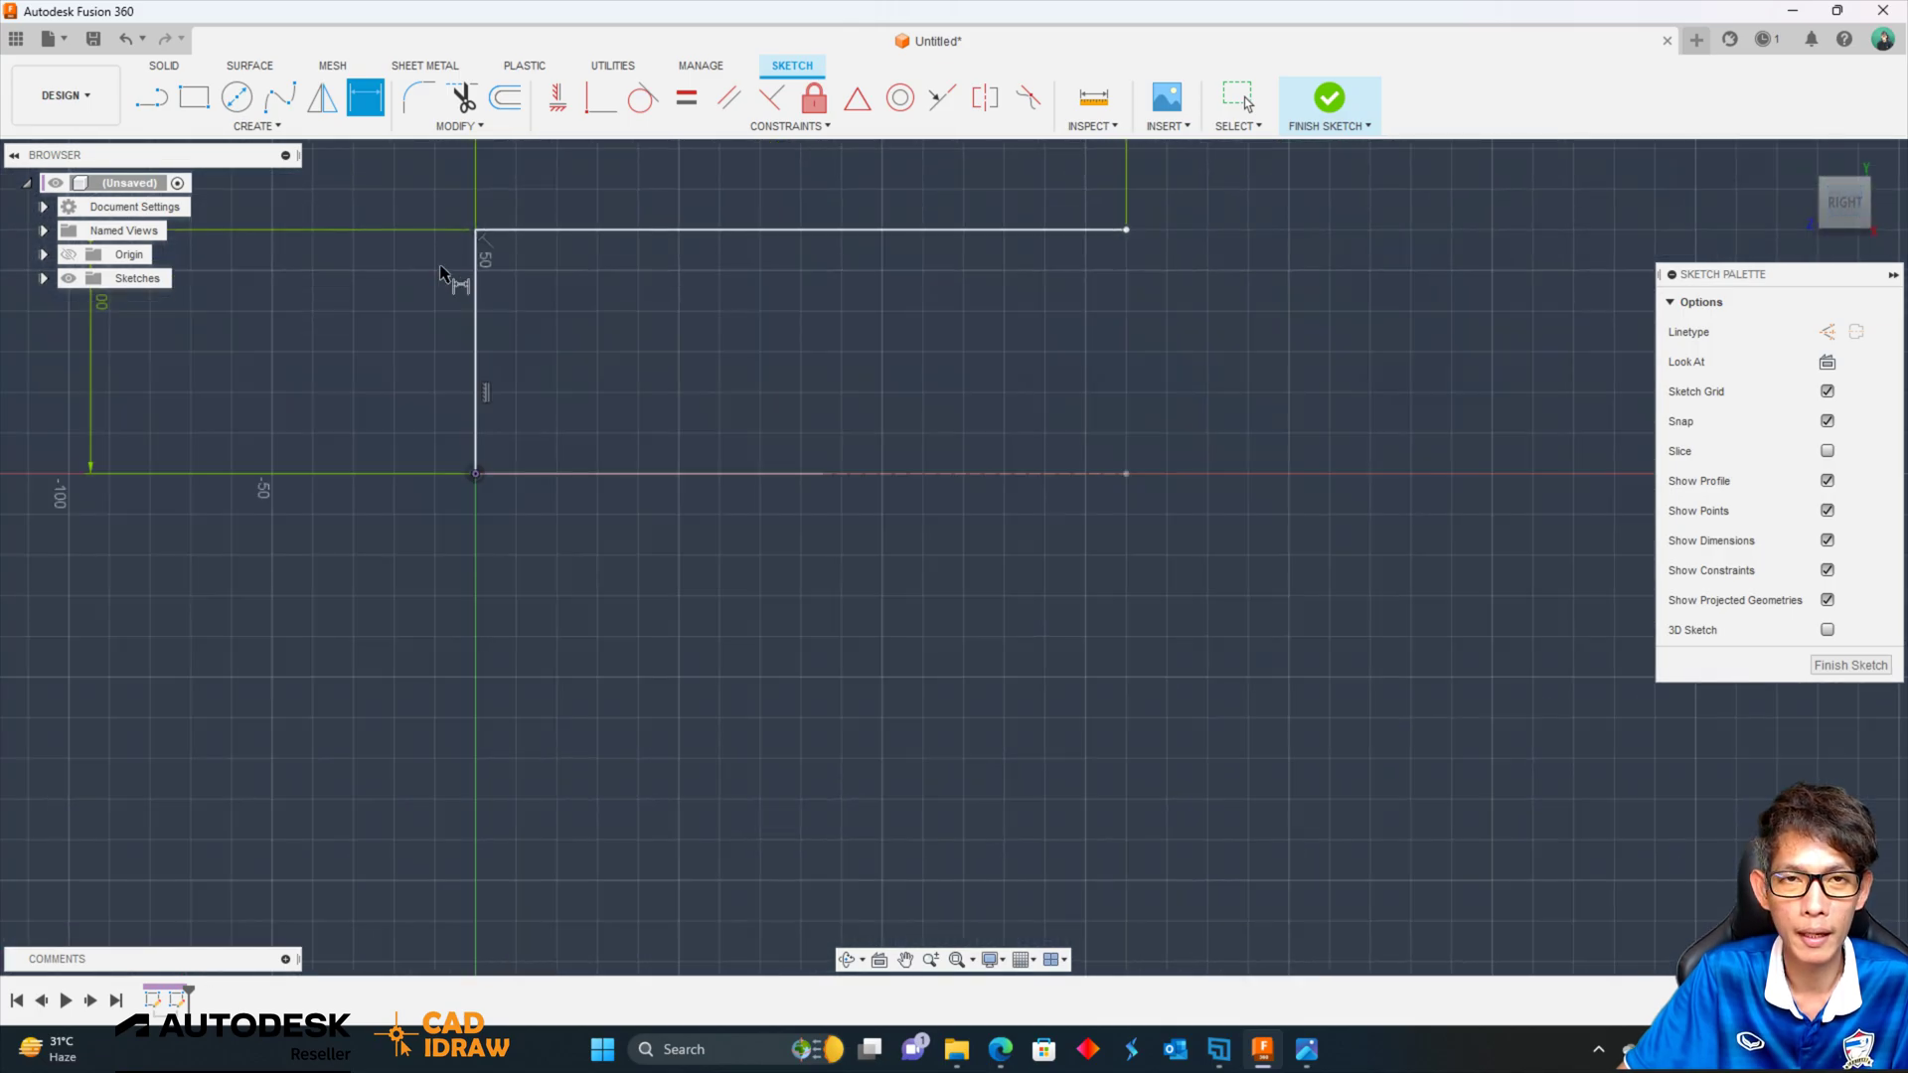
Fillet the vertical-to-top line corner at 35 mm radius and finish the sketch.
{"action": "left_click", "coordinate": [423, 94]}
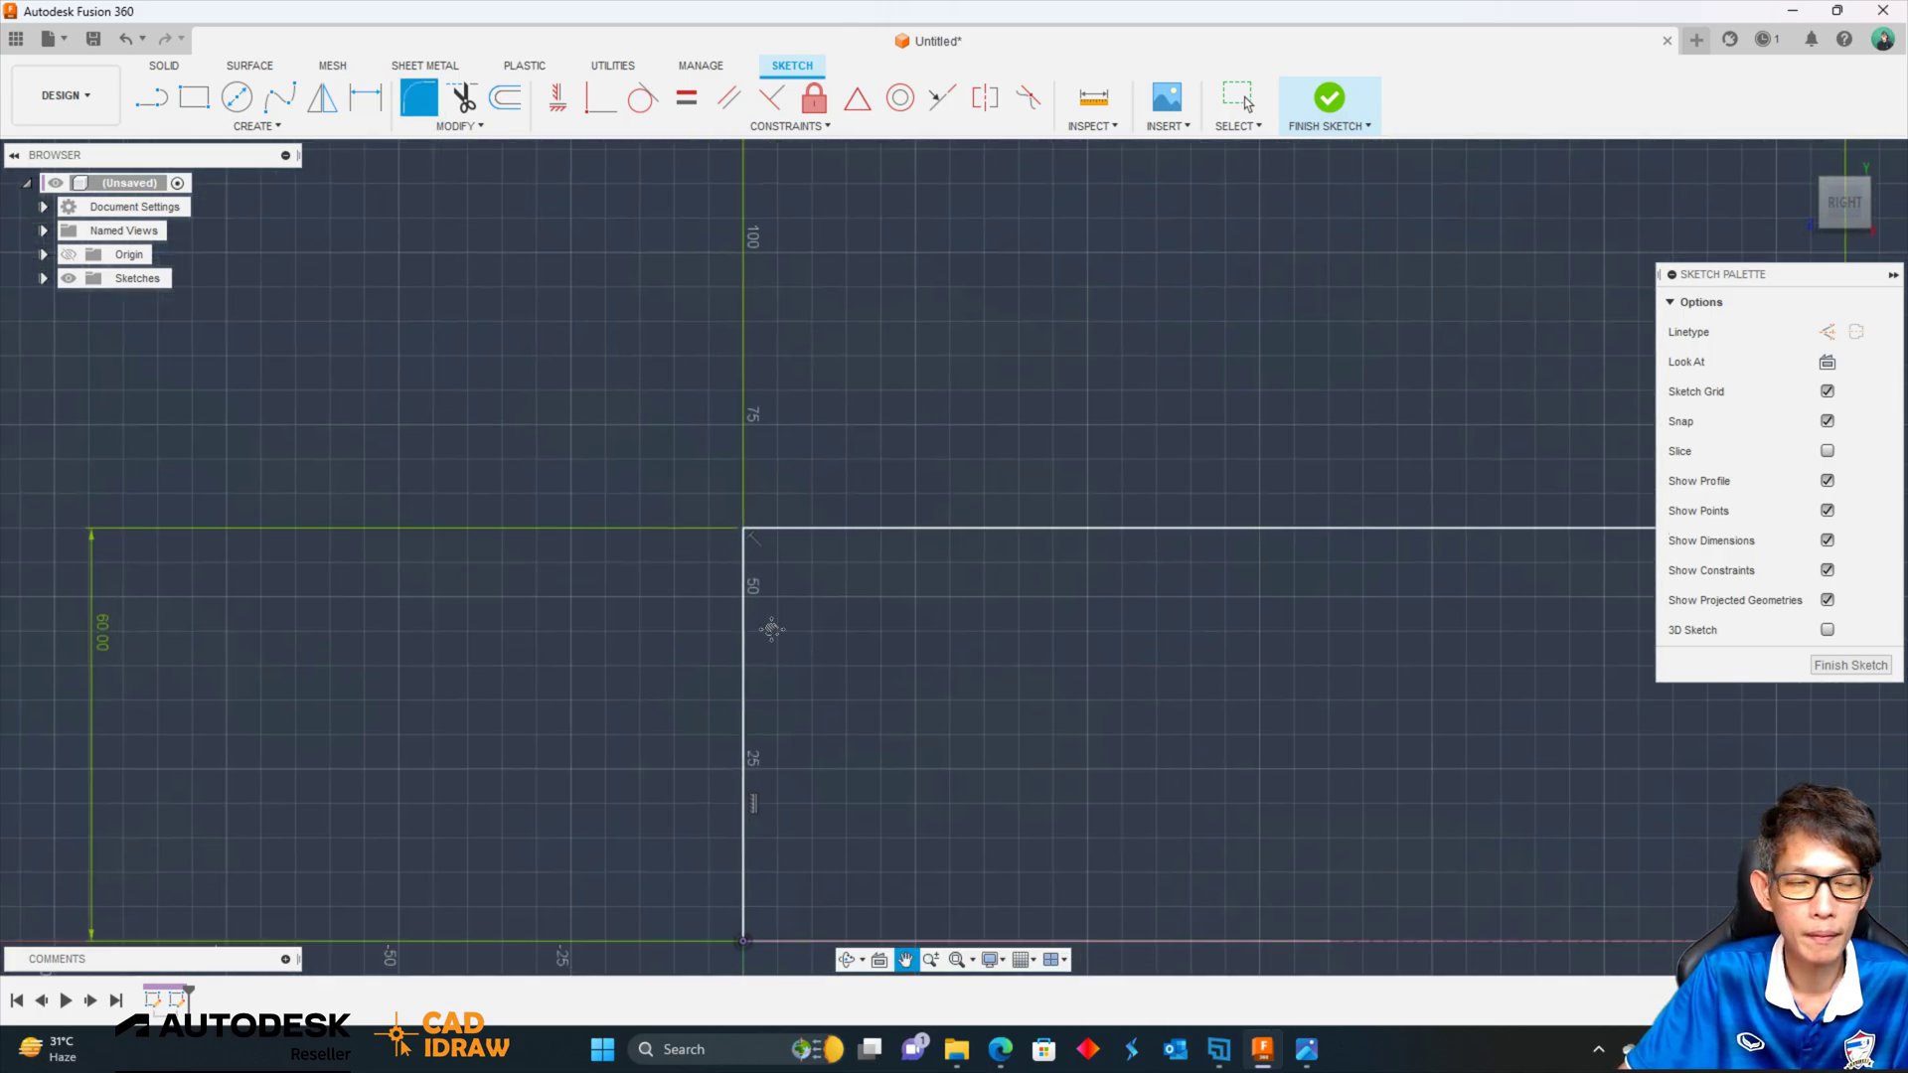
{"action": "middle_click_drag", "start_coordinate": [785, 653], "coordinate": [510, 477]}
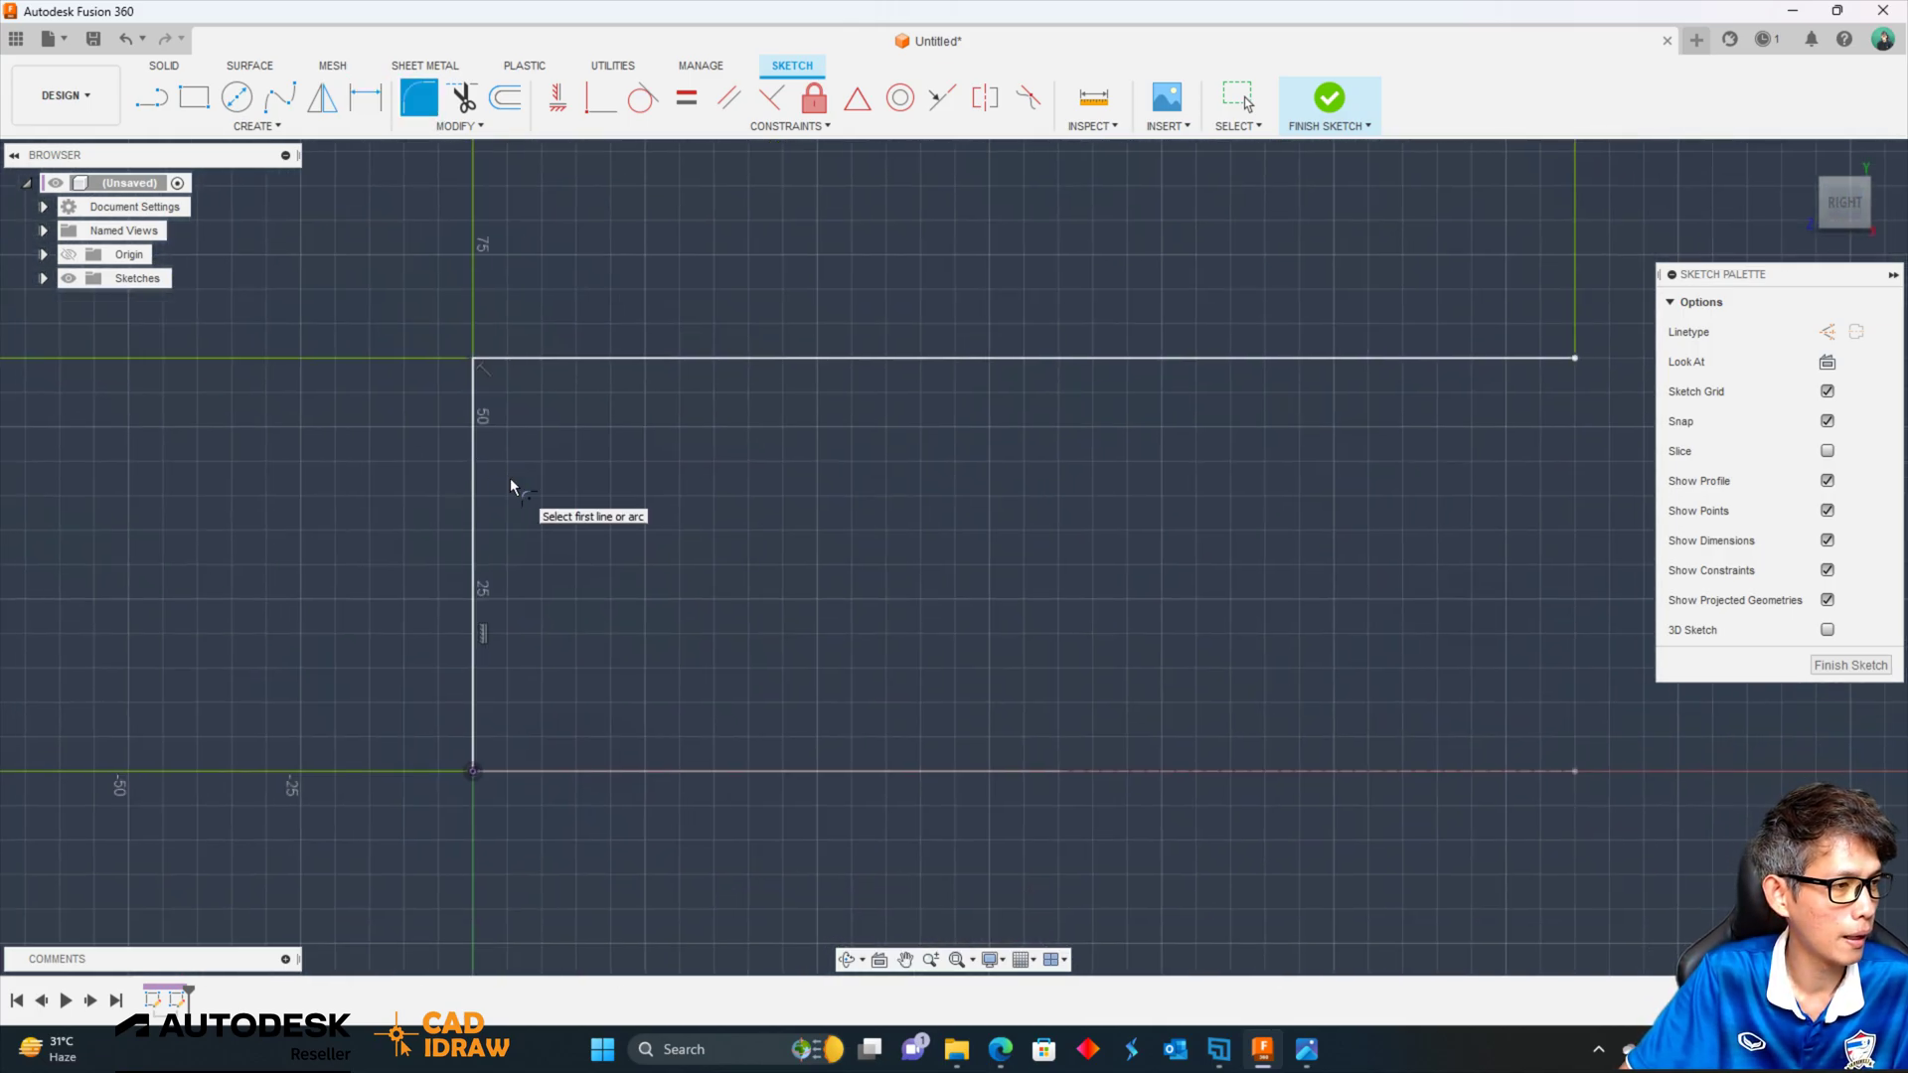
{"action": "left_click", "coordinate": [479, 408]}
{"action": "left_click", "coordinate": [557, 356]}
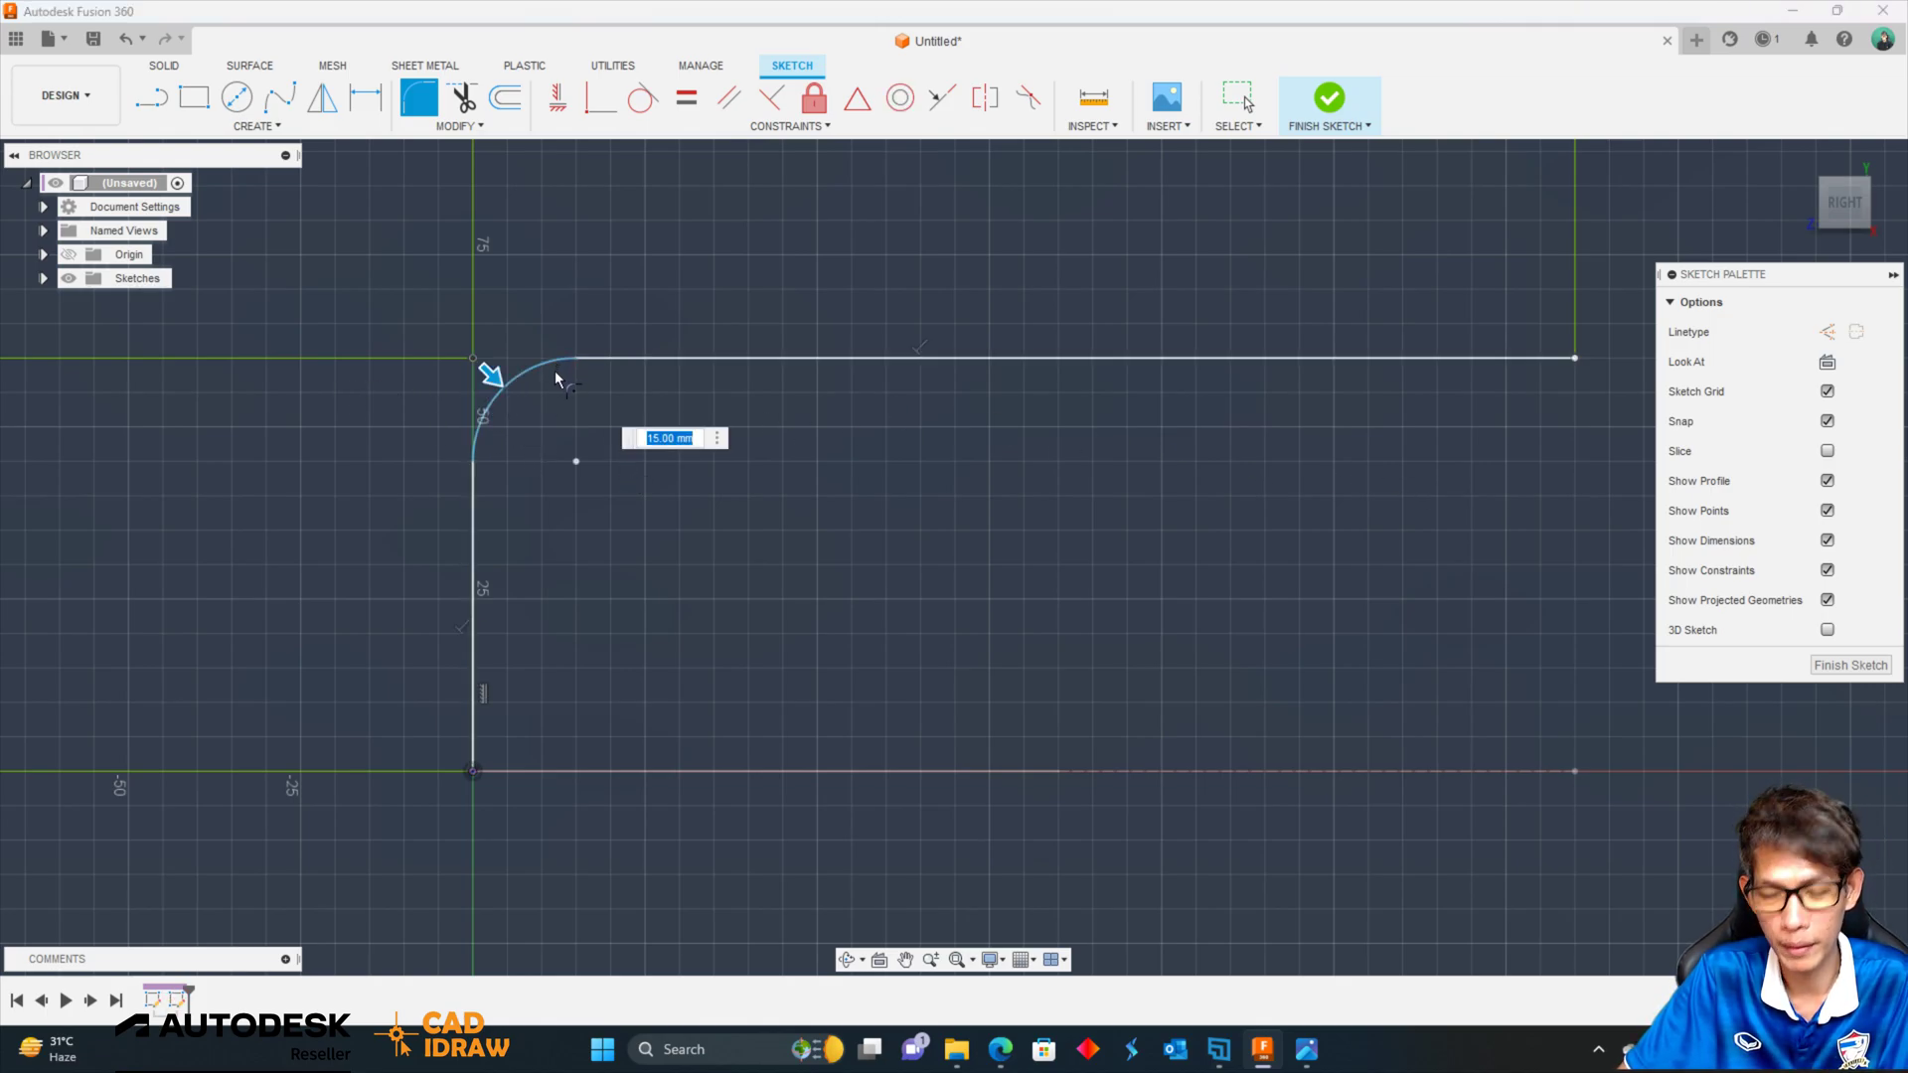
{"action": "type", "text": "35"}
{"action": "key", "text": "Return"}
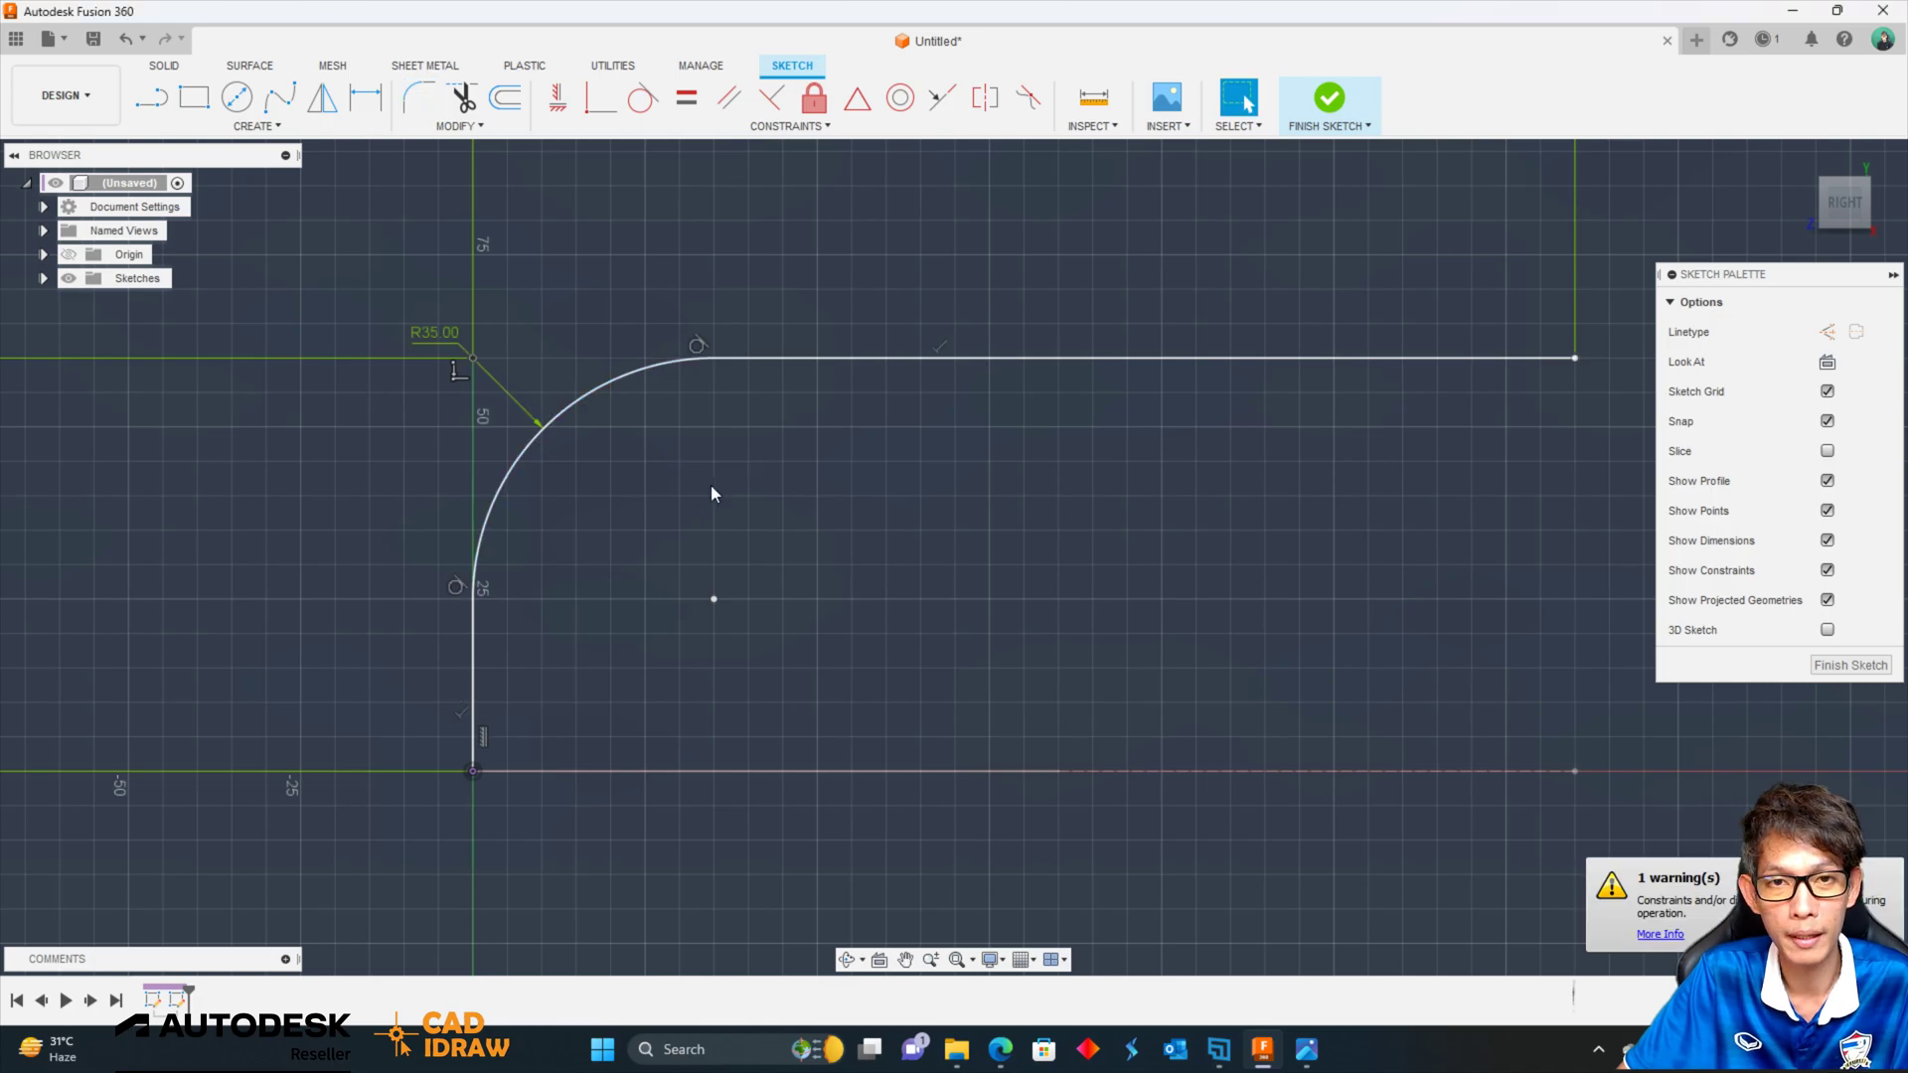
{"action": "scroll", "coordinate": [1447, 341], "scroll_direction": "down", "scroll_amount": 2}
{"action": "scroll", "coordinate": [1364, 437], "scroll_direction": "down", "scroll_amount": 2}
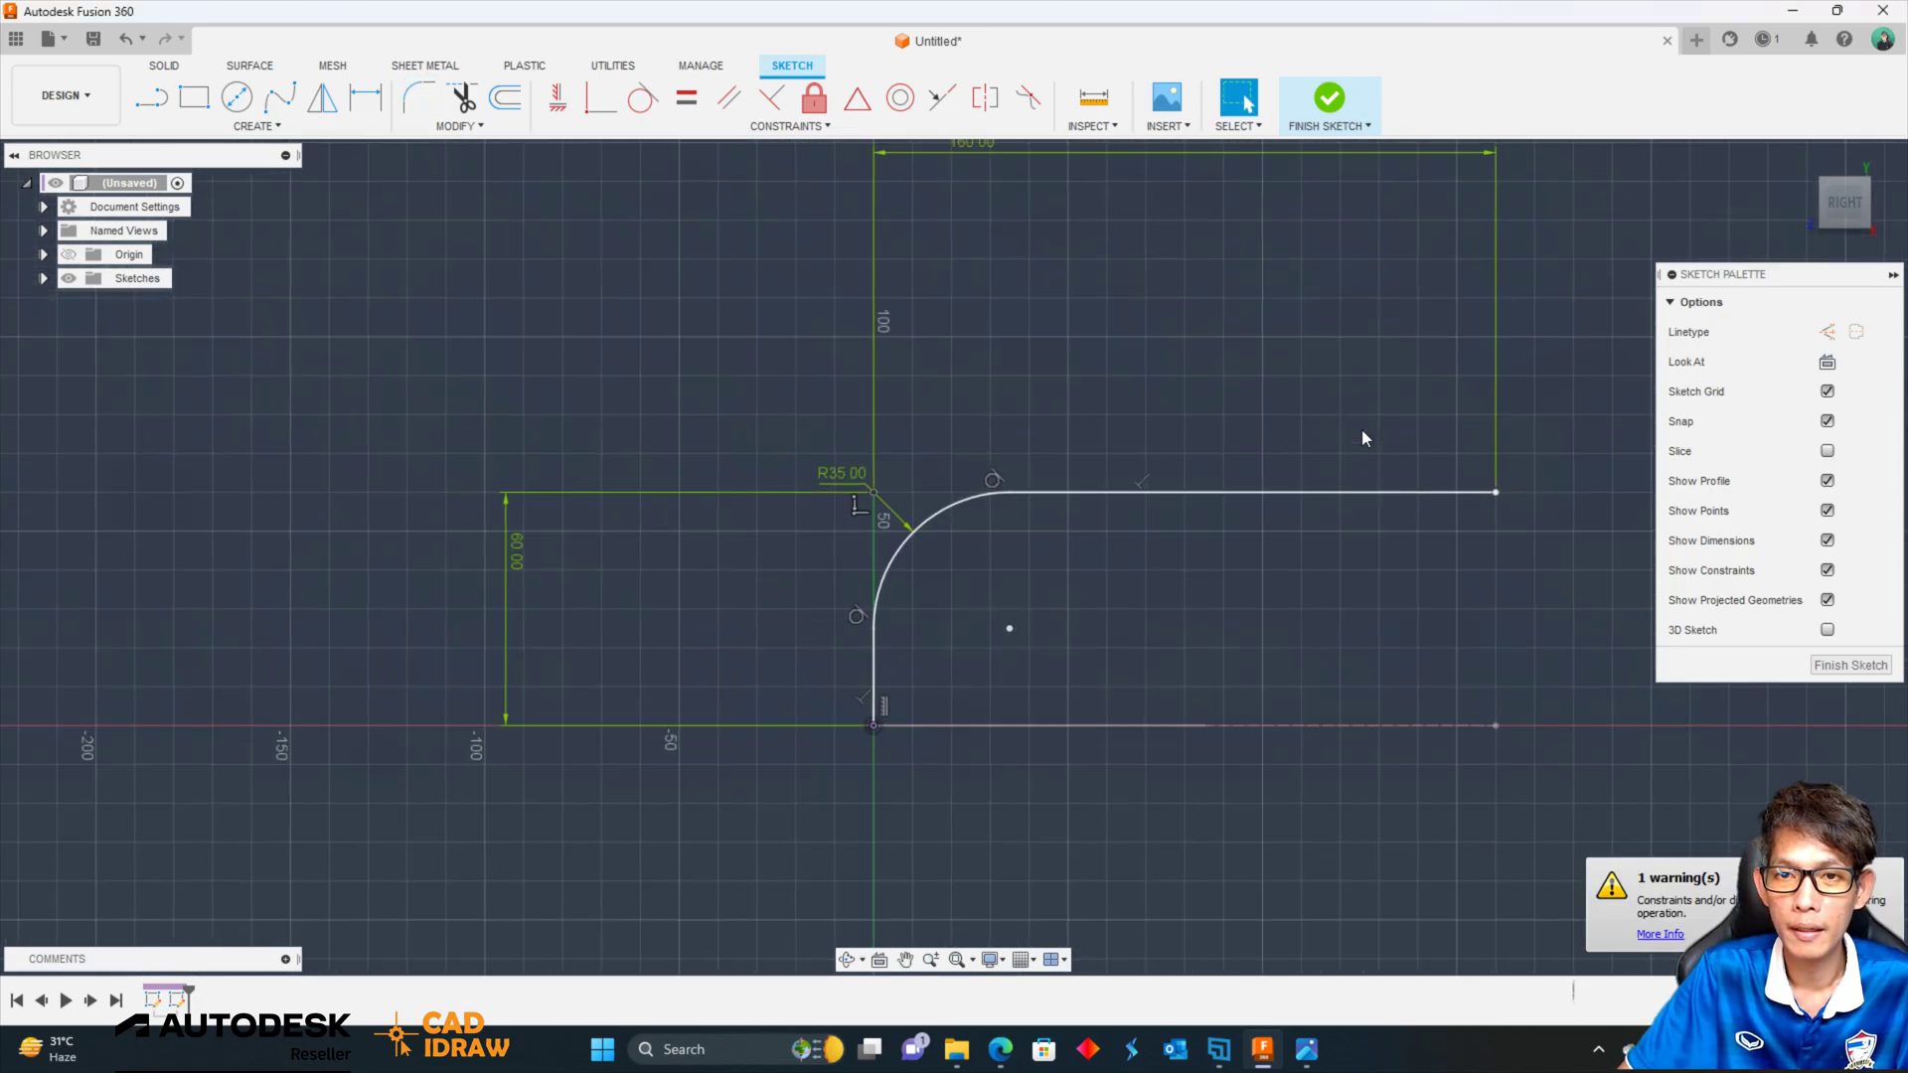
{"action": "left_click", "coordinate": [1324, 103]}
{"action": "mouse_move", "coordinate": [1061, 485]}
{"action": "middle_mouse_down", "text": "shift"}
{"action": "mouse_move", "coordinate": [1105, 483]}
{"action": "mouse_move", "coordinate": [996, 475]}
{"action": "mouse_move", "coordinate": [801, 411]}
{"action": "middle_mouse_up", "text": "shift"}
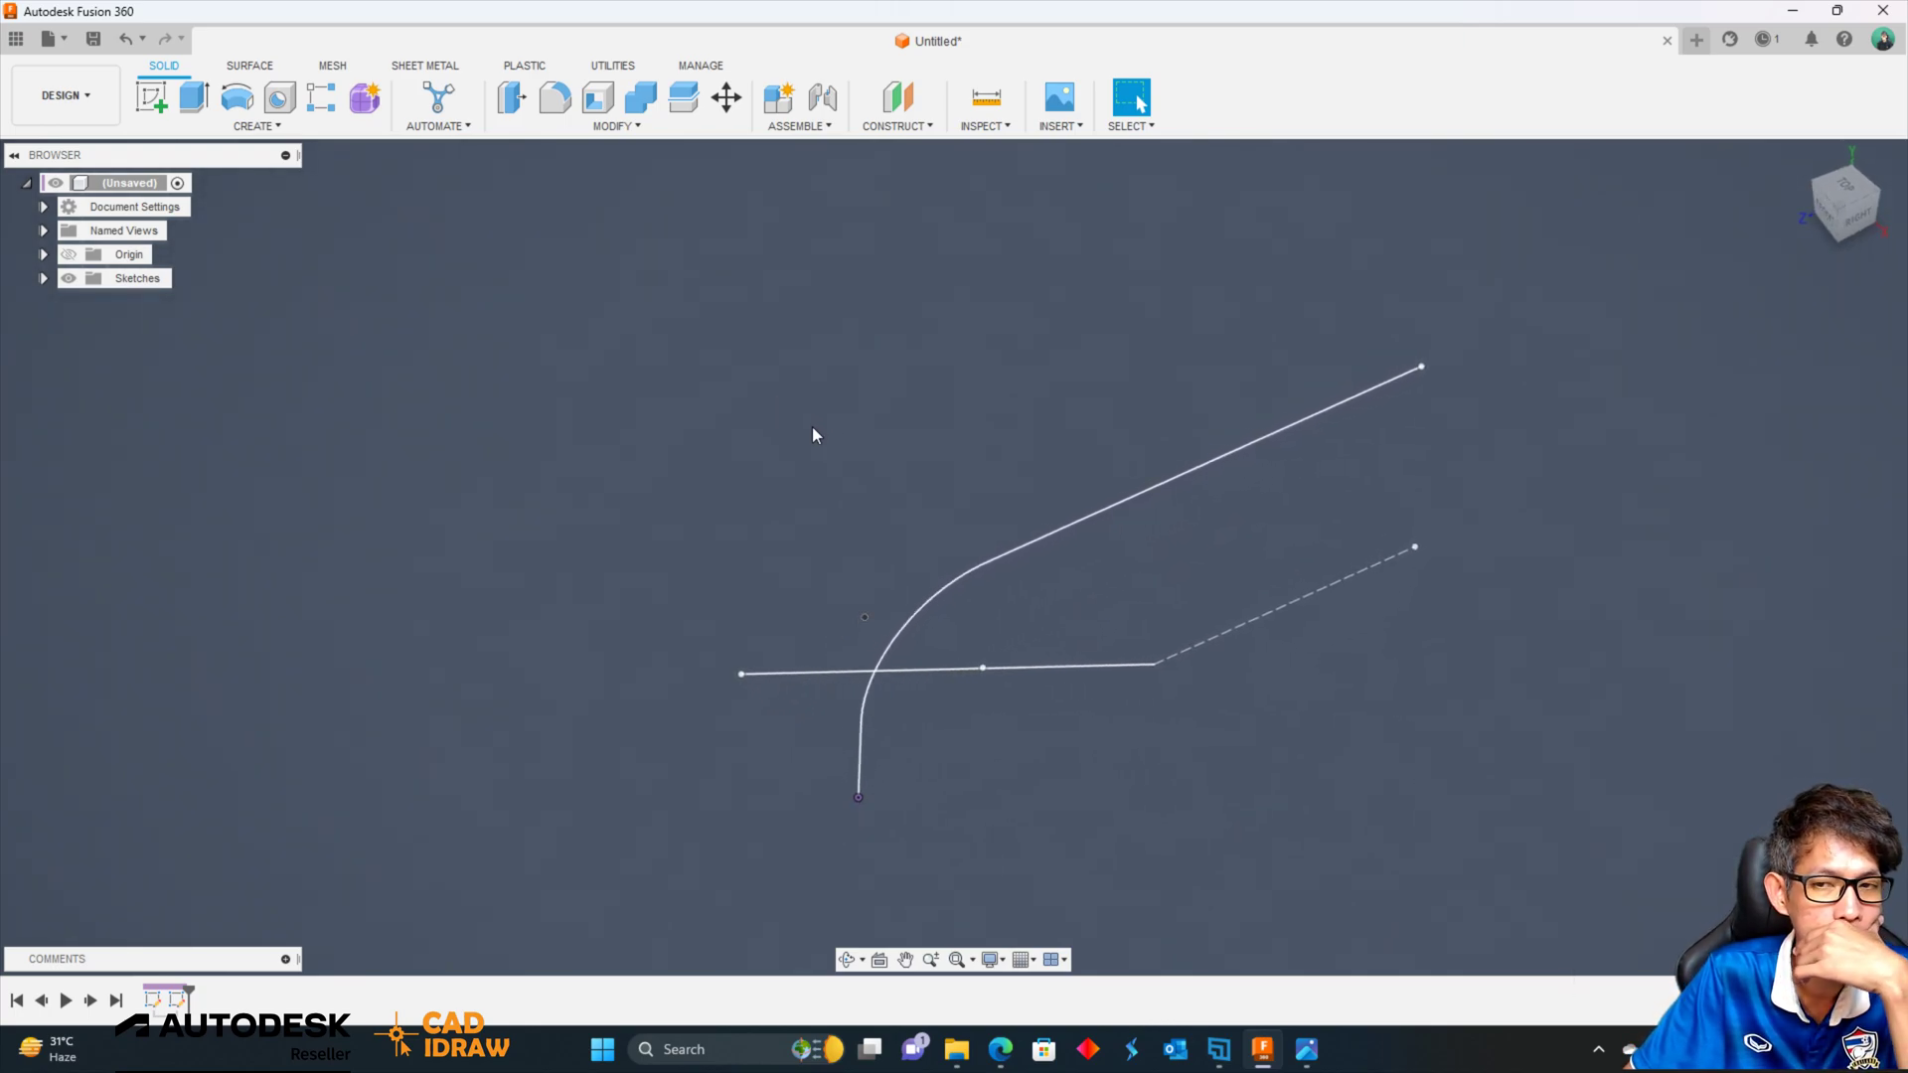
Extrude the filleted curve as a symmetric 100 mm surface.
{"action": "left_click", "coordinate": [194, 96]}
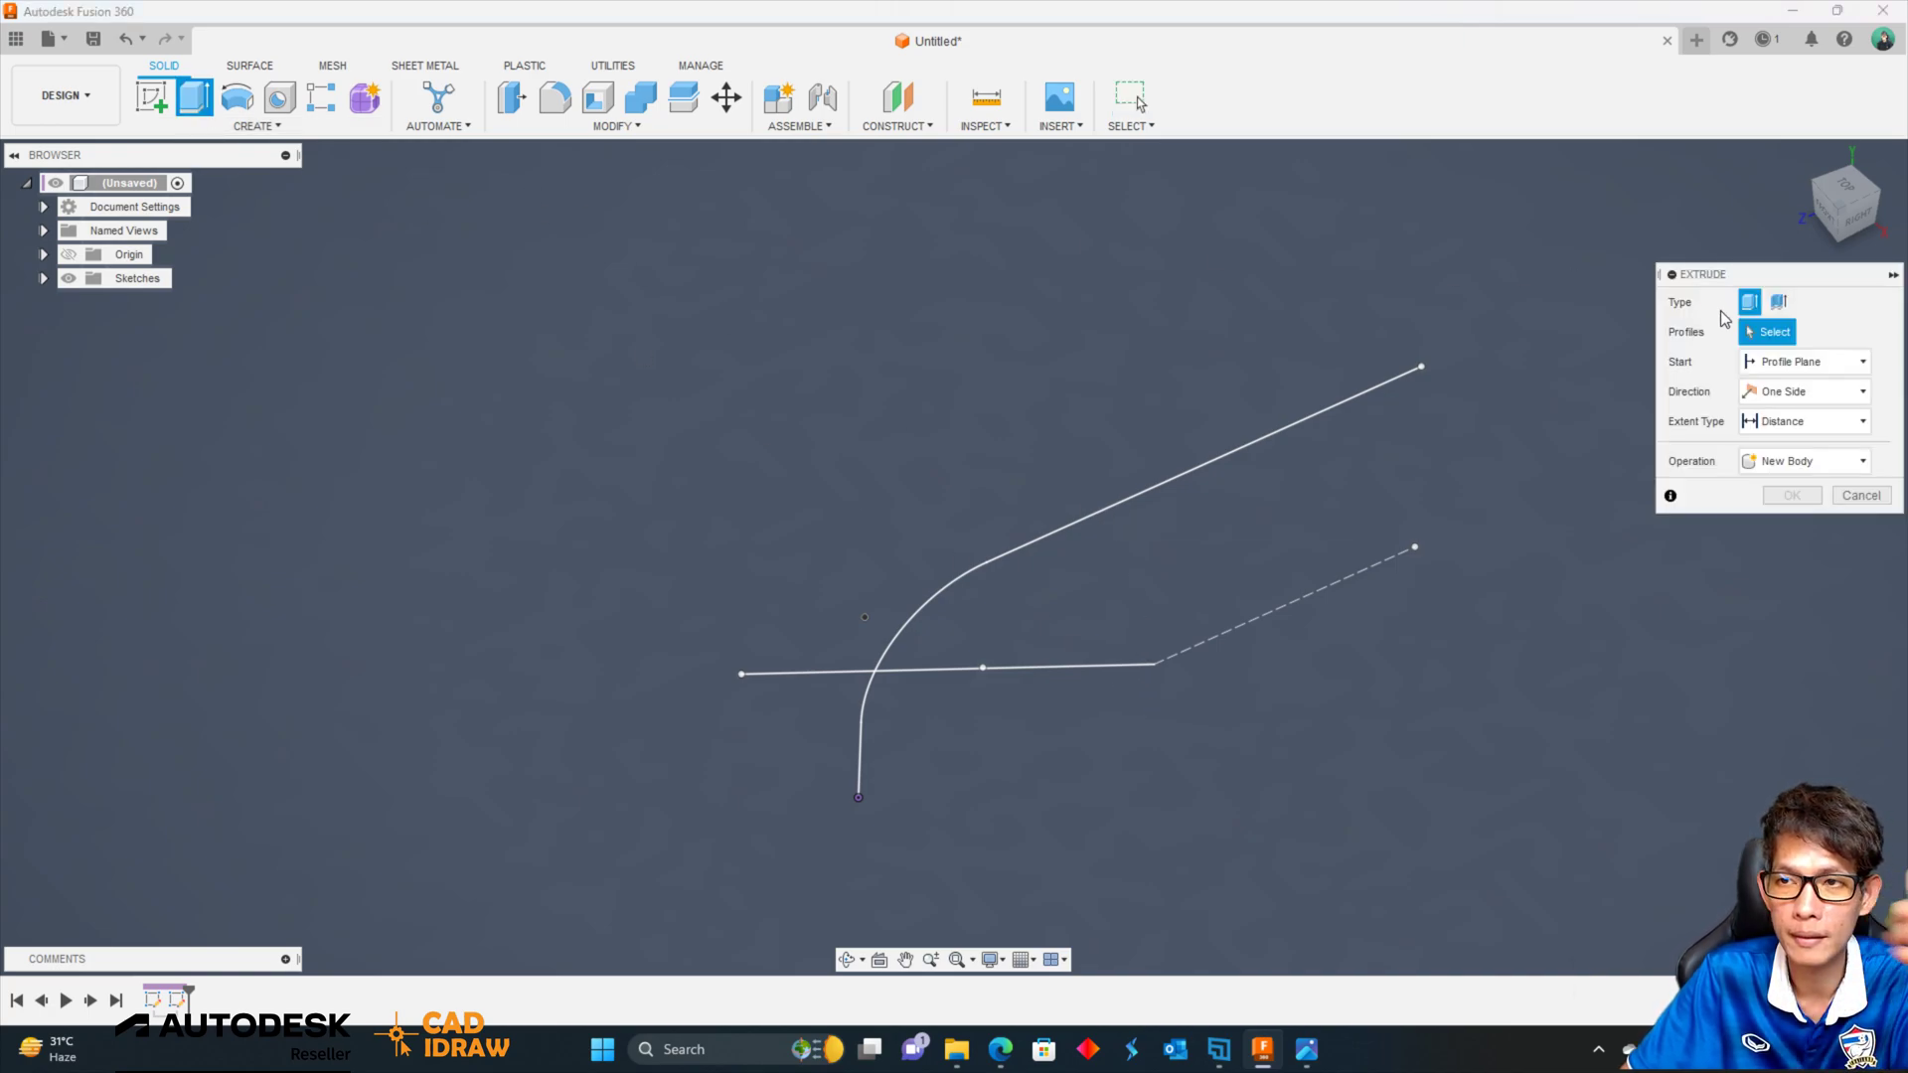
{"action": "left_click", "coordinate": [254, 126]}
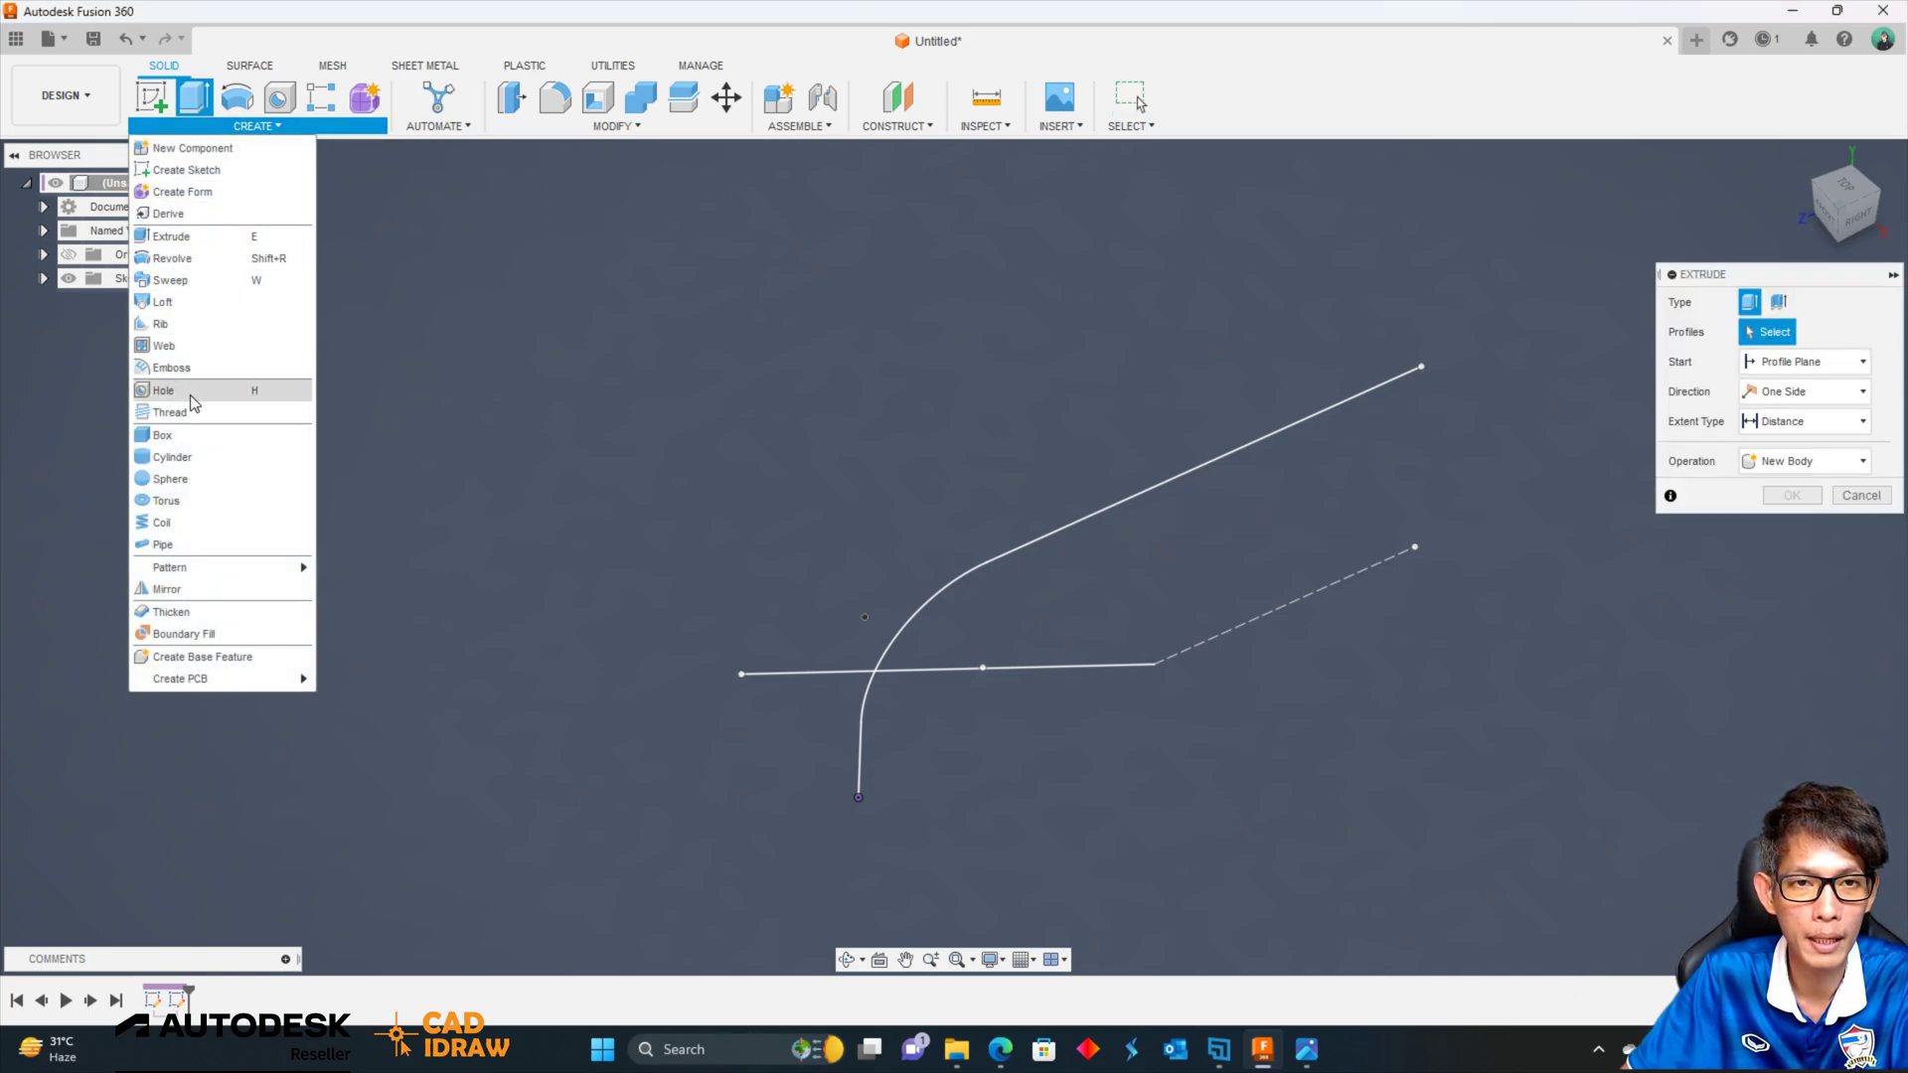
{"action": "left_click", "coordinate": [1861, 495]}
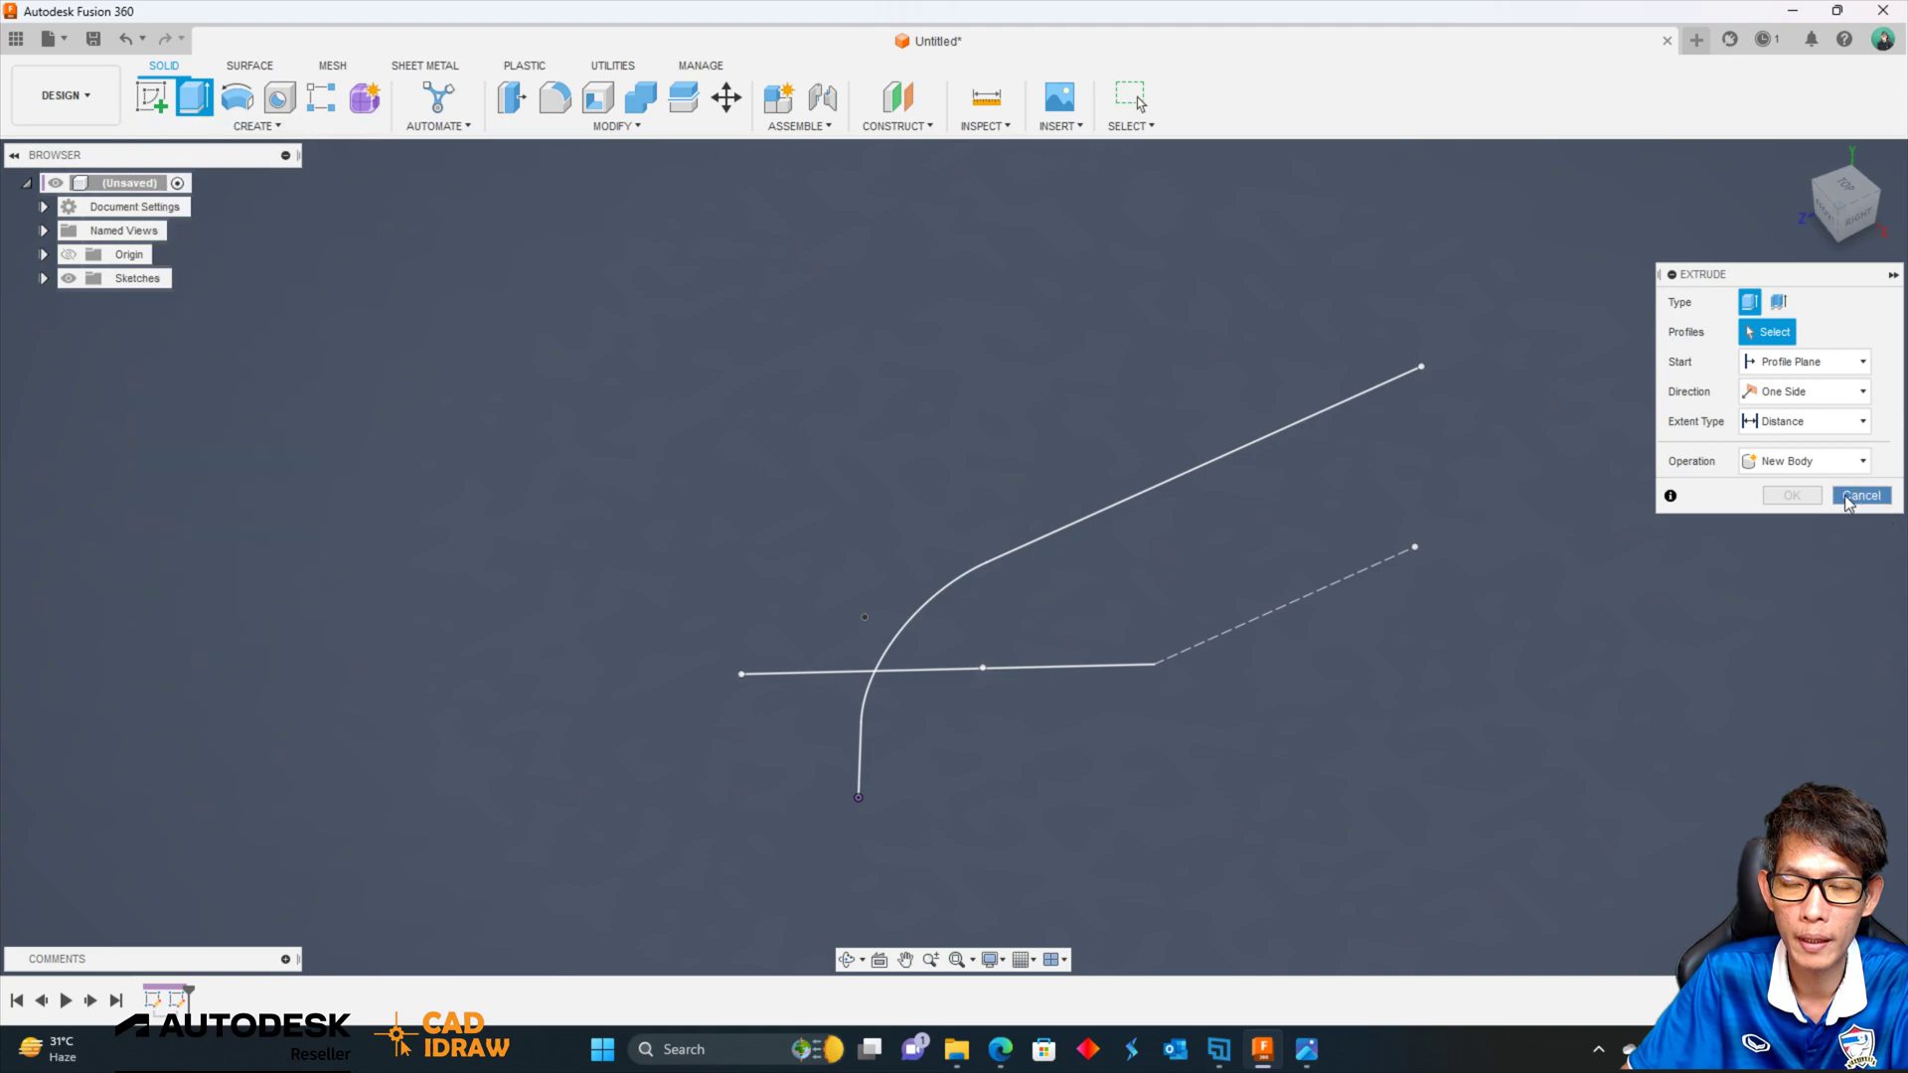
{"action": "left_click", "coordinate": [249, 66]}
{"action": "left_click", "coordinate": [237, 97]}
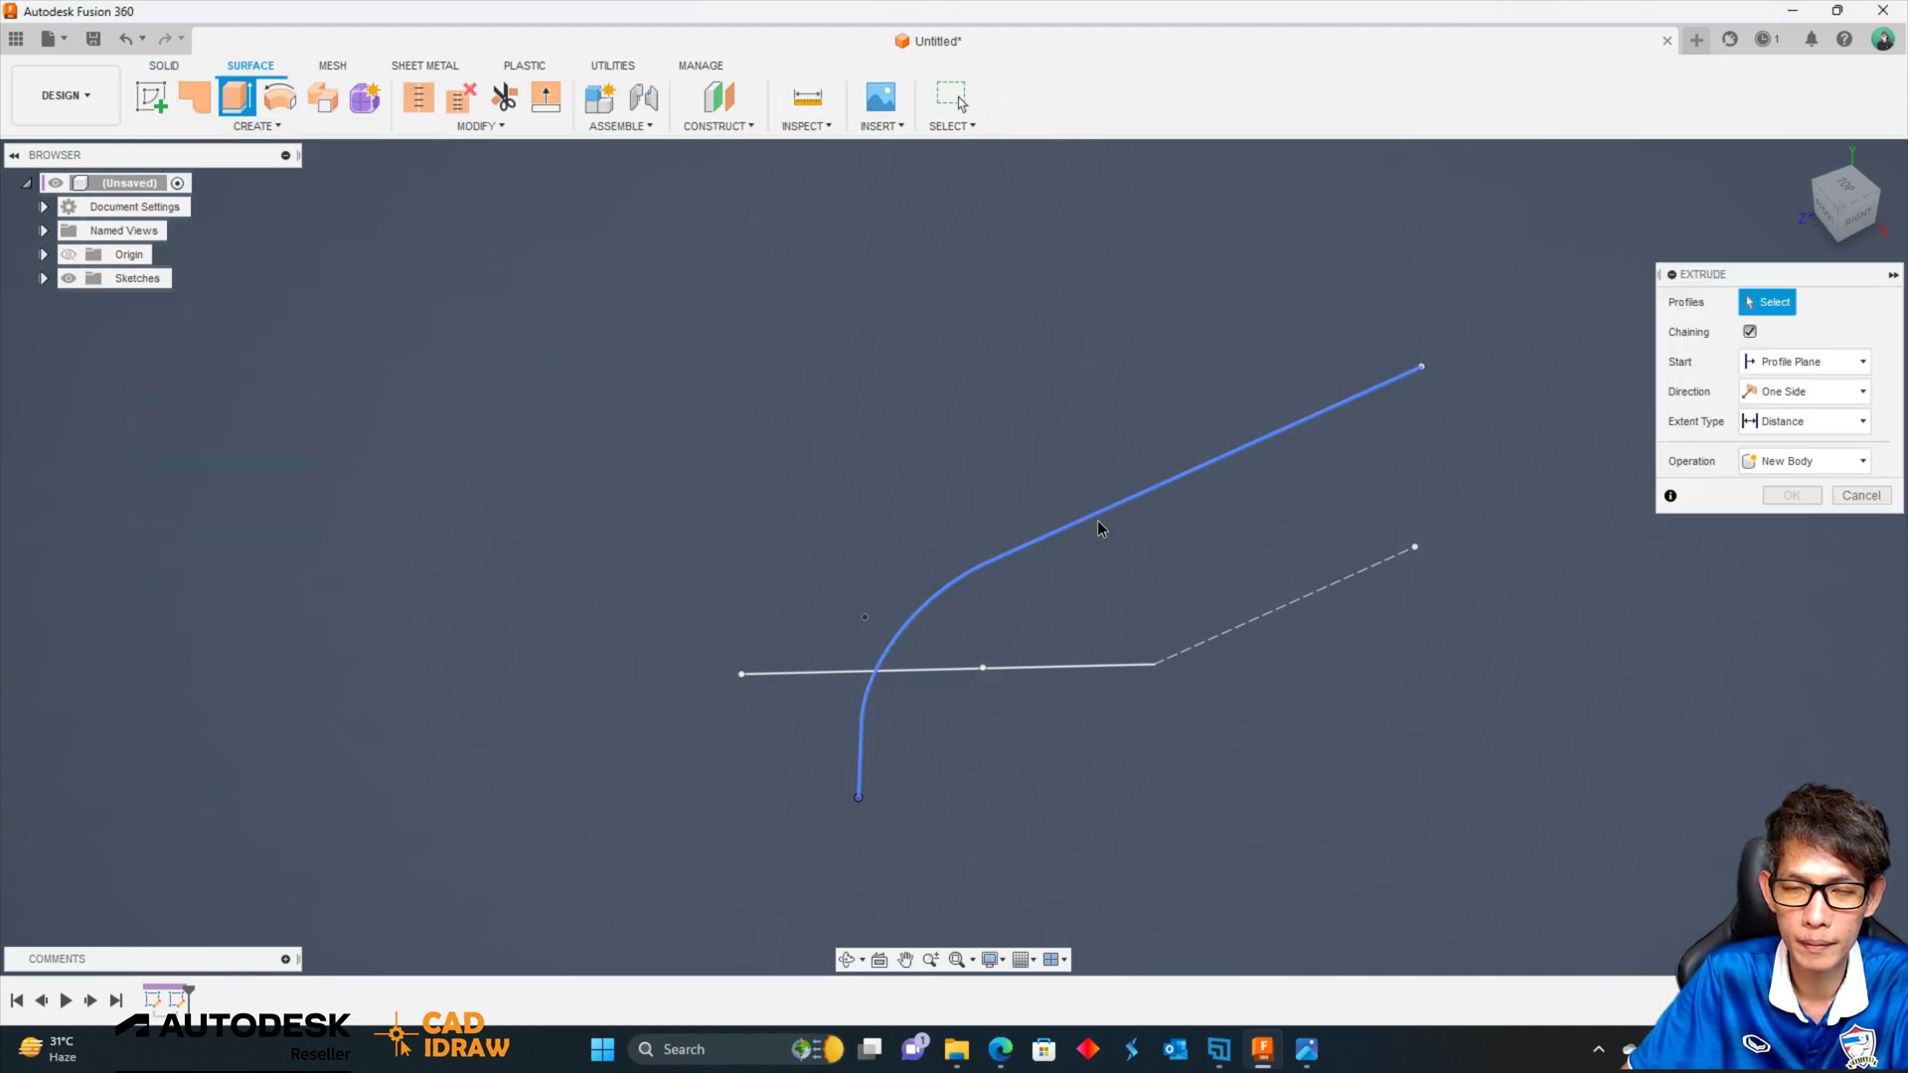
{"action": "left_click", "coordinate": [1099, 528]}
{"action": "key", "text": "F6"}
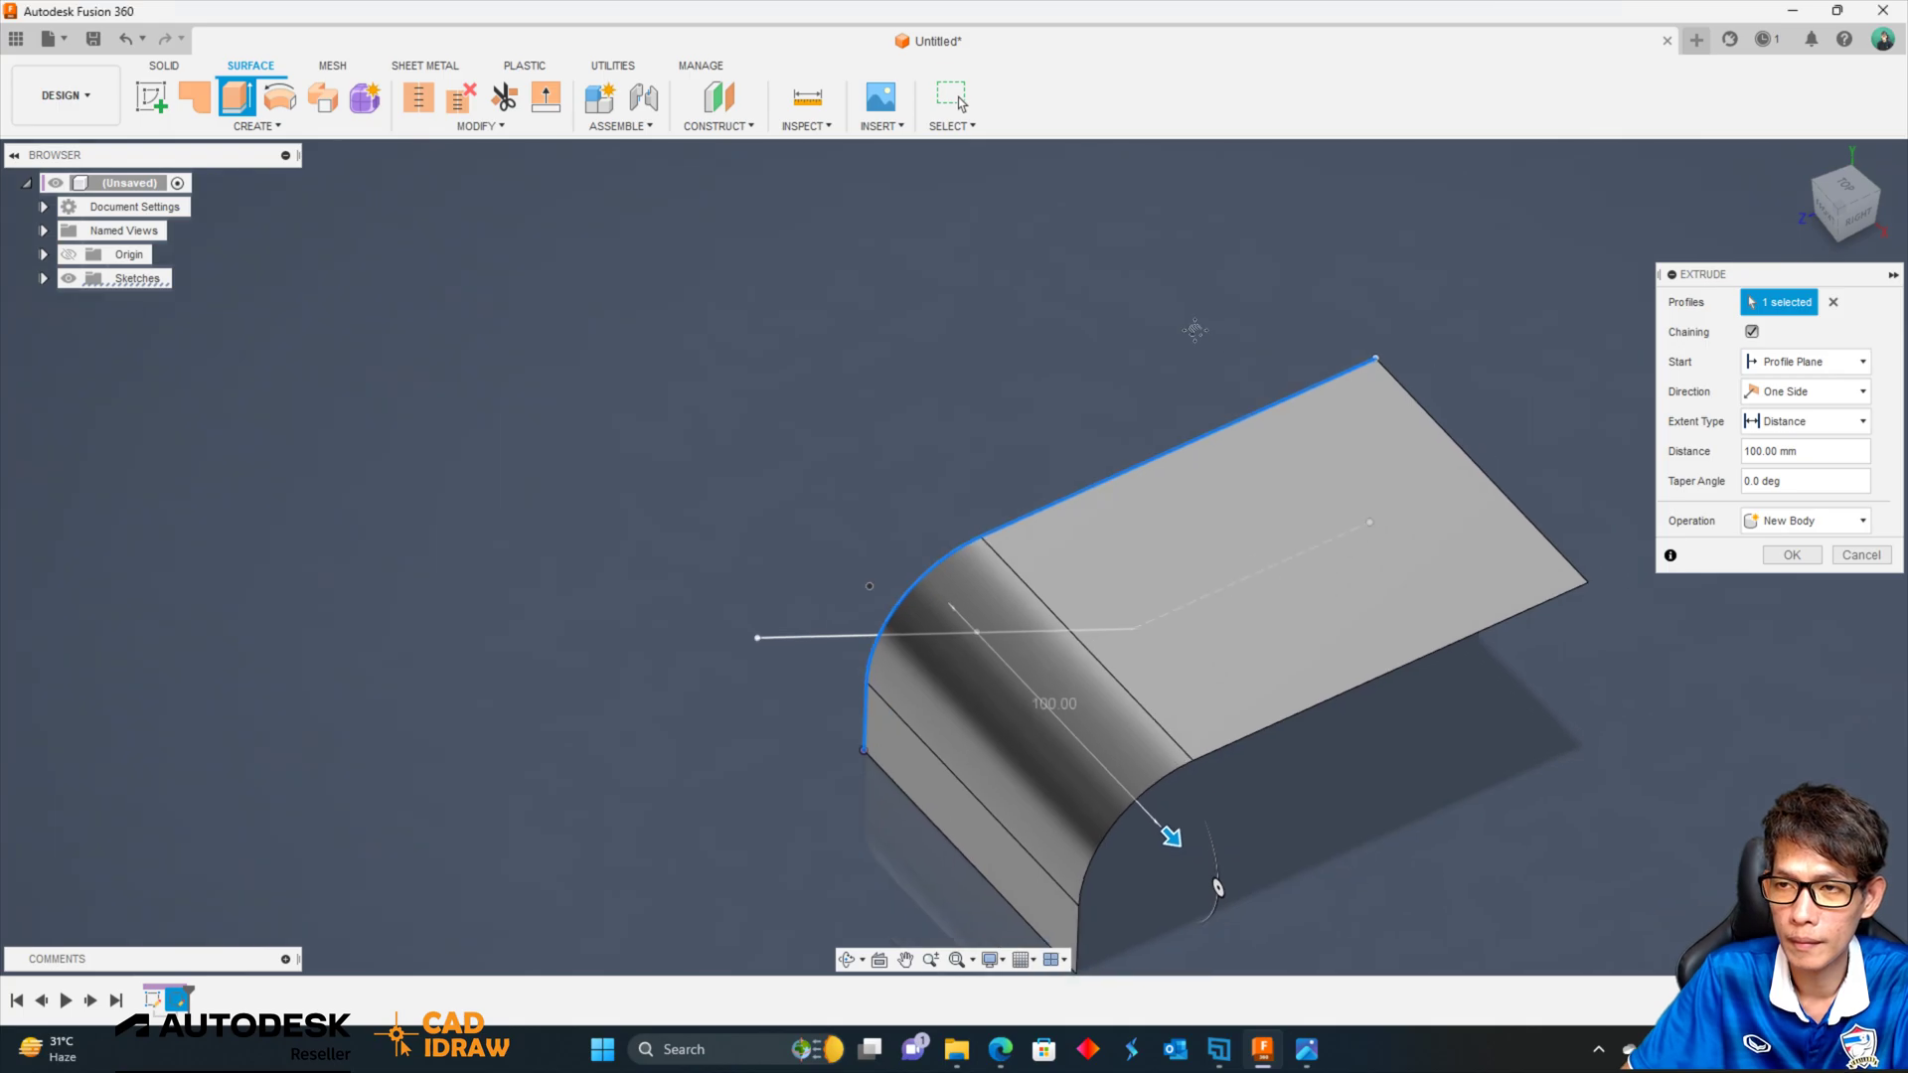
{"action": "left_click", "coordinate": [1695, 348]}
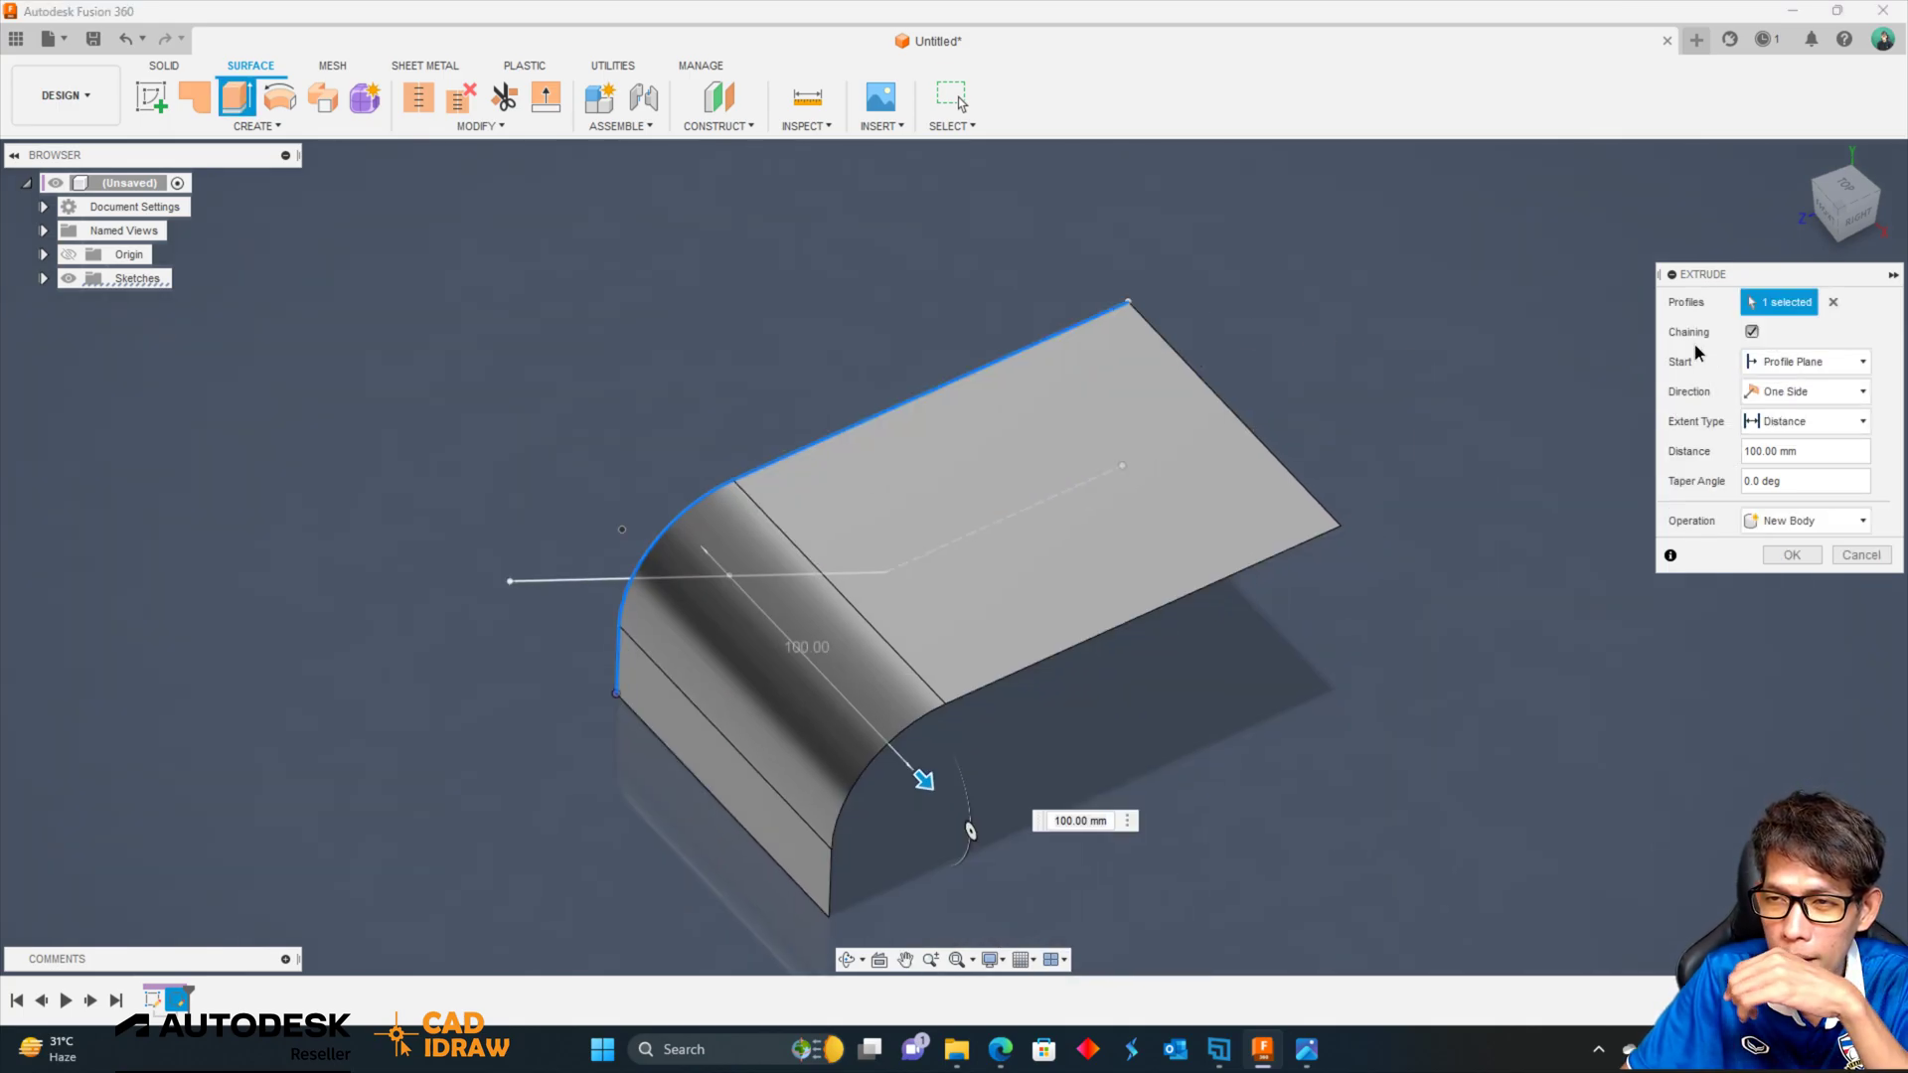
{"action": "left_click", "coordinate": [1789, 462]}
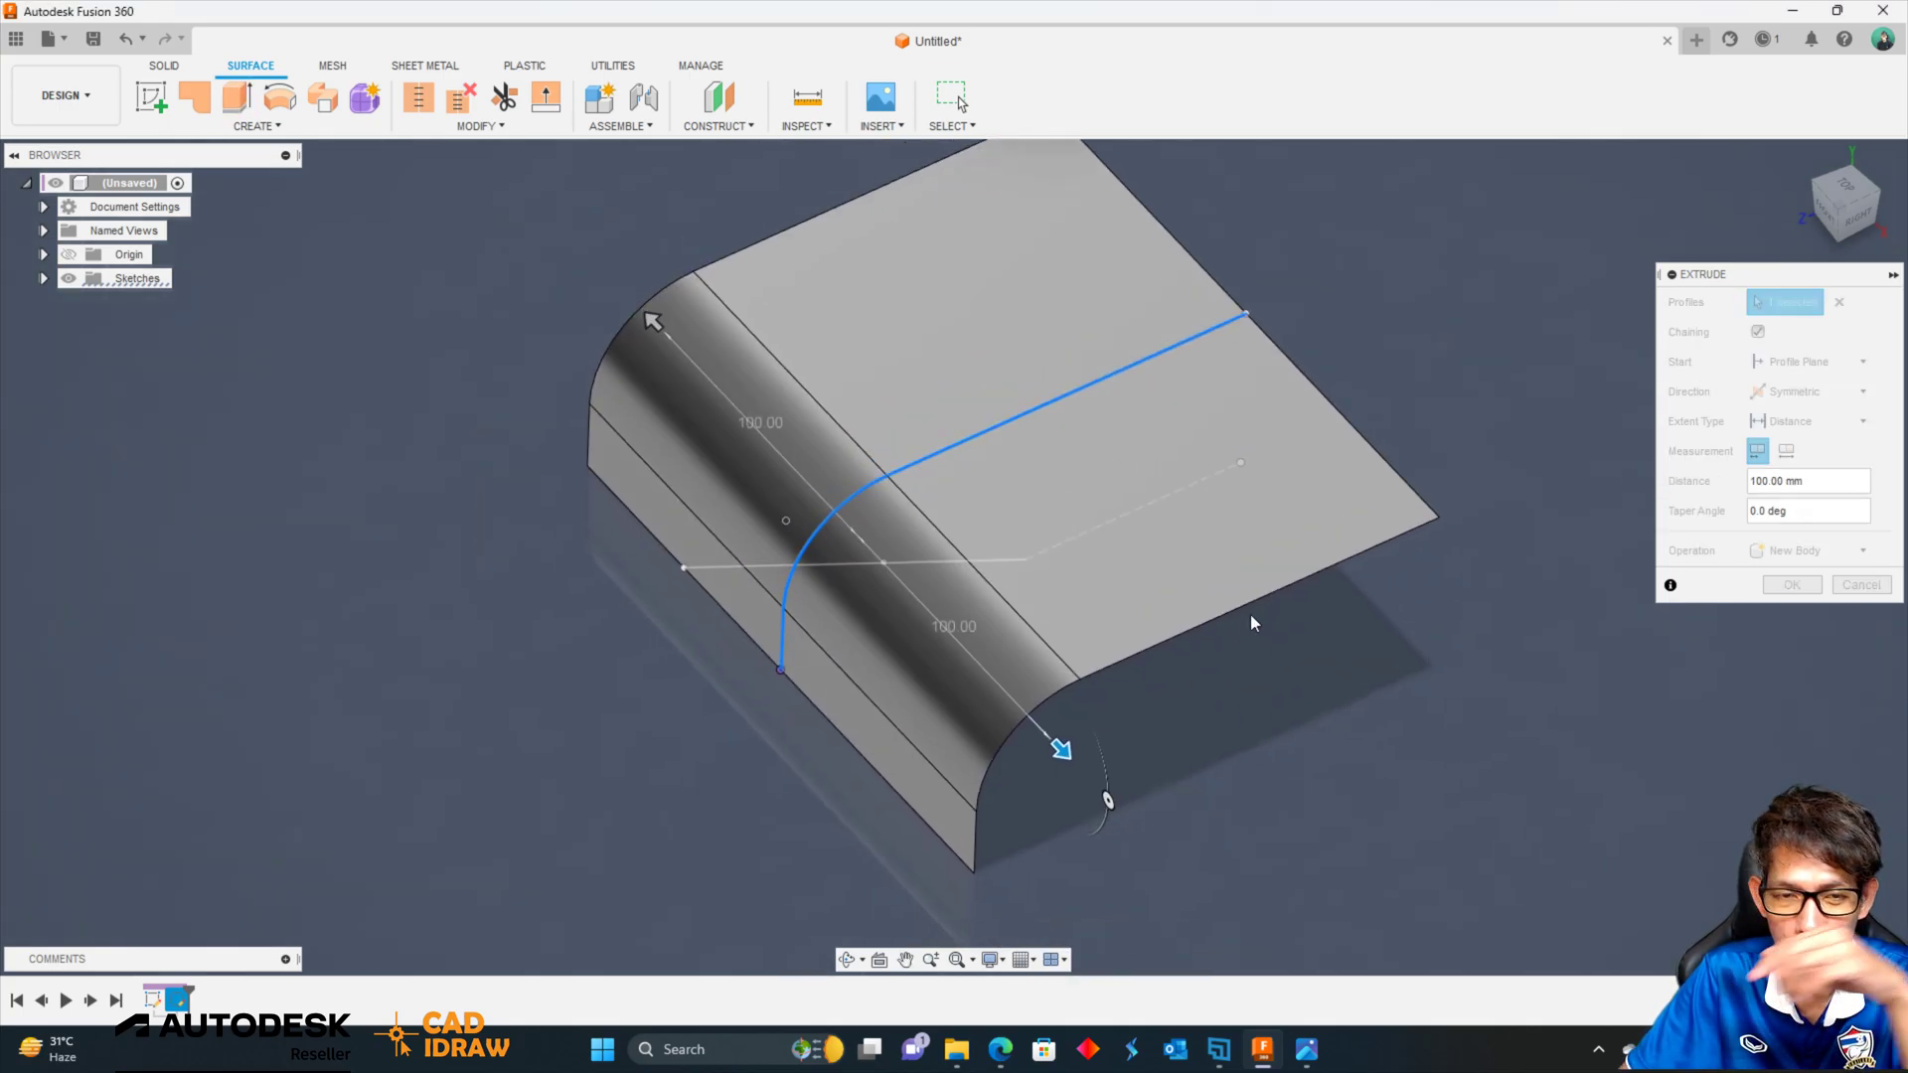
{"action": "middle_click_drag", "start_coordinate": [1375, 553], "coordinate": [1779, 562], "text": "shift"}
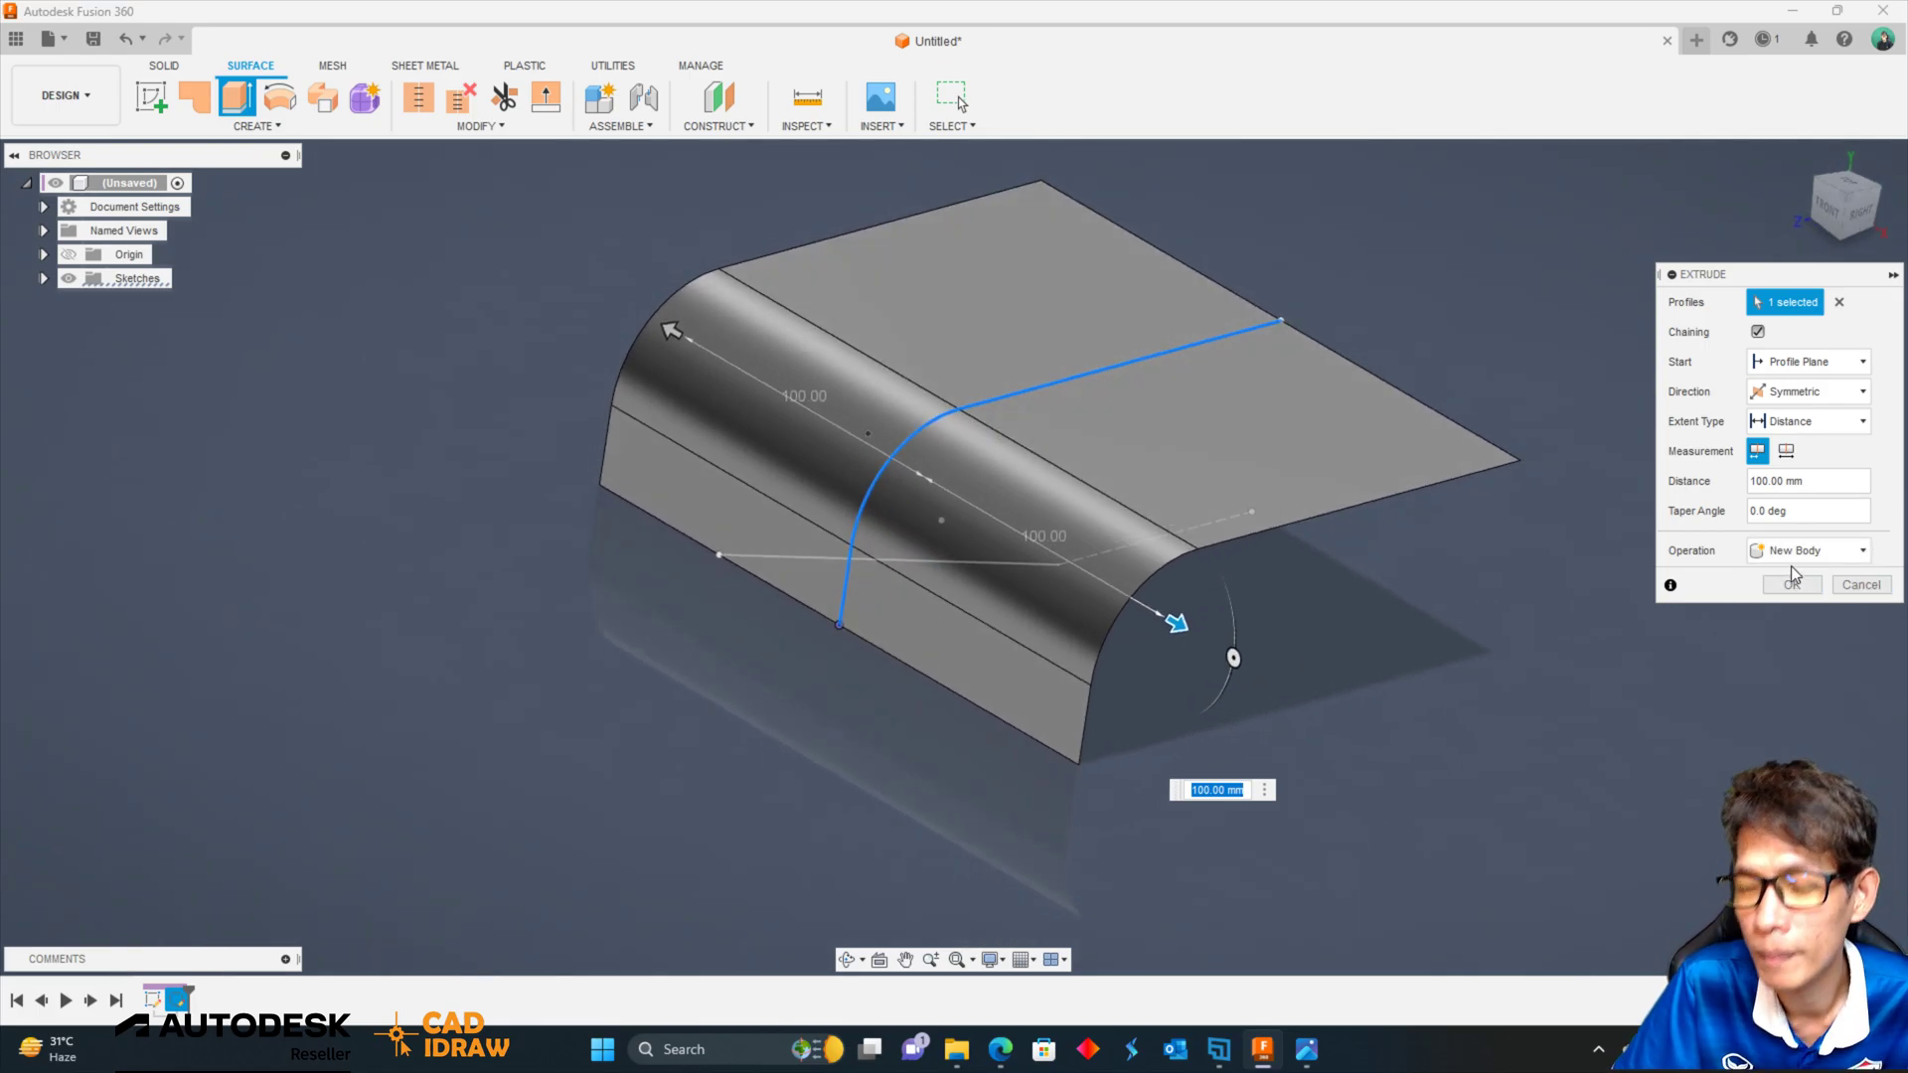
{"action": "left_click", "coordinate": [1795, 584]}
Extrude the straight sketch line 100 mm upward as a vertical surface wall.
{"action": "mouse_move", "coordinate": [360, 292]}
{"action": "middle_mouse_down", "text": "shift"}
{"action": "mouse_move", "coordinate": [323, 270]}
{"action": "mouse_move", "coordinate": [1204, 617]}
{"action": "middle_mouse_up", "text": "shift"}
{"action": "key", "text": "e"}
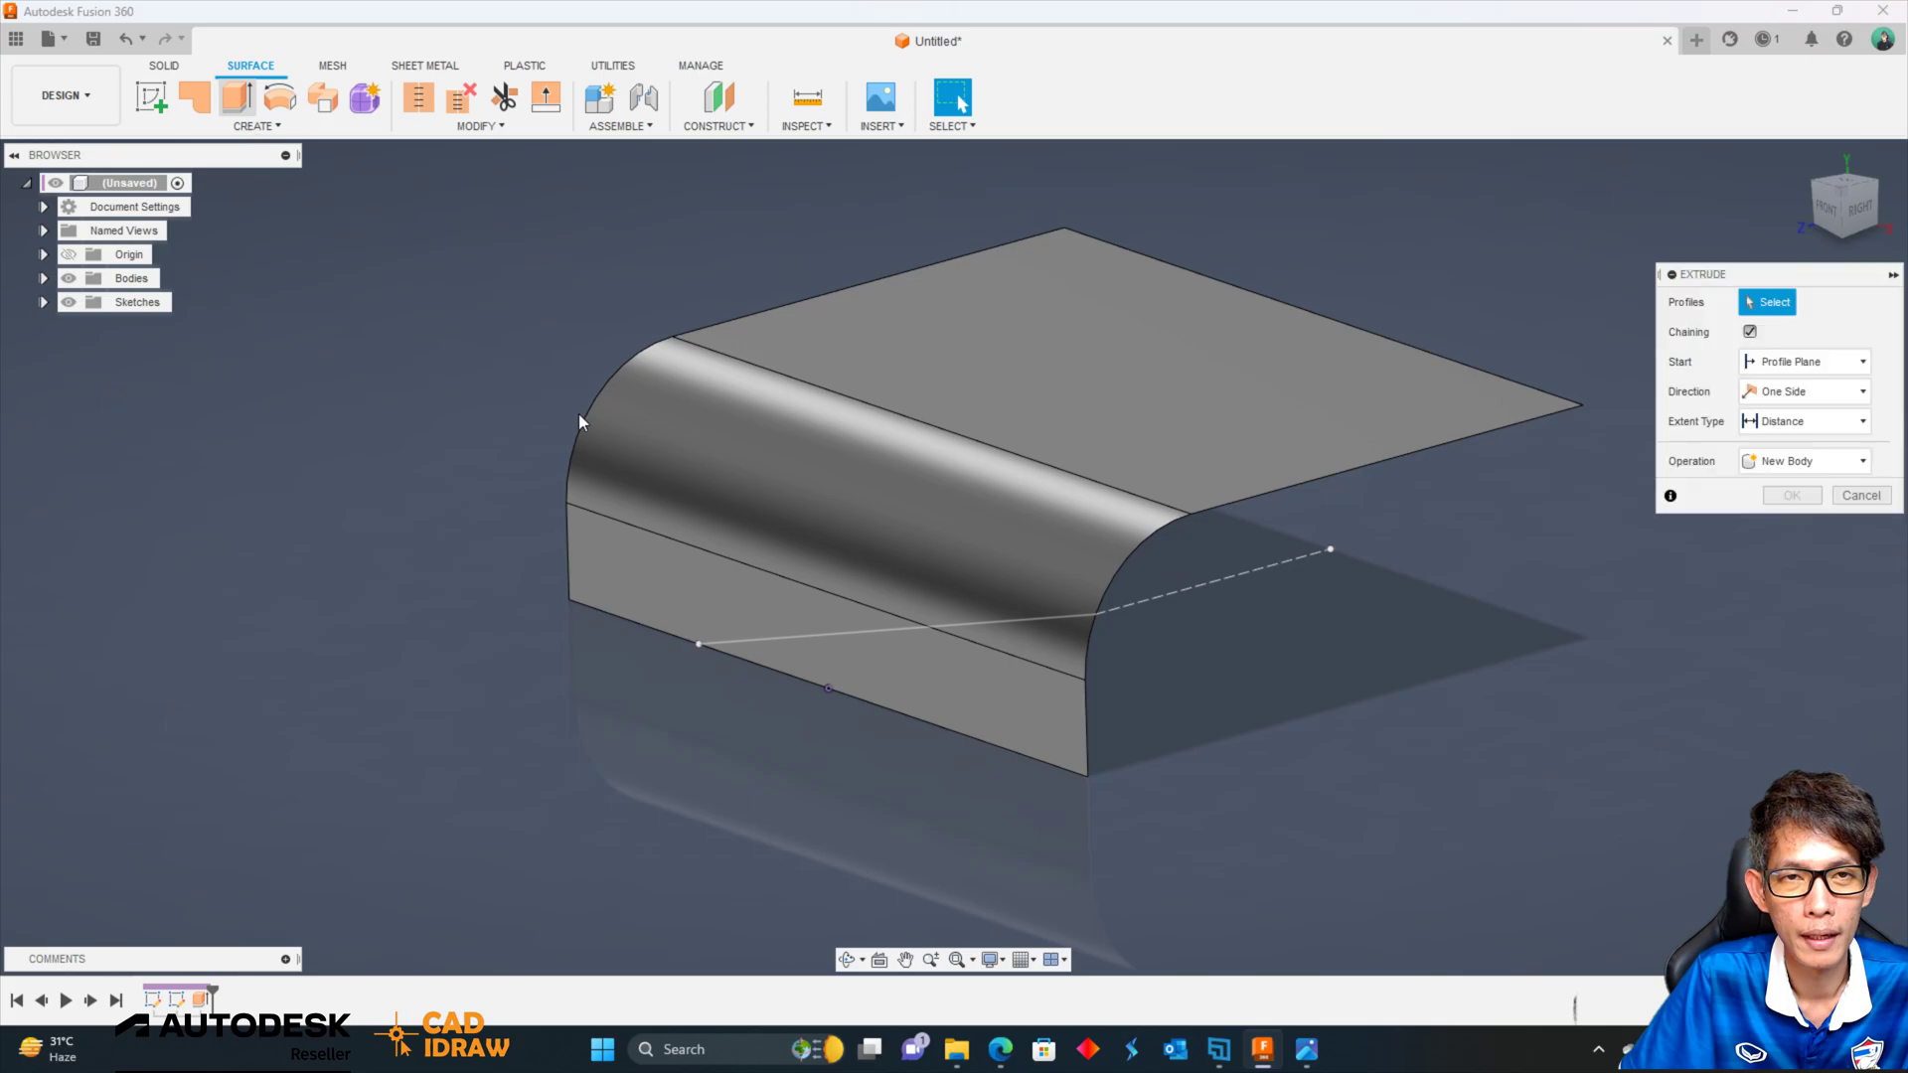
{"action": "left_click", "coordinate": [1089, 616]}
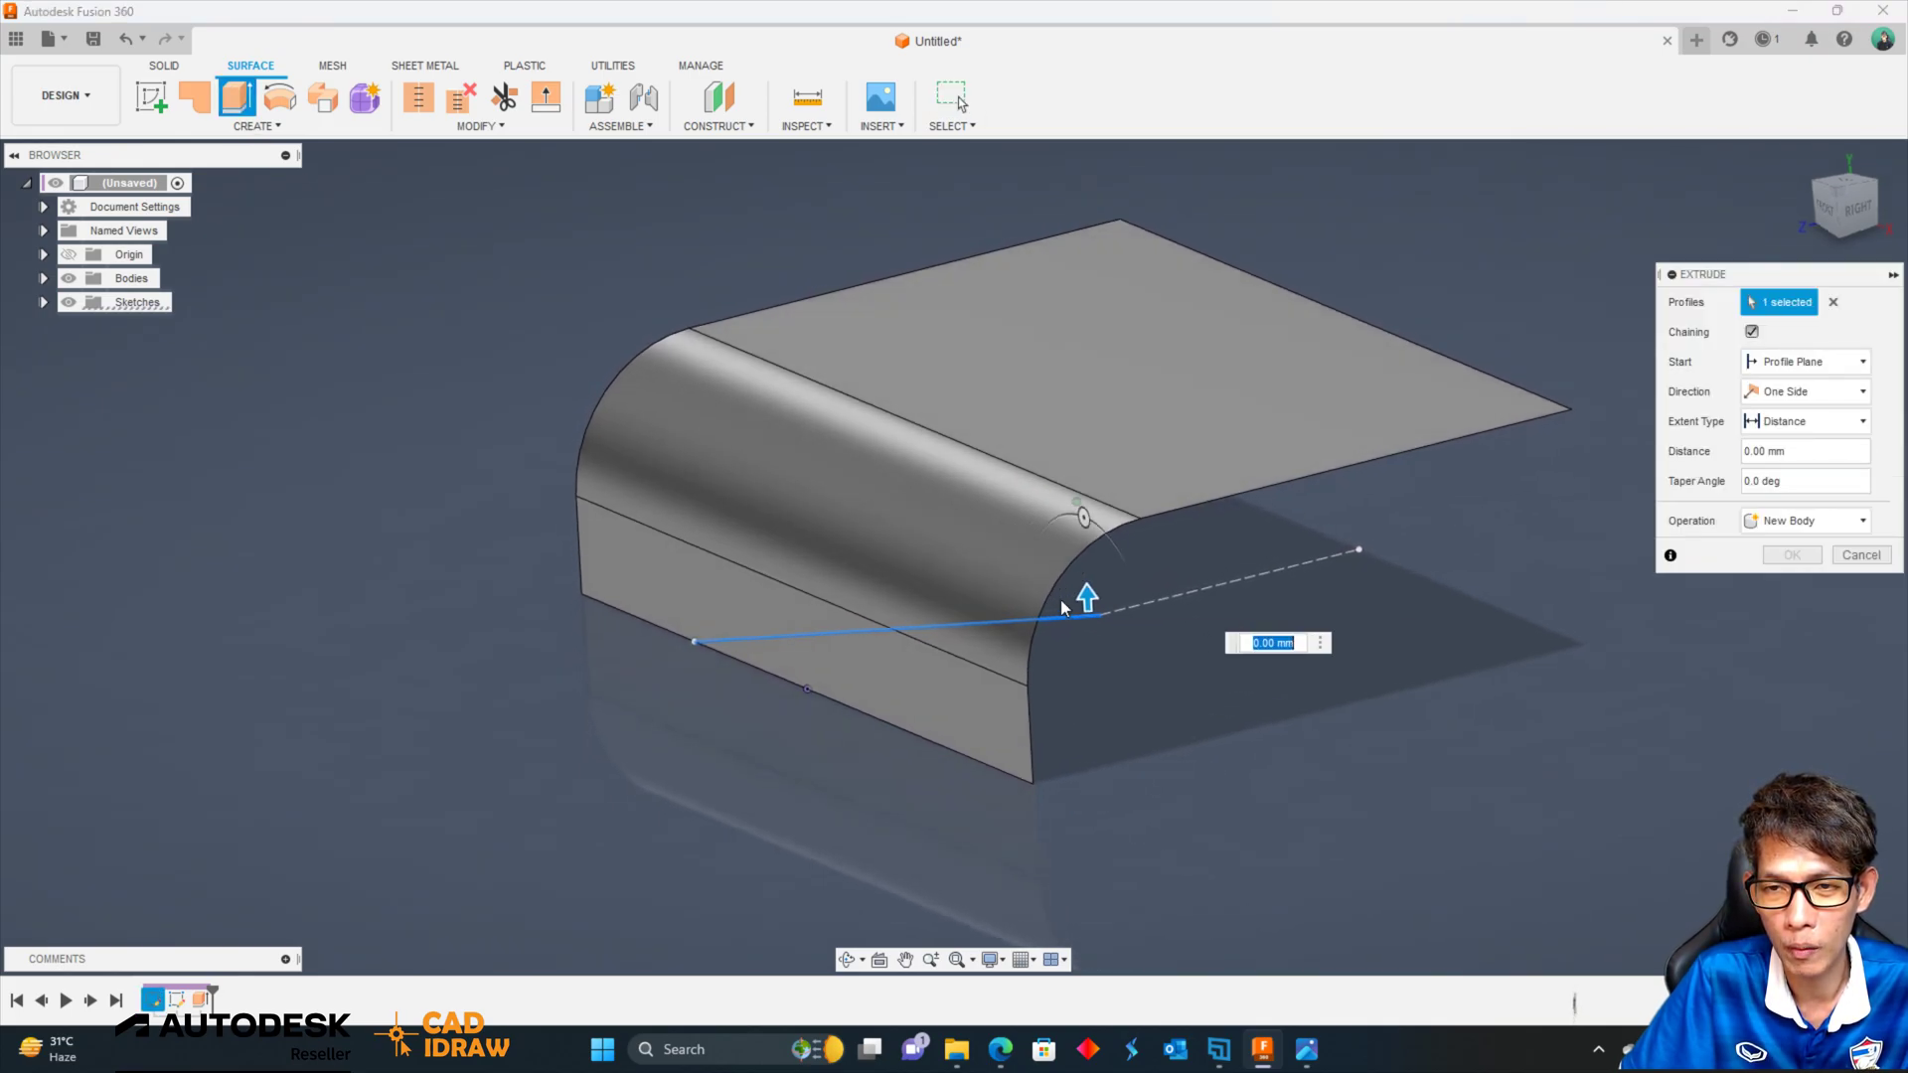
{"action": "left_click_drag", "start_coordinate": [1089, 598], "coordinate": [1055, 184]}
{"action": "mouse_move", "coordinate": [1055, 184]}
{"action": "middle_mouse_down", "text": "shift"}
{"action": "mouse_move", "coordinate": [1535, 487]}
{"action": "mouse_move", "coordinate": [1499, 409]}
{"action": "mouse_move", "coordinate": [1744, 590]}
{"action": "middle_mouse_up", "text": "shift"}
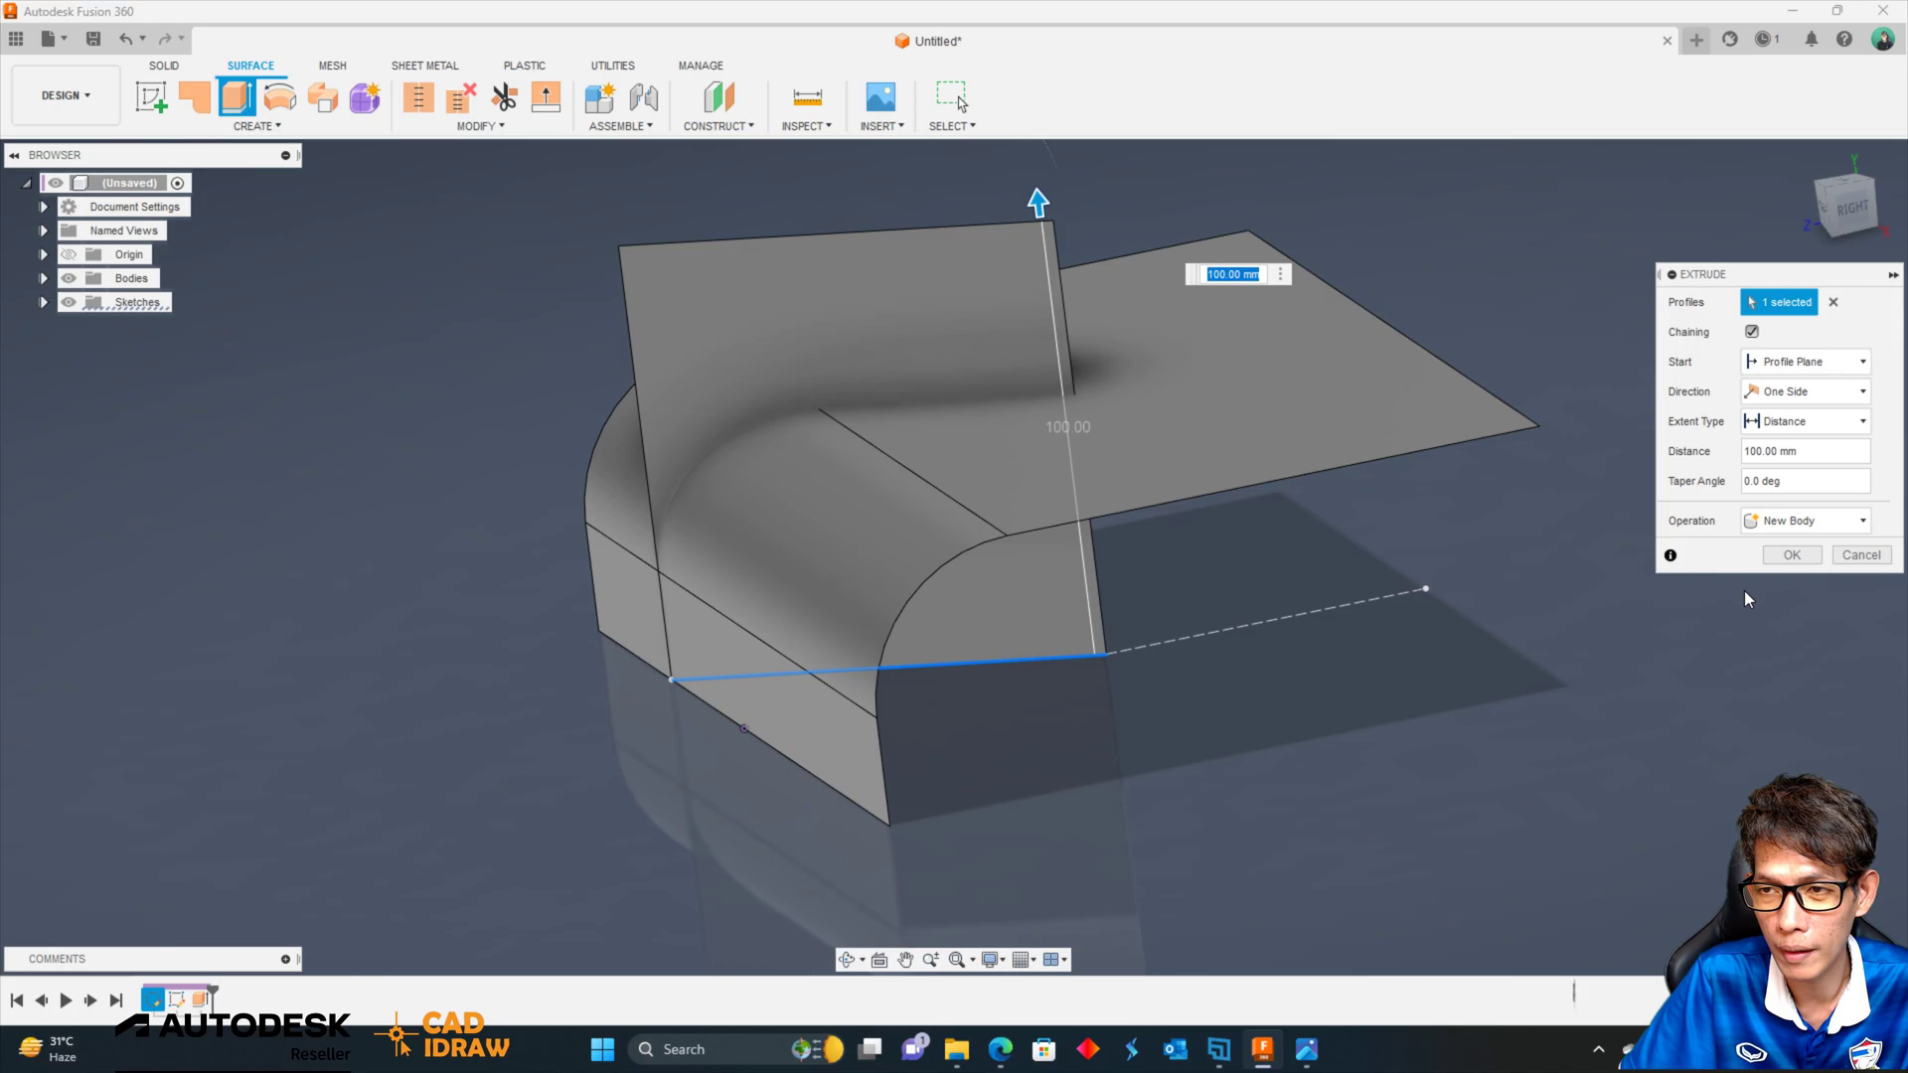
{"action": "left_click", "coordinate": [1812, 546]}
{"action": "mouse_move", "coordinate": [1600, 469]}
{"action": "middle_mouse_down", "text": "shift"}
{"action": "mouse_move", "coordinate": [769, 367]}
{"action": "mouse_move", "coordinate": [557, 409]}
{"action": "middle_mouse_up", "text": "shift"}
{"action": "left_click", "coordinate": [557, 410]}
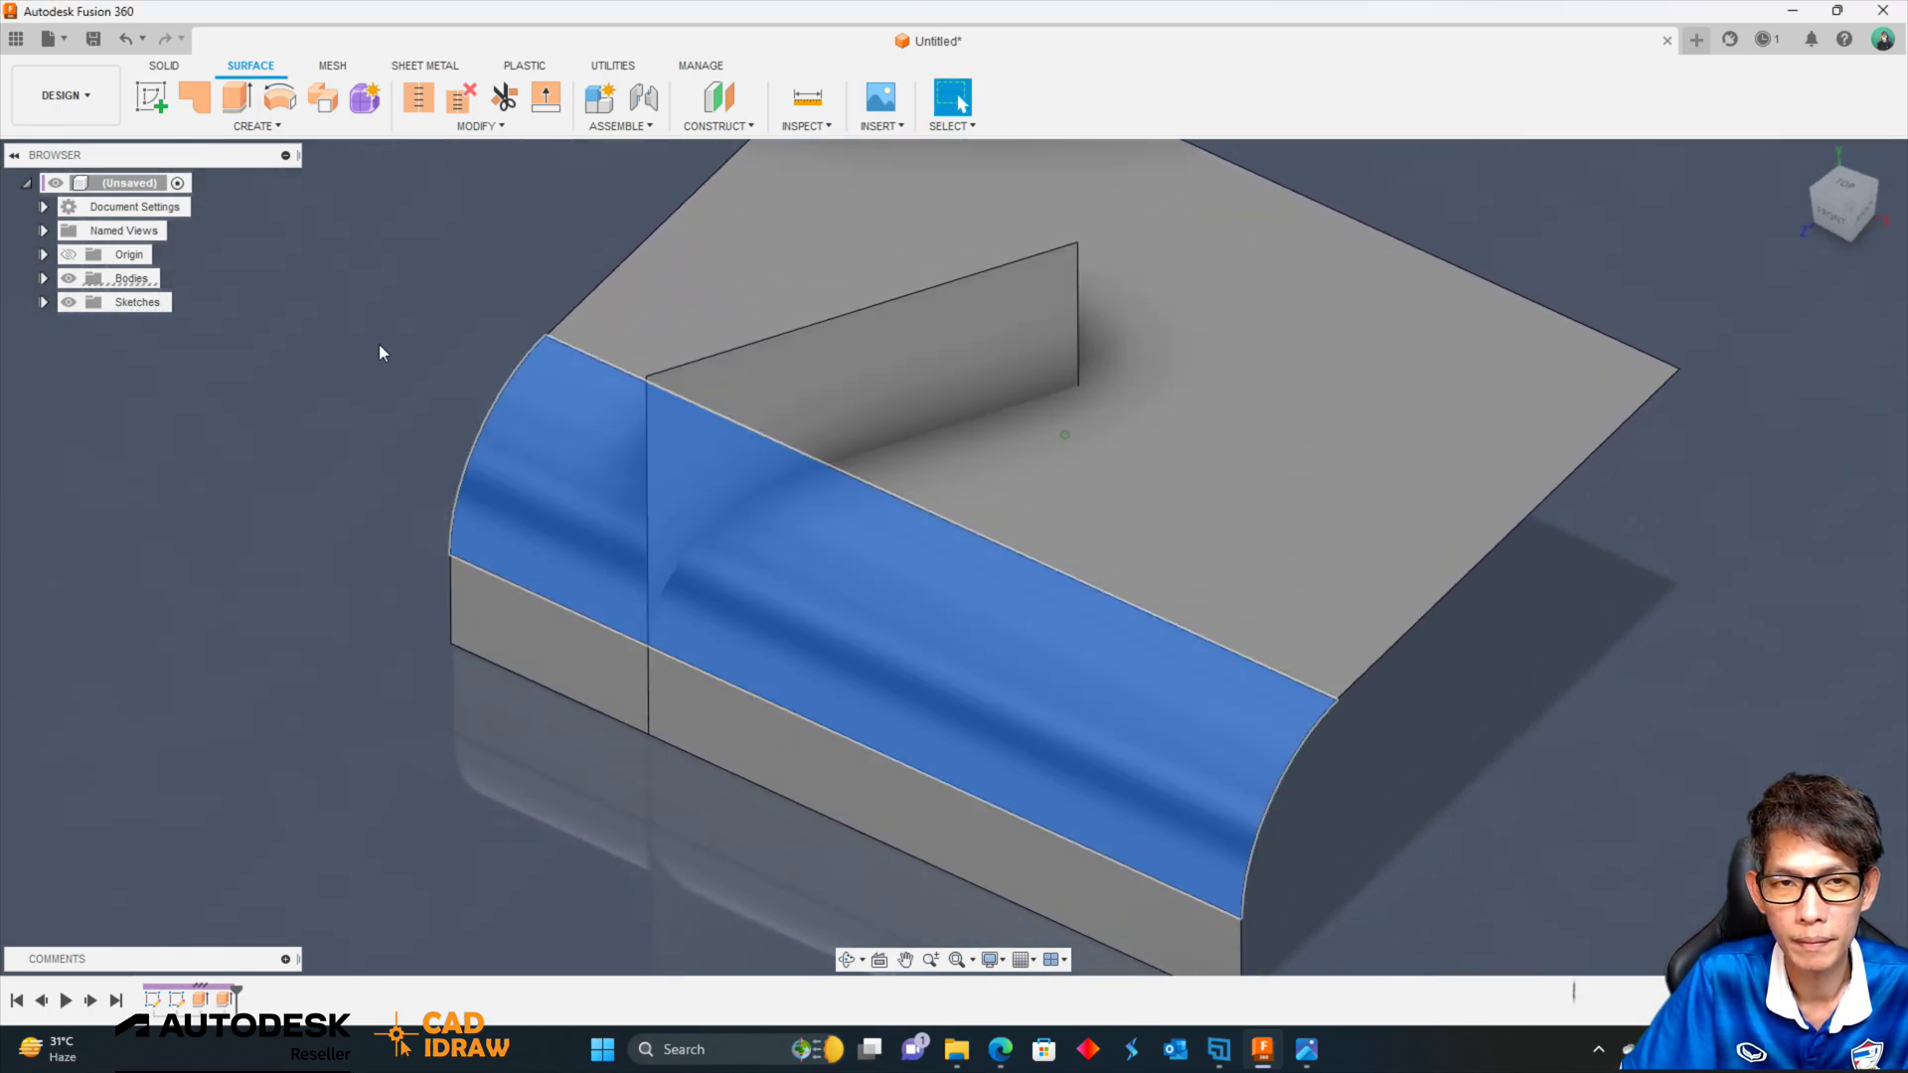
{"action": "left_click", "coordinate": [378, 353]}
{"action": "mouse_move", "coordinate": [353, 330]}
{"action": "middle_mouse_down", "text": "shift"}
{"action": "mouse_move", "coordinate": [254, 203]}
{"action": "mouse_move", "coordinate": [378, 208]}
{"action": "middle_mouse_up", "text": "shift"}
Split the 100 mm fin surface using the body's side, fillet and top faces as cutters.
{"action": "left_click", "coordinate": [477, 126]}
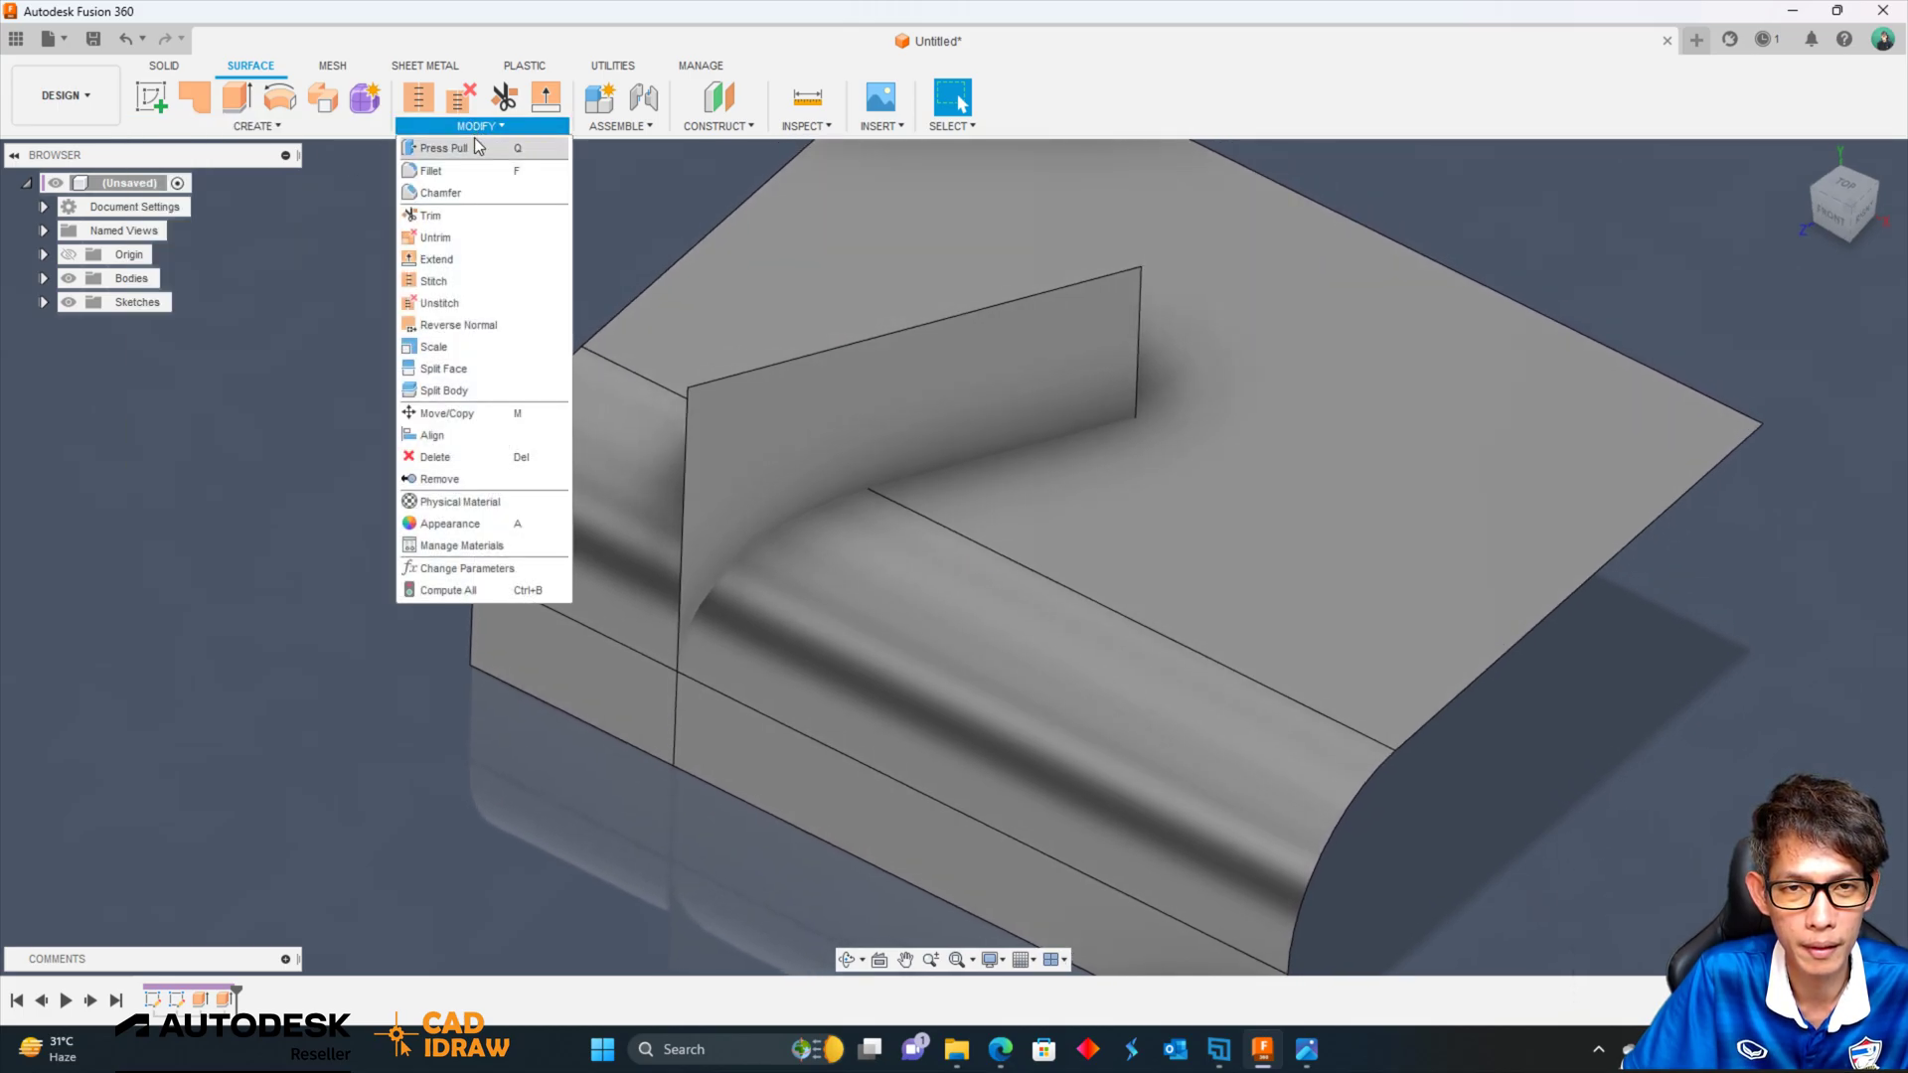
{"action": "left_click", "coordinate": [465, 371]}
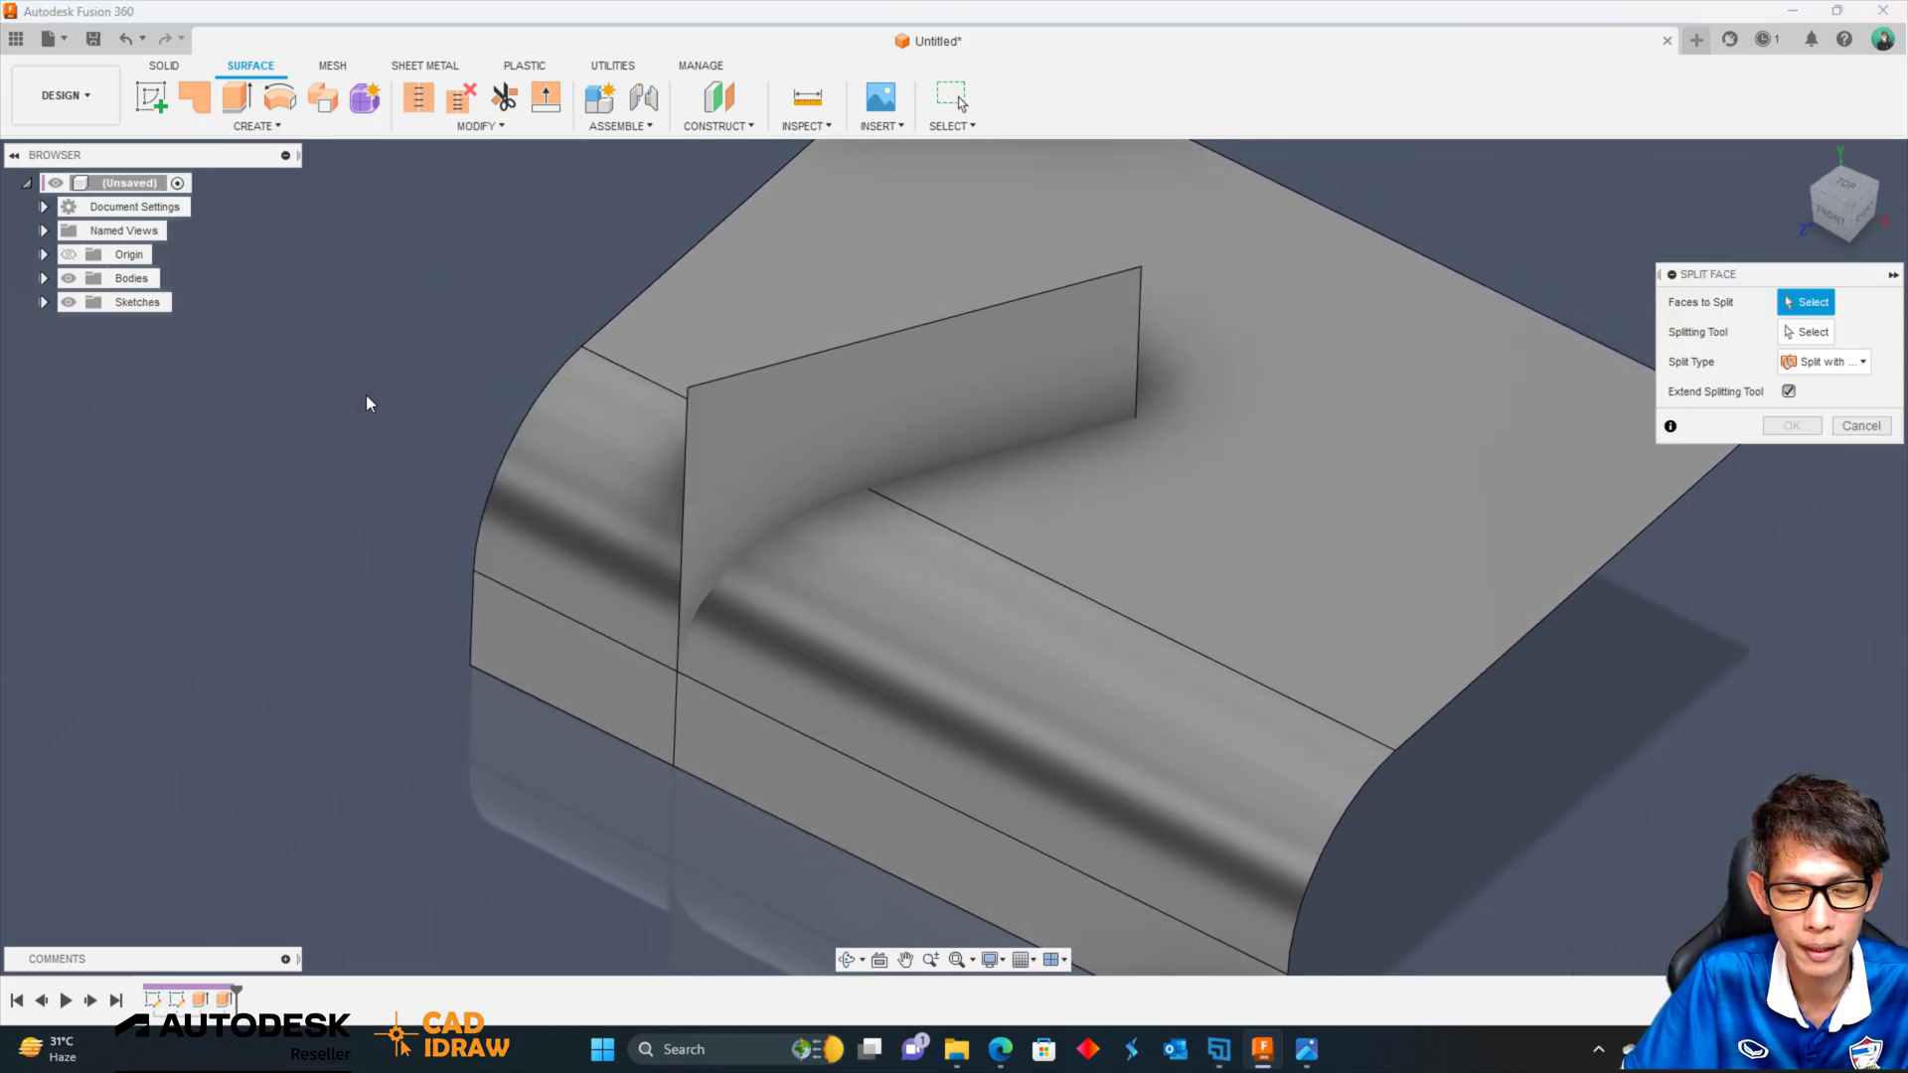
{"action": "left_click", "coordinate": [892, 440]}
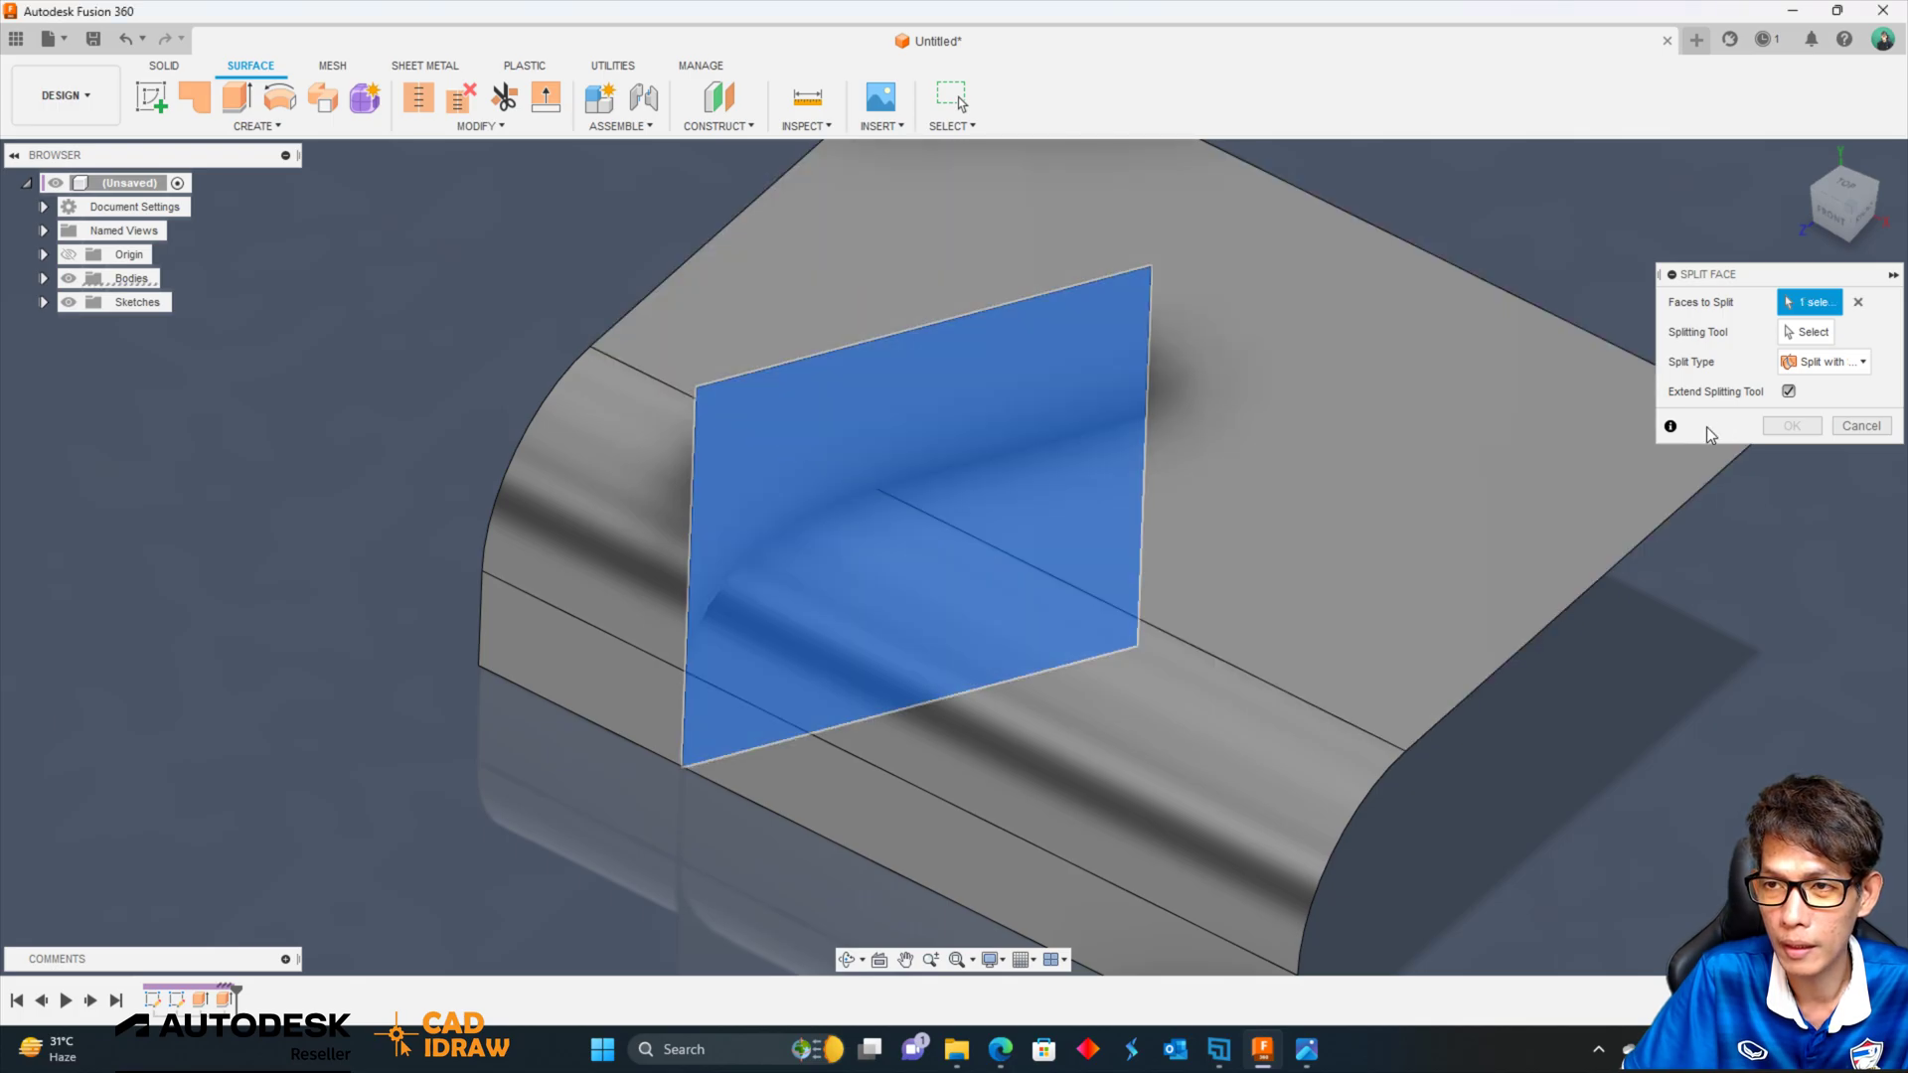
{"action": "left_click", "coordinate": [1816, 336]}
{"action": "left_click", "coordinate": [904, 838]}
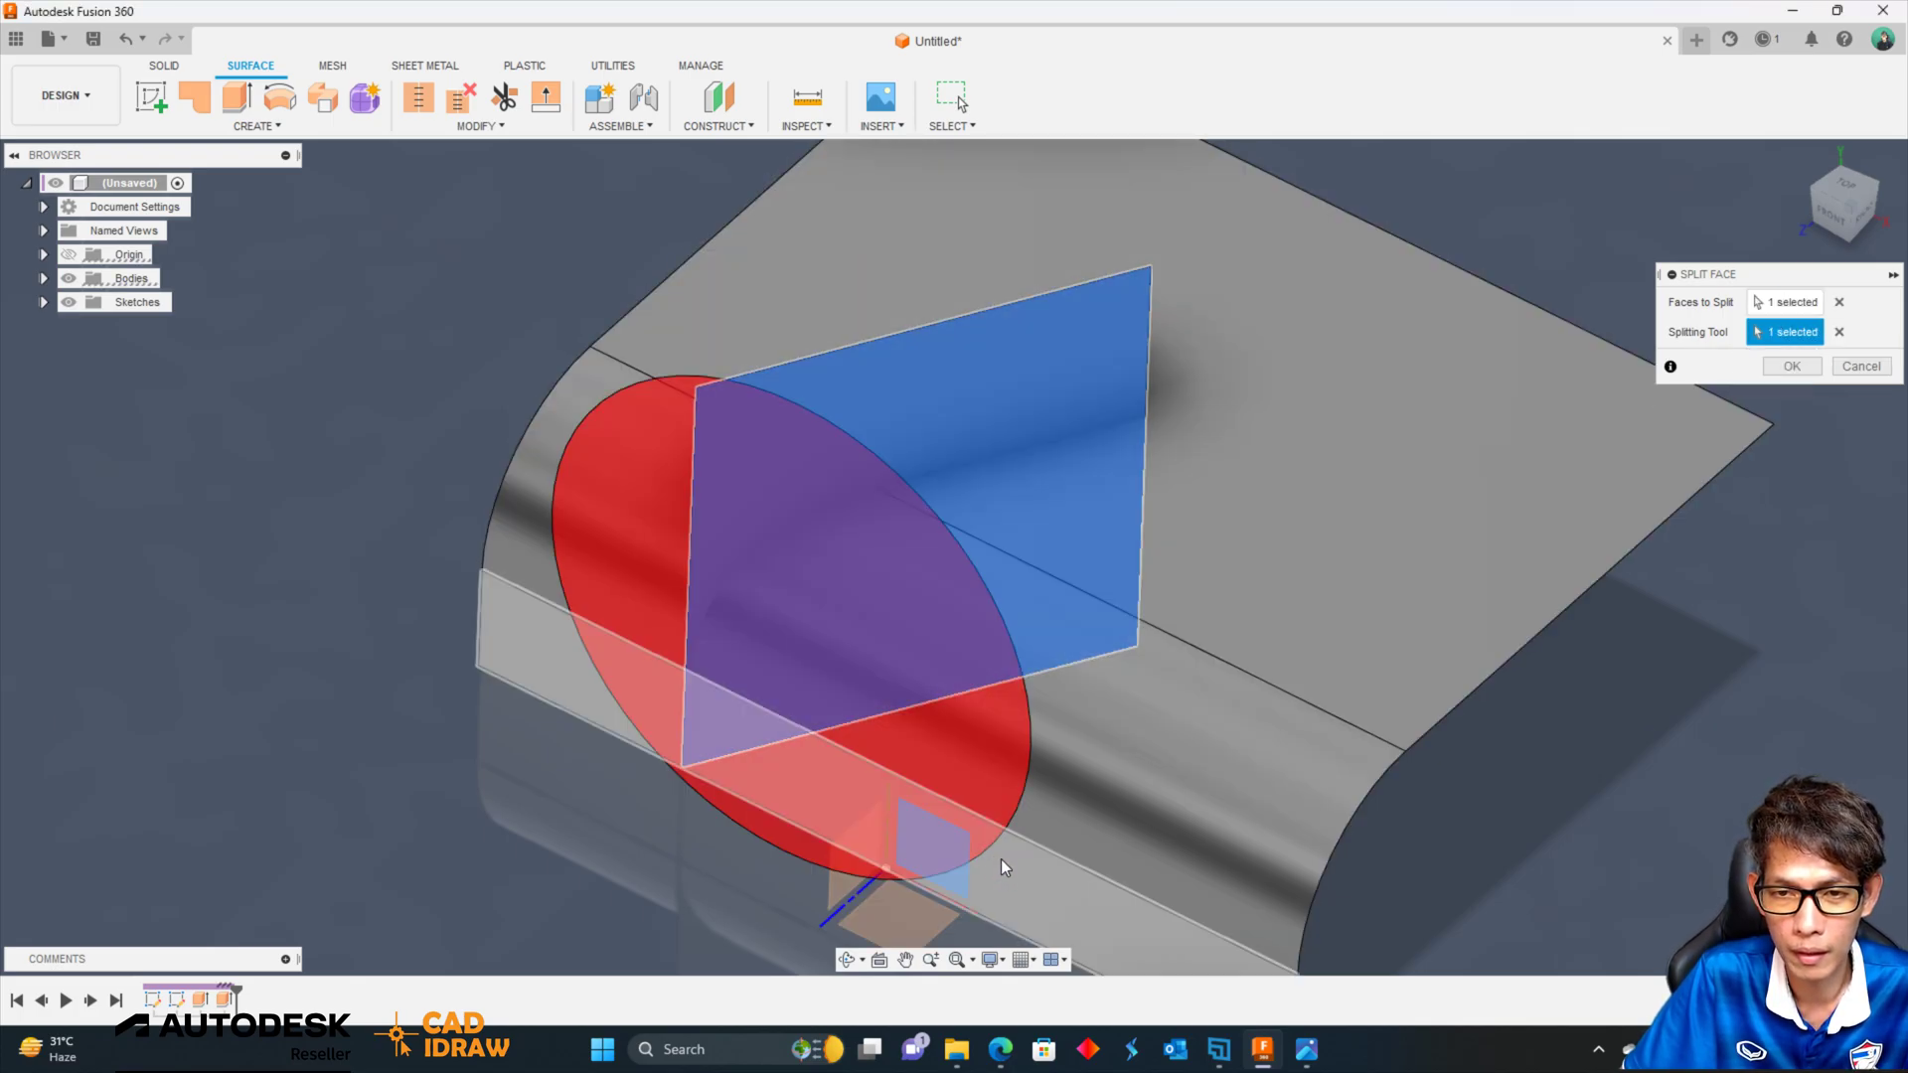
{"action": "left_click", "coordinate": [1839, 332]}
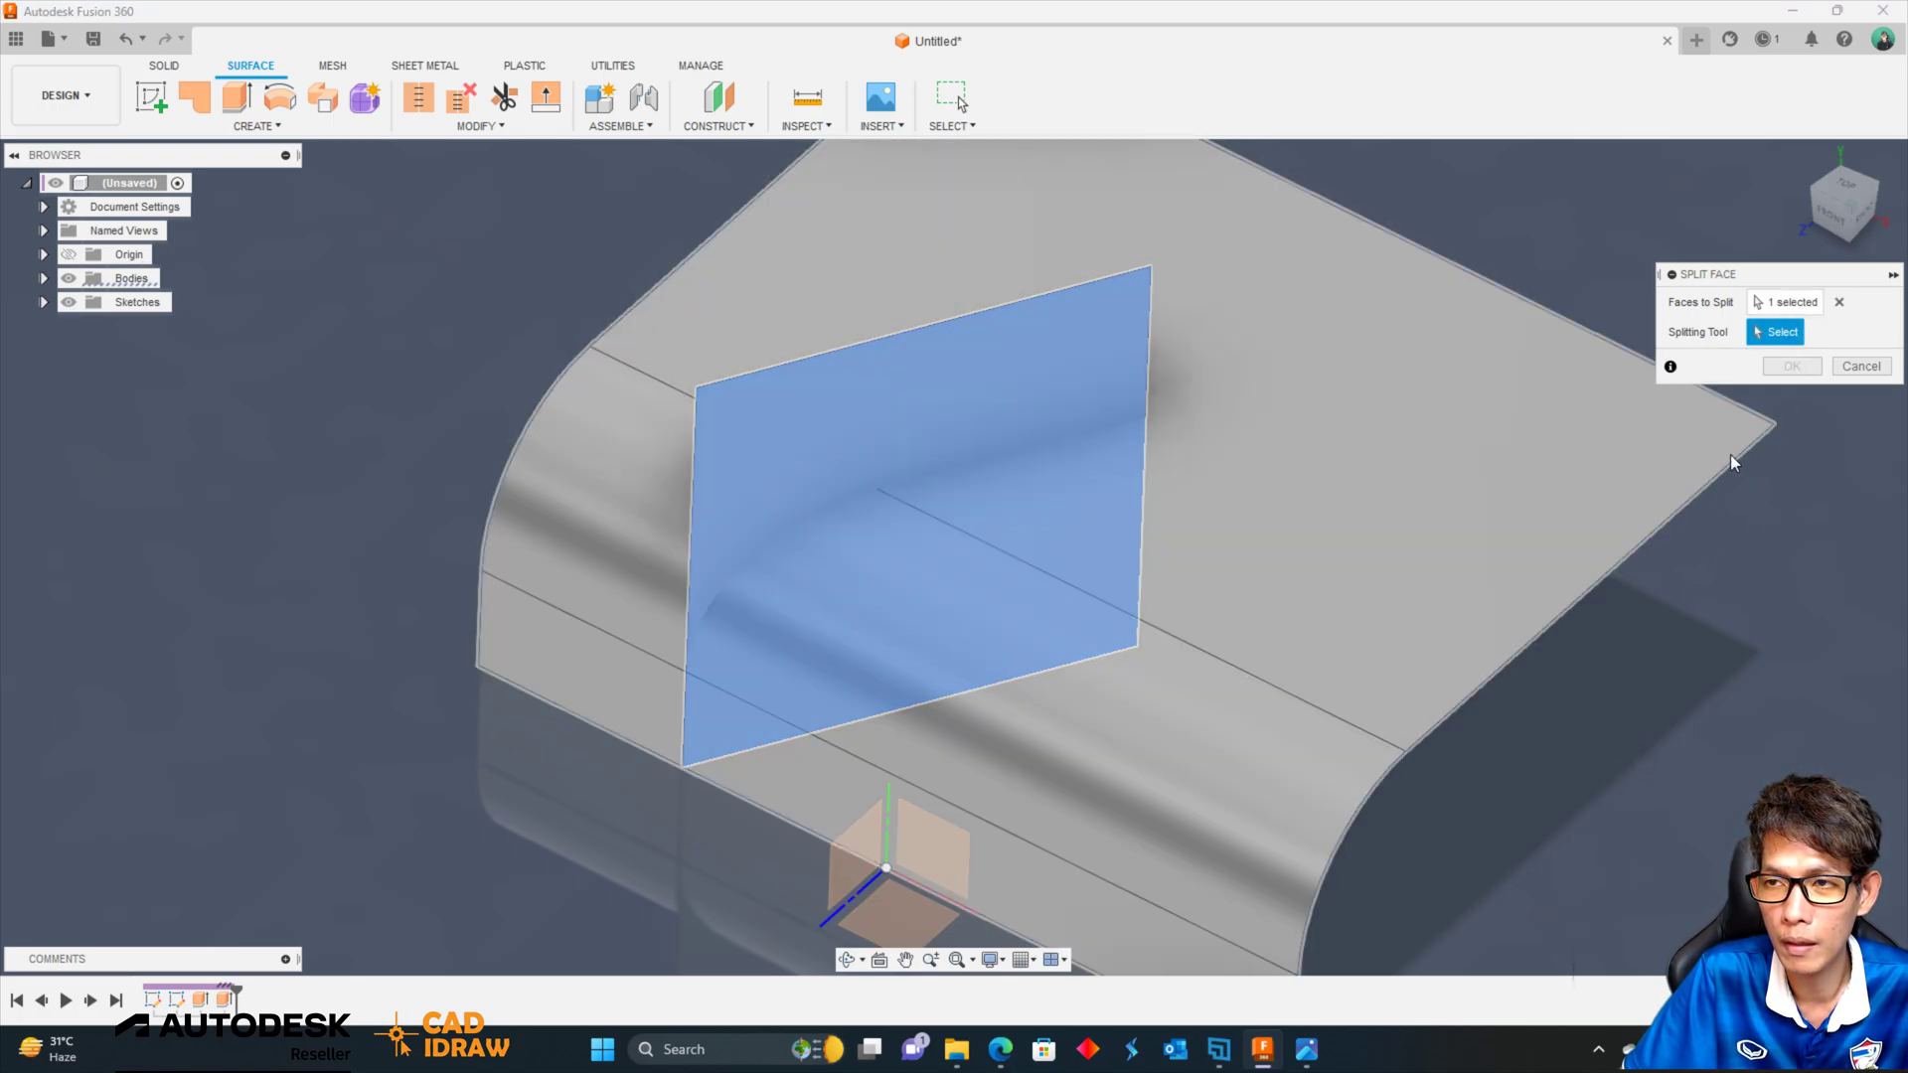
{"action": "left_click", "coordinate": [1093, 874]}
{"action": "left_click", "coordinate": [1192, 756]}
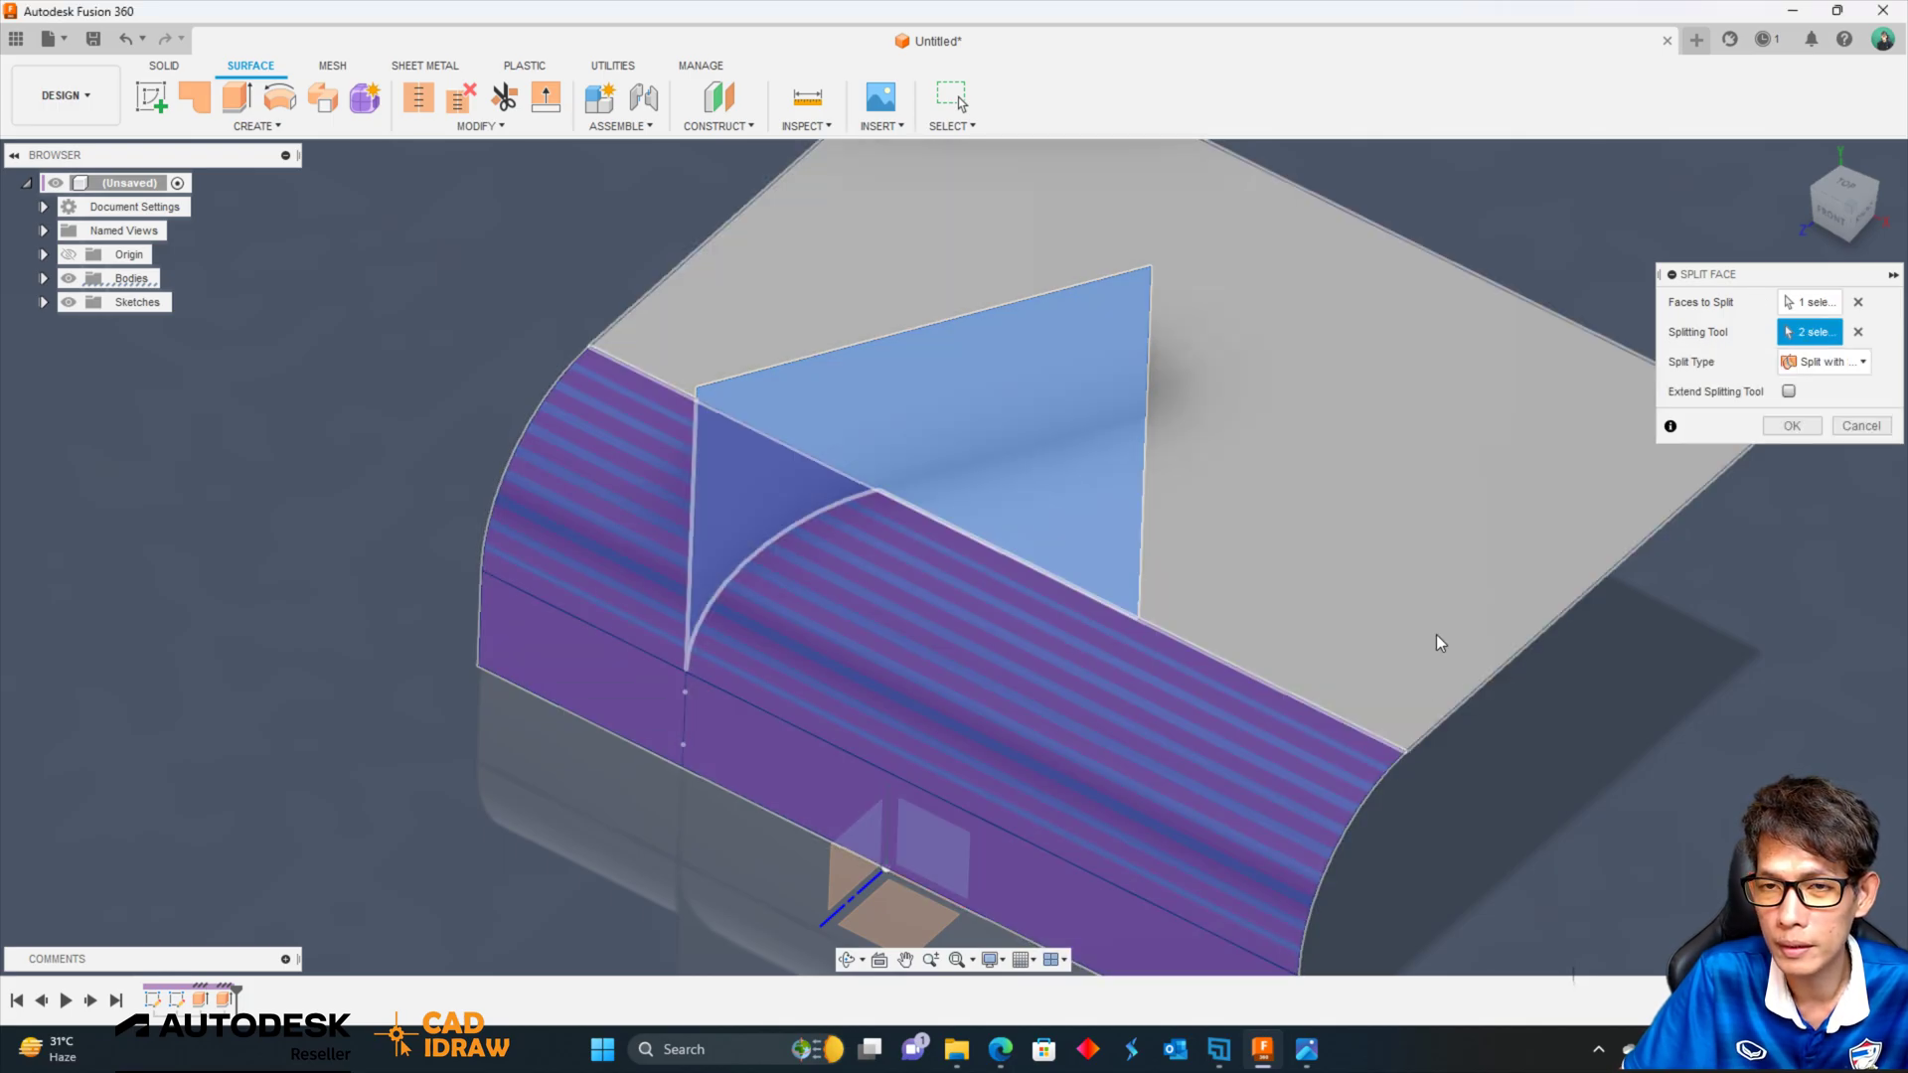
{"action": "left_click", "coordinate": [1367, 569]}
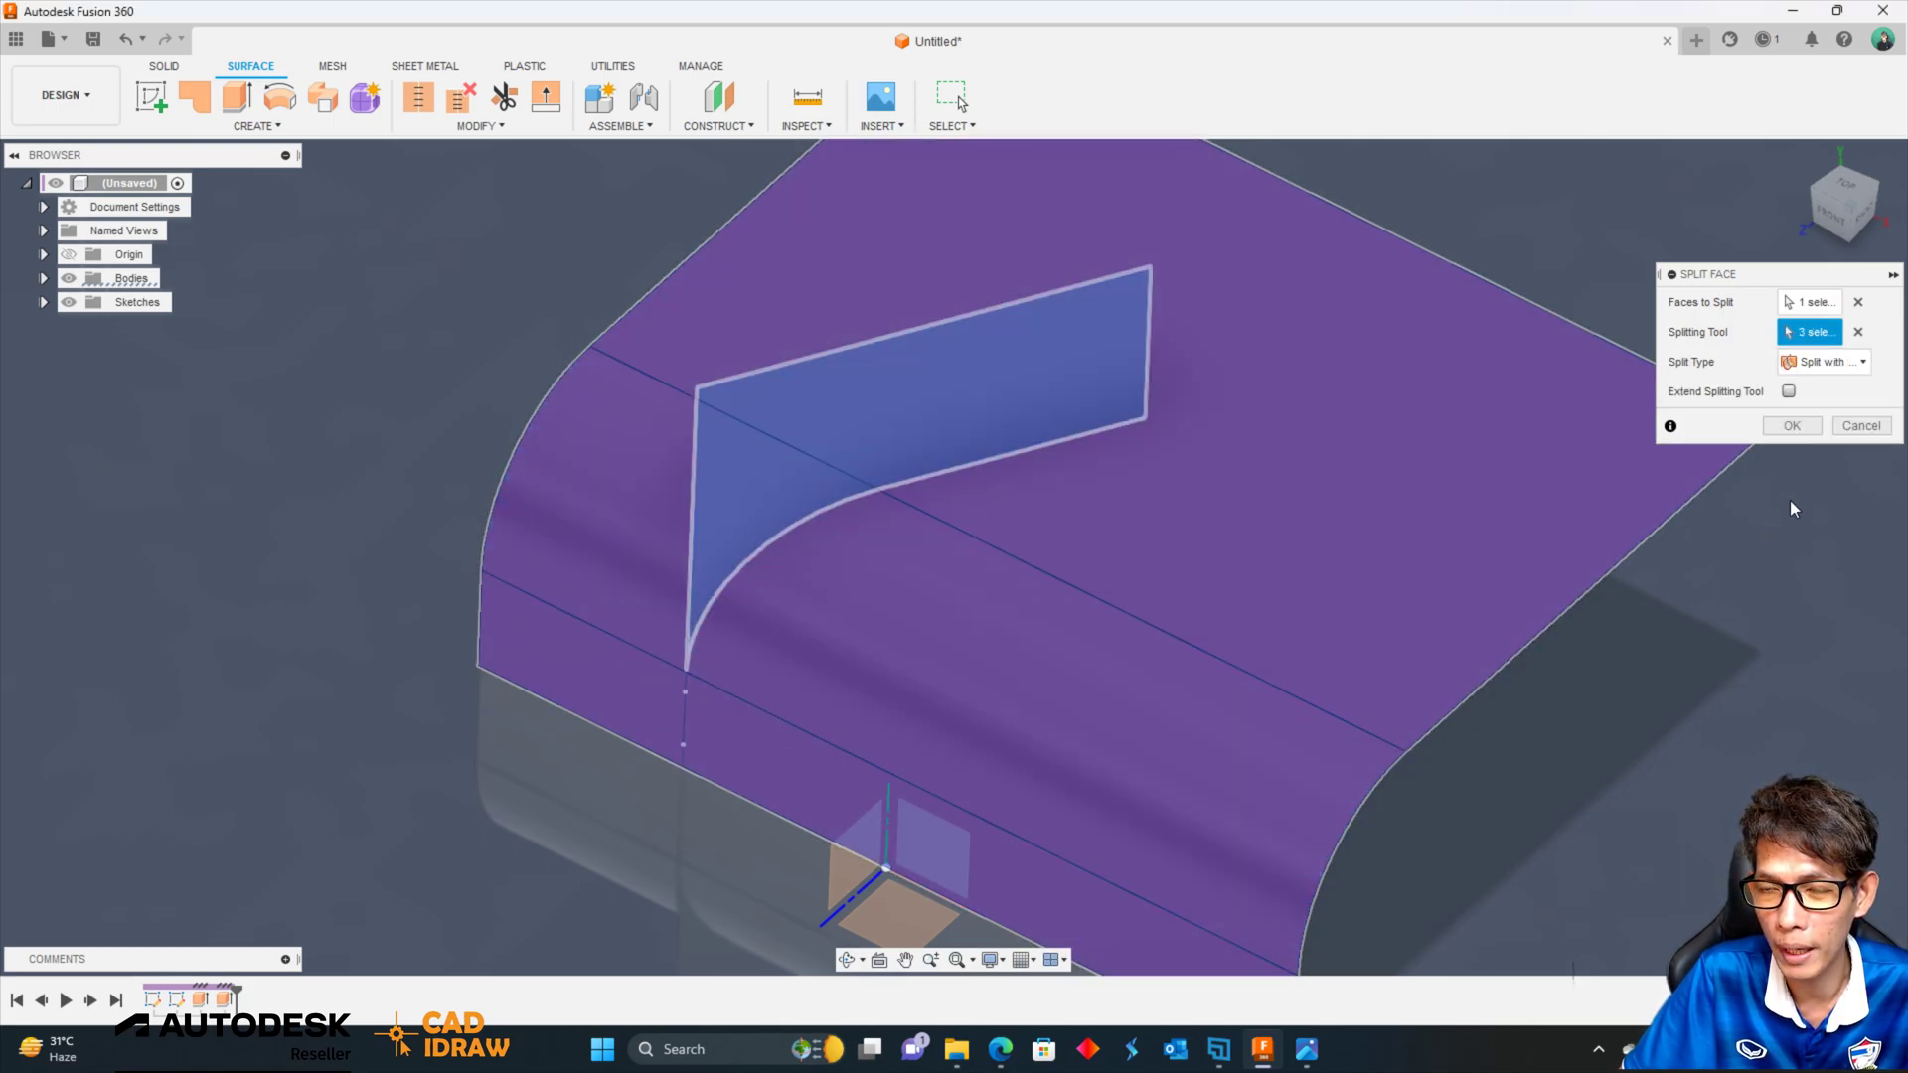
{"action": "left_click", "coordinate": [1799, 431]}
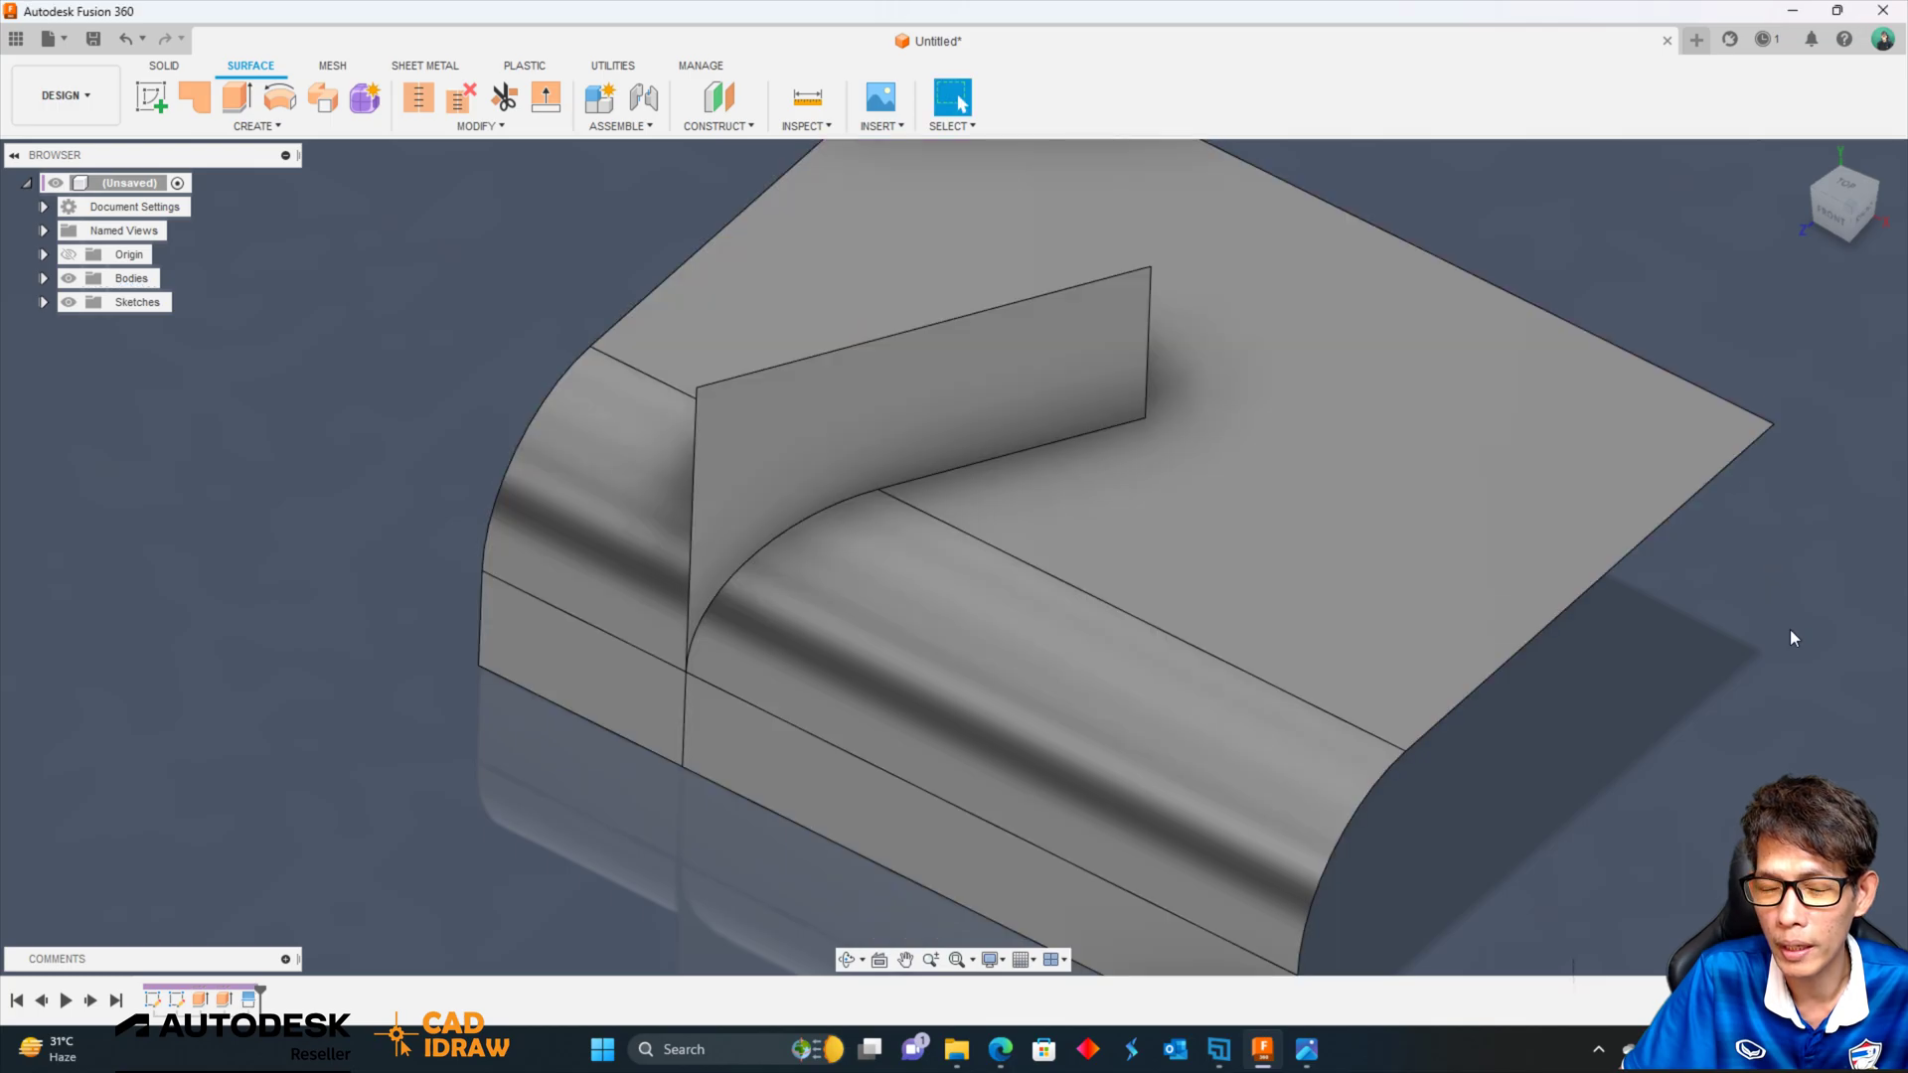
Start a new sketch on an origin plane.
{"action": "mouse_move", "coordinate": [1729, 309]}
{"action": "middle_mouse_down", "text": "shift"}
{"action": "mouse_move", "coordinate": [1558, 307]}
{"action": "mouse_move", "coordinate": [1481, 352]}
{"action": "mouse_move", "coordinate": [1431, 286]}
{"action": "mouse_move", "coordinate": [904, 349]}
{"action": "mouse_move", "coordinate": [182, 253]}
{"action": "mouse_move", "coordinate": [276, 237]}
{"action": "middle_mouse_up", "text": "shift"}
{"action": "left_click", "coordinate": [151, 97]}
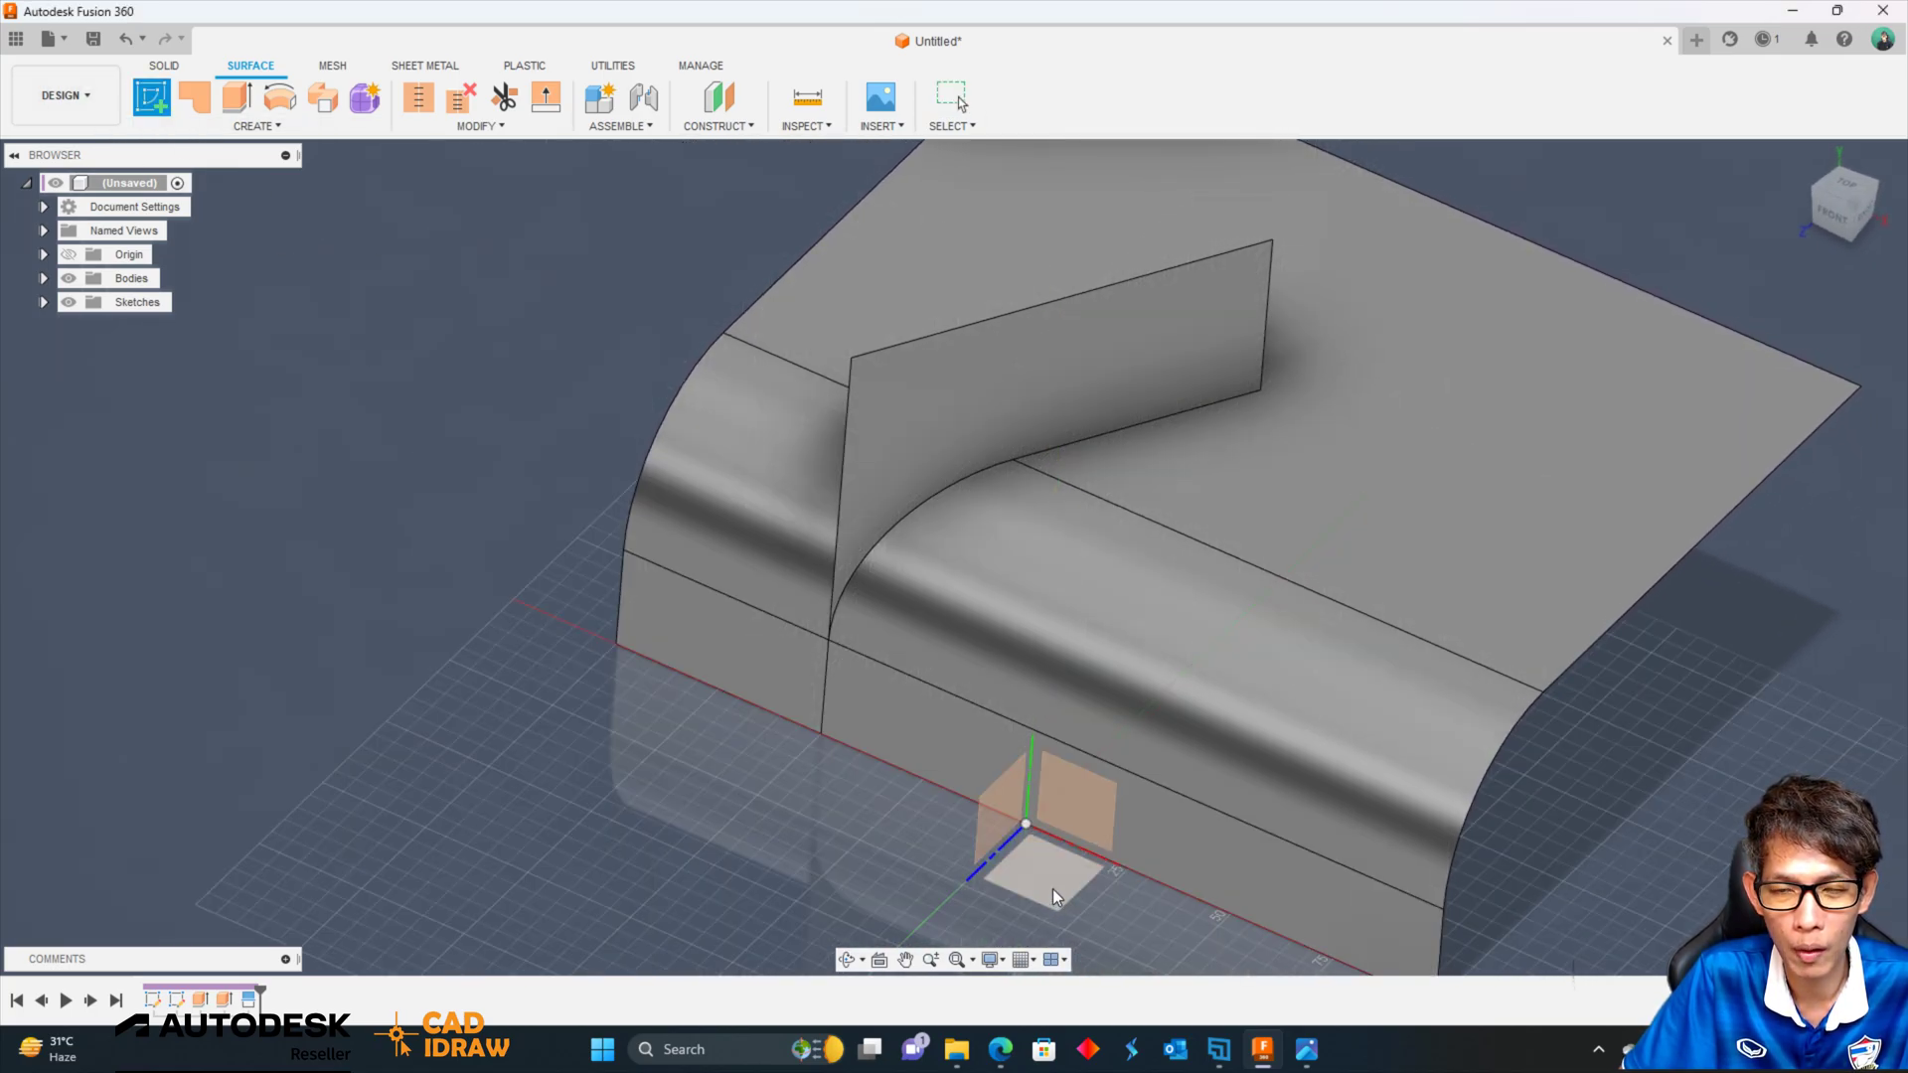
{"action": "left_click", "coordinate": [1030, 839]}
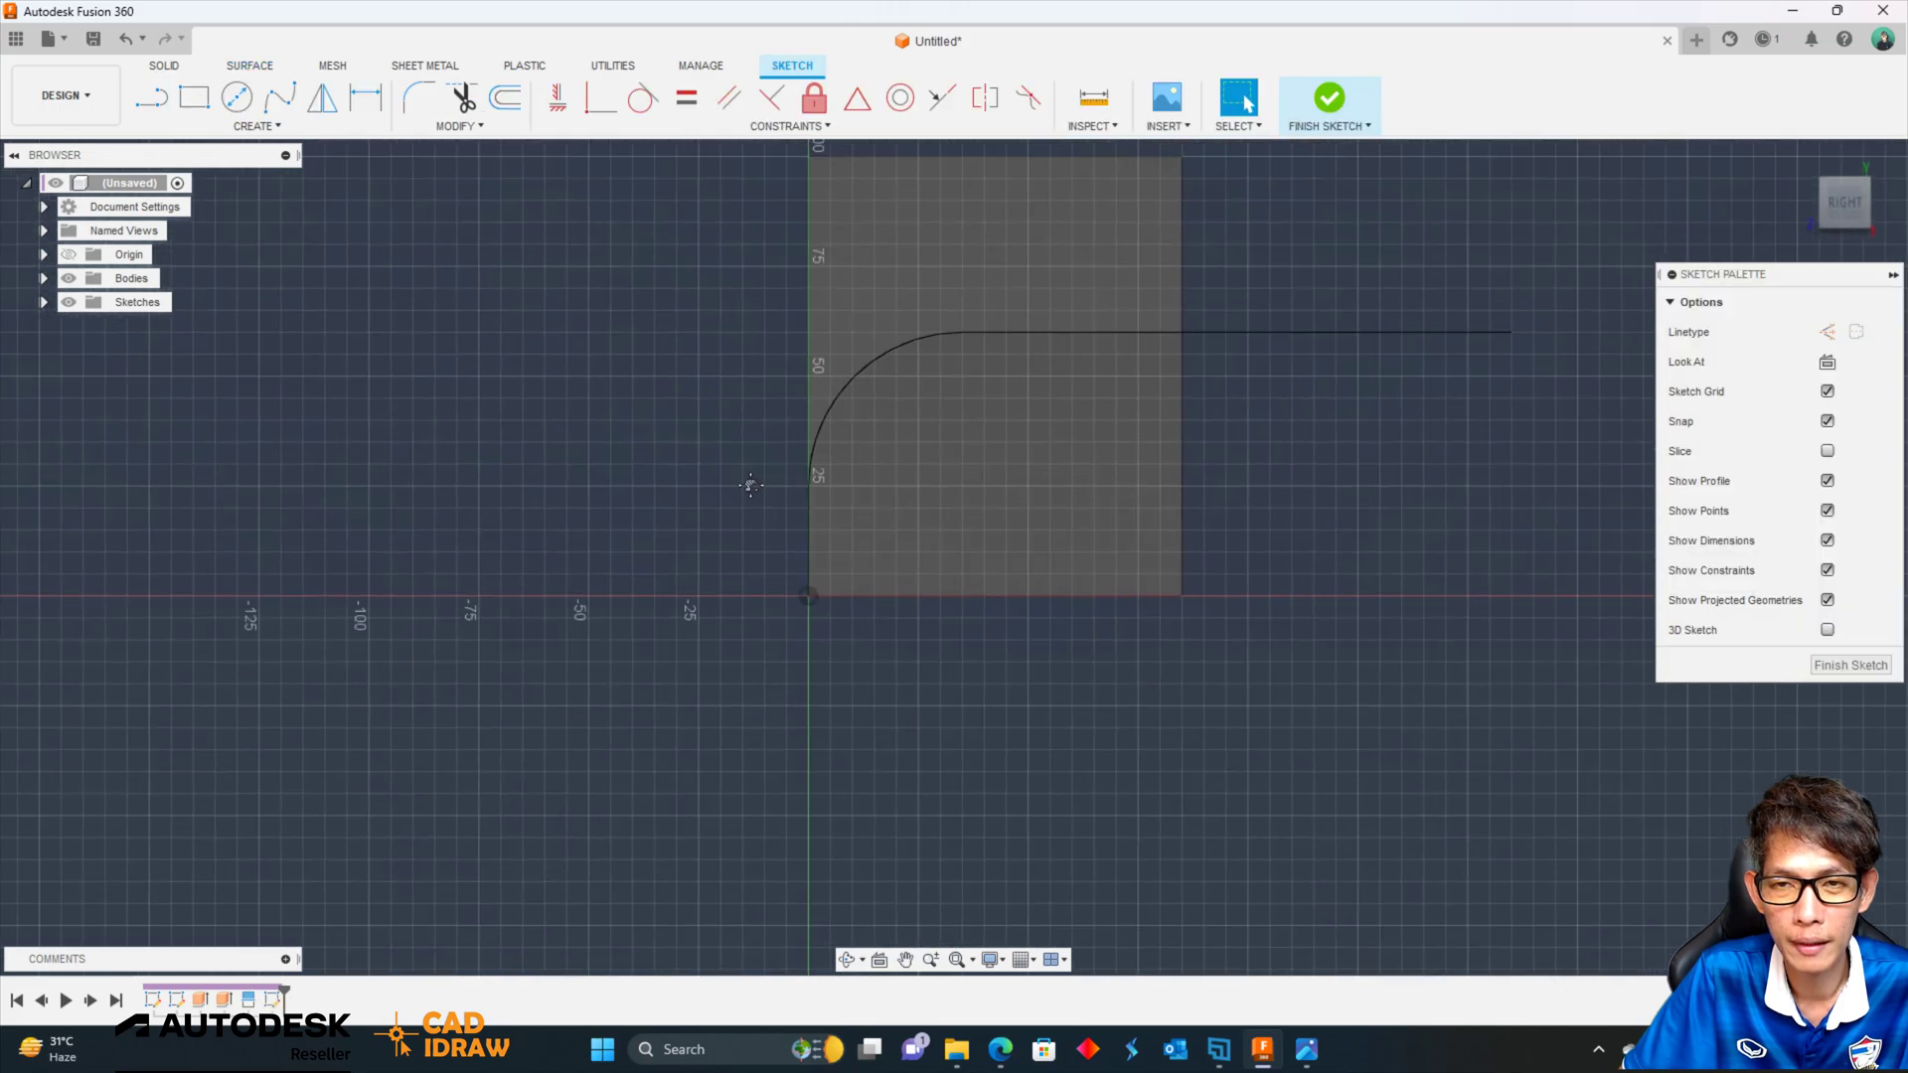
{"action": "left_click", "coordinate": [1793, 165]}
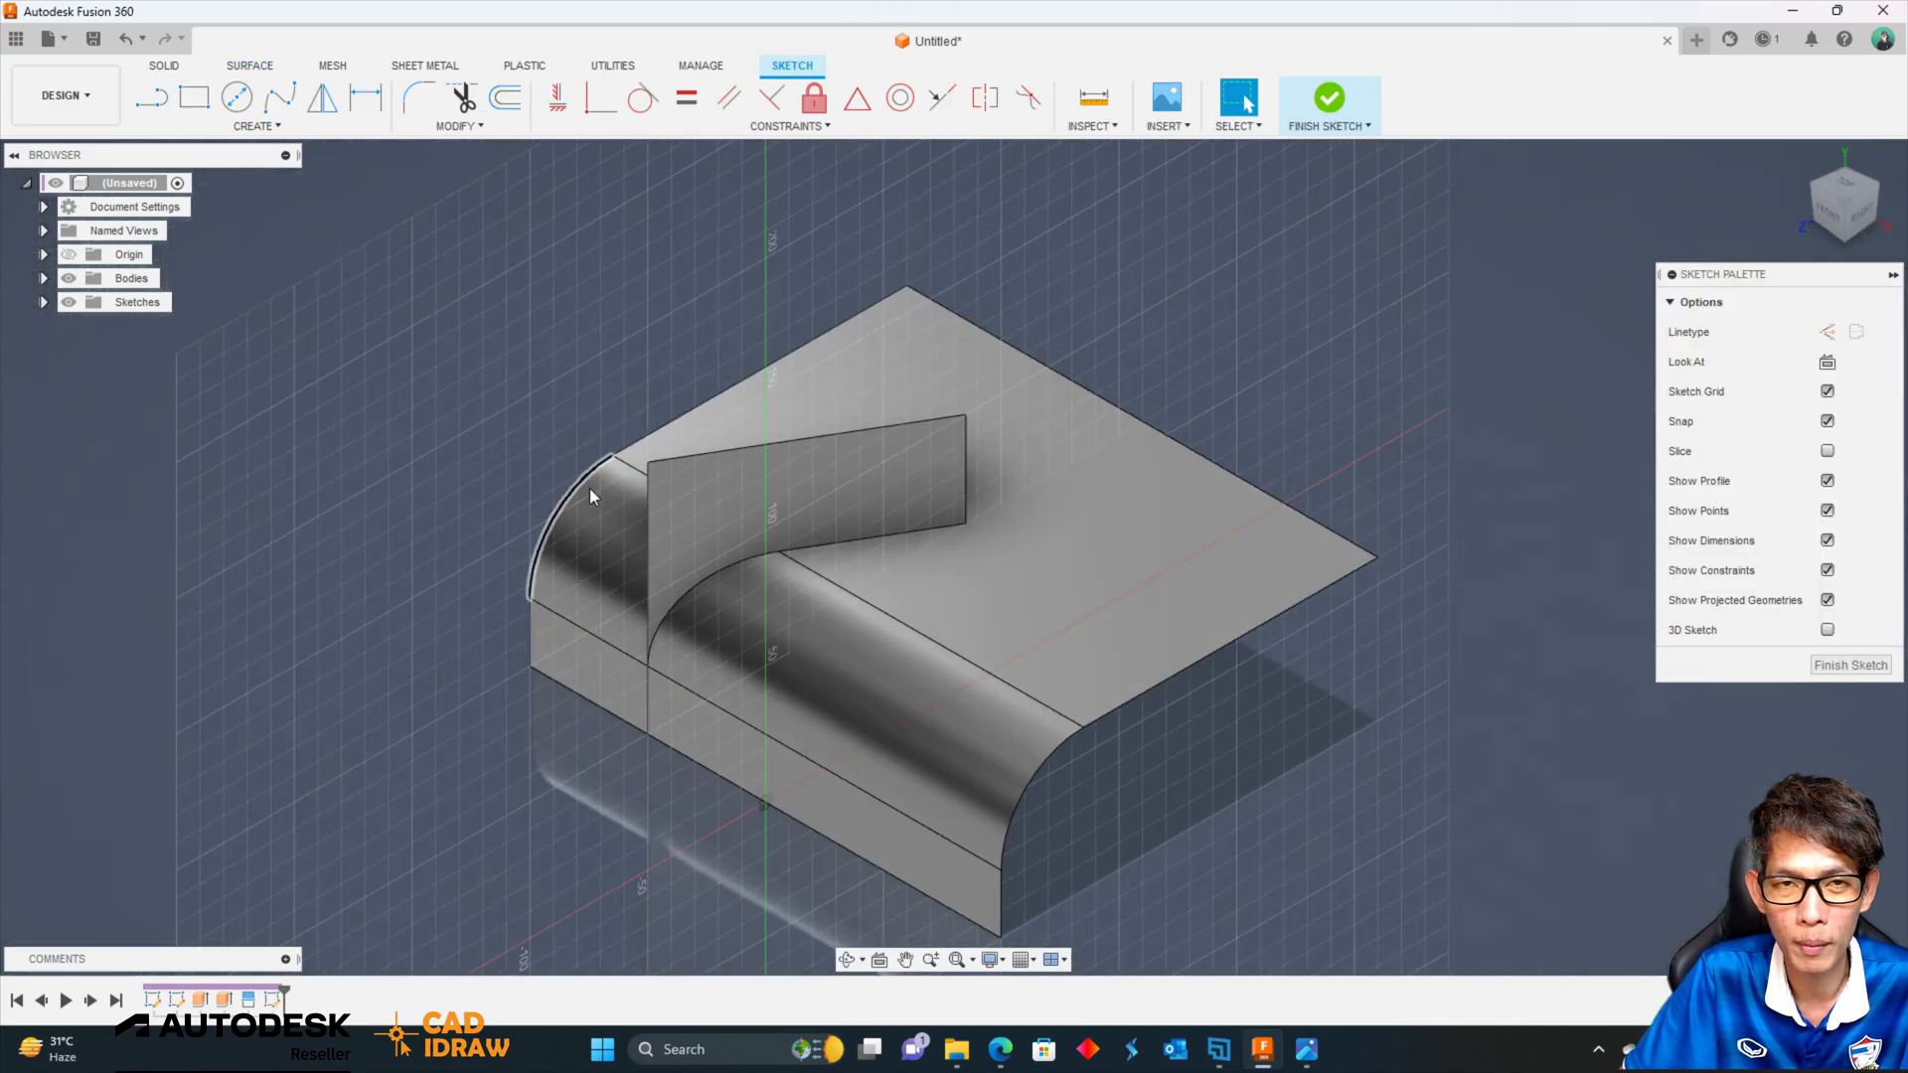
{"action": "left_click", "coordinate": [328, 127]}
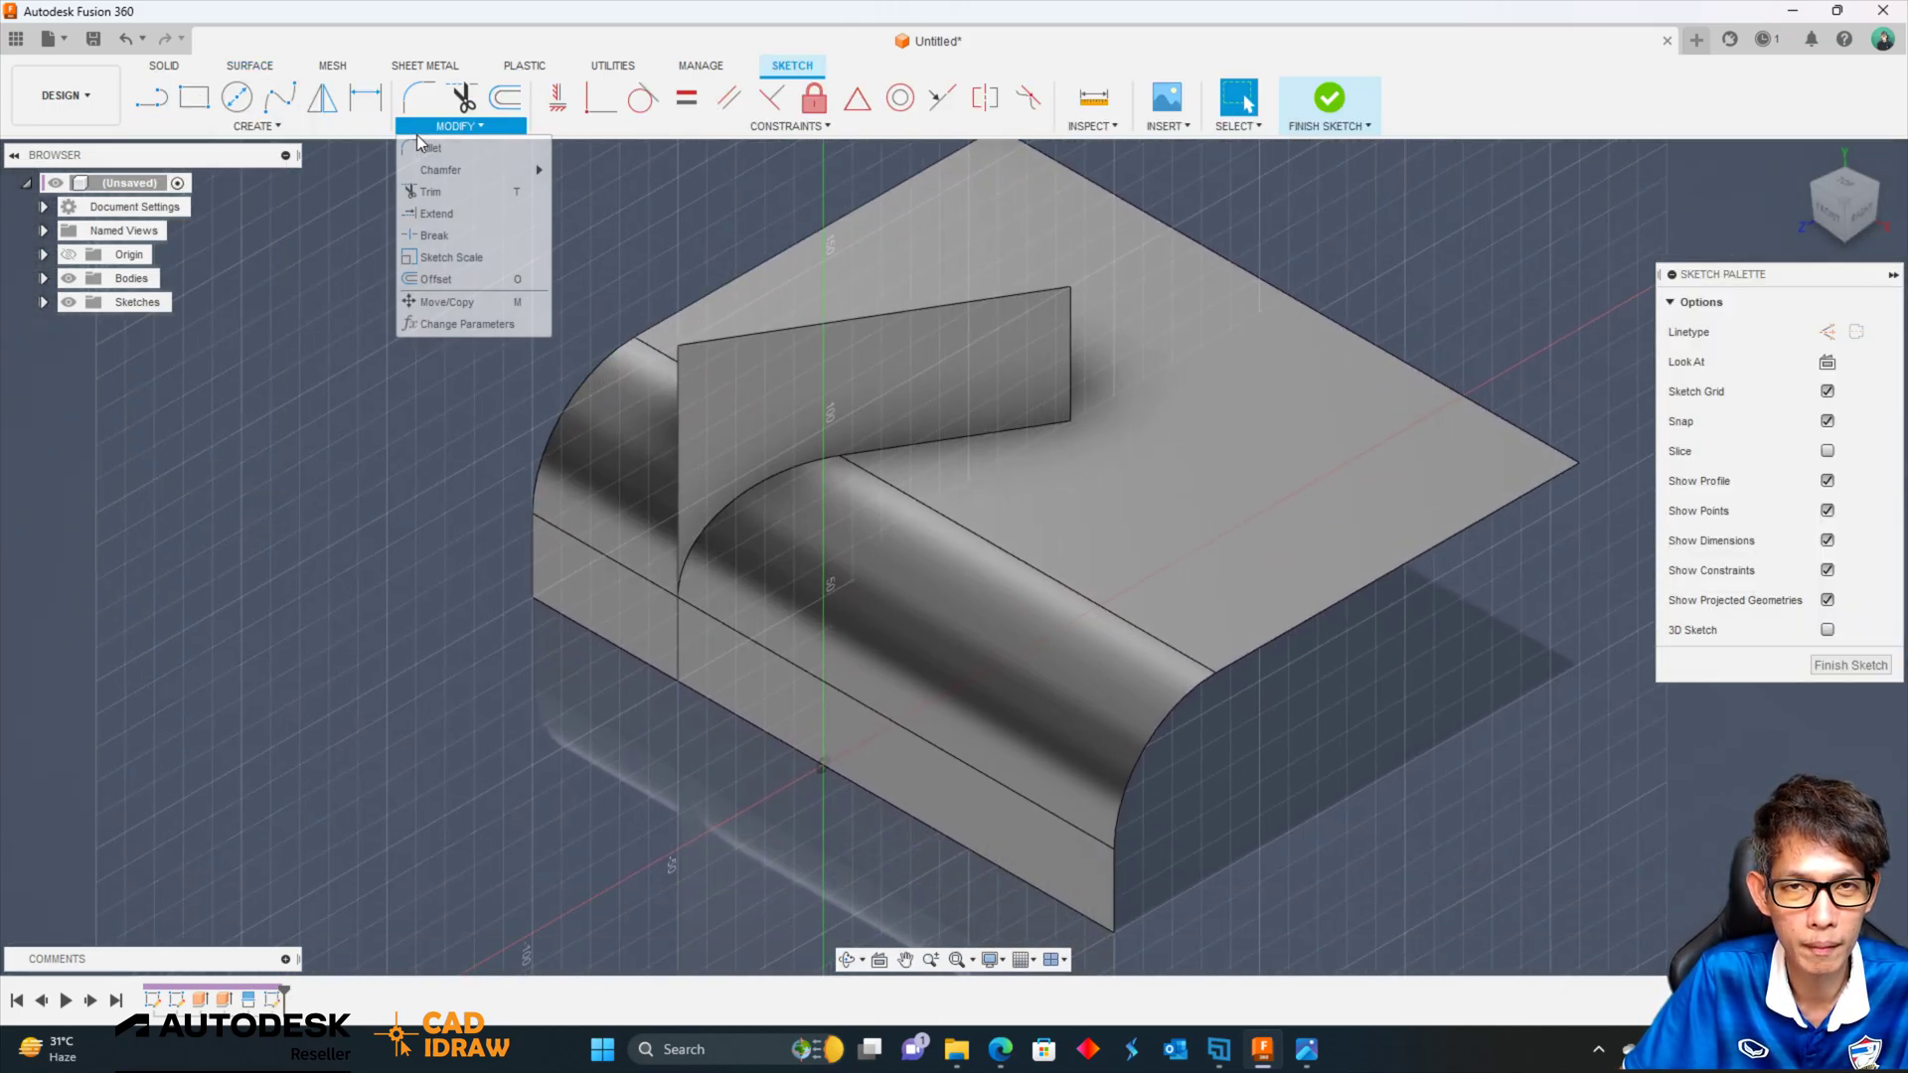
{"action": "left_click", "coordinate": [447, 127]}
Include the fin's vertical, curved and top edges as 3D geometry, then finish the sketch.
{"action": "left_click", "coordinate": [256, 127]}
{"action": "mouse_move", "coordinate": [191, 456]}
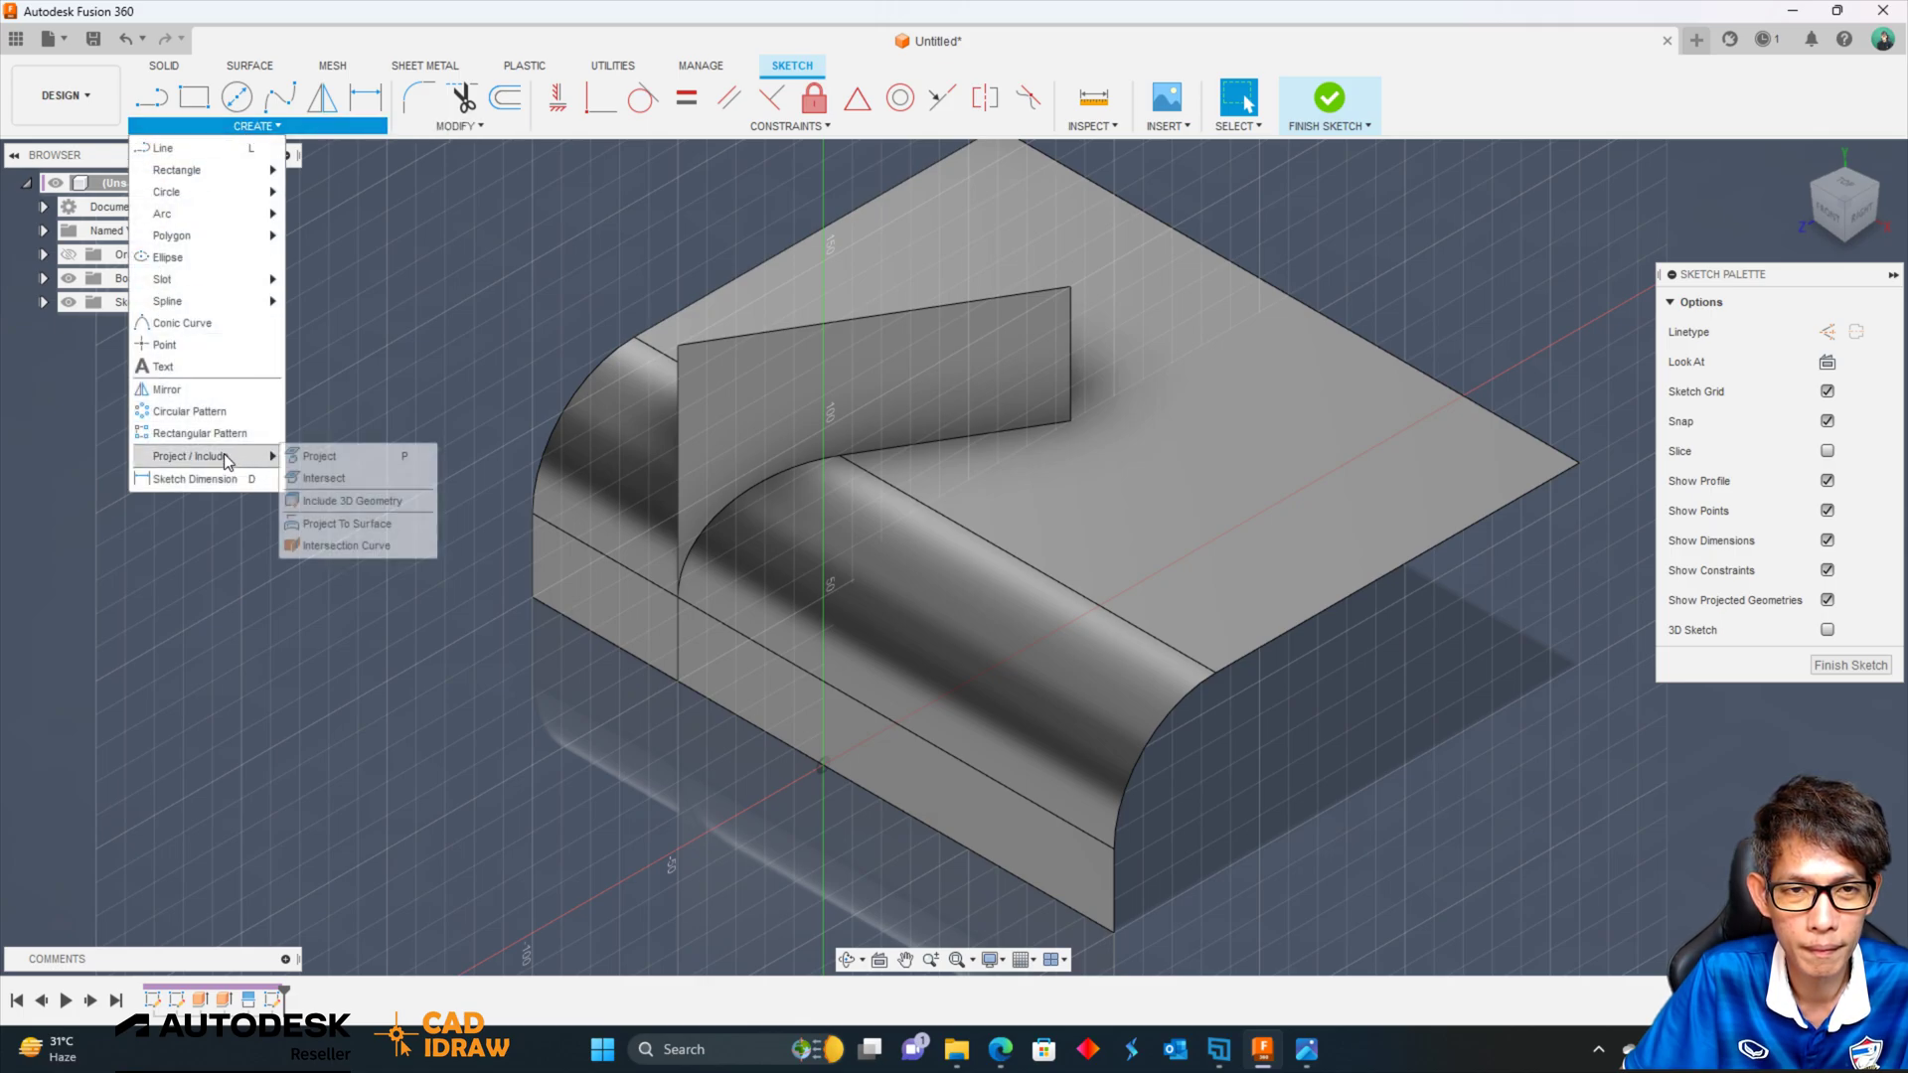
{"action": "left_click", "coordinate": [350, 501]}
{"action": "left_click", "coordinate": [676, 630]}
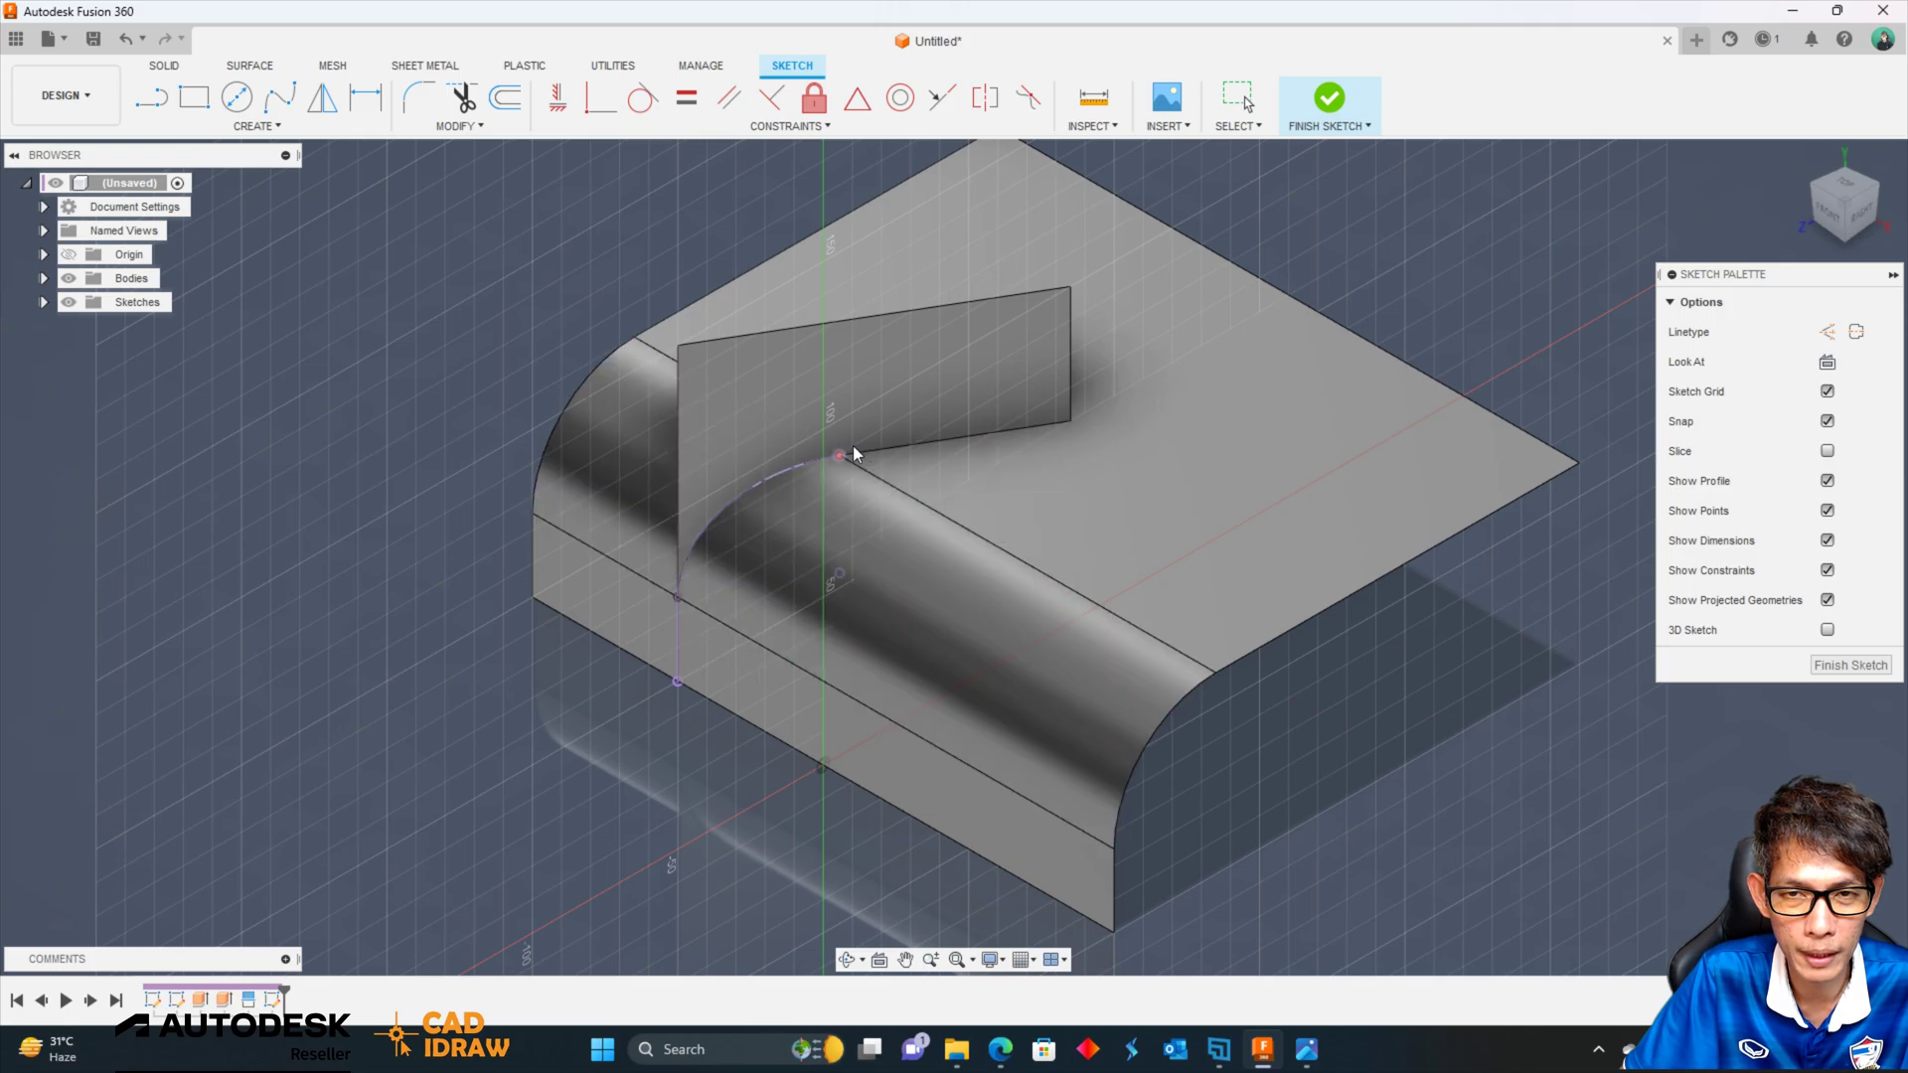
{"action": "left_click", "coordinate": [888, 450]}
{"action": "scroll", "coordinate": [814, 442], "scroll_direction": "up", "scroll_amount": 3}
{"action": "scroll", "coordinate": [912, 461], "scroll_direction": "up", "scroll_amount": 2}
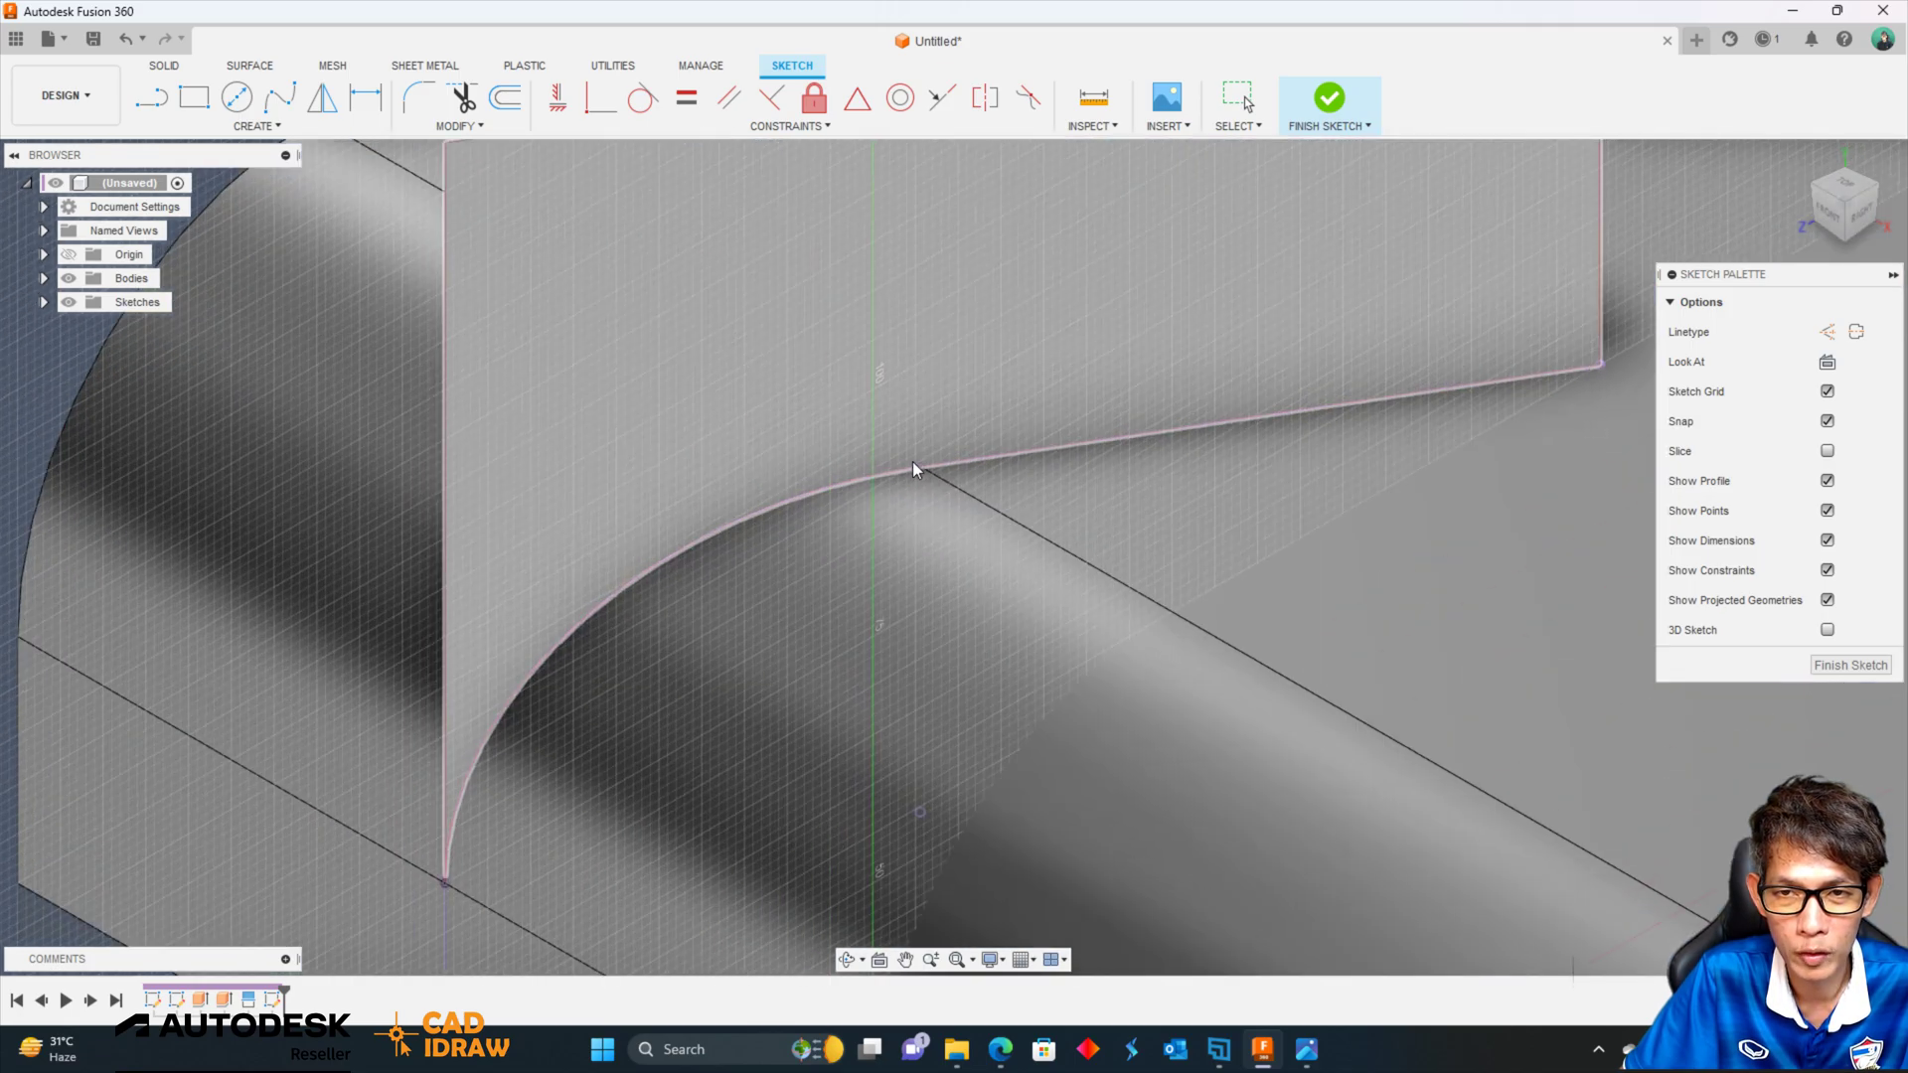
{"action": "scroll", "coordinate": [913, 461], "scroll_direction": "down", "scroll_amount": 3}
{"action": "scroll", "coordinate": [941, 481], "scroll_direction": "down", "scroll_amount": 2}
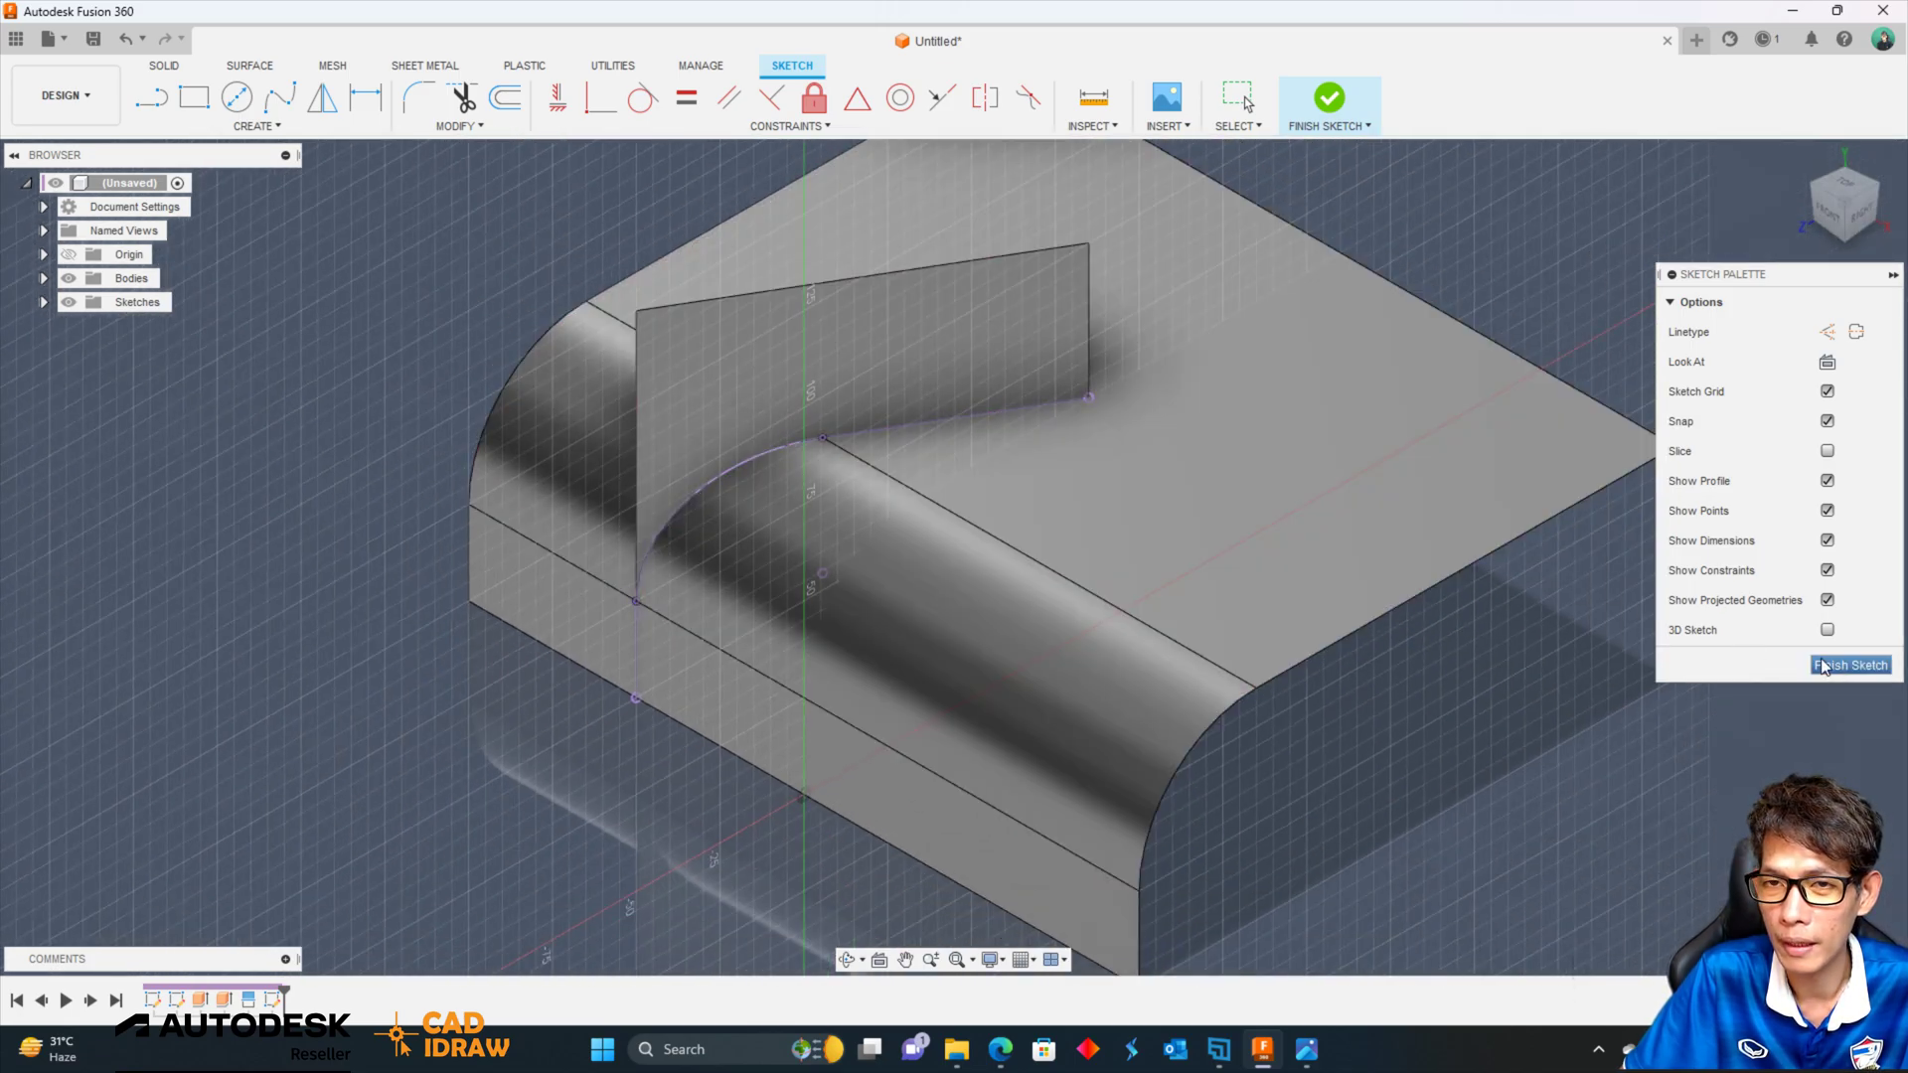
{"action": "left_click", "coordinate": [1815, 667]}
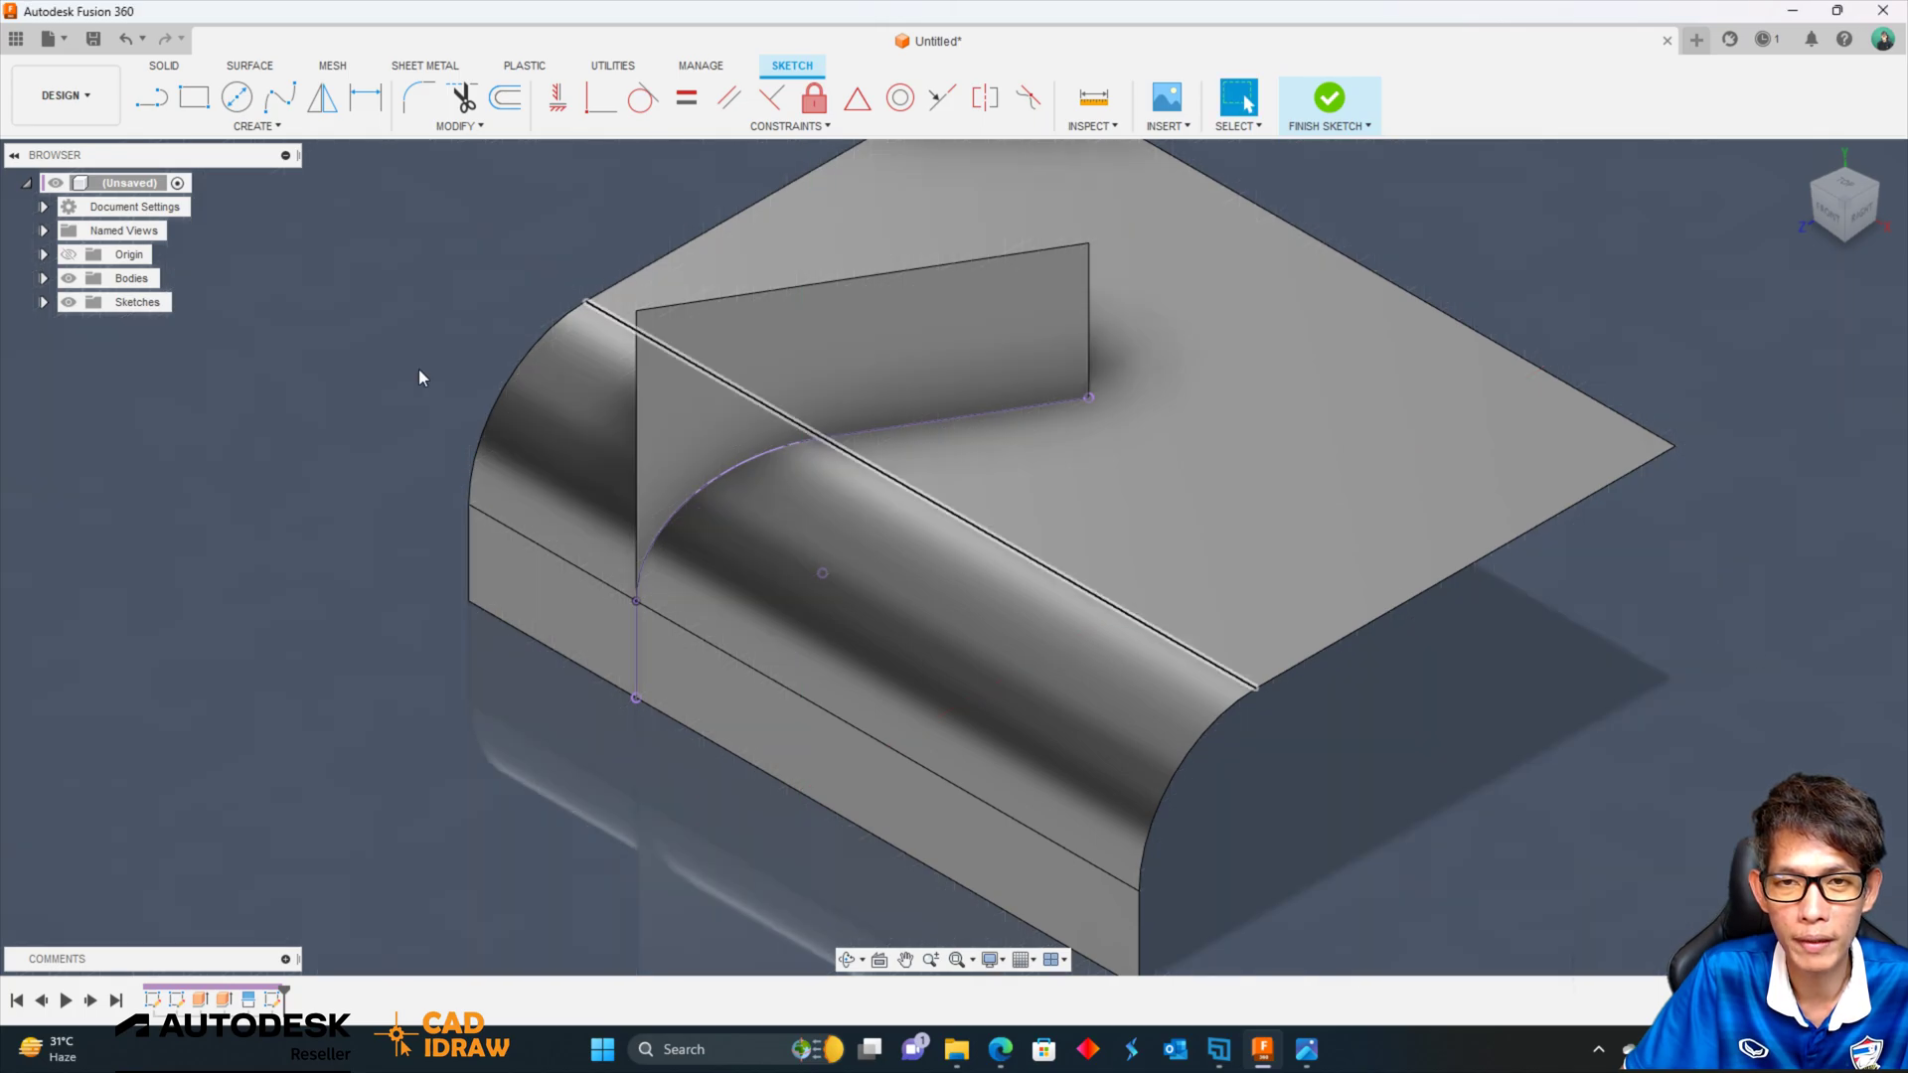
{"action": "left_click", "coordinate": [44, 278]}
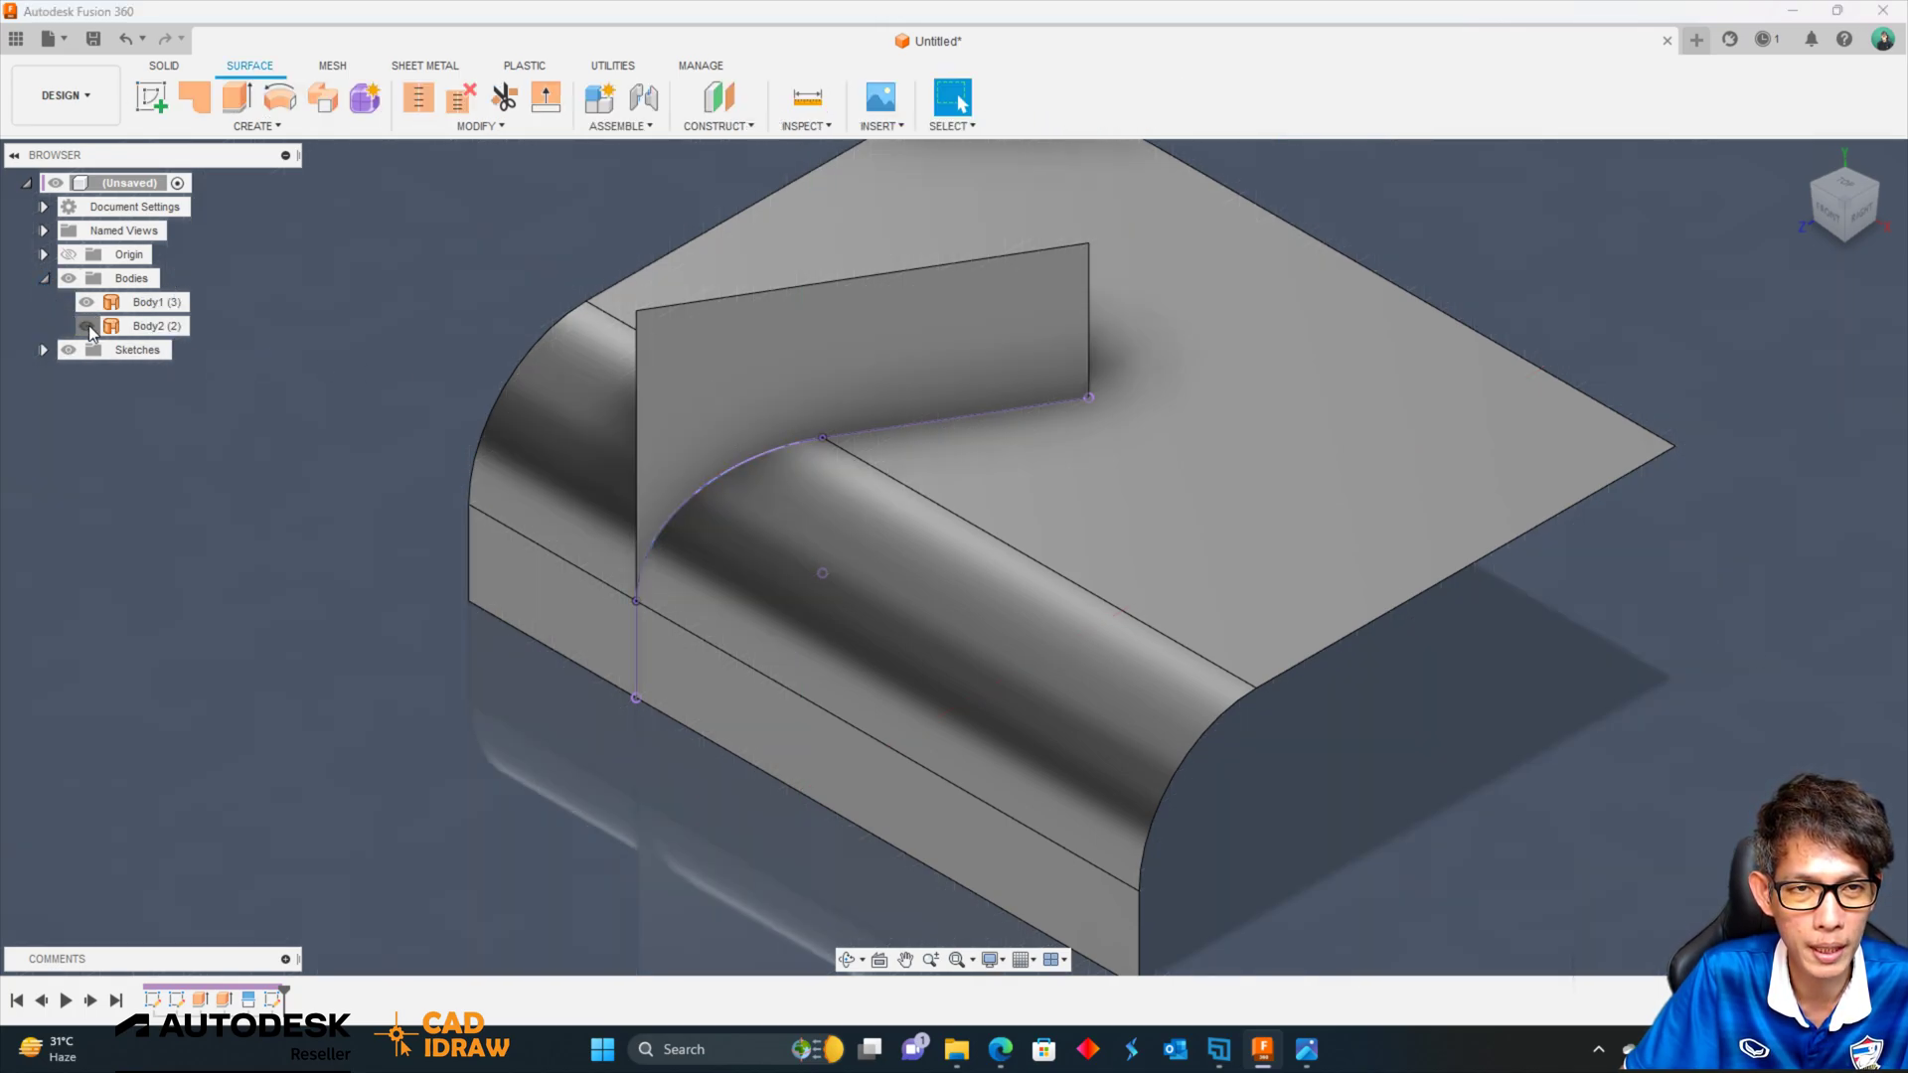
Hide Body1 and Body2 so only the sketch path remains visible.
{"action": "left_click", "coordinate": [88, 325]}
{"action": "scroll", "coordinate": [863, 499], "scroll_direction": "up", "scroll_amount": 3}
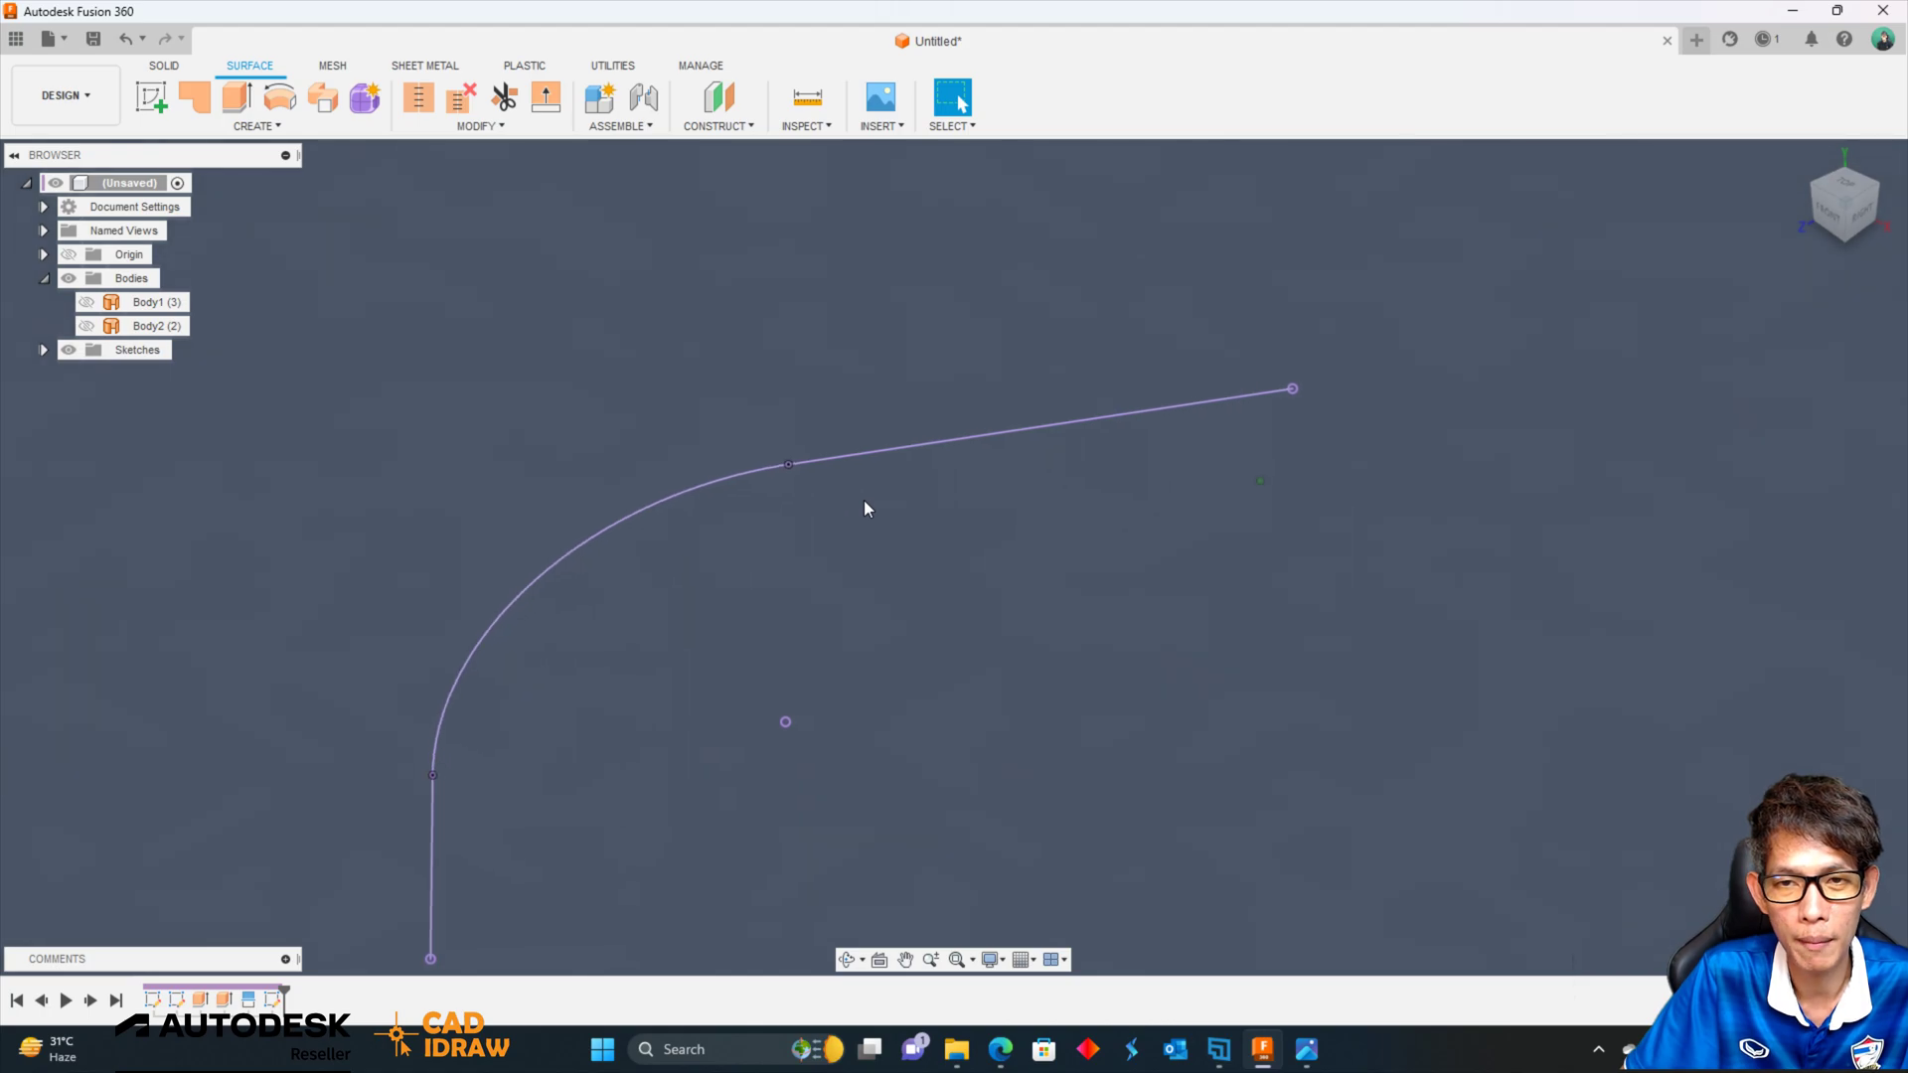
{"action": "mouse_move", "coordinate": [863, 499]}
{"action": "middle_mouse_down", "text": "shift"}
{"action": "mouse_move", "coordinate": [785, 373]}
{"action": "mouse_move", "coordinate": [568, 322]}
{"action": "mouse_move", "coordinate": [566, 289]}
{"action": "middle_mouse_up", "text": "shift"}
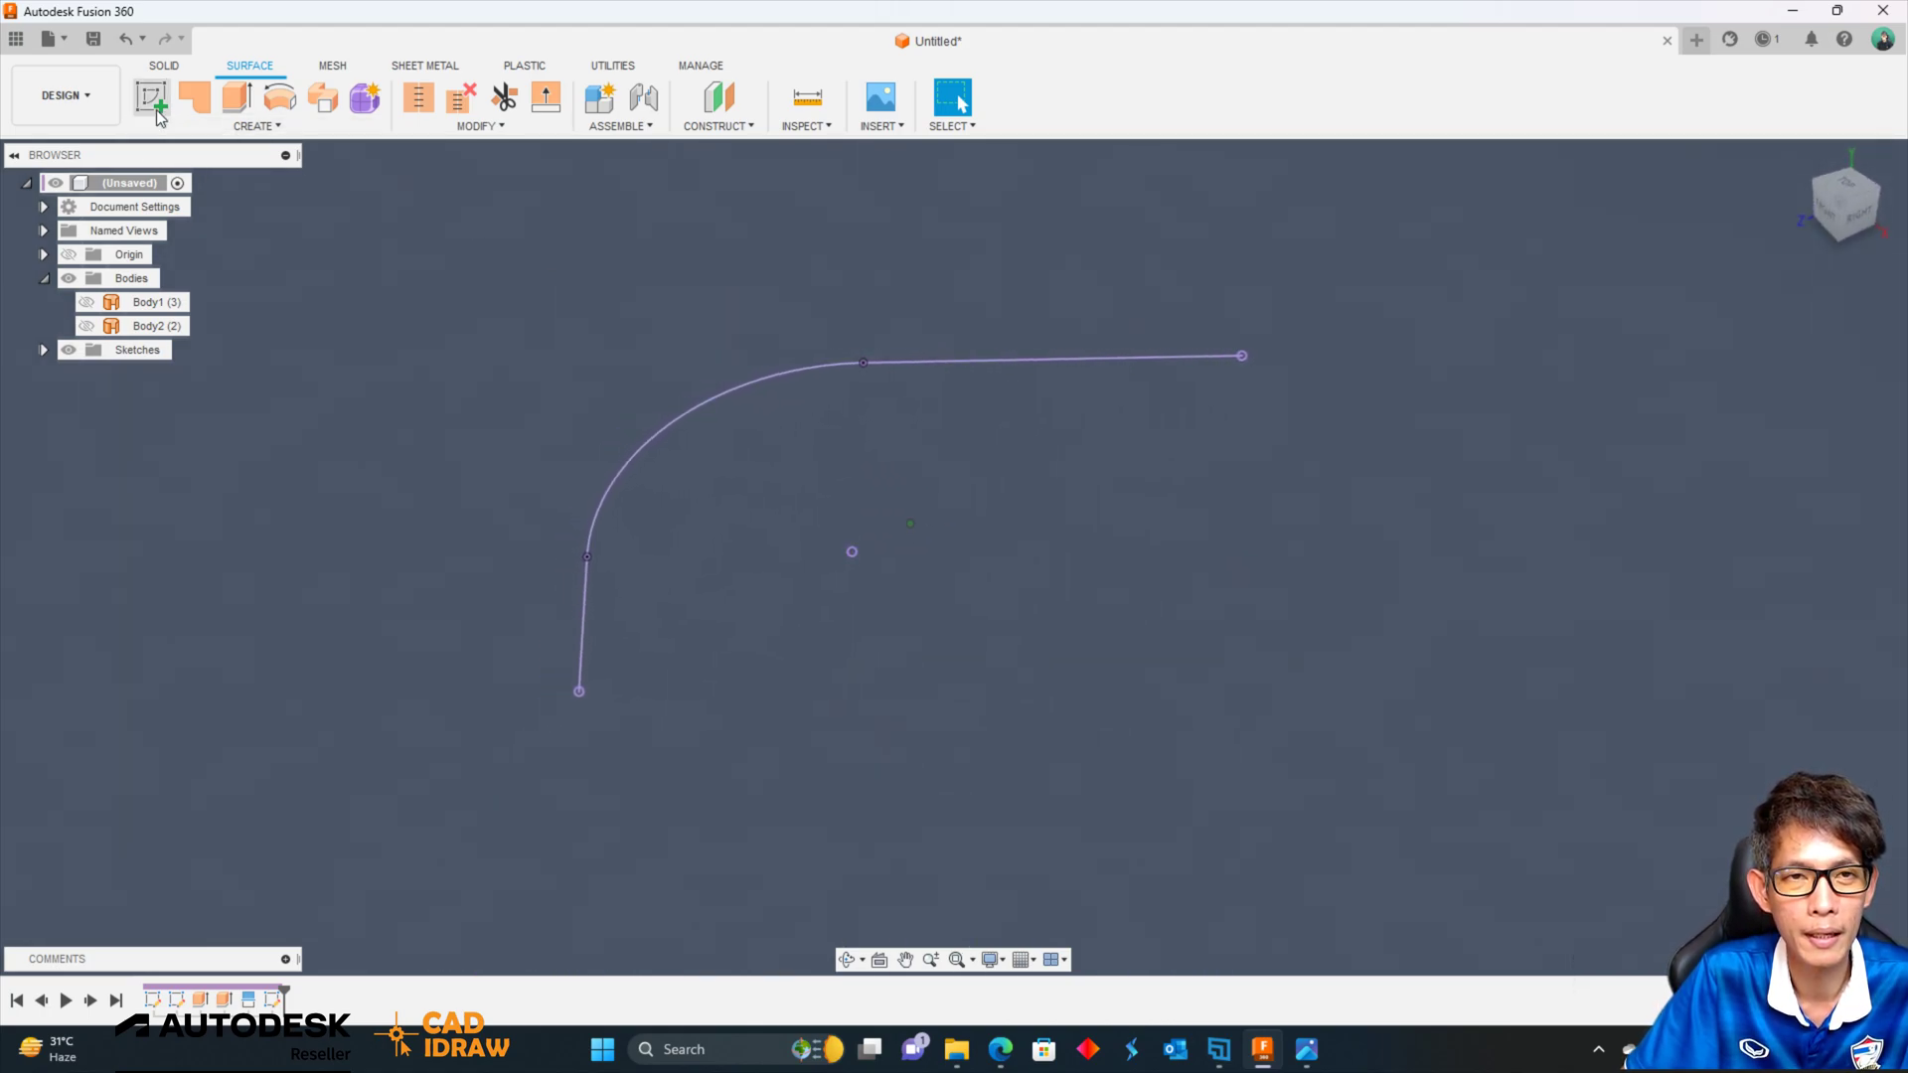
{"action": "middle_click_drag", "start_coordinate": [438, 242], "coordinate": [331, 177], "text": "shift"}
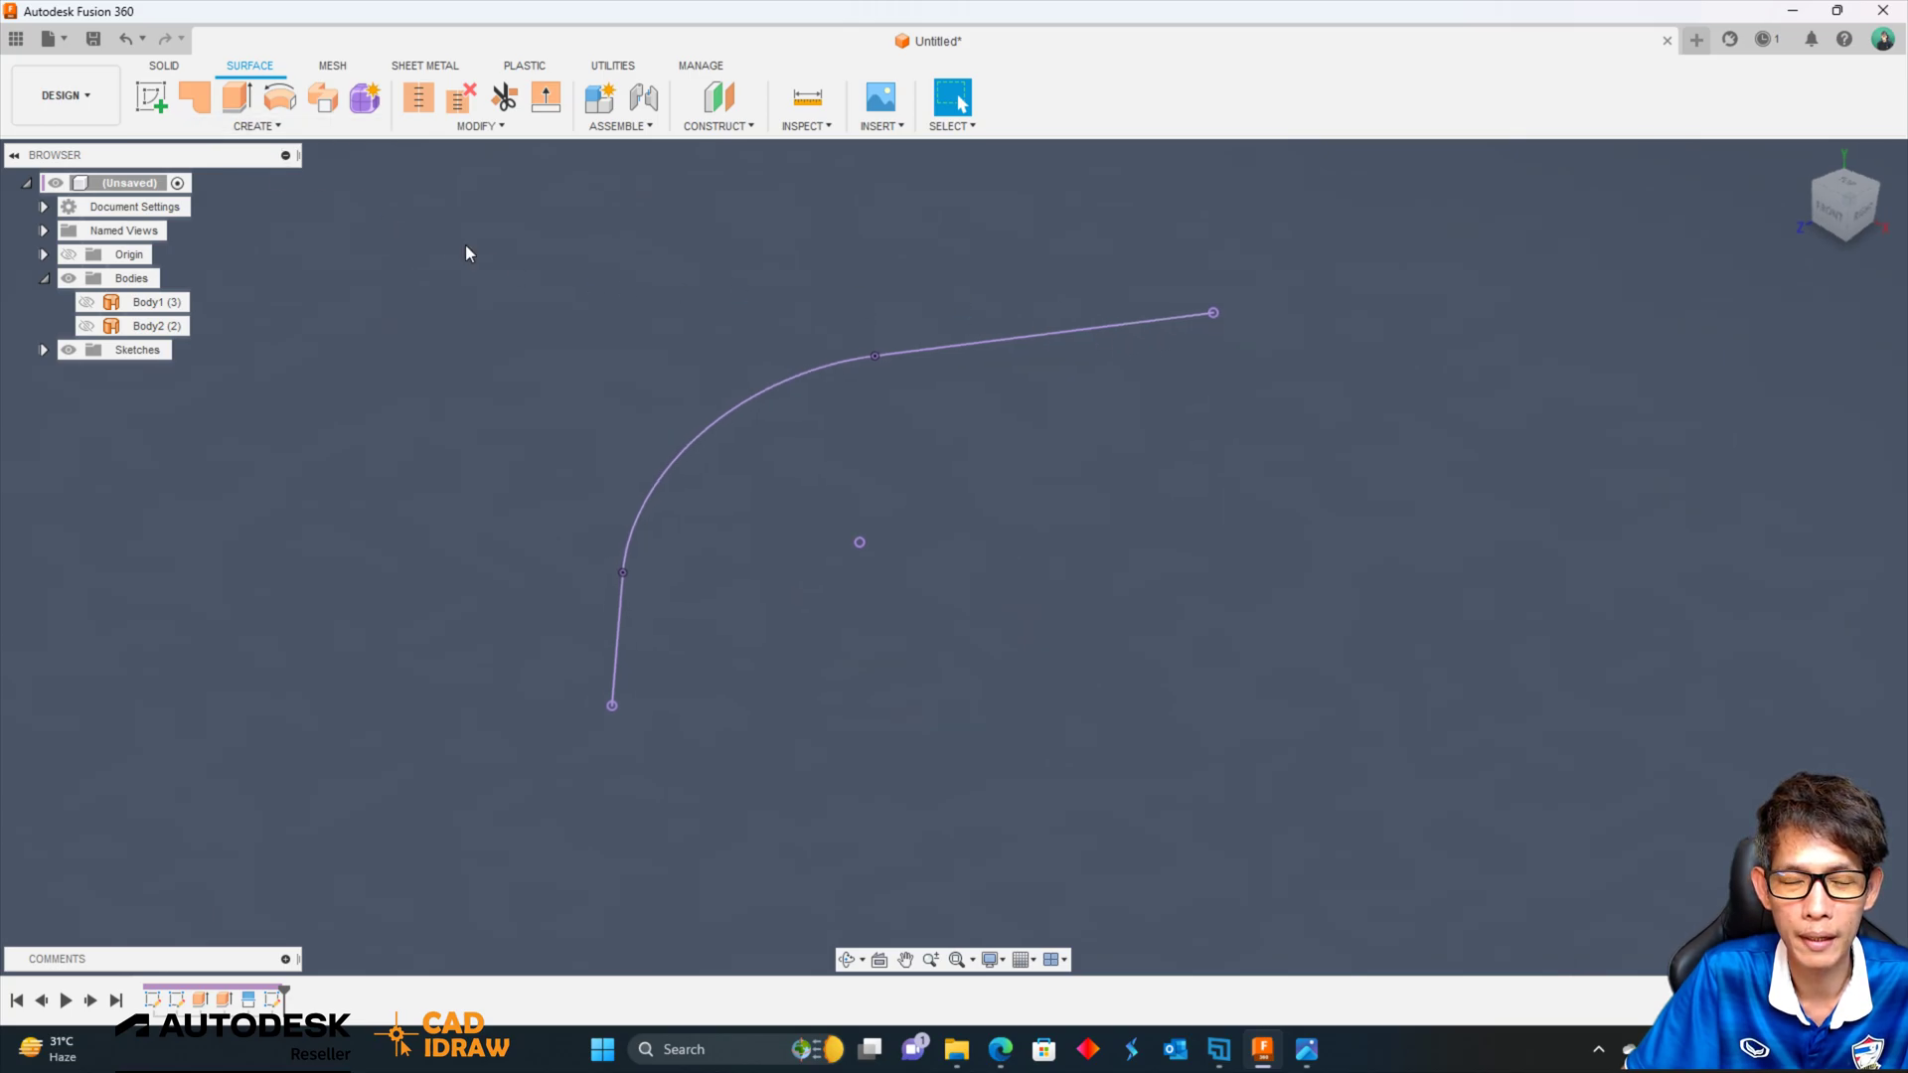
Sketch a 25 mm diameter circle centred on the path's end point on the origin plane.
{"action": "left_click", "coordinate": [151, 100]}
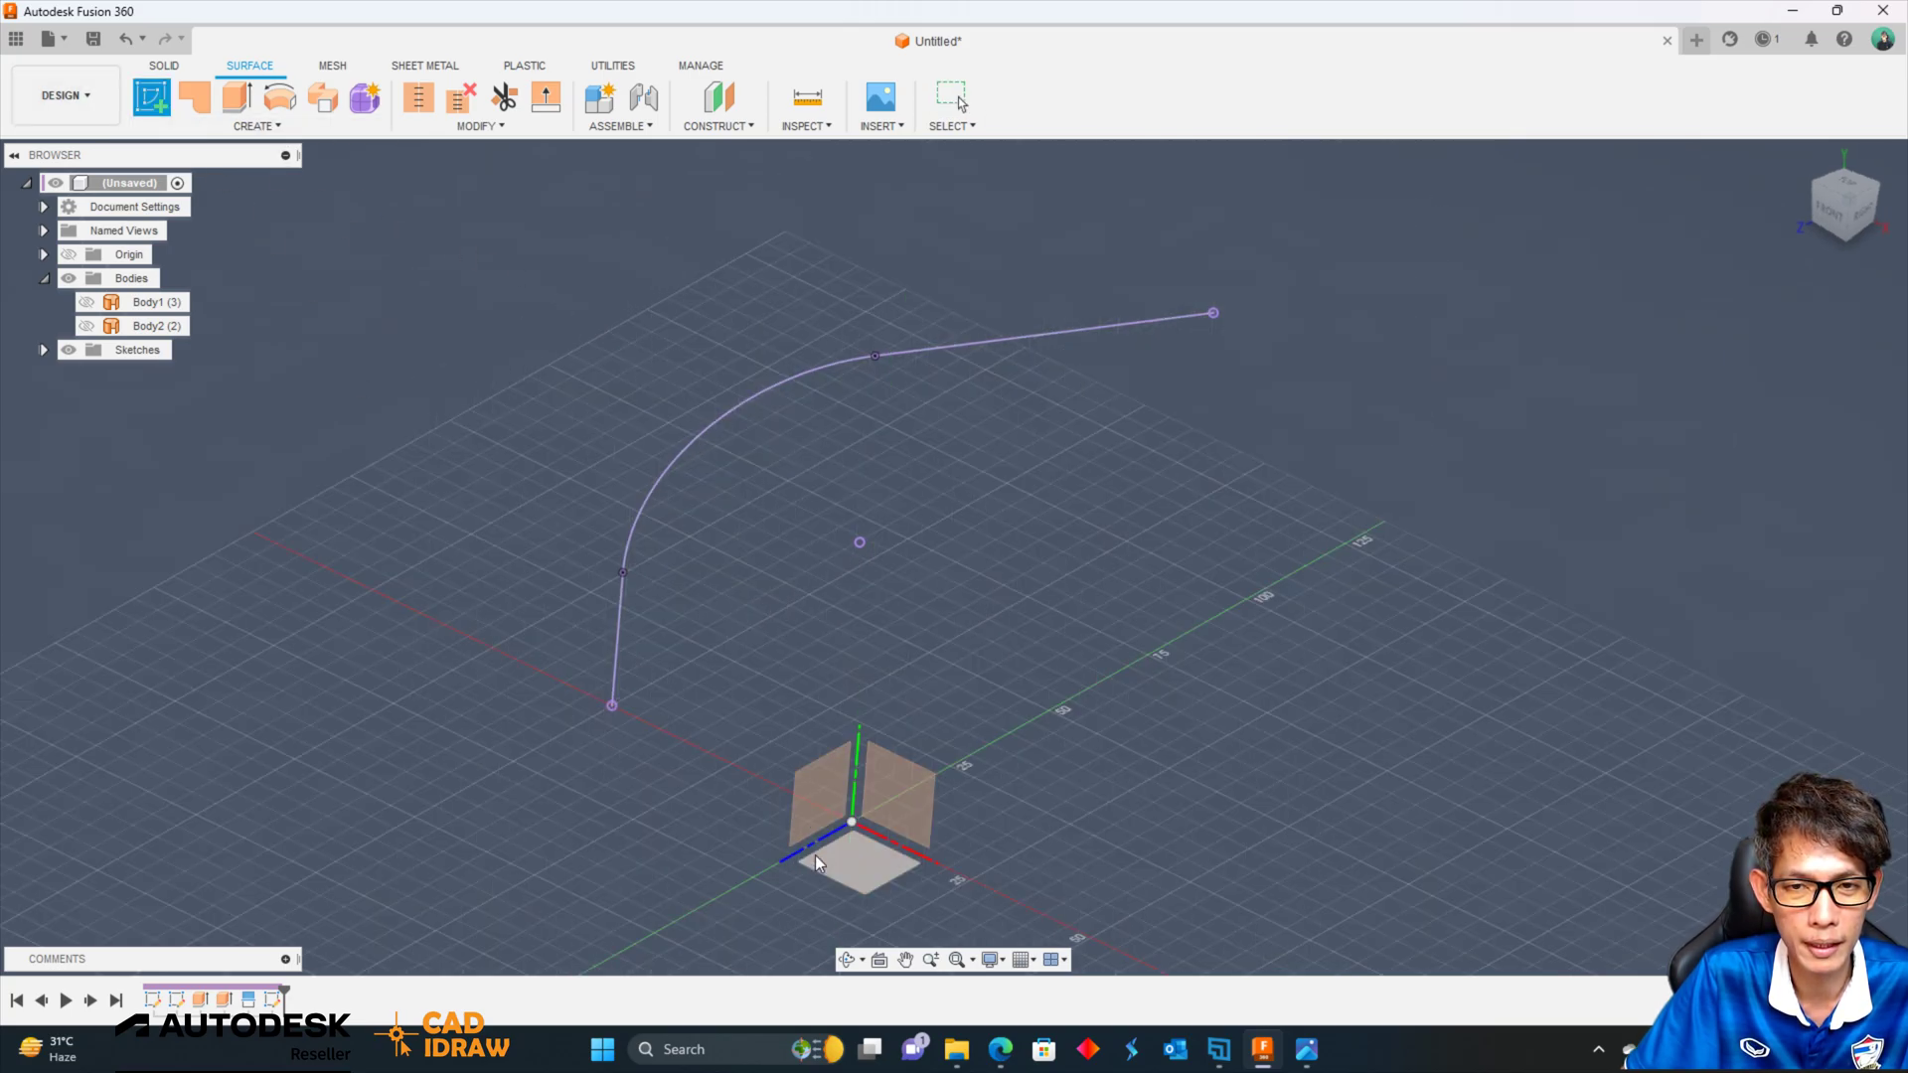
{"action": "middle_click_drag", "start_coordinate": [815, 855], "coordinate": [873, 753], "text": "shift"}
{"action": "left_click", "coordinate": [1017, 793]}
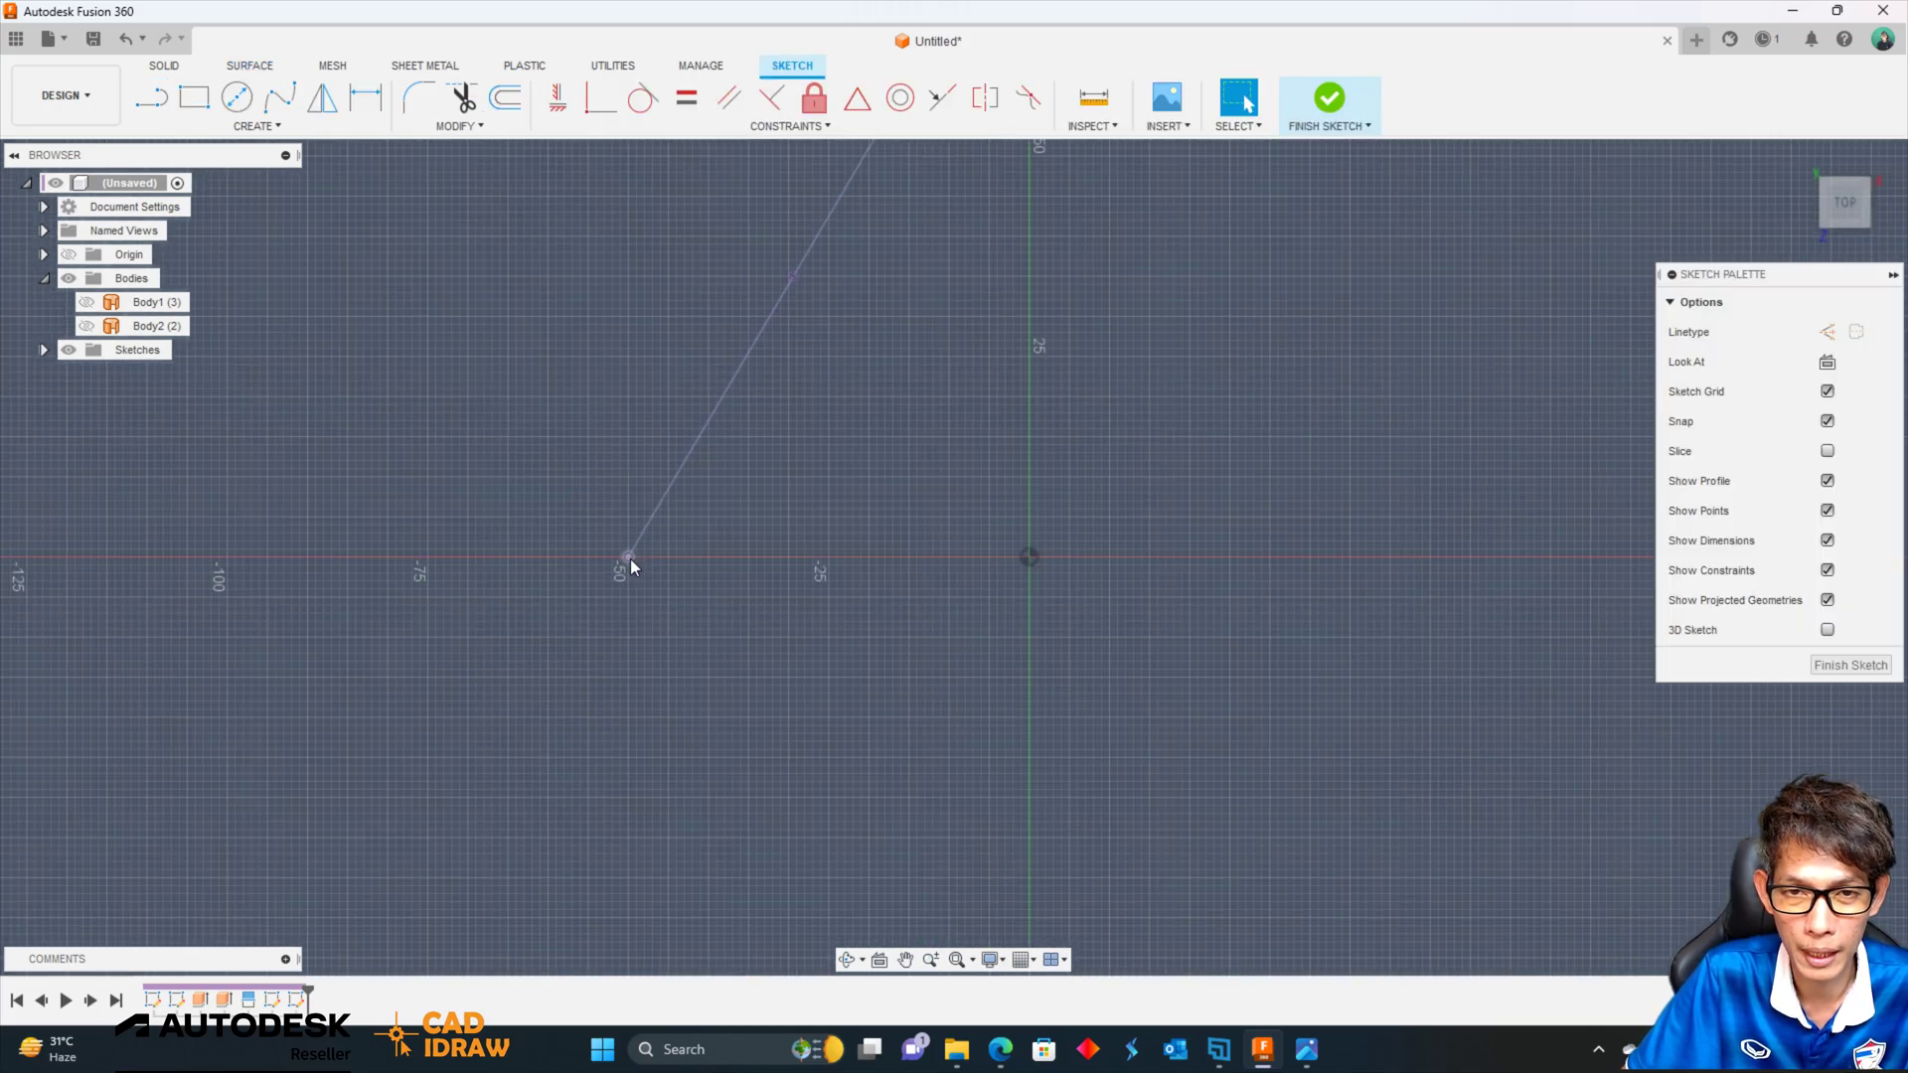
{"action": "key", "text": "c"}
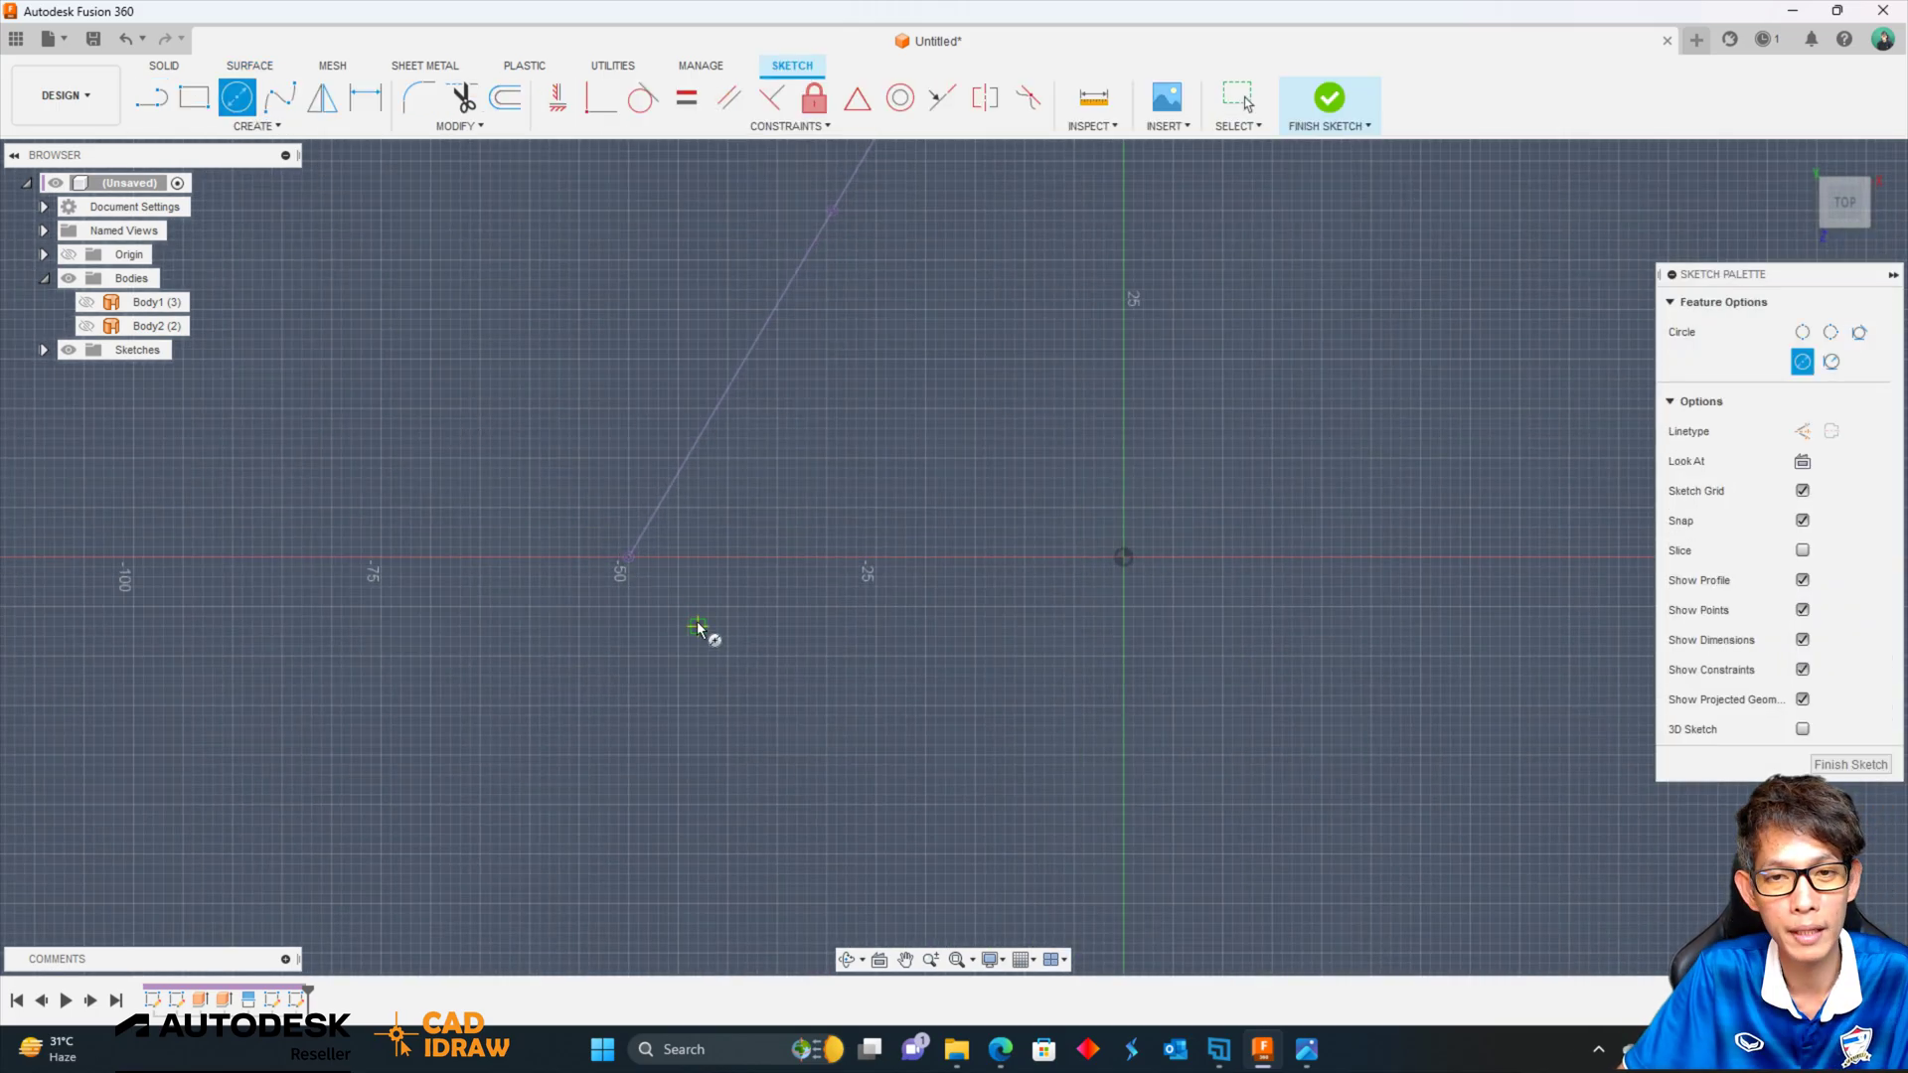
{"action": "left_click", "coordinate": [632, 553]}
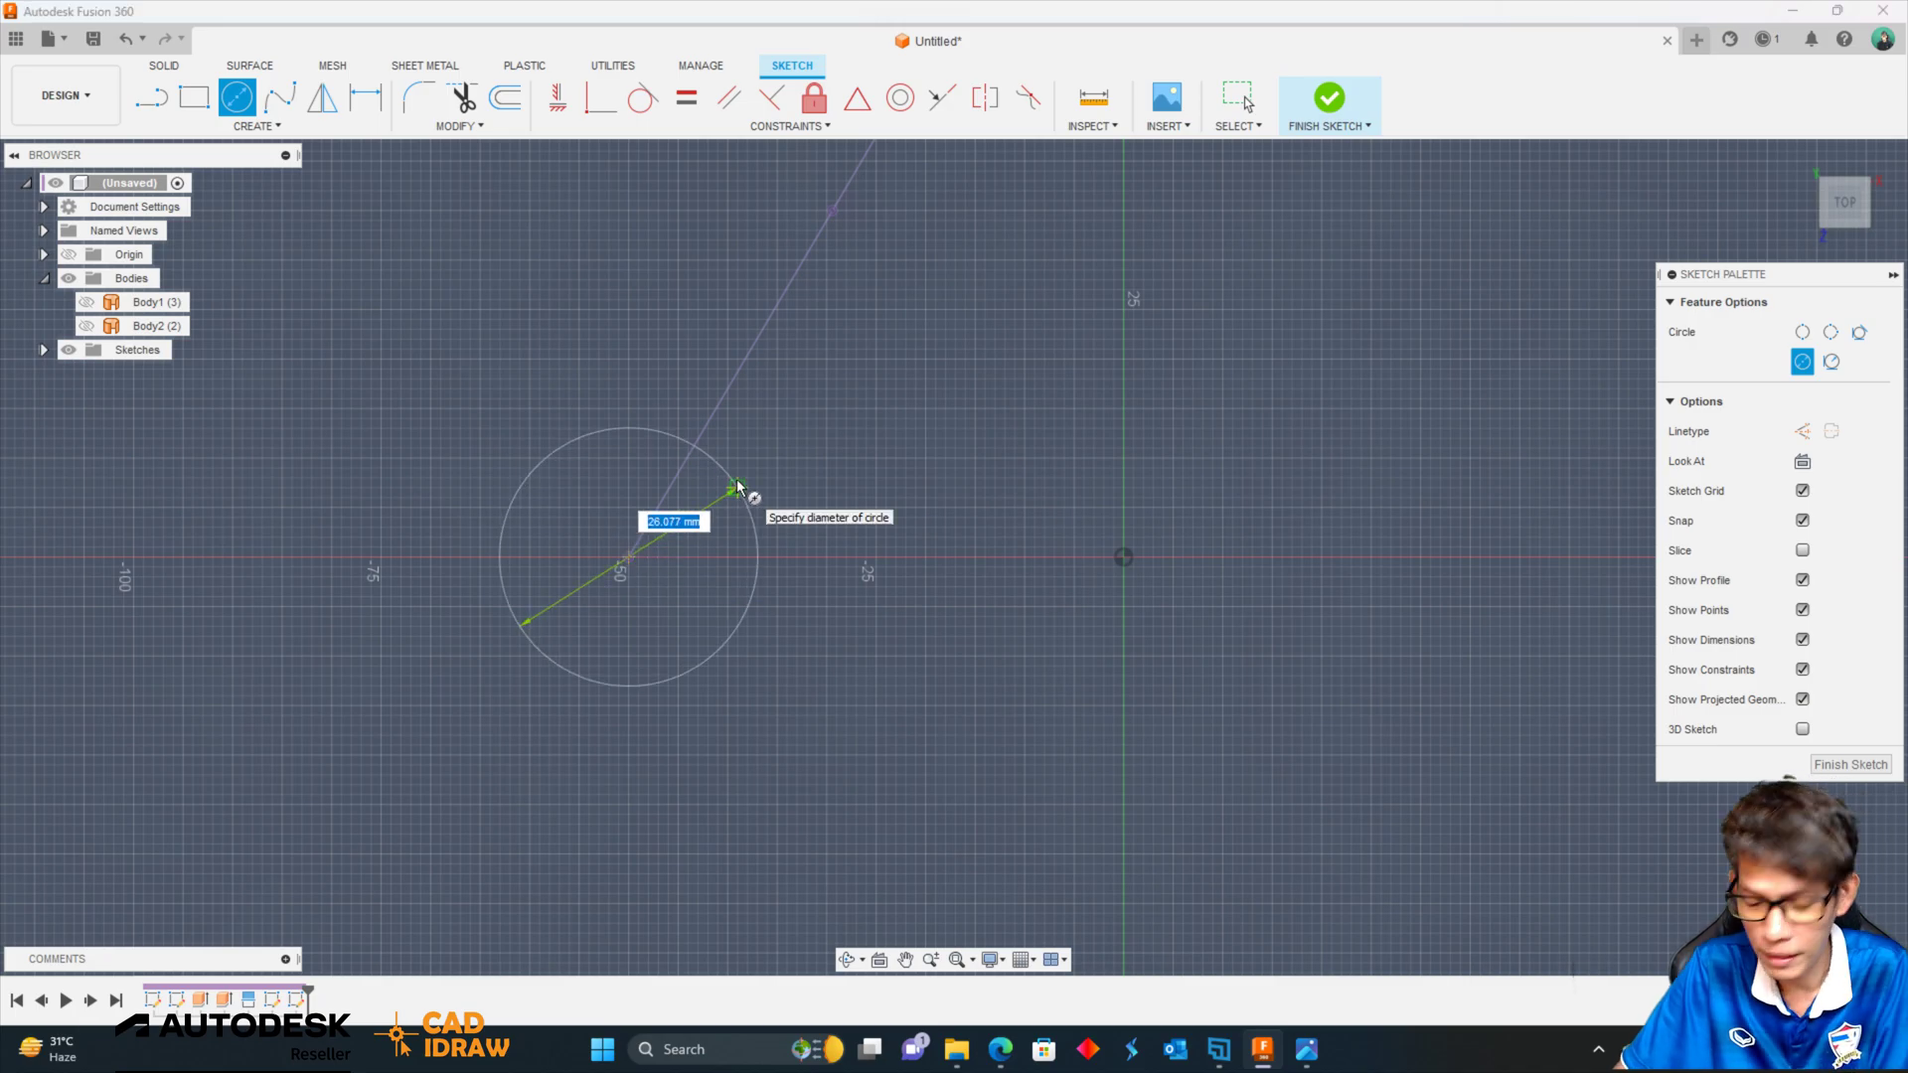
{"action": "type", "text": "25"}
{"action": "key", "text": "Return"}
{"action": "key", "text": "Escape"}
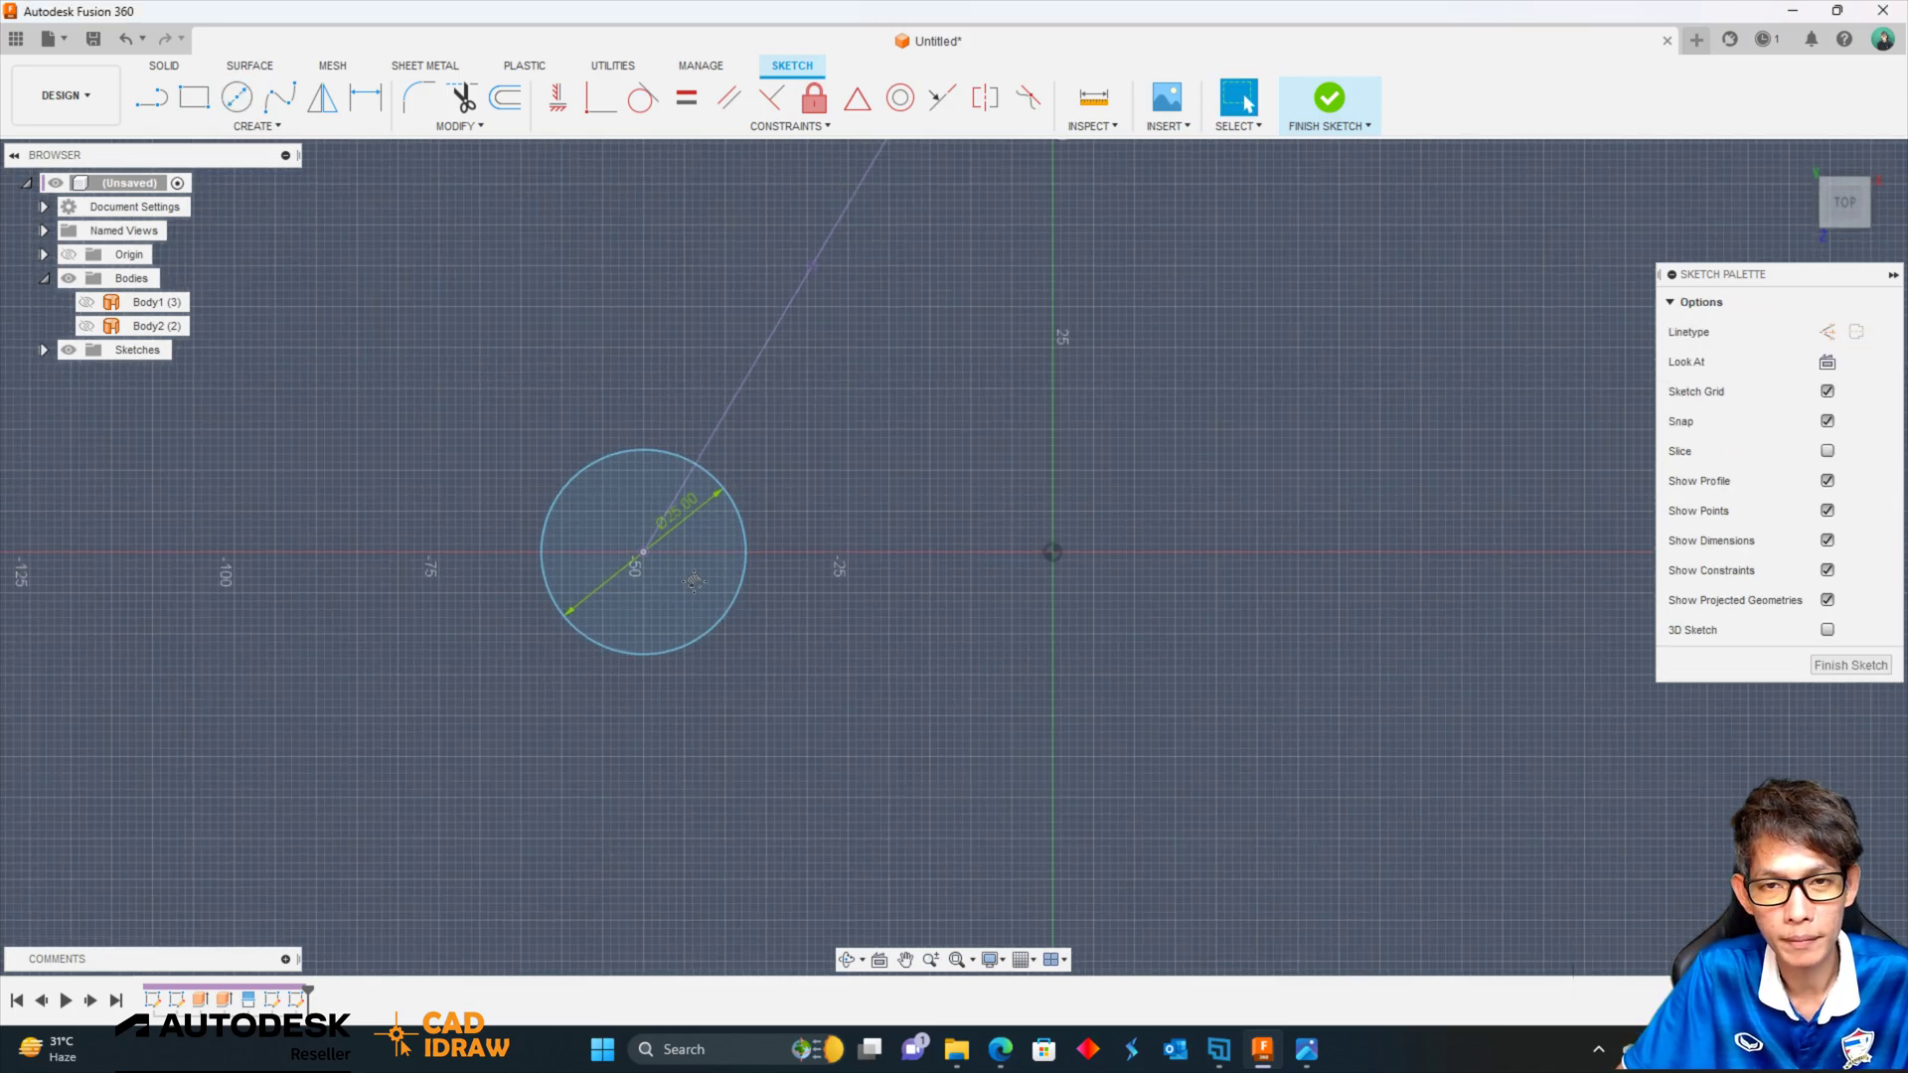
{"action": "left_click", "coordinate": [1328, 99]}
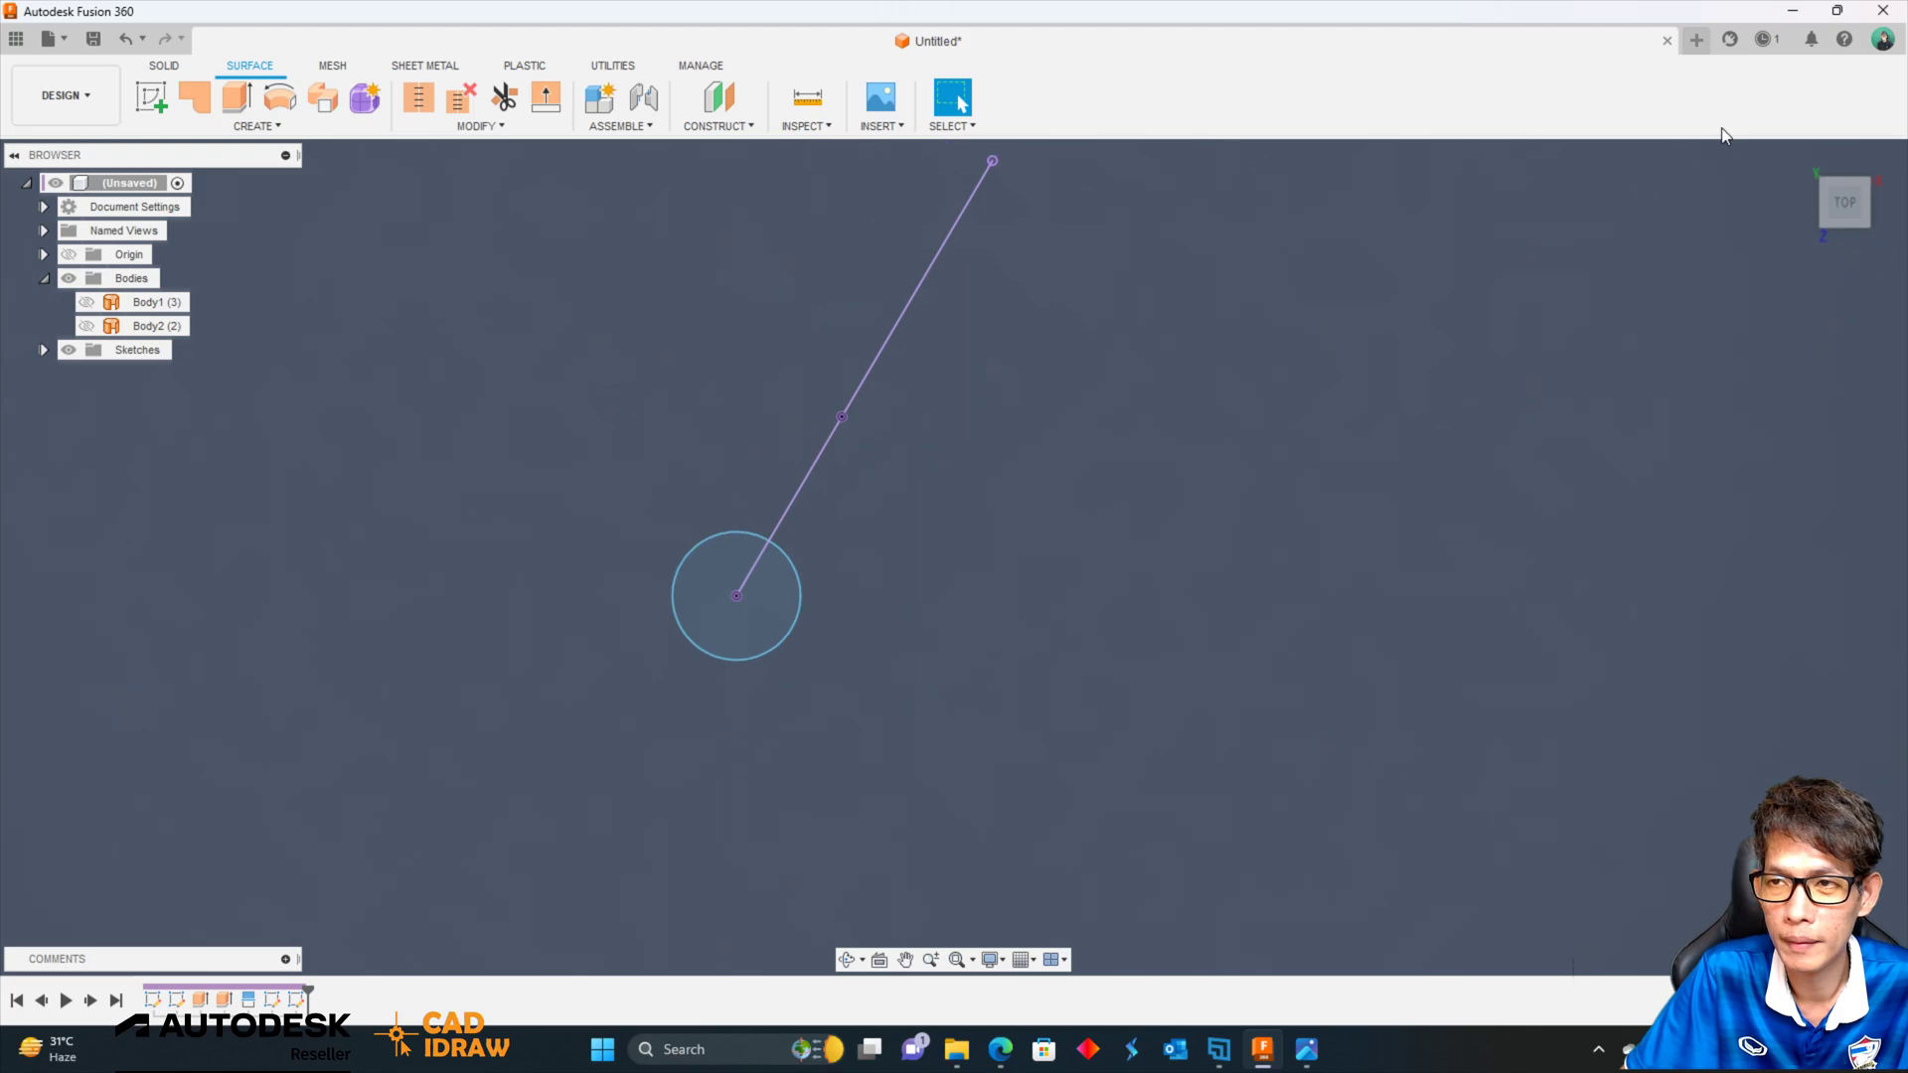
Sweep the 25 mm circle along the curved path to create solid bent pipe Body3.
{"action": "left_click", "coordinate": [1804, 162]}
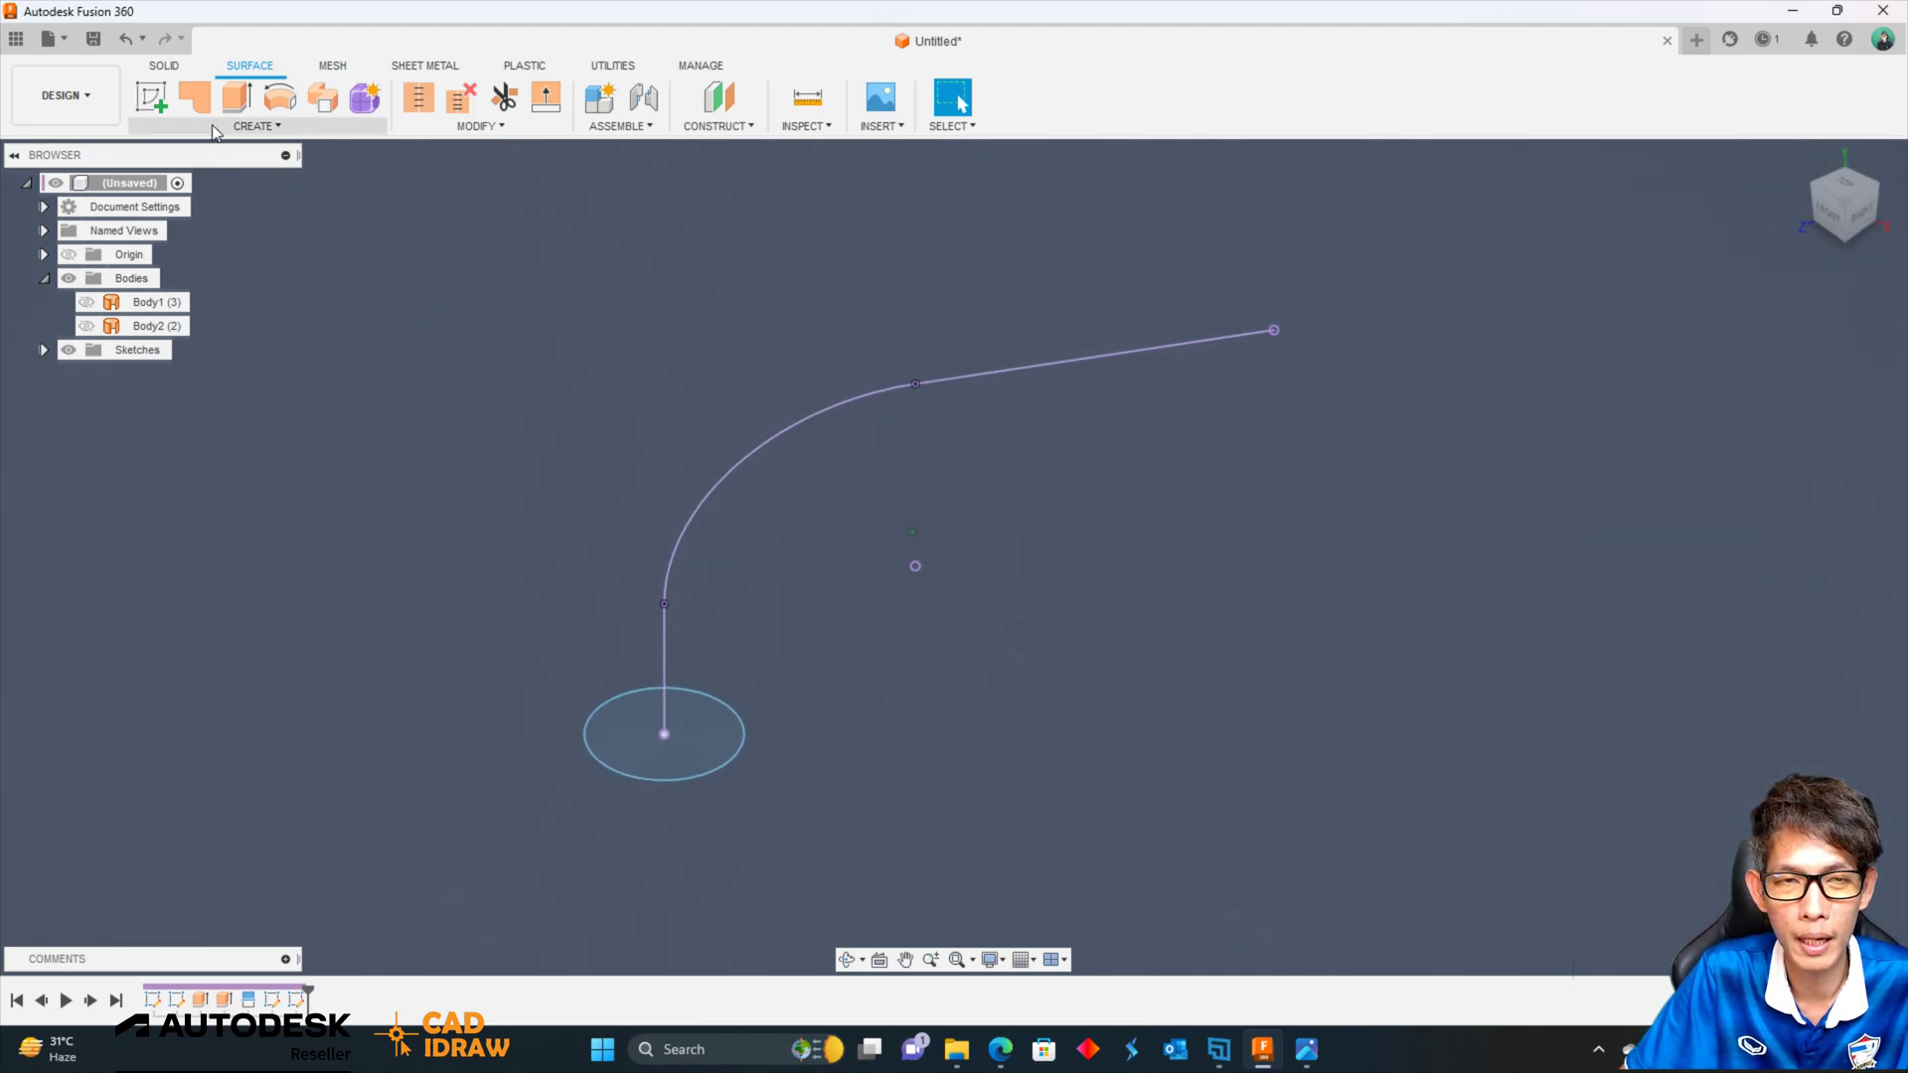
{"action": "left_click", "coordinate": [298, 123]}
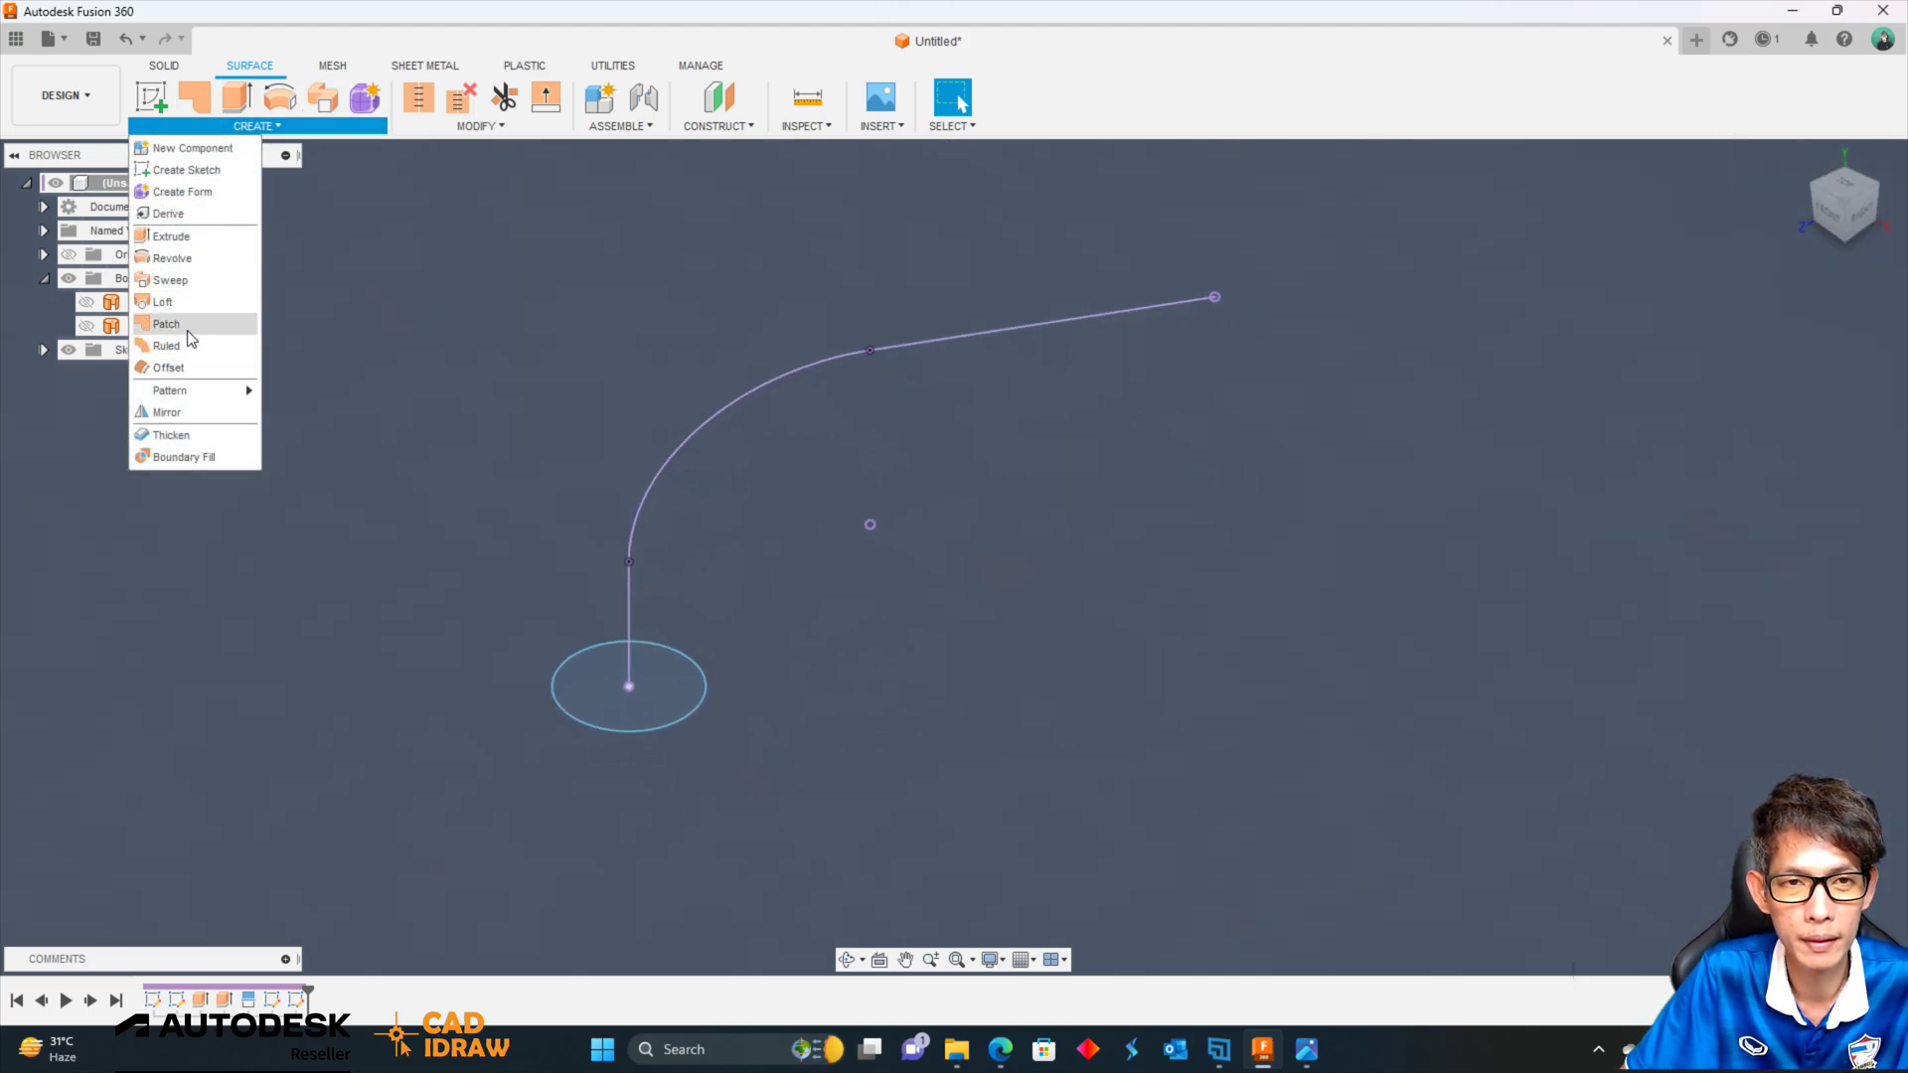
{"action": "left_click", "coordinate": [164, 68]}
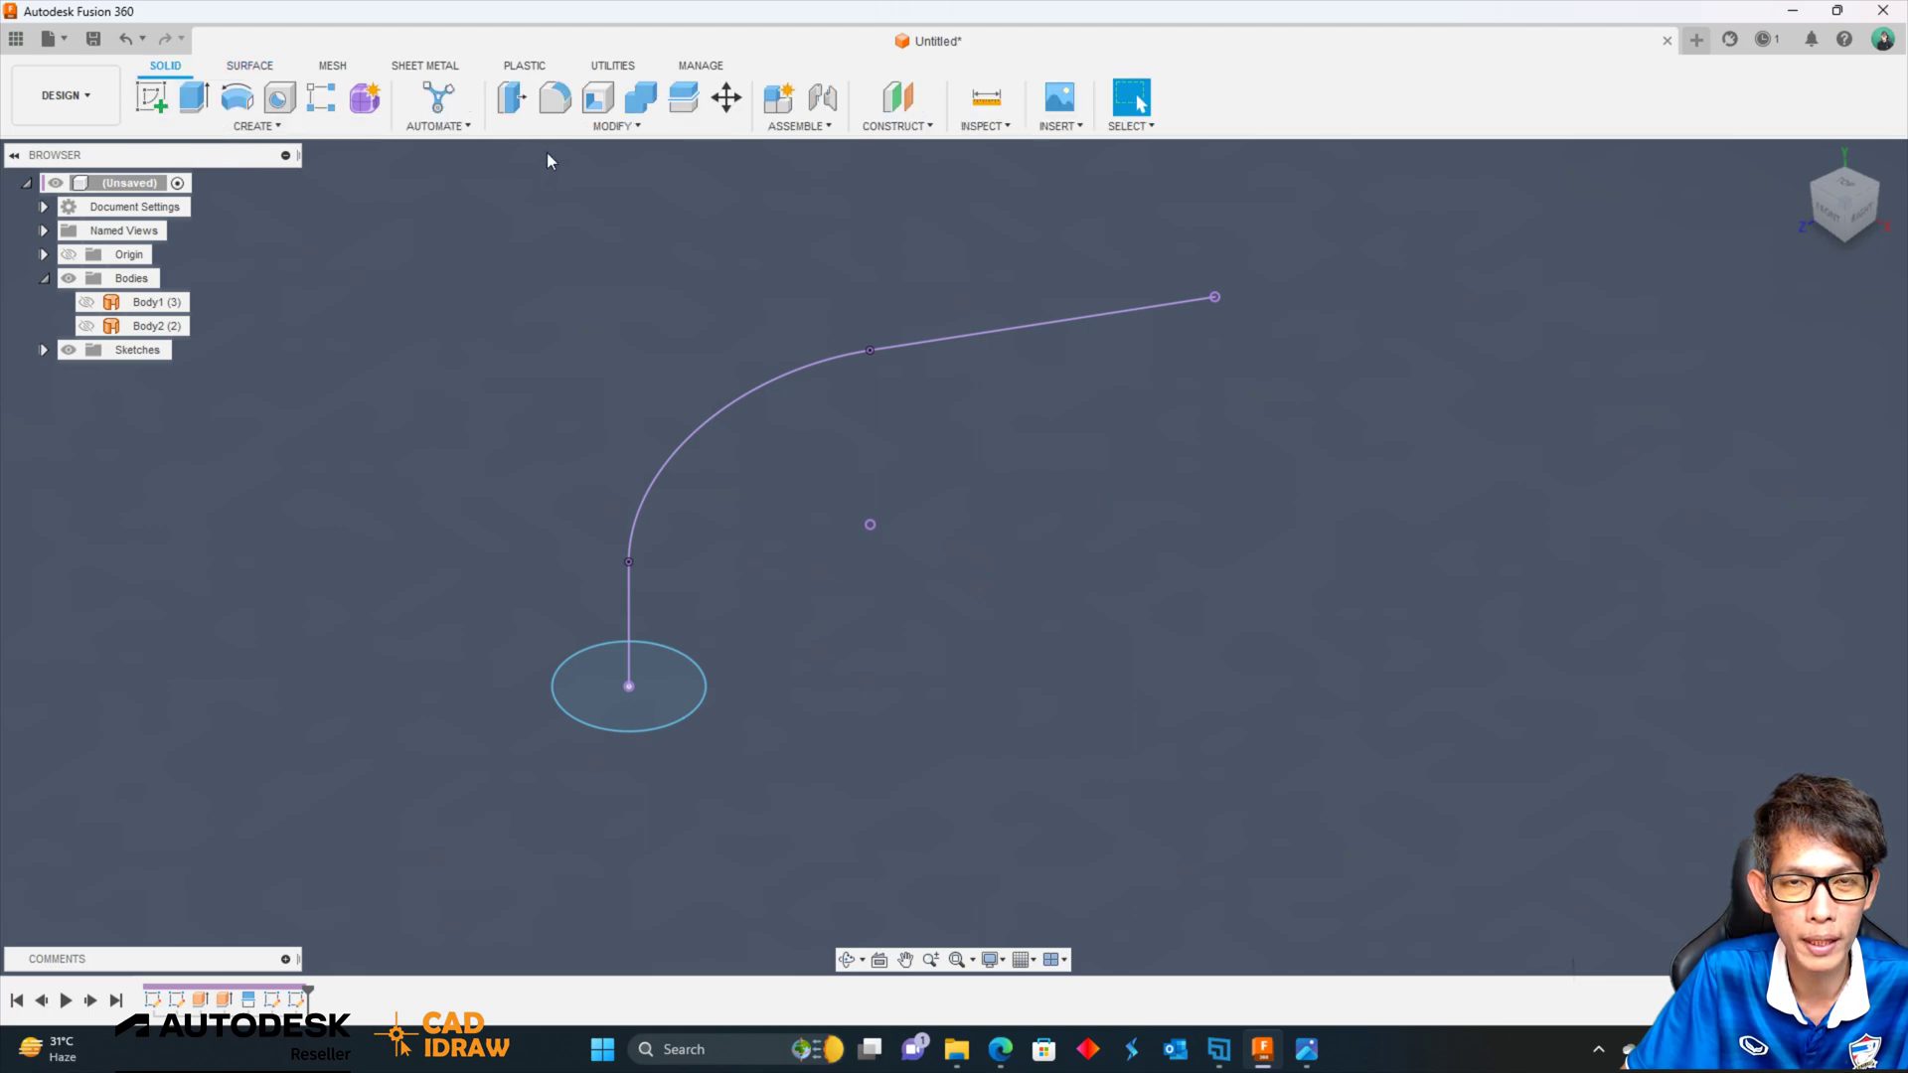
{"action": "left_click", "coordinate": [248, 126]}
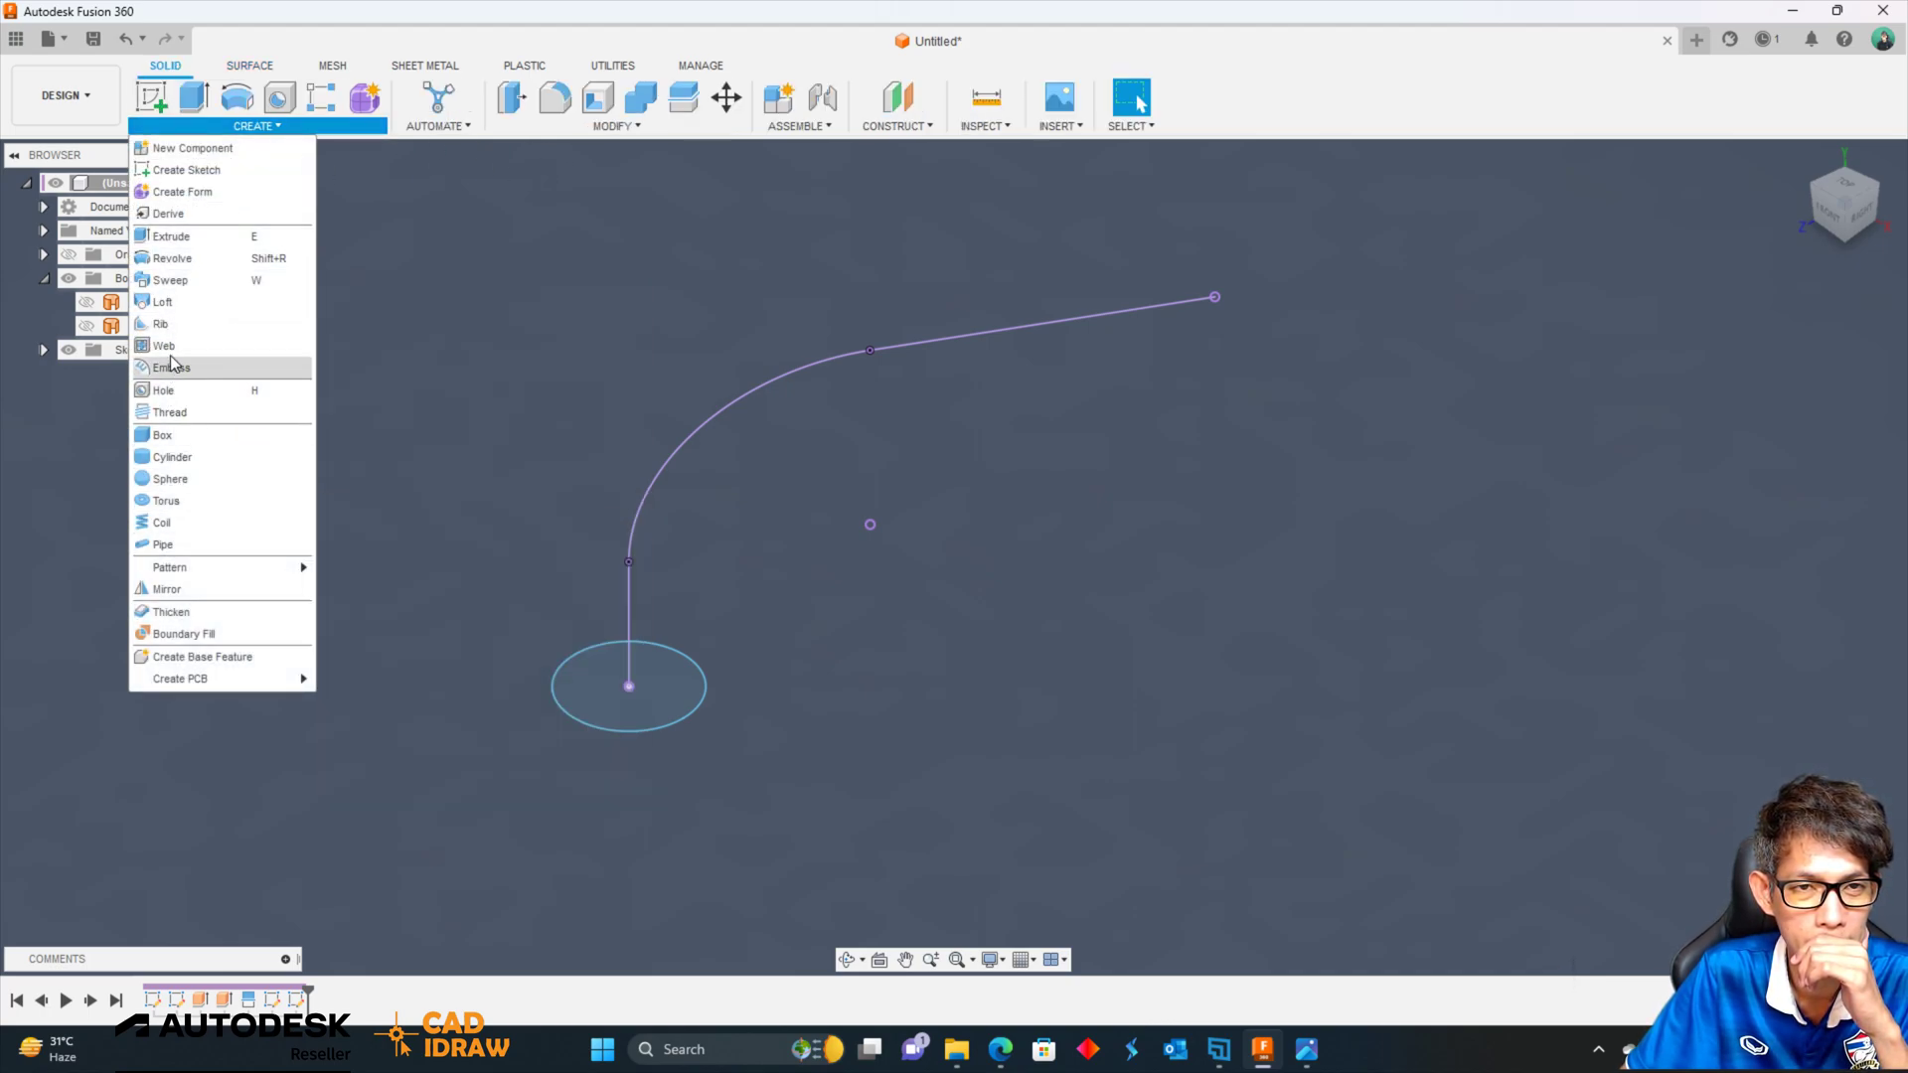
{"action": "left_click", "coordinate": [169, 280]}
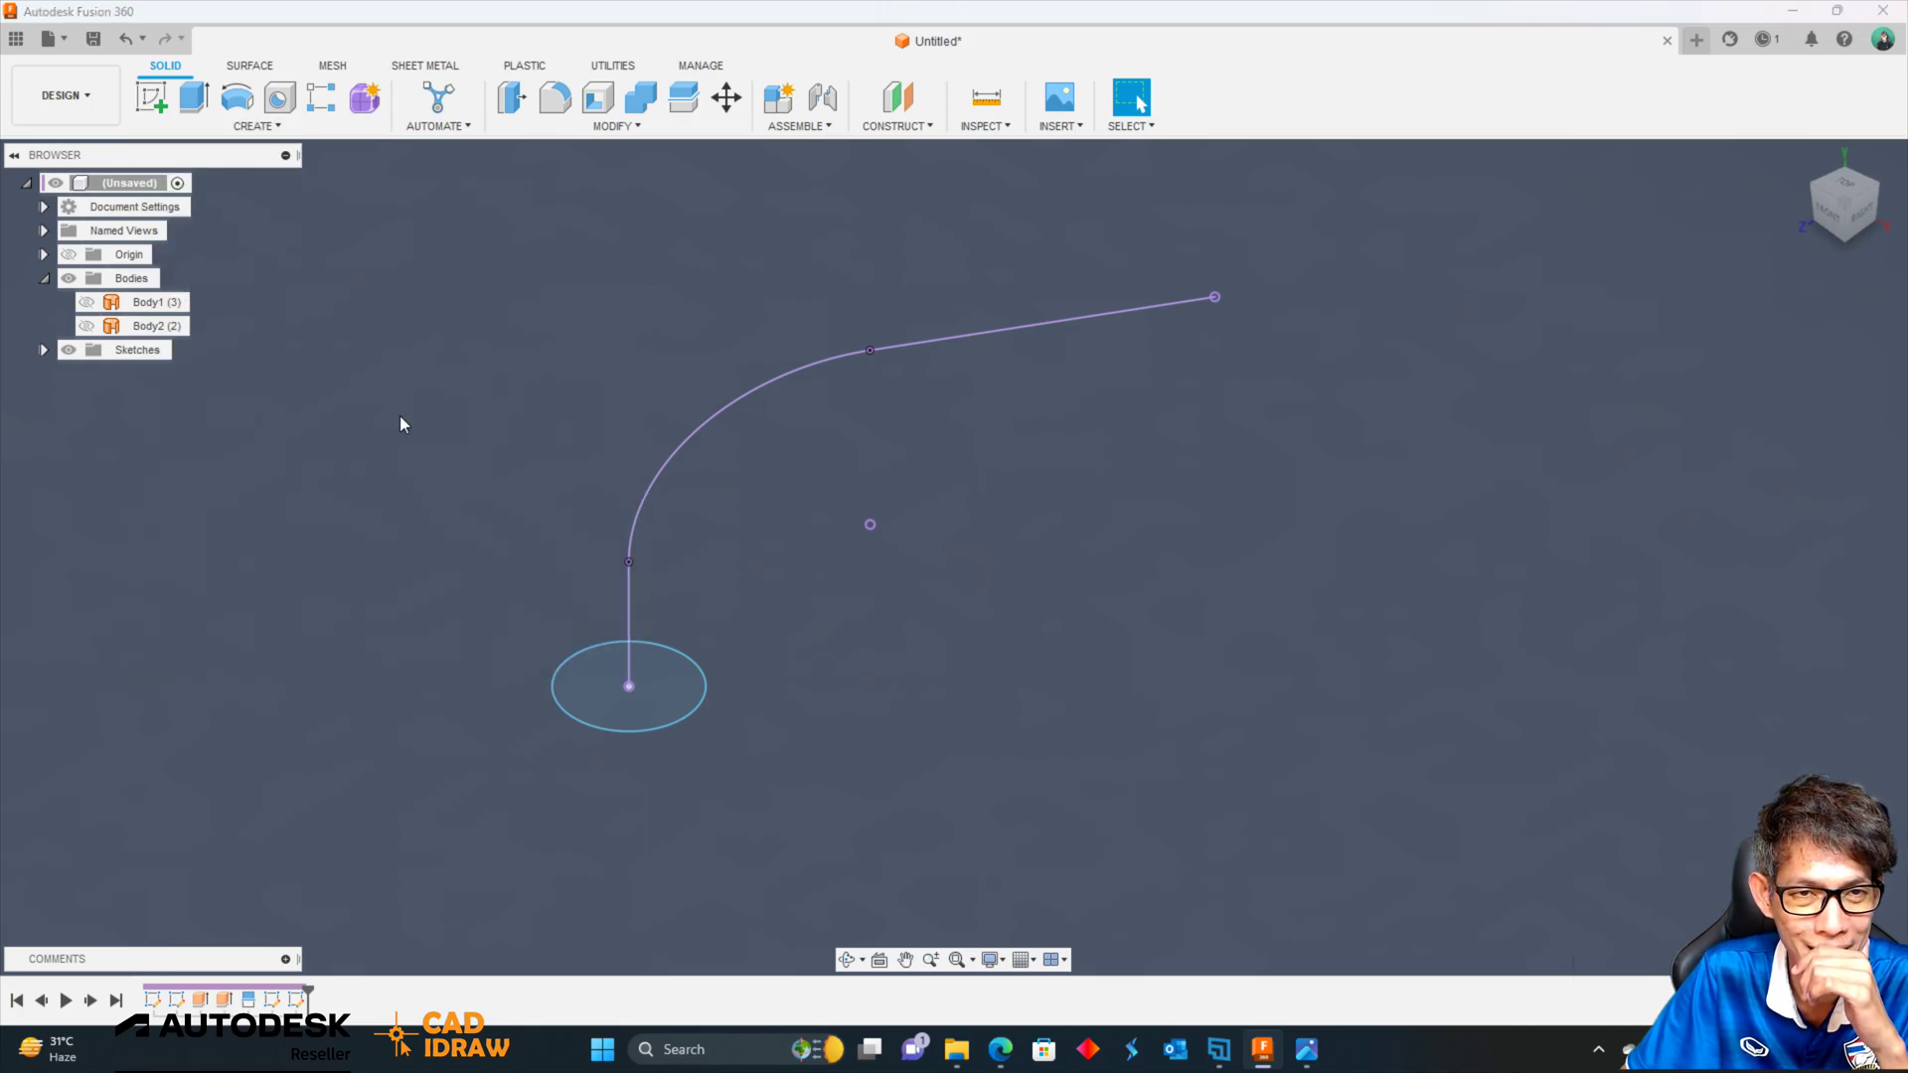
{"action": "left_click", "coordinate": [656, 701]}
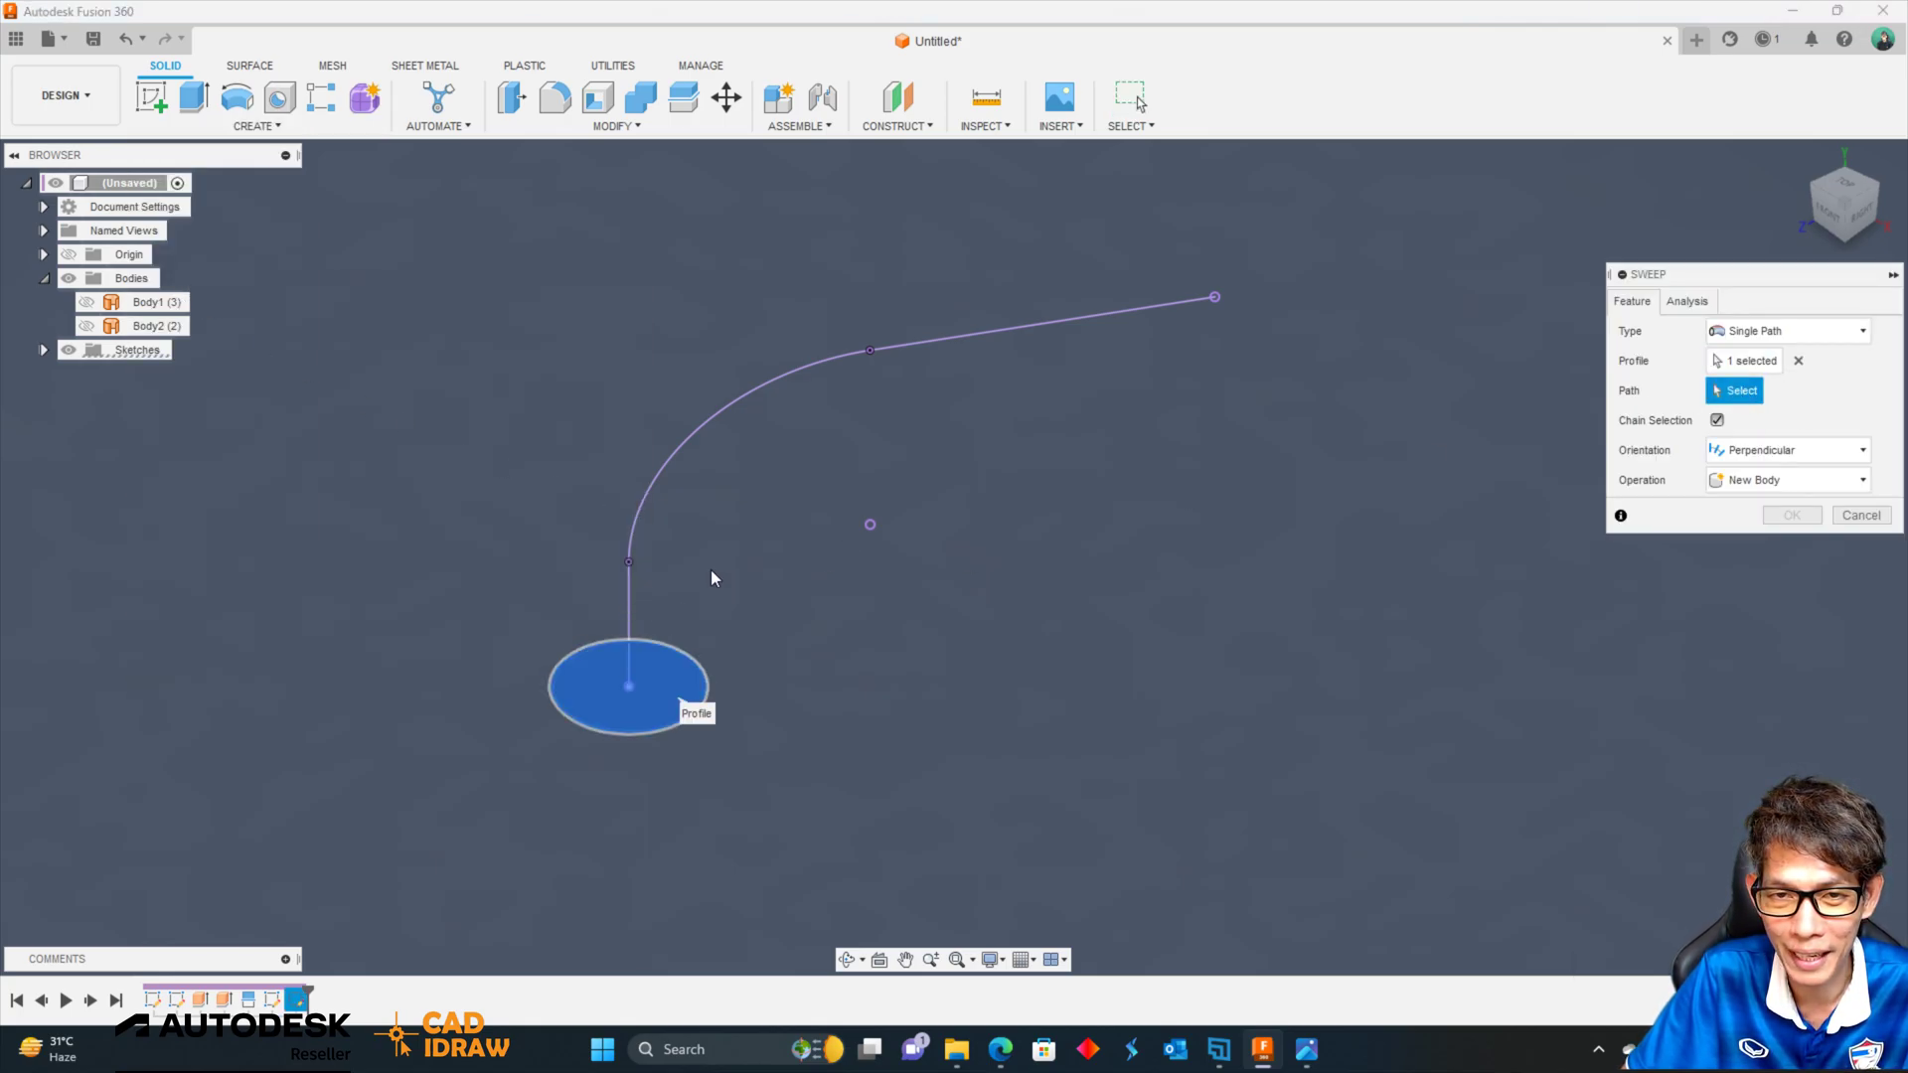
{"action": "left_click", "coordinate": [628, 606]}
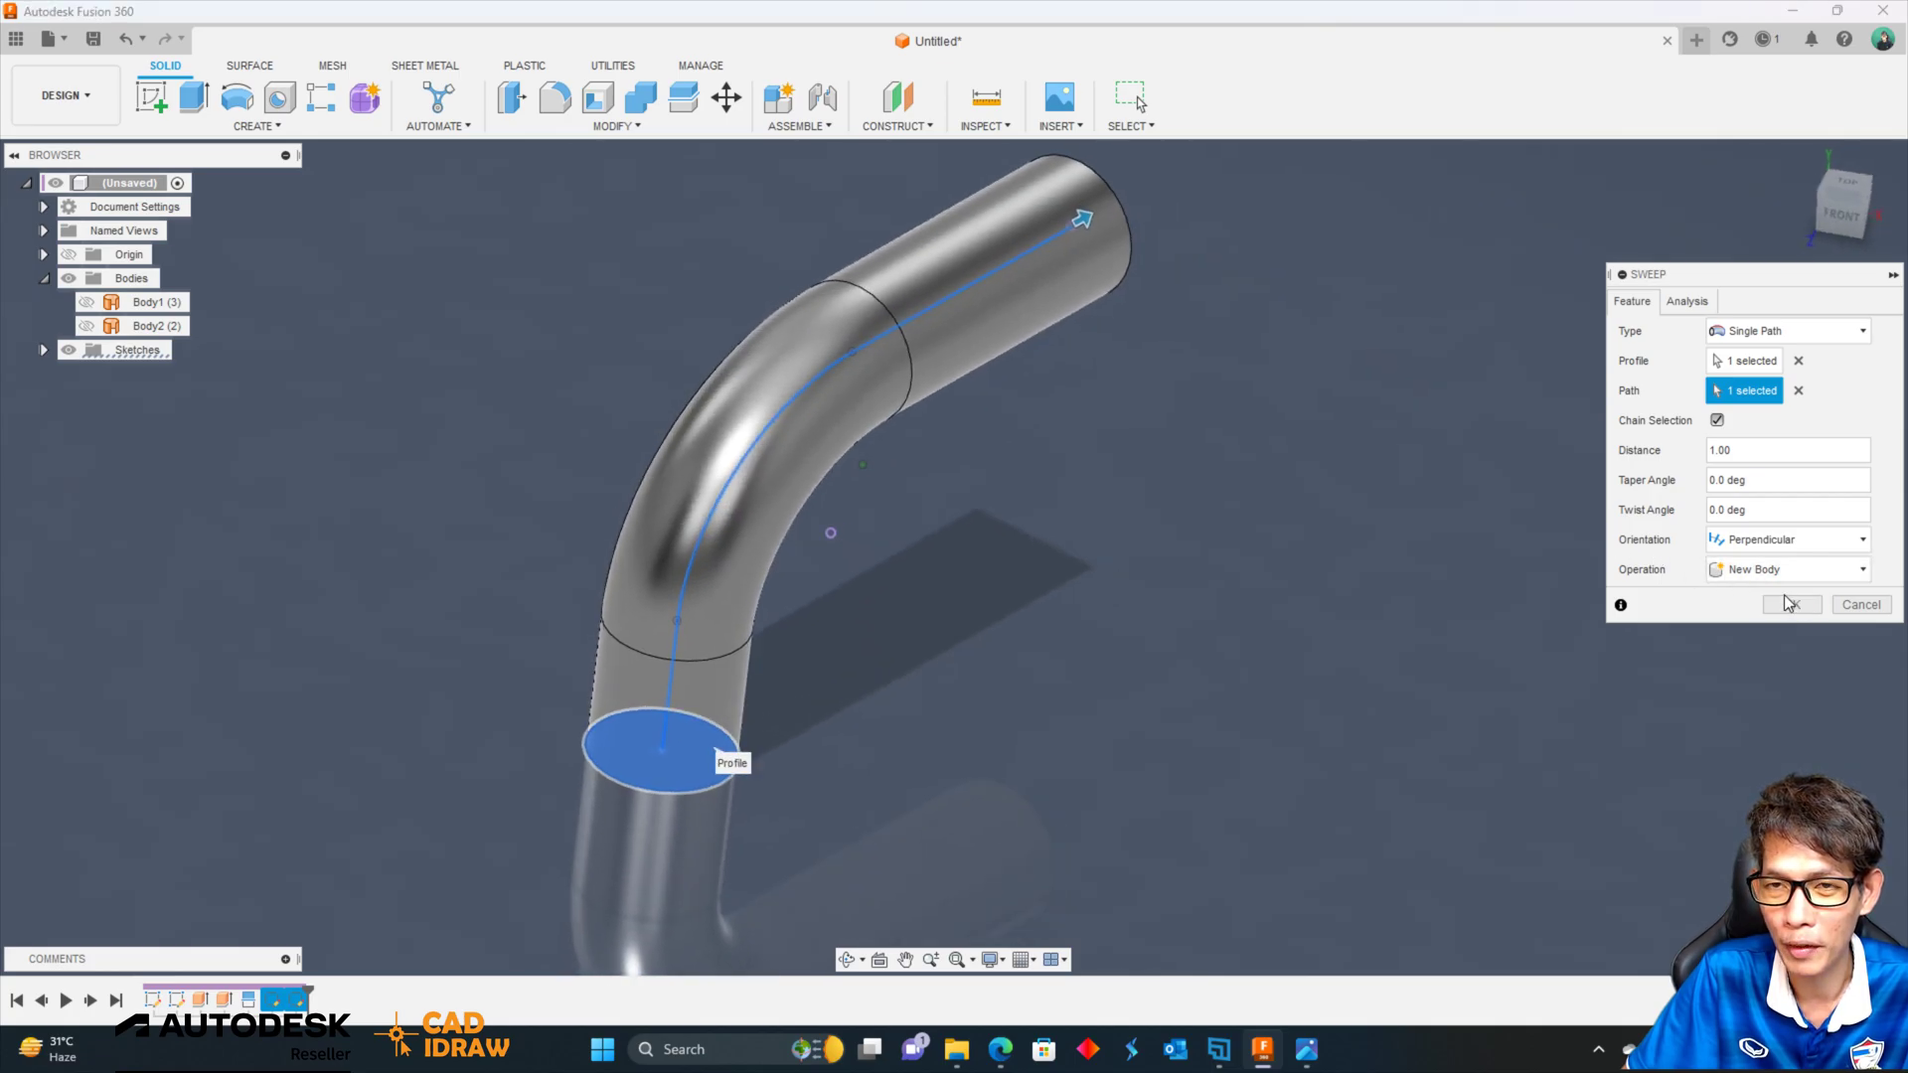
{"action": "left_click", "coordinate": [1786, 602]}
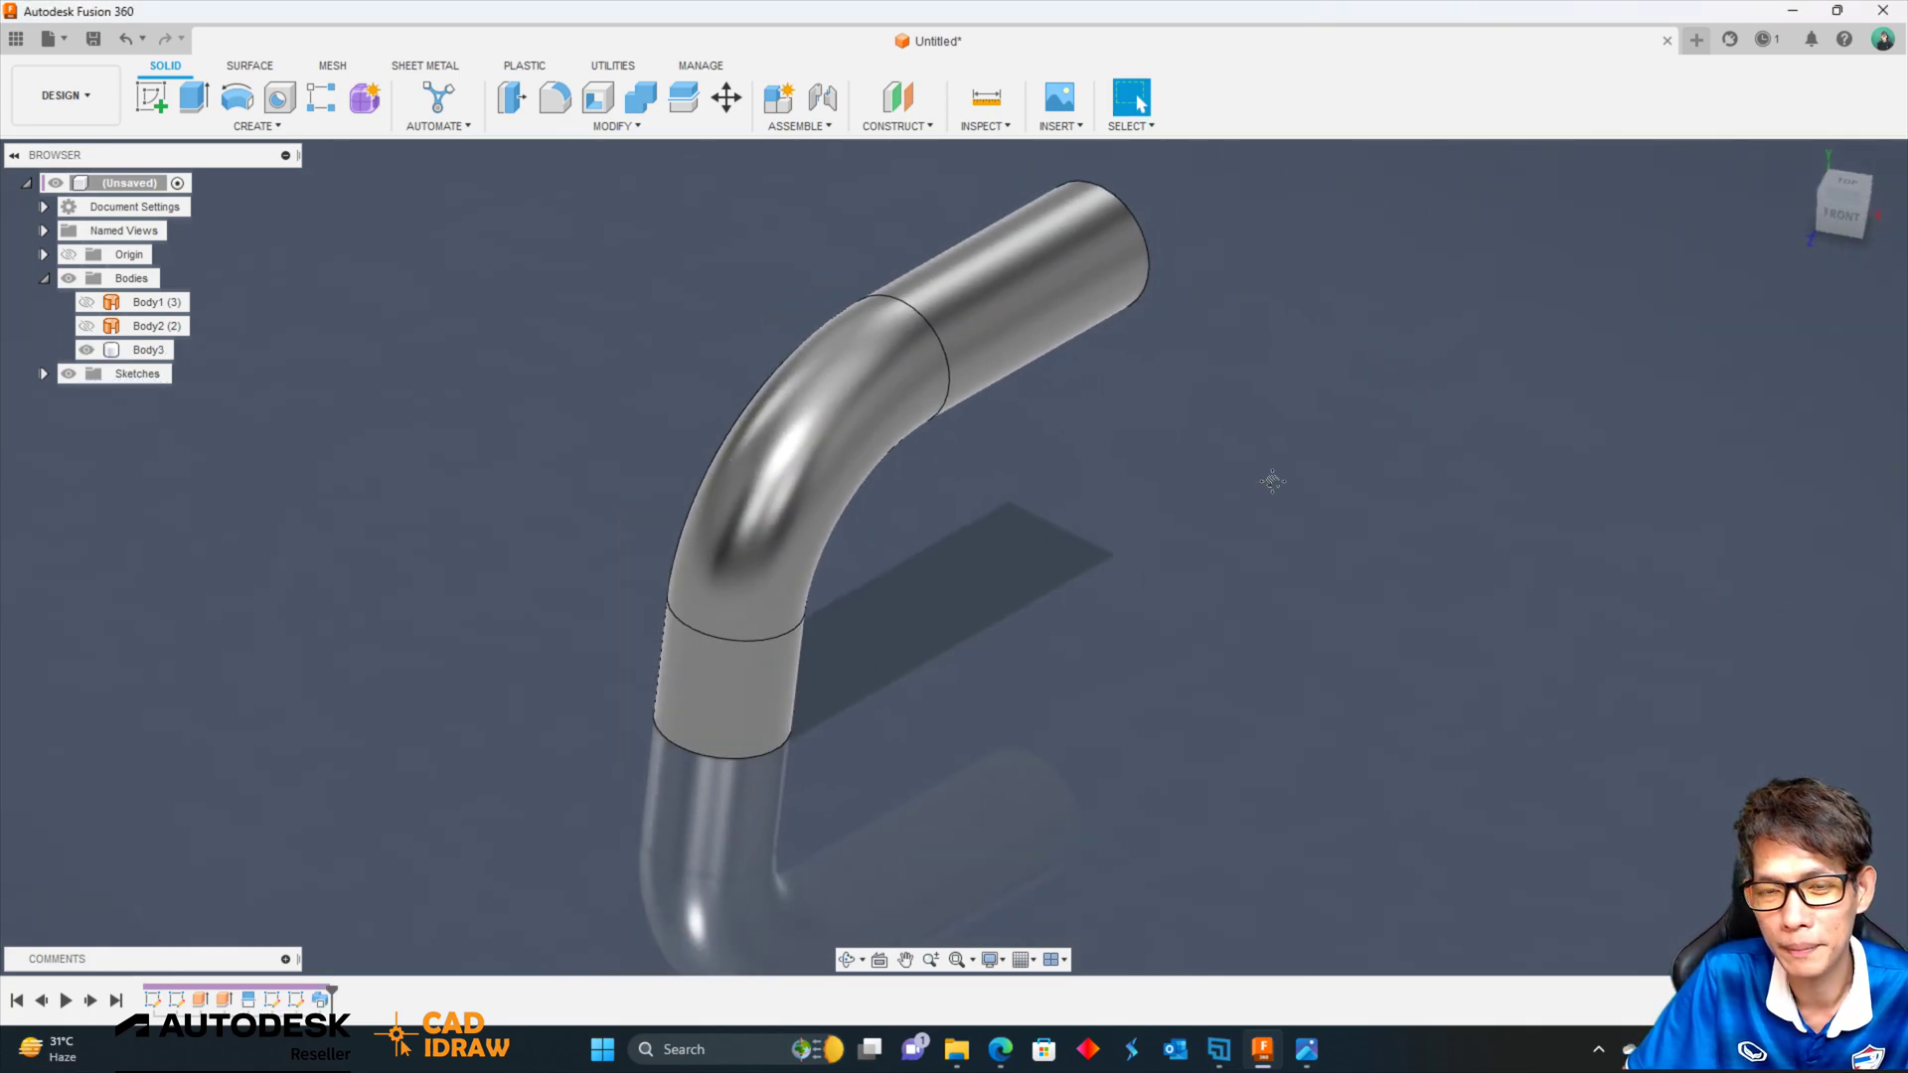
{"action": "mouse_move", "coordinate": [1269, 476]}
{"action": "middle_mouse_down", "text": "shift"}
{"action": "mouse_move", "coordinate": [571, 308]}
{"action": "mouse_move", "coordinate": [437, 238]}
{"action": "middle_mouse_up", "text": "shift"}
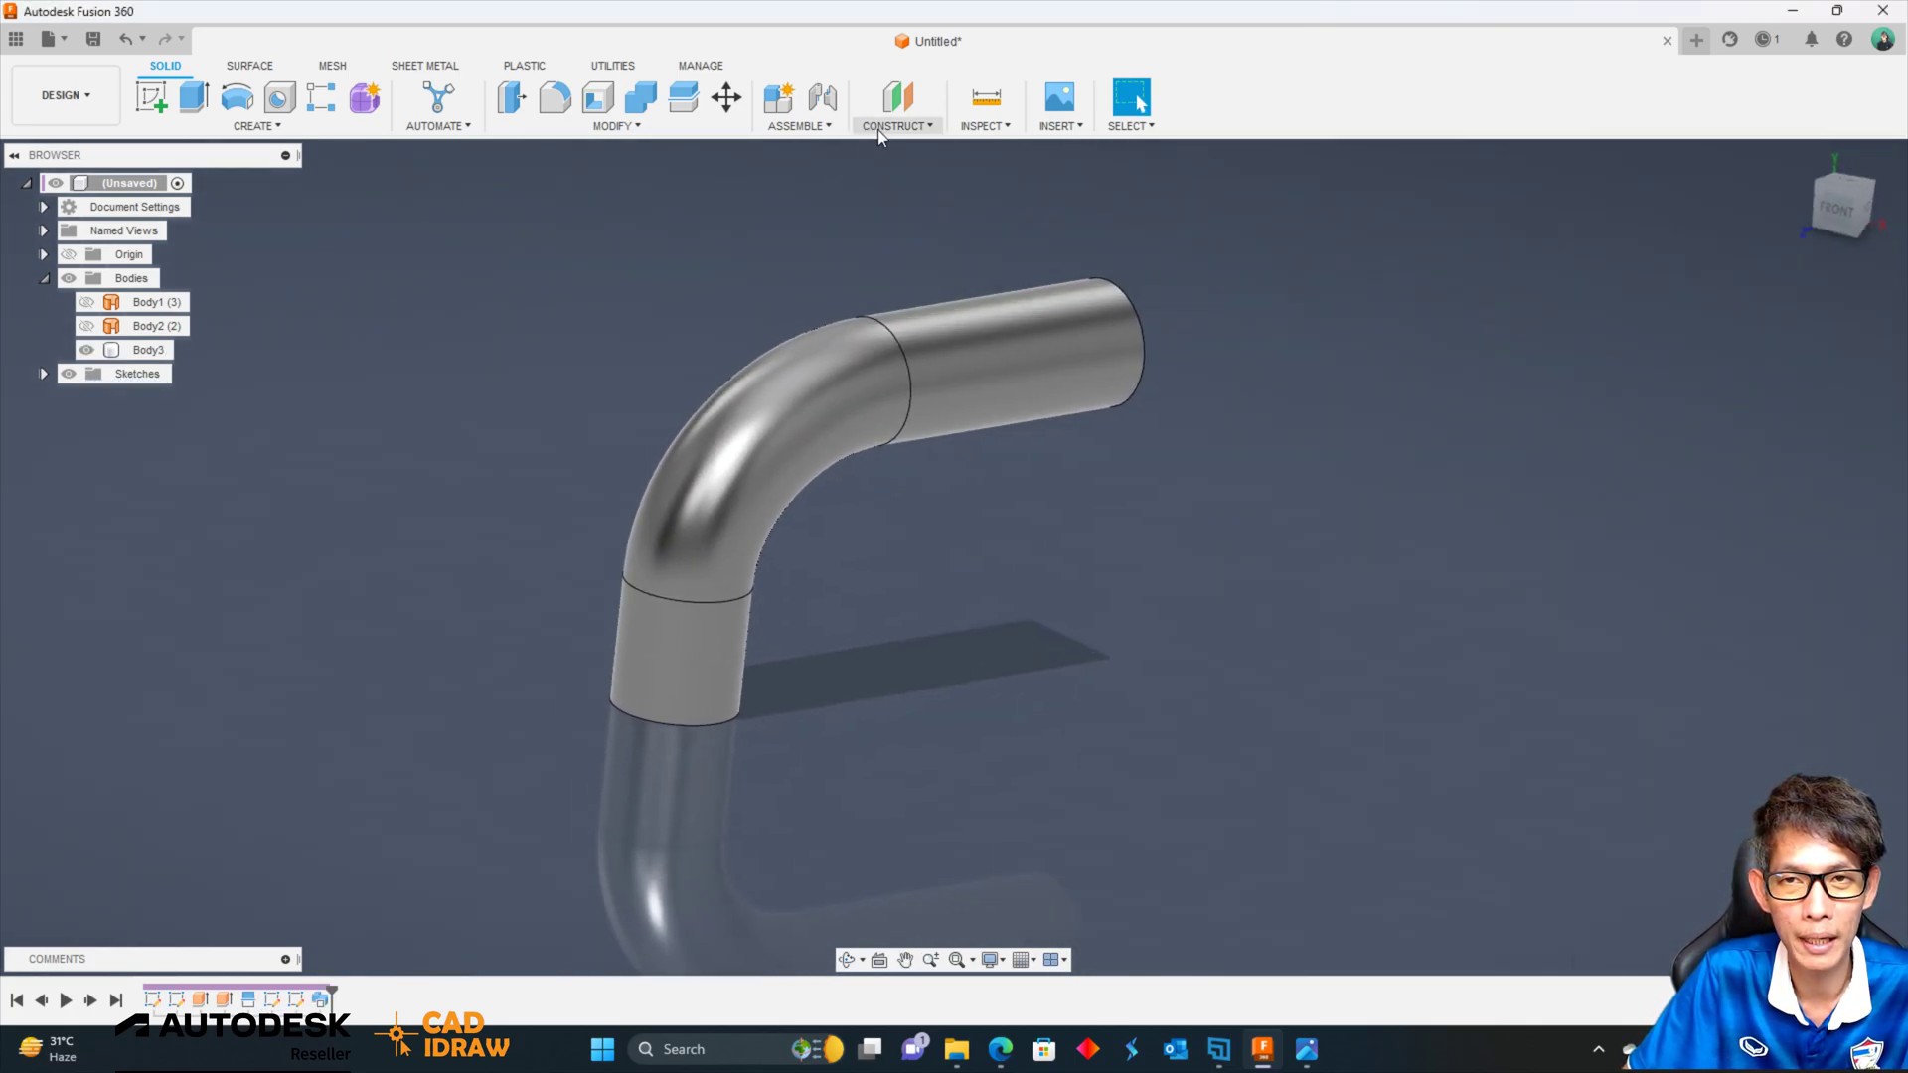
{"action": "left_click", "coordinate": [822, 130]}
{"action": "mouse_move", "coordinate": [616, 125]}
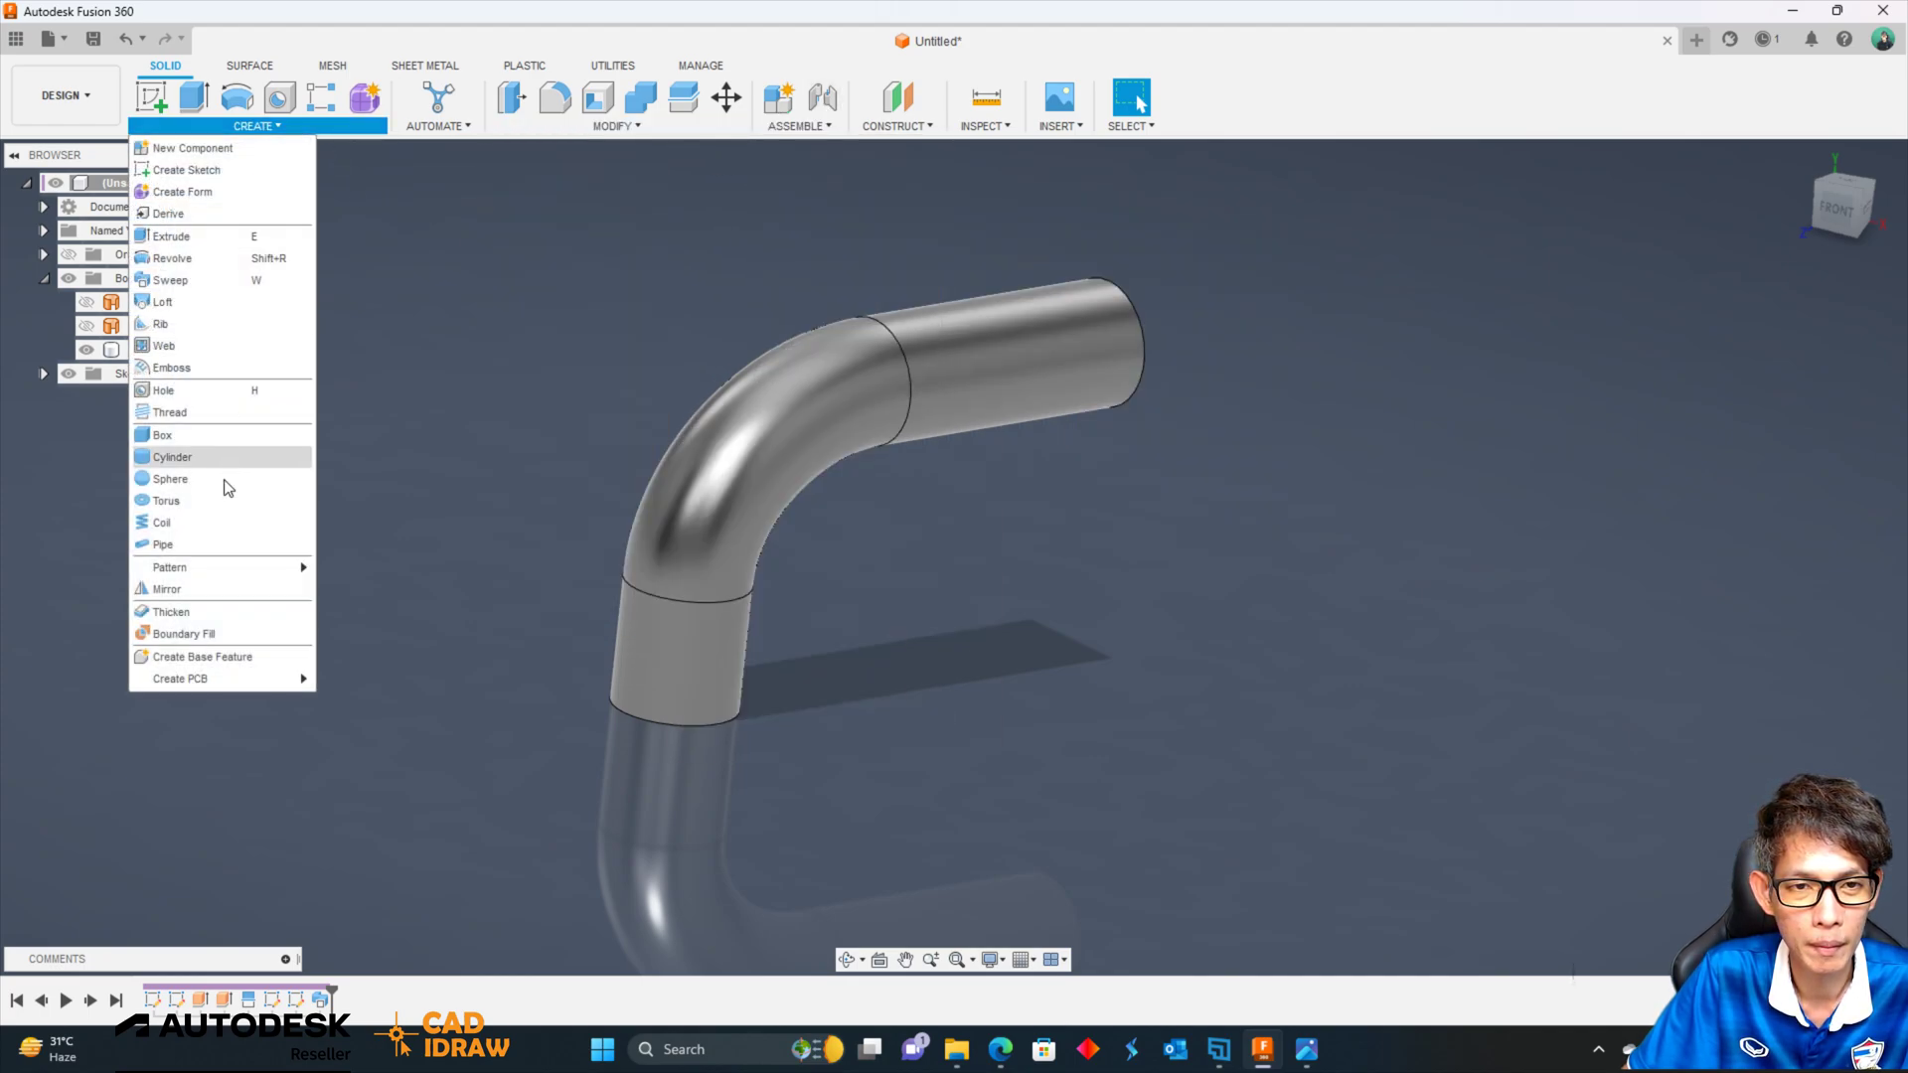
Mirror Body3 across the YZ plane to form the arched pipe.
{"action": "mouse_move", "coordinate": [170, 567]}
{"action": "left_click", "coordinate": [220, 591]}
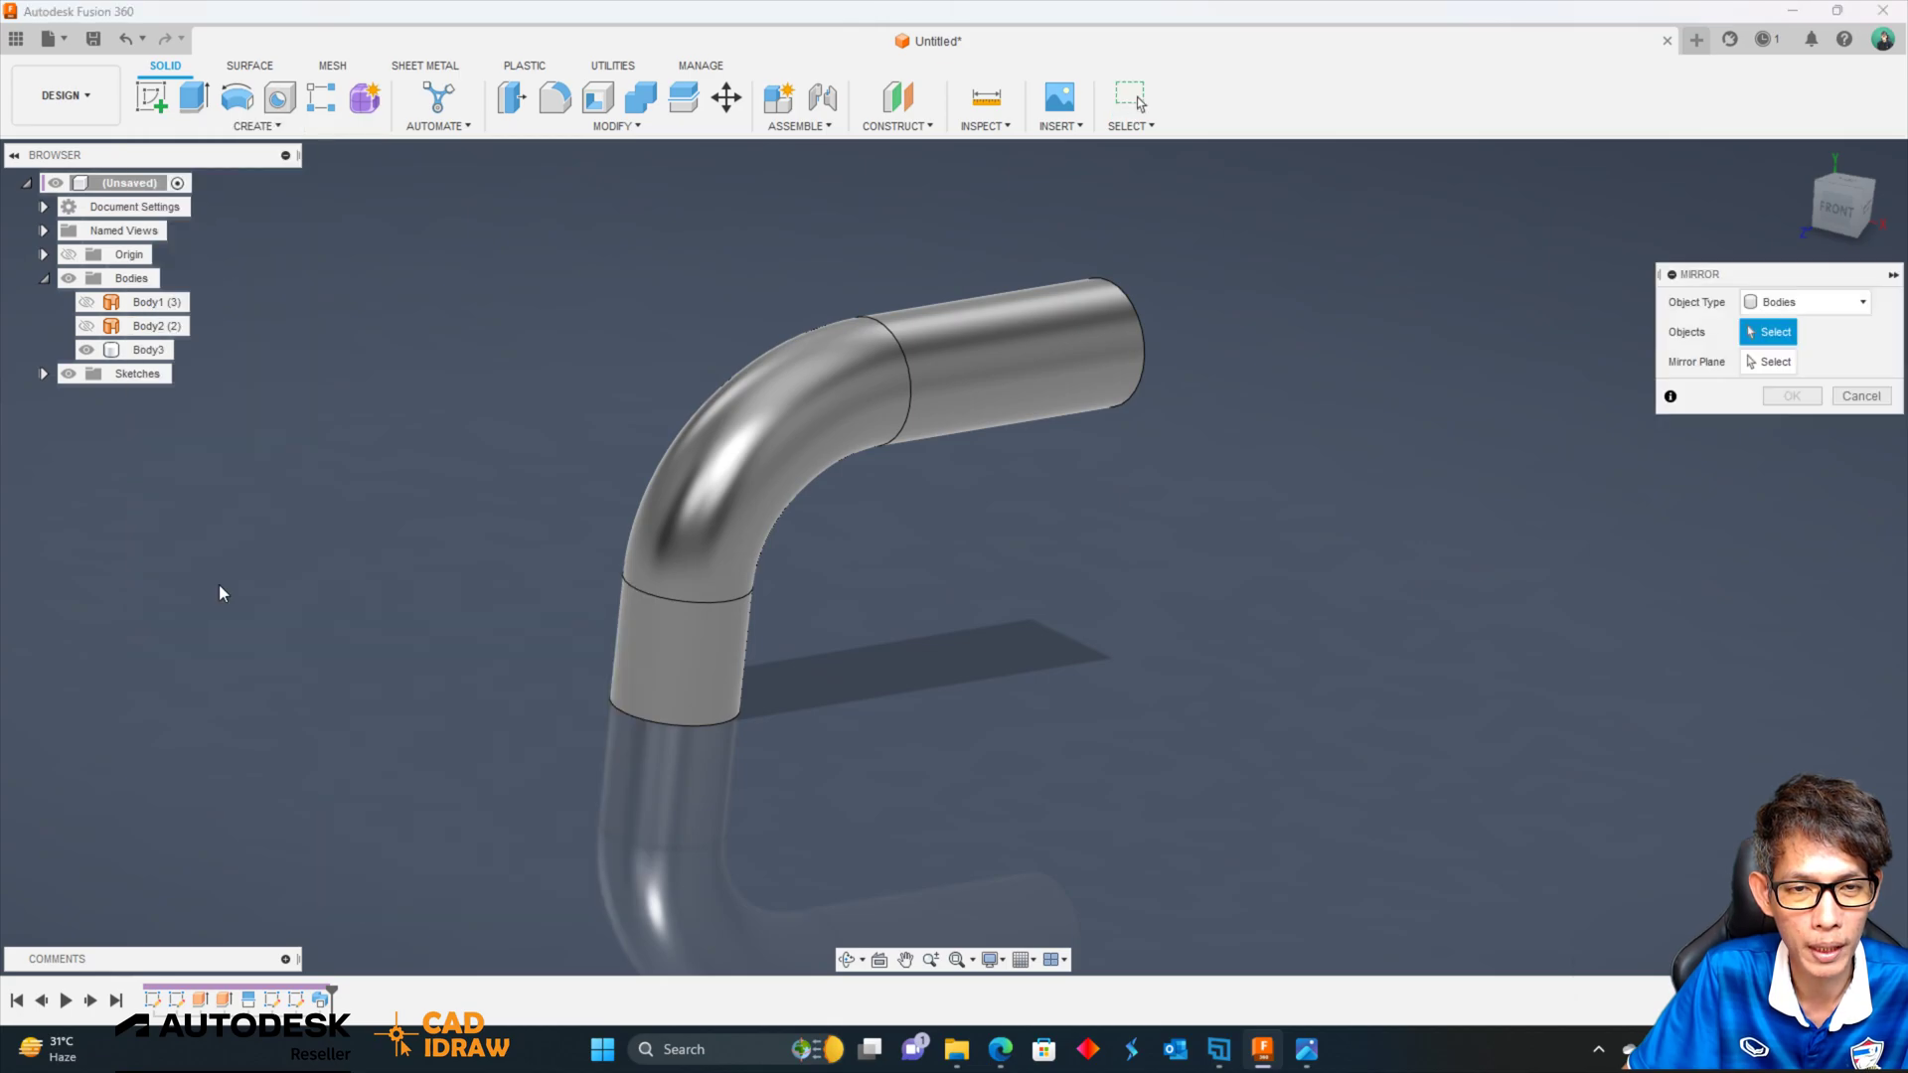
{"action": "left_click", "coordinate": [703, 596]}
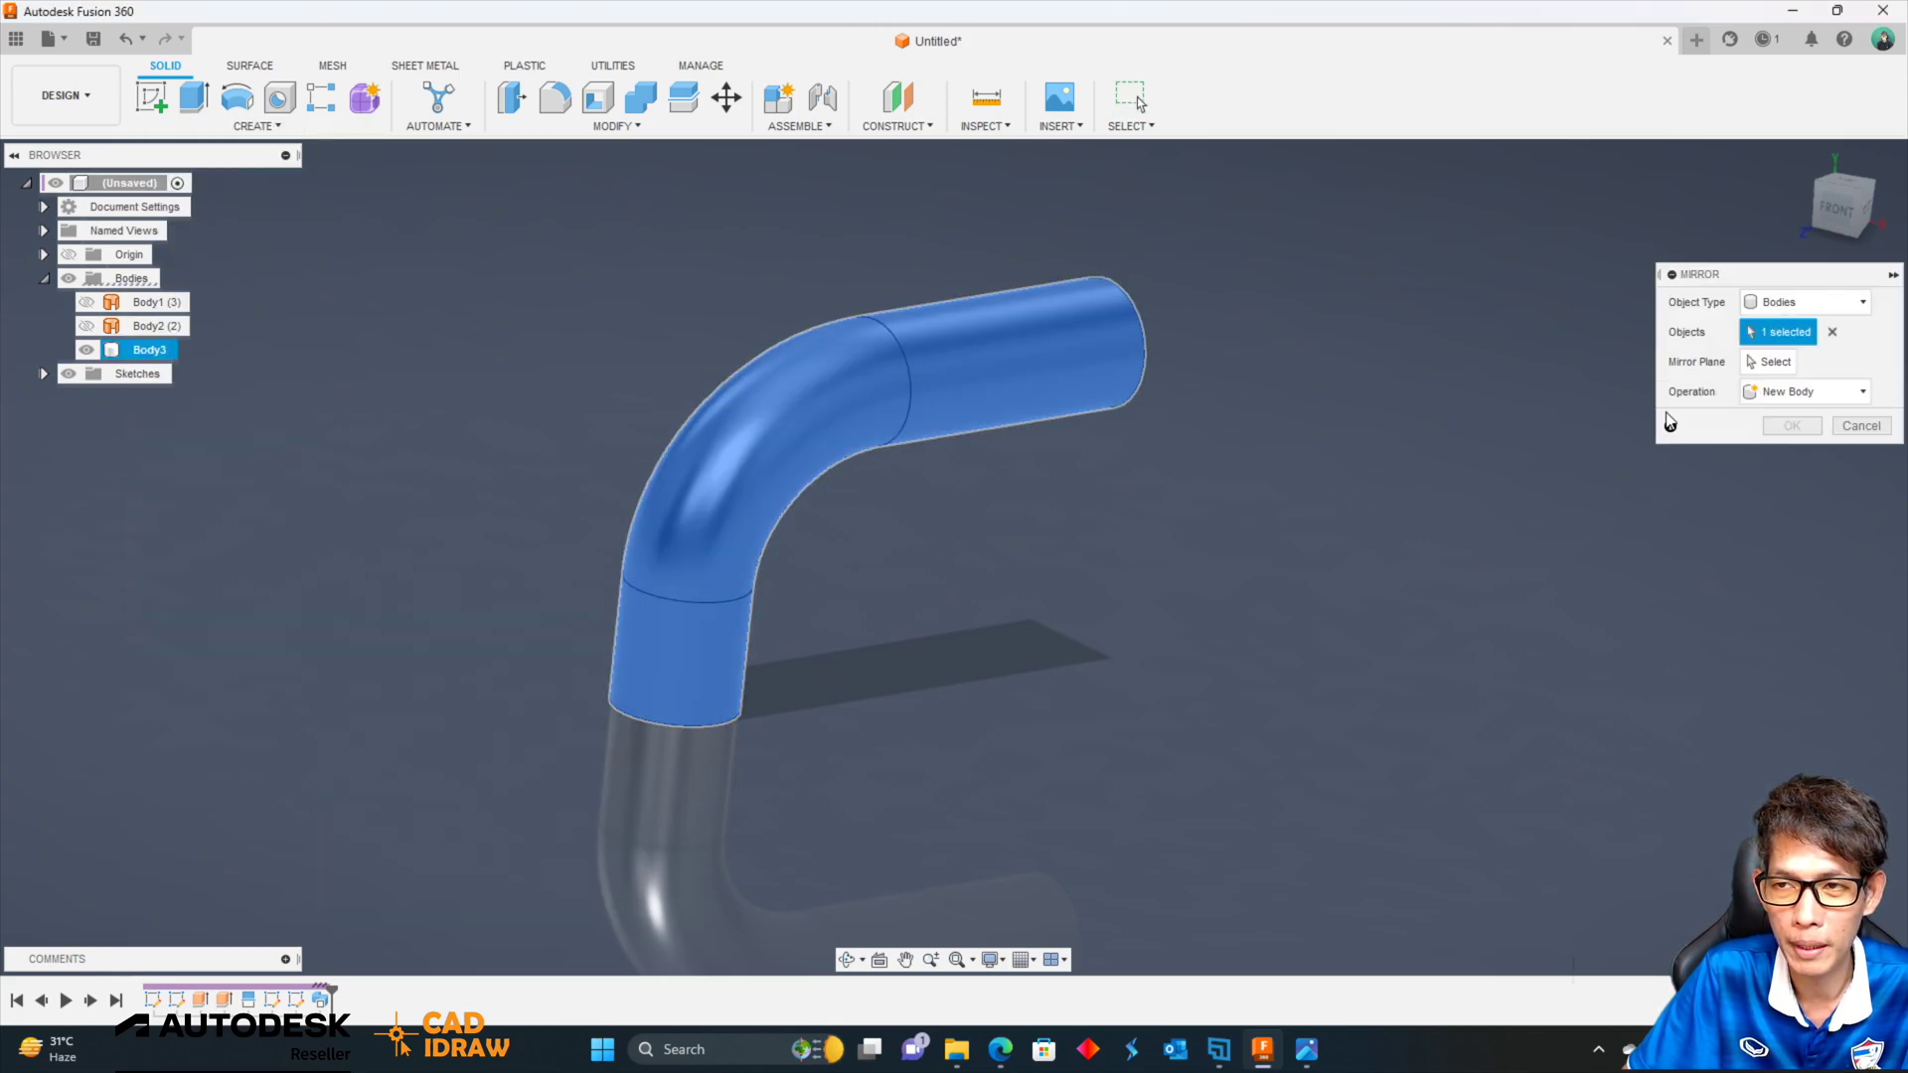
{"action": "left_click", "coordinate": [1775, 363]}
{"action": "middle_click_drag", "start_coordinate": [1043, 709], "coordinate": [974, 709], "text": "shift"}
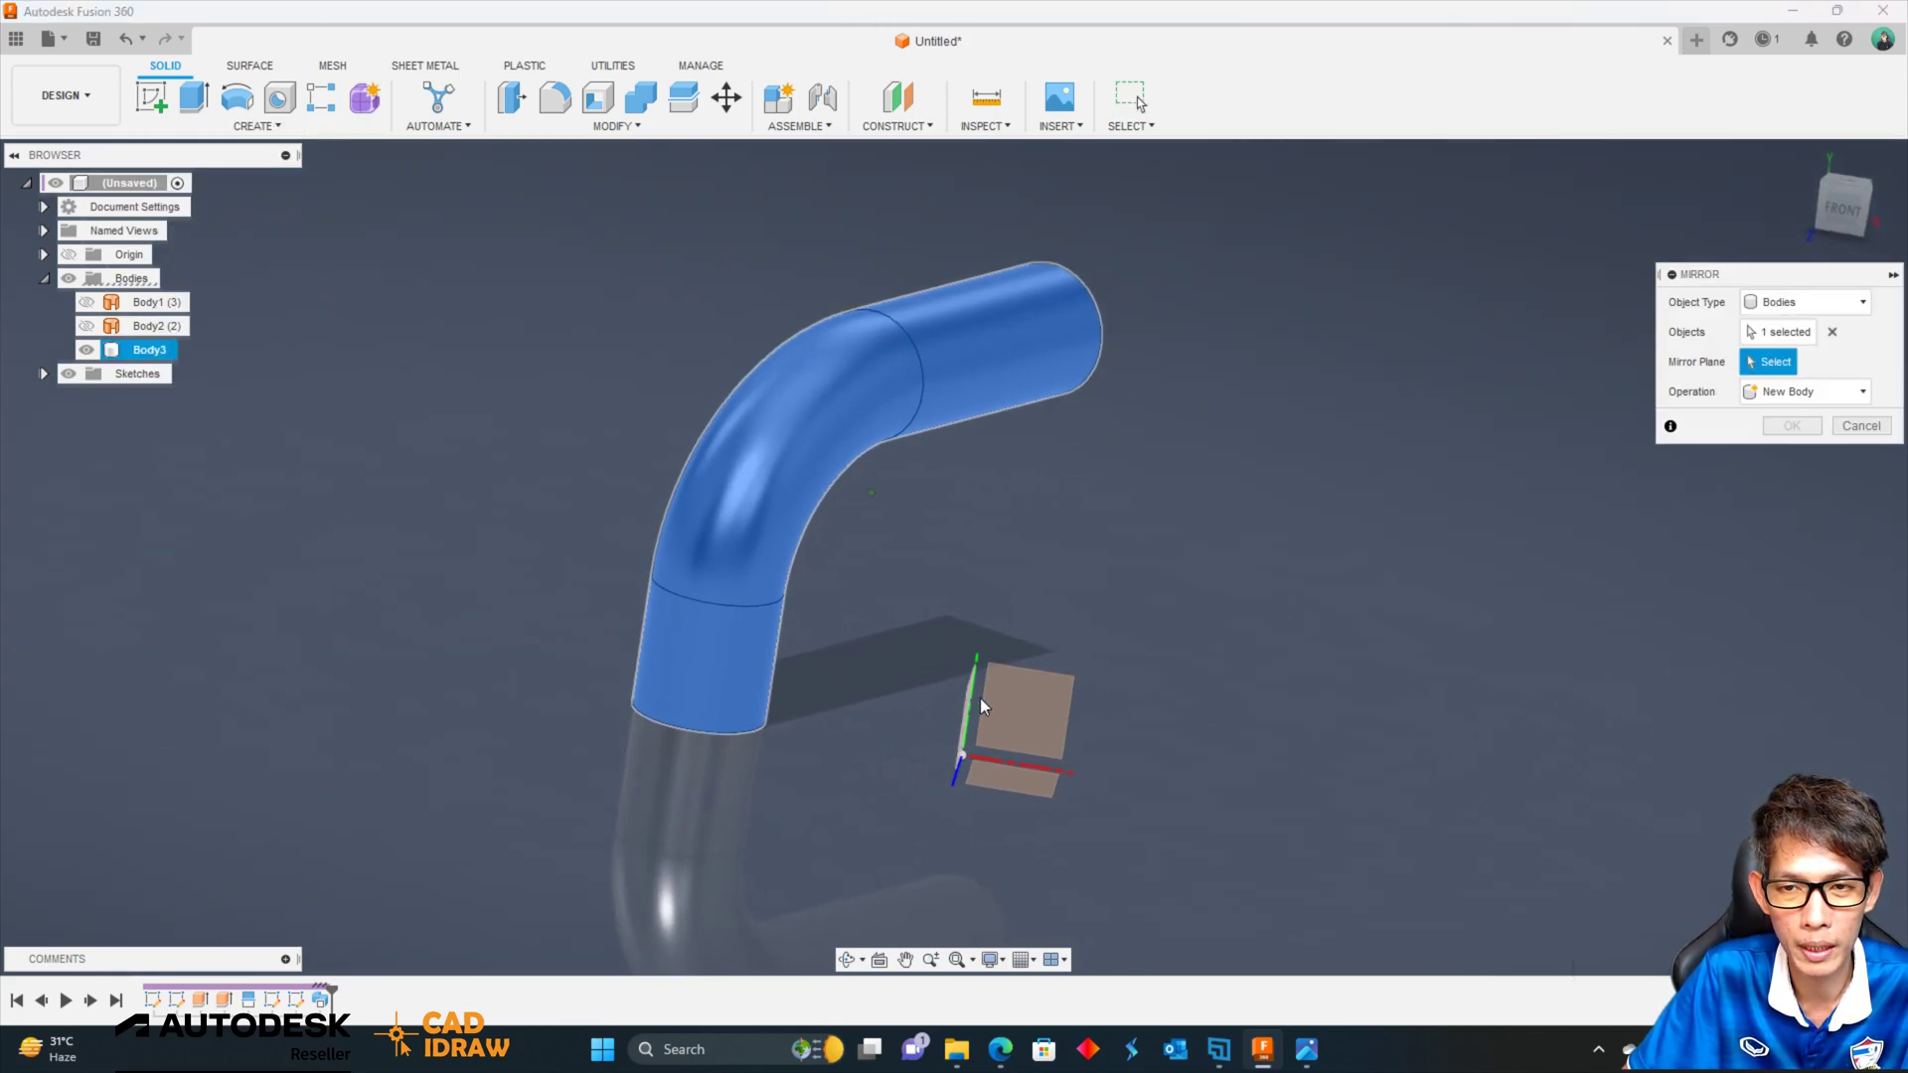
{"action": "left_click", "coordinate": [864, 710]}
{"action": "left_click", "coordinate": [1791, 425]}
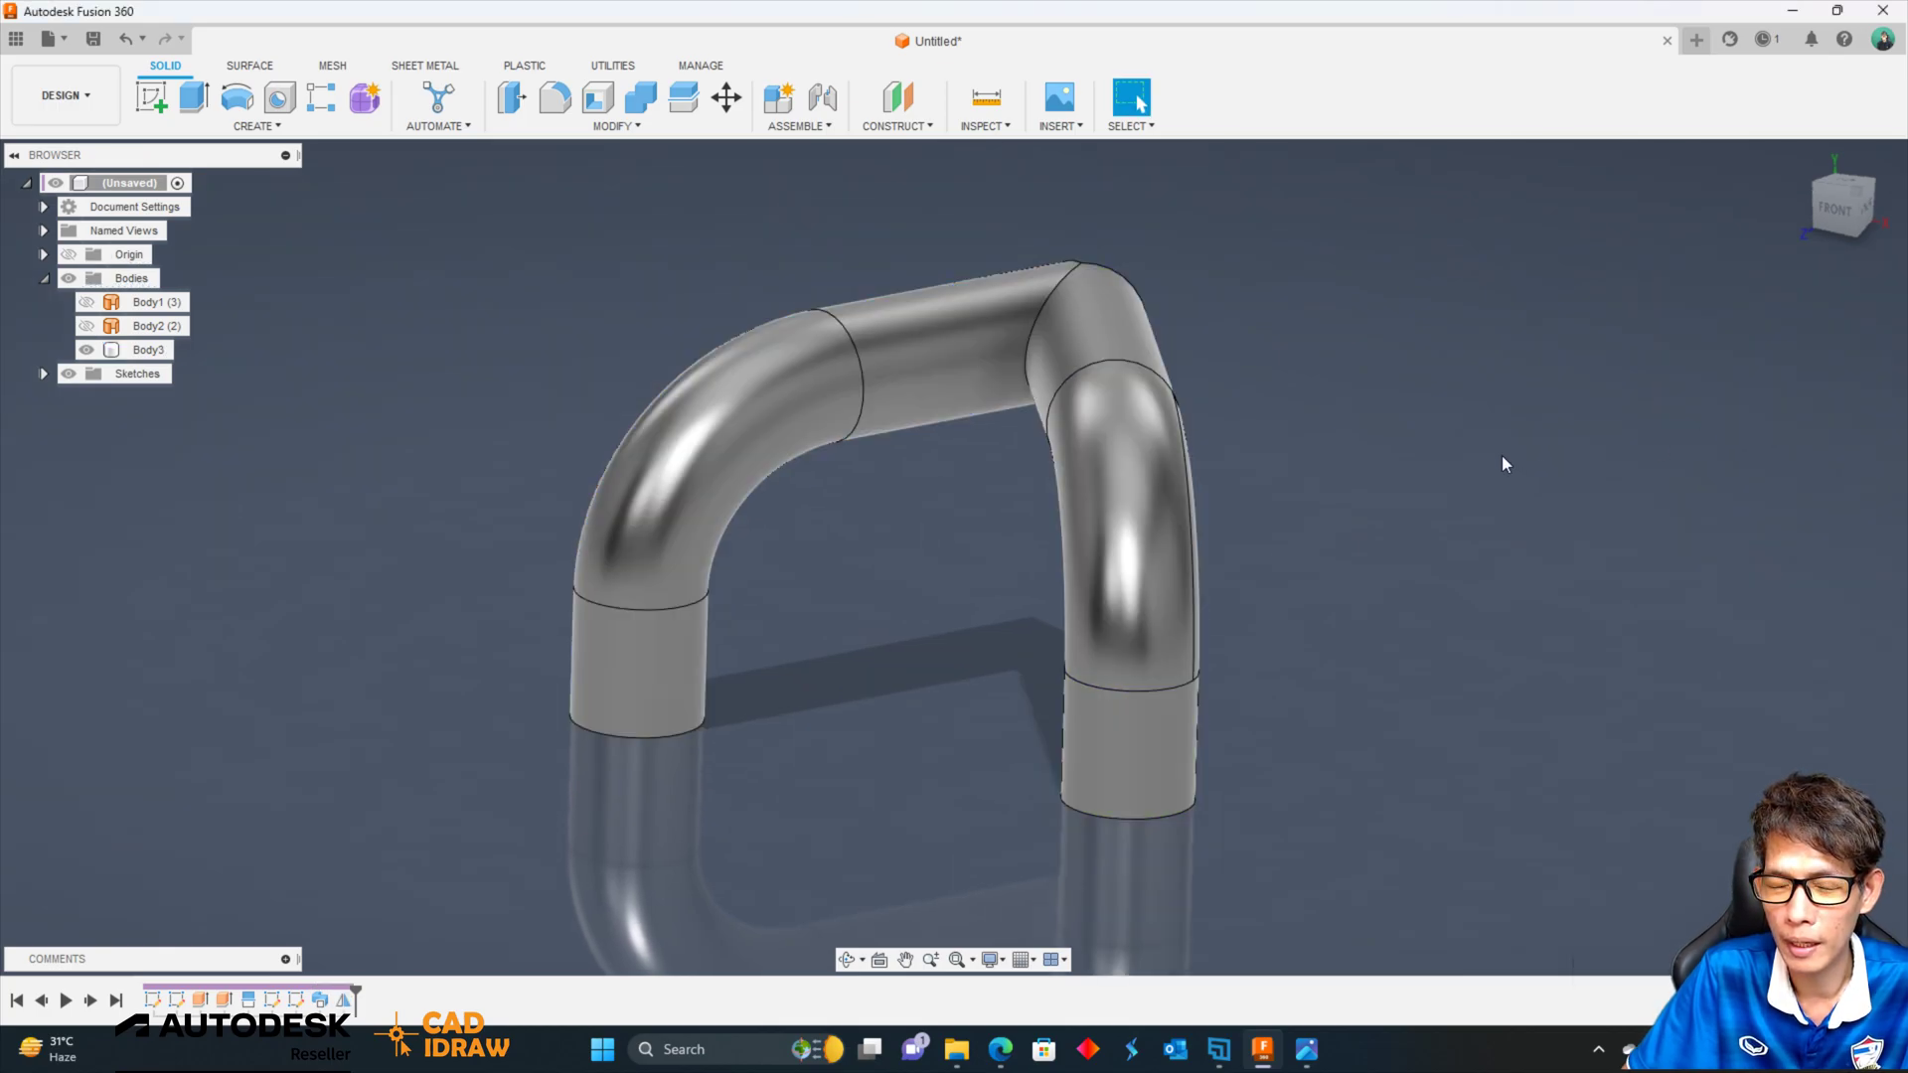
{"action": "mouse_move", "coordinate": [1435, 453]}
{"action": "middle_mouse_down", "text": "shift"}
{"action": "mouse_move", "coordinate": [202, 266]}
{"action": "mouse_move", "coordinate": [169, 340]}
{"action": "mouse_move", "coordinate": [1136, 539]}
{"action": "mouse_move", "coordinate": [1266, 545]}
{"action": "mouse_move", "coordinate": [22, 280]}
{"action": "middle_mouse_up", "text": "shift"}
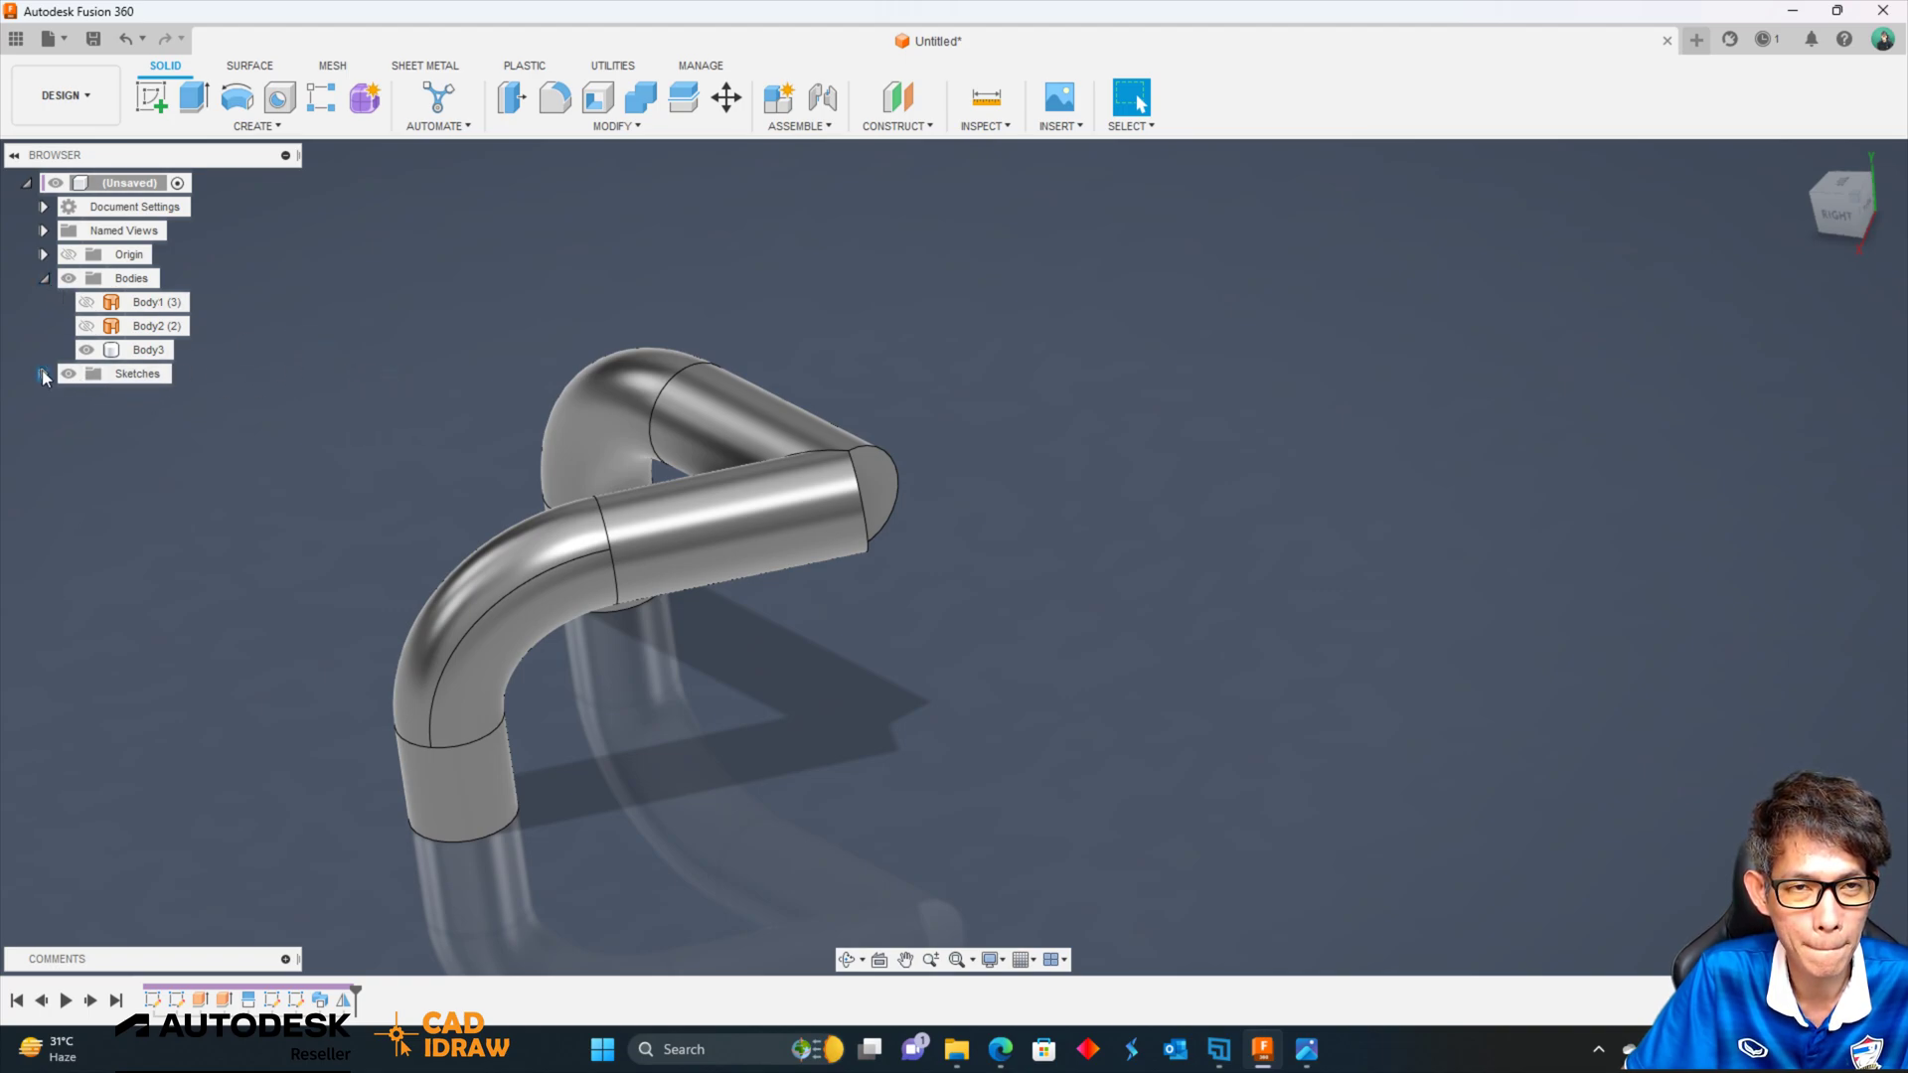
{"action": "mouse_move", "coordinate": [453, 381]}
{"action": "middle_mouse_down", "text": "shift"}
{"action": "mouse_move", "coordinate": [439, 239]}
{"action": "mouse_move", "coordinate": [88, 127]}
{"action": "middle_mouse_up", "text": "shift"}
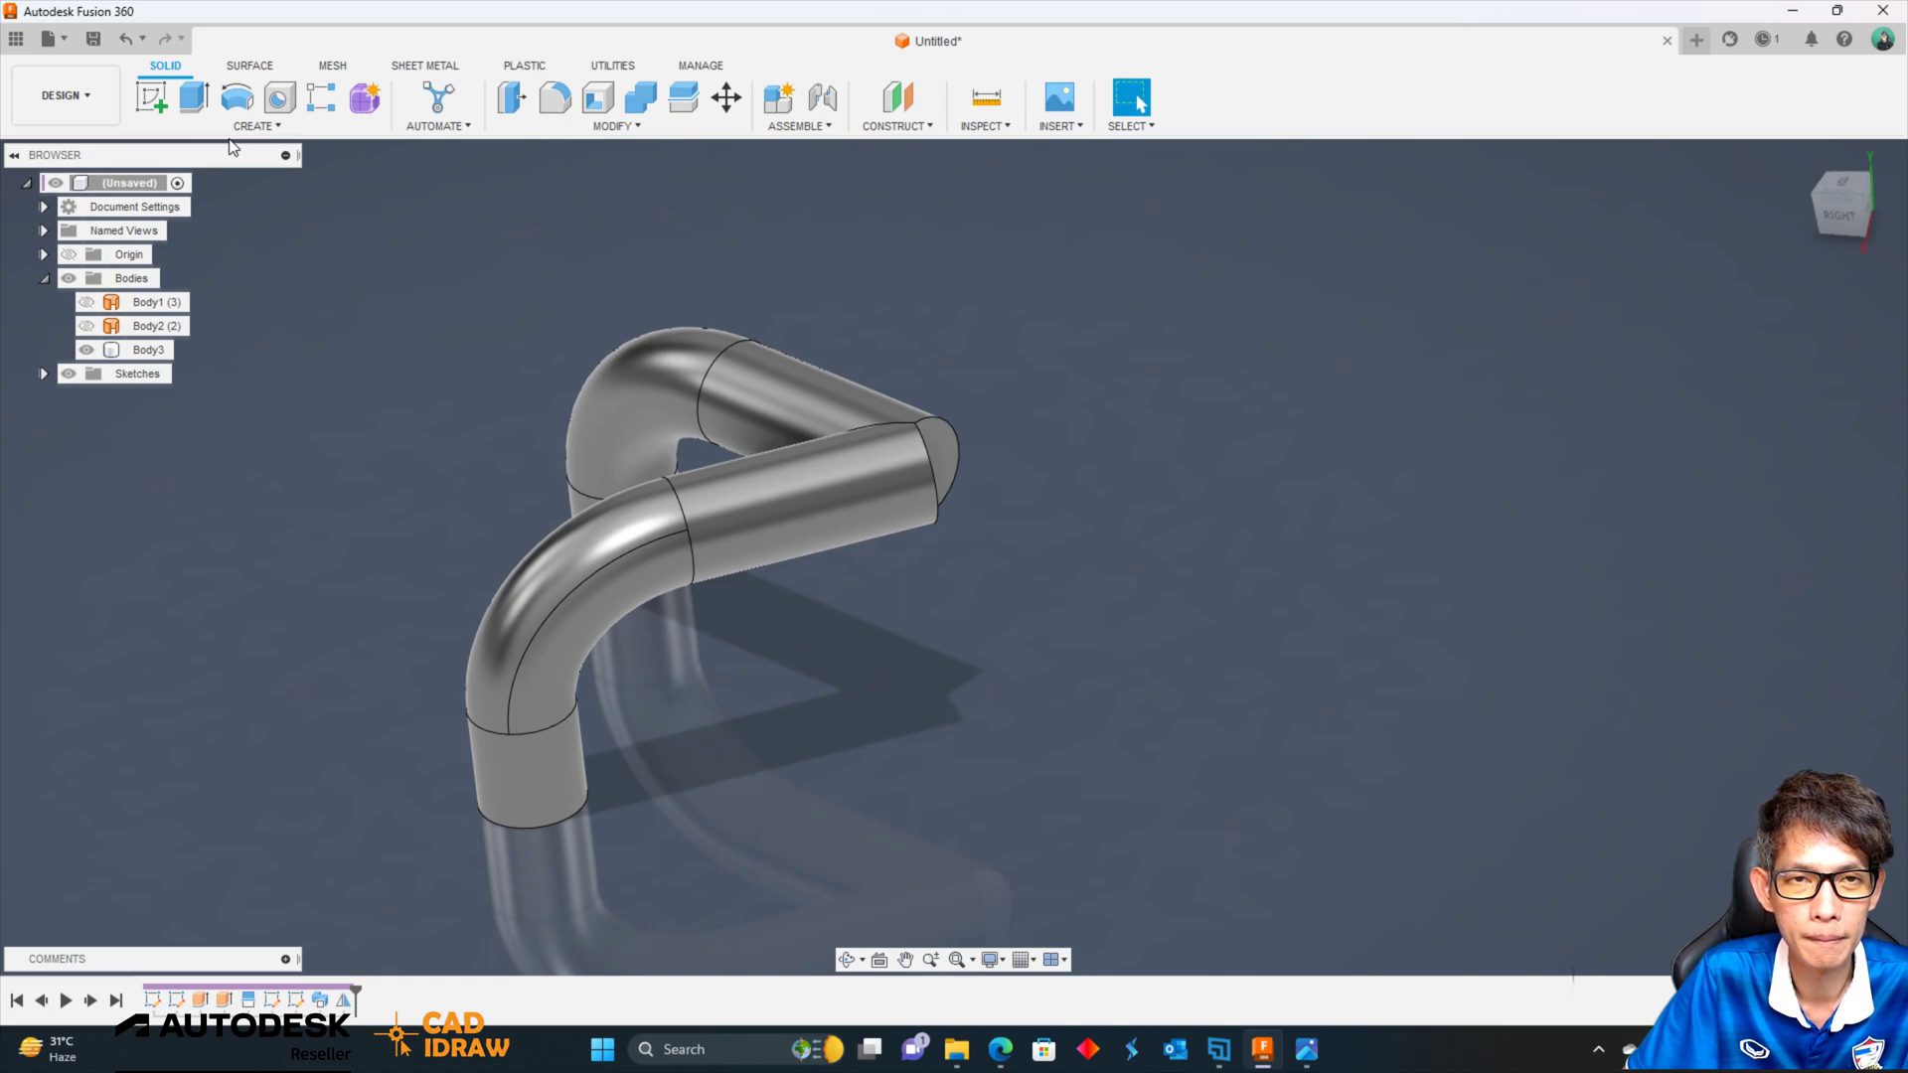
{"action": "left_click", "coordinate": [897, 129]}
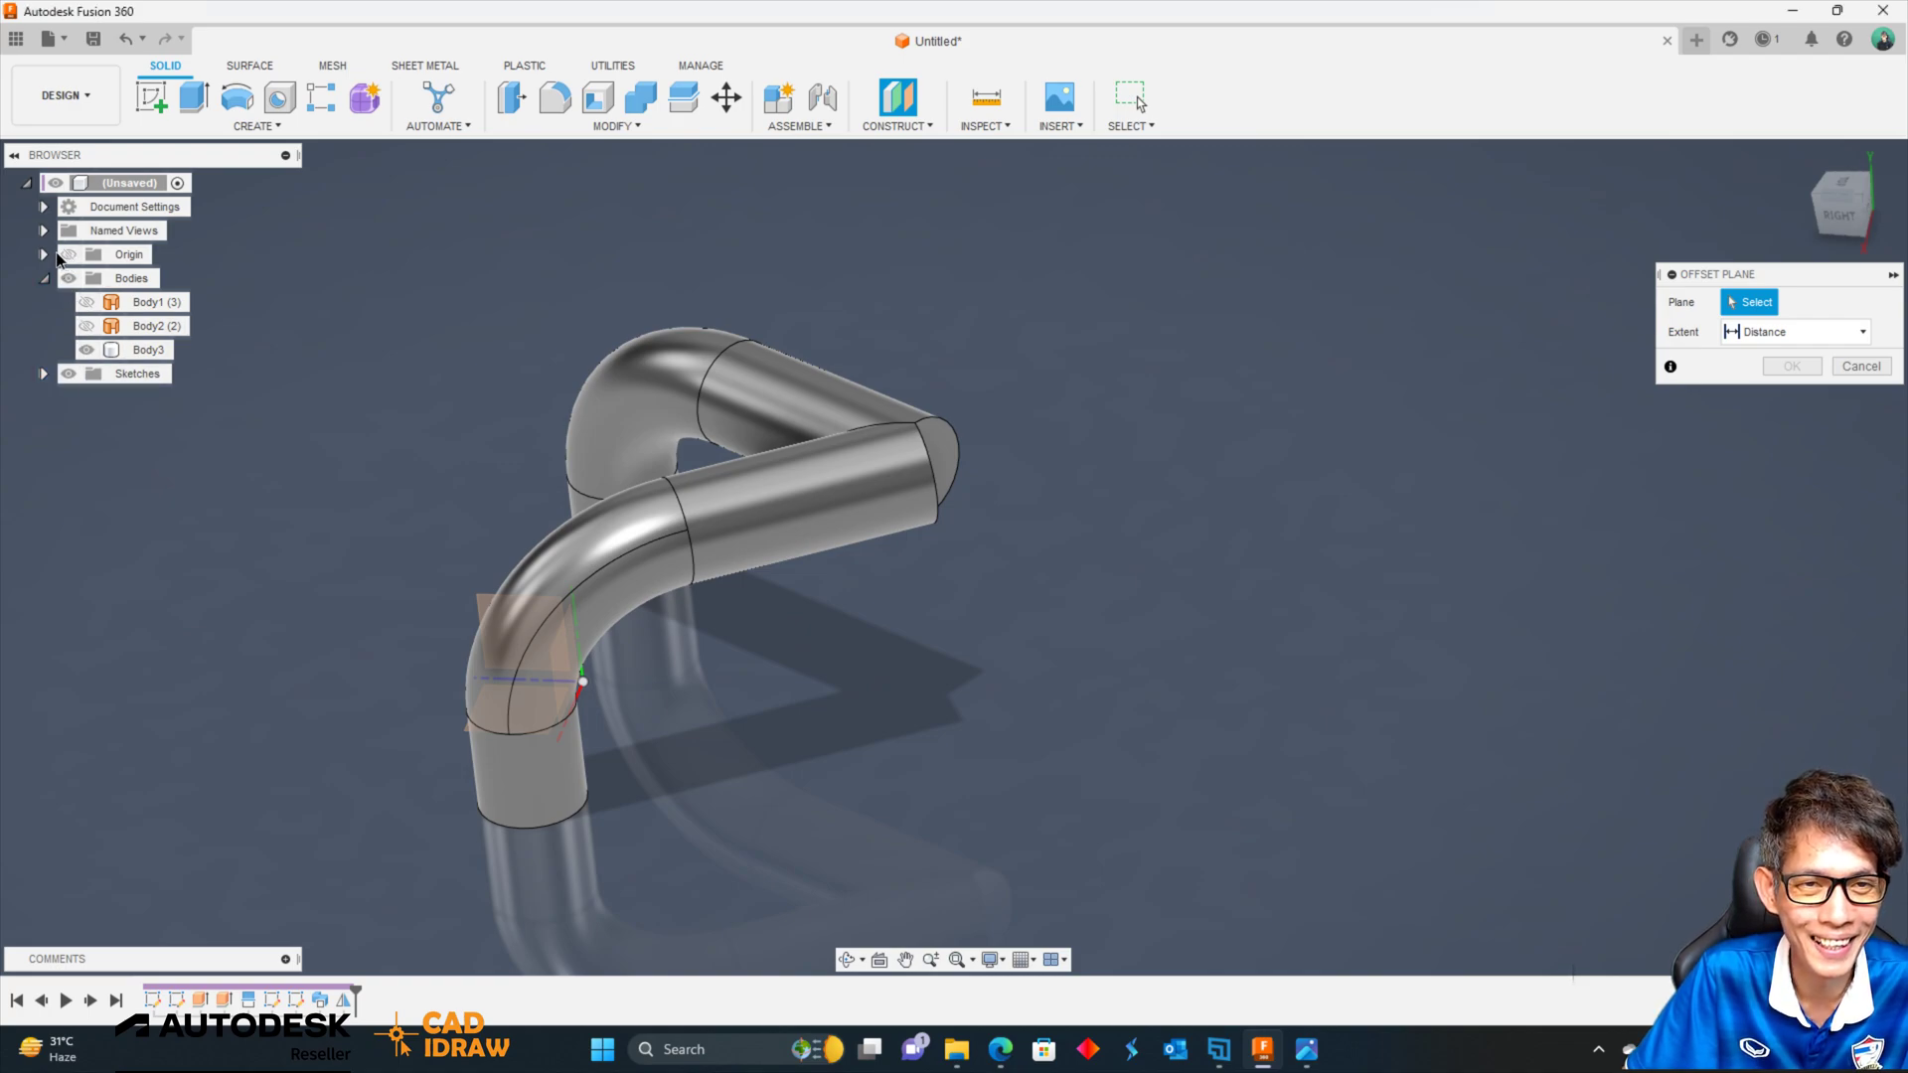
Create a construction plane offset -160 mm from the XY plane.
{"action": "left_click", "coordinate": [48, 254]}
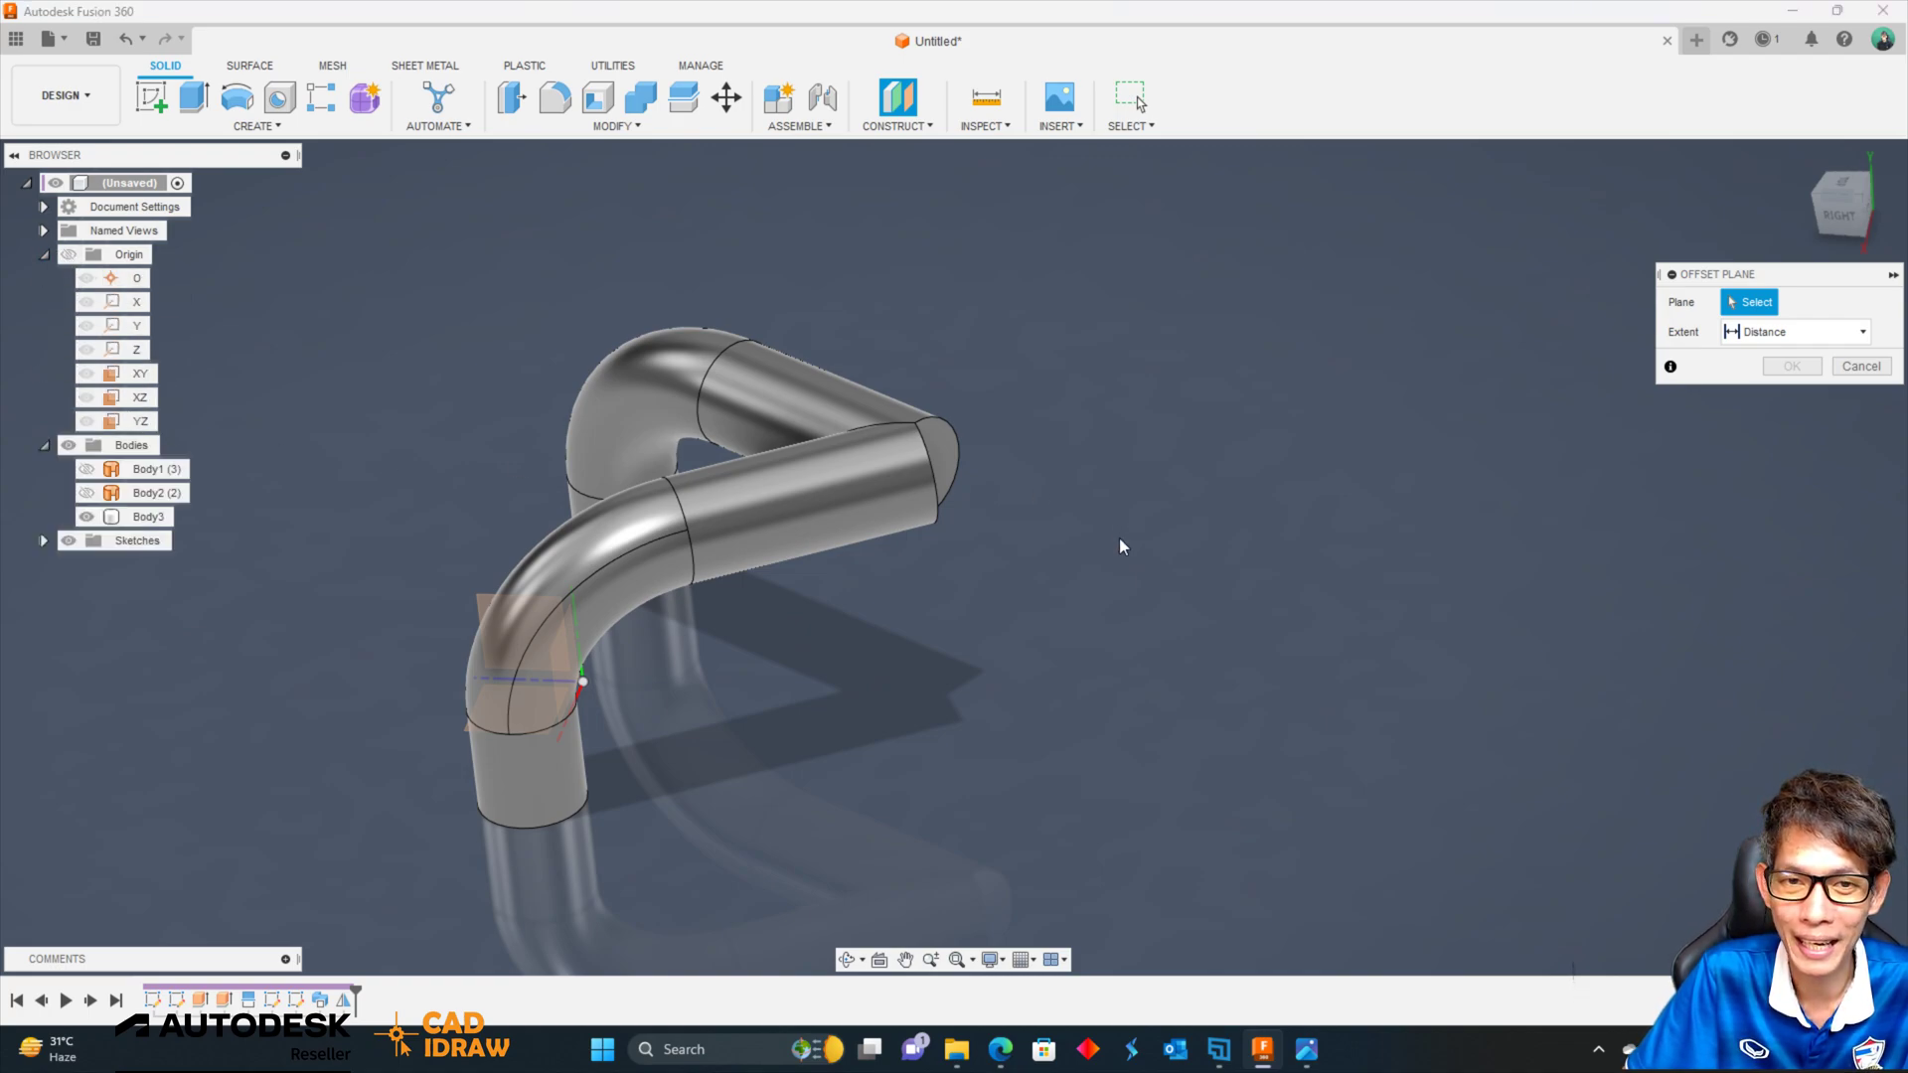
{"action": "middle_click_drag", "start_coordinate": [1121, 546], "coordinate": [566, 669], "text": "shift"}
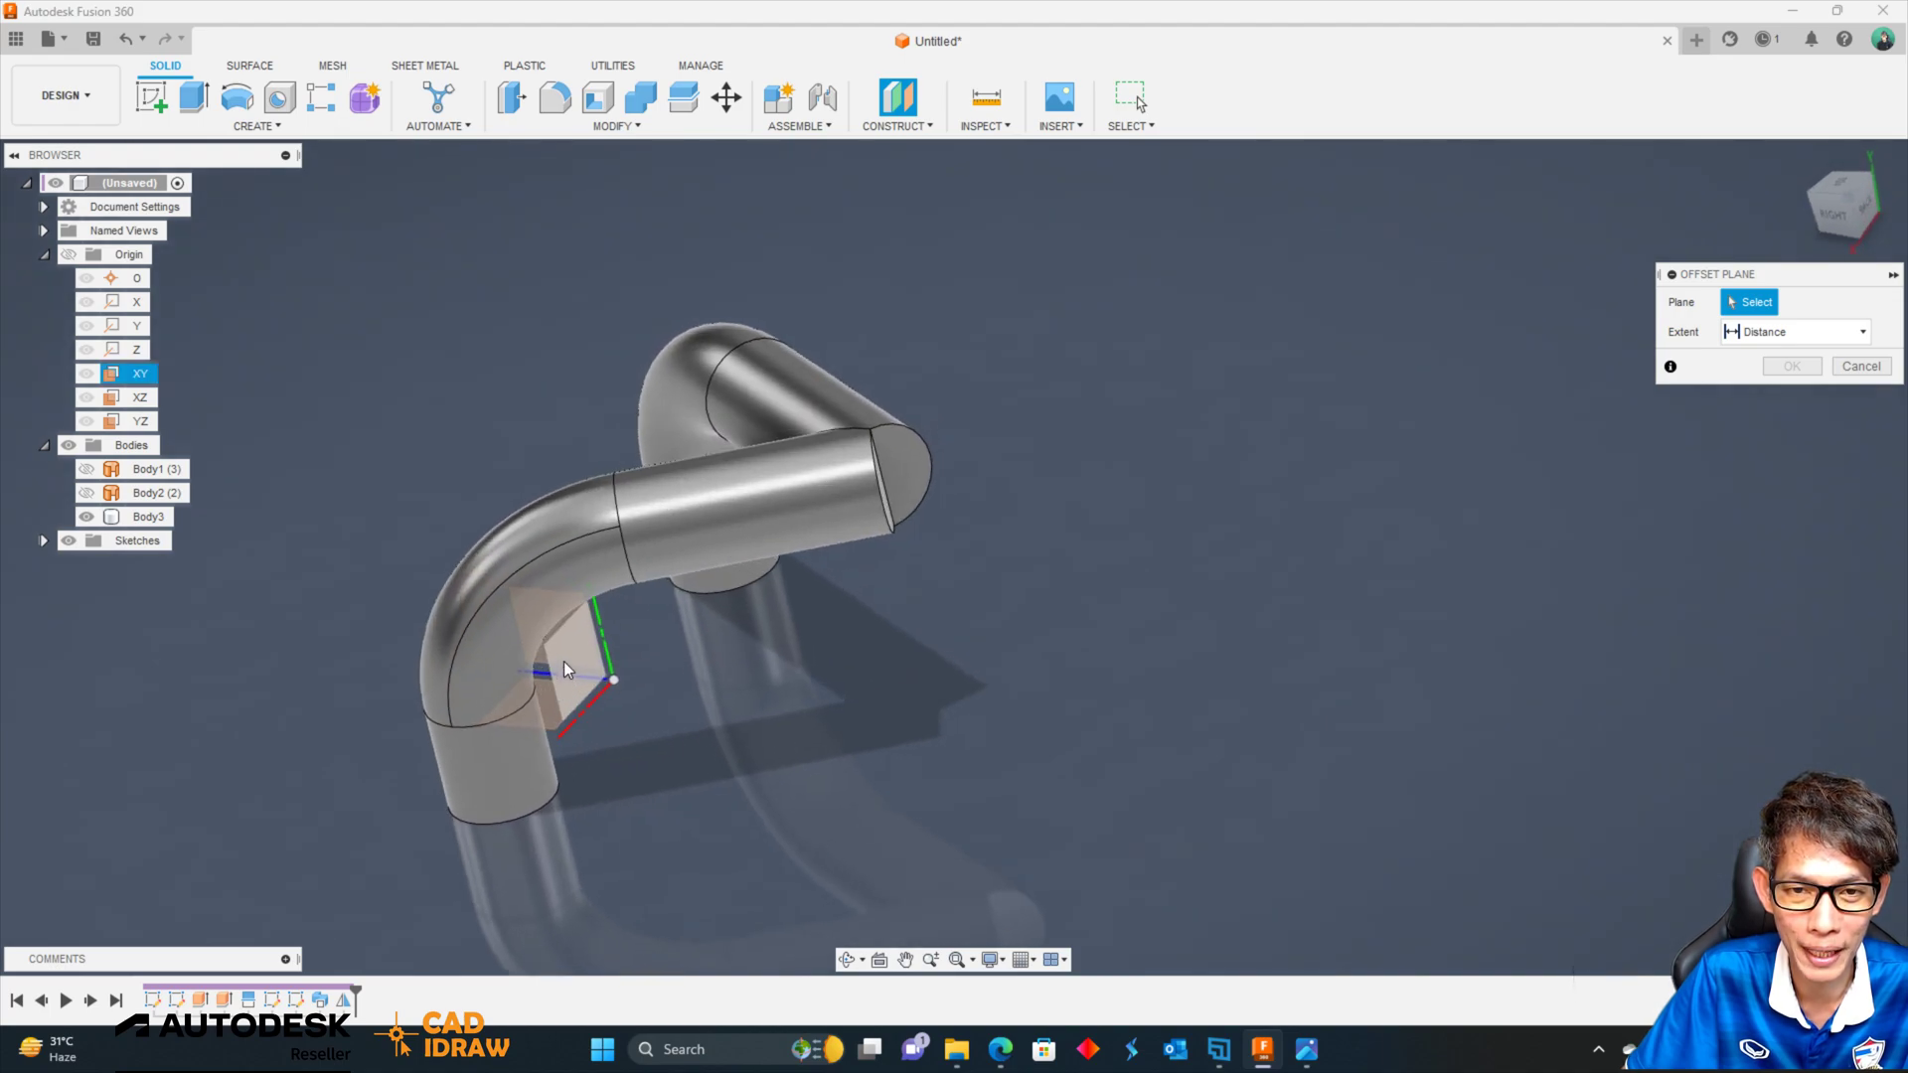
{"action": "left_click", "coordinate": [567, 668]}
{"action": "left_click_drag", "start_coordinate": [636, 668], "coordinate": [979, 713]}
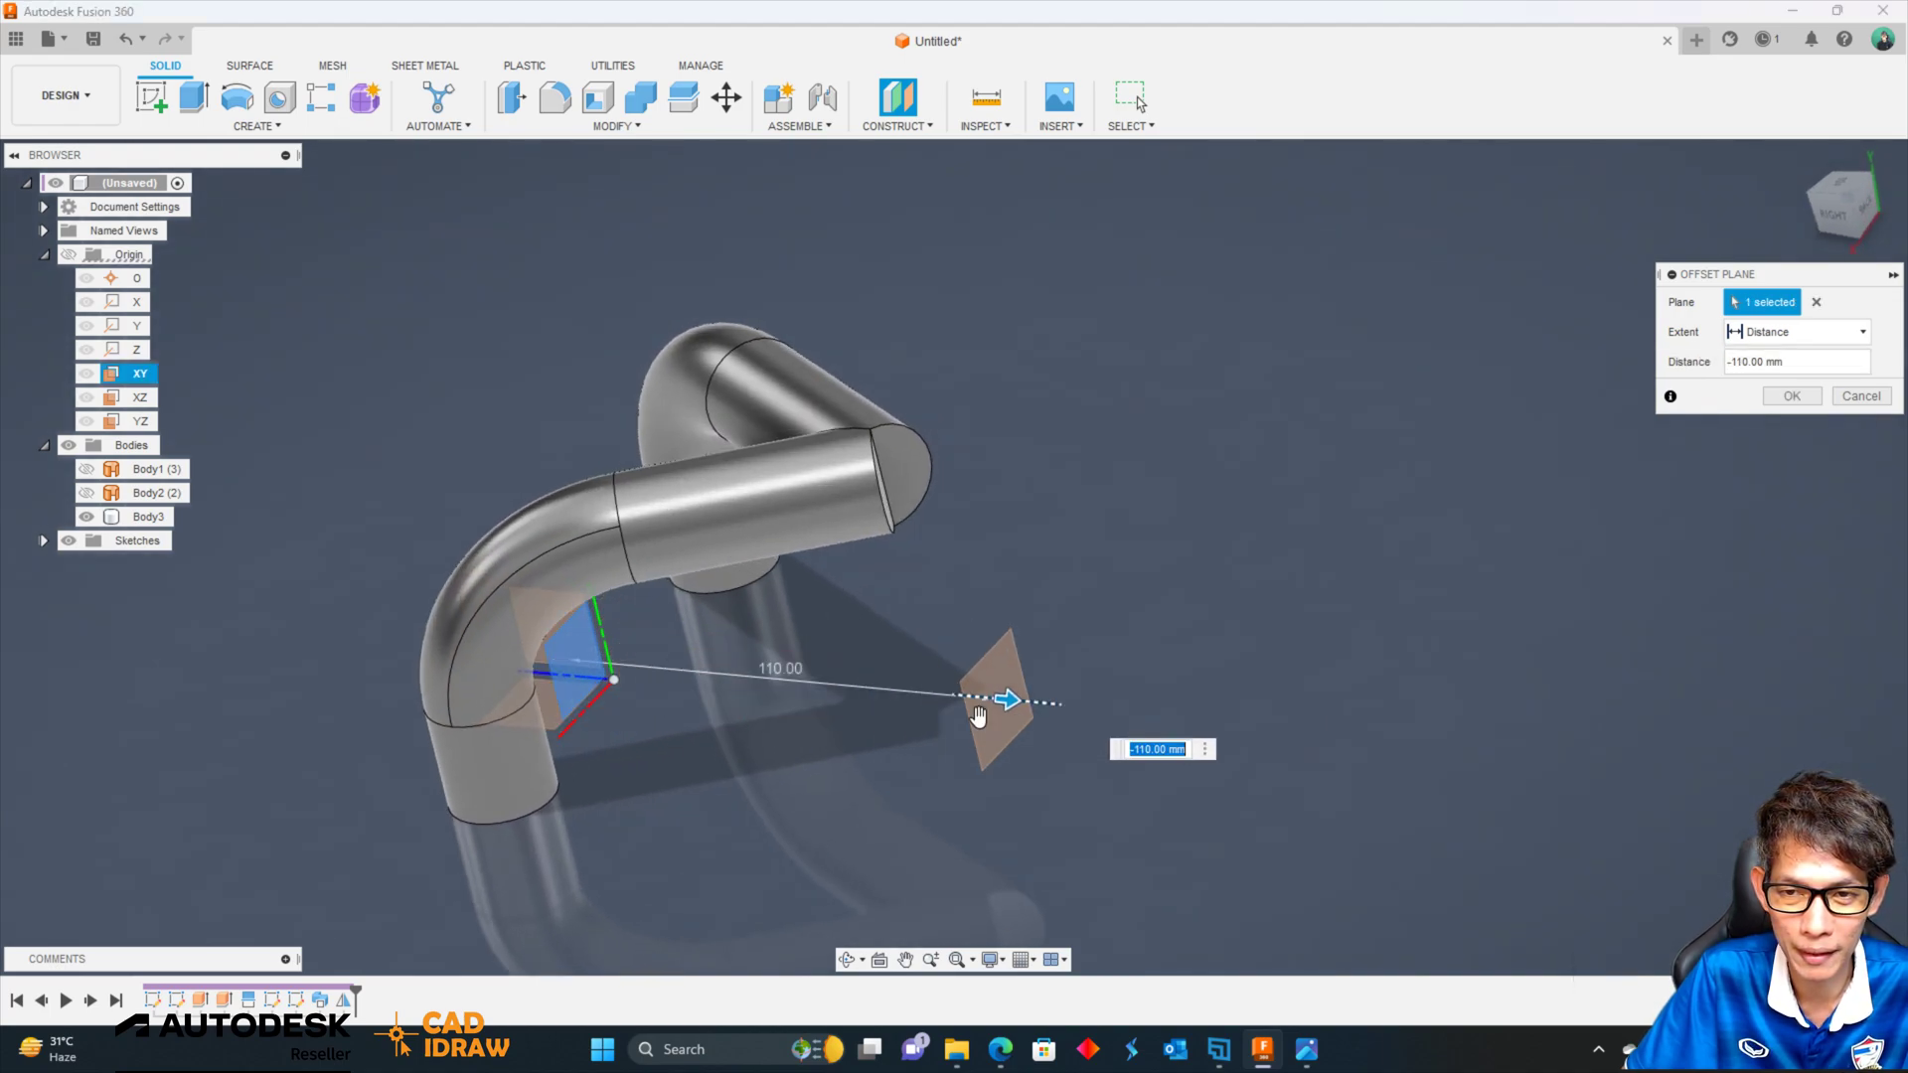
{"action": "type", "text": "-160"}
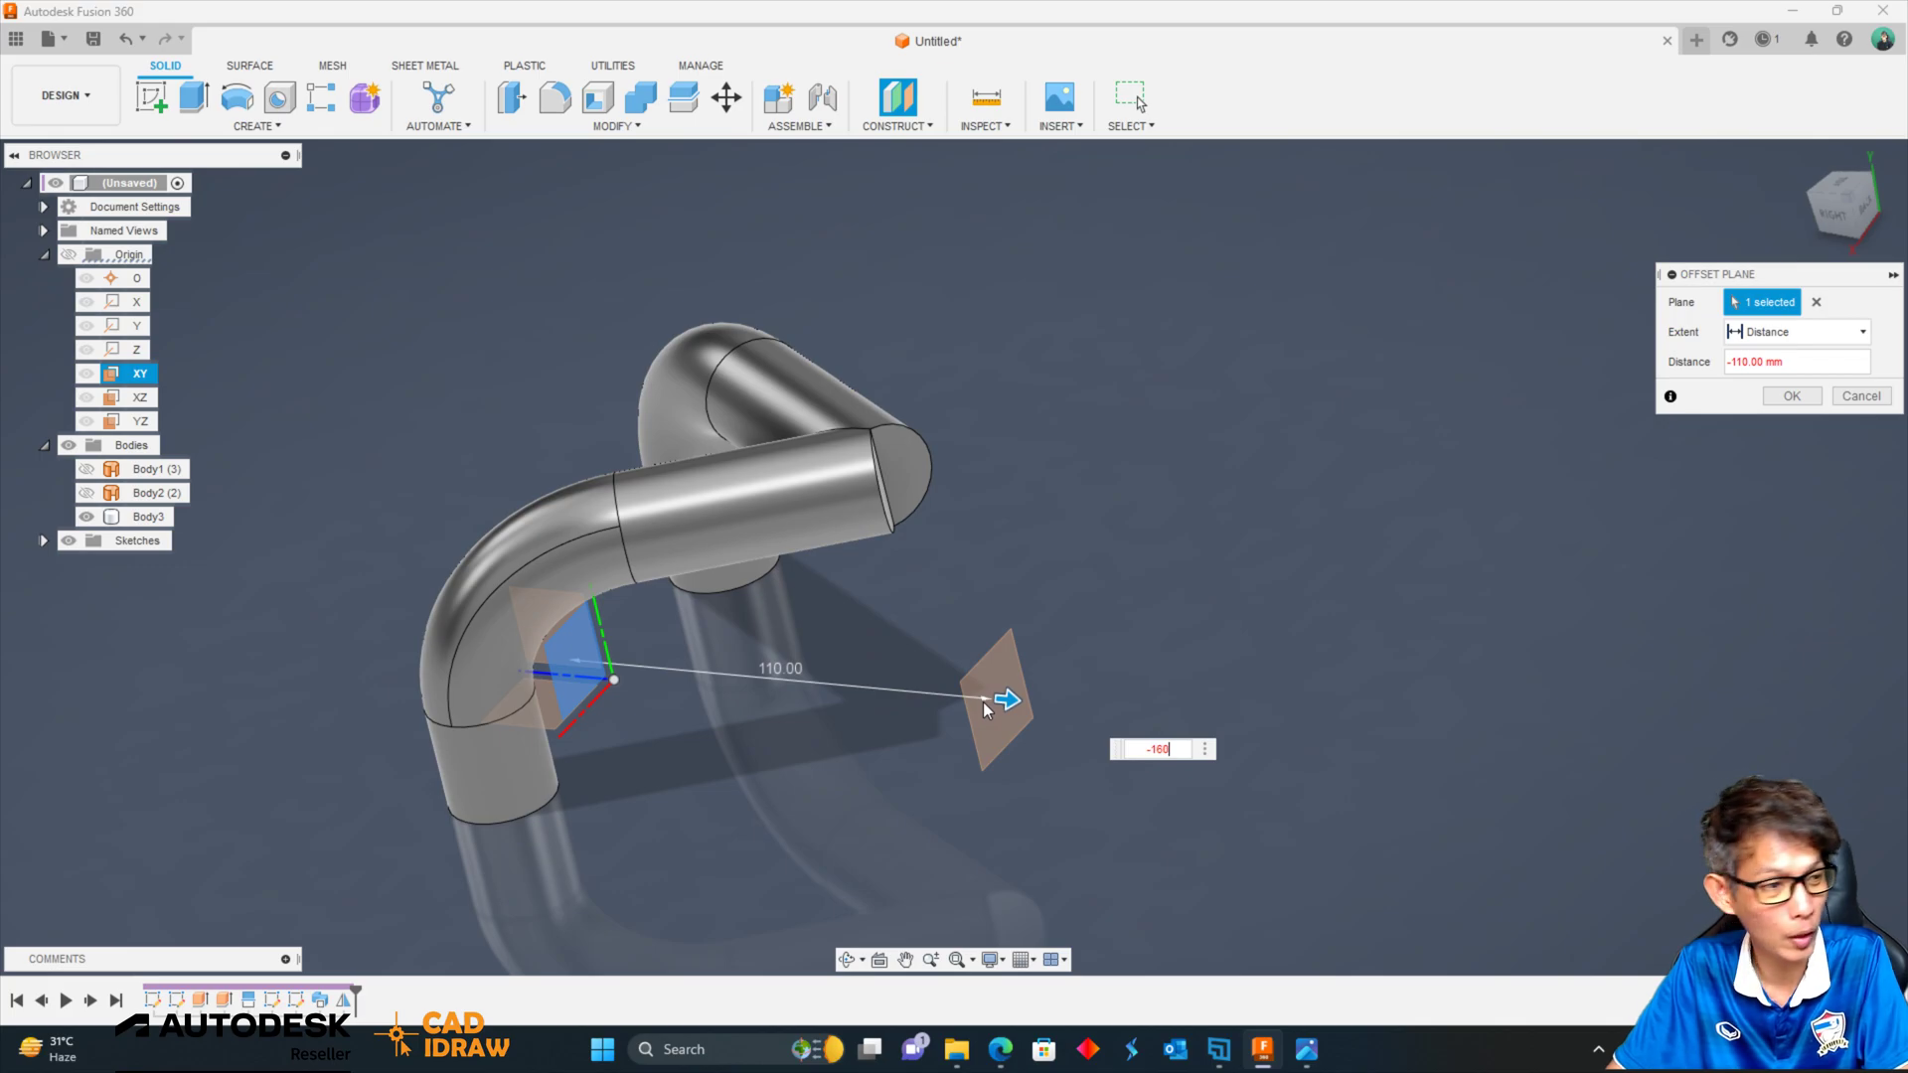
{"action": "key", "text": "Return"}
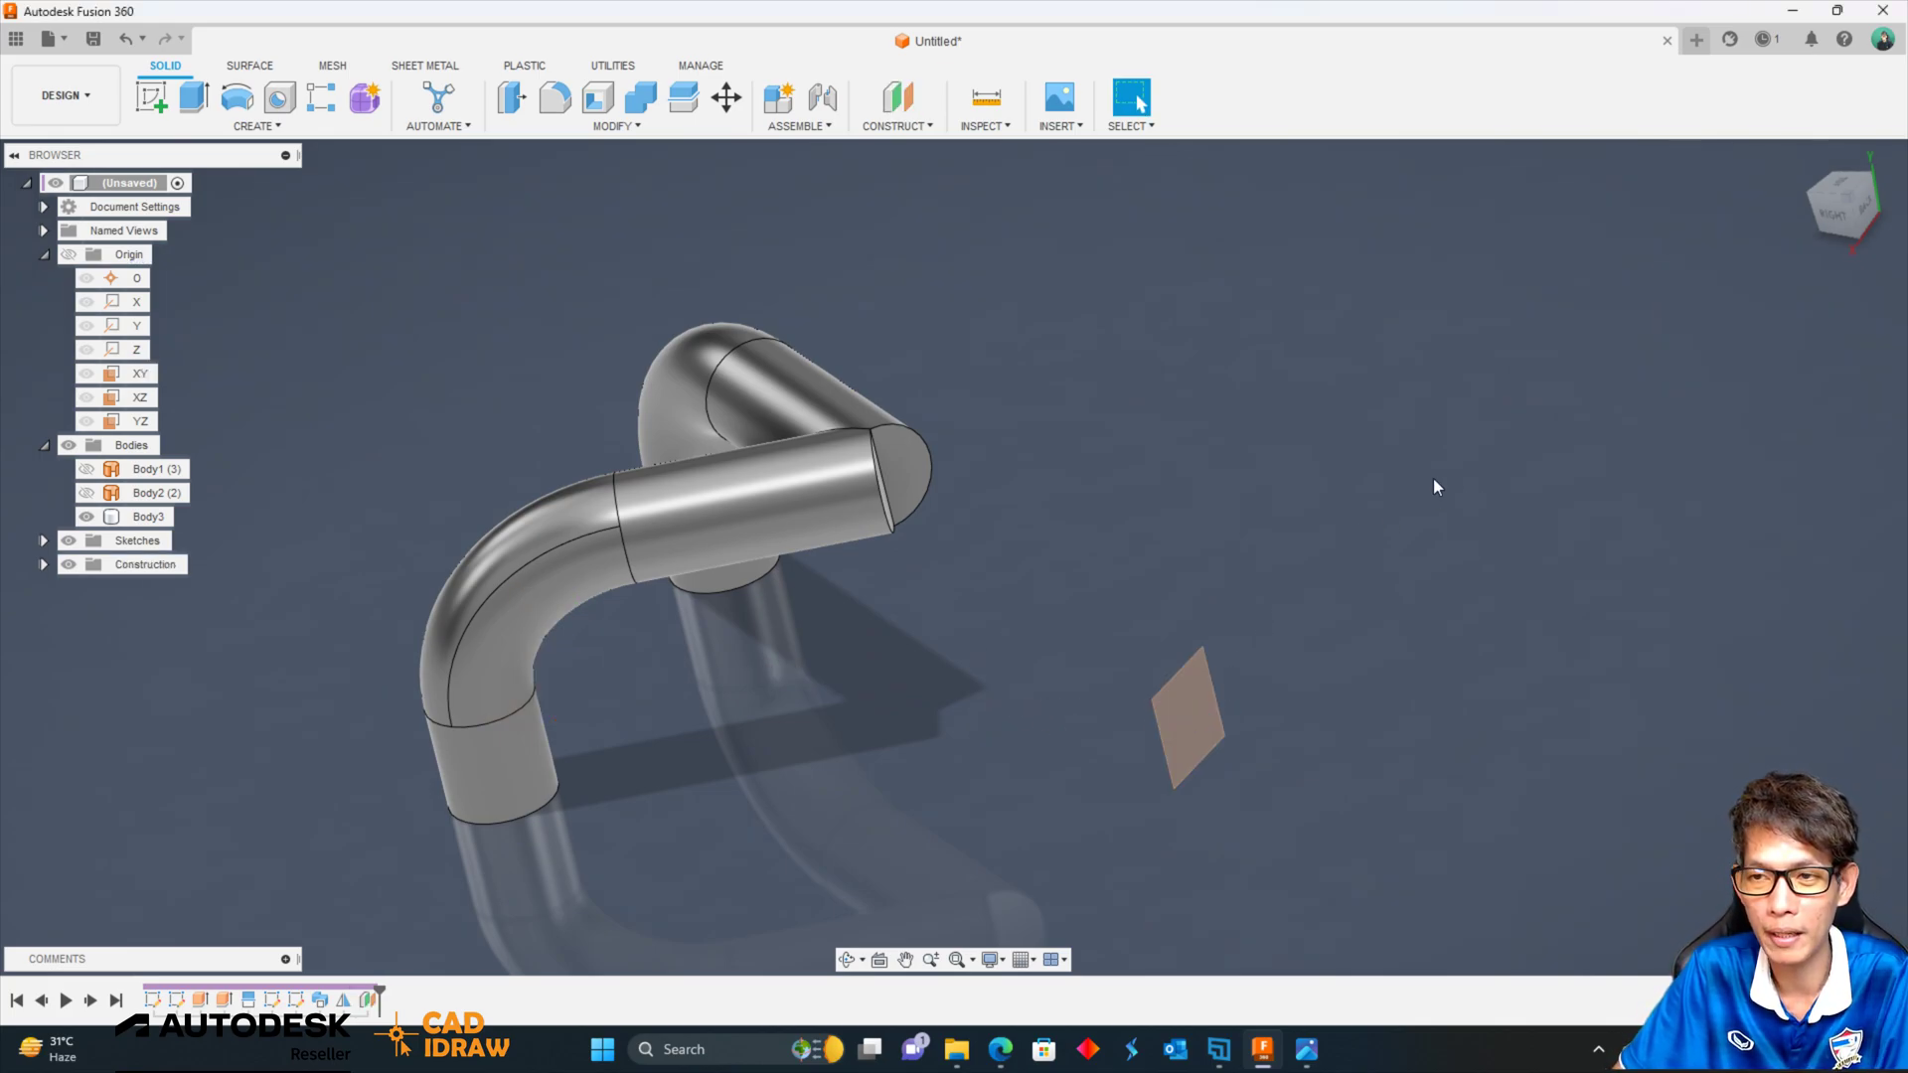
{"action": "mouse_move", "coordinate": [1455, 463]}
{"action": "middle_mouse_down", "text": "shift"}
{"action": "mouse_move", "coordinate": [1367, 467]}
{"action": "mouse_move", "coordinate": [344, 224]}
{"action": "middle_mouse_up", "text": "shift"}
{"action": "left_click", "coordinate": [151, 96]}
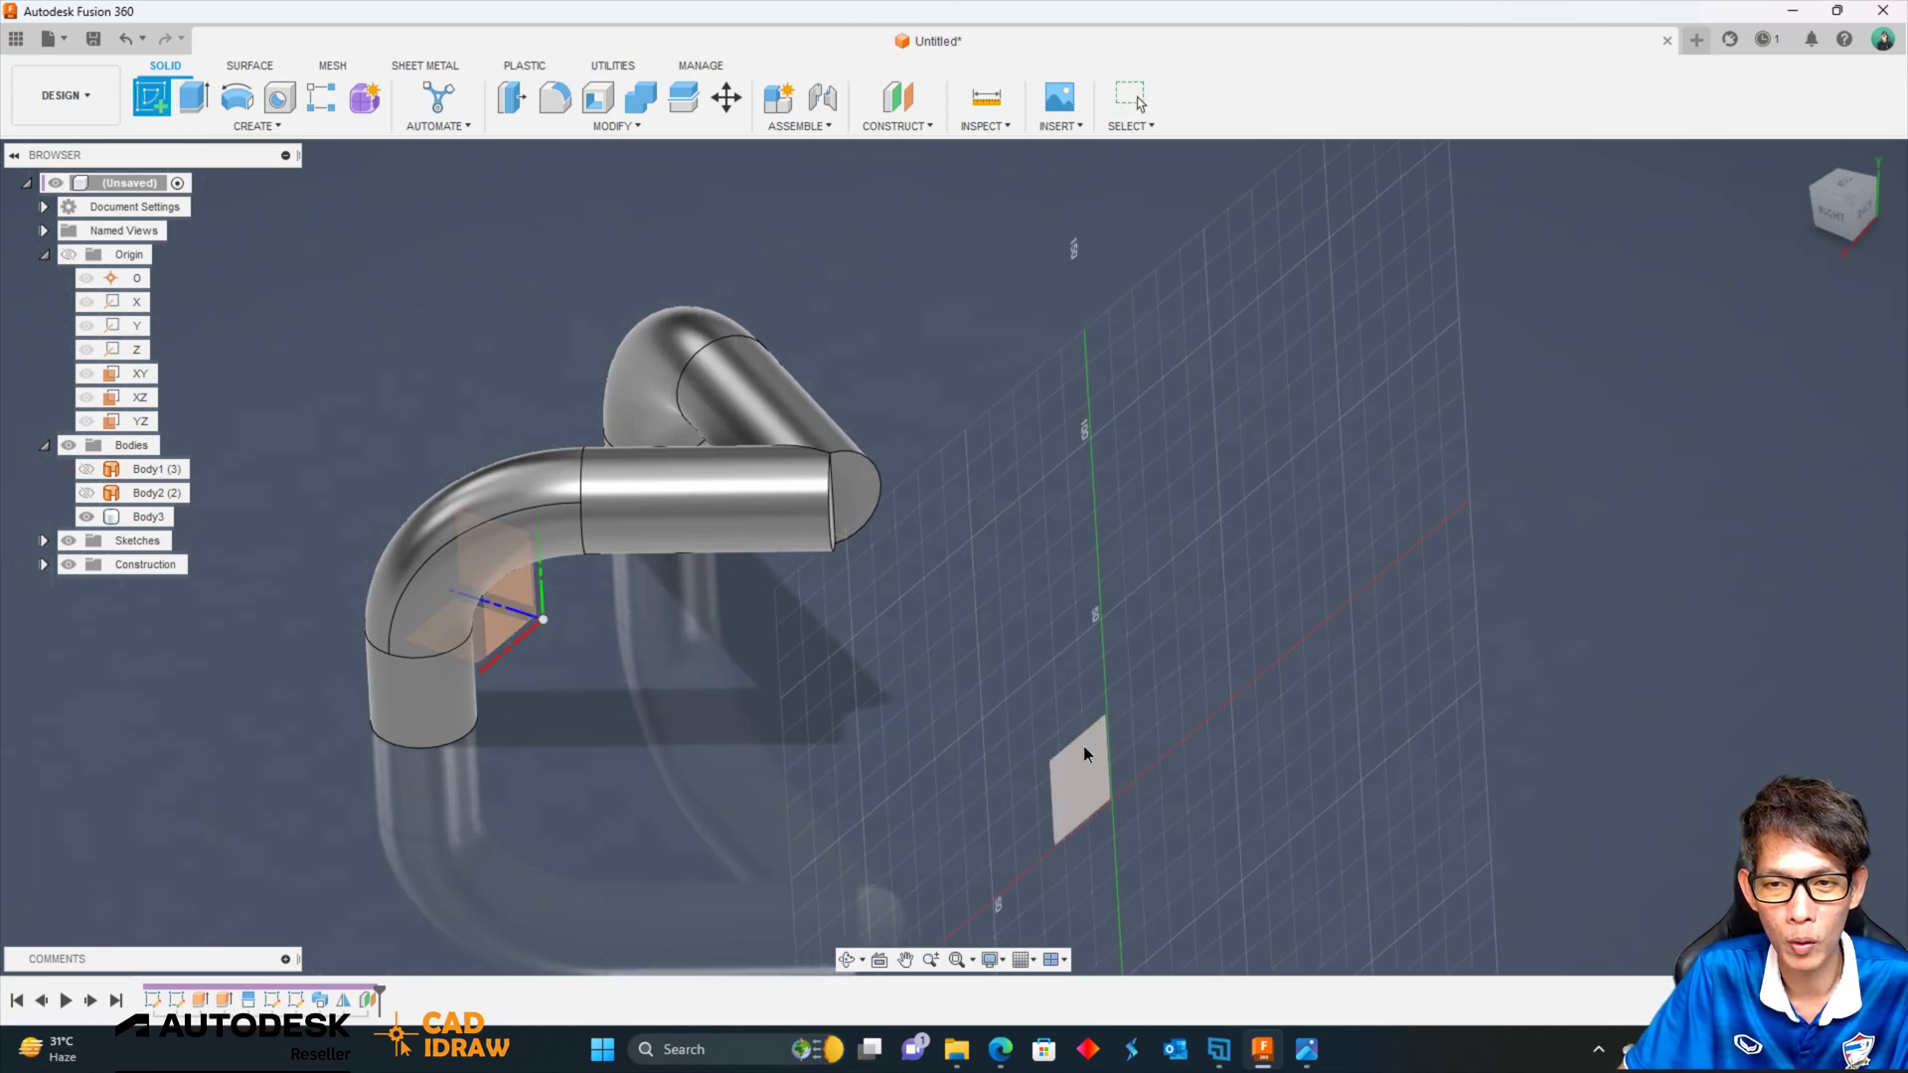
Draw a 25 mm diameter circle on the offset plane.
{"action": "left_click", "coordinate": [1078, 773]}
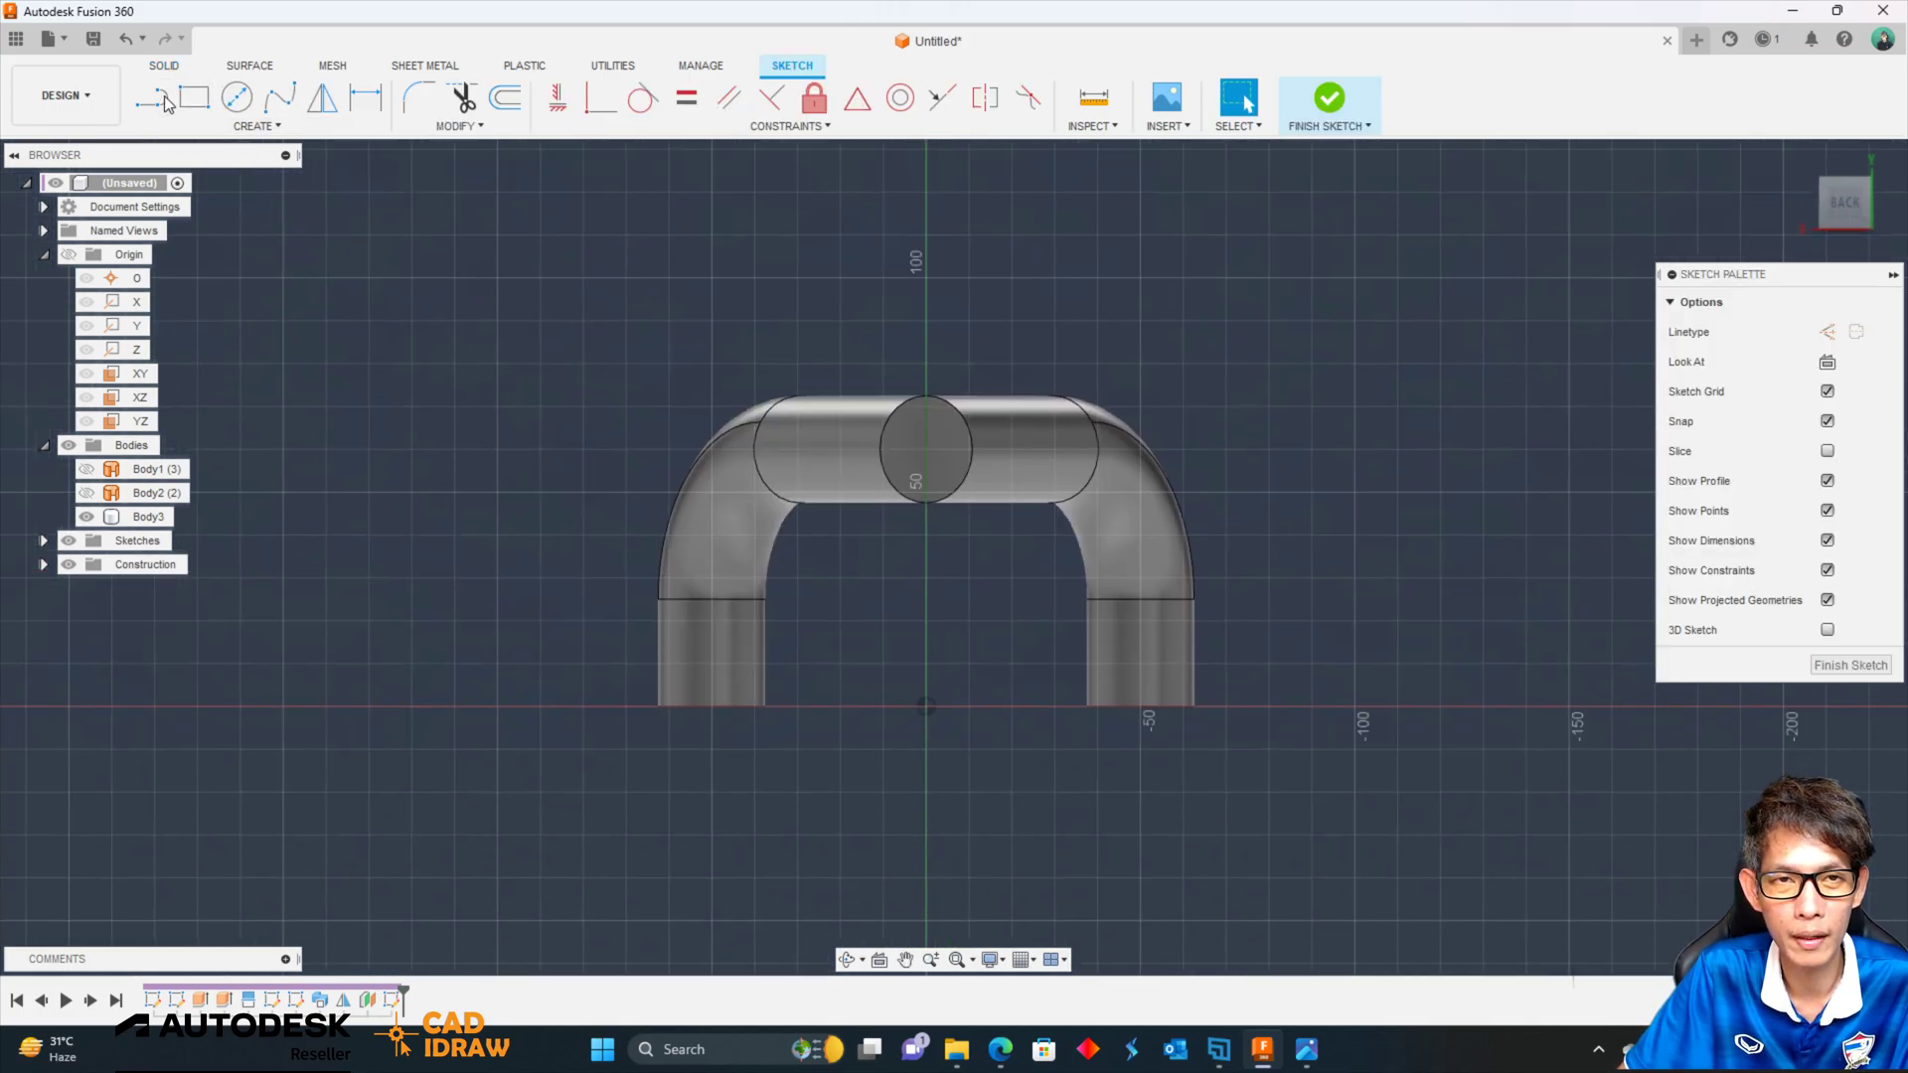
{"action": "key", "text": "c"}
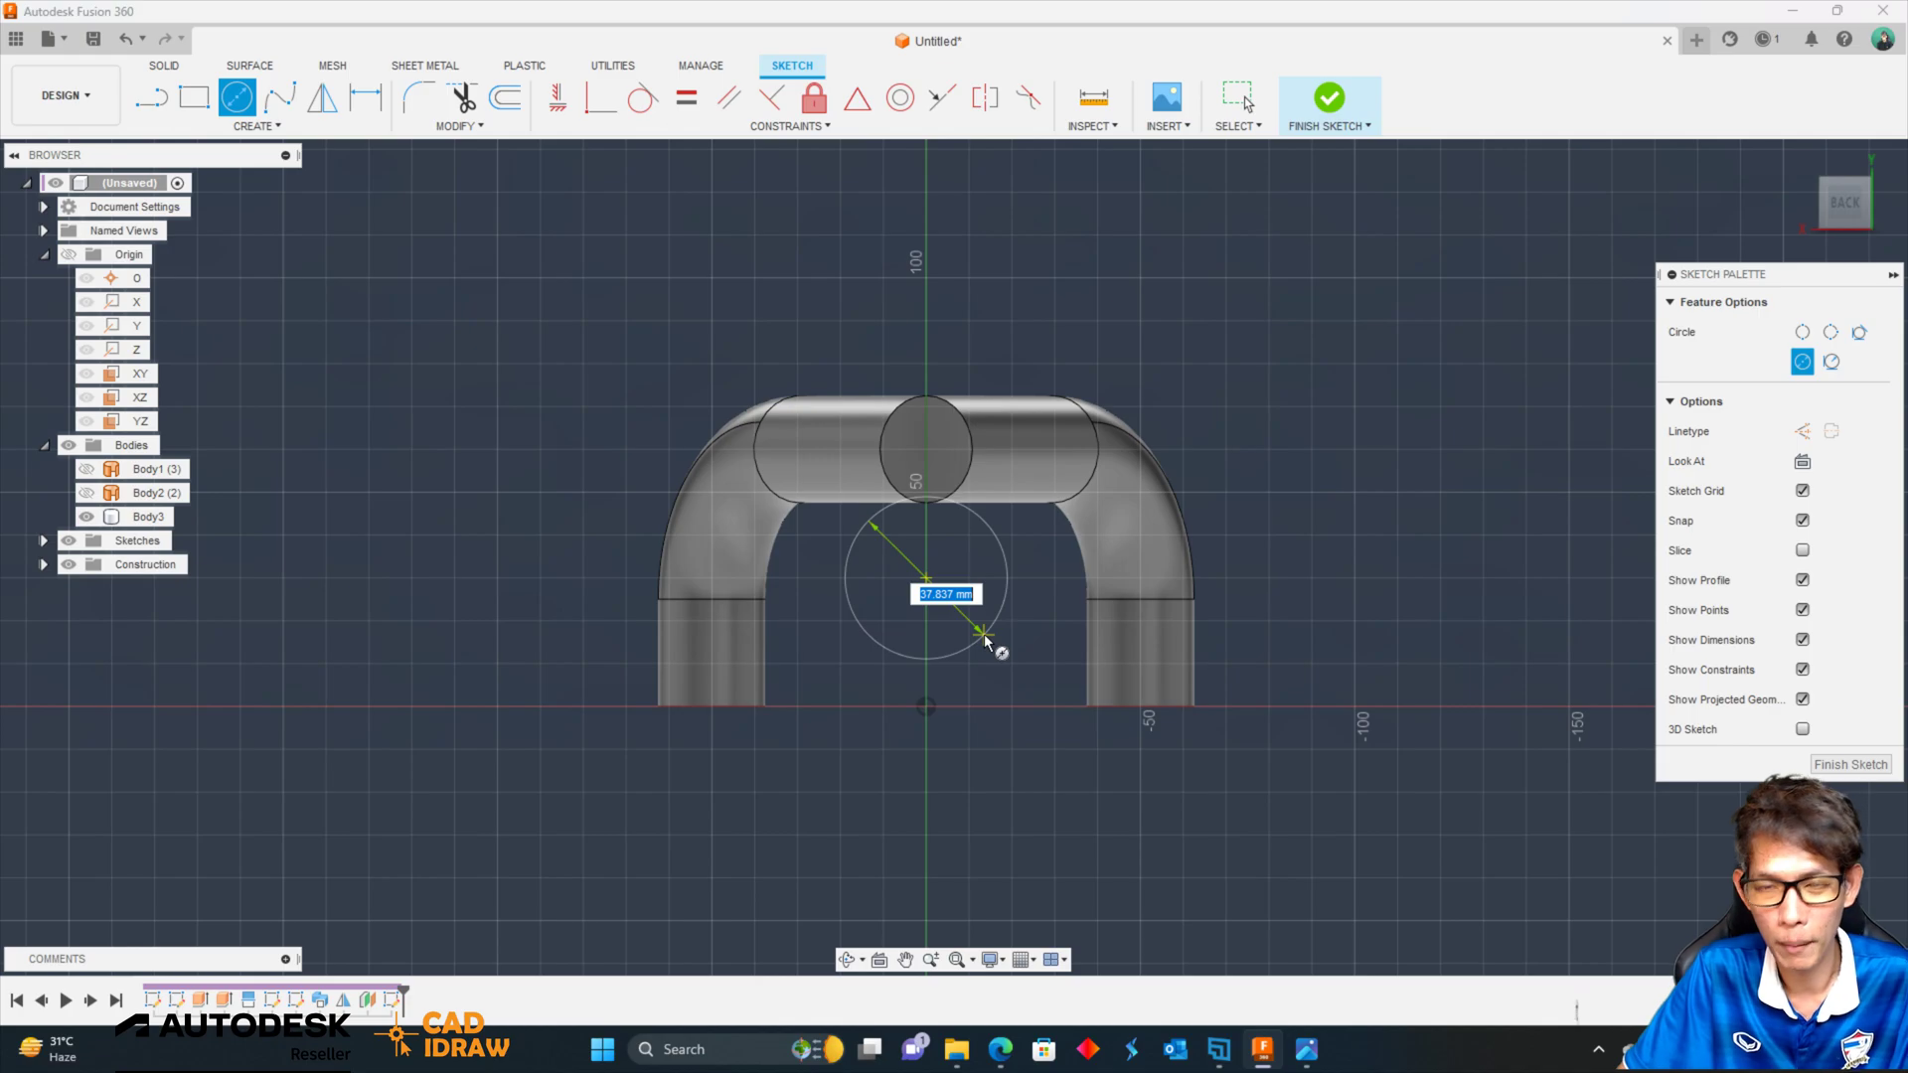
{"action": "left_click", "coordinate": [1004, 604]}
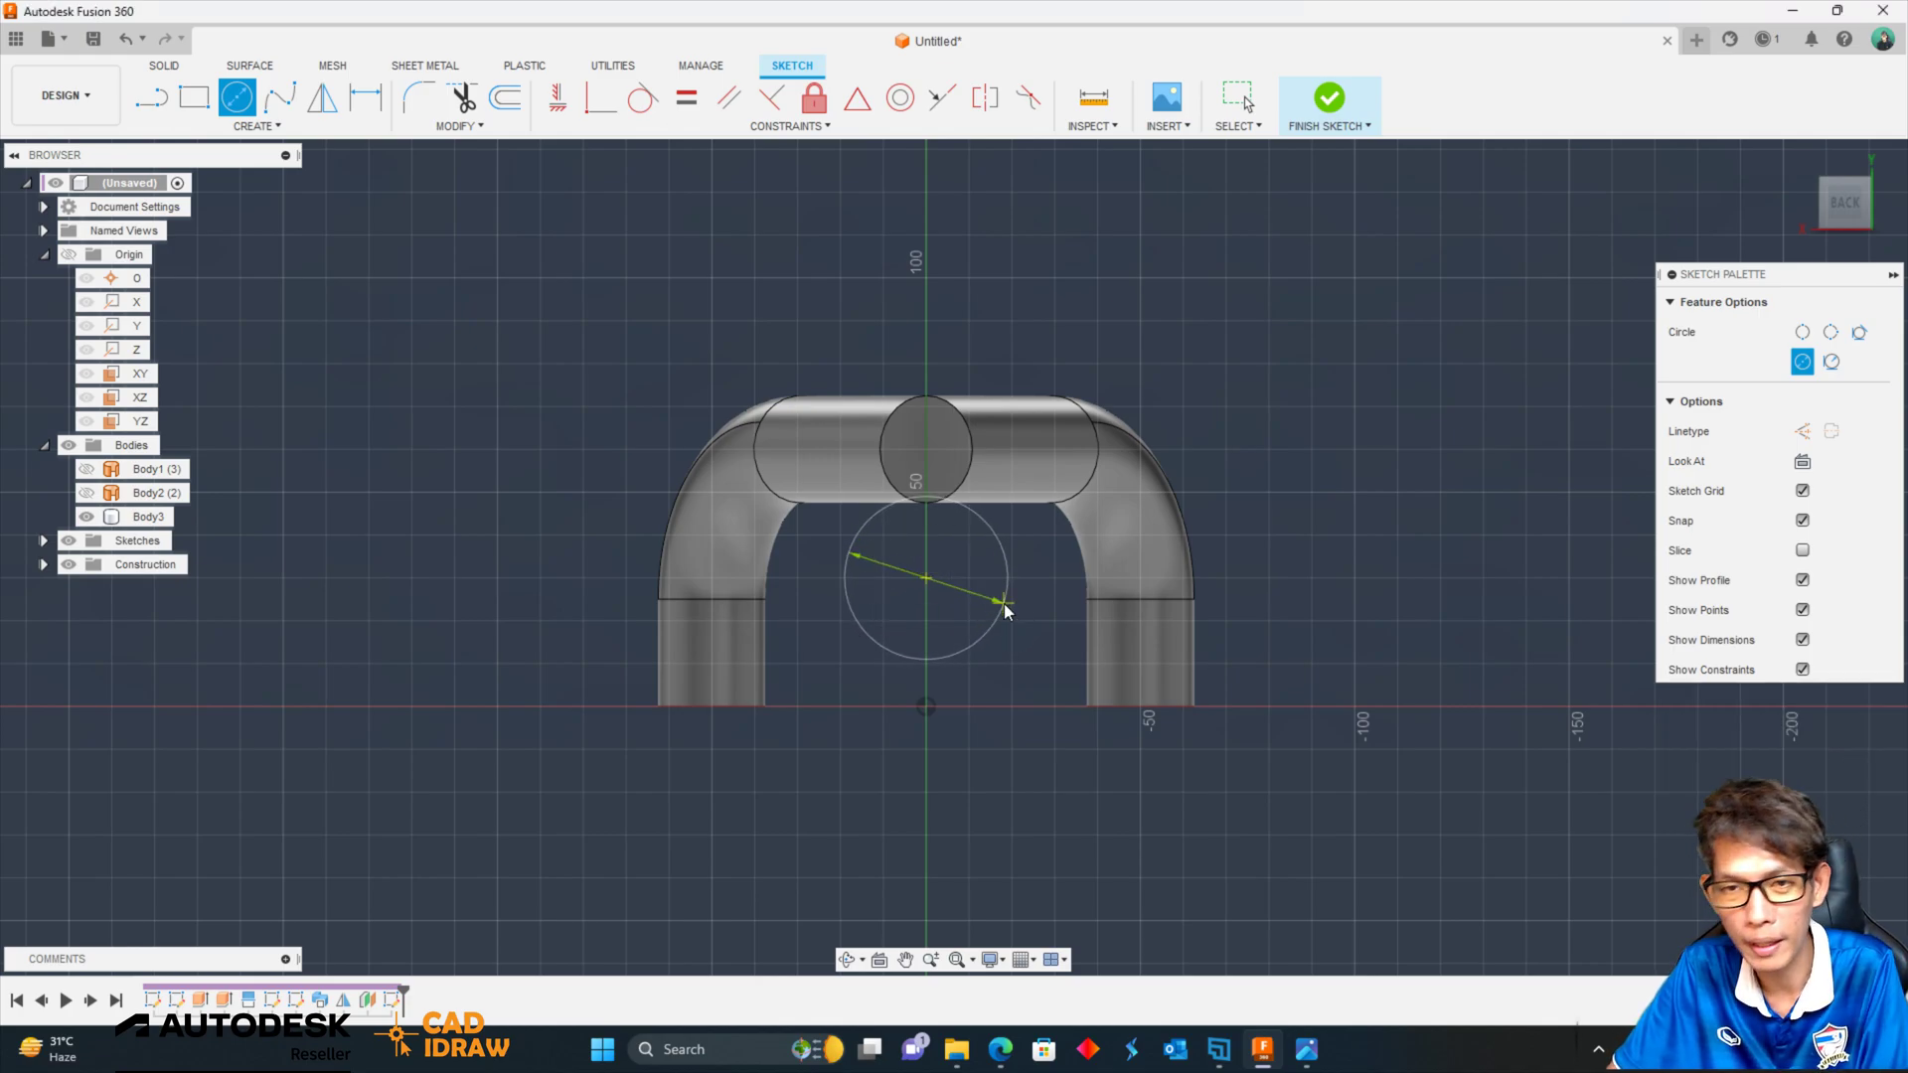
{"action": "key", "text": "Escape"}
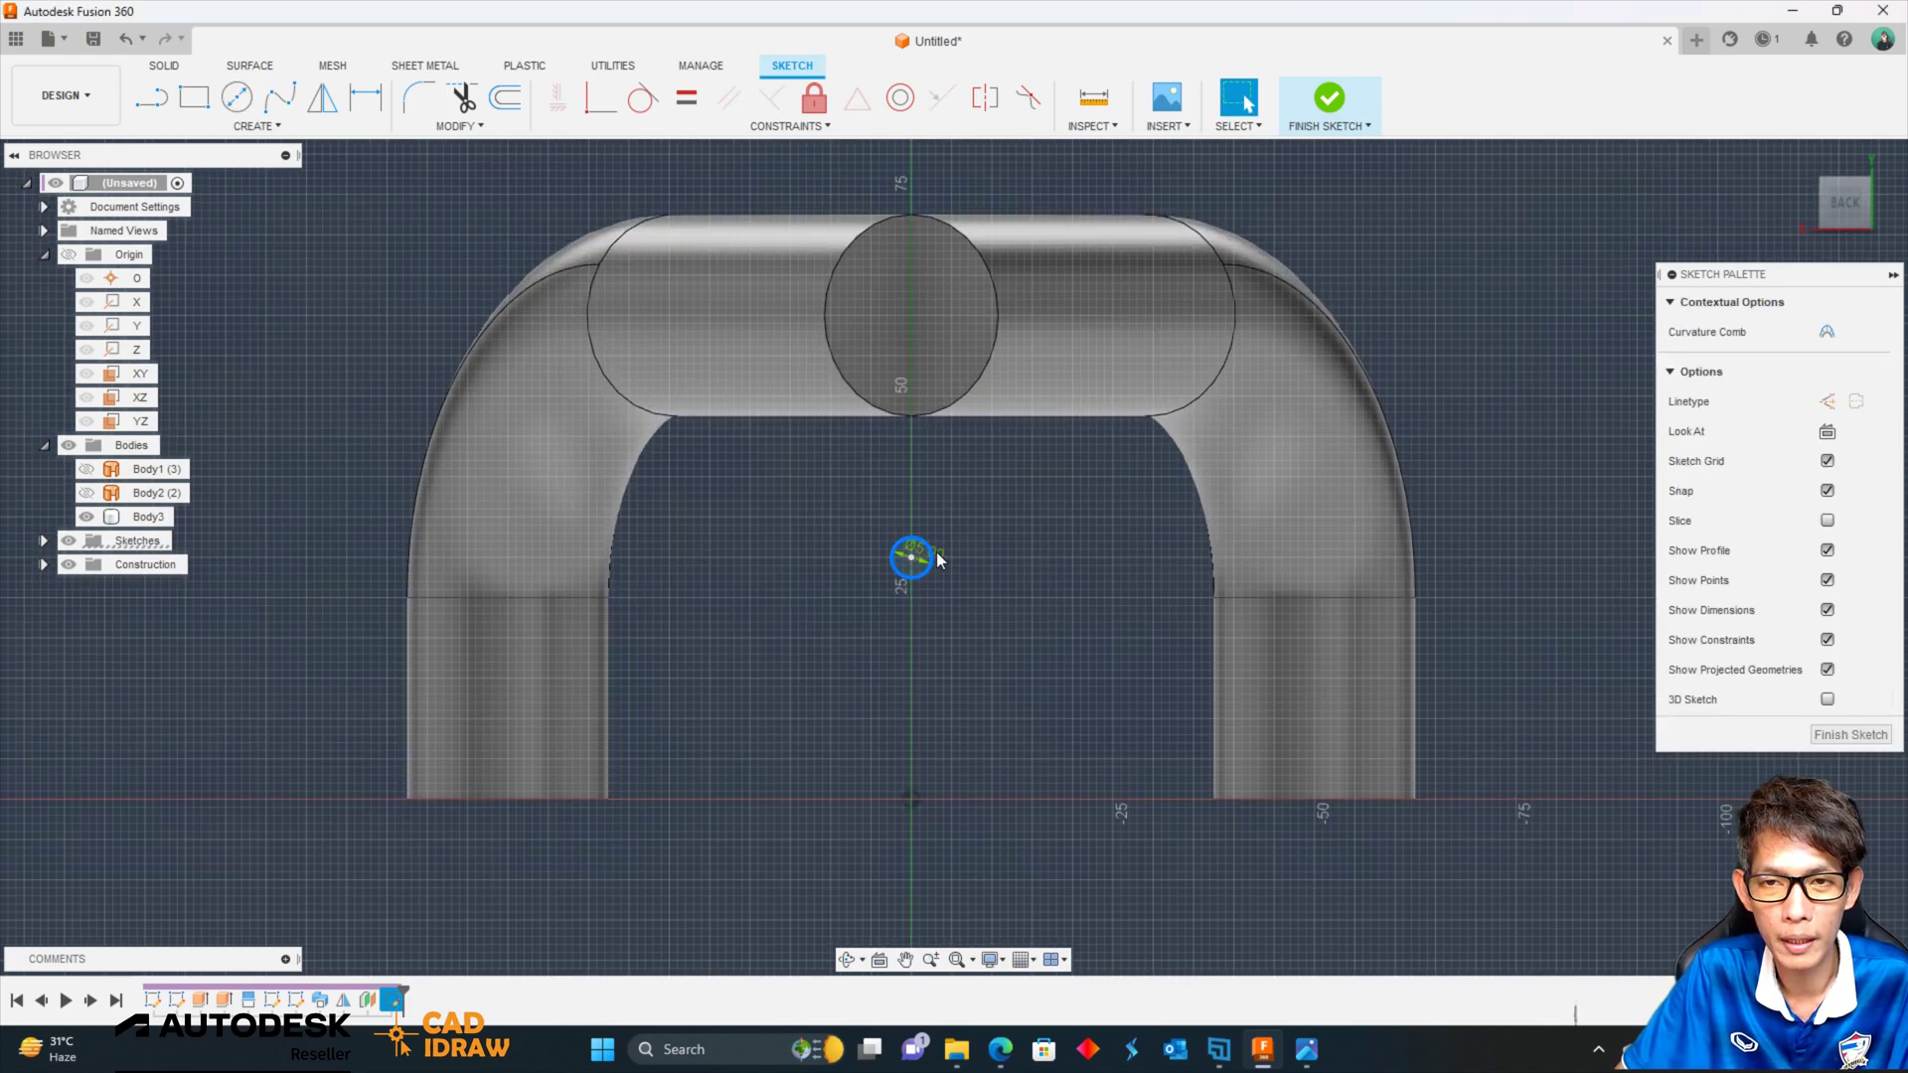
{"action": "scroll", "coordinate": [940, 580], "scroll_direction": "up", "scroll_amount": 5}
{"action": "double_click", "coordinate": [909, 547]}
{"action": "type", "text": "25"}
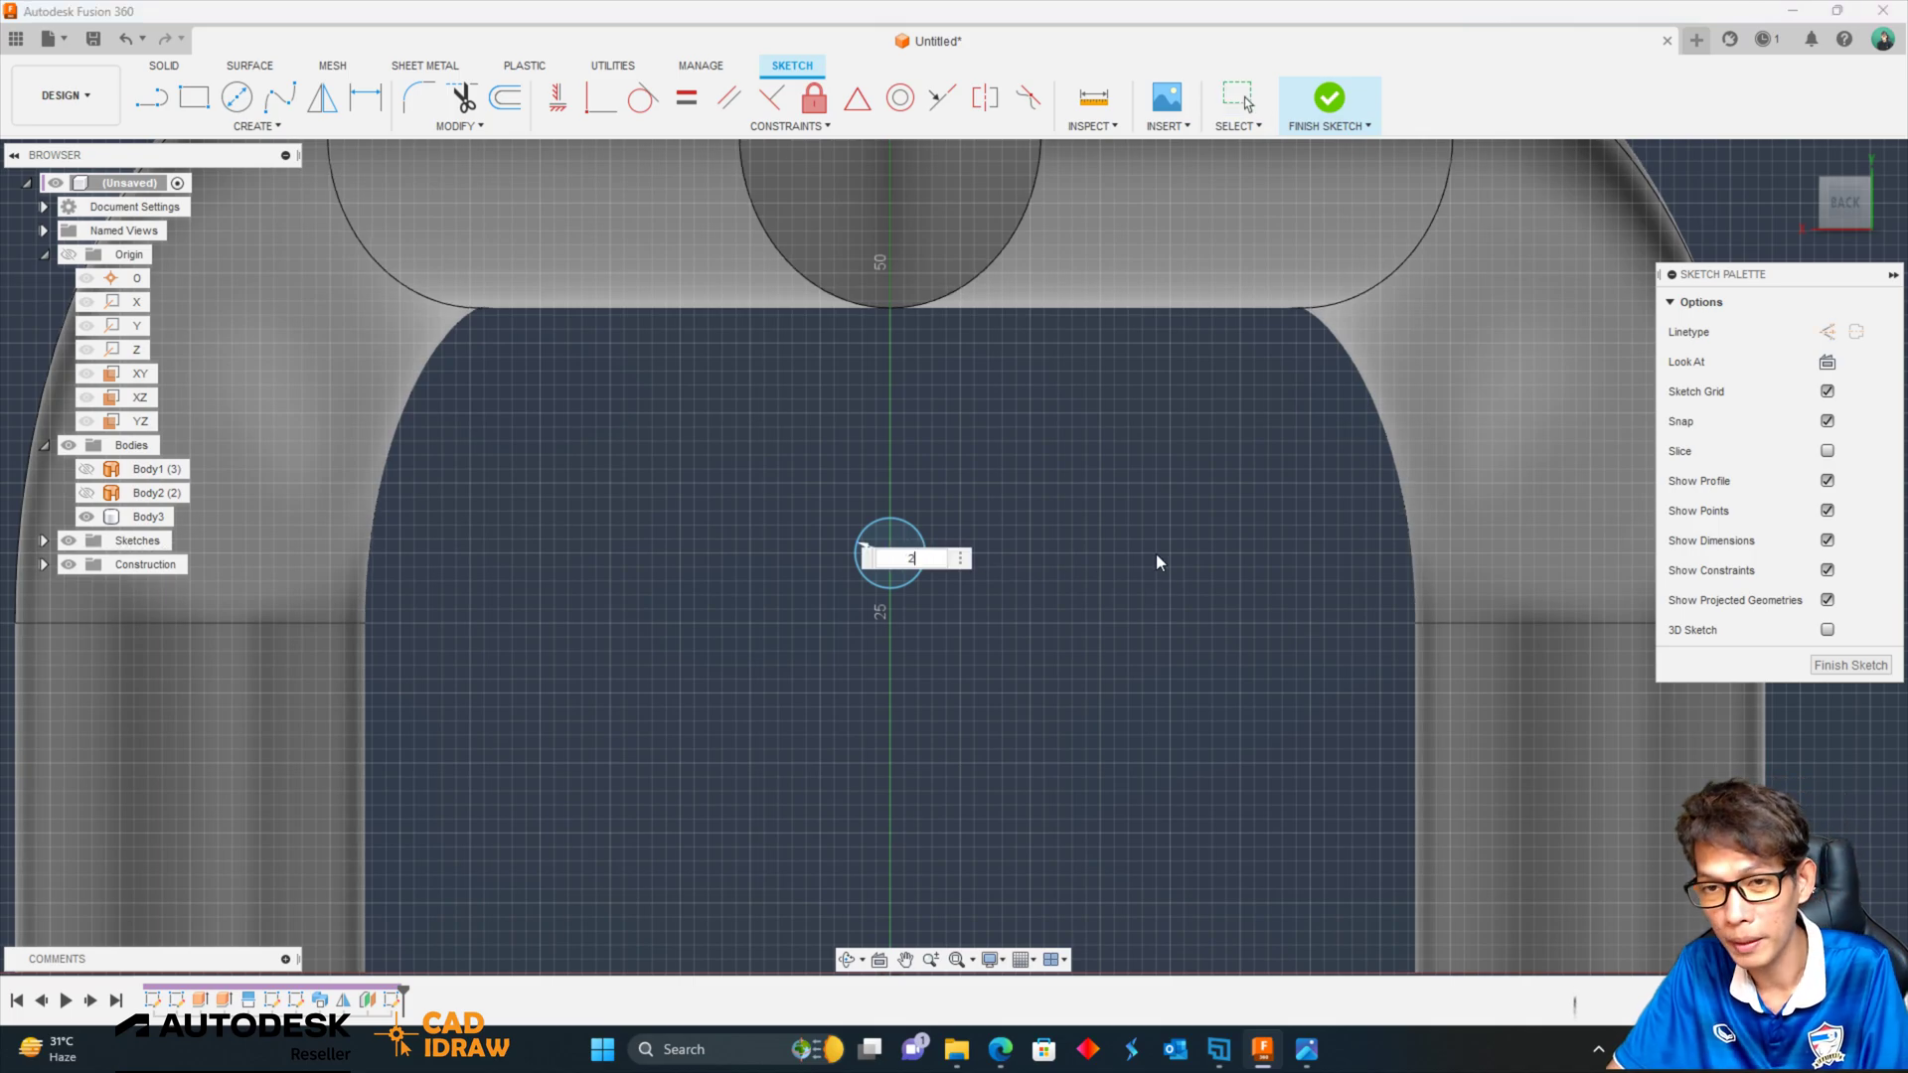
{"action": "key", "text": "Return"}
{"action": "scroll", "coordinate": [1298, 547], "scroll_direction": "down", "scroll_amount": 2}
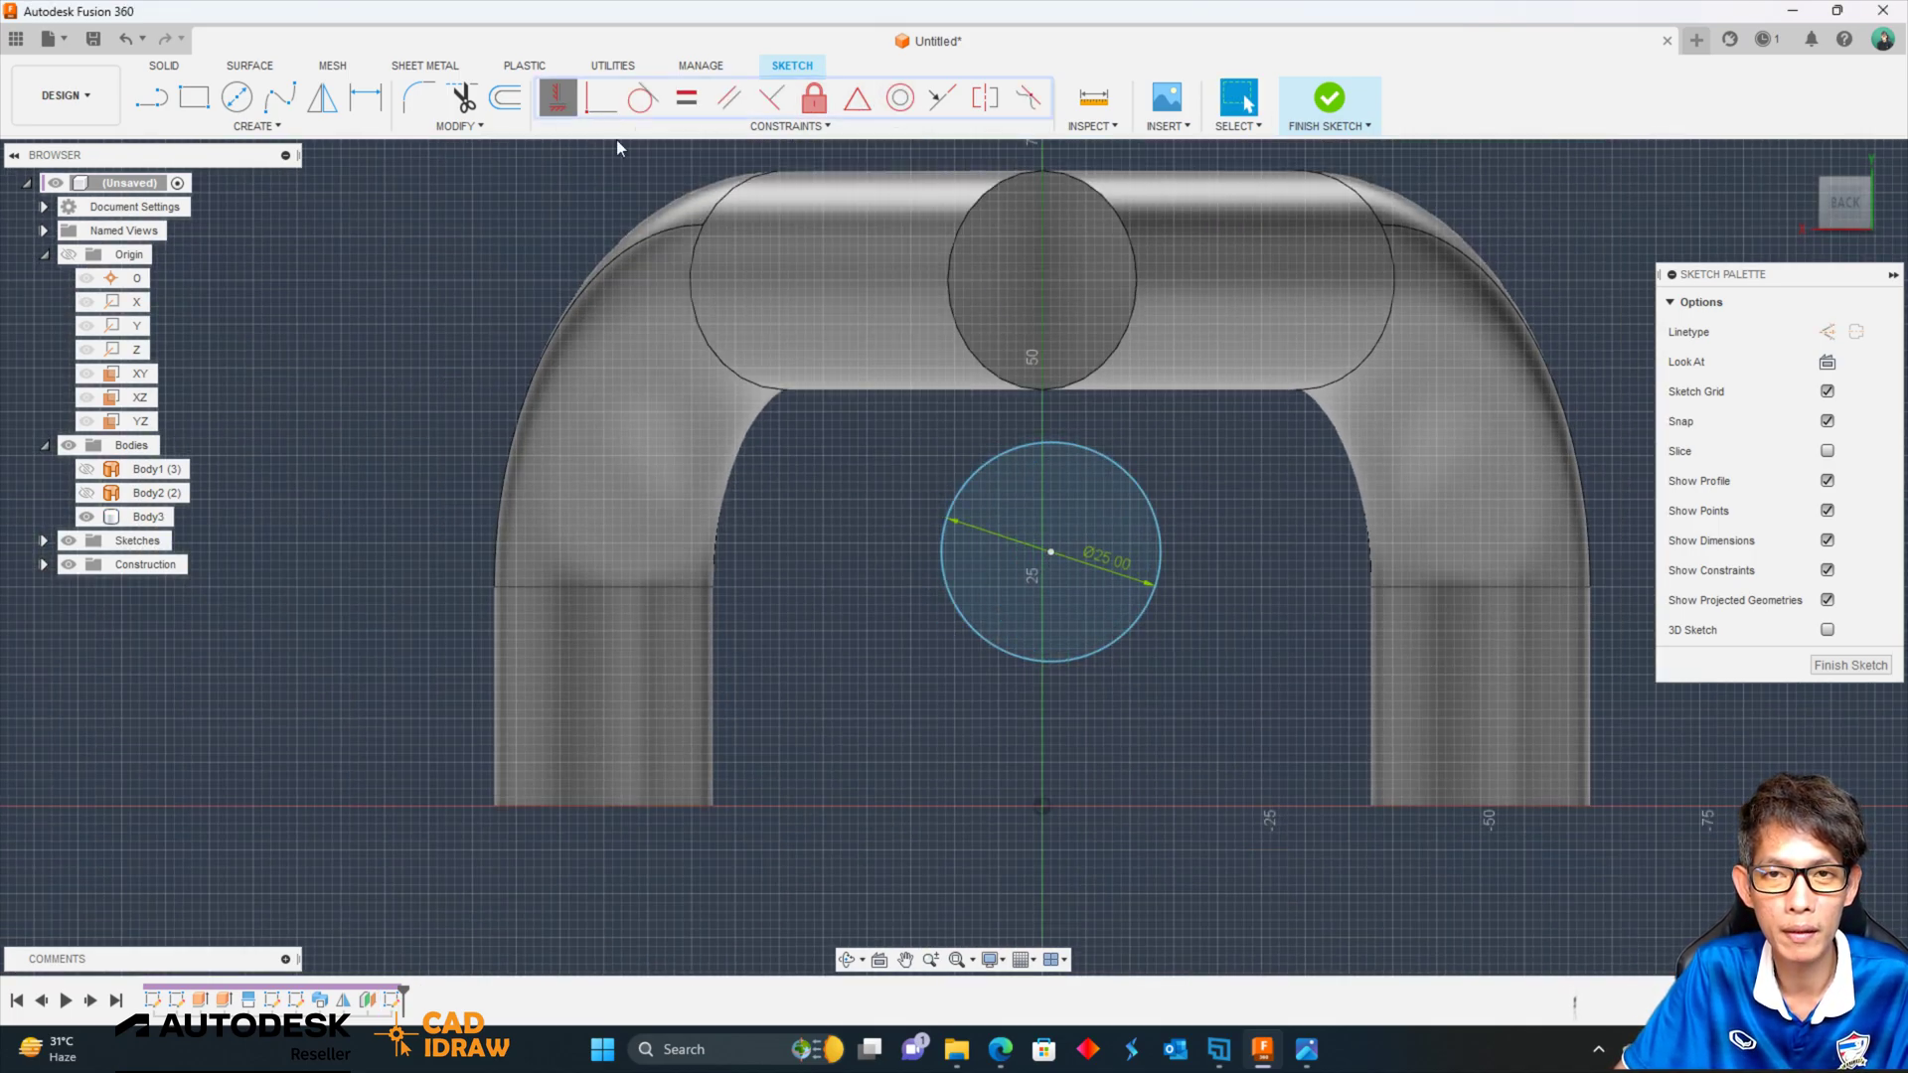
Align the circle centre vertically with the origin and dimension it 60 mm high.
{"action": "left_click", "coordinate": [1050, 552]}
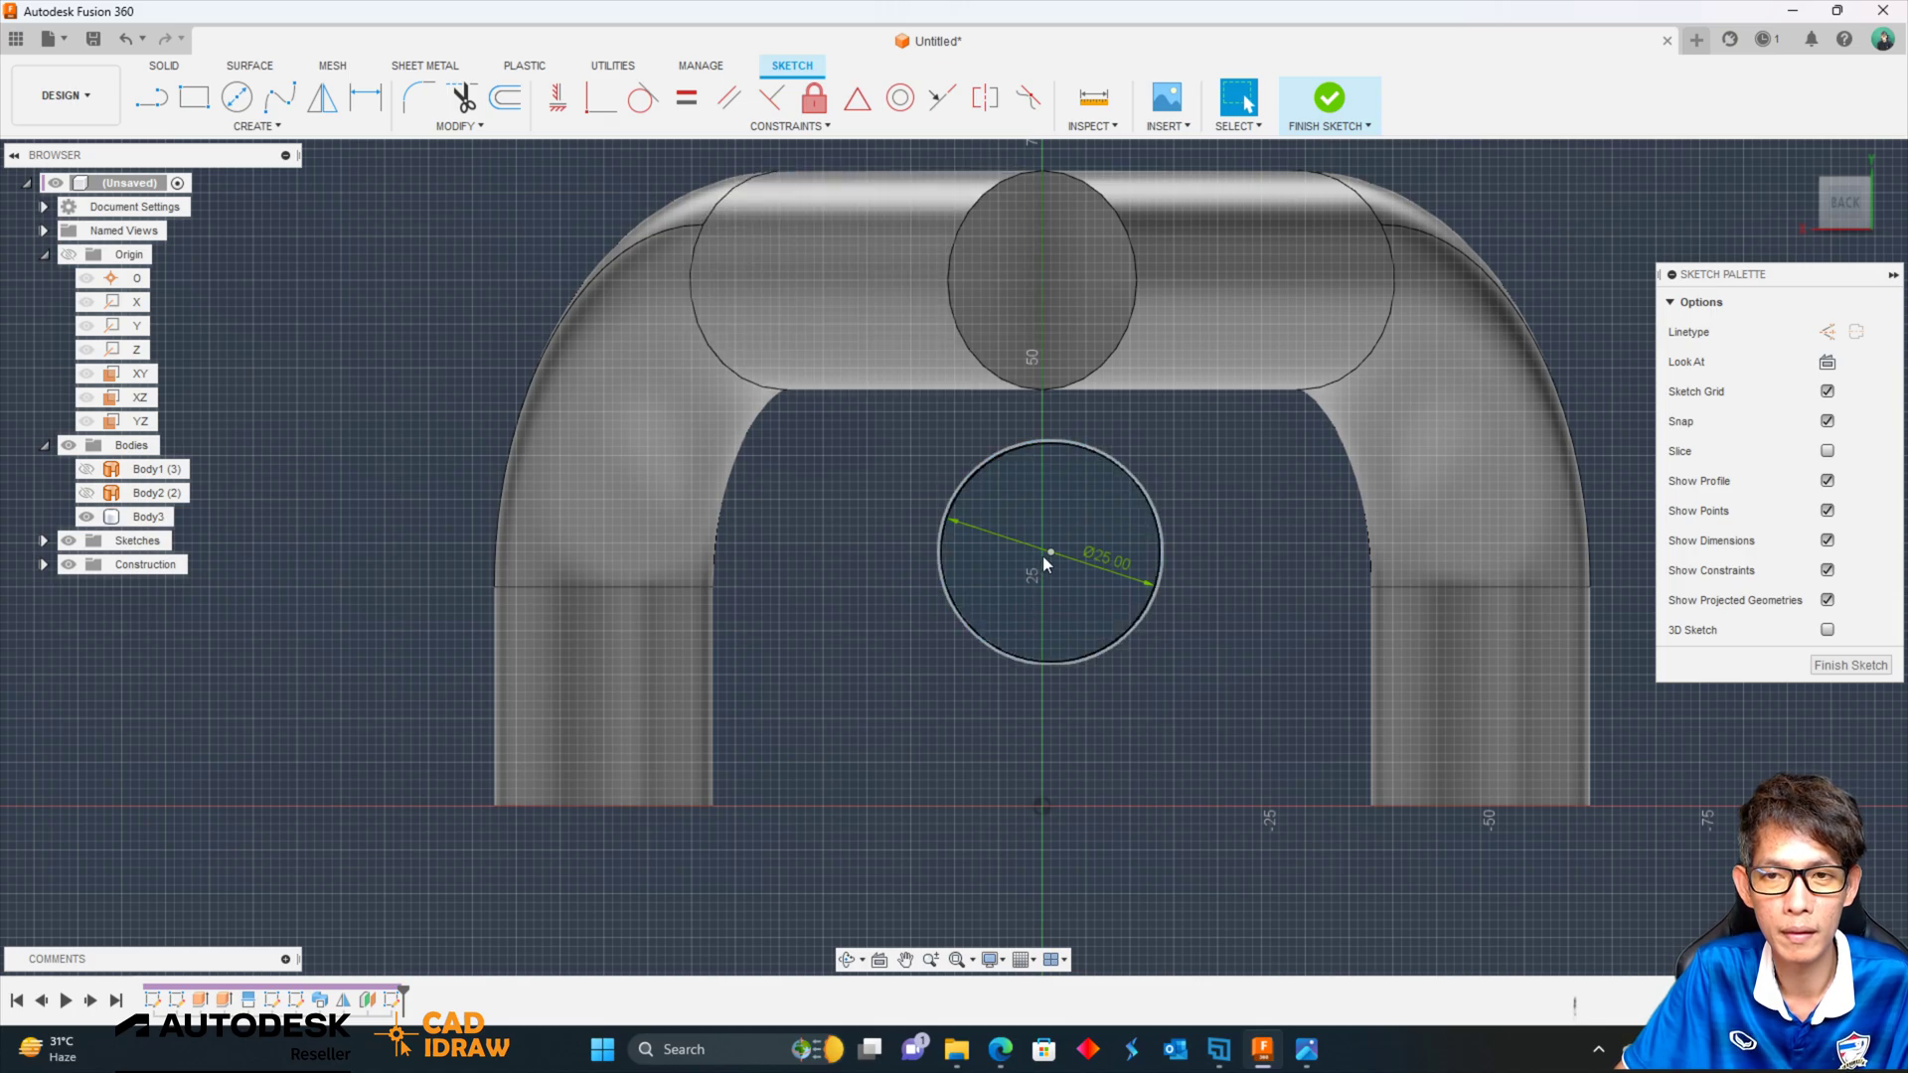
{"action": "right_click", "coordinate": [1149, 634]}
{"action": "key", "text": "Escape"}
{"action": "key", "text": "Escape"}
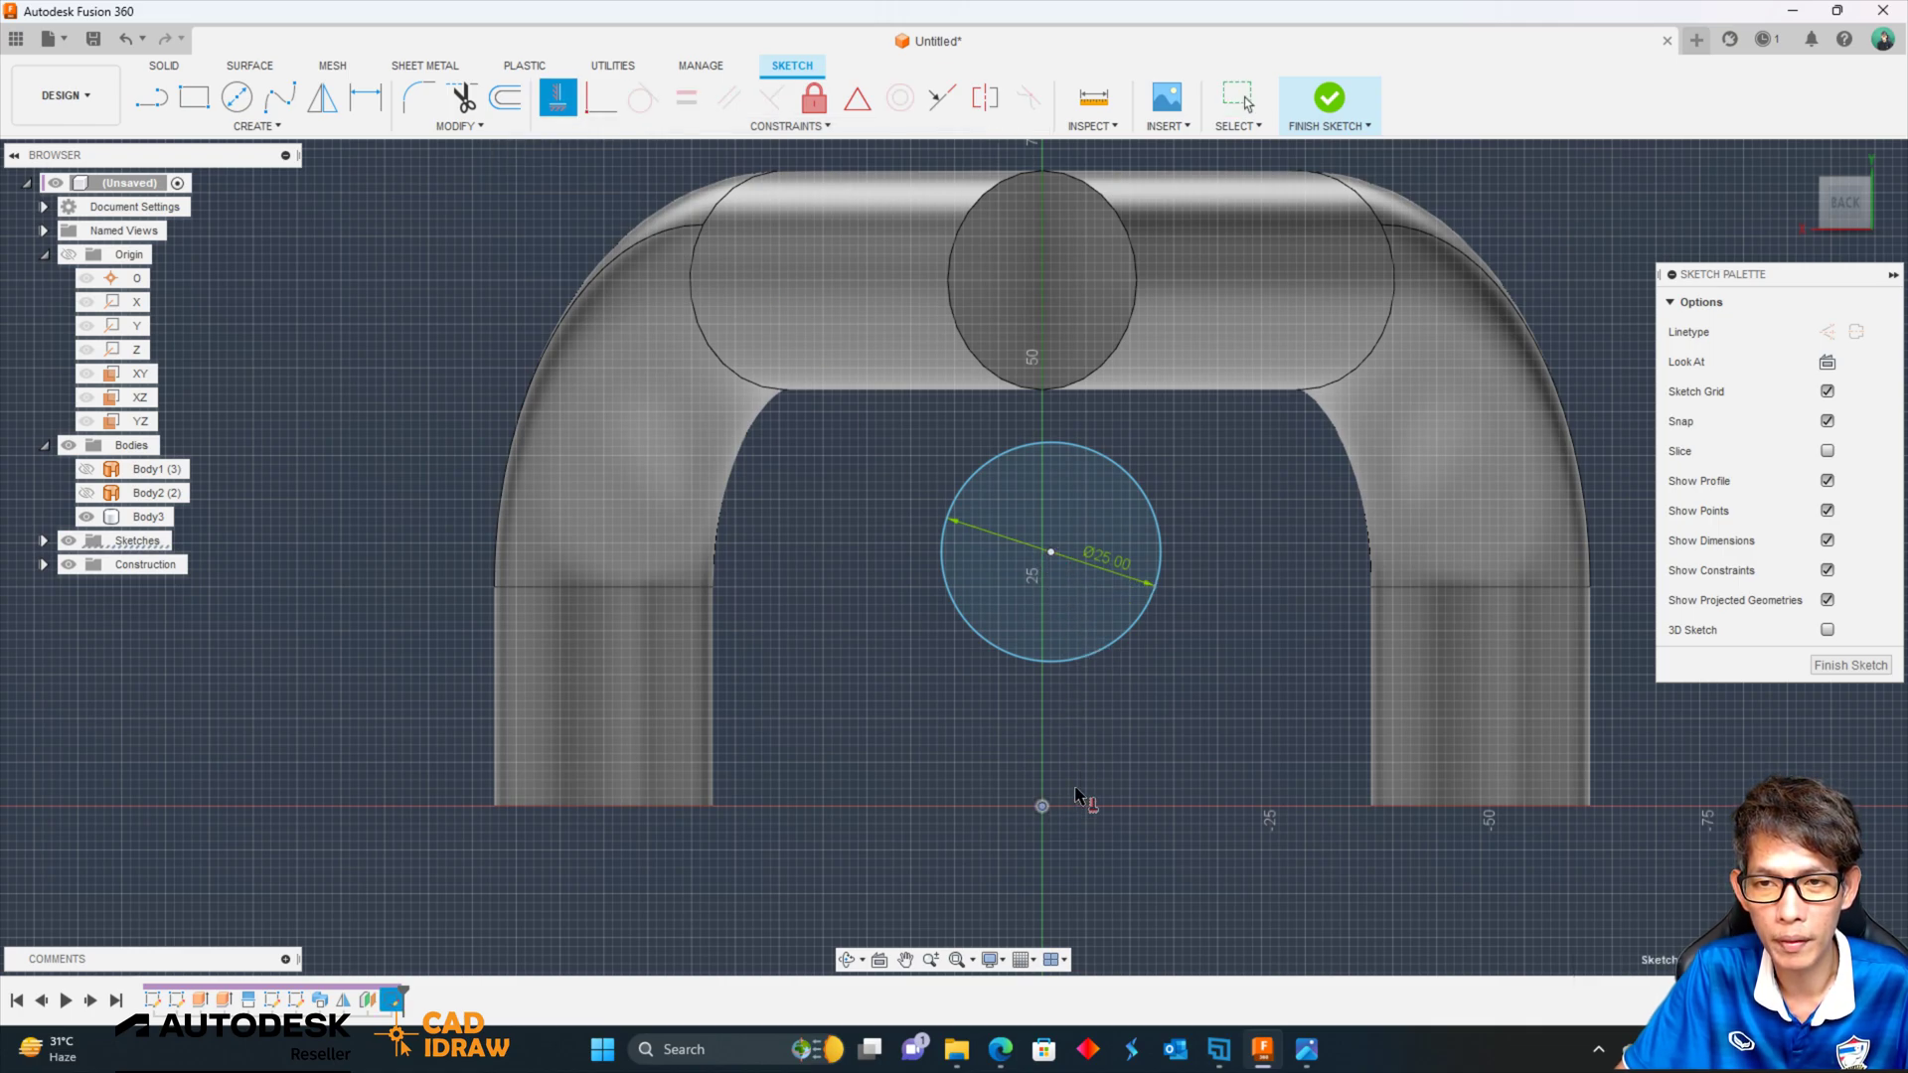
{"action": "left_click", "coordinate": [1044, 554]}
{"action": "right_click", "coordinate": [1227, 540]}
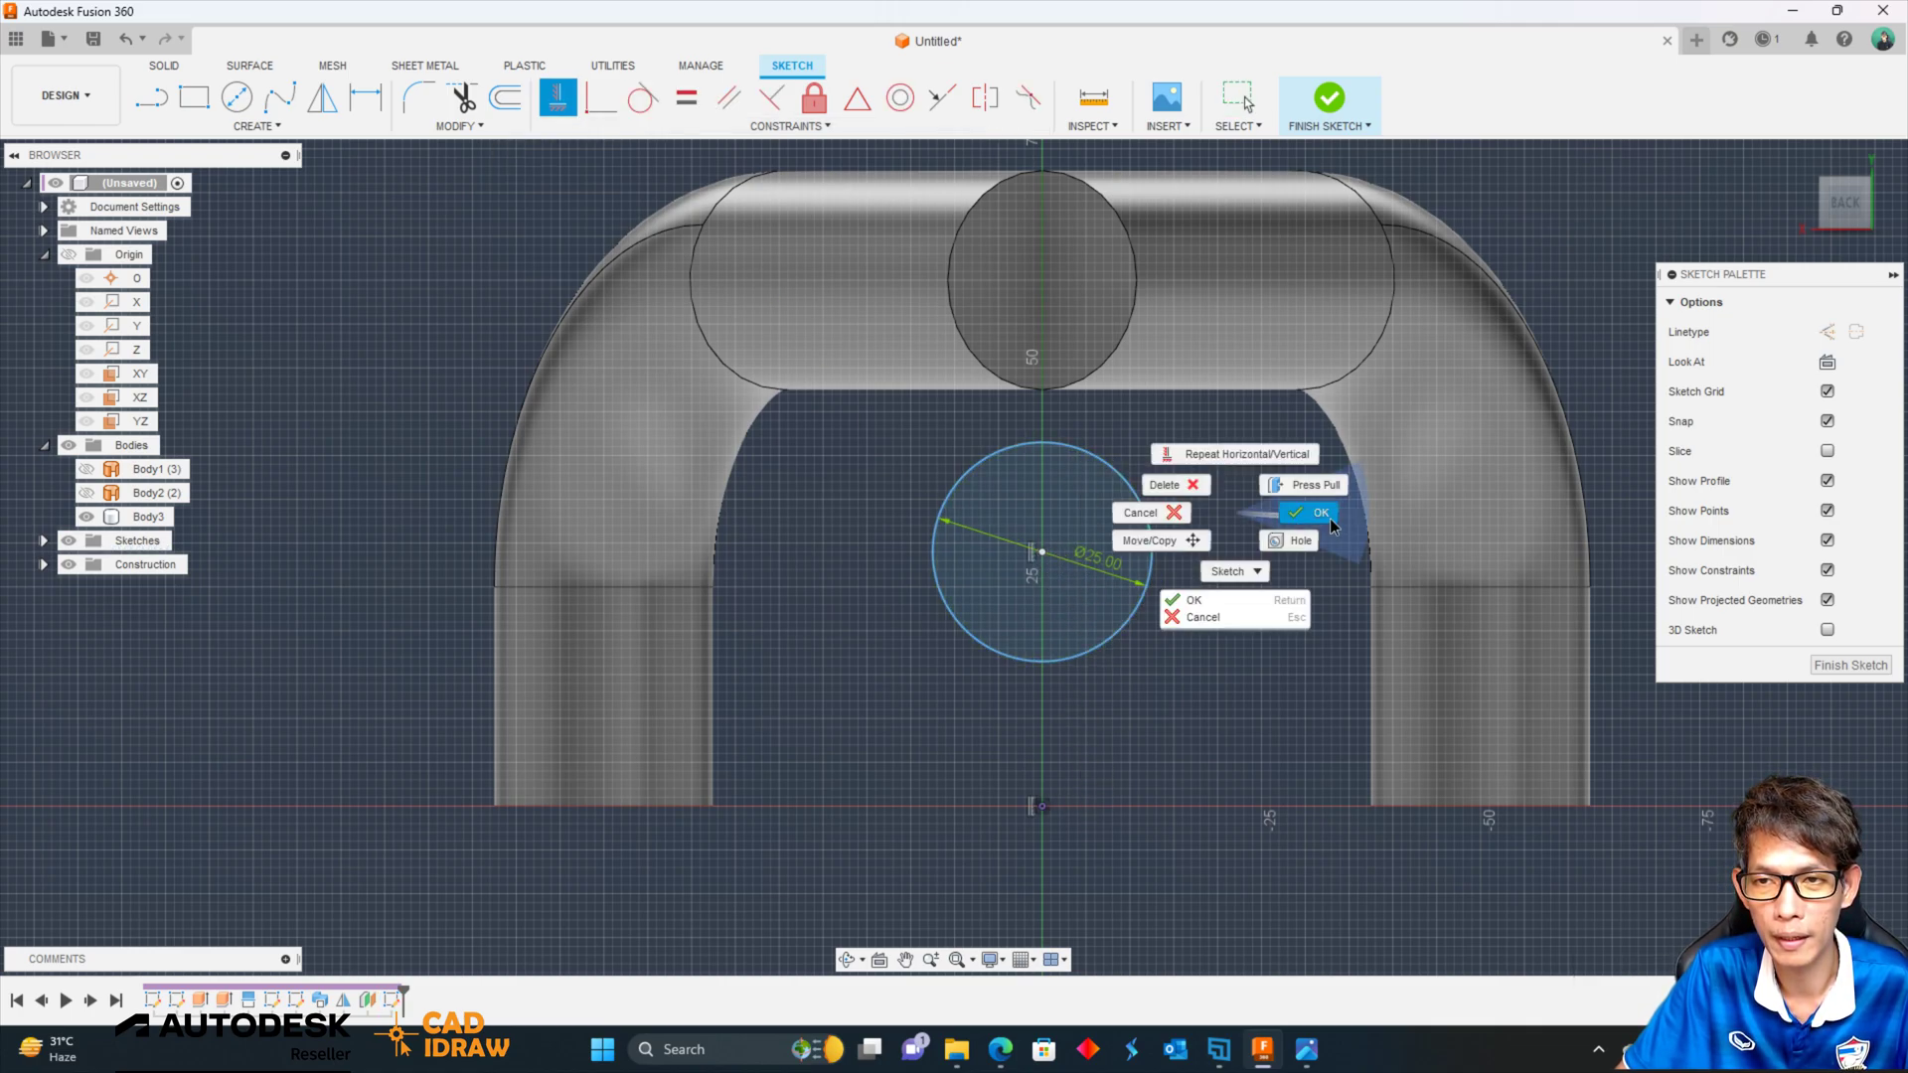
{"action": "left_click", "coordinate": [1232, 480]}
{"action": "scroll", "coordinate": [1152, 526], "scroll_direction": "down", "scroll_amount": 1}
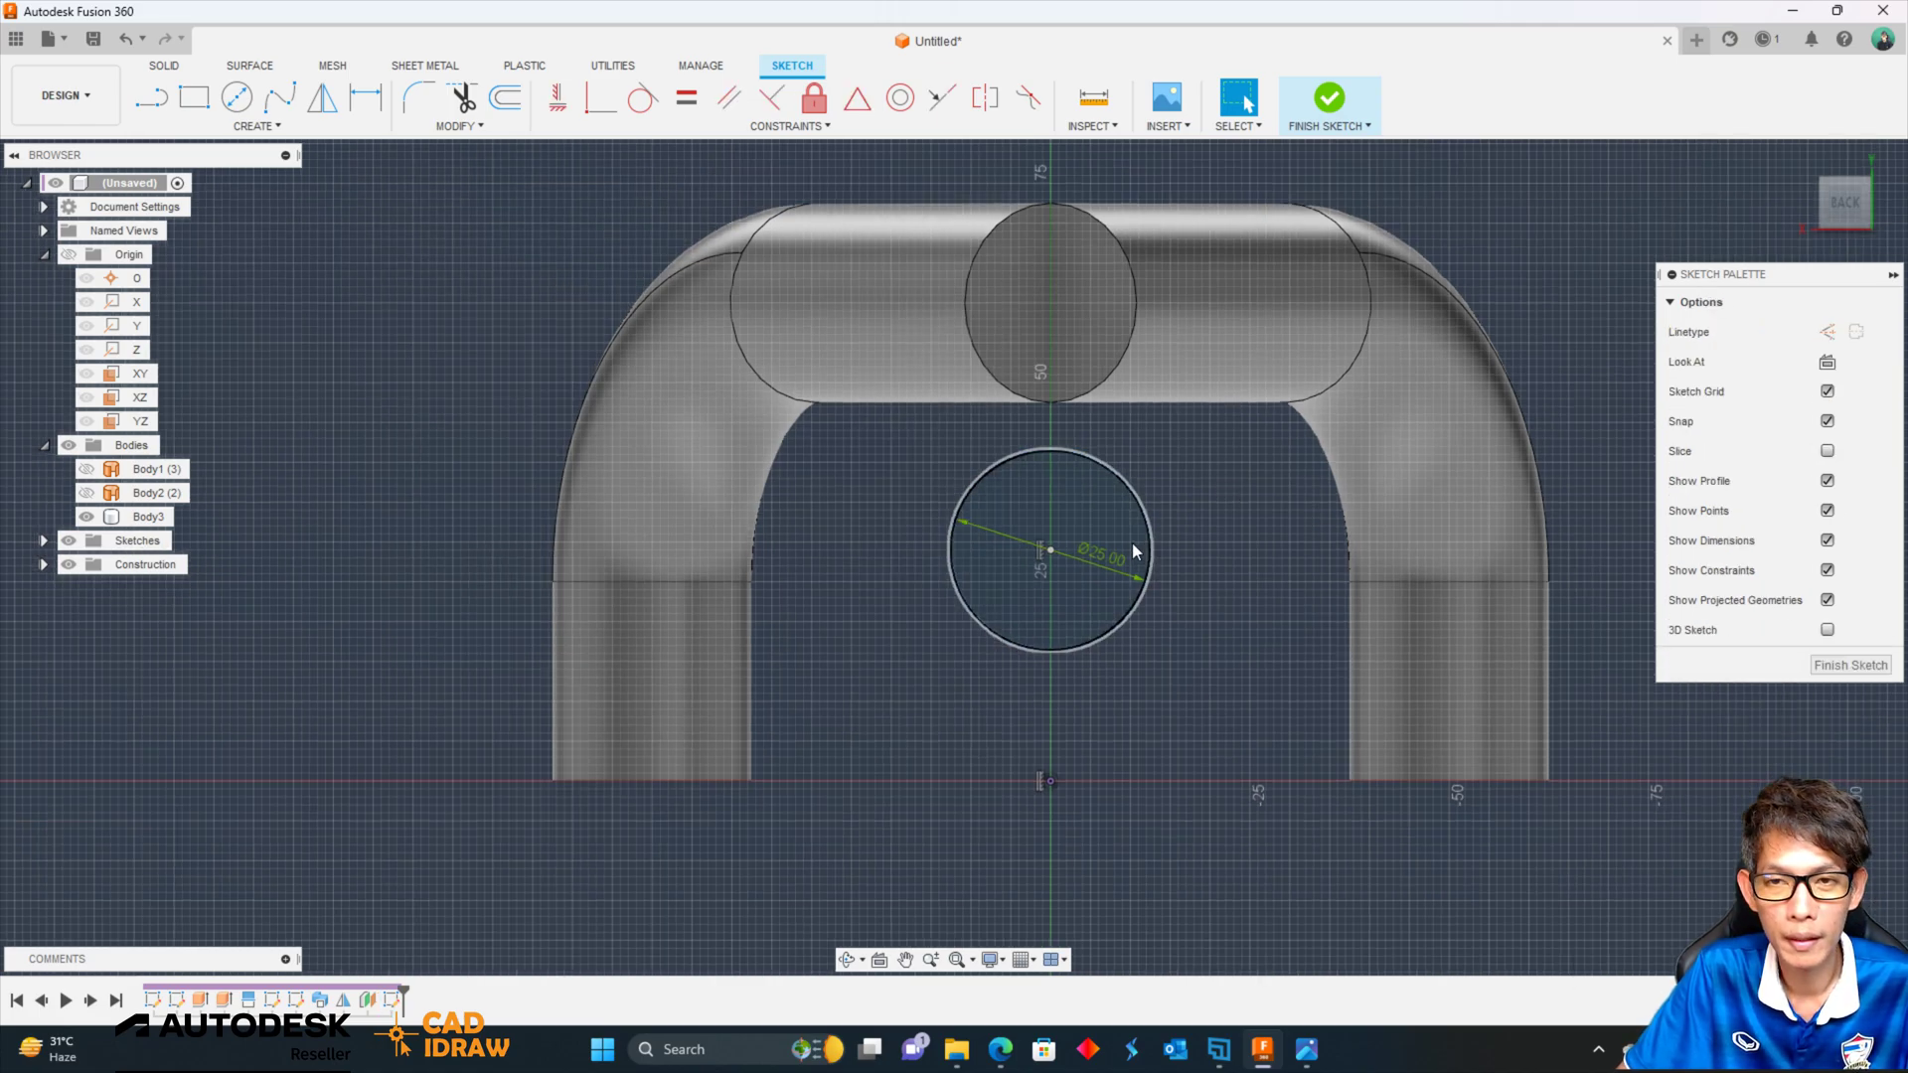
{"action": "key", "text": "d"}
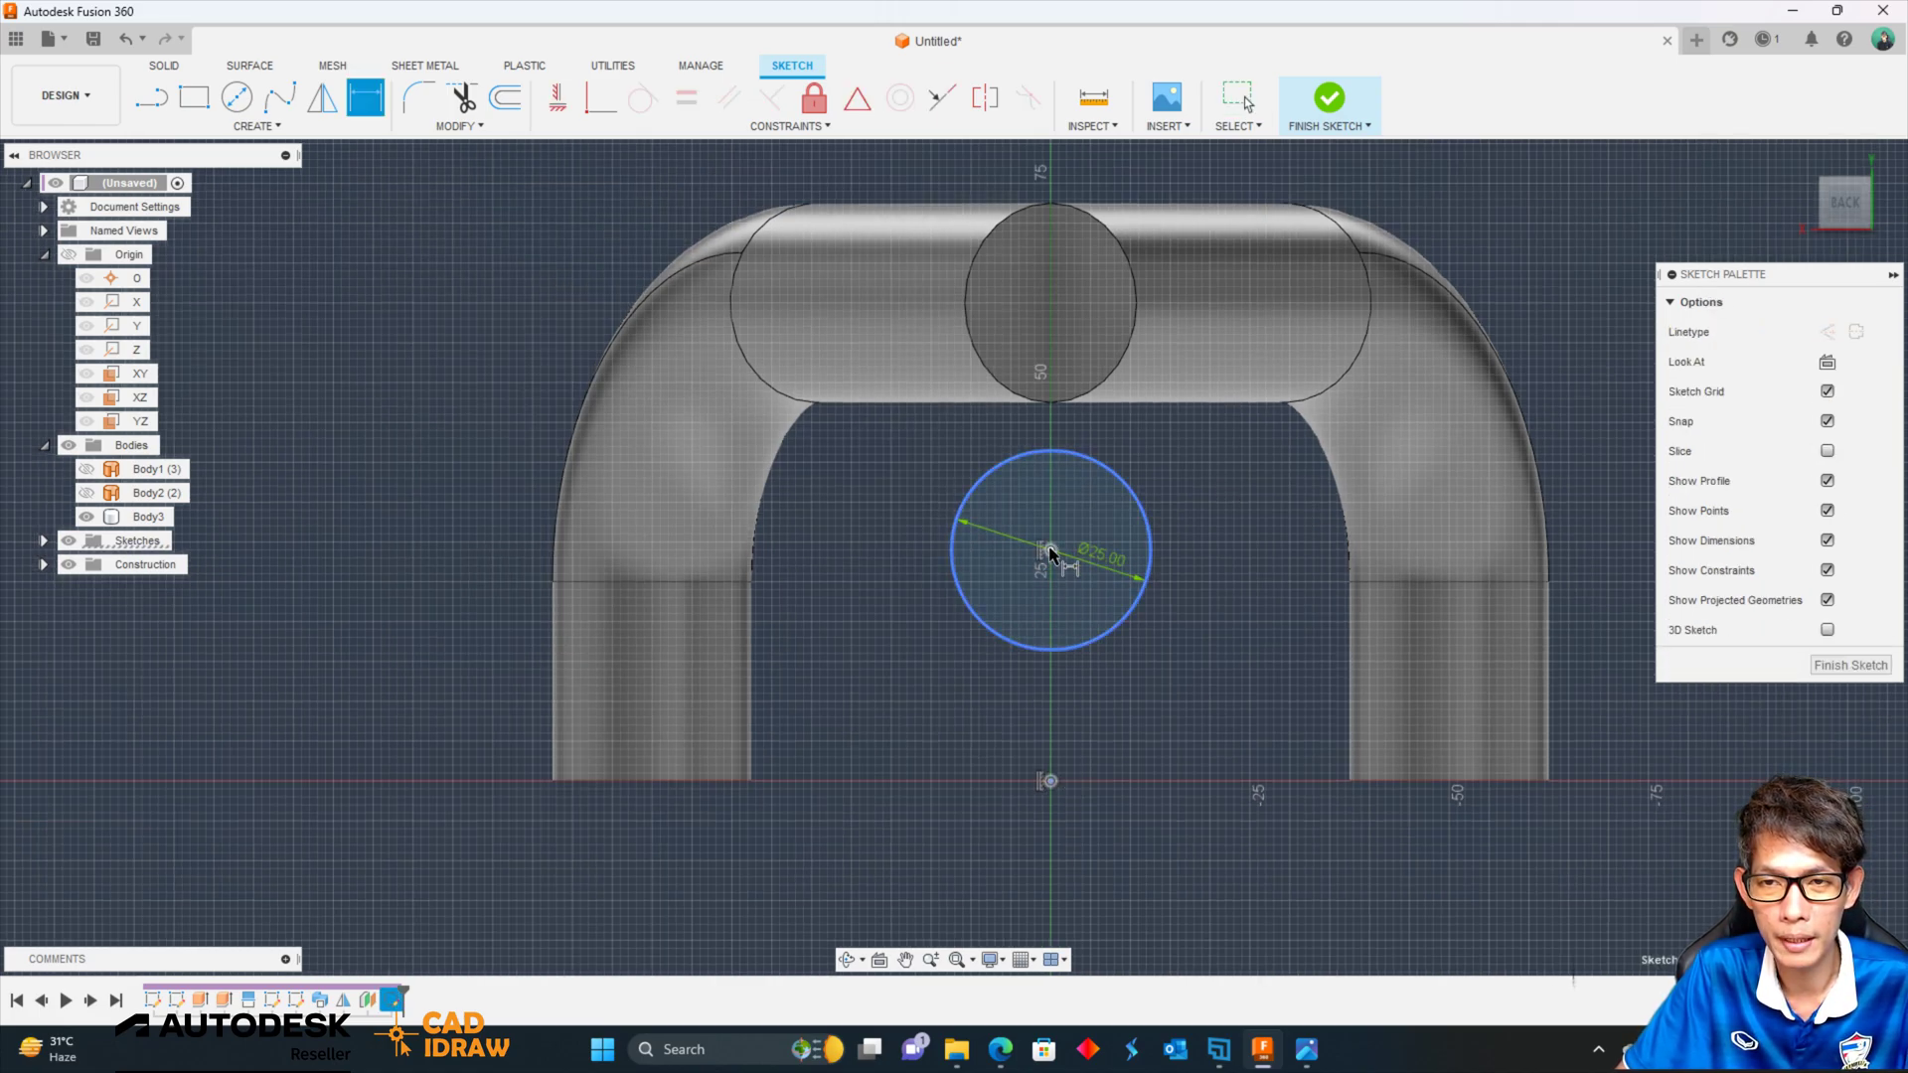
{"action": "left_click", "coordinate": [1288, 656]}
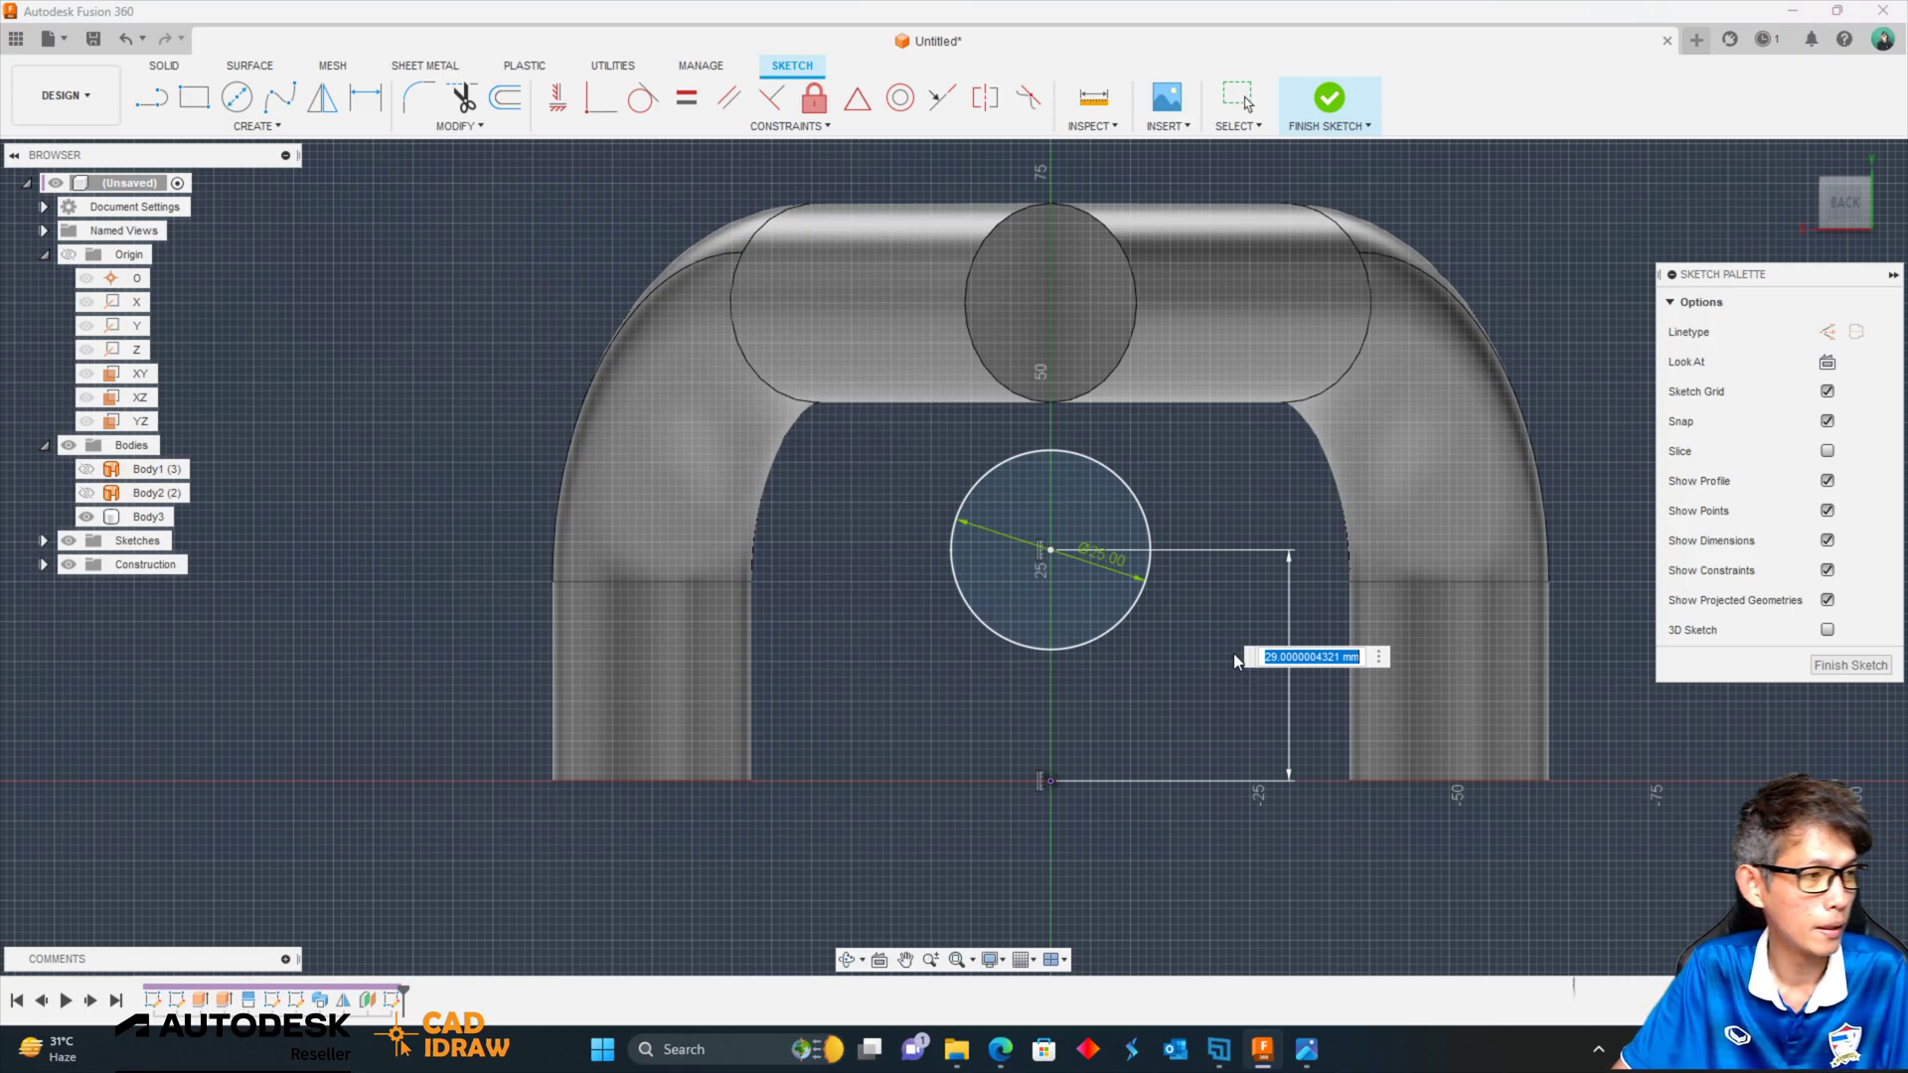
{"action": "type", "text": "60"}
{"action": "key", "text": "Return"}
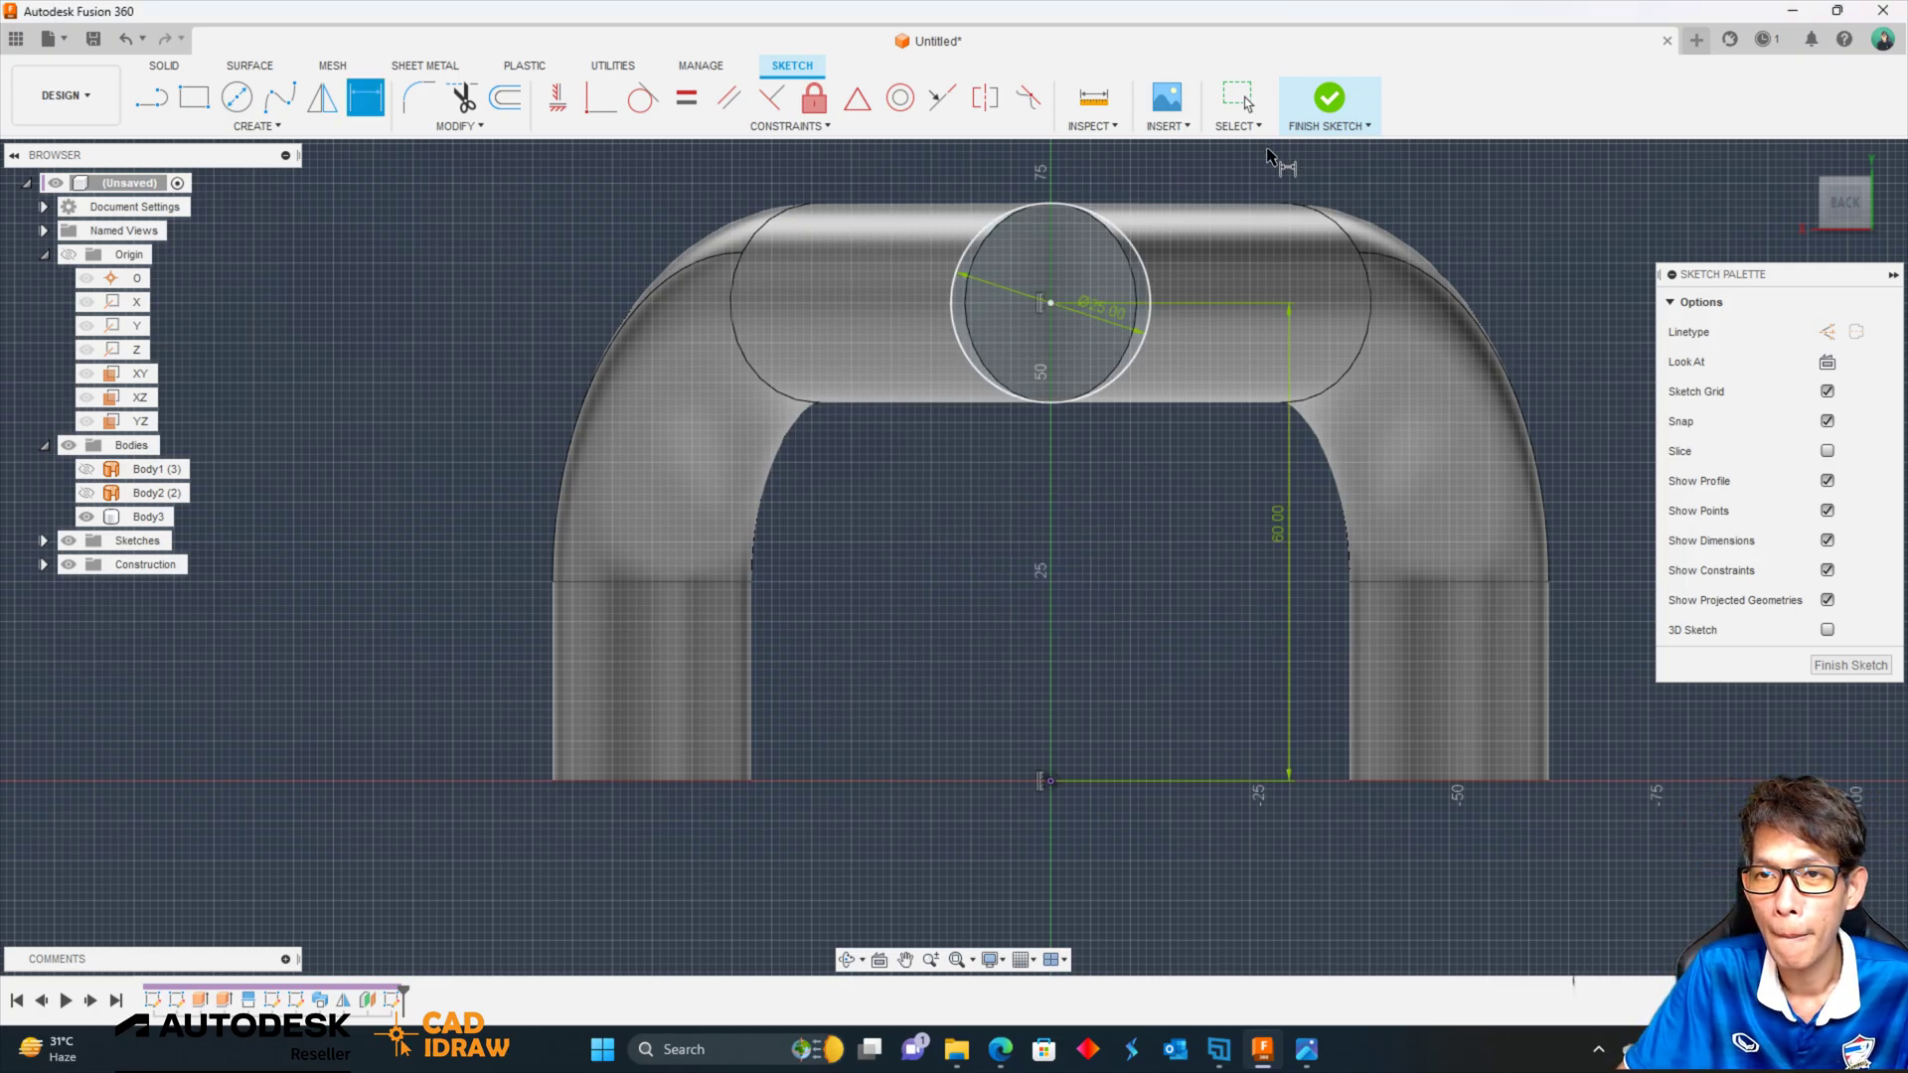
{"action": "left_click", "coordinate": [1330, 99]}
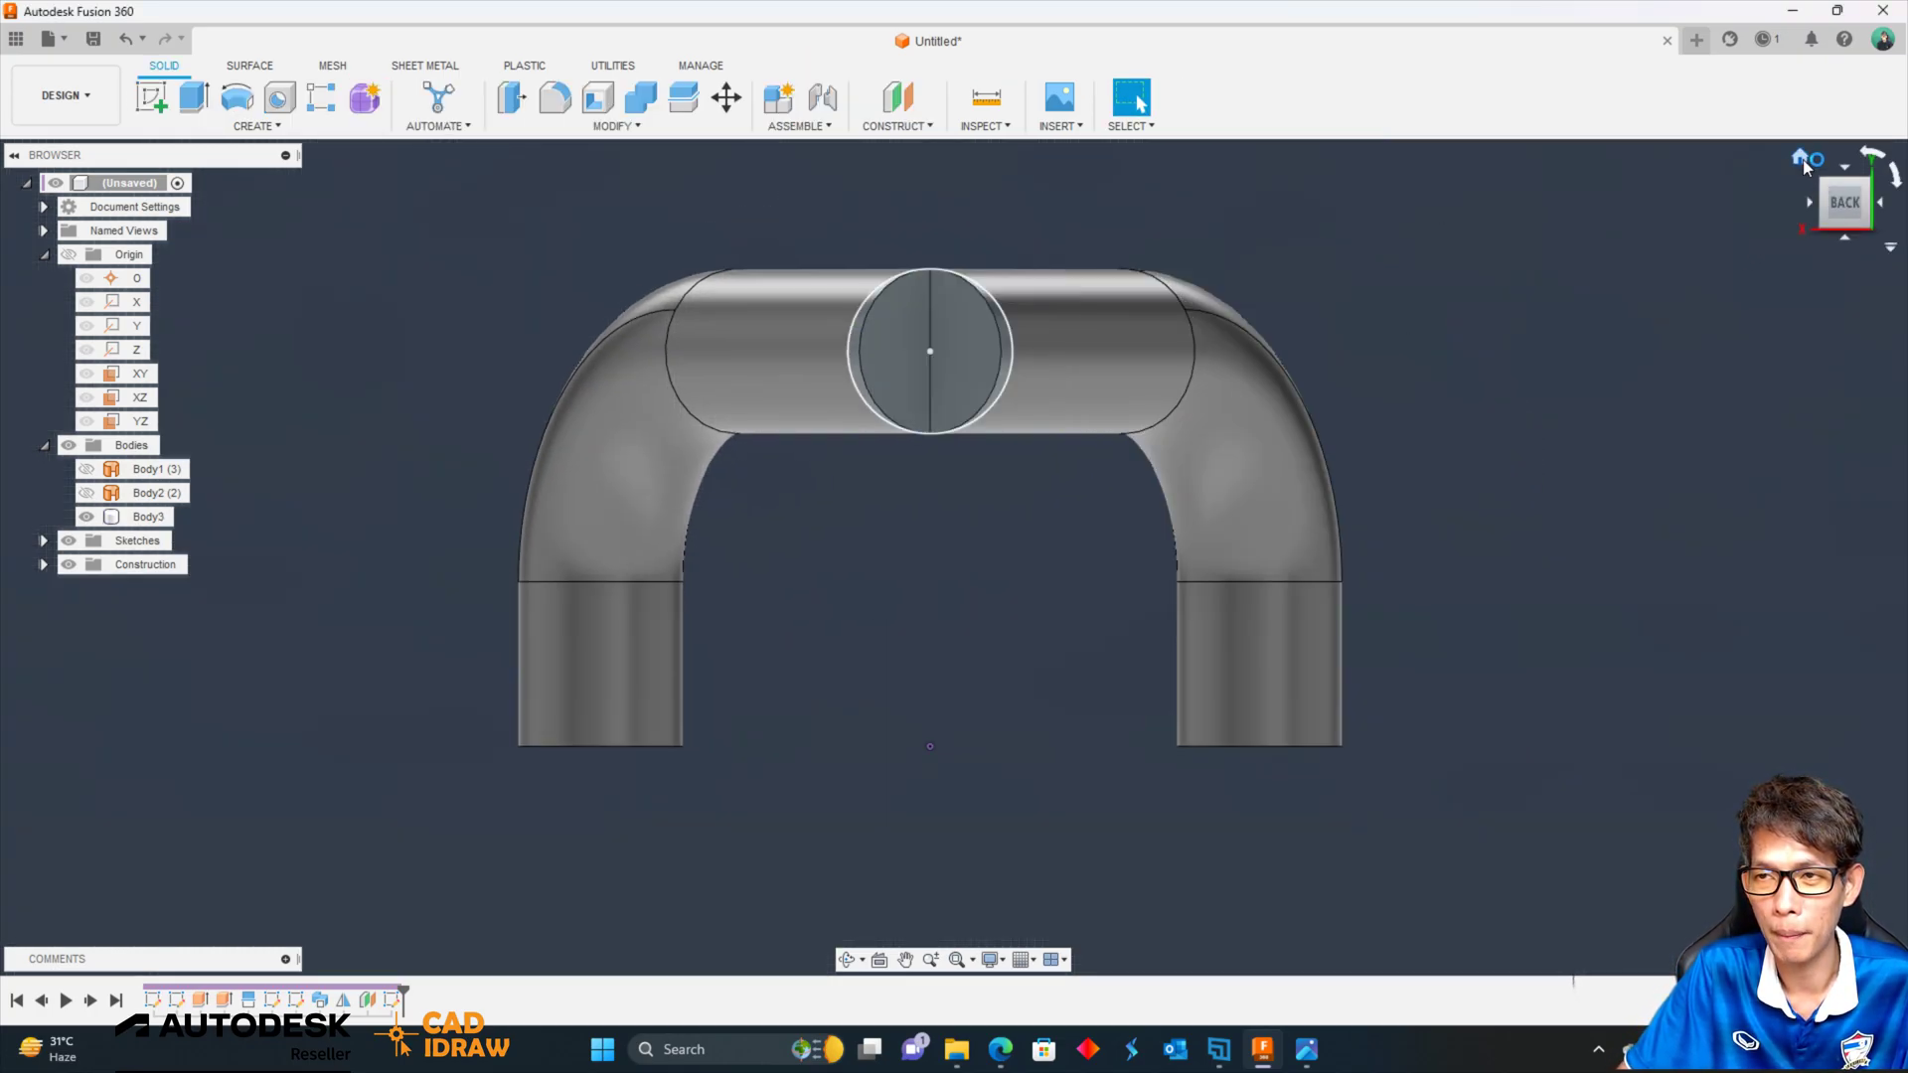
Extrude the circle To Object up to the pipe, joining it as a branch.
{"action": "left_click", "coordinate": [1806, 167]}
{"action": "mouse_move", "coordinate": [1402, 343]}
{"action": "middle_mouse_down", "text": "shift"}
{"action": "mouse_move", "coordinate": [1056, 344]}
{"action": "mouse_move", "coordinate": [1302, 496]}
{"action": "middle_mouse_up", "text": "shift"}
{"action": "key", "text": "e"}
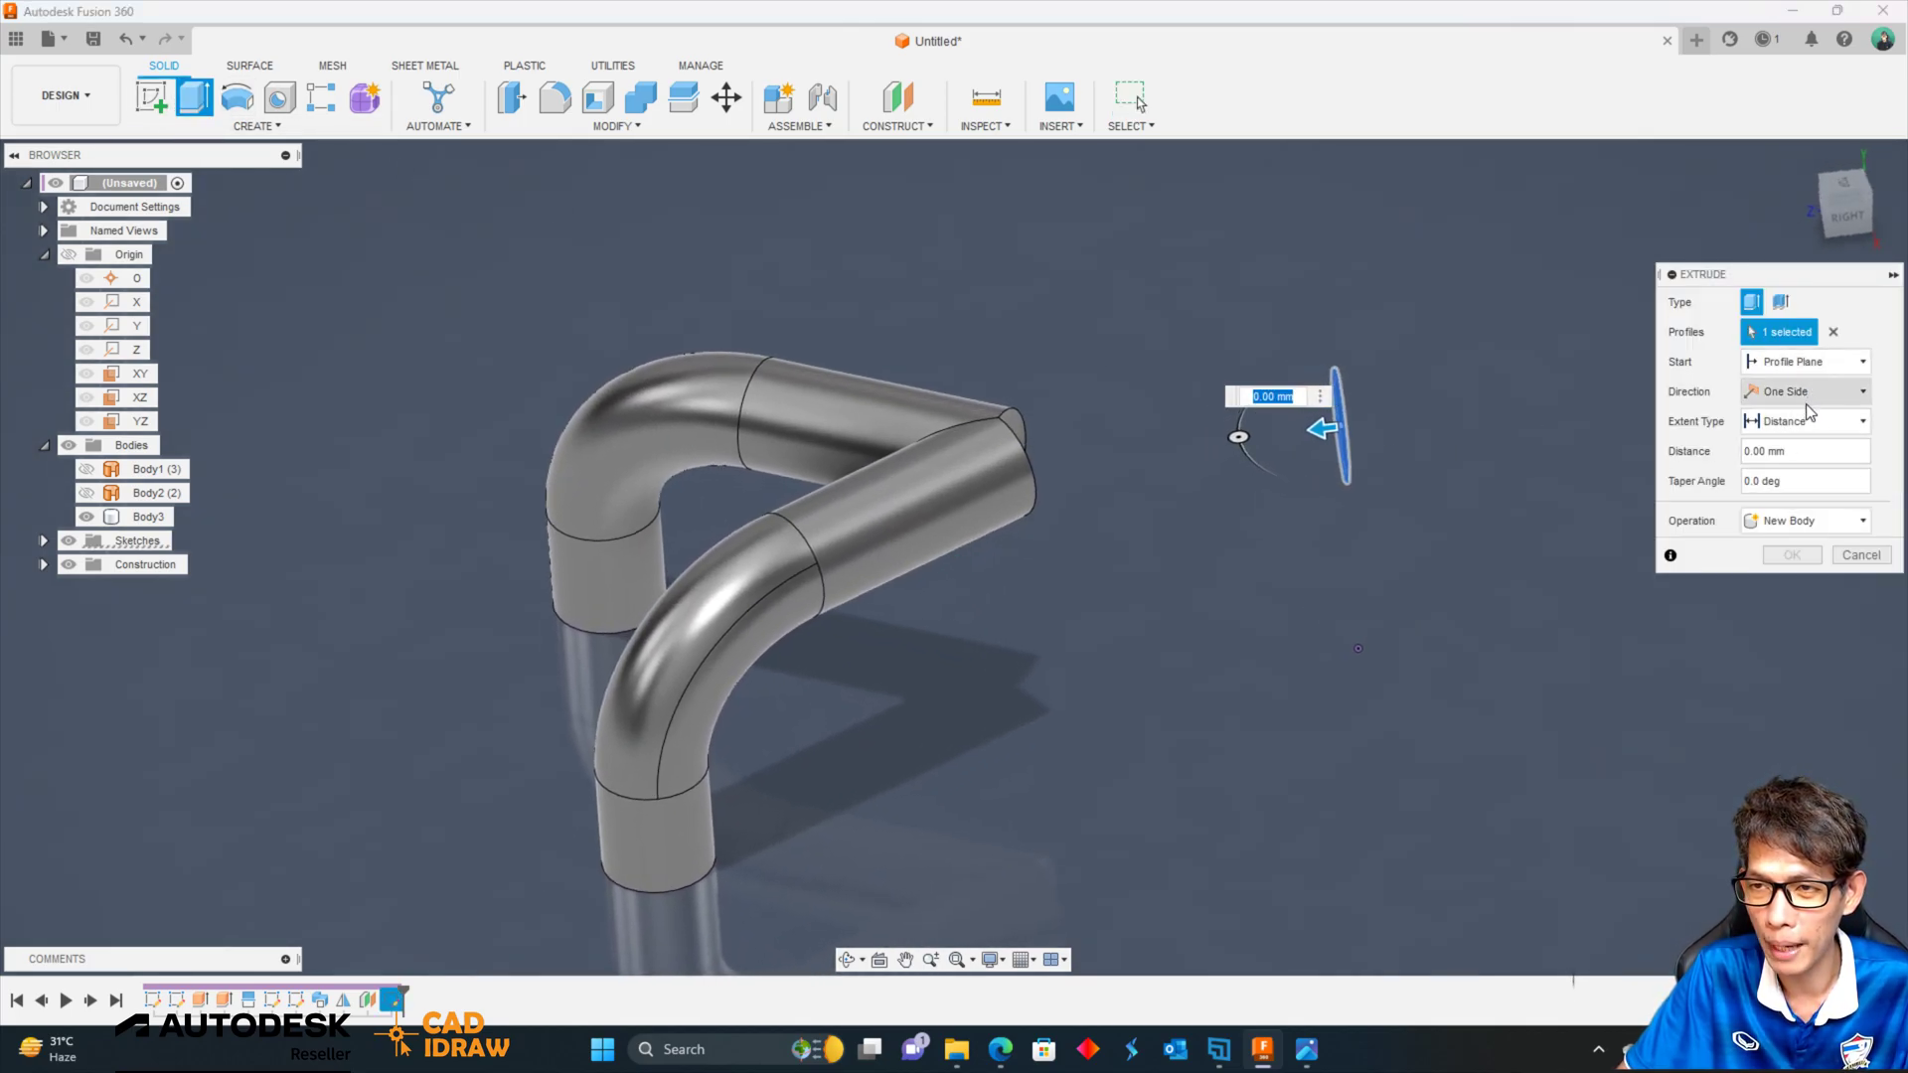
{"action": "left_click", "coordinate": [1809, 368]}
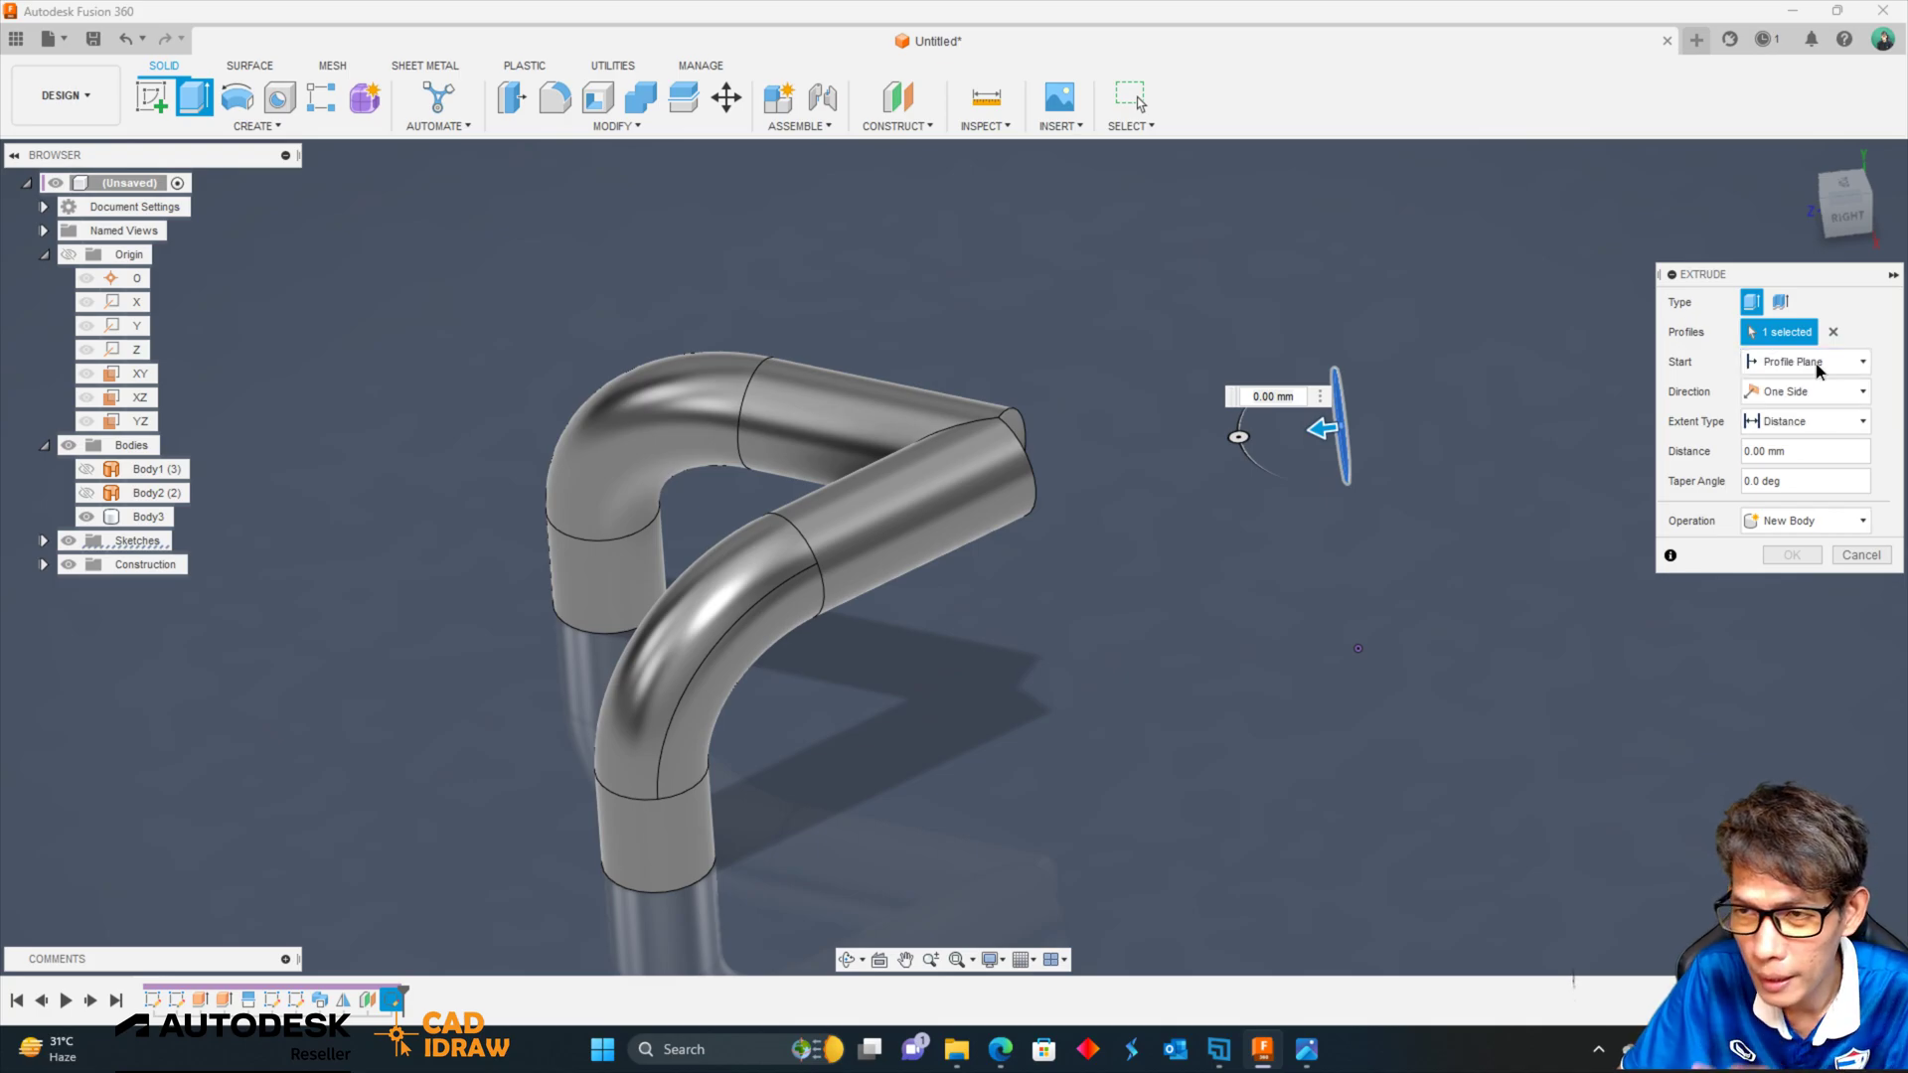
{"action": "left_click", "coordinate": [1810, 425]}
{"action": "left_click", "coordinate": [1789, 470]}
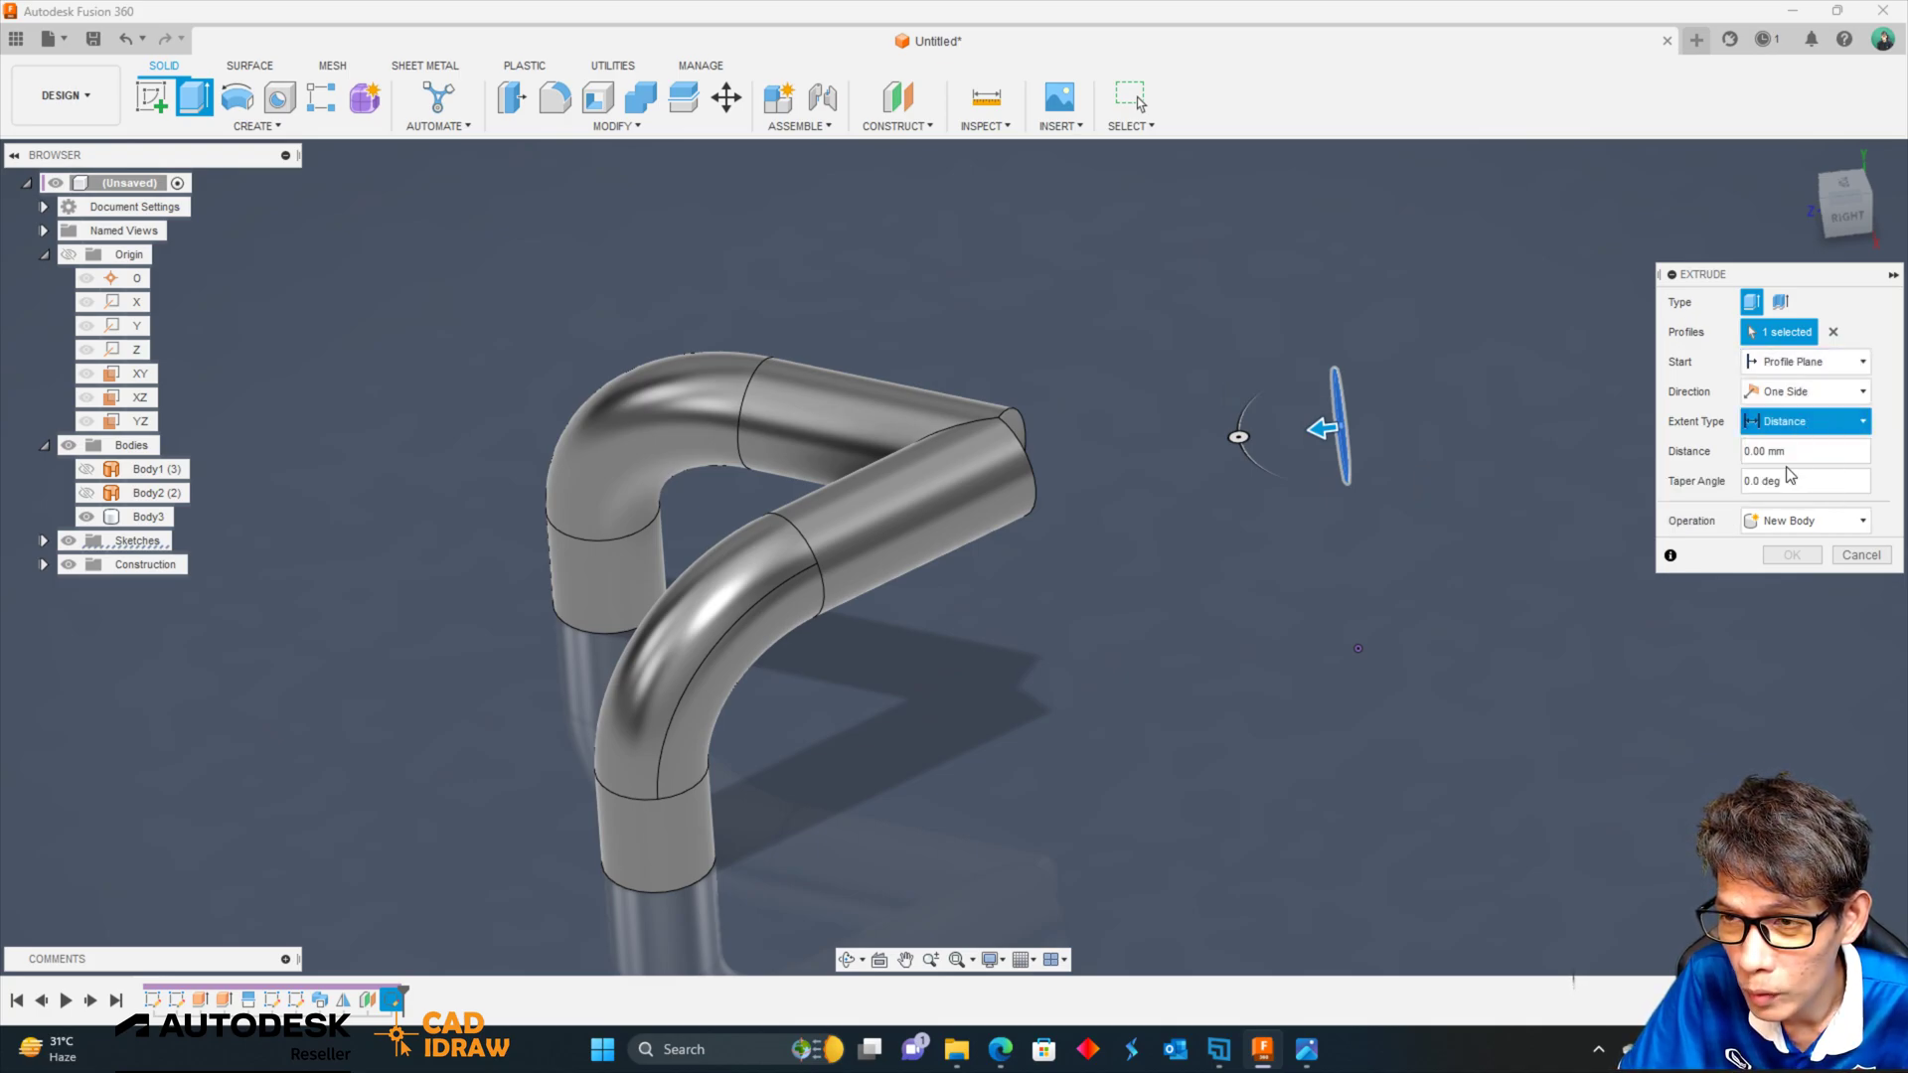
{"action": "scroll", "coordinate": [1093, 443], "scroll_direction": "up", "scroll_amount": 3}
{"action": "middle_click_drag", "start_coordinate": [1093, 443], "coordinate": [928, 461], "text": "shift"}
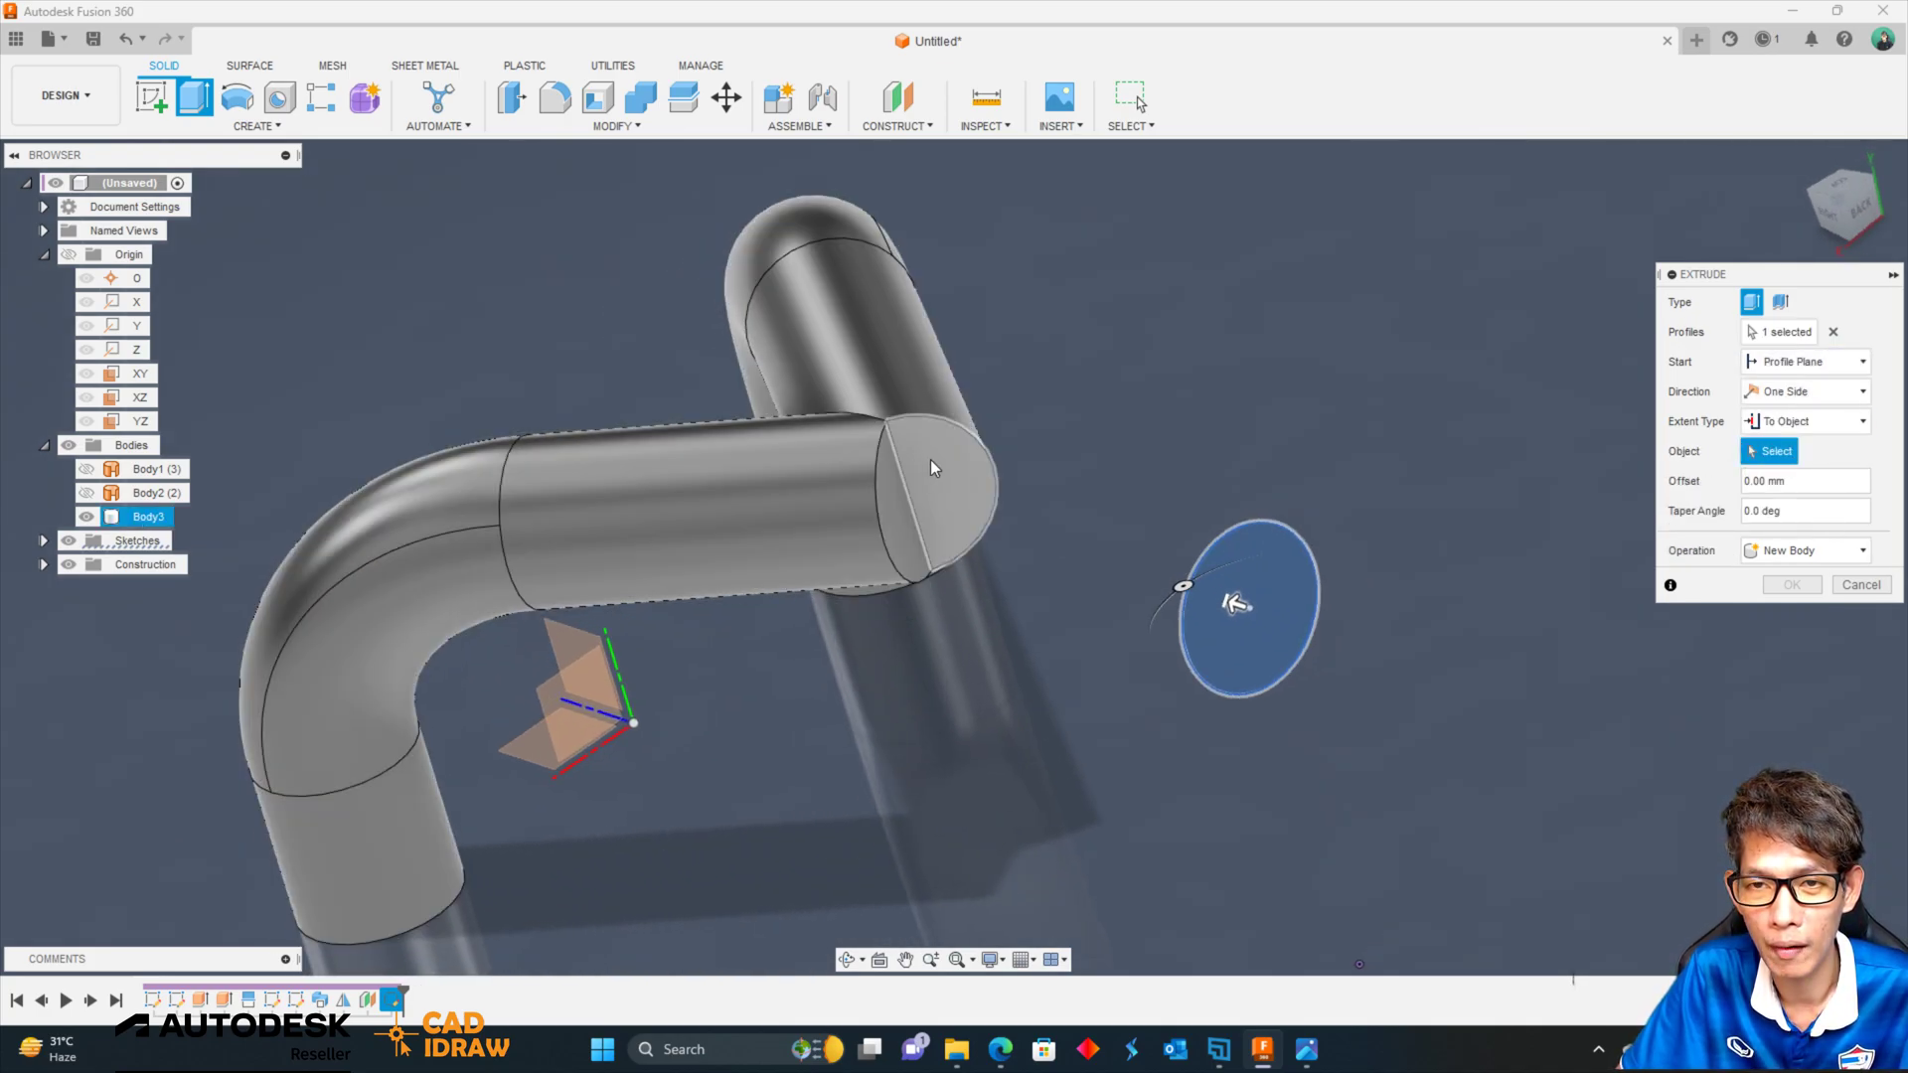
{"action": "left_click", "coordinate": [902, 526]}
{"action": "middle_click_drag", "start_coordinate": [895, 552], "coordinate": [856, 549], "text": "shift"}
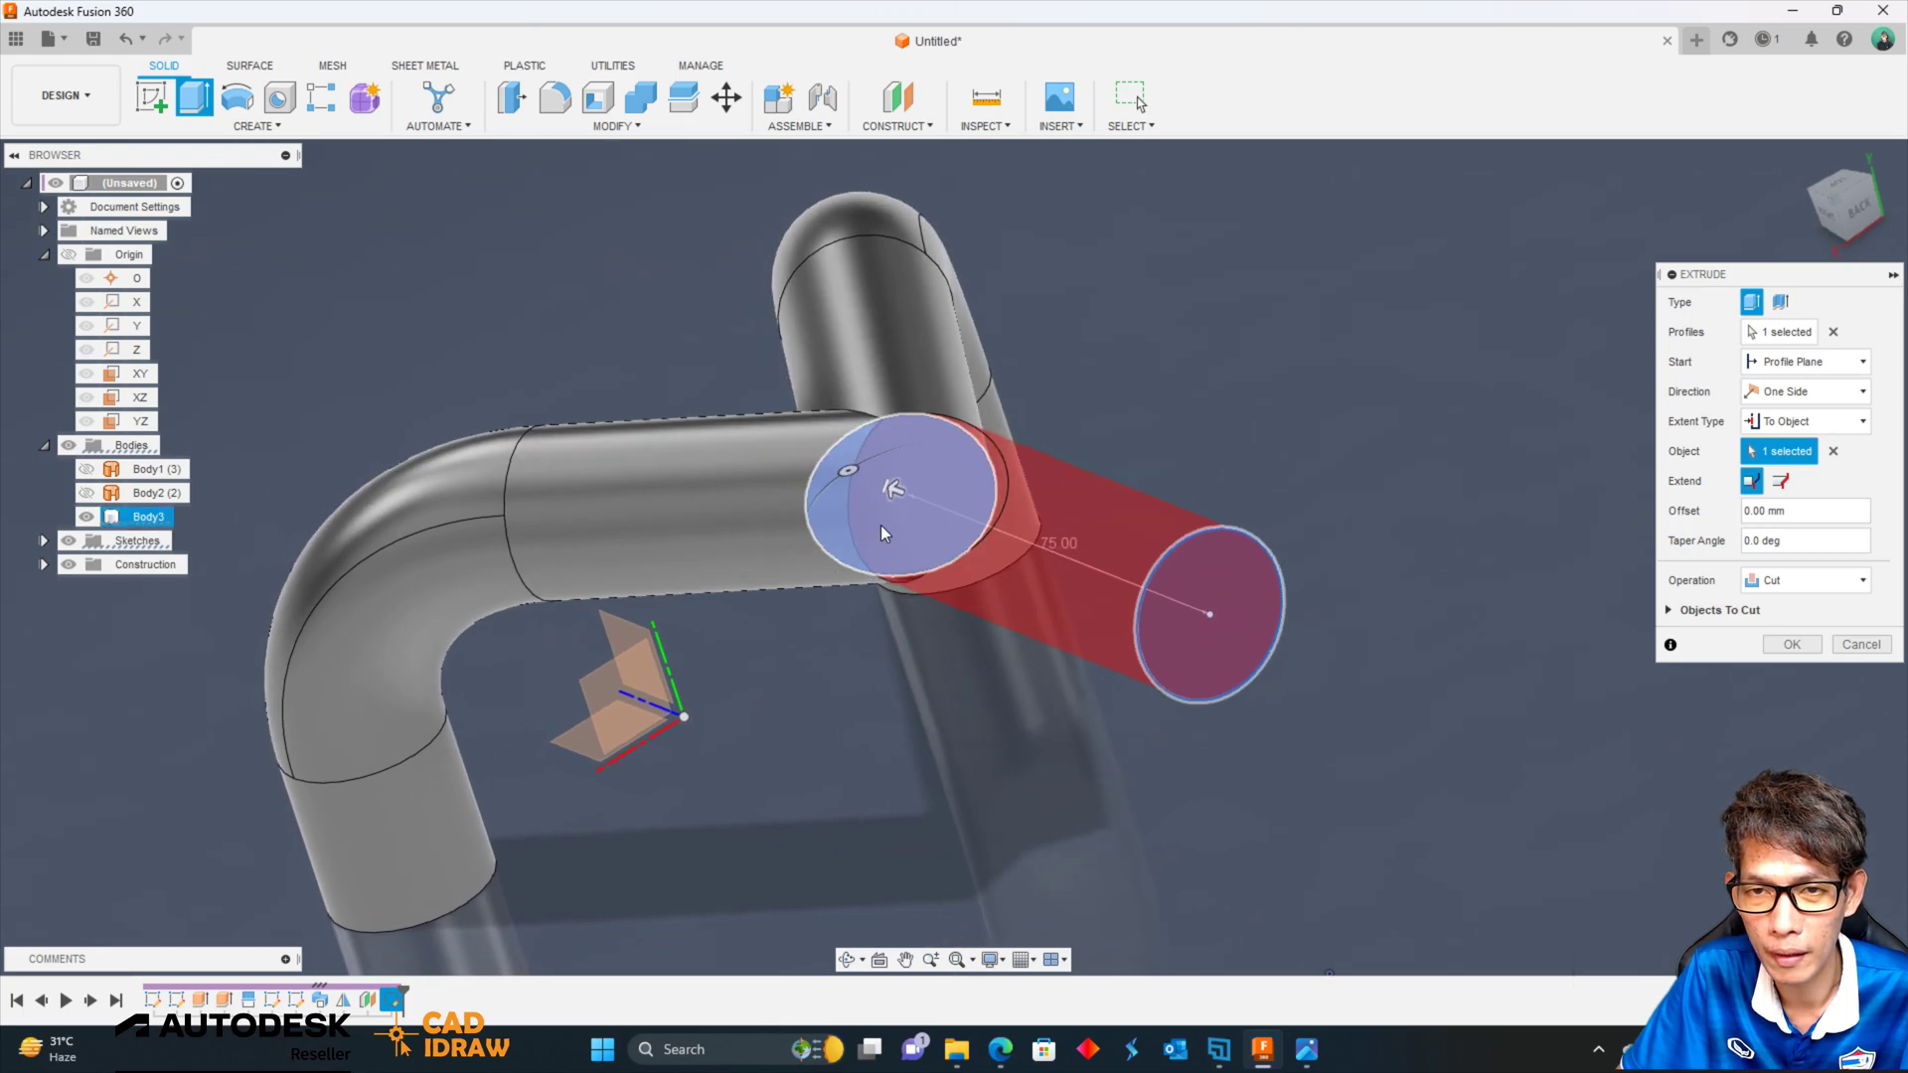
{"action": "left_click", "coordinate": [1784, 583]}
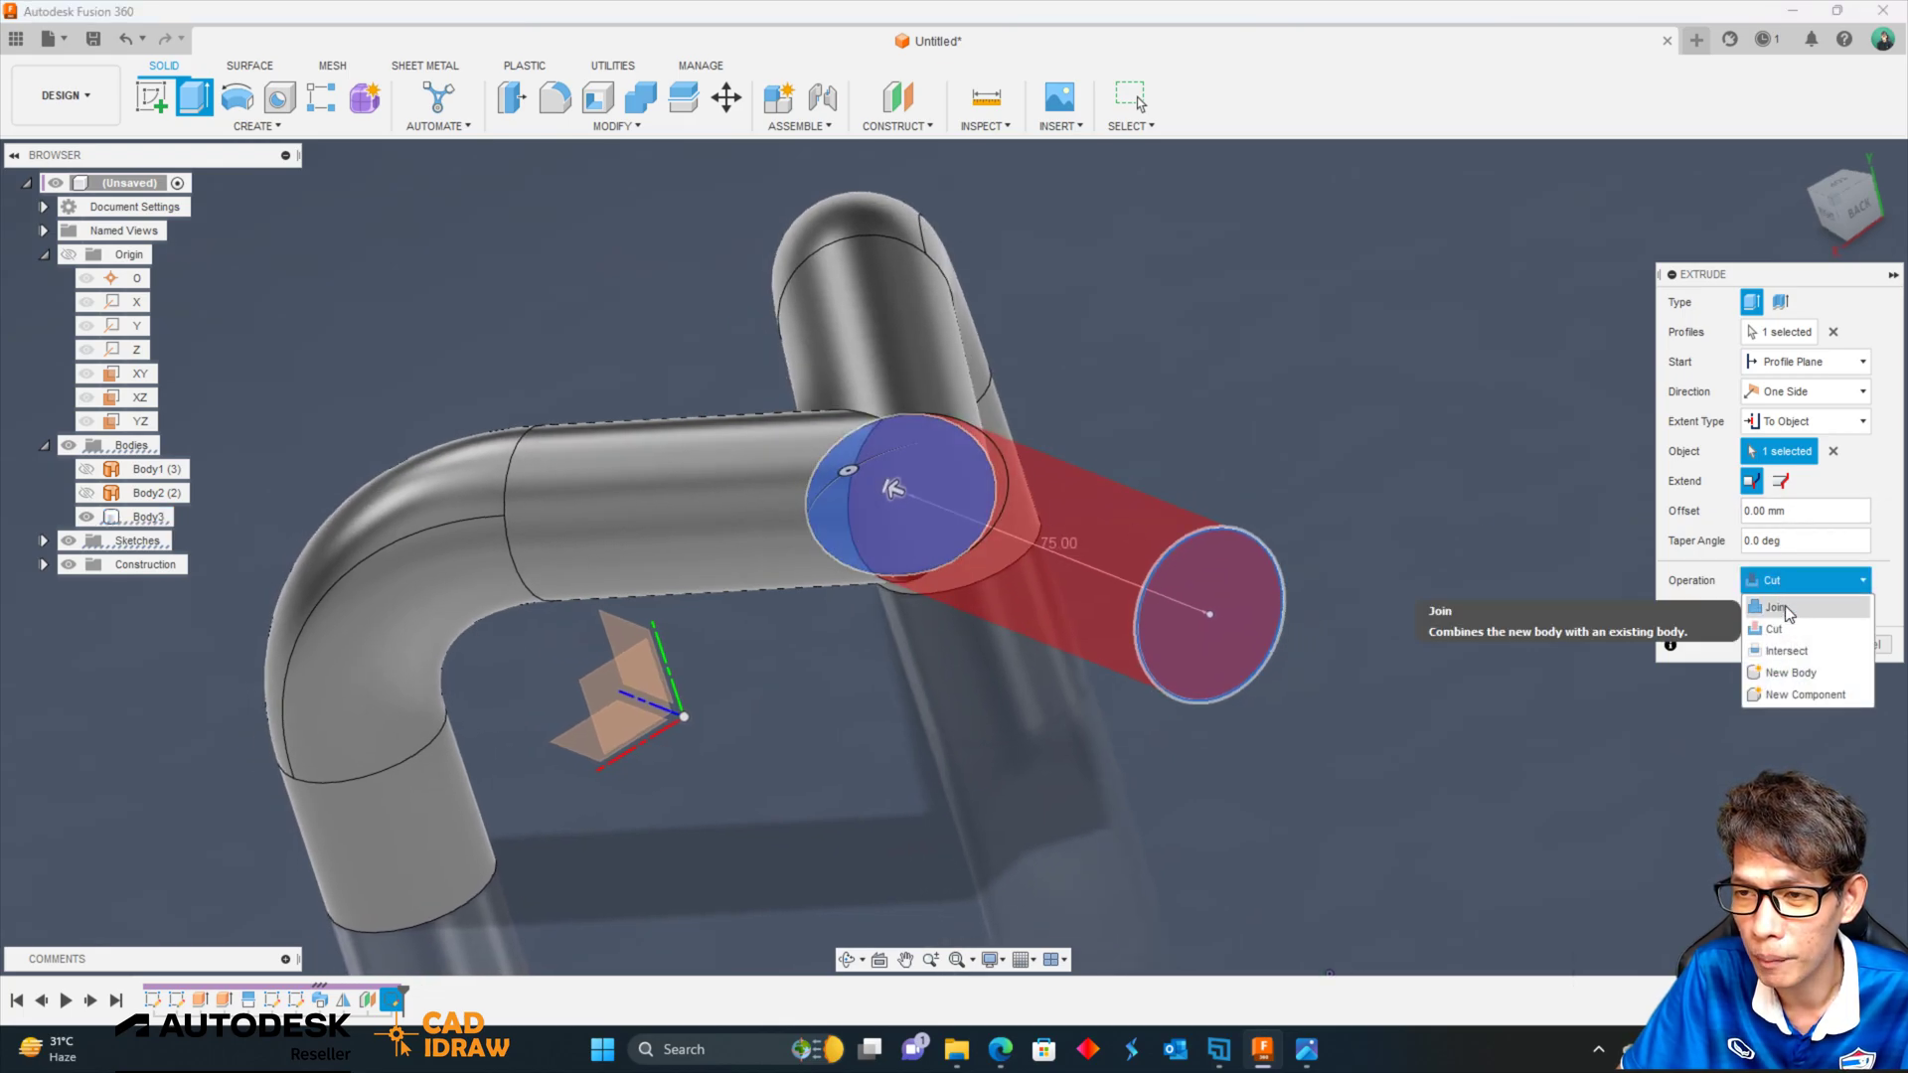
{"action": "scroll", "coordinate": [1329, 395], "scroll_direction": "up", "scroll_amount": 3}
{"action": "middle_click_drag", "start_coordinate": [1242, 448], "coordinate": [1334, 403], "text": "shift"}
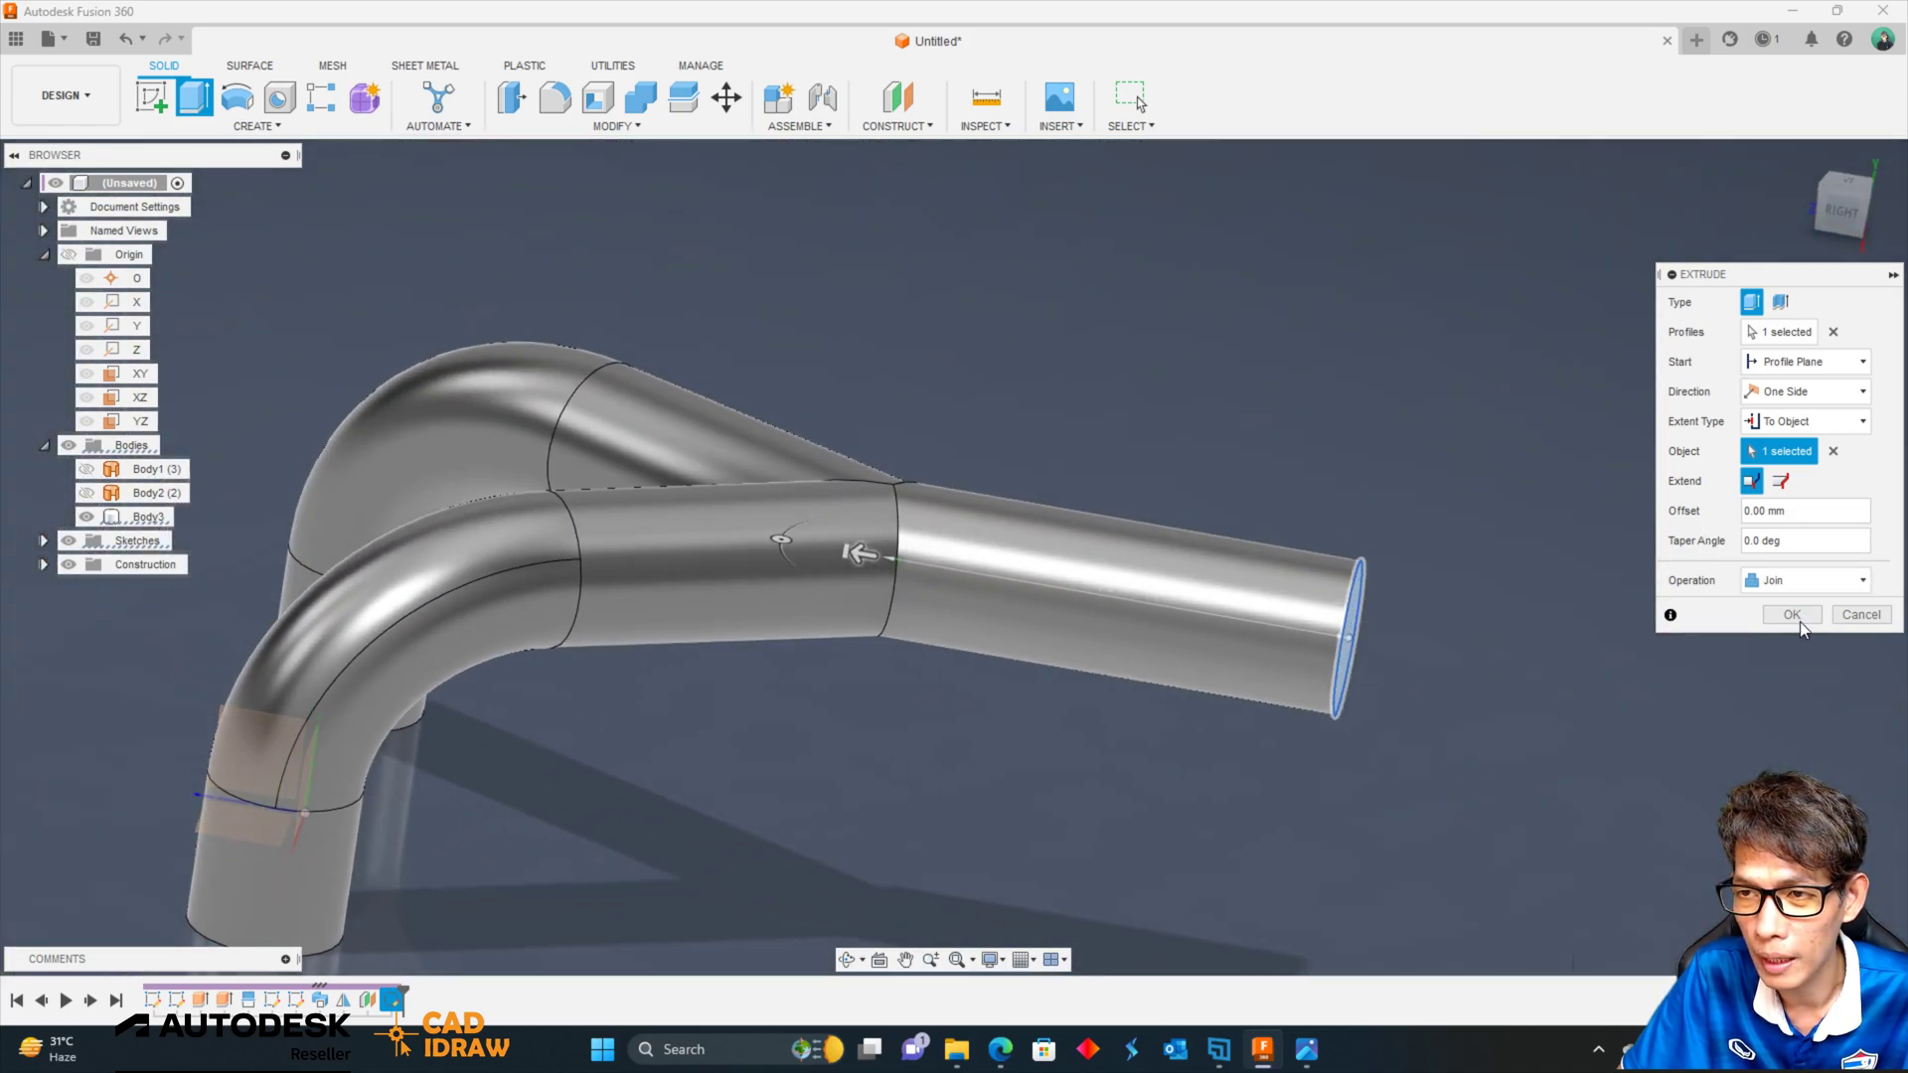
{"action": "left_click", "coordinate": [1792, 614]}
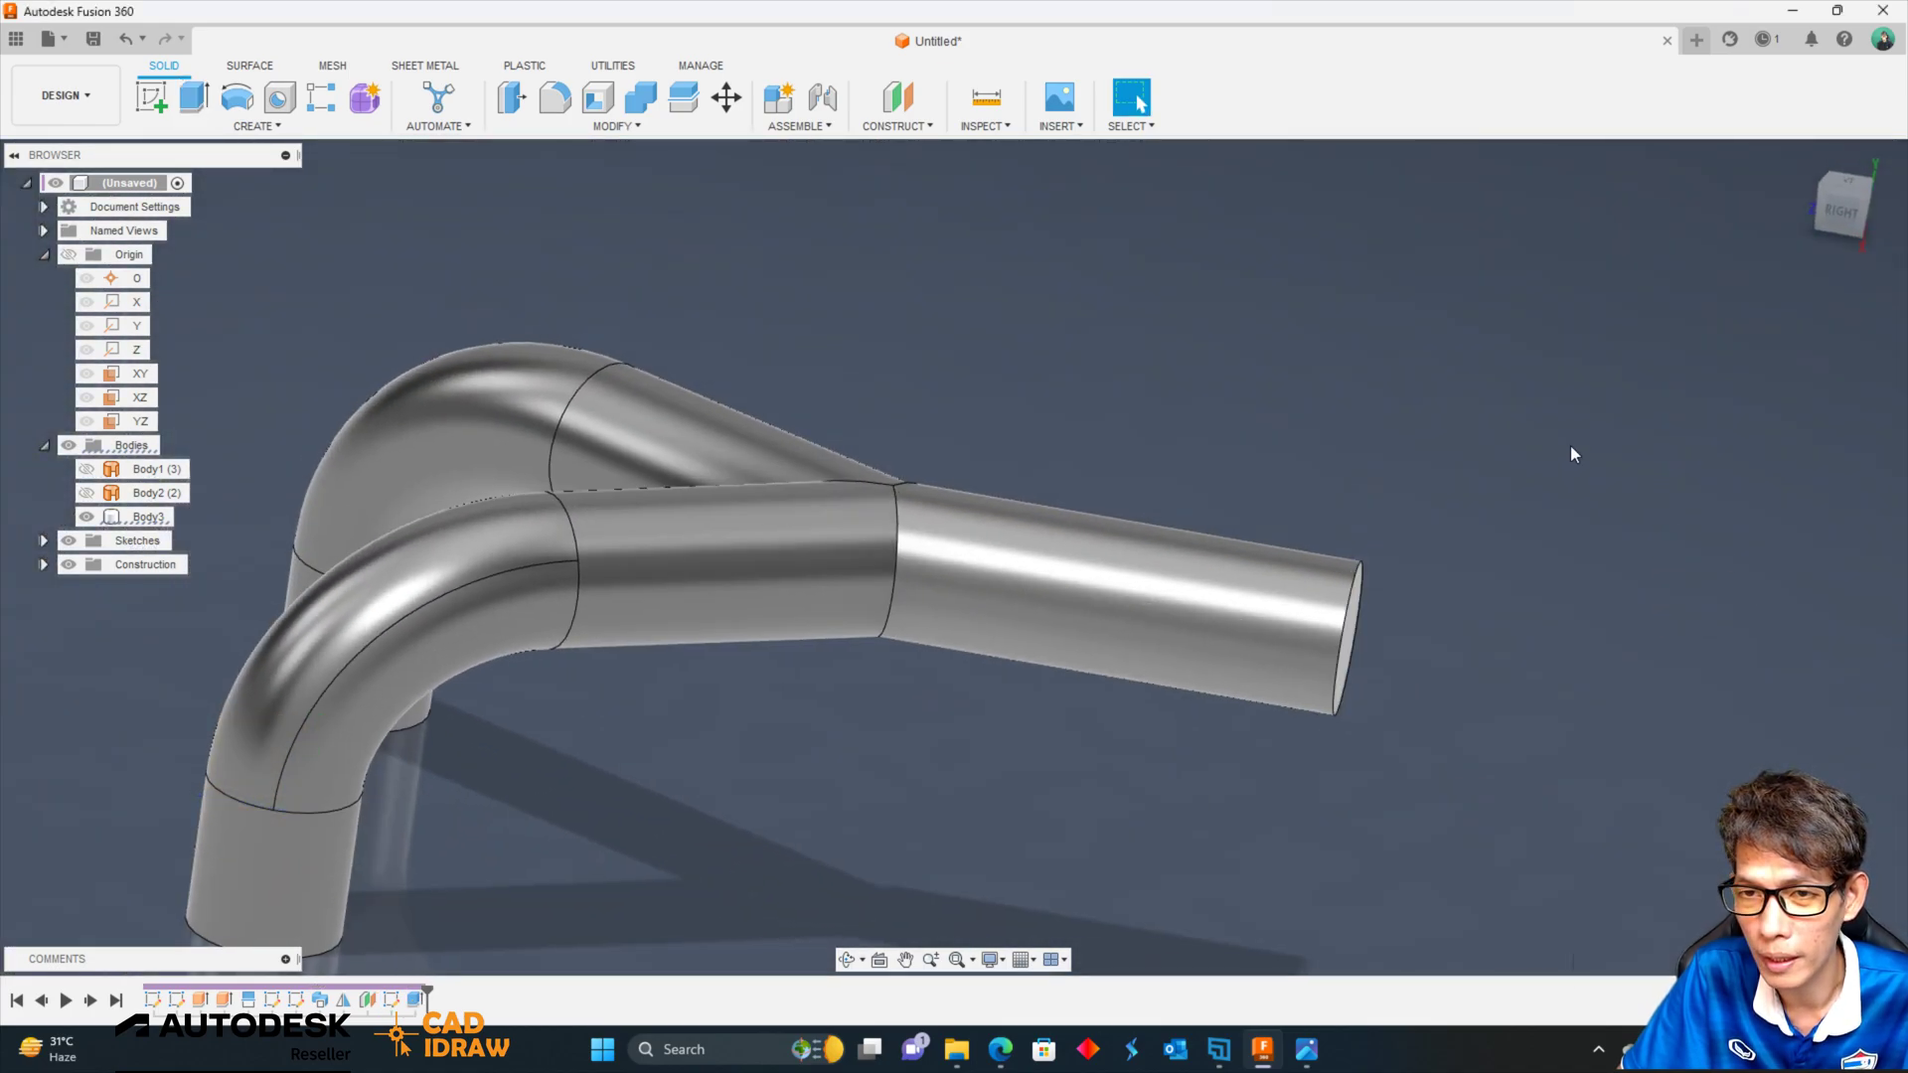
{"action": "mouse_move", "coordinate": [1530, 418]}
{"action": "middle_mouse_down", "text": "shift"}
{"action": "mouse_move", "coordinate": [1457, 361]}
{"action": "mouse_move", "coordinate": [1089, 427]}
{"action": "mouse_move", "coordinate": [957, 304]}
{"action": "mouse_move", "coordinate": [1147, 326]}
{"action": "mouse_move", "coordinate": [1020, 322]}
{"action": "mouse_move", "coordinate": [944, 357]}
{"action": "middle_mouse_up", "text": "shift"}
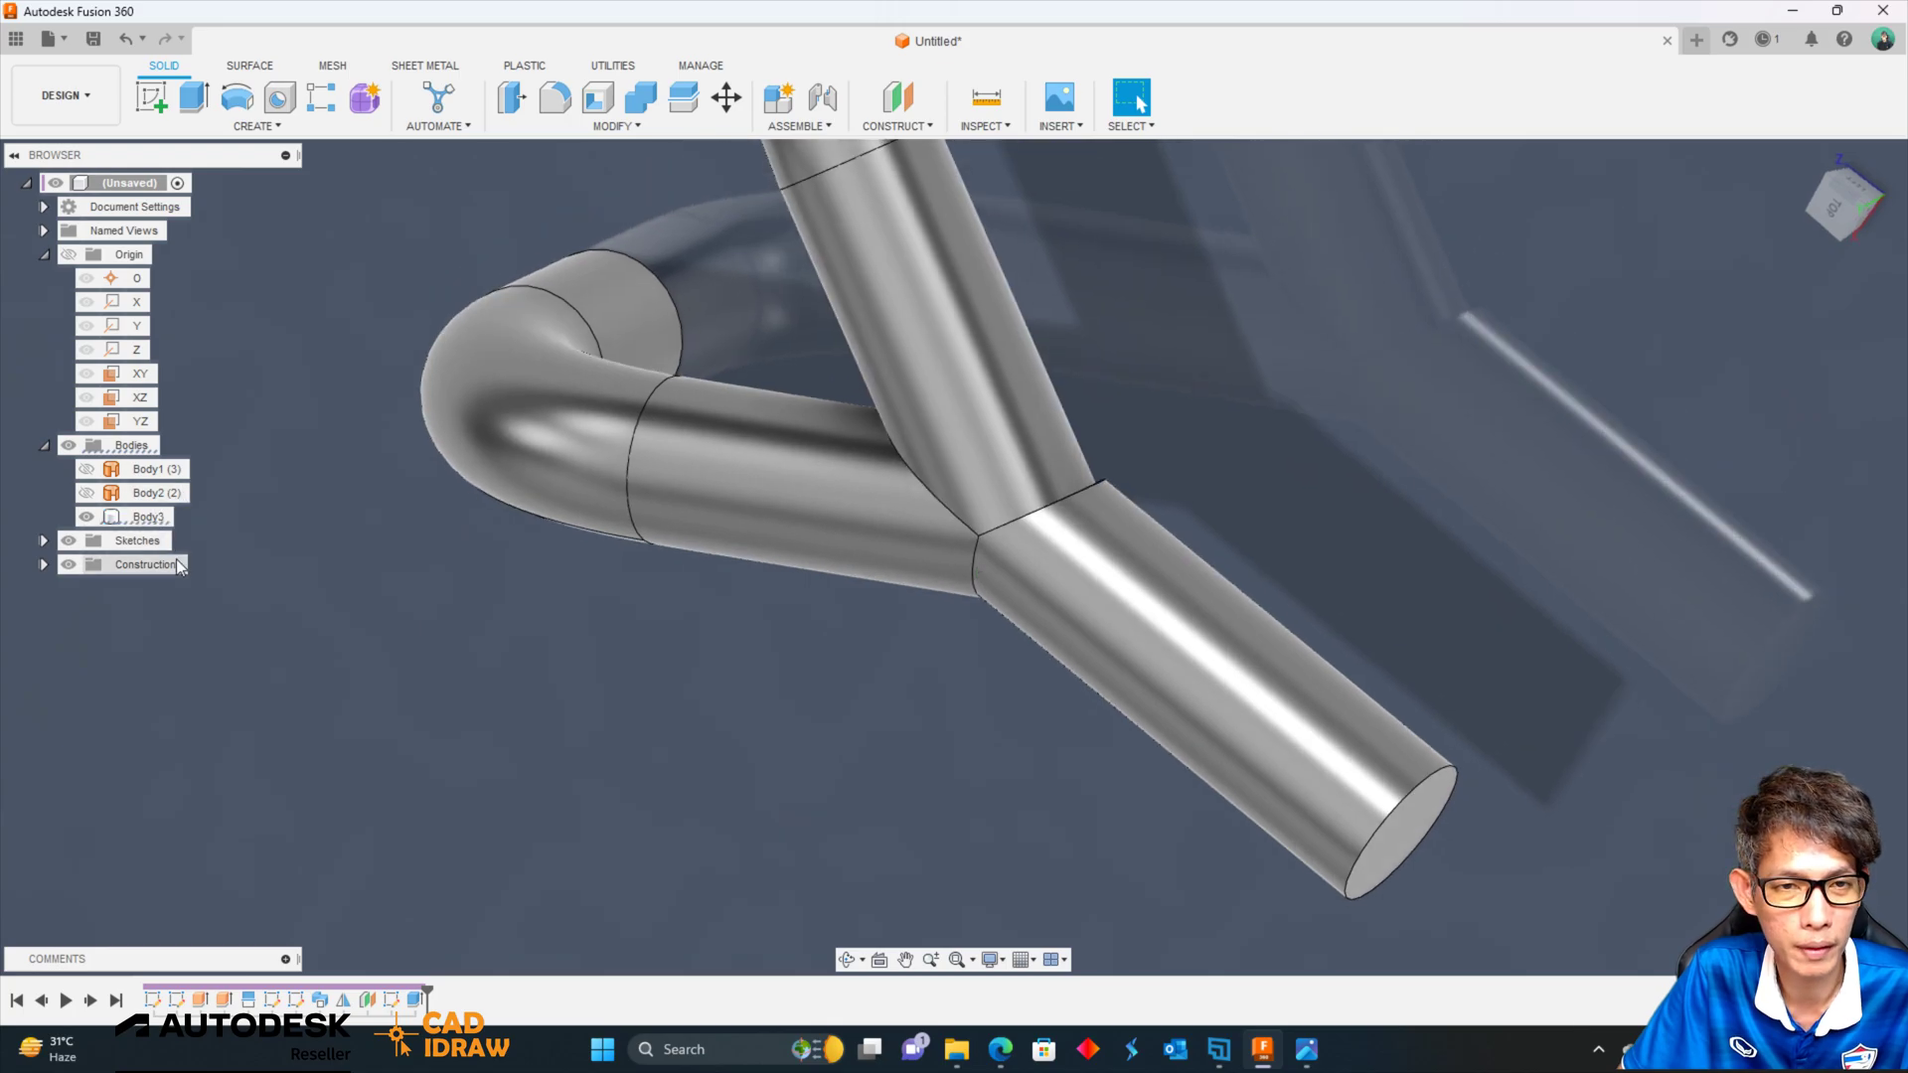
Edit the branch extrusion to extend to the adjacent pipe faces.
{"action": "double_click", "coordinate": [416, 1001]}
{"action": "scroll", "coordinate": [1109, 721], "scroll_direction": "up", "scroll_amount": 5}
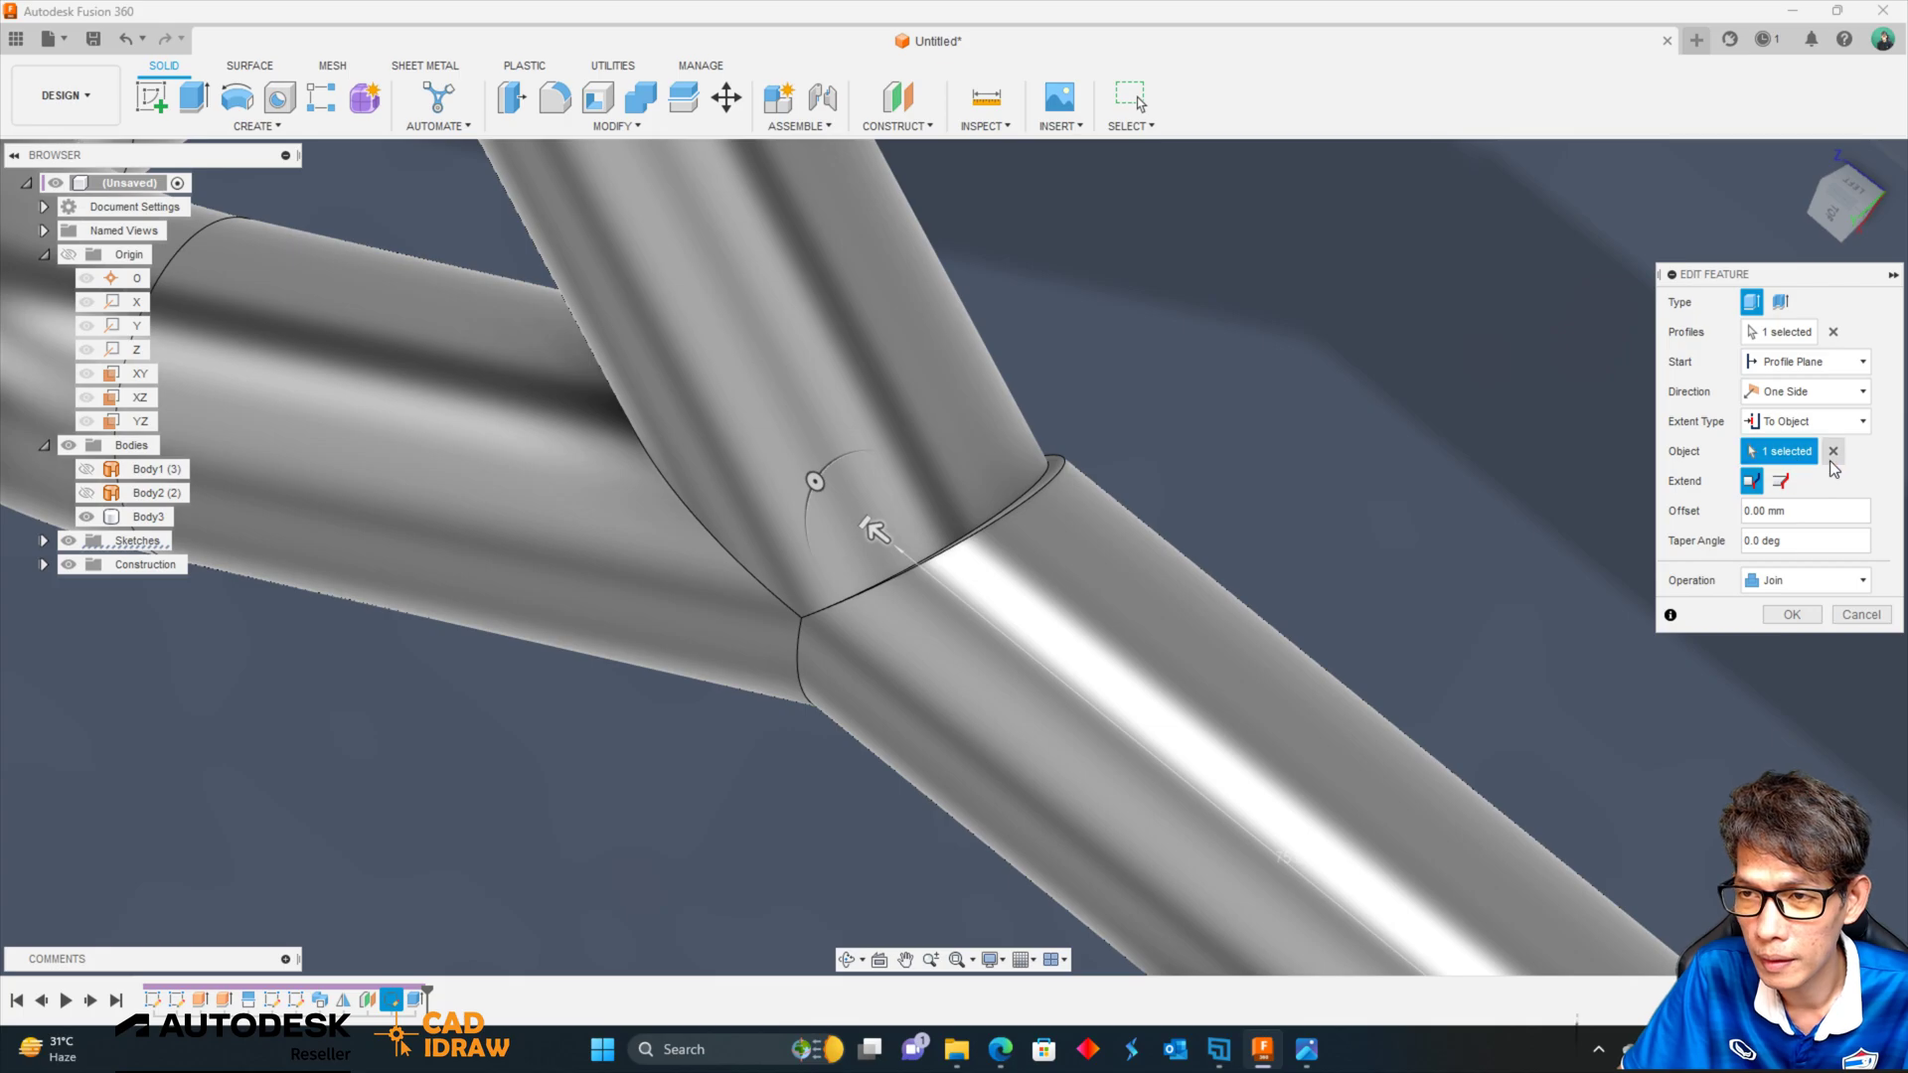
{"action": "left_click", "coordinate": [1781, 481]}
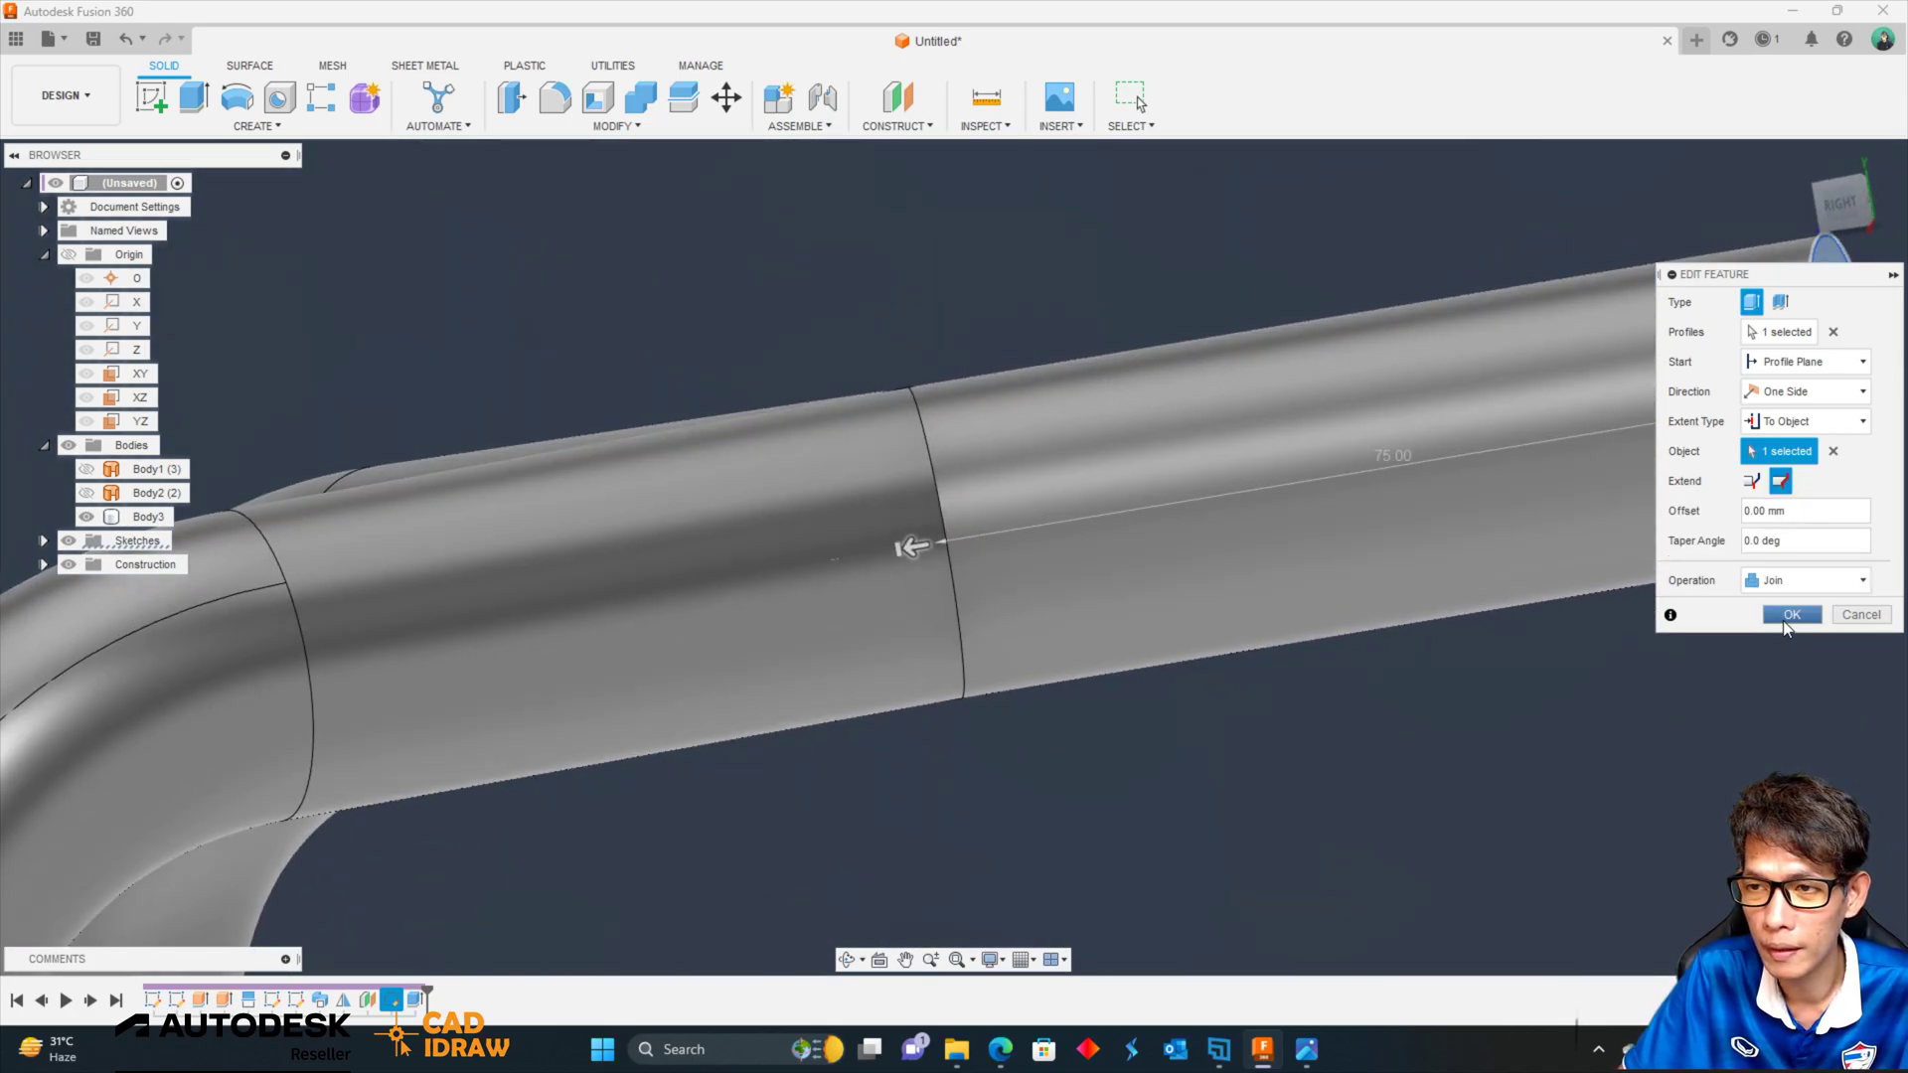
{"action": "left_click", "coordinate": [1789, 615]}
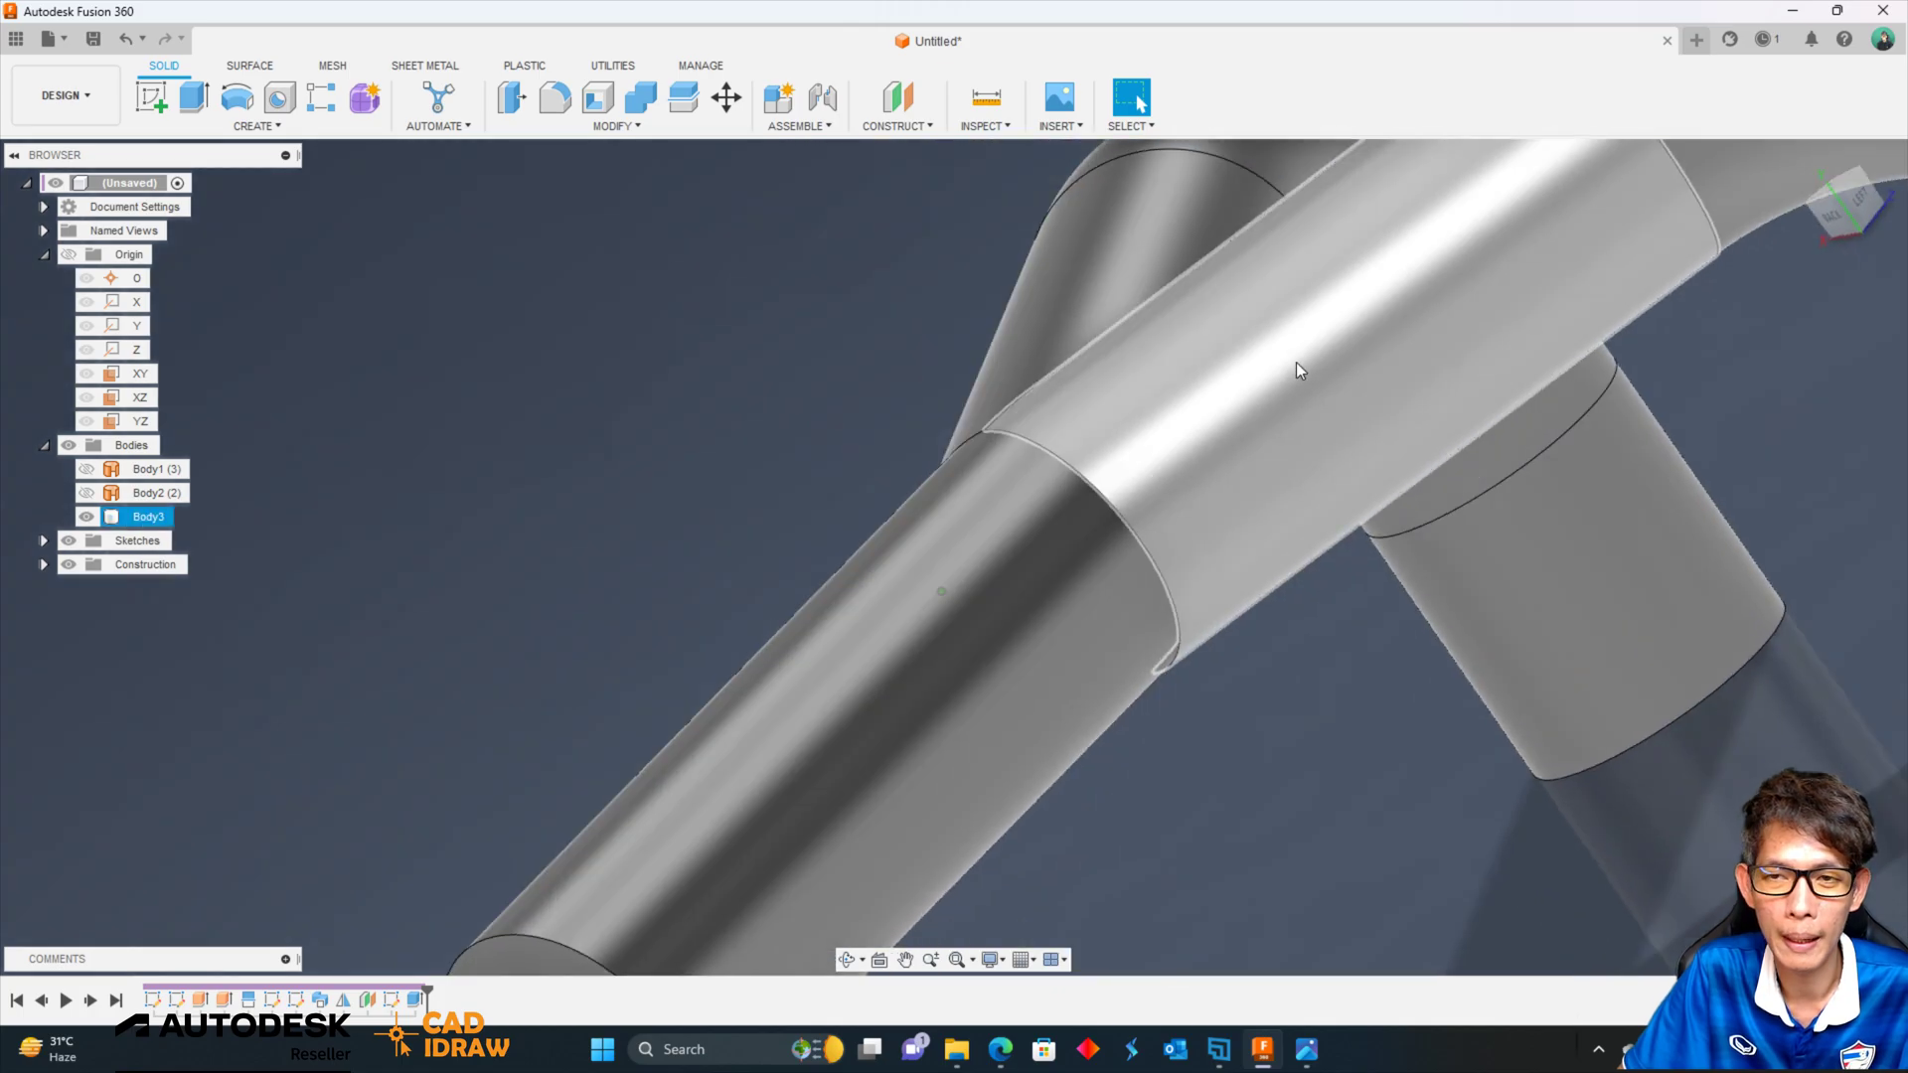
{"action": "mouse_move", "coordinate": [1296, 362]}
{"action": "middle_mouse_down", "text": "shift"}
{"action": "mouse_move", "coordinate": [395, 175]}
{"action": "mouse_move", "coordinate": [963, 272]}
{"action": "mouse_move", "coordinate": [1354, 396]}
{"action": "mouse_move", "coordinate": [1203, 572]}
{"action": "middle_mouse_up", "text": "shift"}
Fillet the Y-junction edge with a 22.5 mm radius.
{"action": "key", "text": "f"}
{"action": "left_click", "coordinate": [1204, 576]}
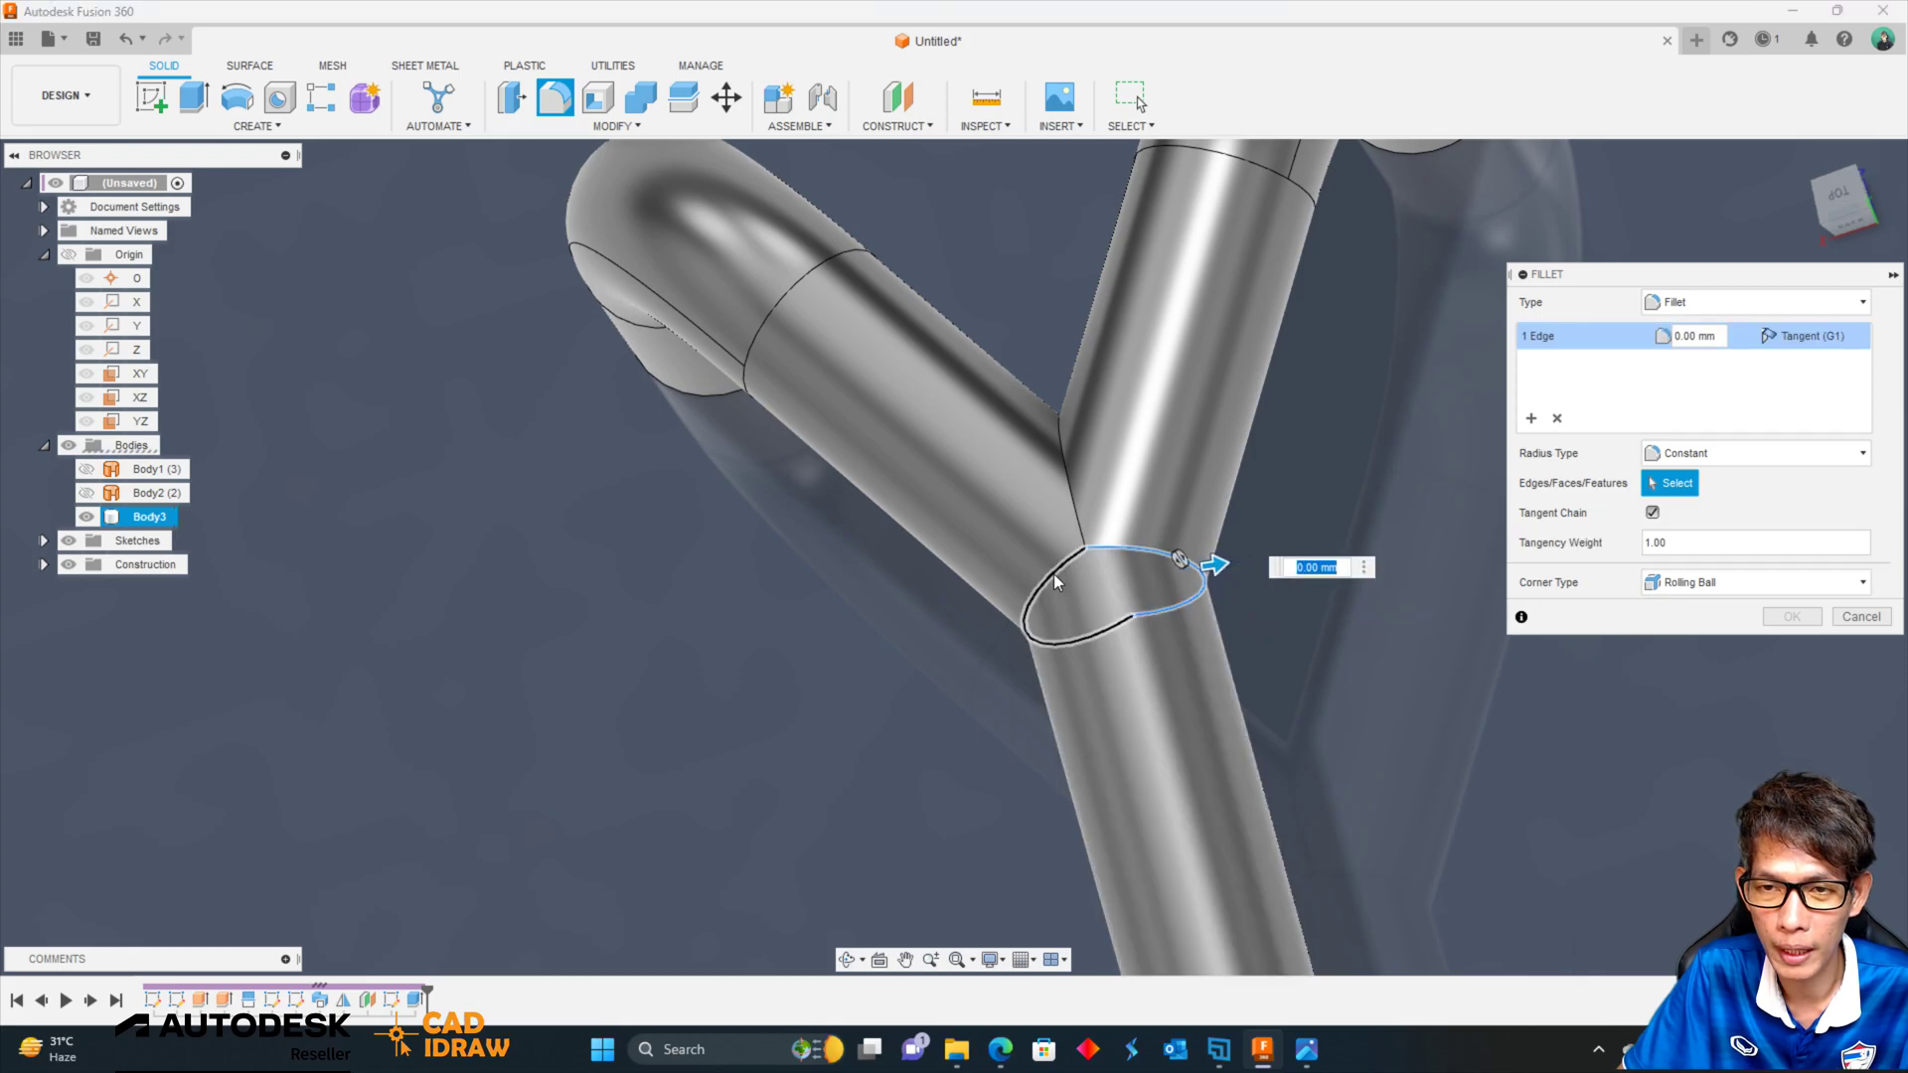
{"action": "type", "text": "22.5"}
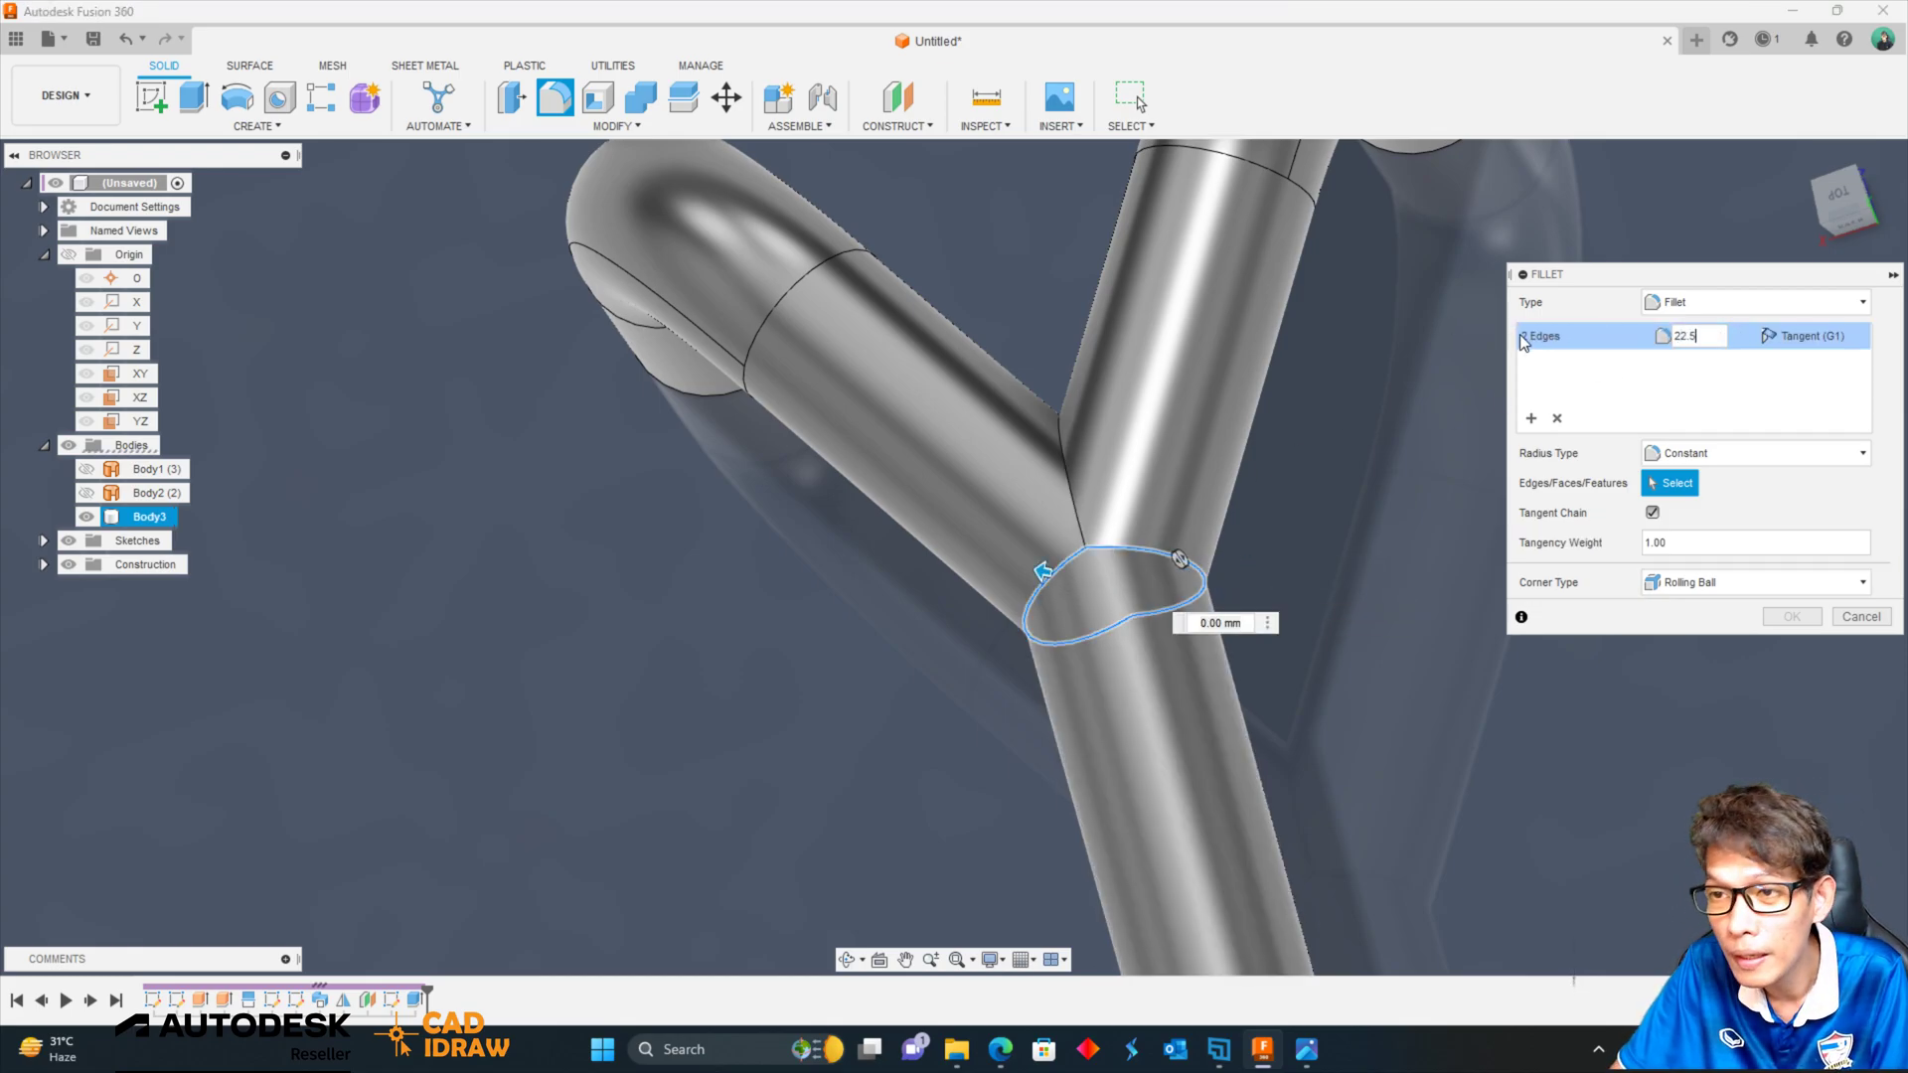
{"action": "key", "text": "Return"}
Add a 12 mm fillet on the seam edge between the arms and apply both fillets.
{"action": "left_click", "coordinate": [1531, 418]}
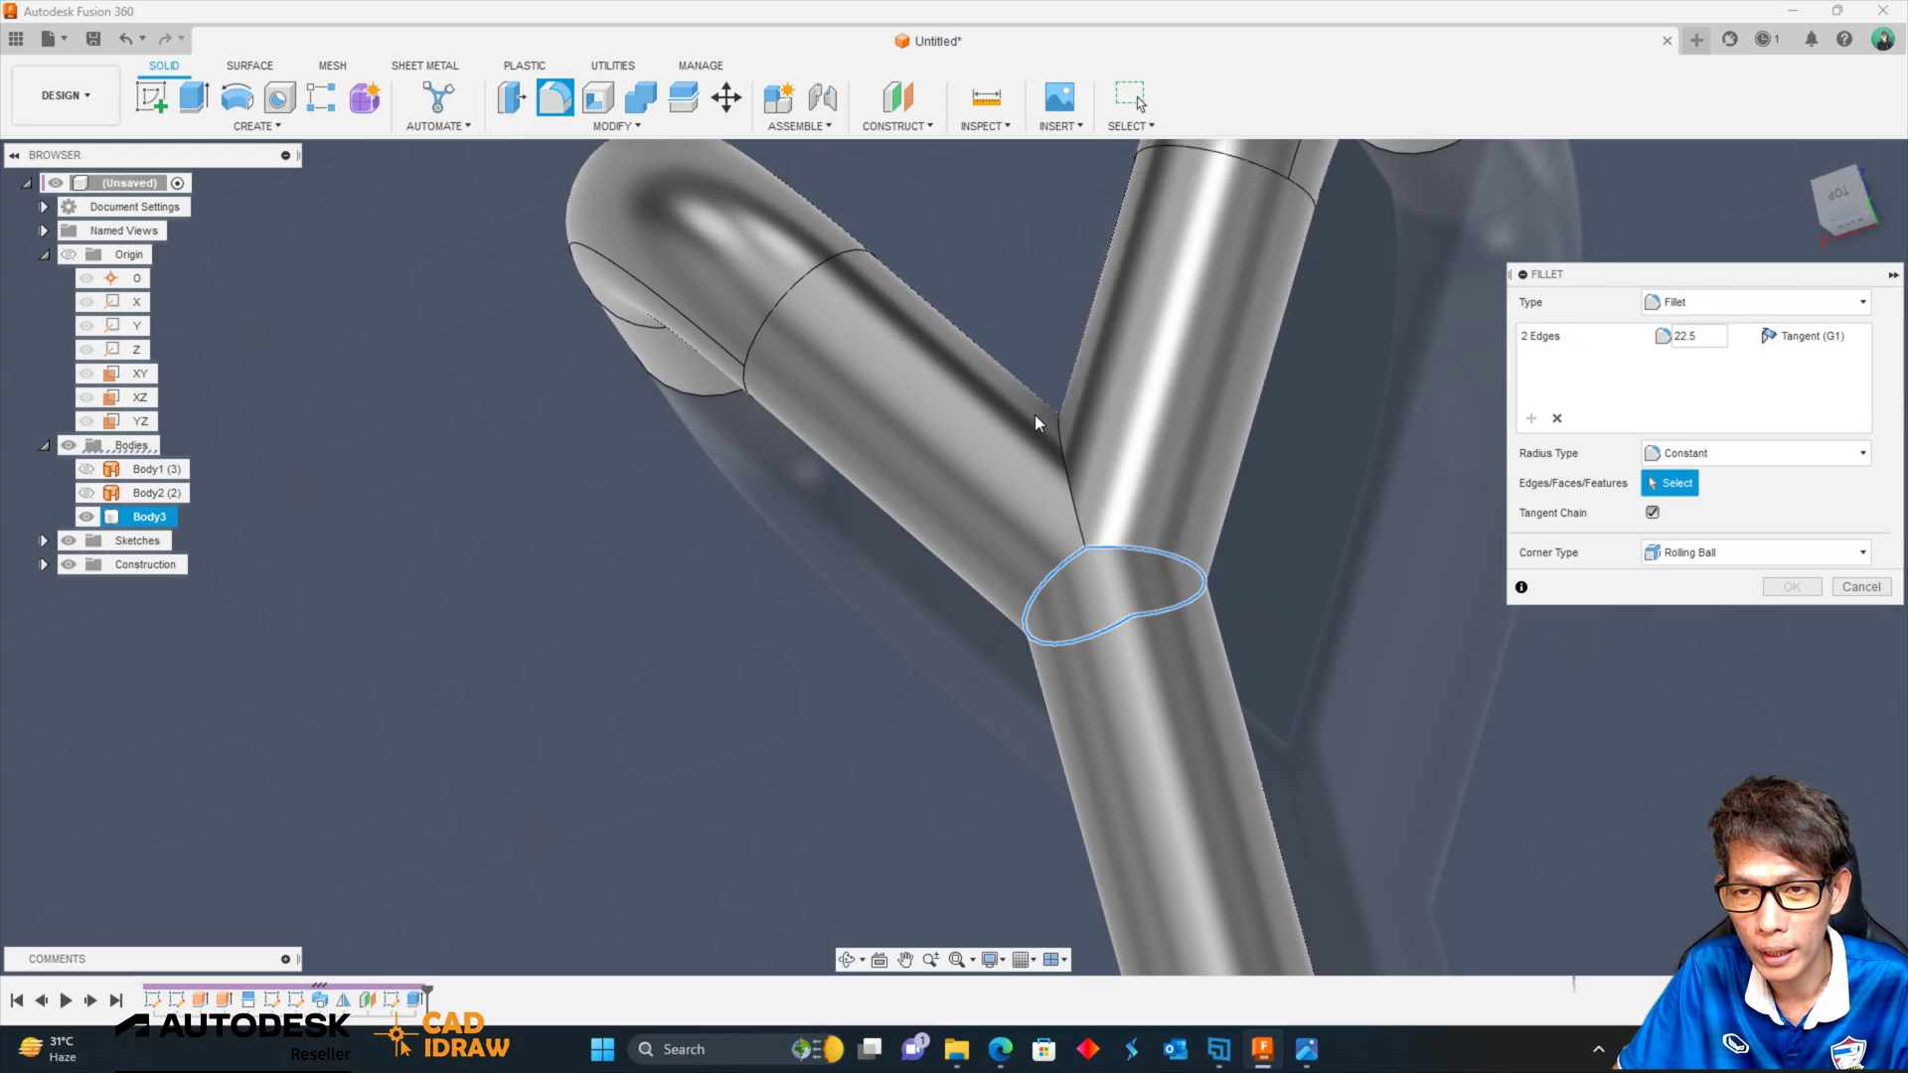
{"action": "left_click", "coordinate": [1086, 428]}
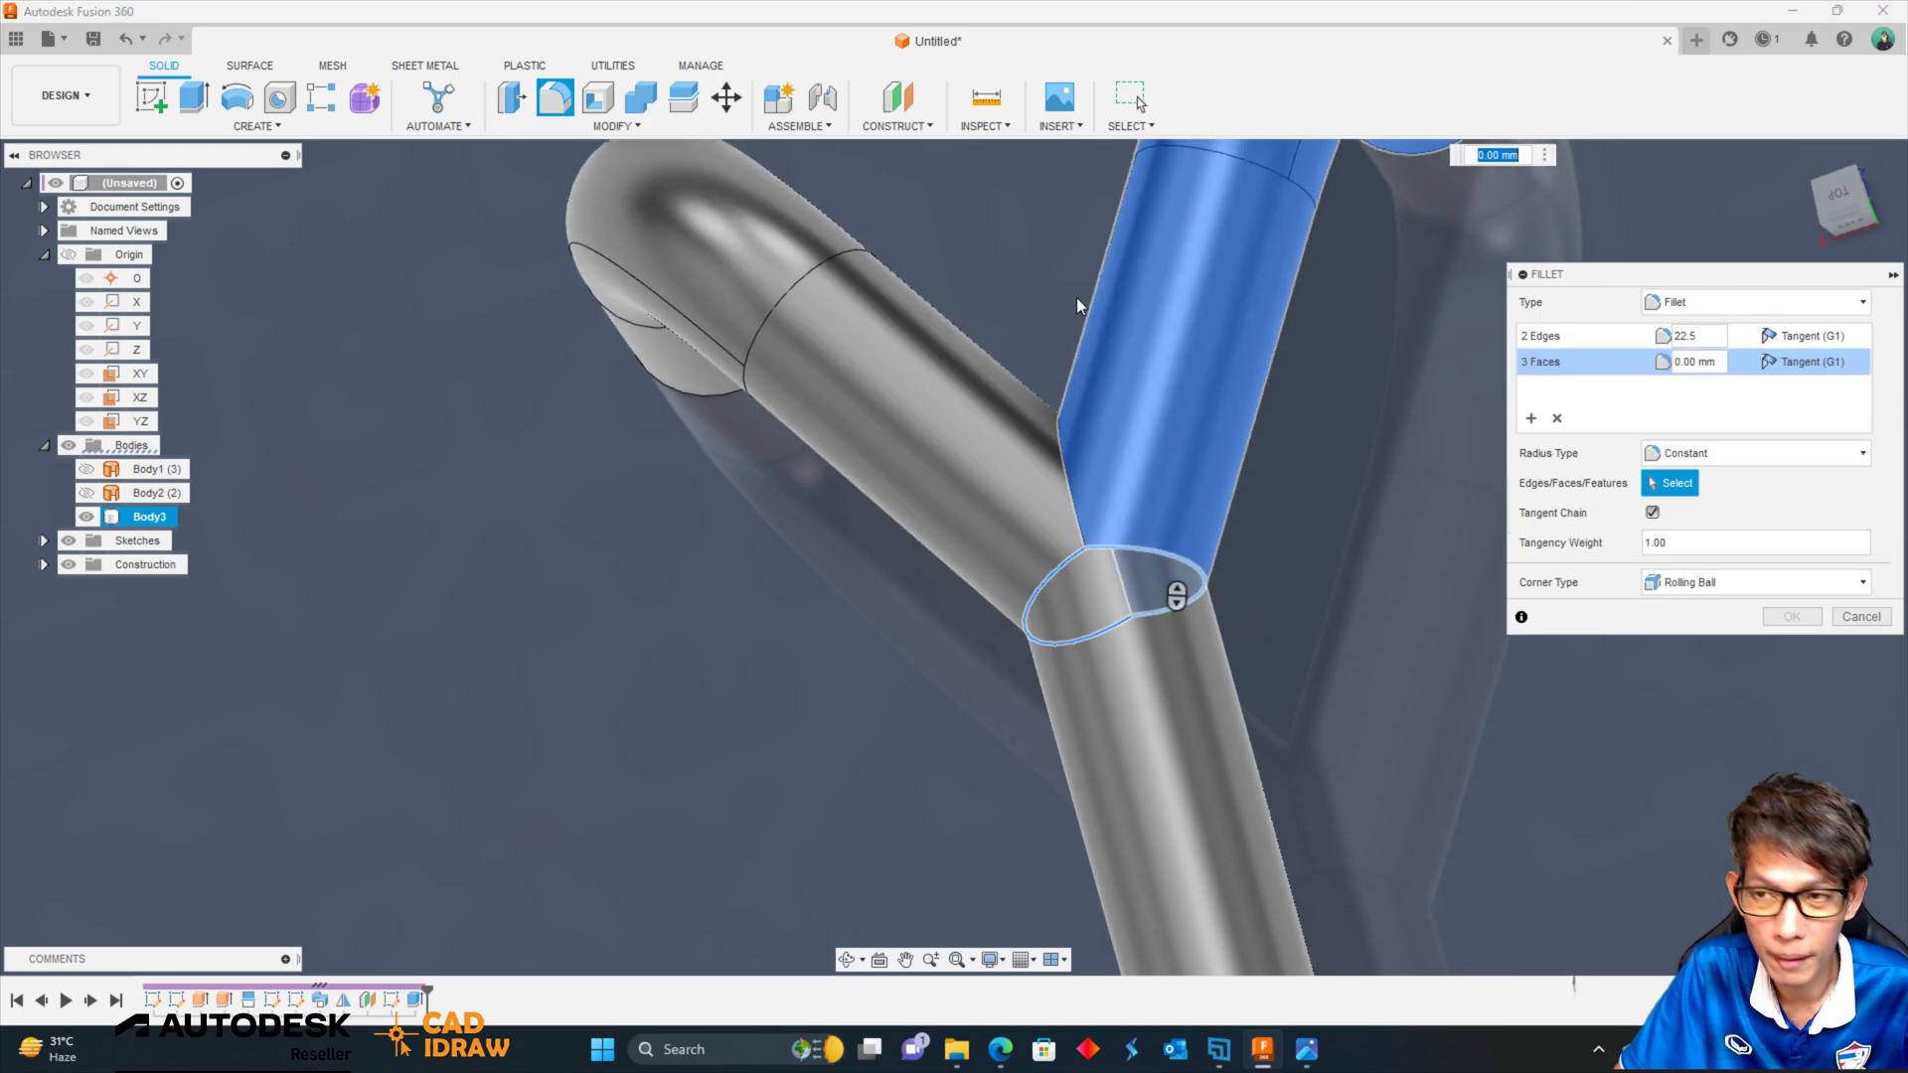
{"action": "left_click", "coordinate": [1194, 336]}
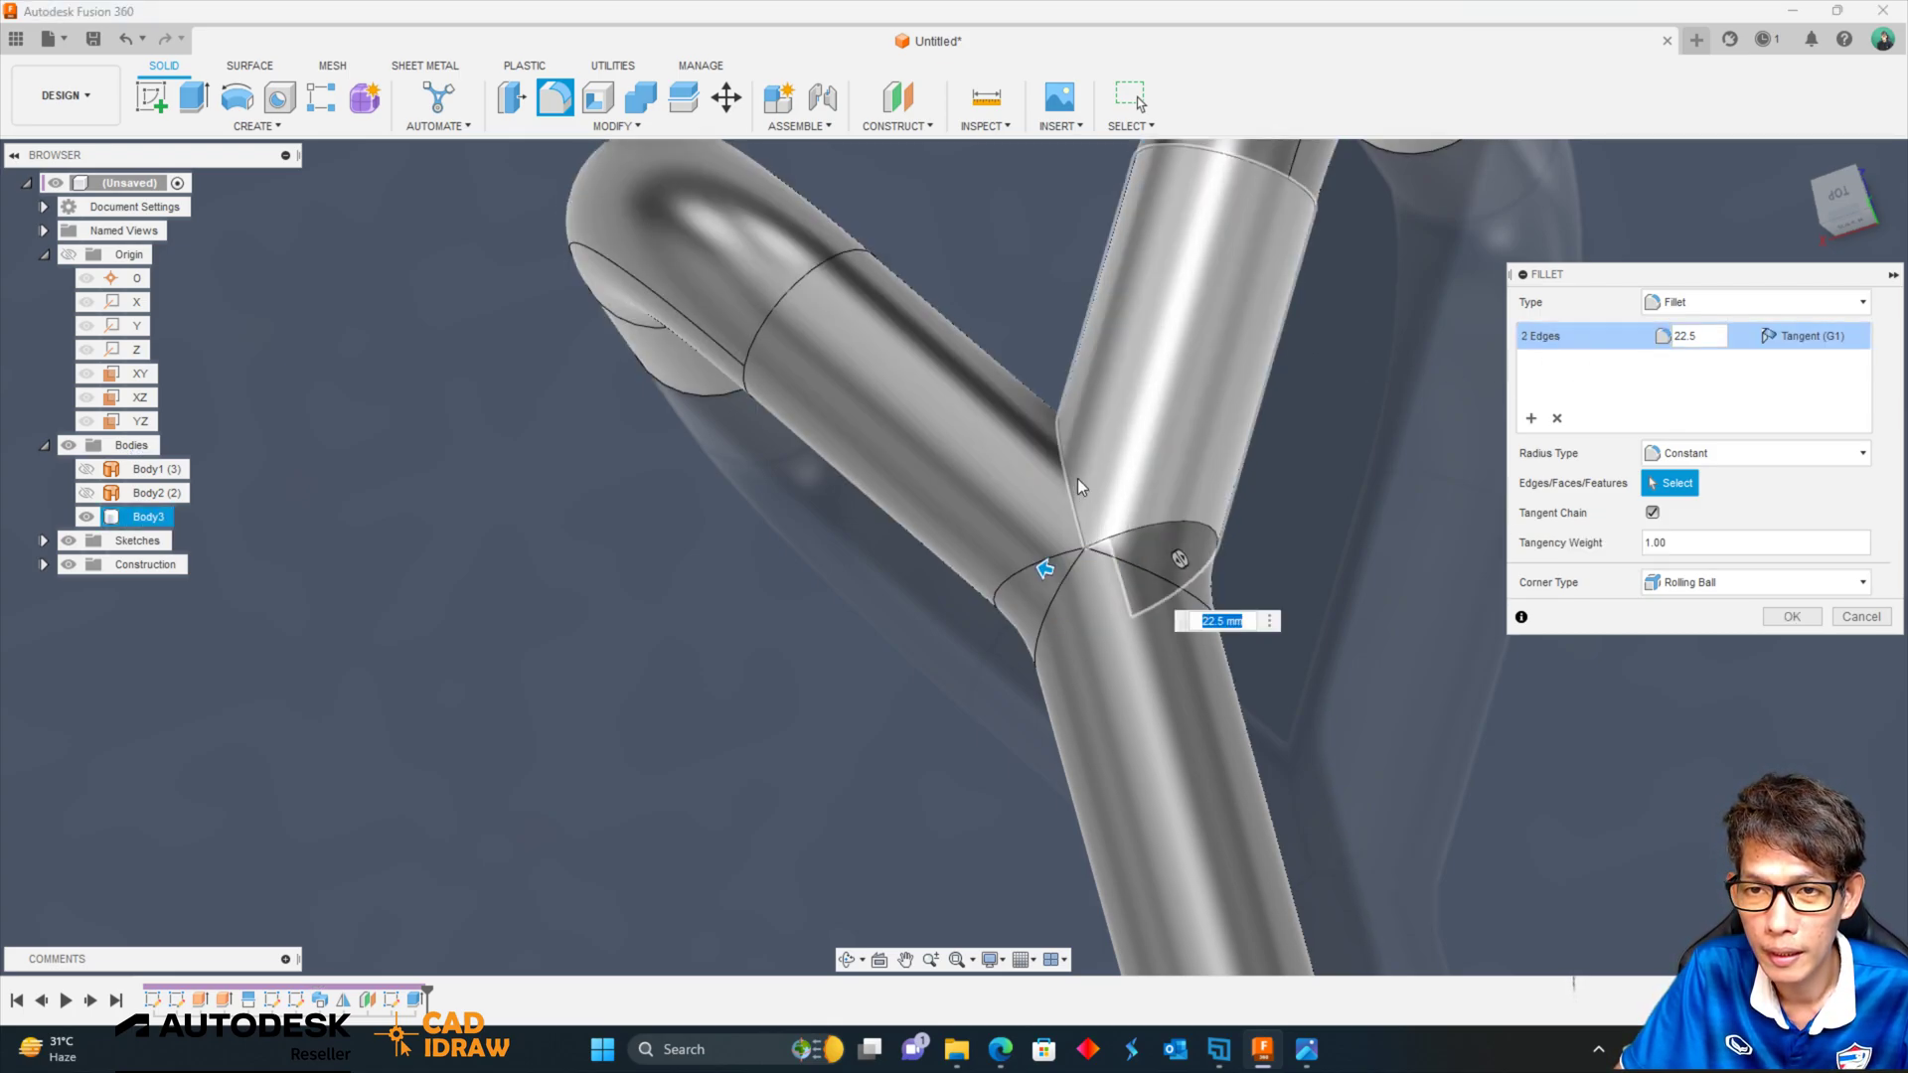
{"action": "left_click", "coordinate": [1532, 418]}
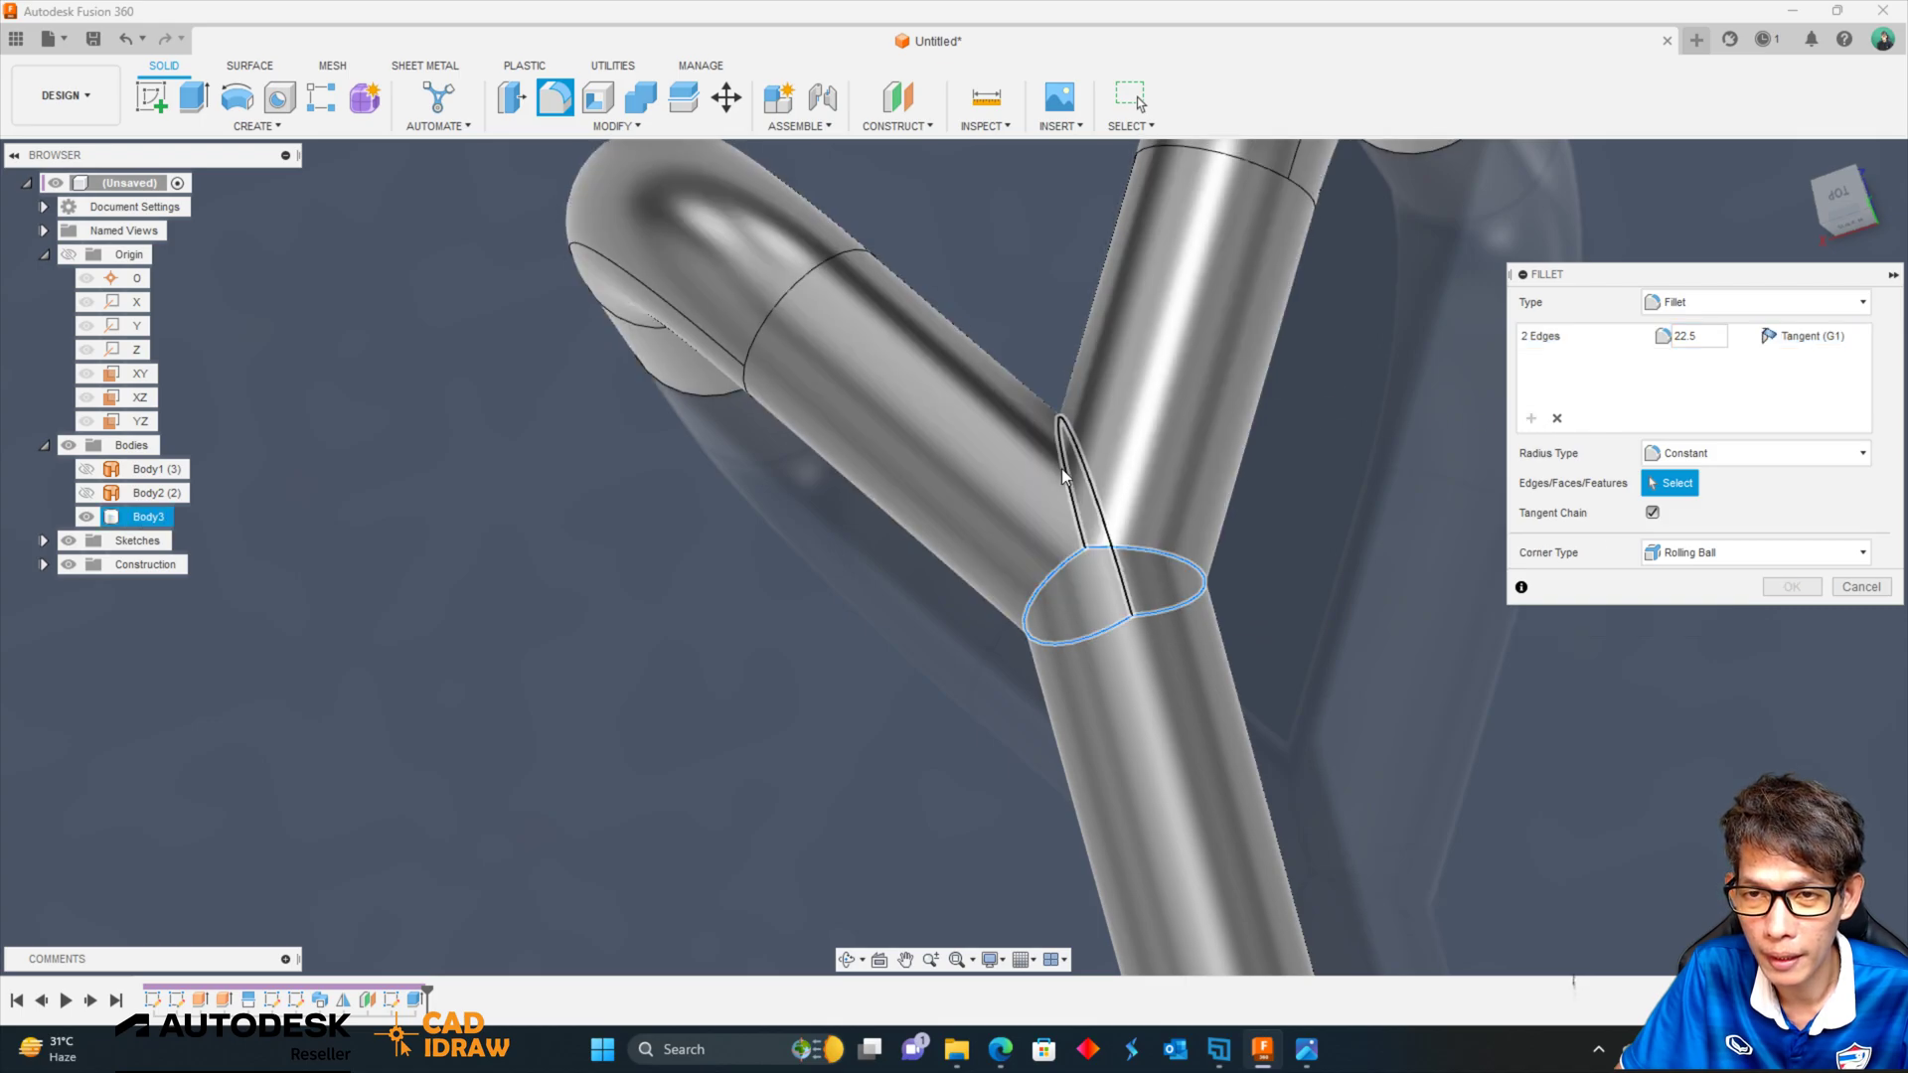
{"action": "left_click", "coordinate": [1065, 477]}
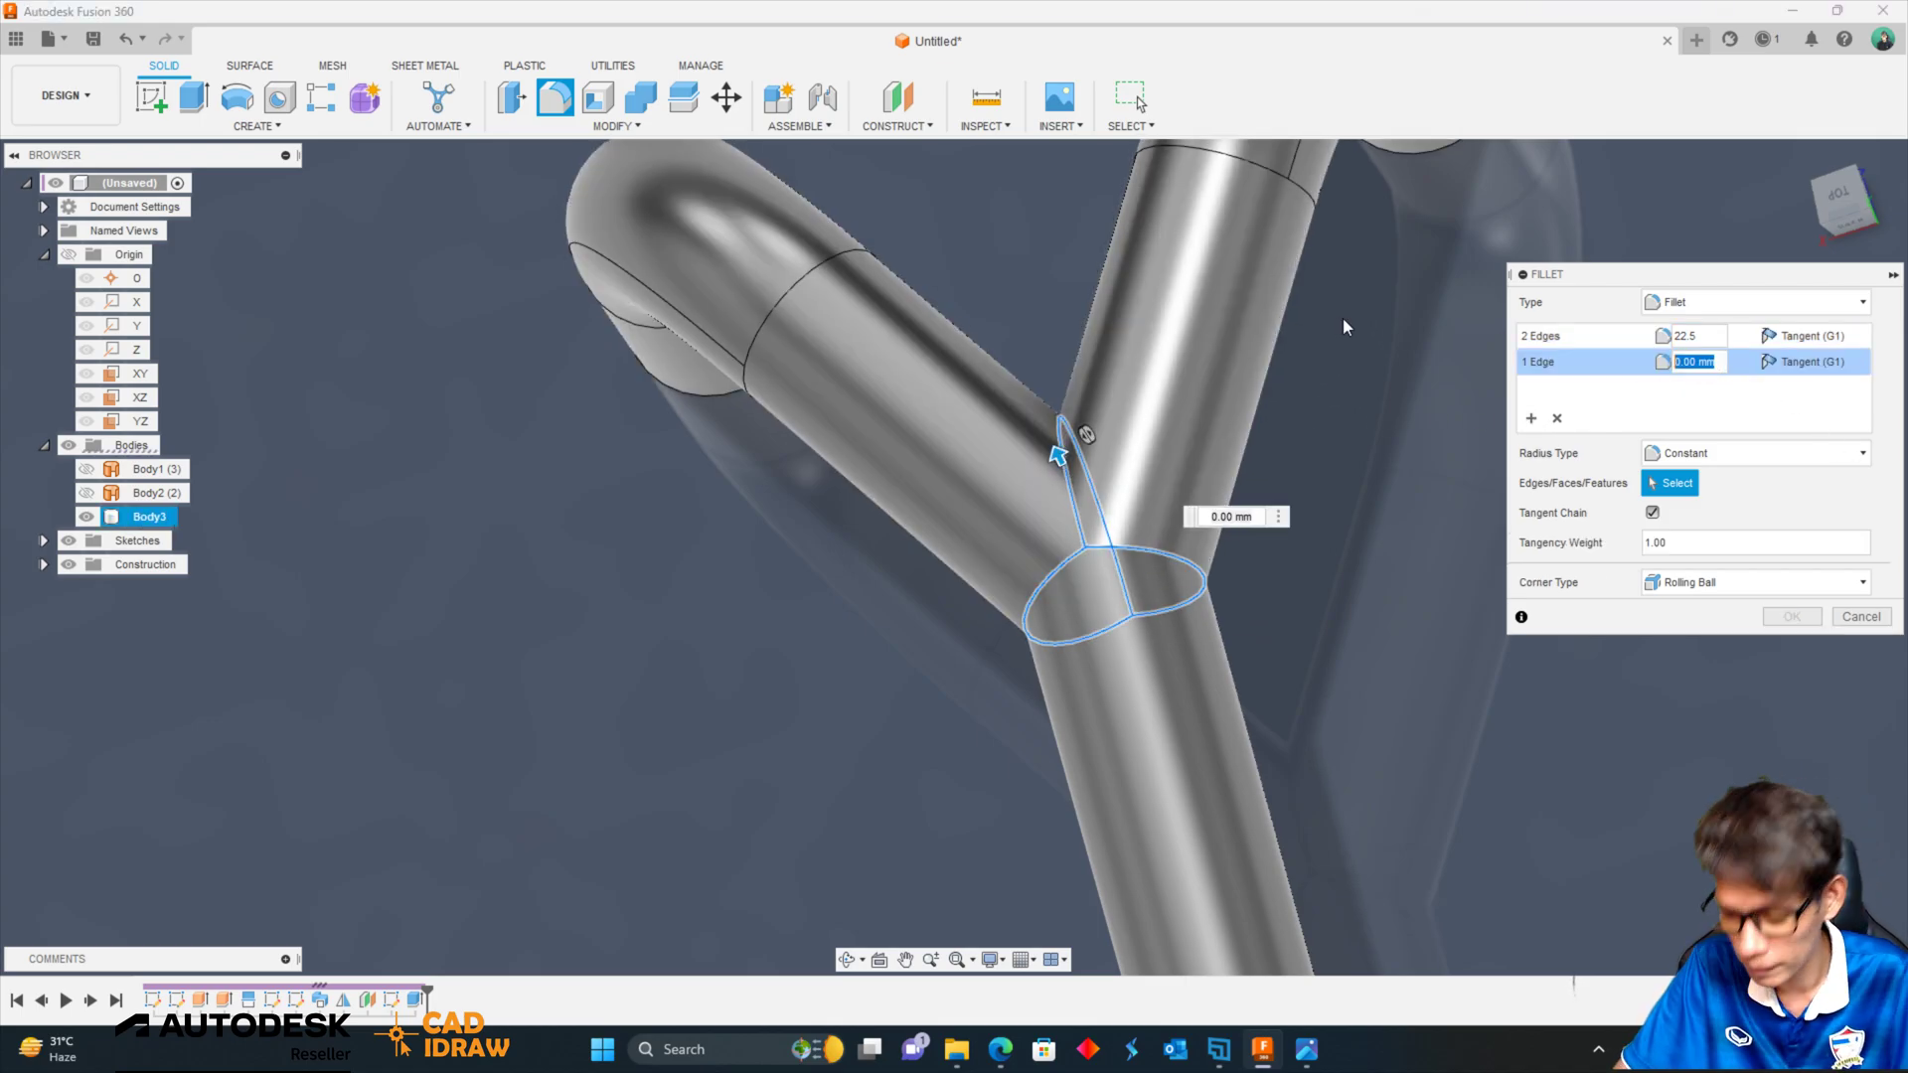
{"action": "type", "text": "12"}
{"action": "left_click", "coordinate": [1789, 617]}
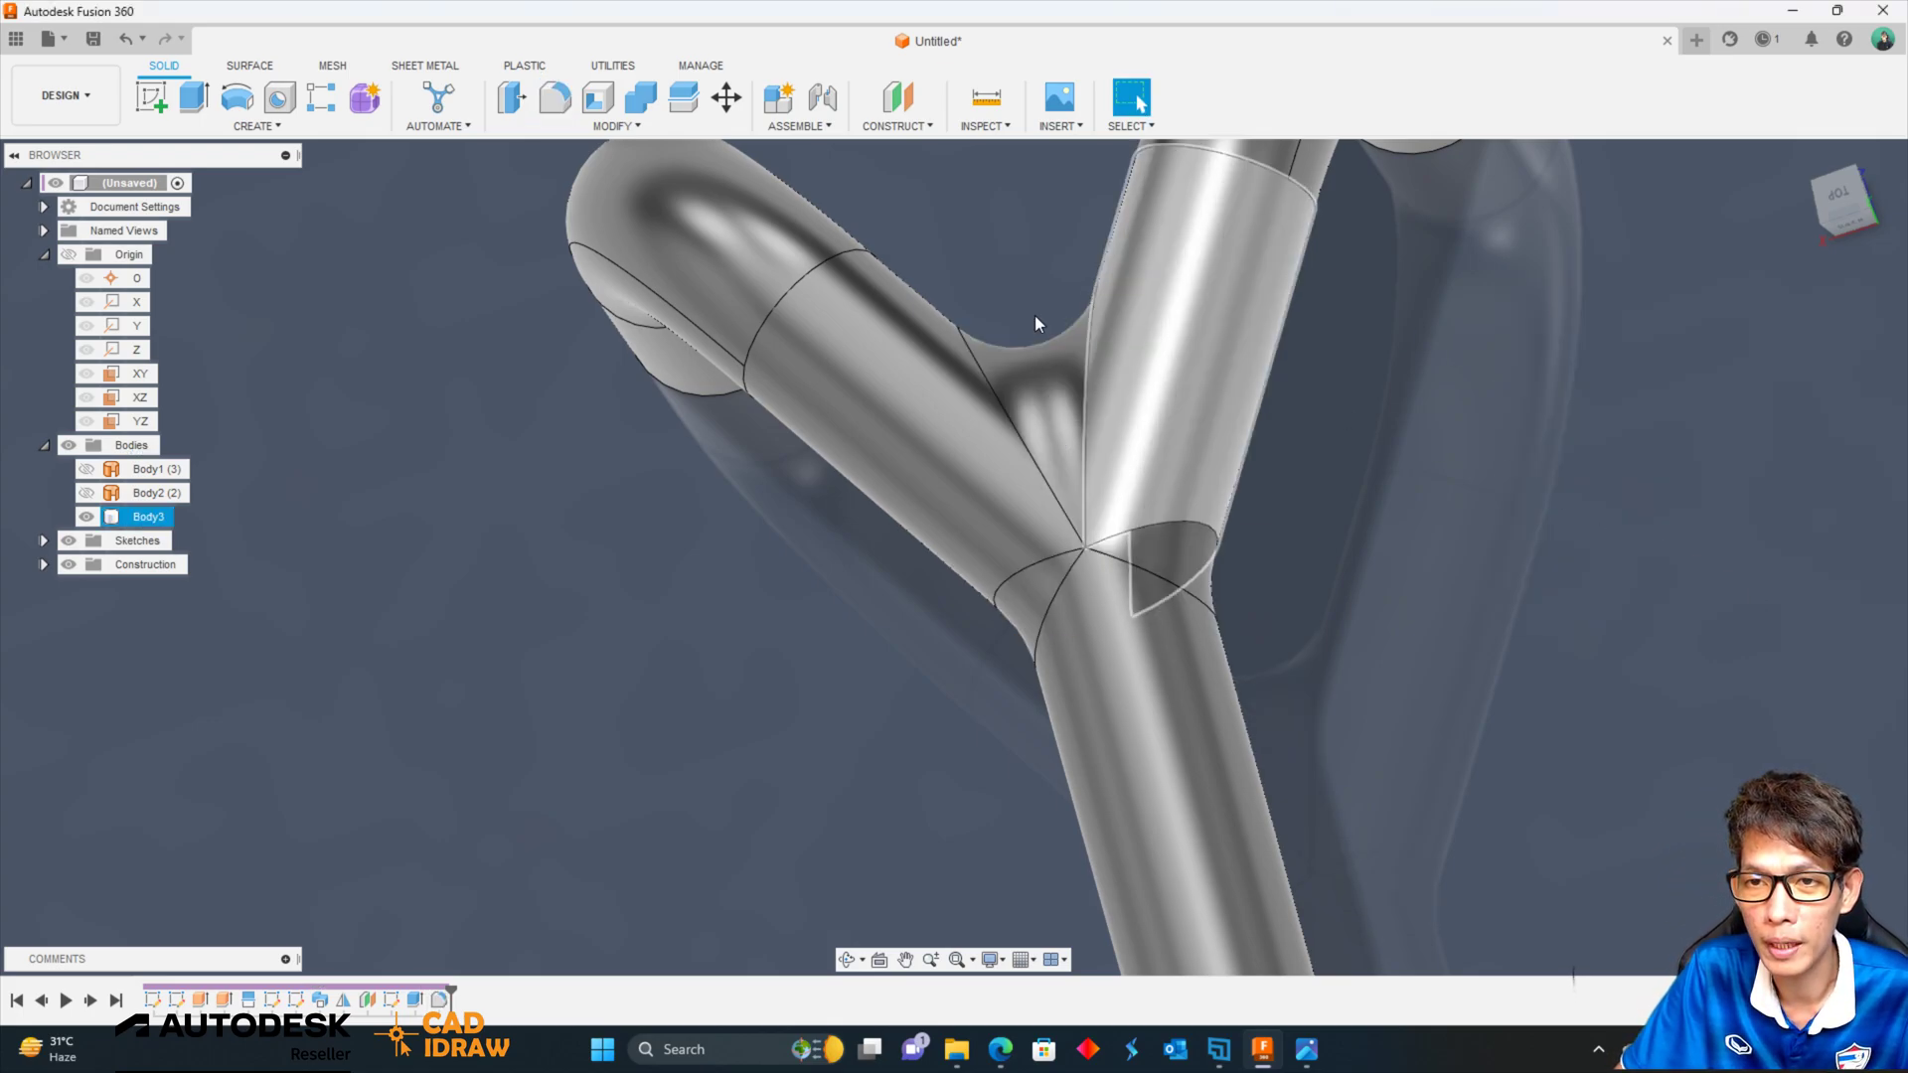
{"action": "mouse_move", "coordinate": [1035, 314]}
{"action": "middle_mouse_down", "text": "shift"}
{"action": "mouse_move", "coordinate": [1602, 486]}
{"action": "mouse_move", "coordinate": [1559, 473]}
{"action": "middle_mouse_up", "text": "shift"}
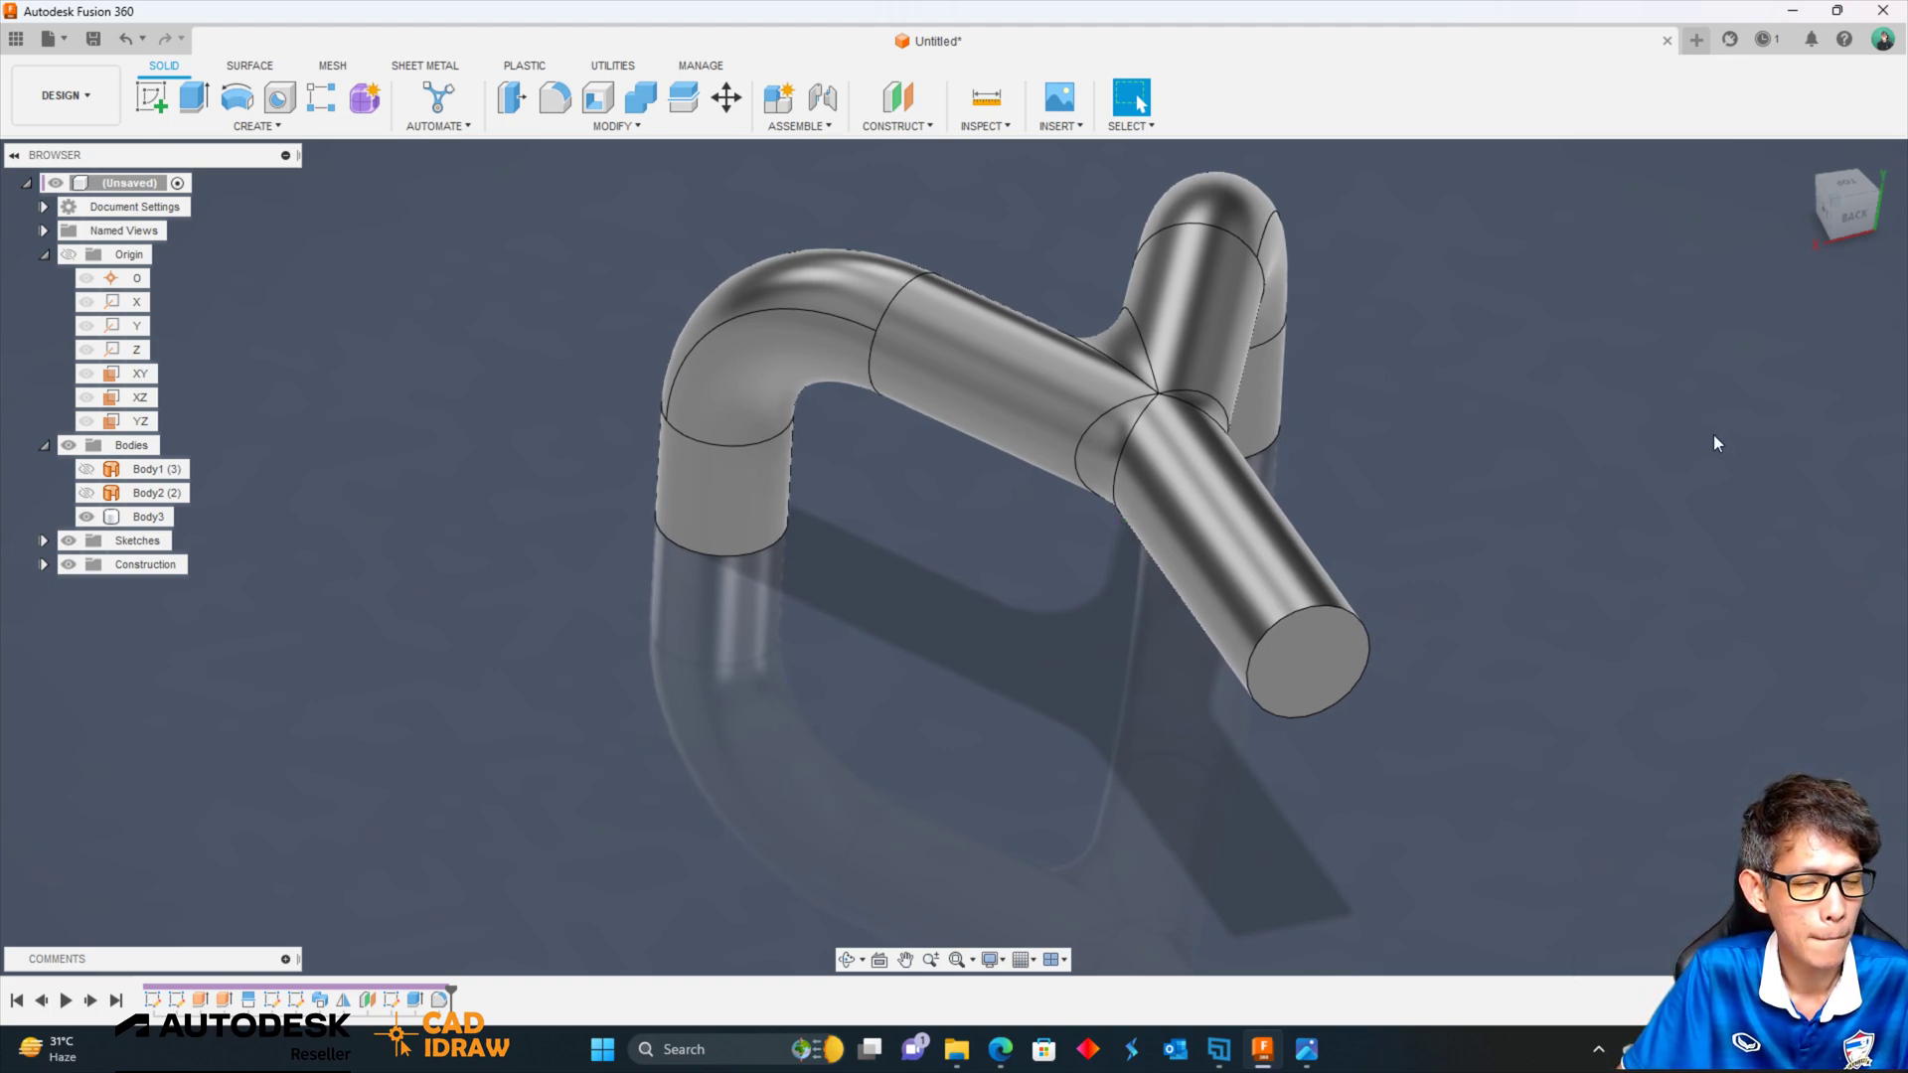
Start a Shell and select the branch end face and both lower leg end faces to open.
{"action": "left_click", "coordinate": [594, 108]}
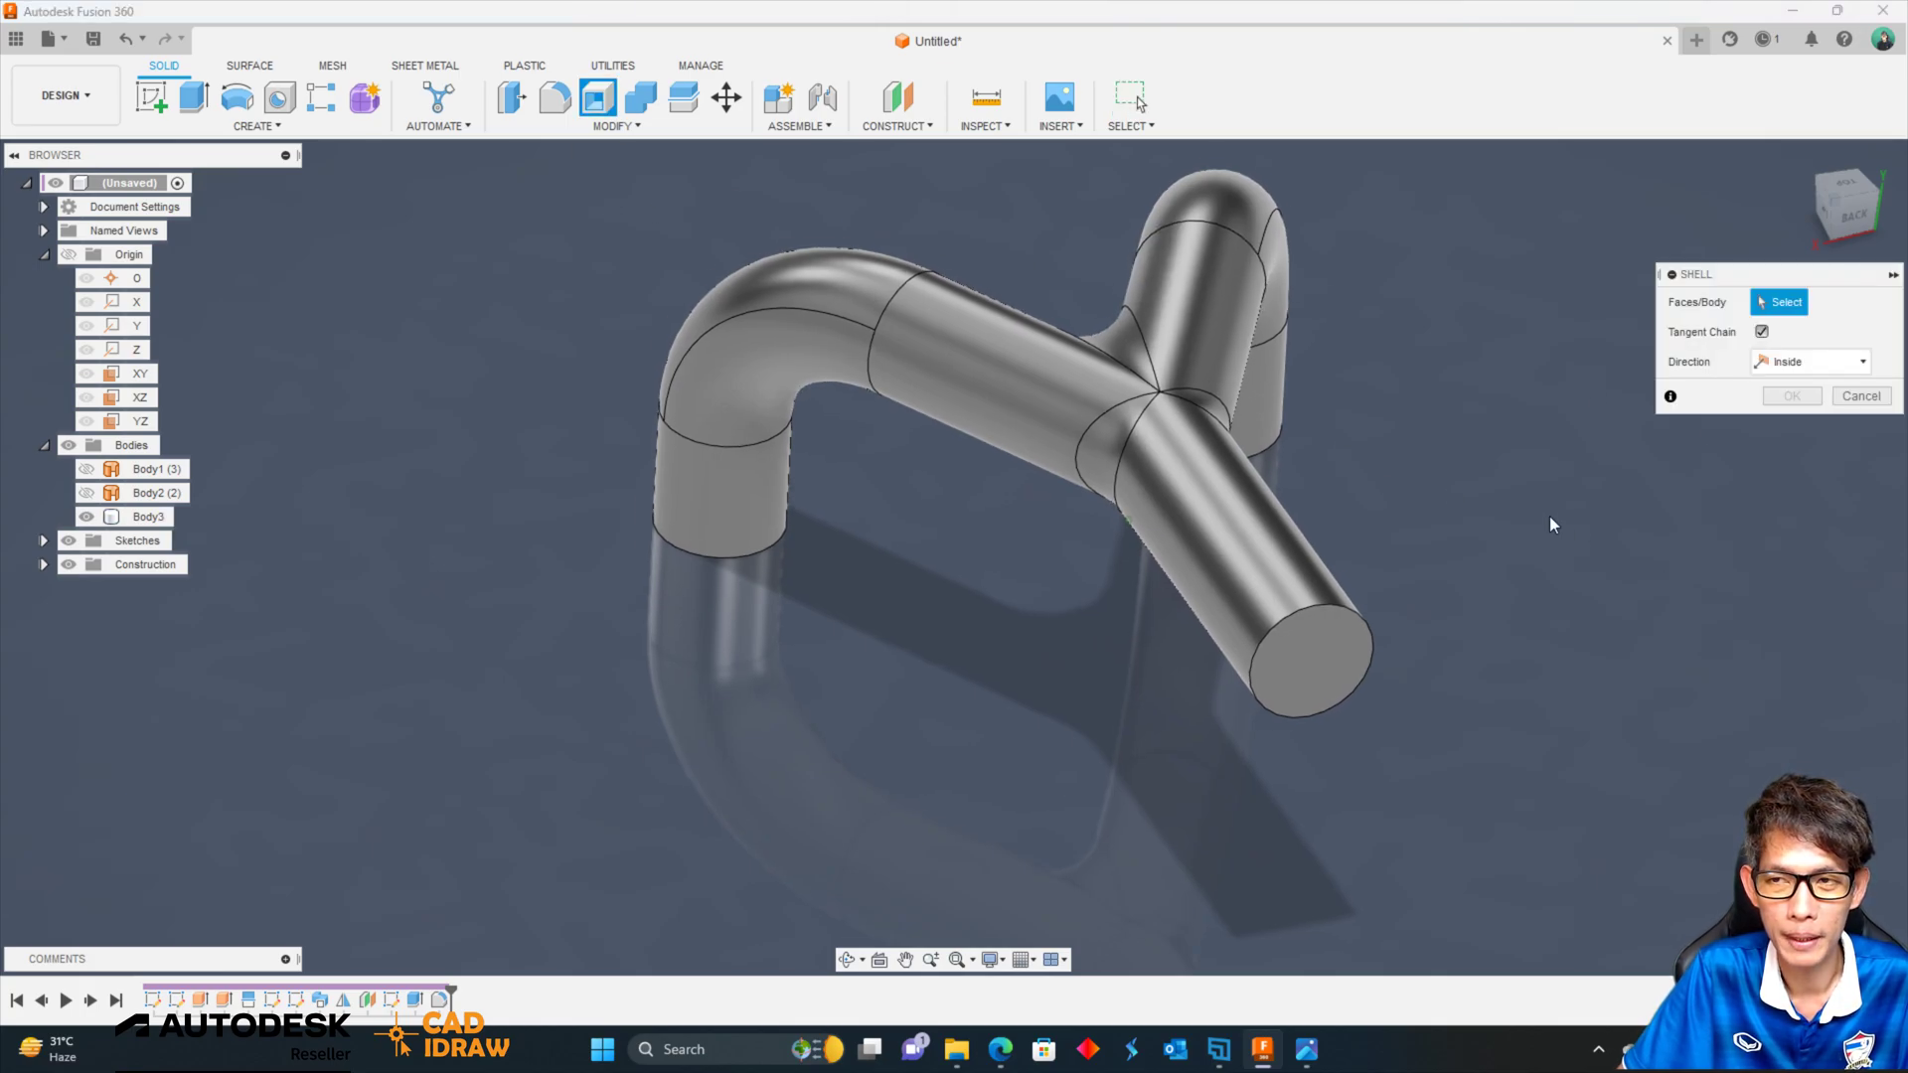
{"action": "scroll", "coordinate": [1550, 523], "scroll_direction": "up", "scroll_amount": 1}
{"action": "scroll", "coordinate": [1550, 523], "scroll_direction": "up", "scroll_amount": 1}
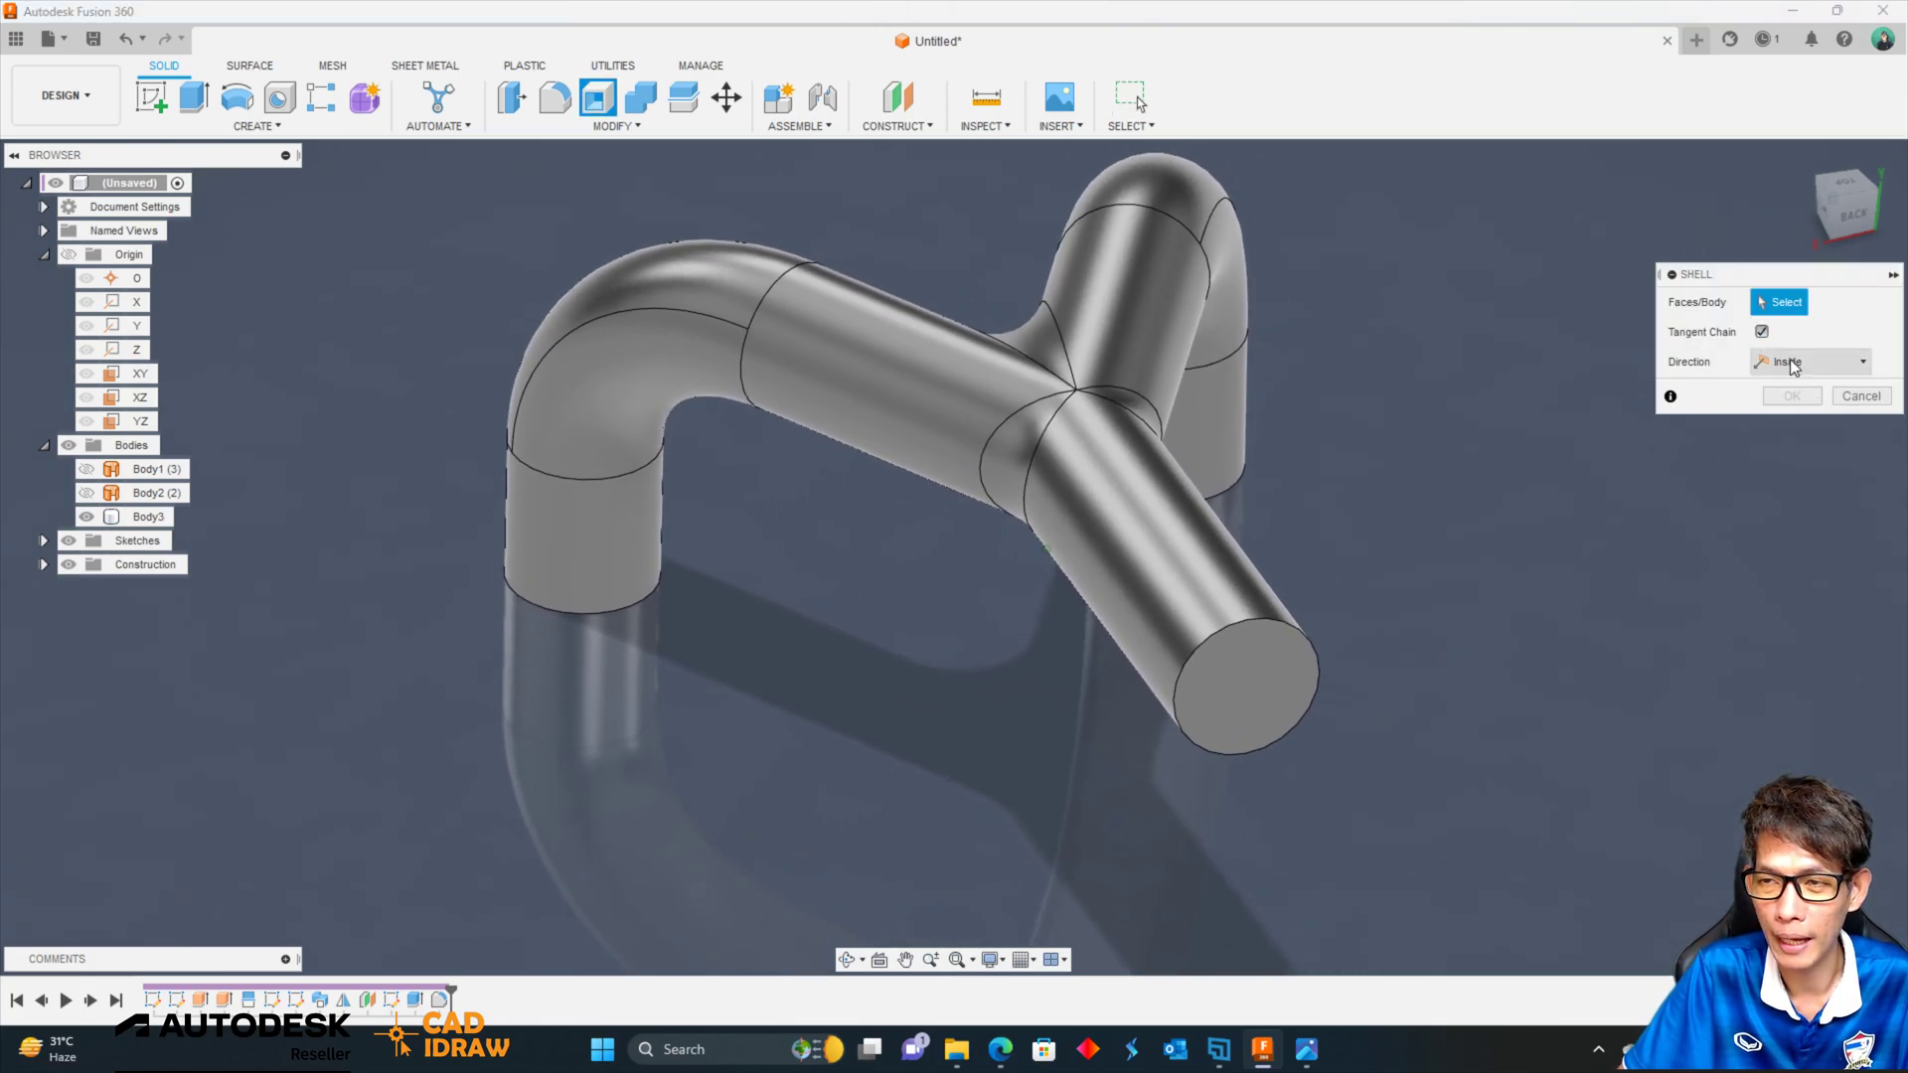
{"action": "left_click", "coordinate": [1284, 730]}
{"action": "mouse_move", "coordinate": [1284, 731]}
{"action": "middle_mouse_down", "text": "shift"}
{"action": "mouse_move", "coordinate": [952, 669]}
{"action": "mouse_move", "coordinate": [968, 840]}
{"action": "middle_mouse_up", "text": "shift"}
{"action": "left_click", "coordinate": [646, 686]}
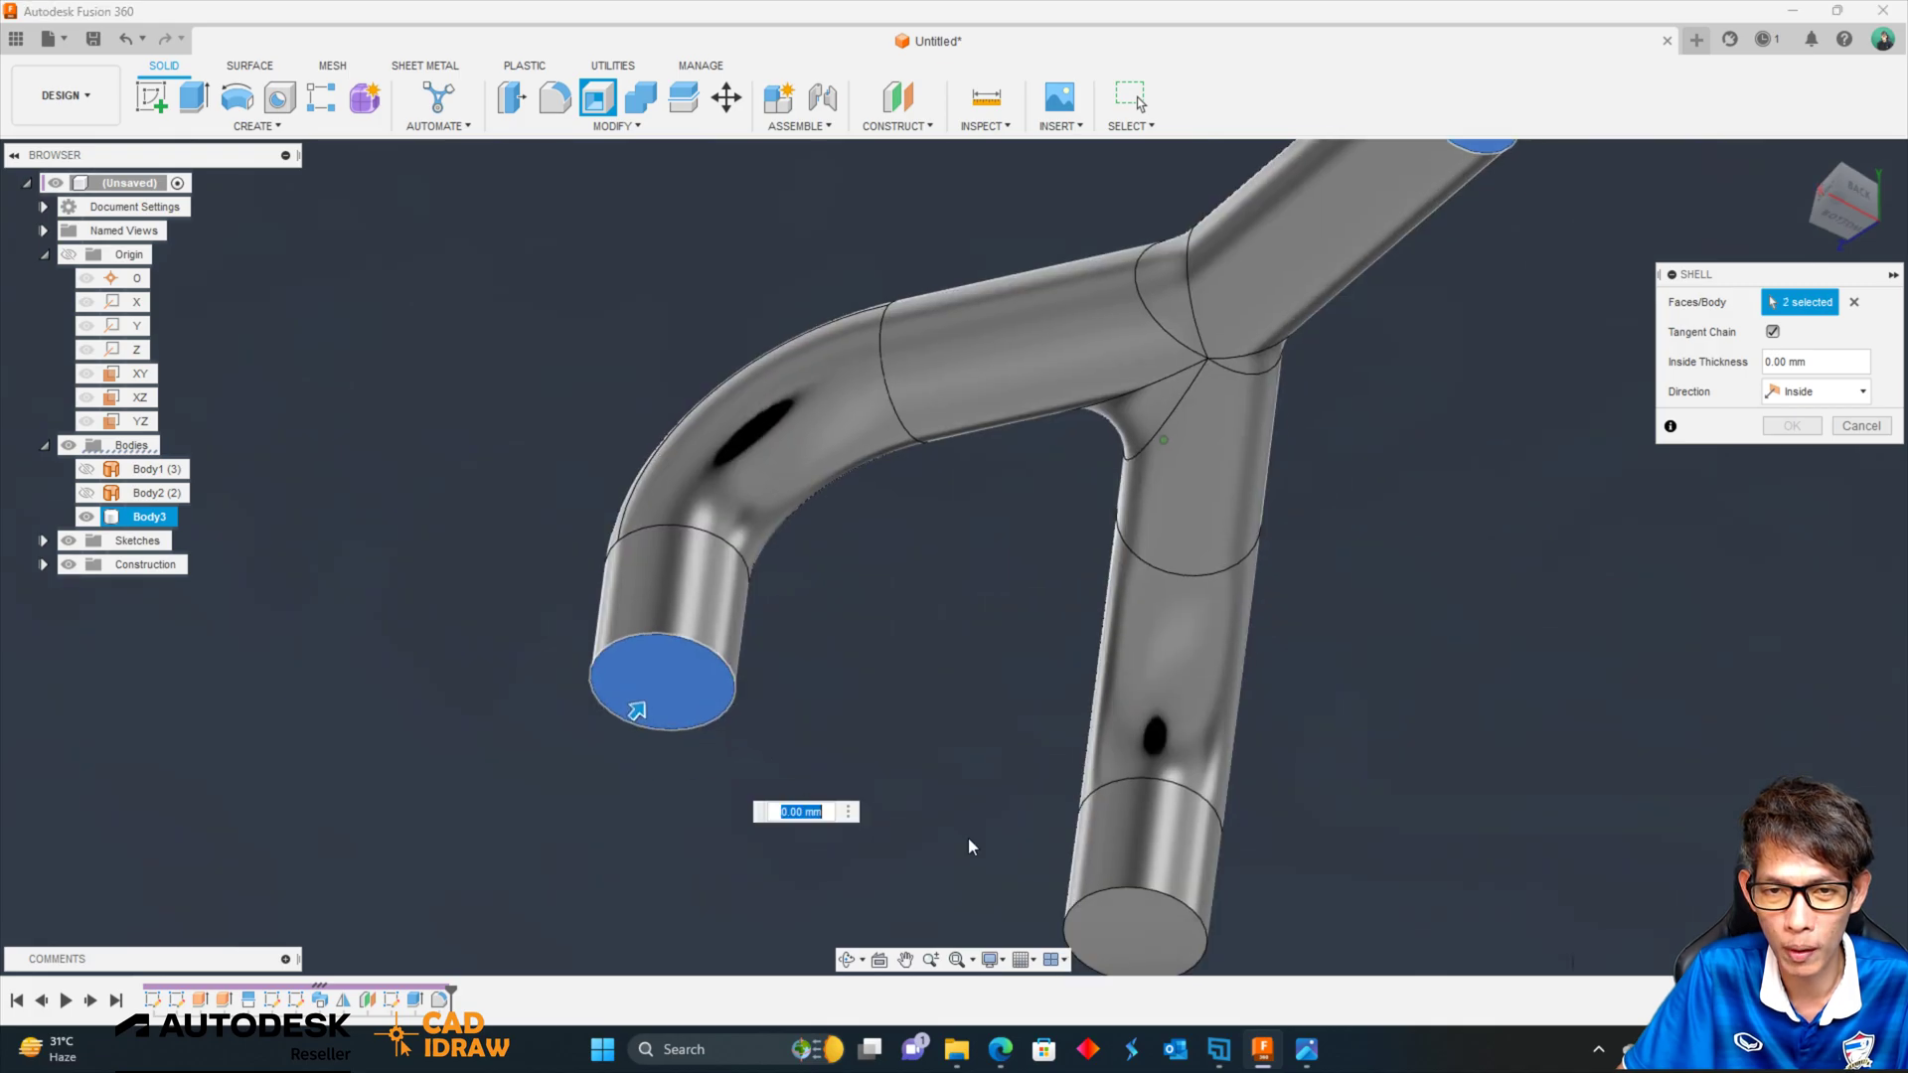
{"action": "left_click", "coordinate": [1141, 790]}
{"action": "mouse_move", "coordinate": [1141, 790]}
{"action": "middle_mouse_down", "text": "shift"}
{"action": "mouse_move", "coordinate": [1694, 509]}
{"action": "mouse_move", "coordinate": [1711, 427]}
{"action": "middle_mouse_up", "text": "shift"}
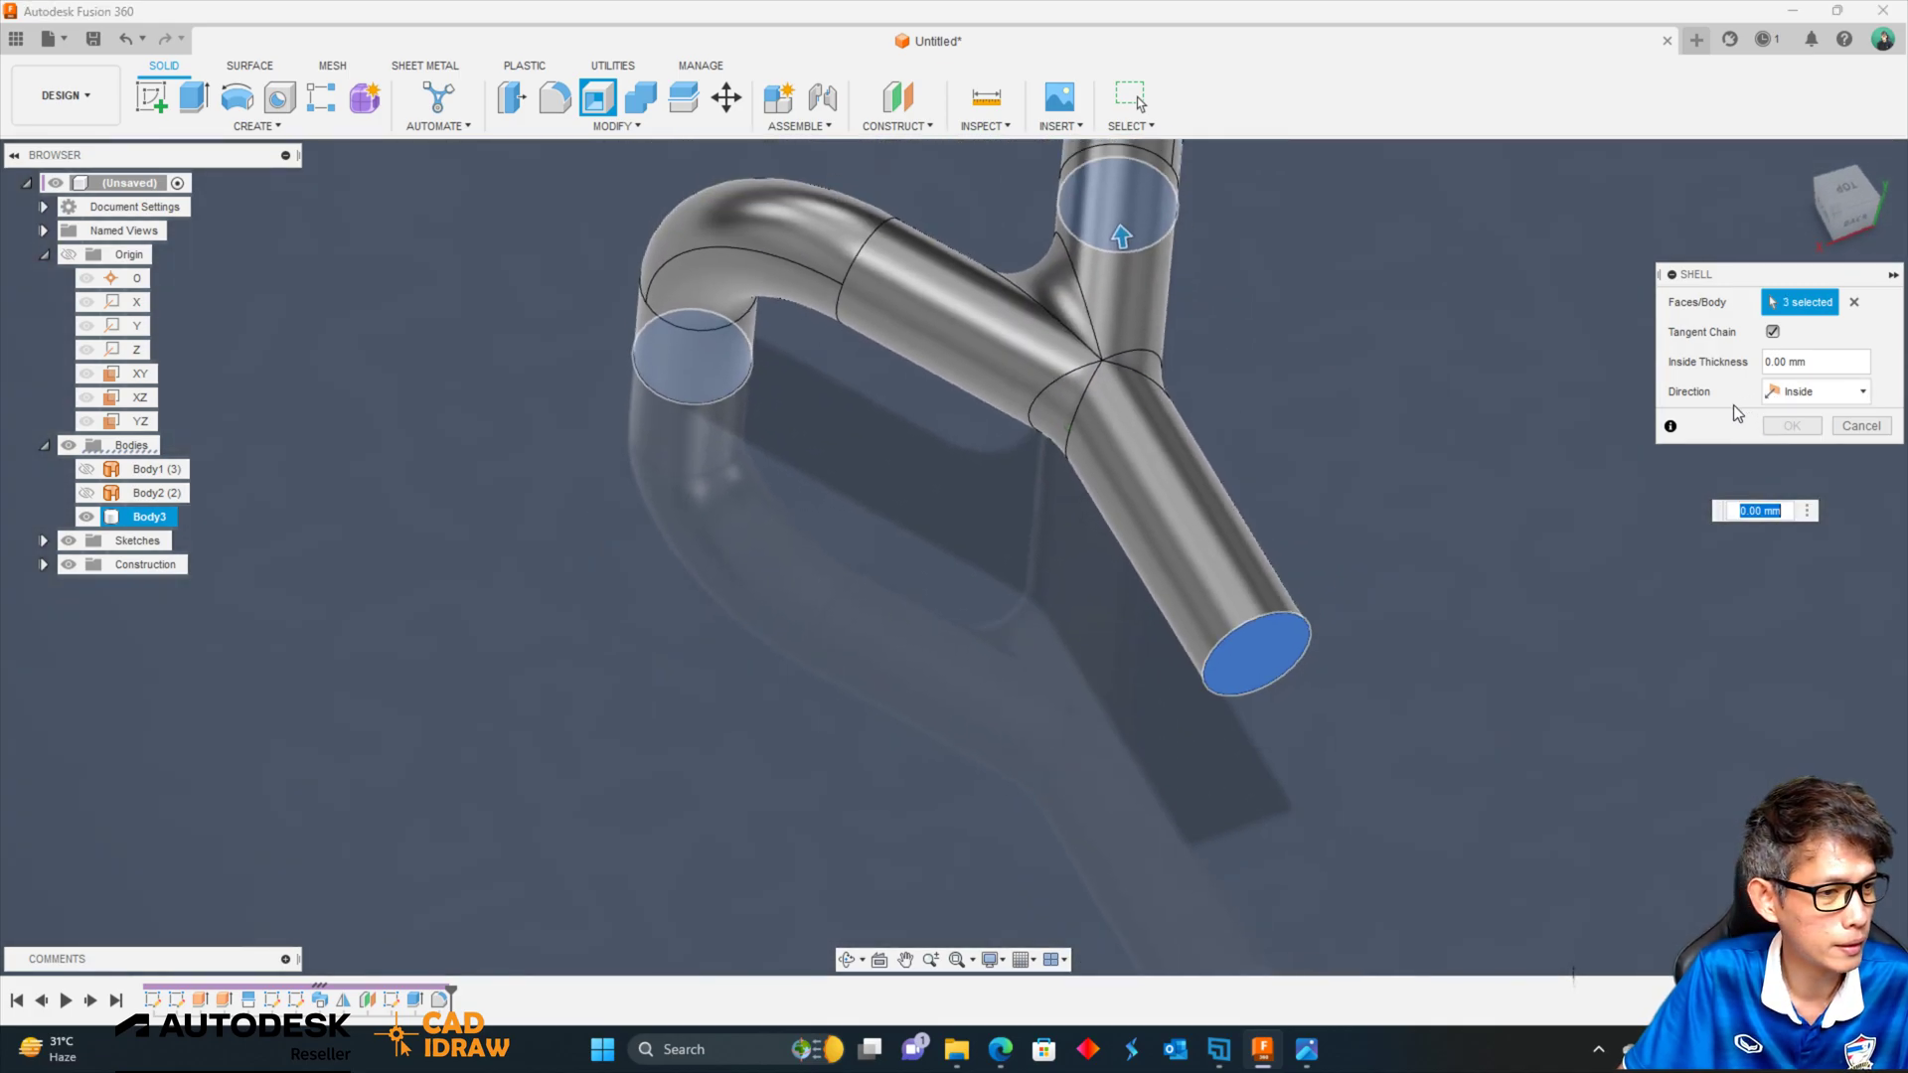
Apply a 1.5 mm shell wall thickness and orbit to inspect the hollow pipe.
{"action": "middle_click_drag", "start_coordinate": [1582, 430], "coordinate": [1689, 477], "text": "shift"}
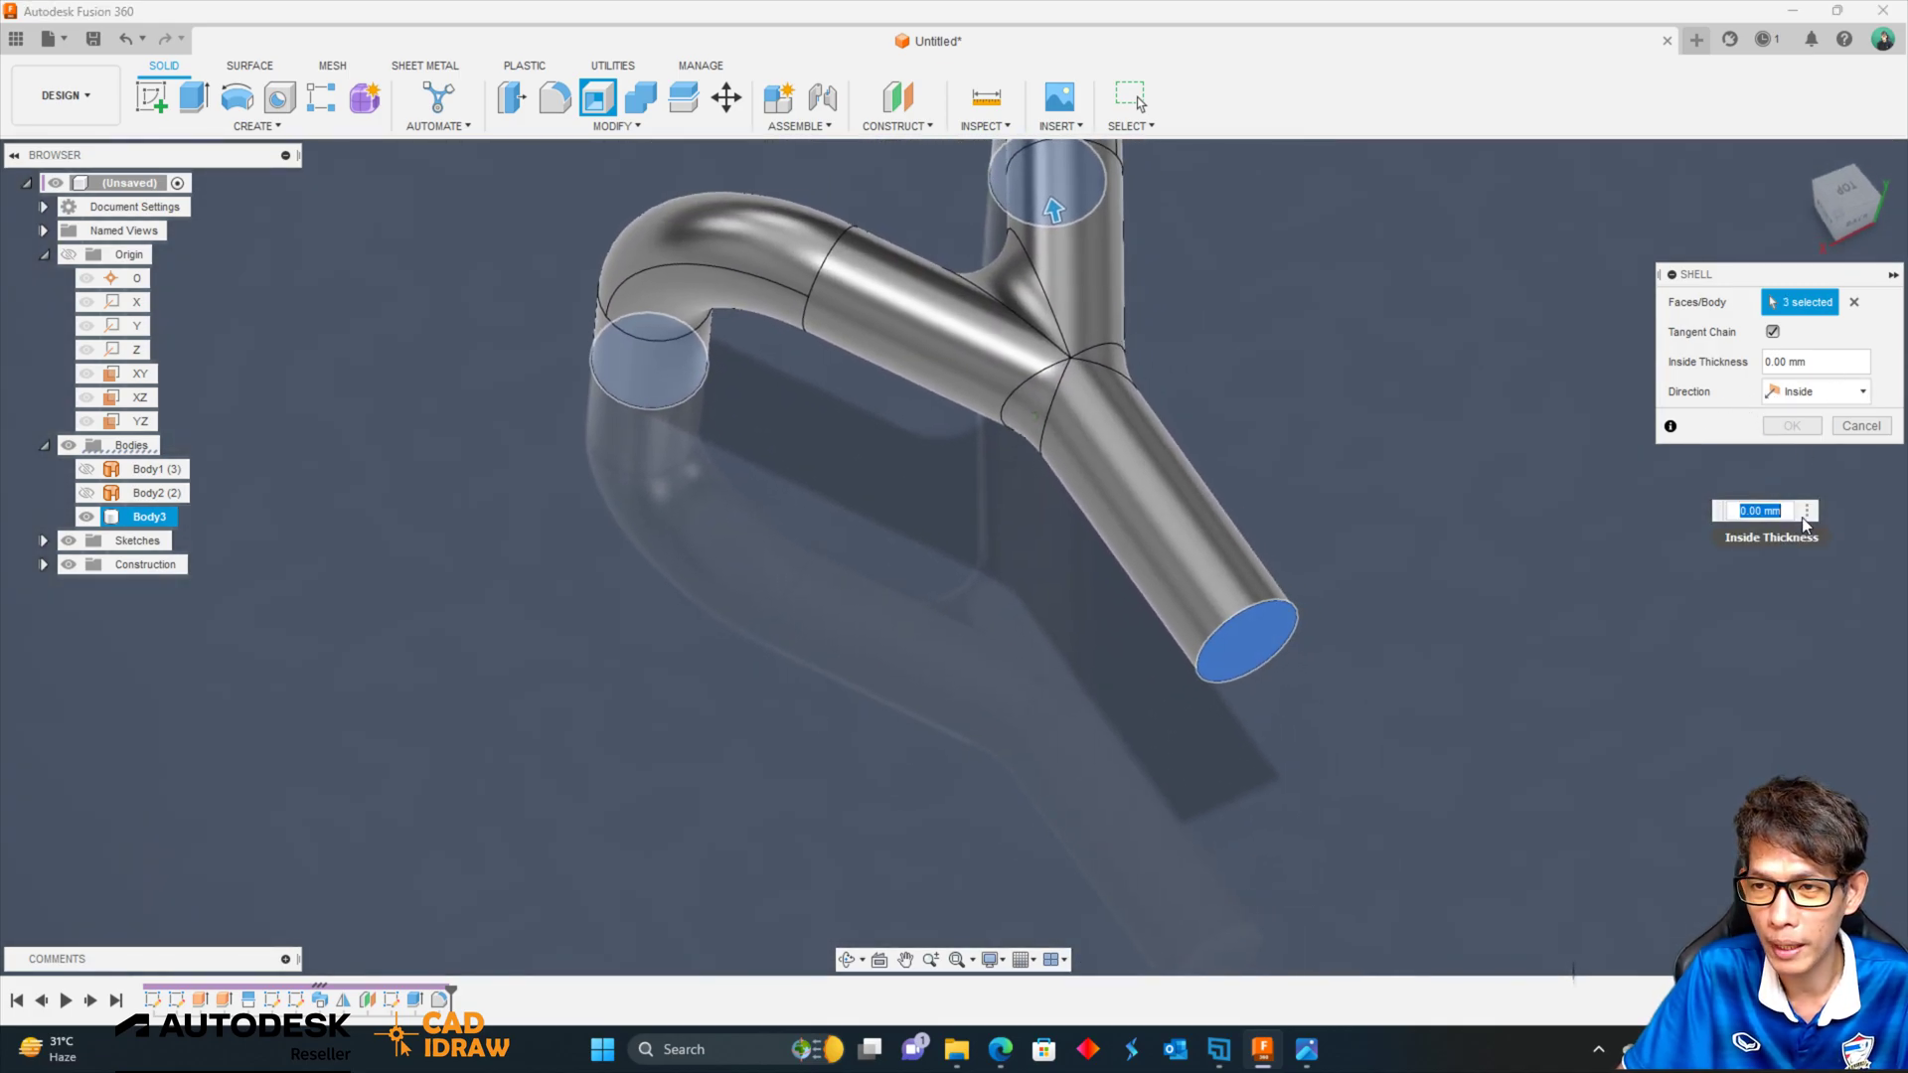
{"action": "type", "text": "1.5"}
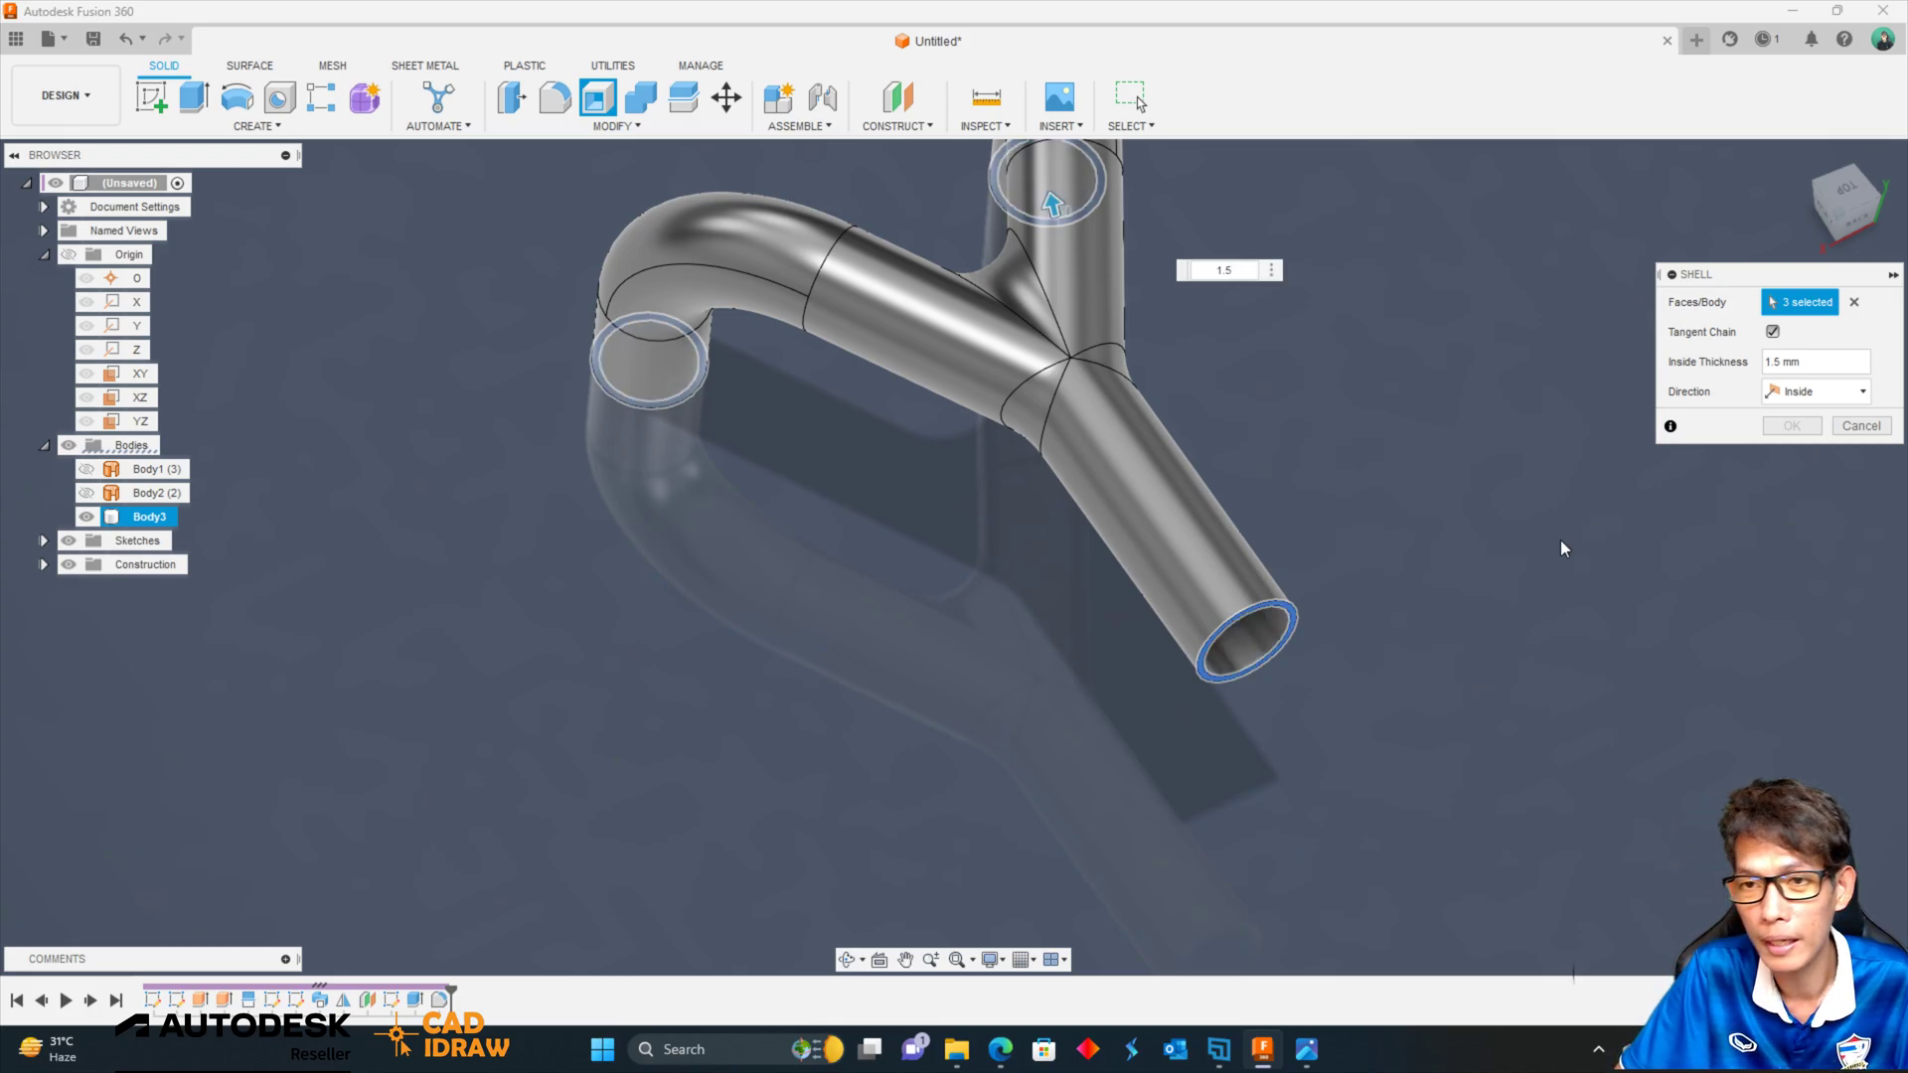
{"action": "middle_click_drag", "start_coordinate": [1461, 545], "coordinate": [1767, 470], "text": "shift"}
{"action": "left_click", "coordinate": [1793, 428]}
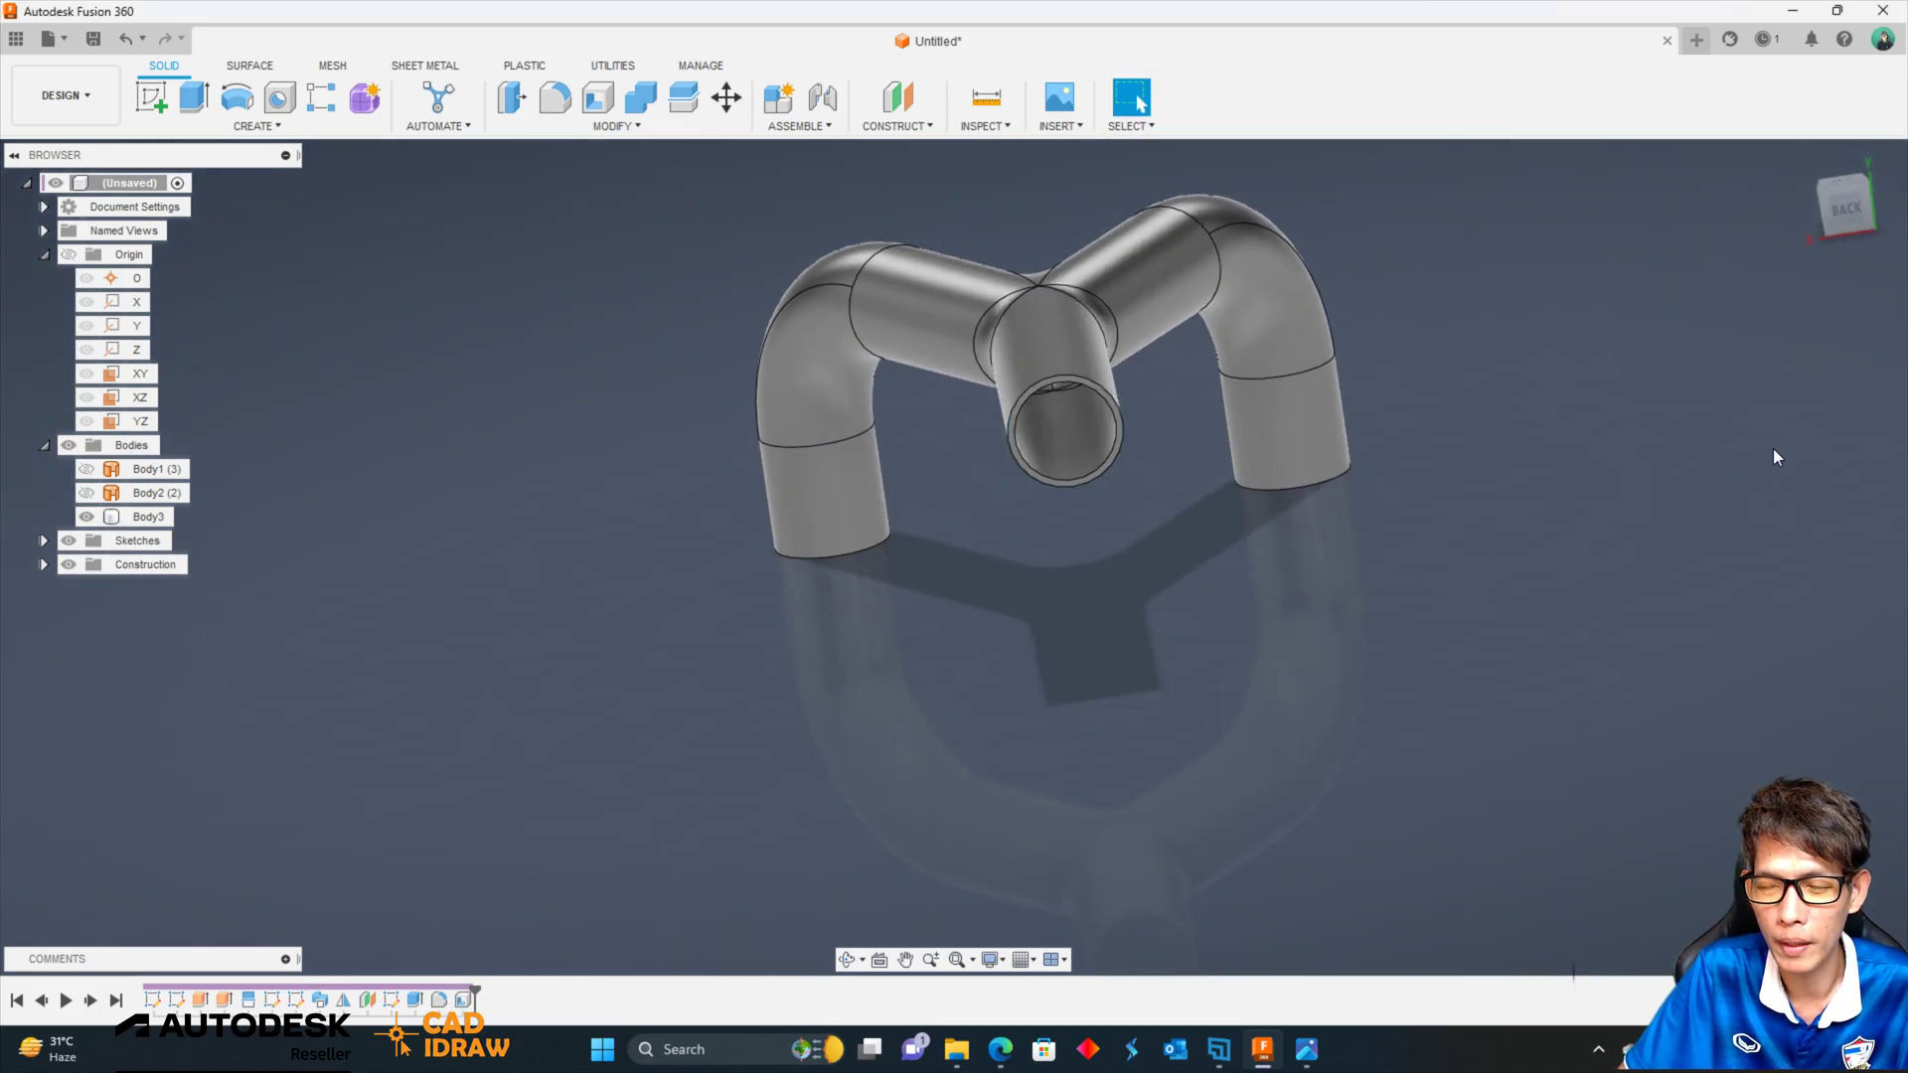
{"action": "middle_click_drag", "start_coordinate": [1523, 433], "coordinate": [1517, 442], "text": "shift"}
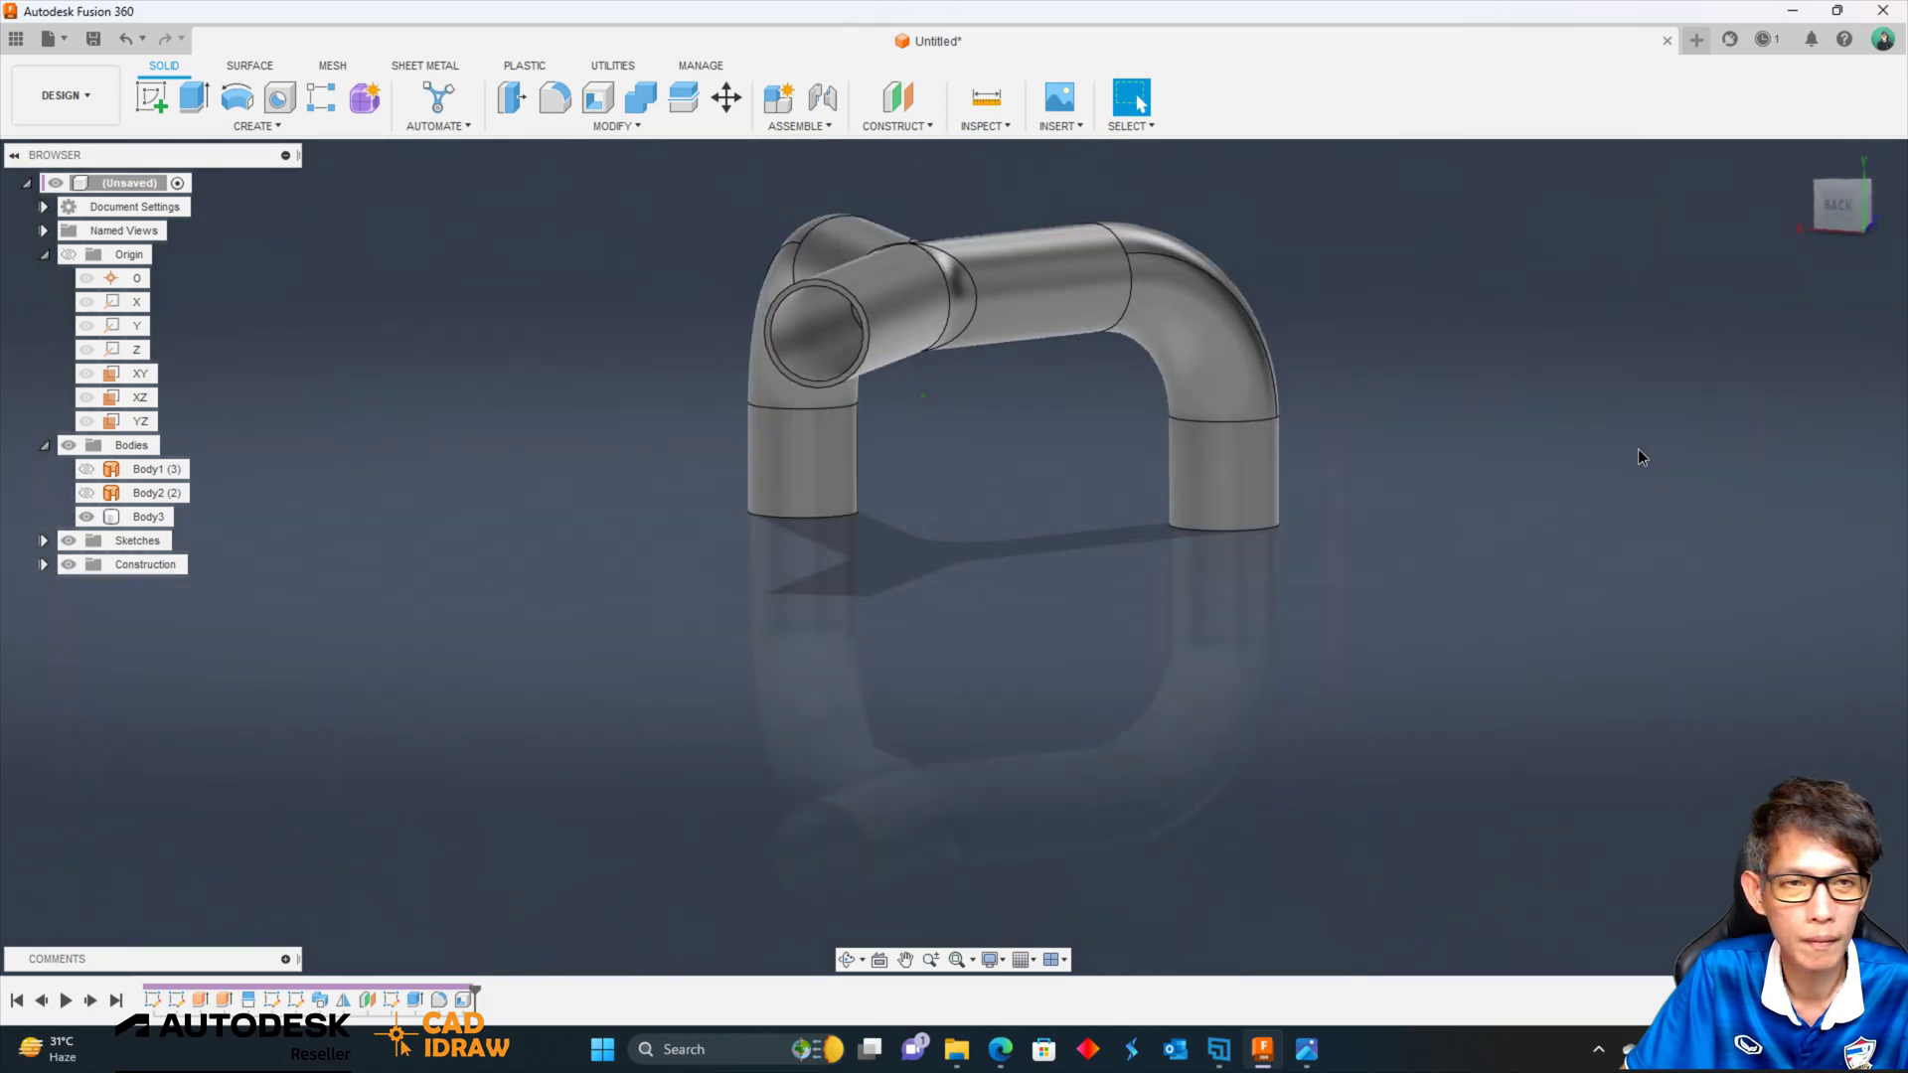
{"action": "mouse_move", "coordinate": [1638, 457]}
{"action": "middle_mouse_down", "text": "shift"}
{"action": "mouse_move", "coordinate": [663, 336]}
{"action": "mouse_move", "coordinate": [1260, 323]}
{"action": "mouse_move", "coordinate": [851, 311]}
{"action": "mouse_move", "coordinate": [415, 241]}
{"action": "middle_mouse_up", "text": "shift"}
Start a sketch on the XZ plane, pick the circle tool, then finish it without drawing.
{"action": "key", "text": "s"}
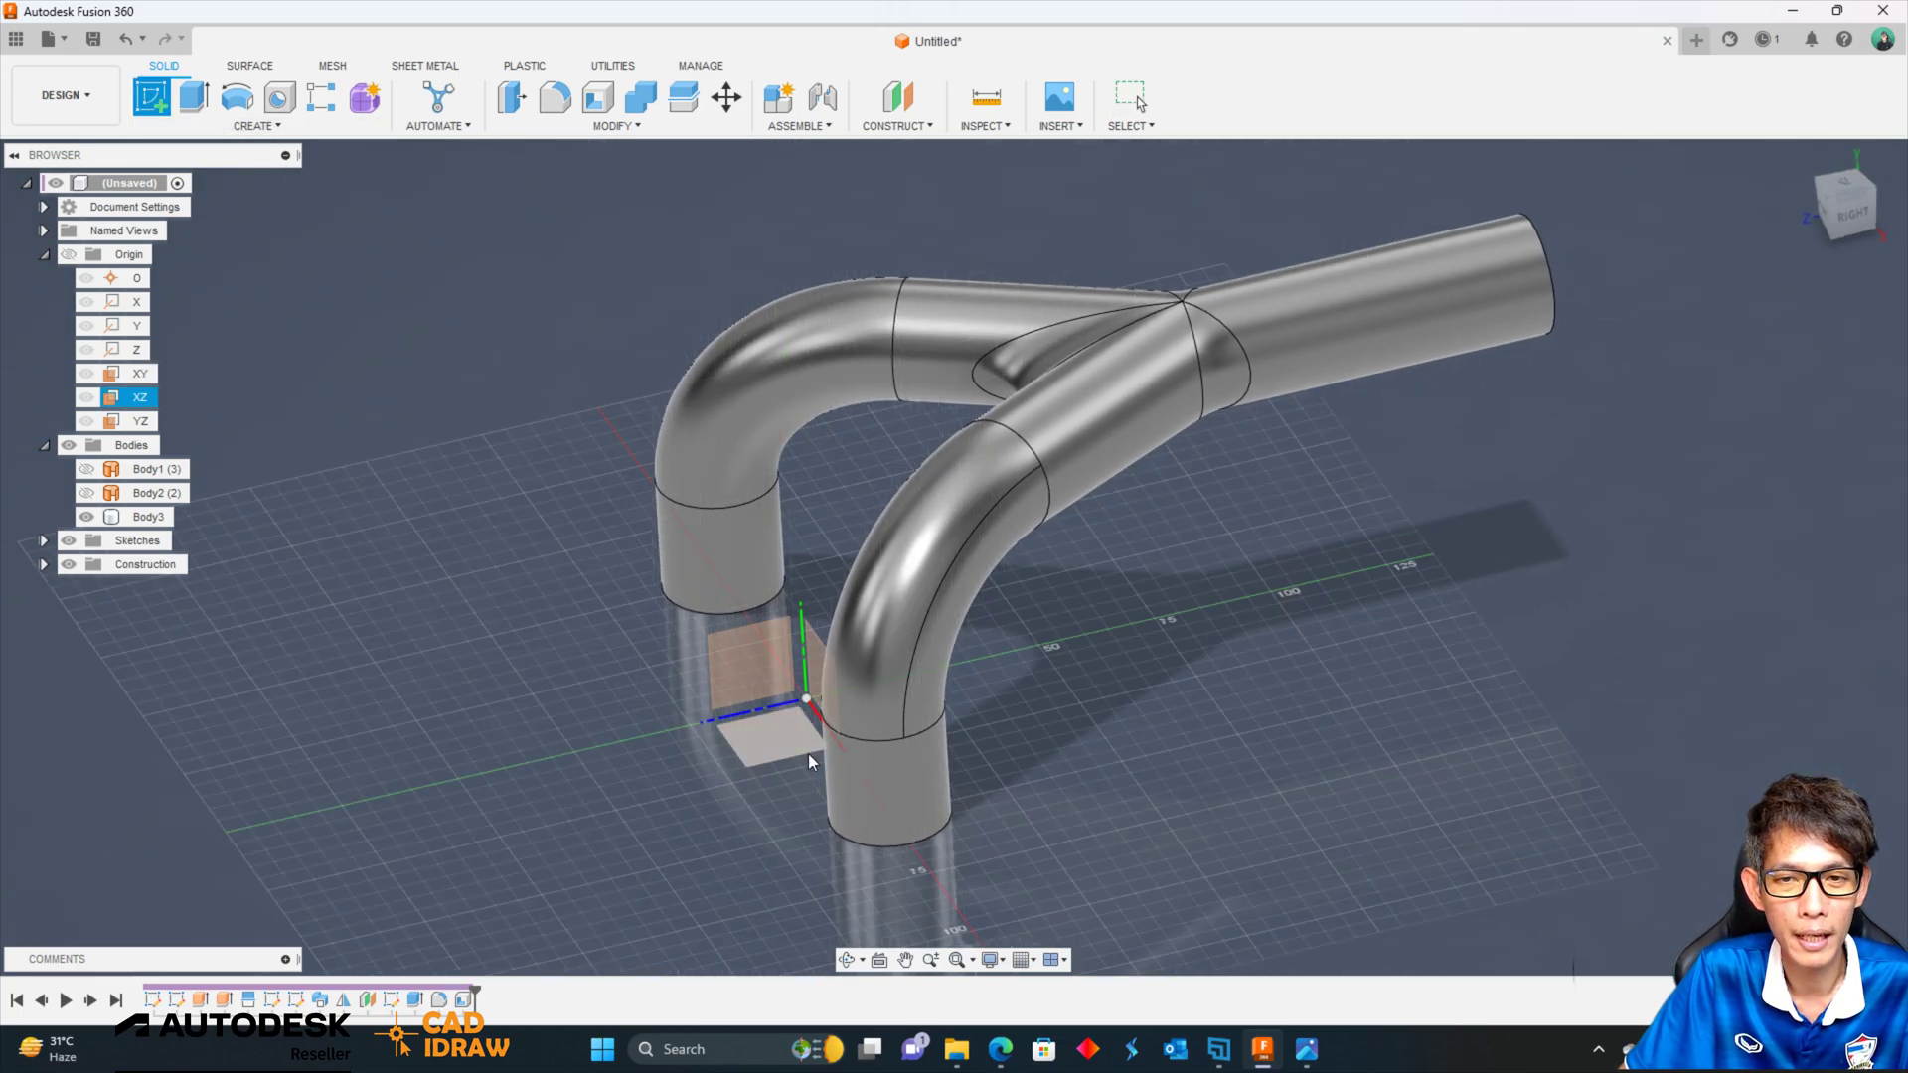
{"action": "left_click", "coordinate": [788, 751]}
{"action": "scroll", "coordinate": [790, 565], "scroll_direction": "up", "scroll_amount": 5}
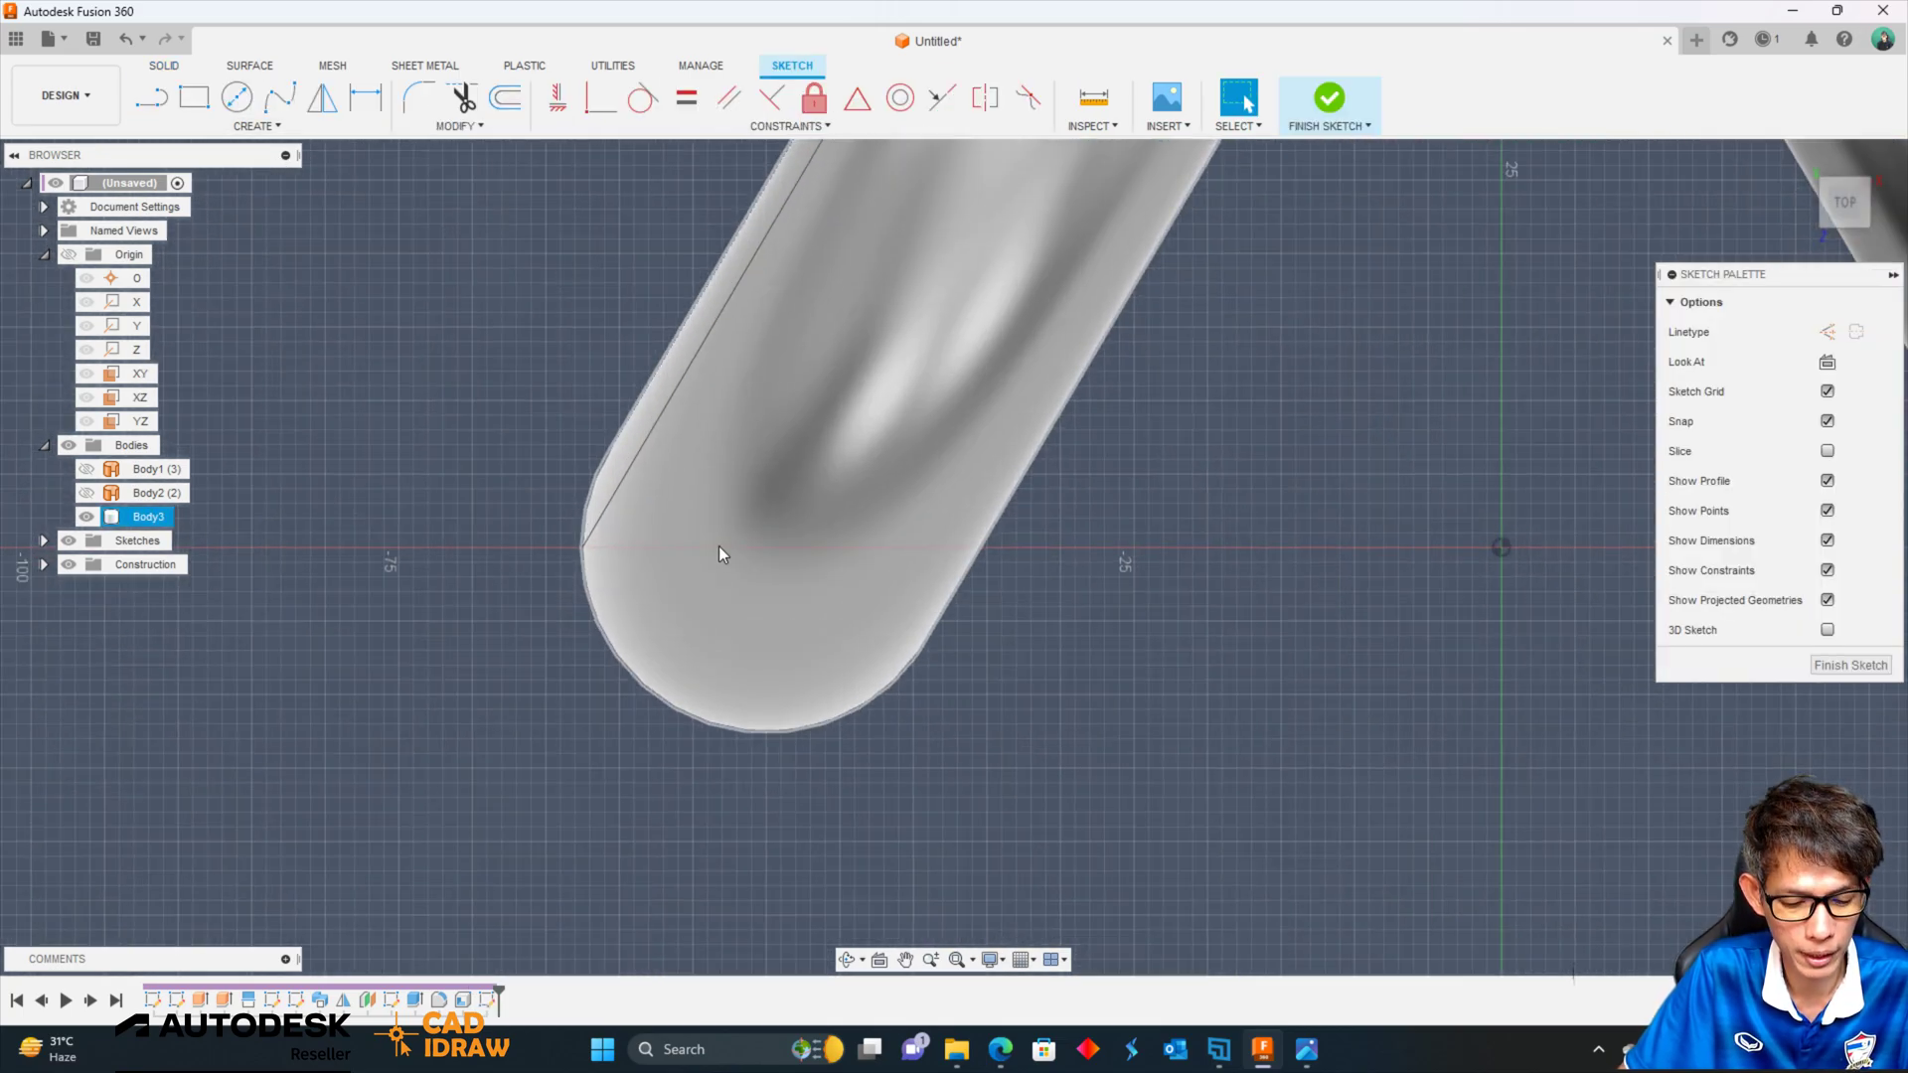
{"action": "scroll", "coordinate": [788, 563], "scroll_direction": "down", "scroll_amount": 1}
{"action": "left_click", "coordinate": [247, 98]}
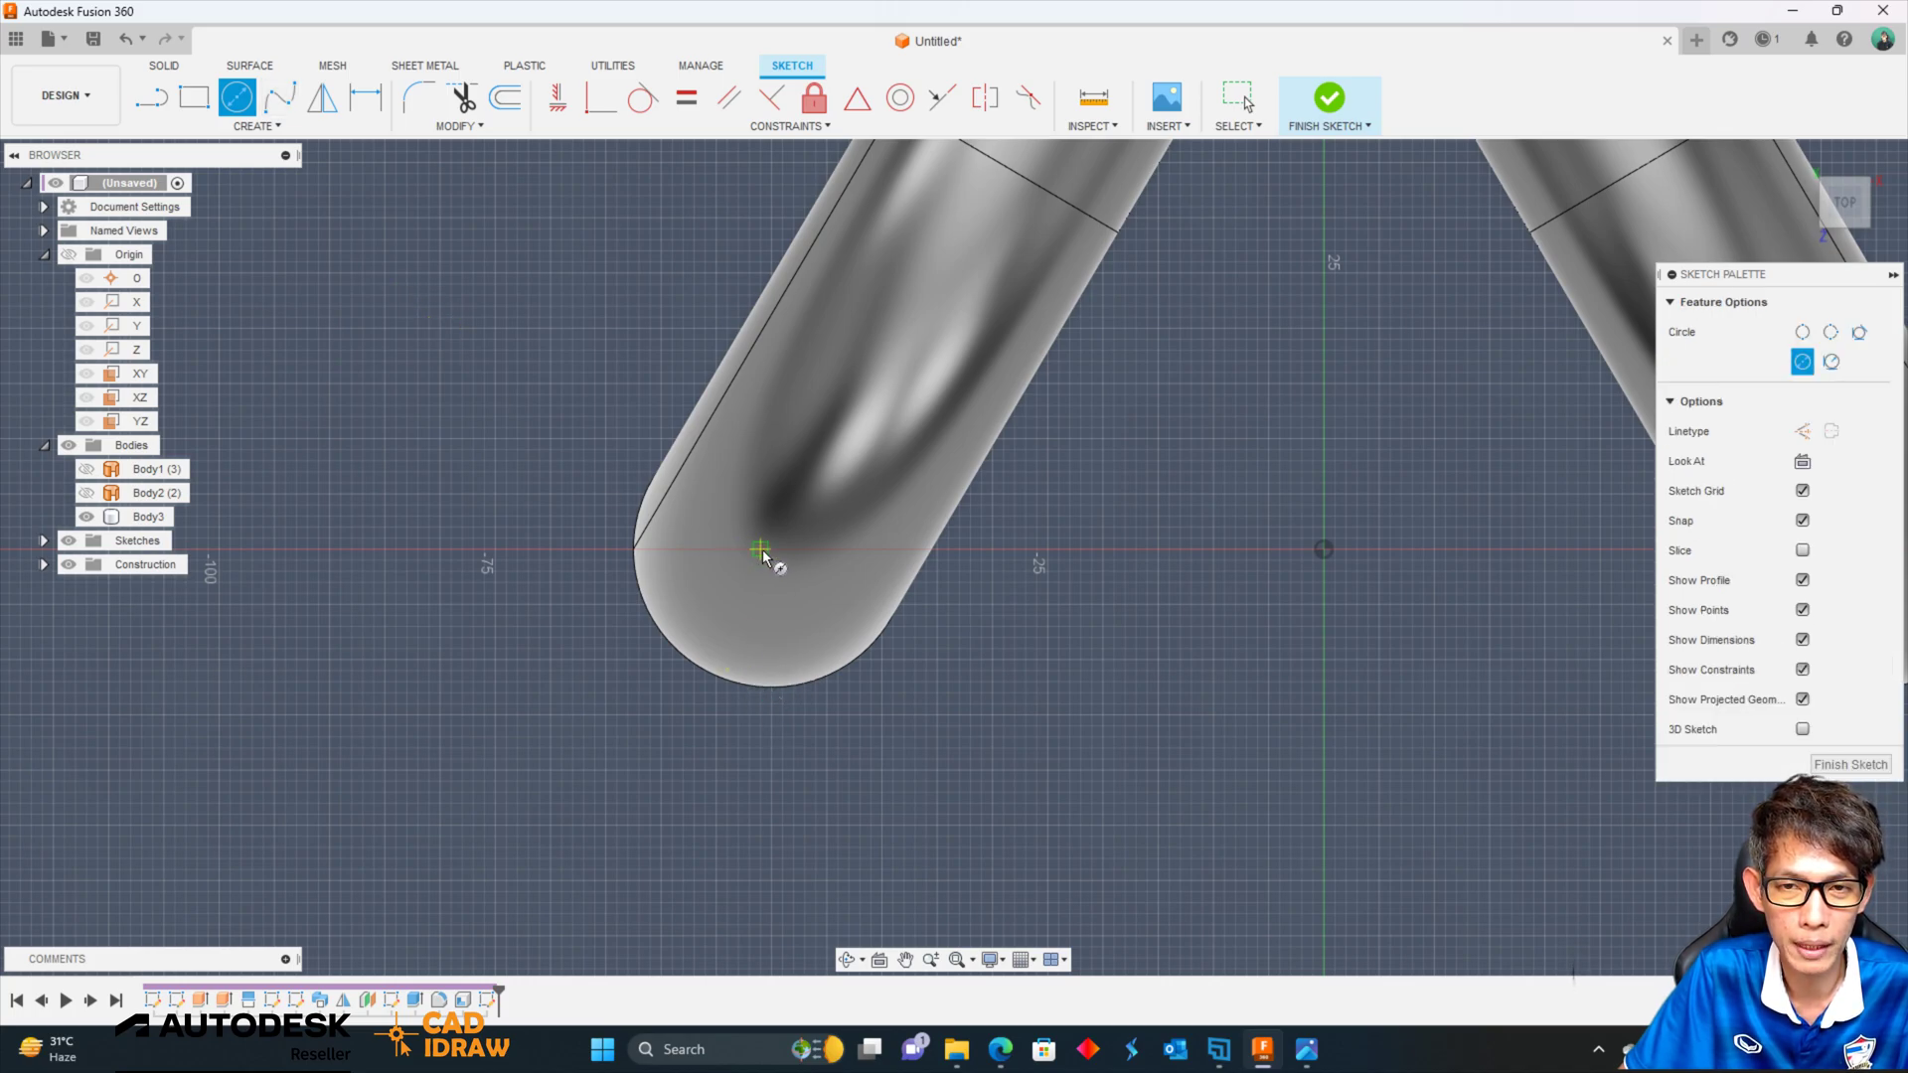
{"action": "scroll", "coordinate": [770, 555], "scroll_direction": "down", "scroll_amount": 2}
{"action": "scroll", "coordinate": [1090, 609], "scroll_direction": "up", "scroll_amount": 1}
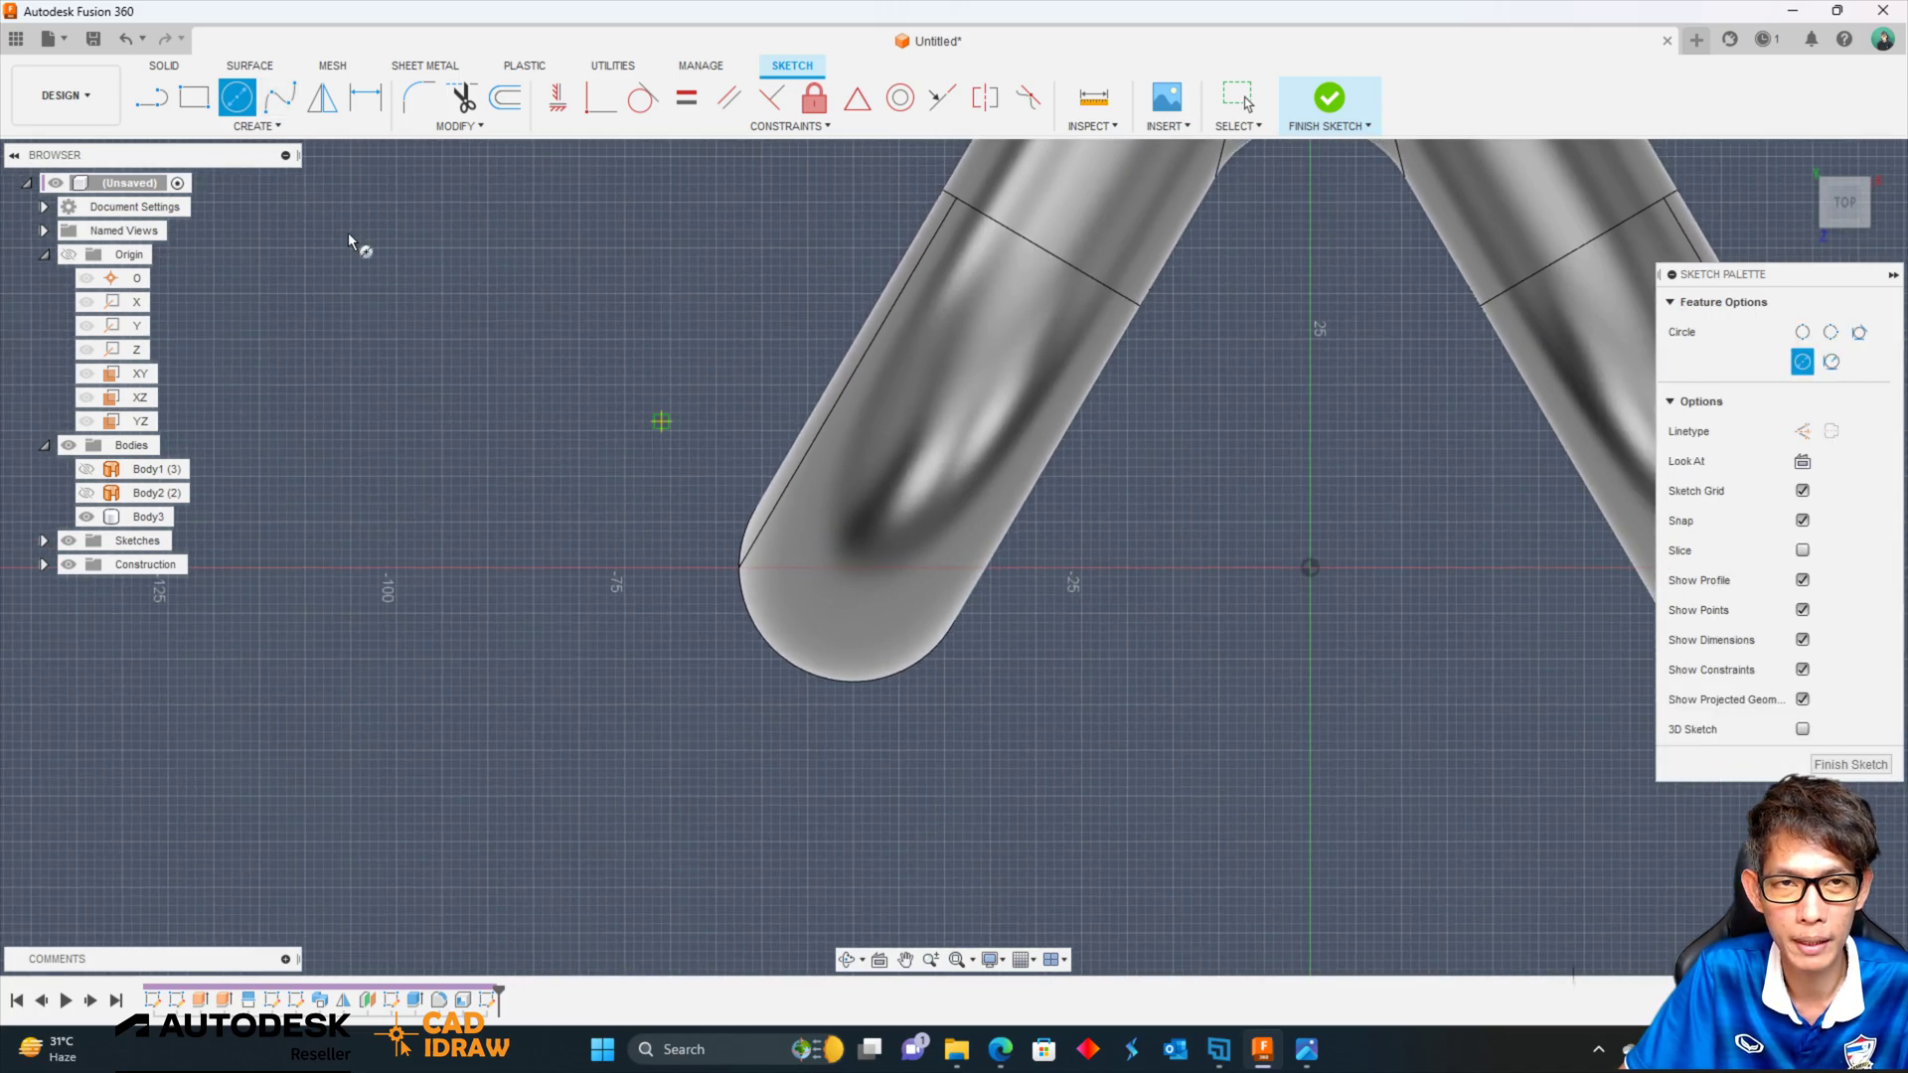
{"action": "key", "text": "Escape"}
{"action": "left_click", "coordinate": [1330, 104]}
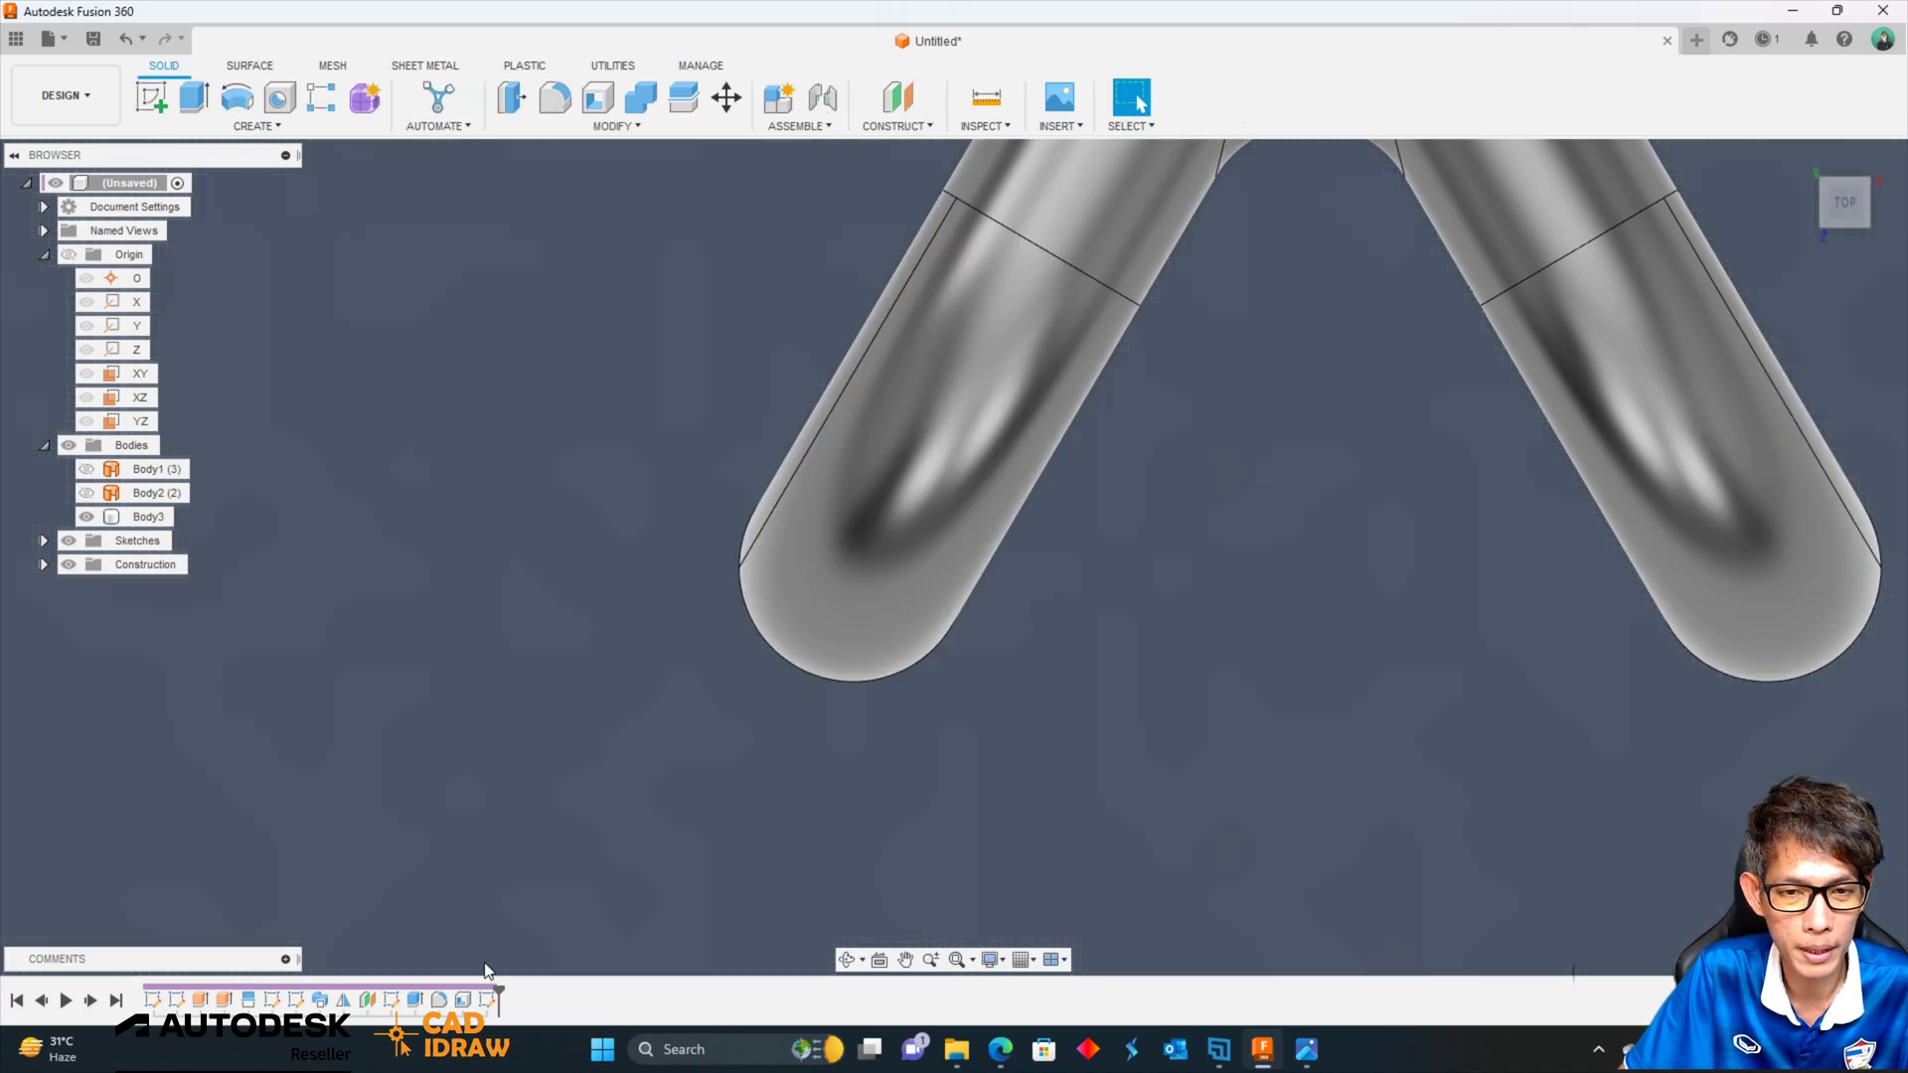
Delete the unneeded sketch from the timeline and orbit to view the pipe's underside.
{"action": "right_click", "coordinate": [489, 1000]}
{"action": "left_click", "coordinate": [533, 847]}
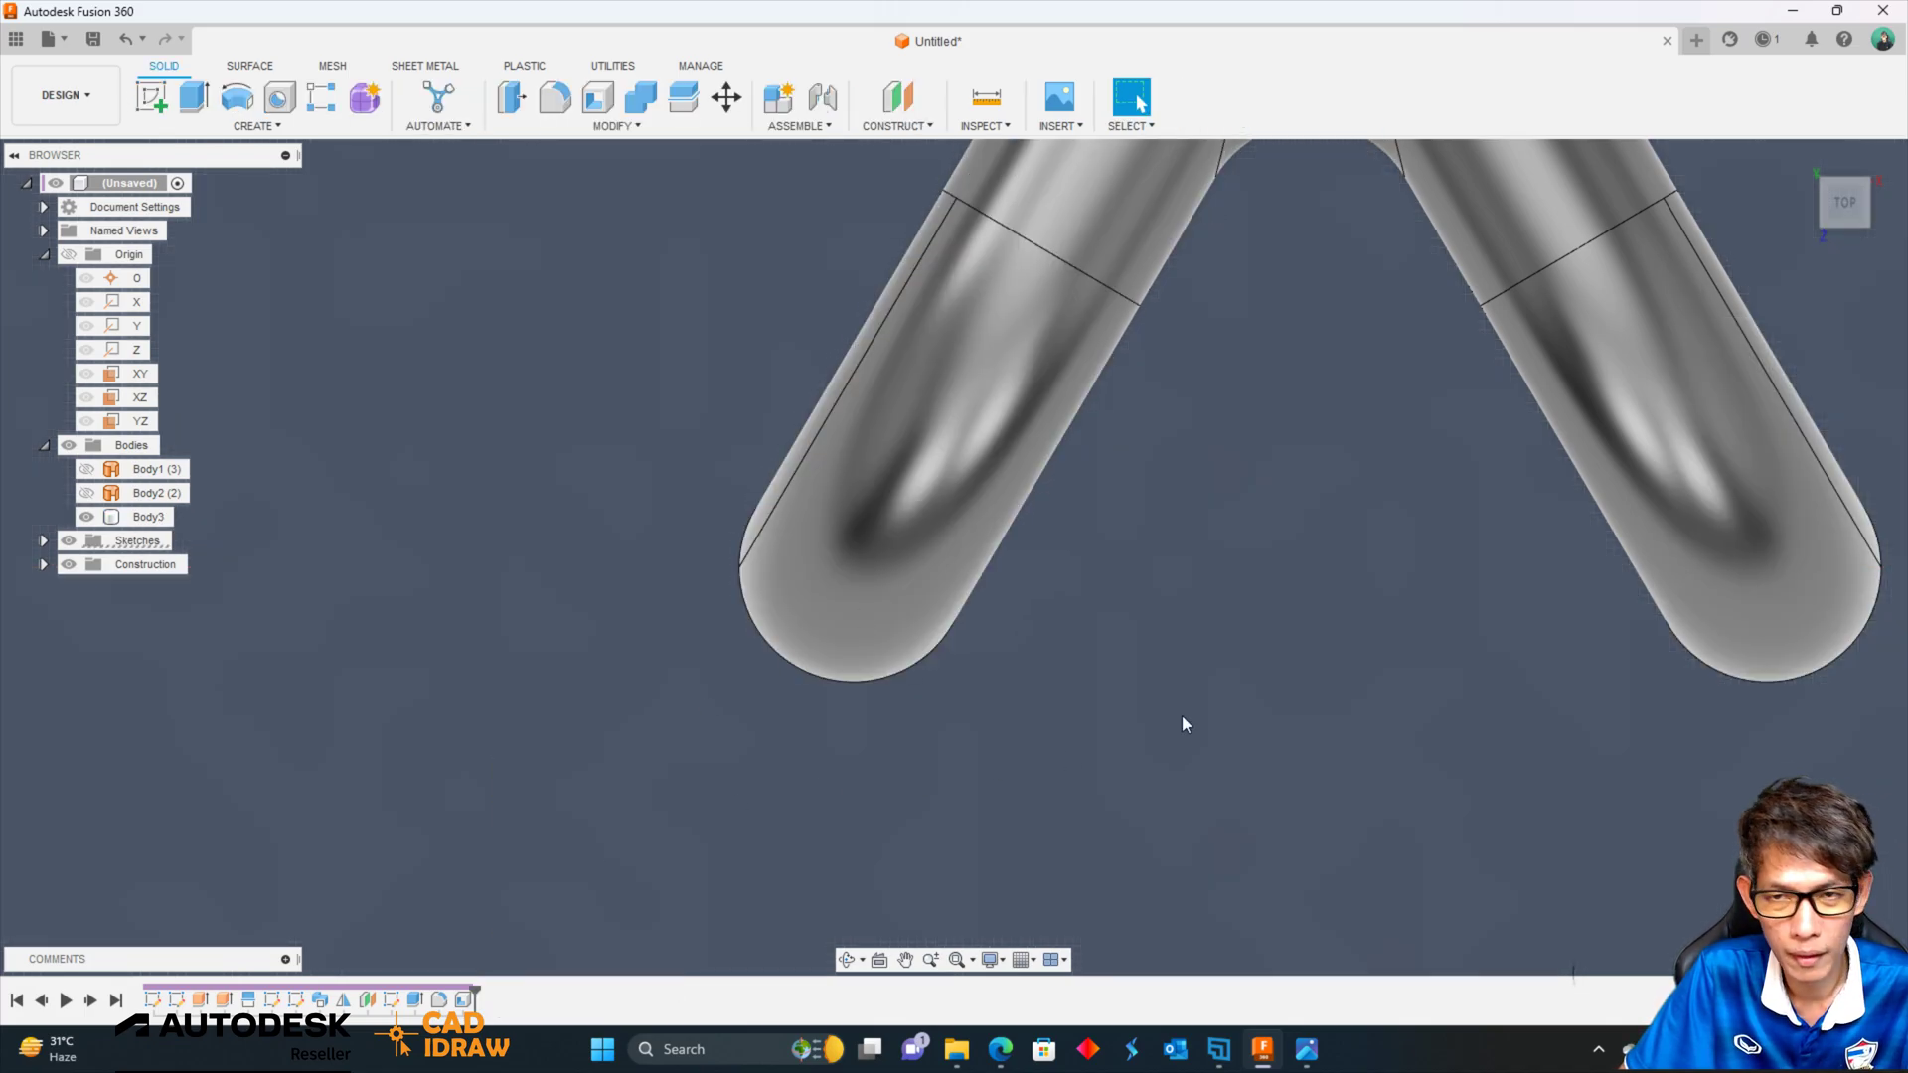
{"action": "scroll", "coordinate": [1183, 715], "scroll_direction": "down", "scroll_amount": 2}
{"action": "left_click", "coordinate": [1801, 156]}
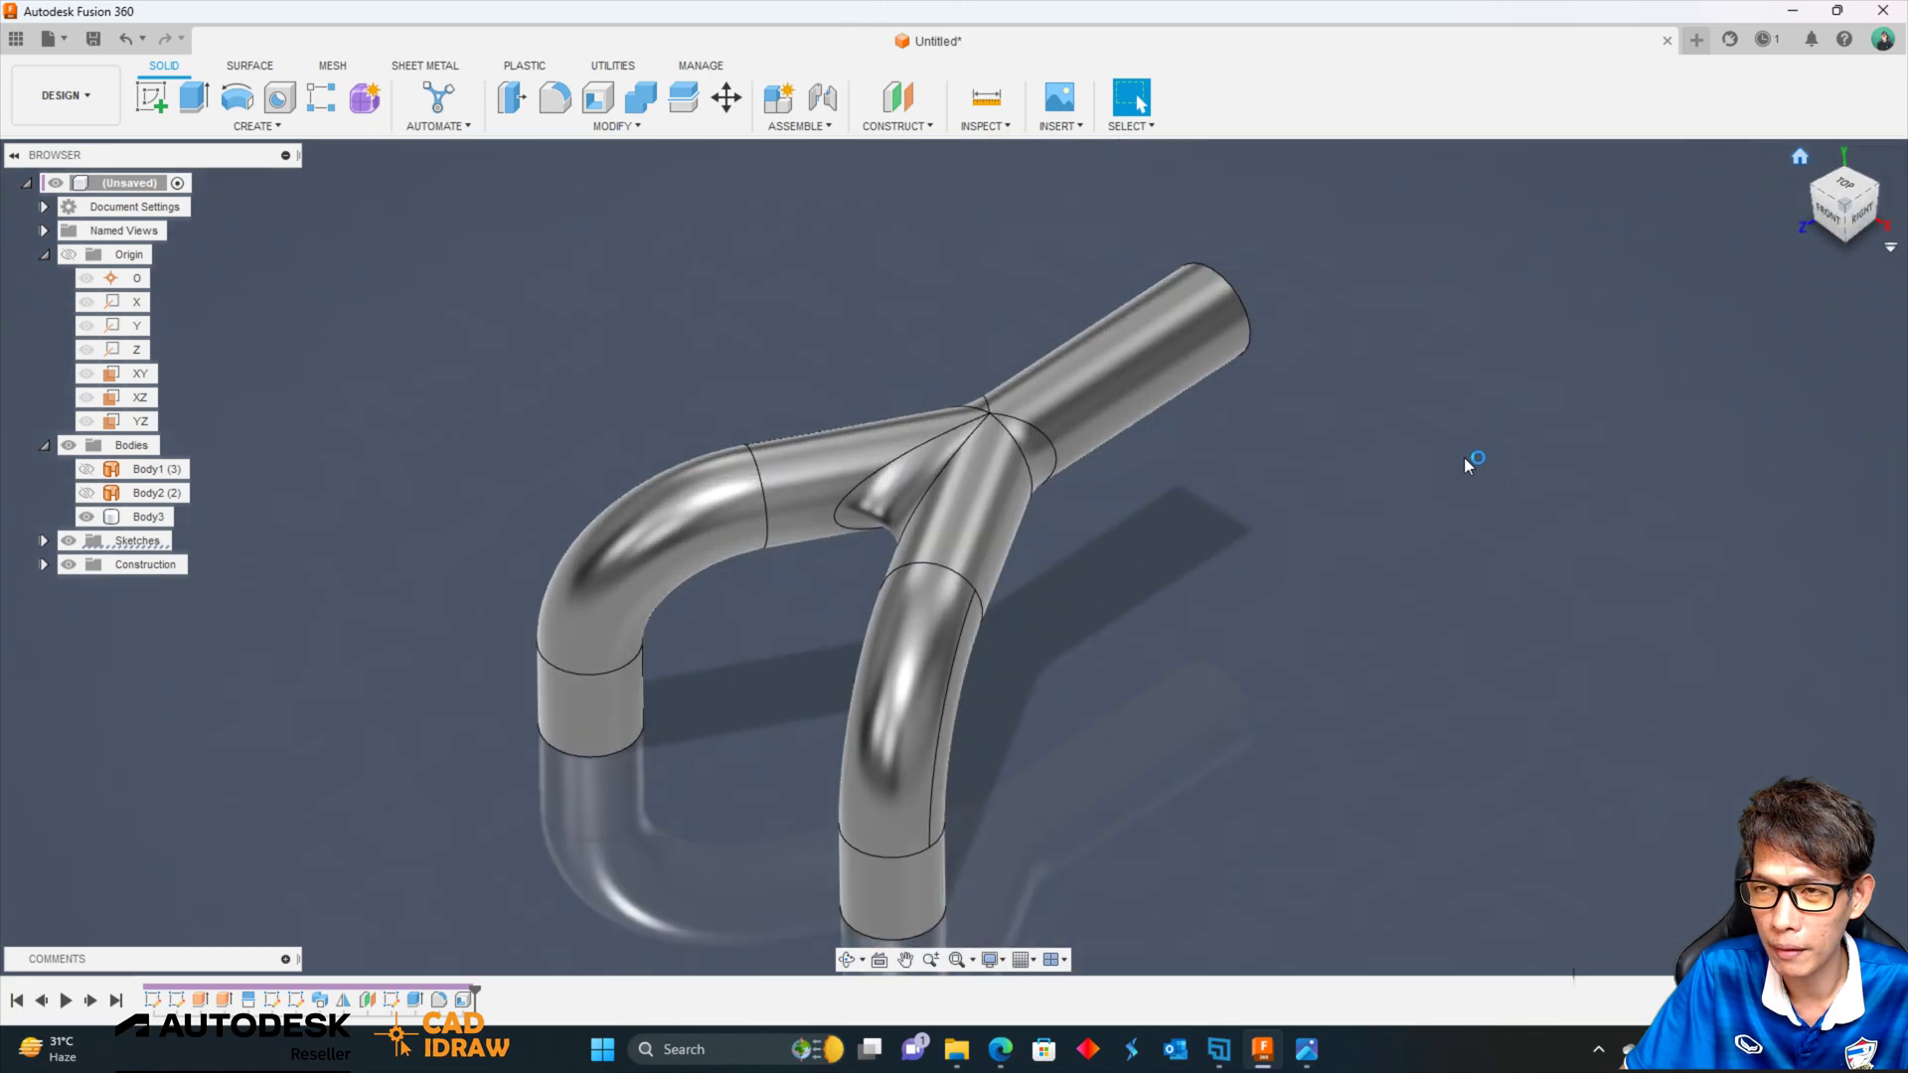
{"action": "middle_click_drag", "start_coordinate": [983, 576], "coordinate": [467, 241], "text": "shift"}
Sketch an 80 mm centre-diameter circle on the pipe end's ring face and finish the sketch.
{"action": "left_click", "coordinate": [159, 87]}
{"action": "scroll", "coordinate": [703, 295], "scroll_direction": "up", "scroll_amount": 3}
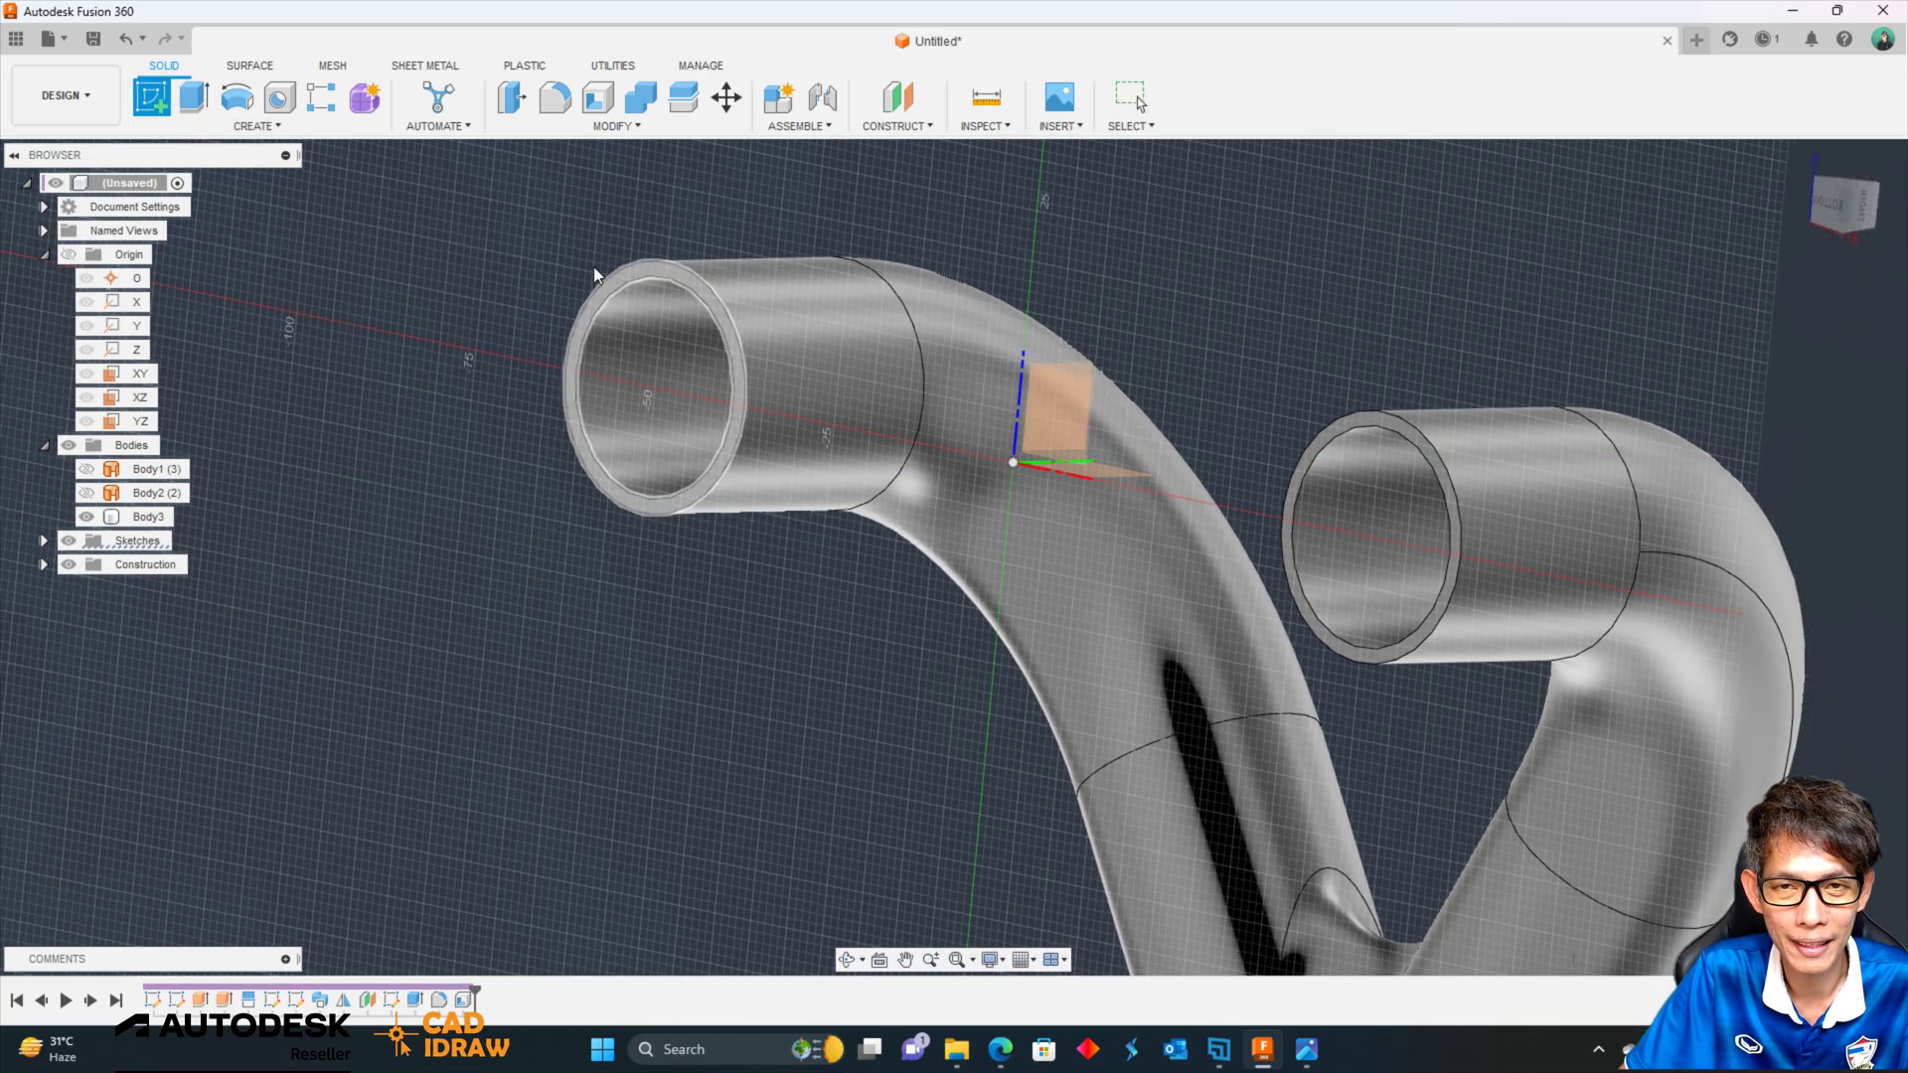
{"action": "scroll", "coordinate": [704, 295], "scroll_direction": "up", "scroll_amount": 3}
{"action": "left_click", "coordinate": [704, 295]}
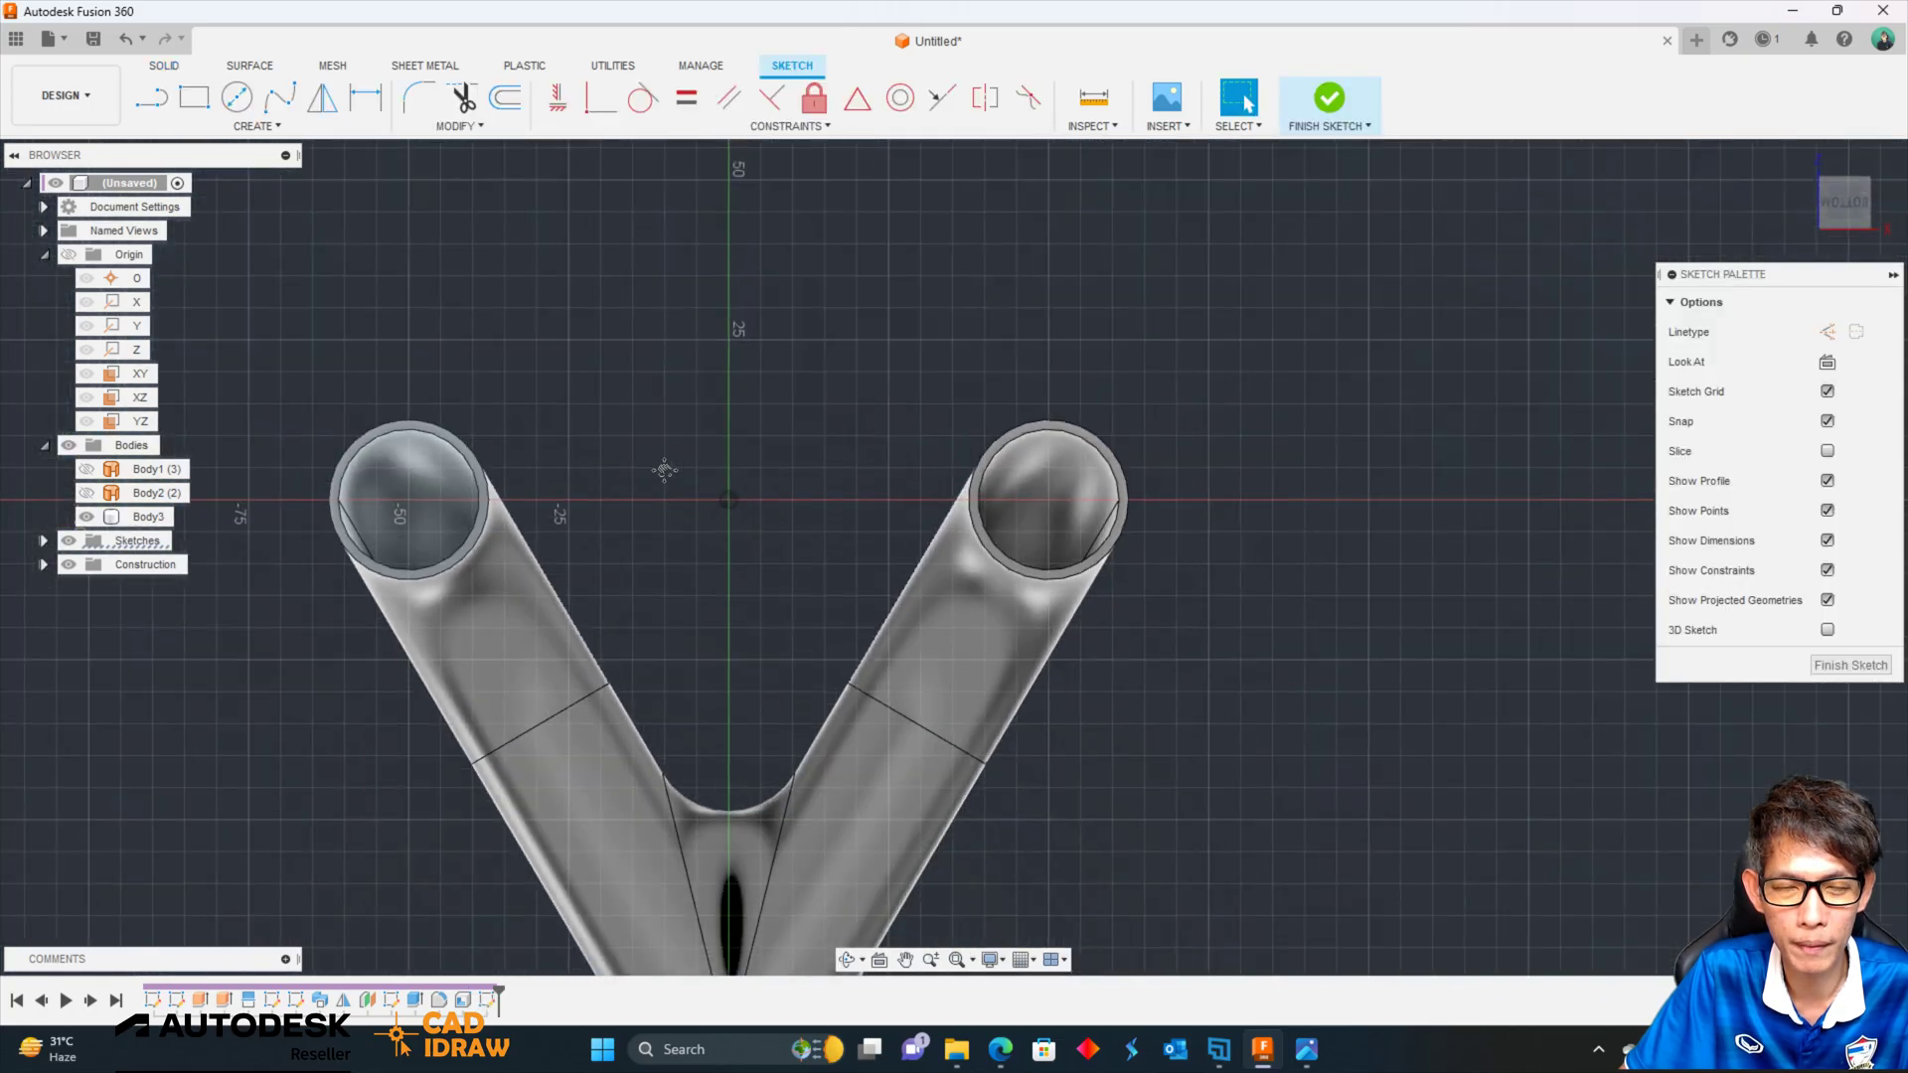
{"action": "left_click", "coordinate": [240, 99]}
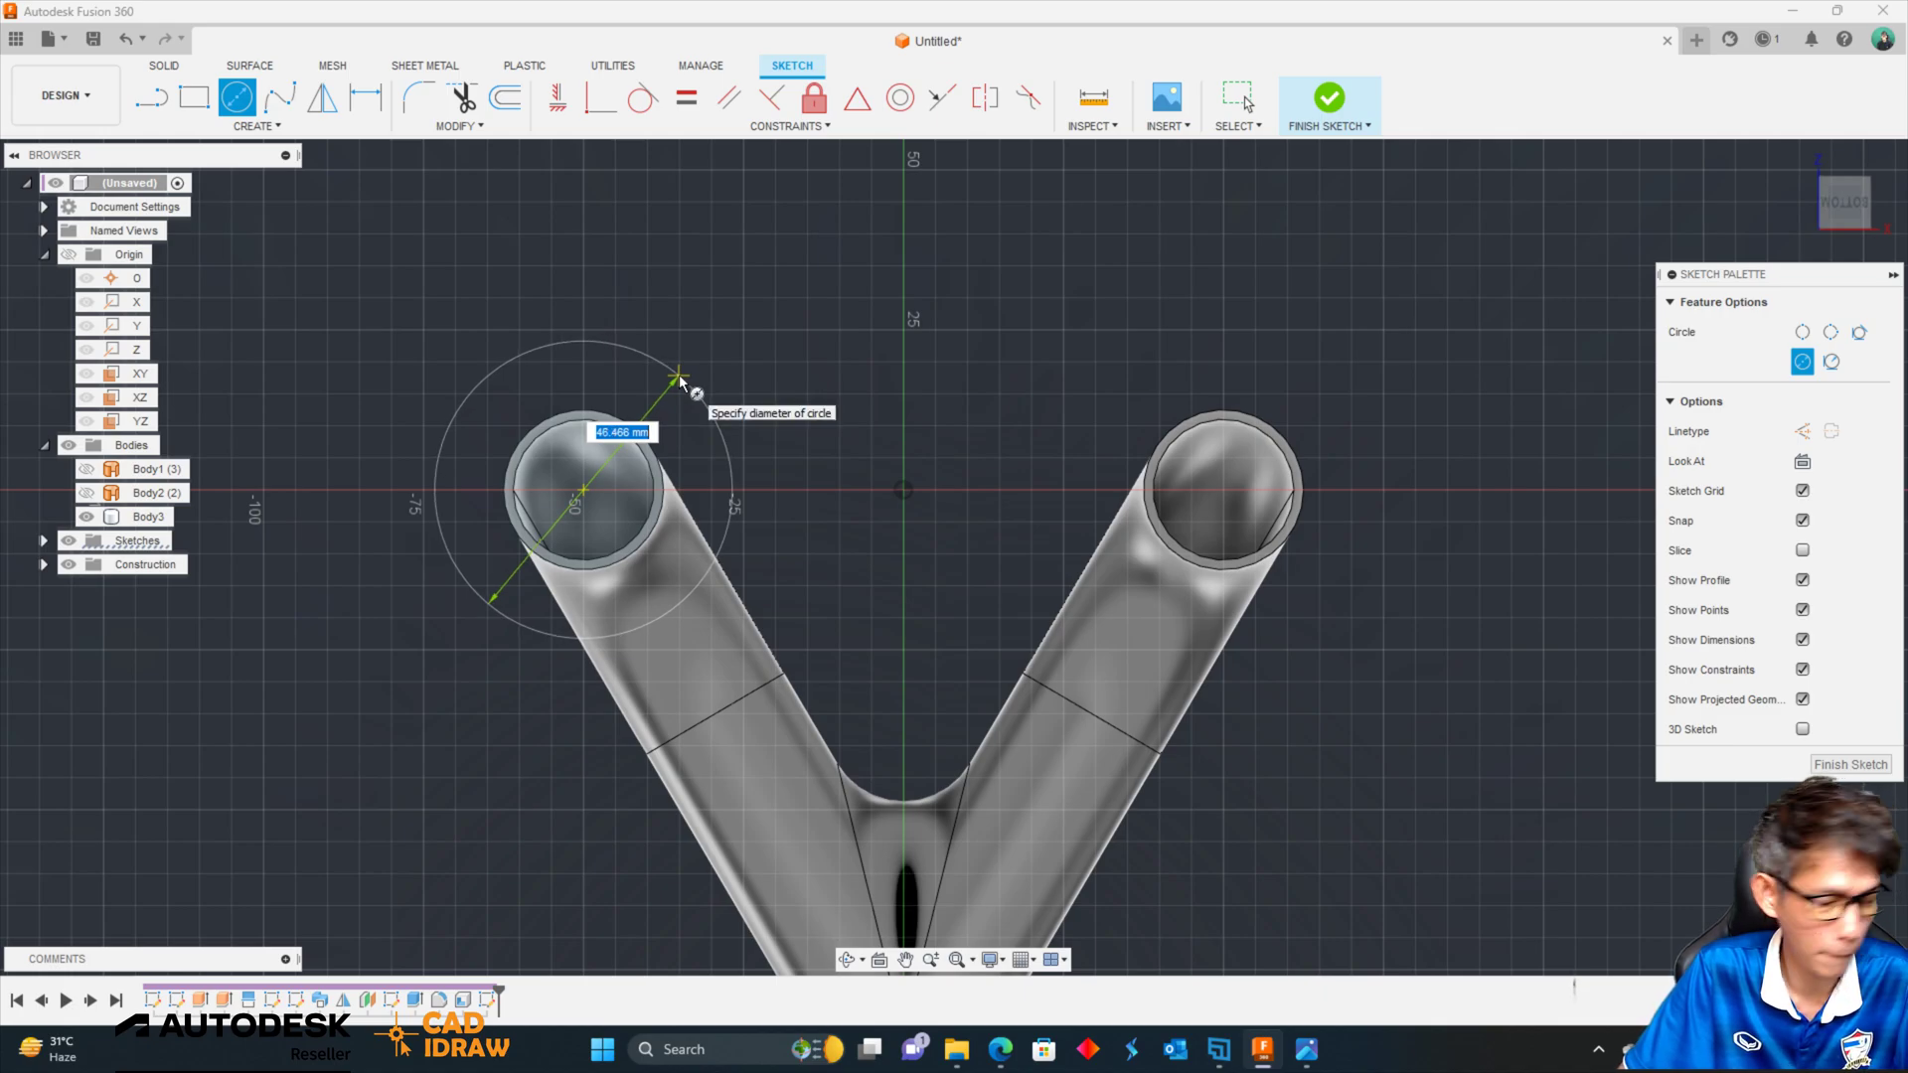
{"action": "type", "text": "80"}
{"action": "key", "text": "Return"}
{"action": "key", "text": "Escape"}
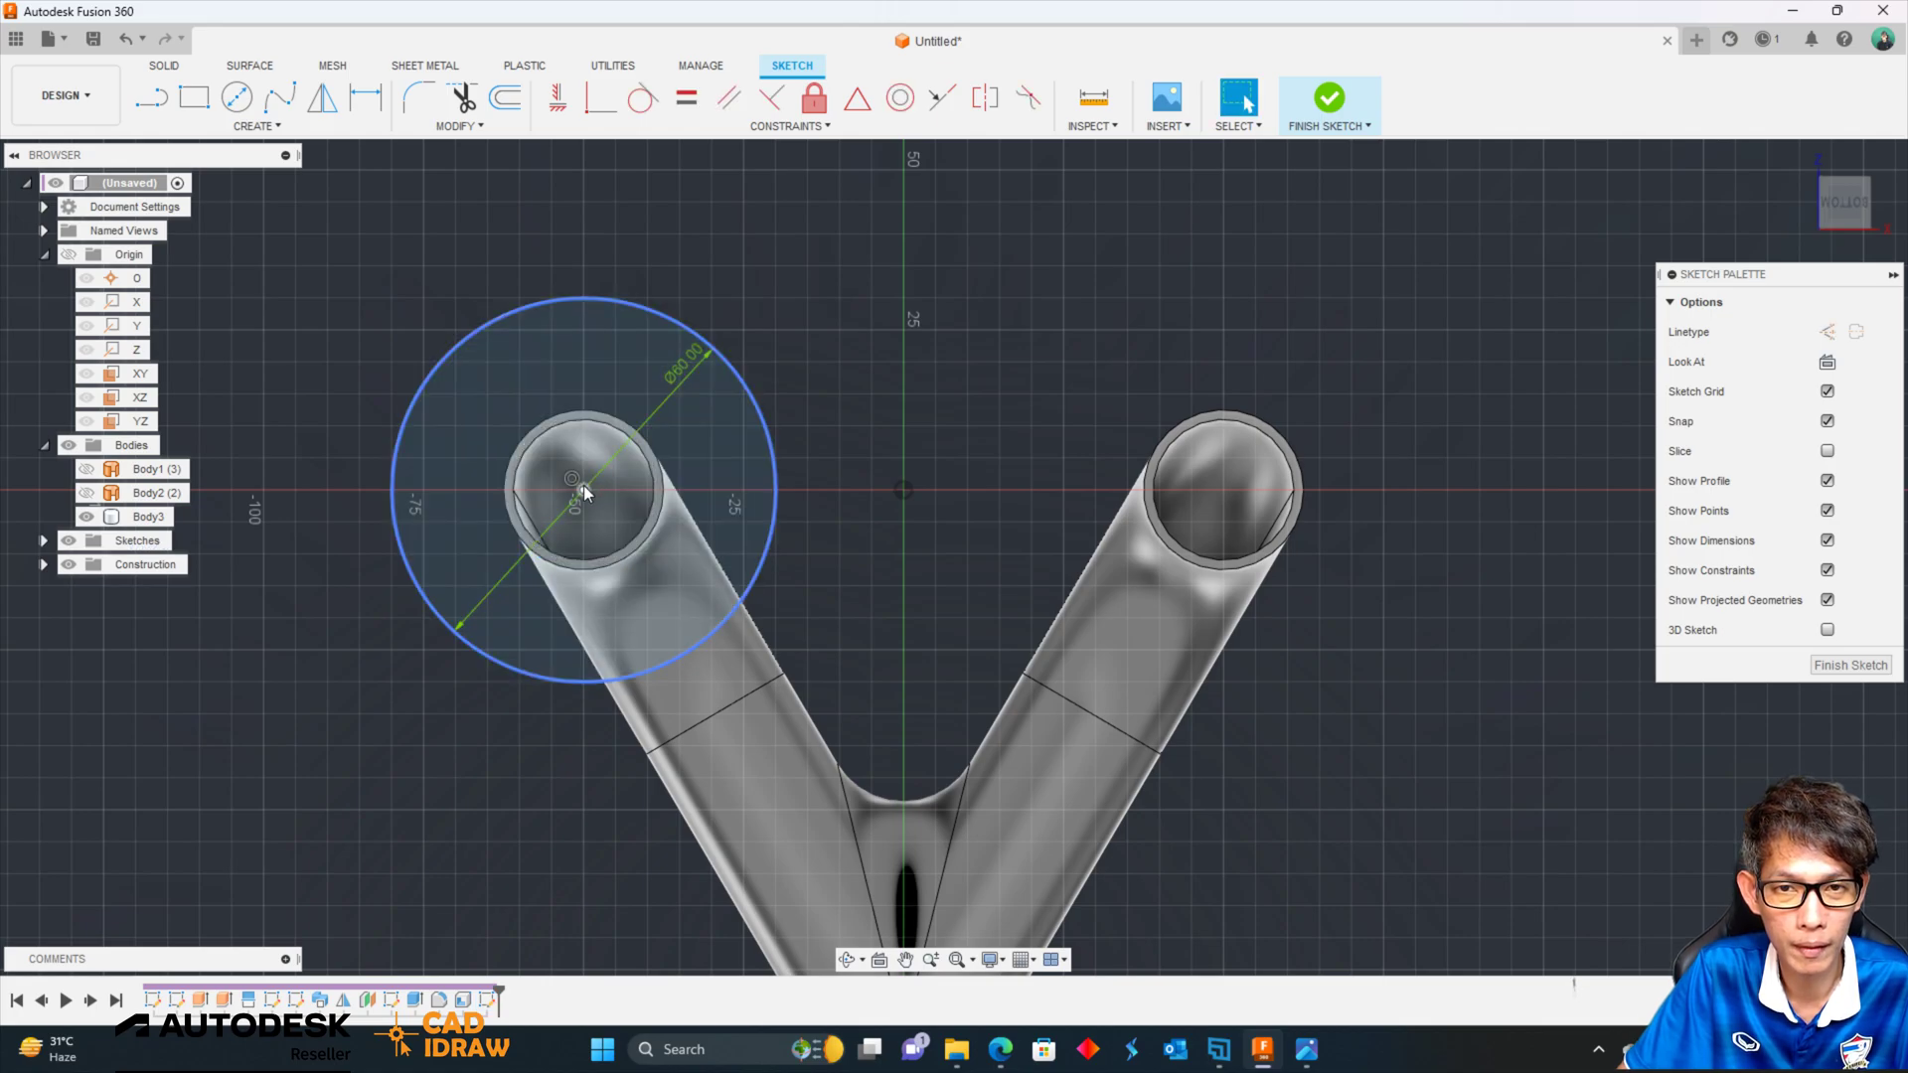
{"action": "key", "text": "Escape"}
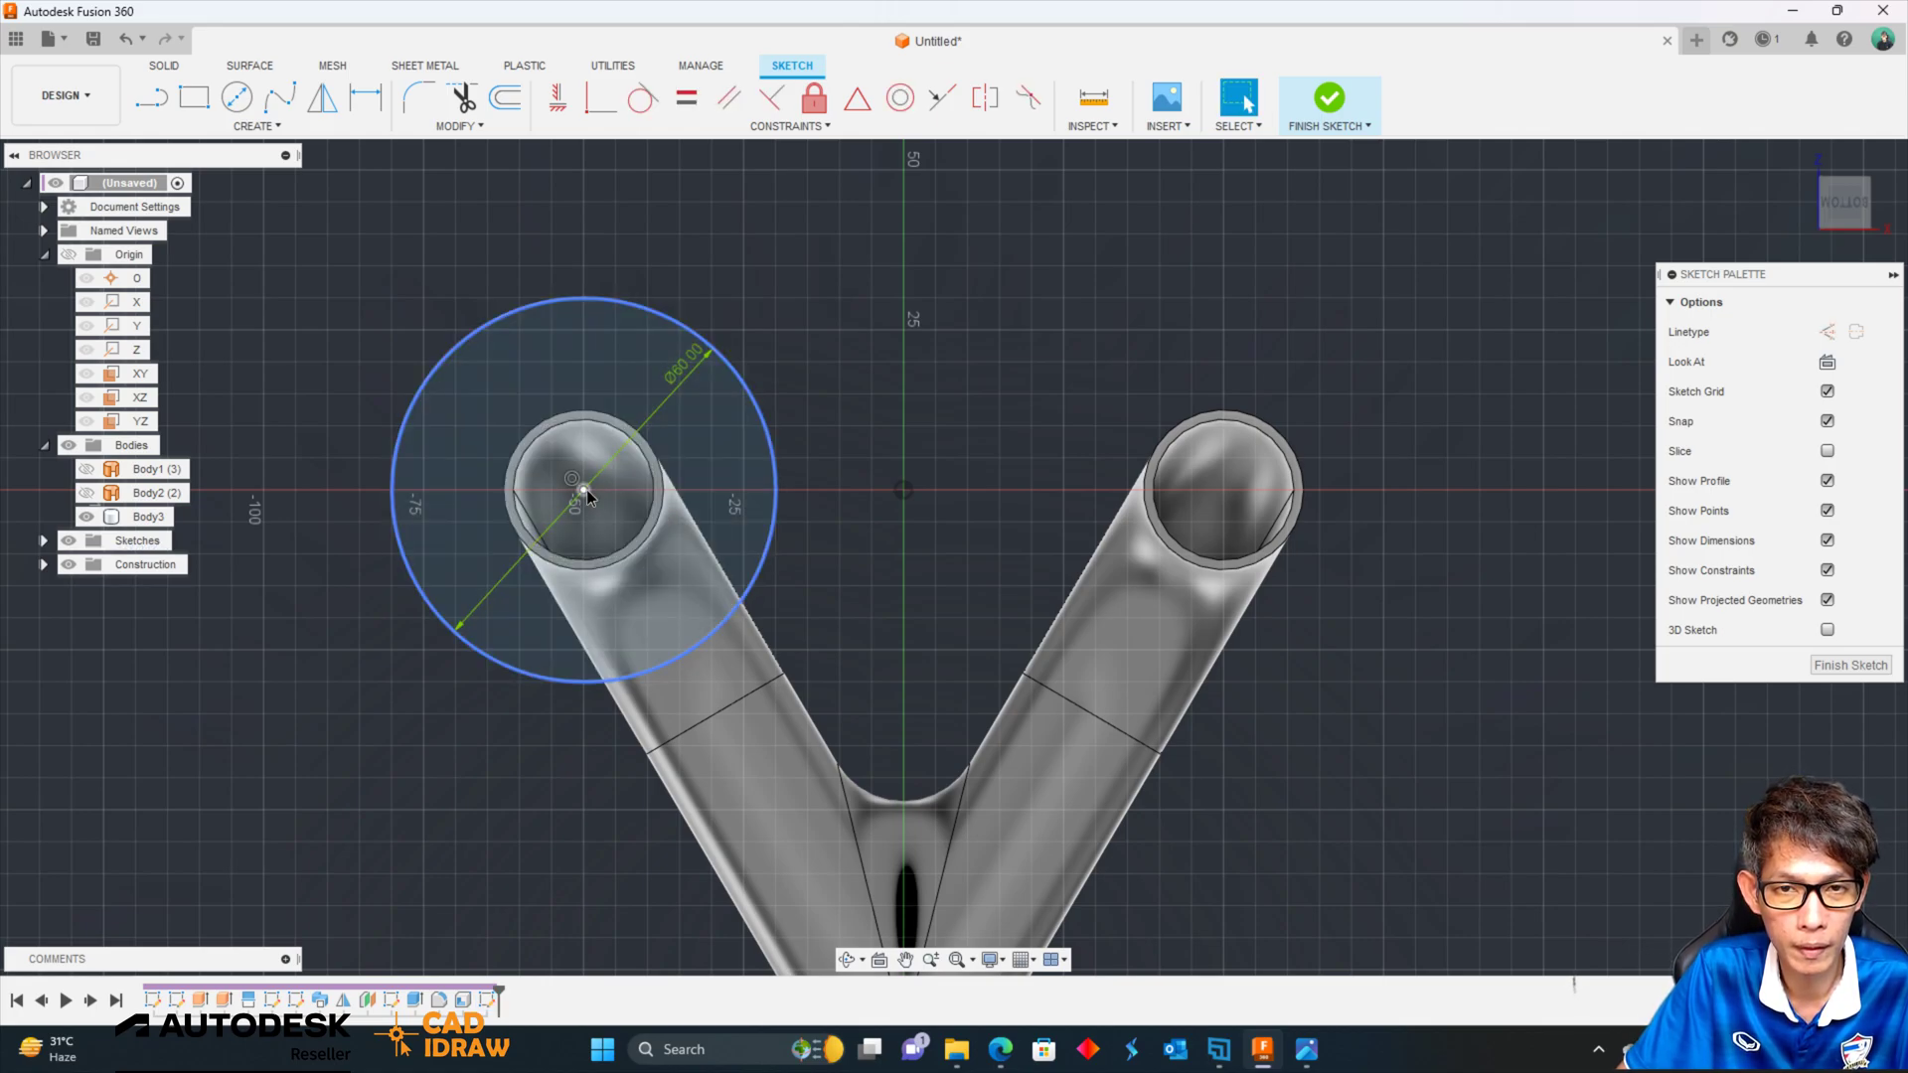
{"action": "key", "text": "Escape"}
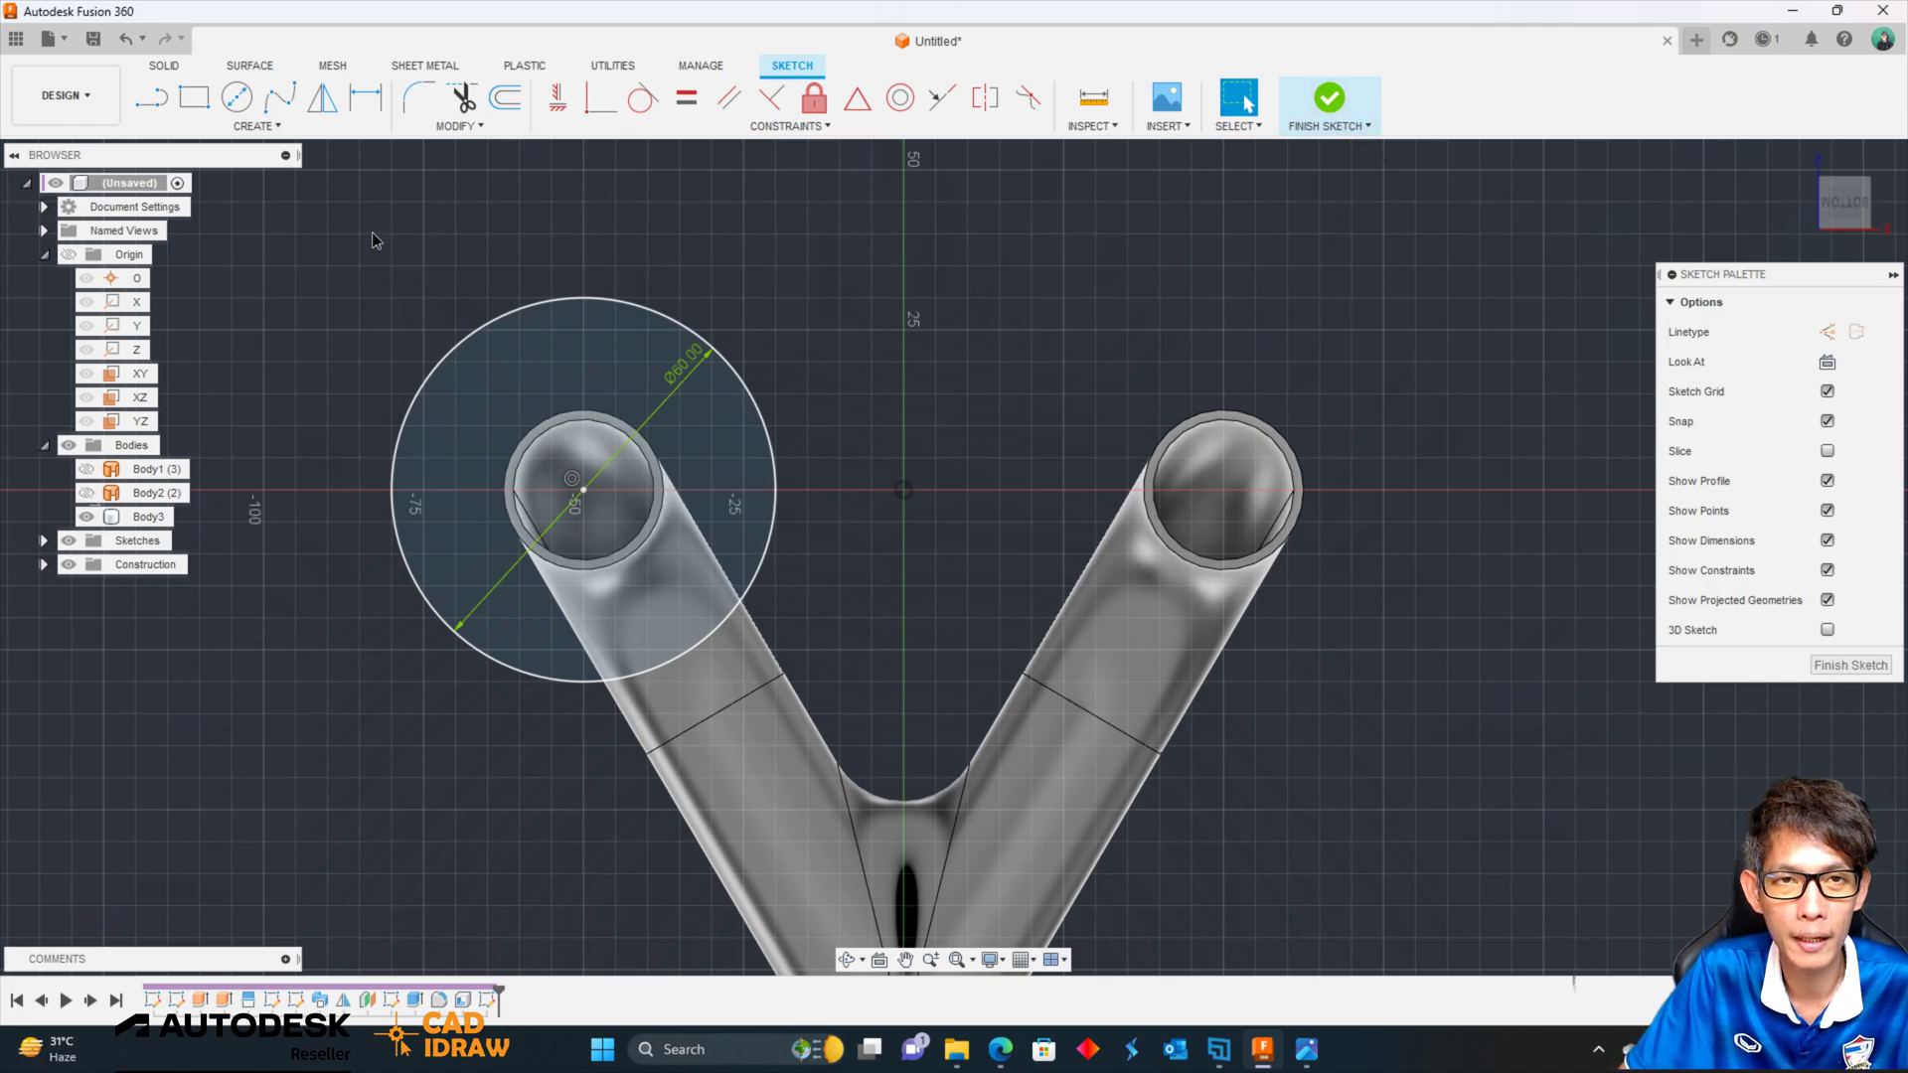
{"action": "left_click", "coordinate": [1331, 99]}
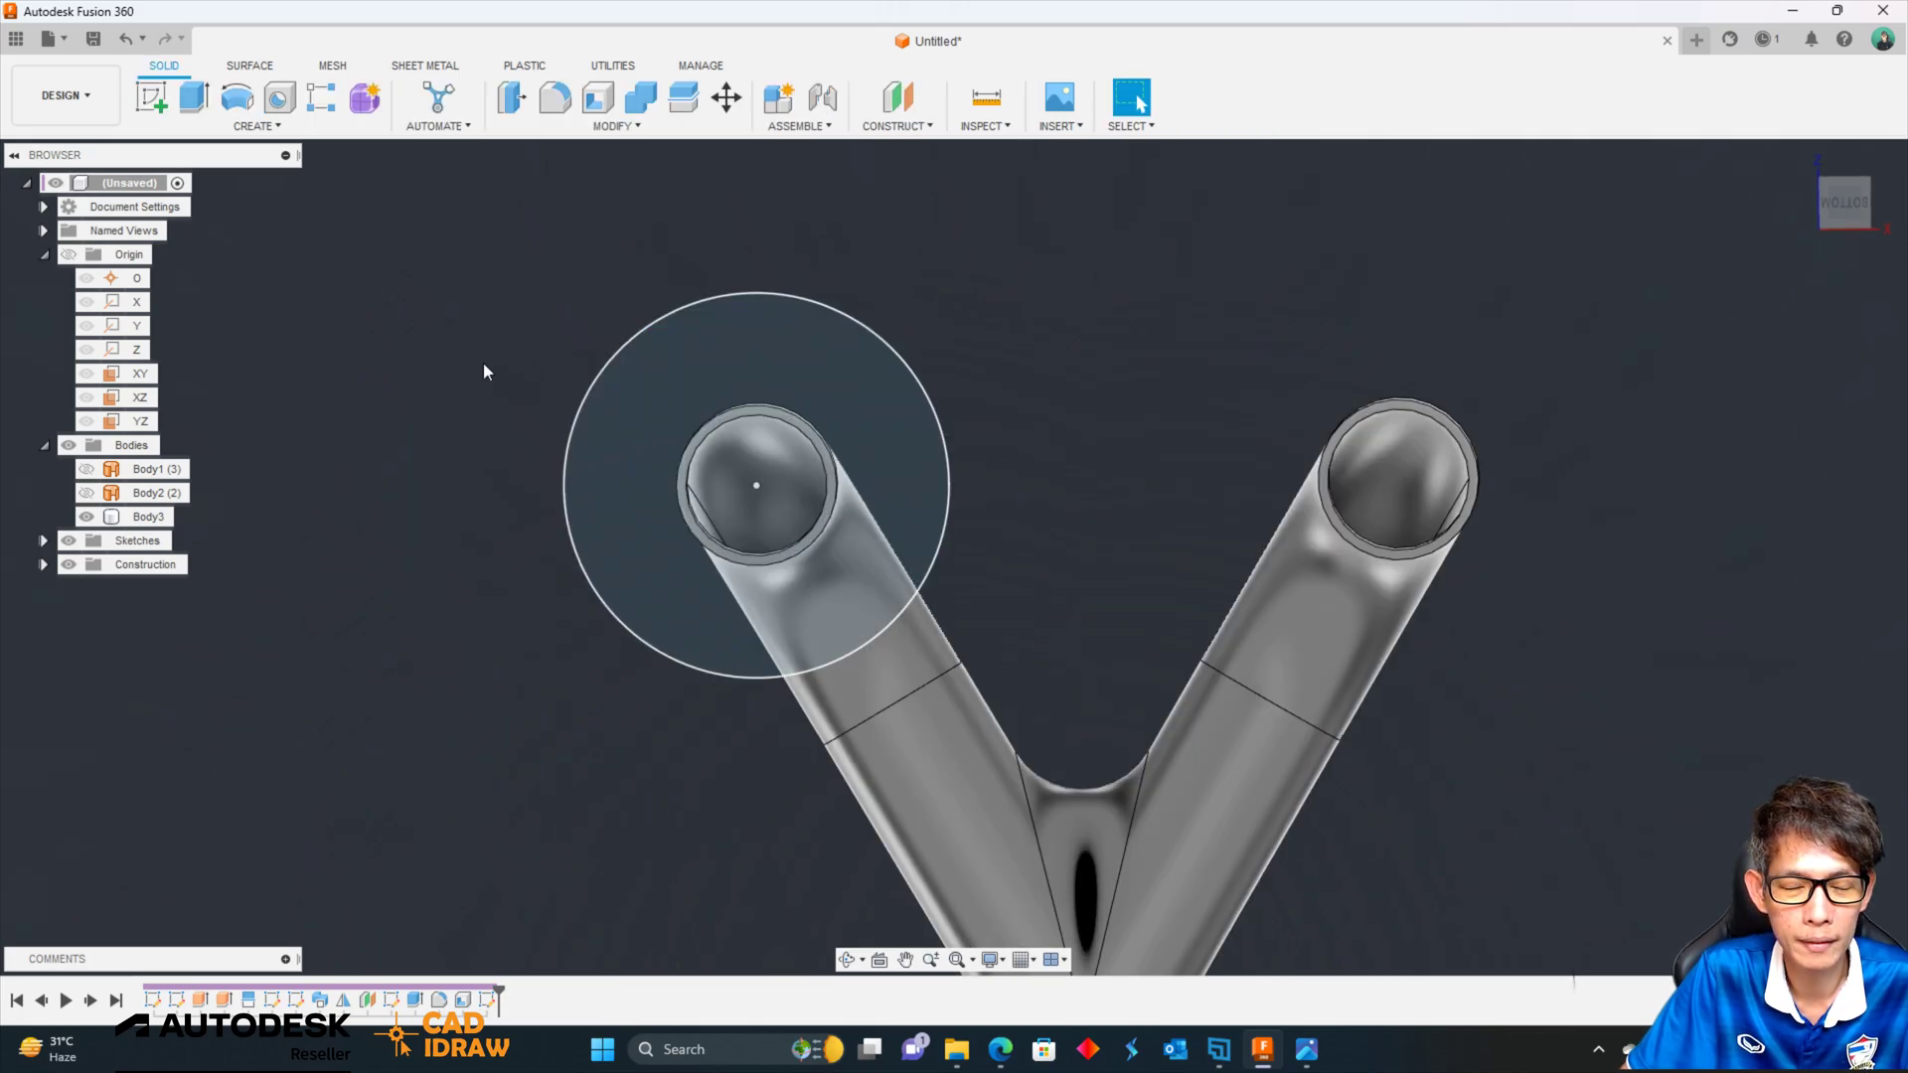
Reopen the 80 mm circle sketch, project the pipe's outer circular edge into it, and finish.
{"action": "left_click", "coordinate": [1799, 156]}
{"action": "scroll", "coordinate": [608, 557], "scroll_direction": "up", "scroll_amount": 5}
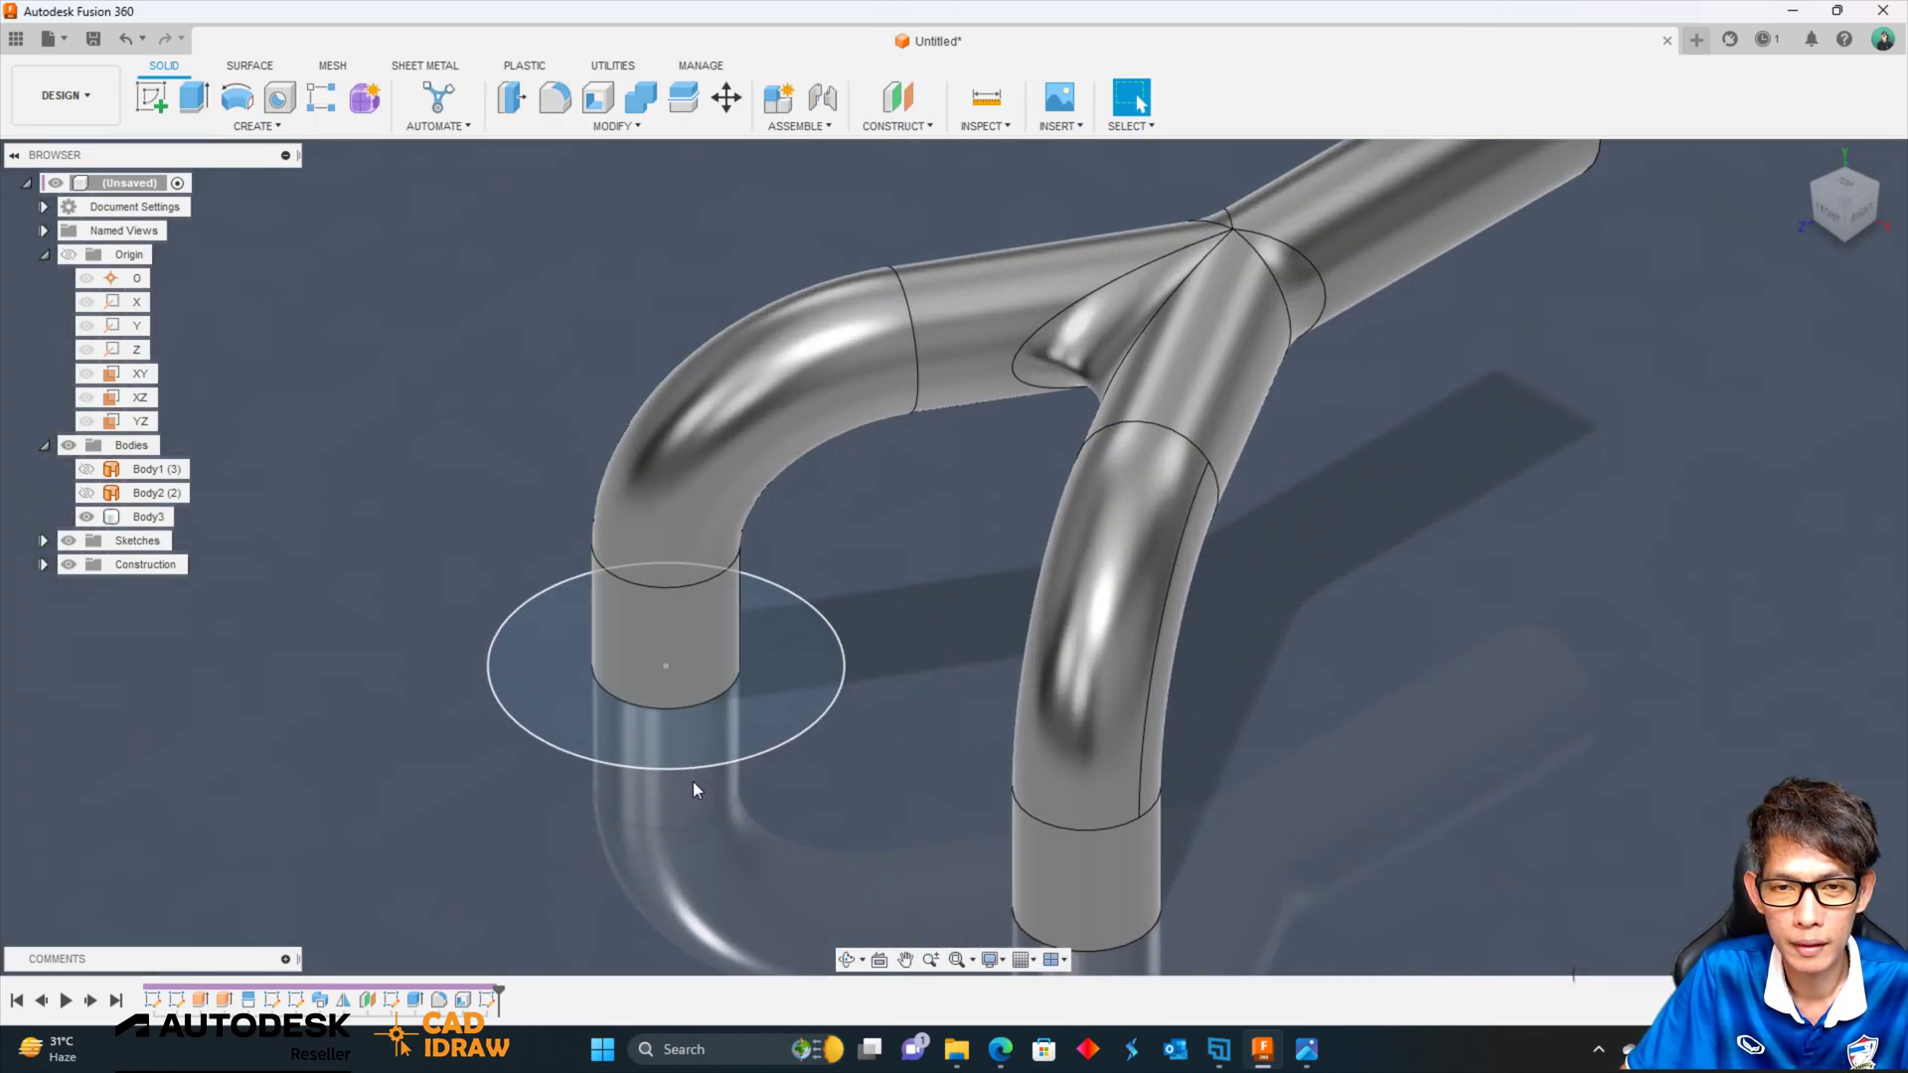
{"action": "scroll", "coordinate": [608, 558], "scroll_direction": "up", "scroll_amount": 5}
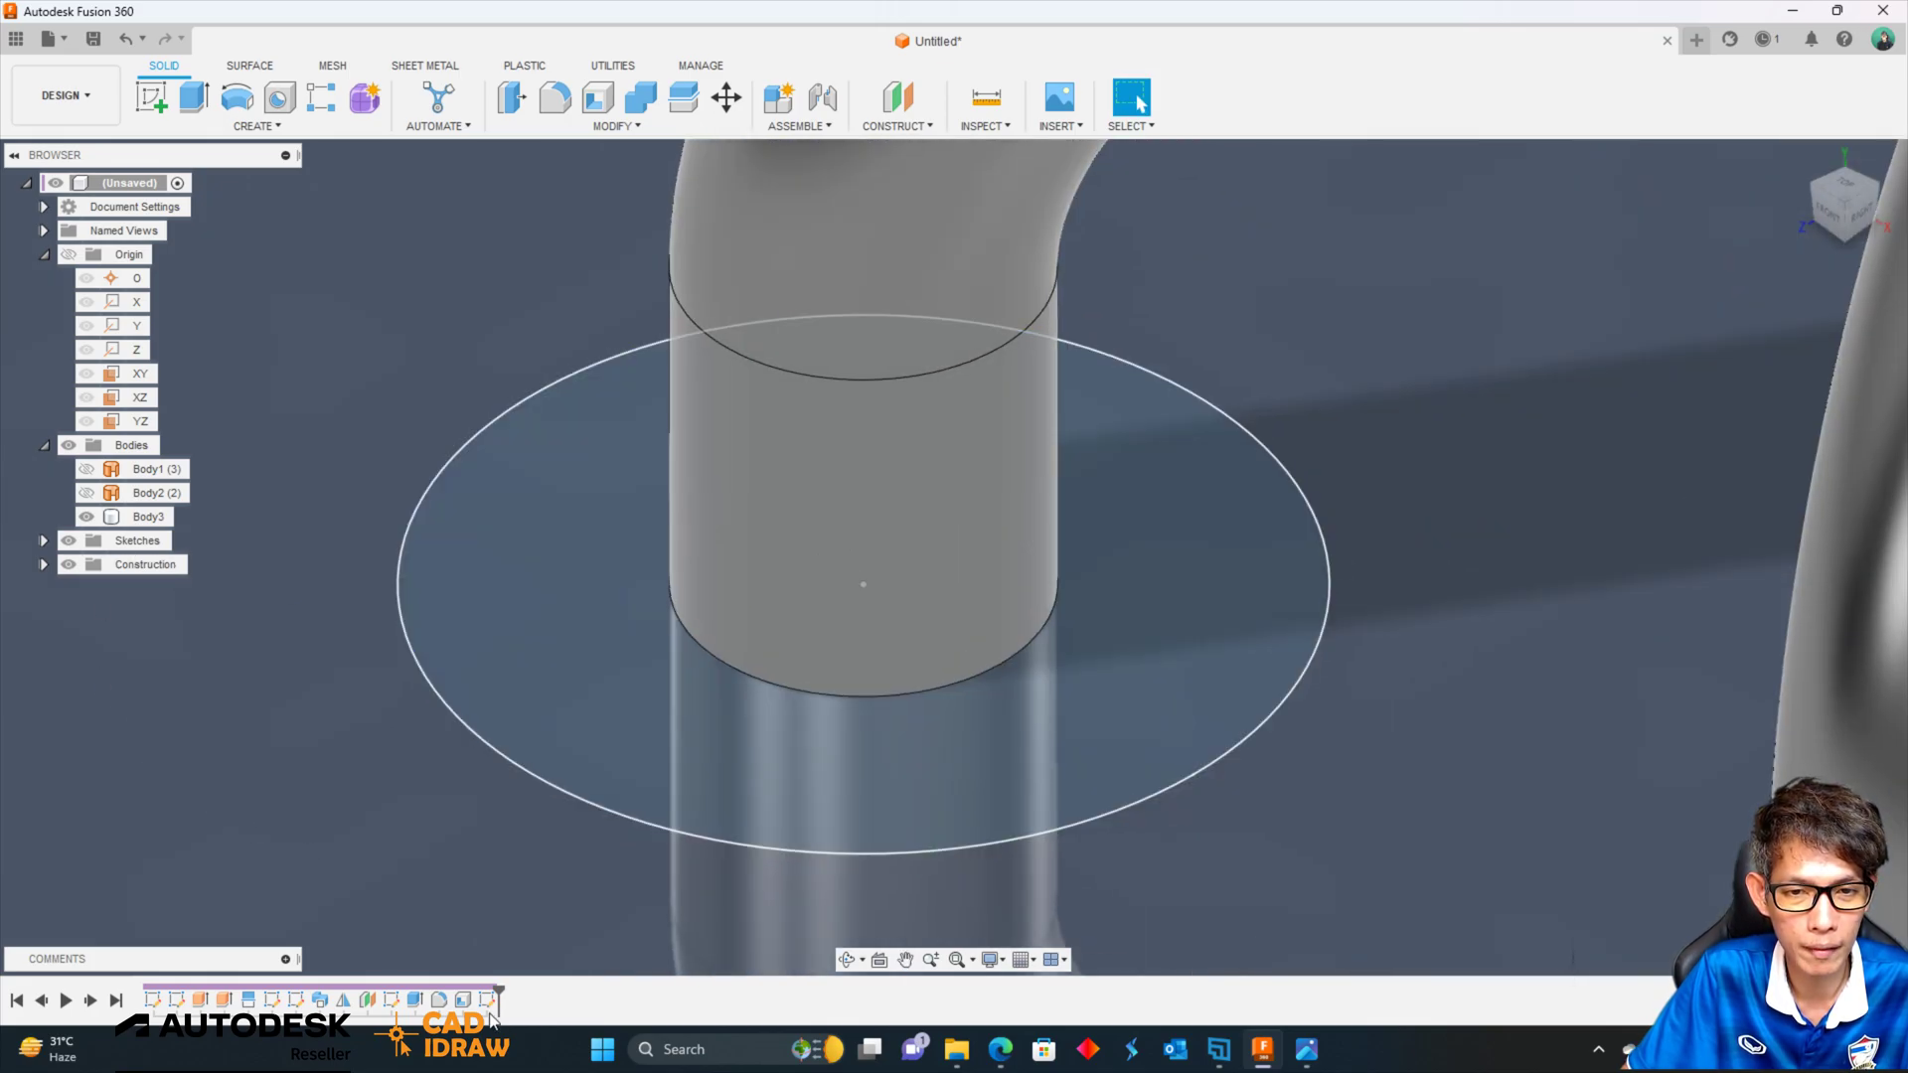
{"action": "double_click", "coordinate": [489, 1001]}
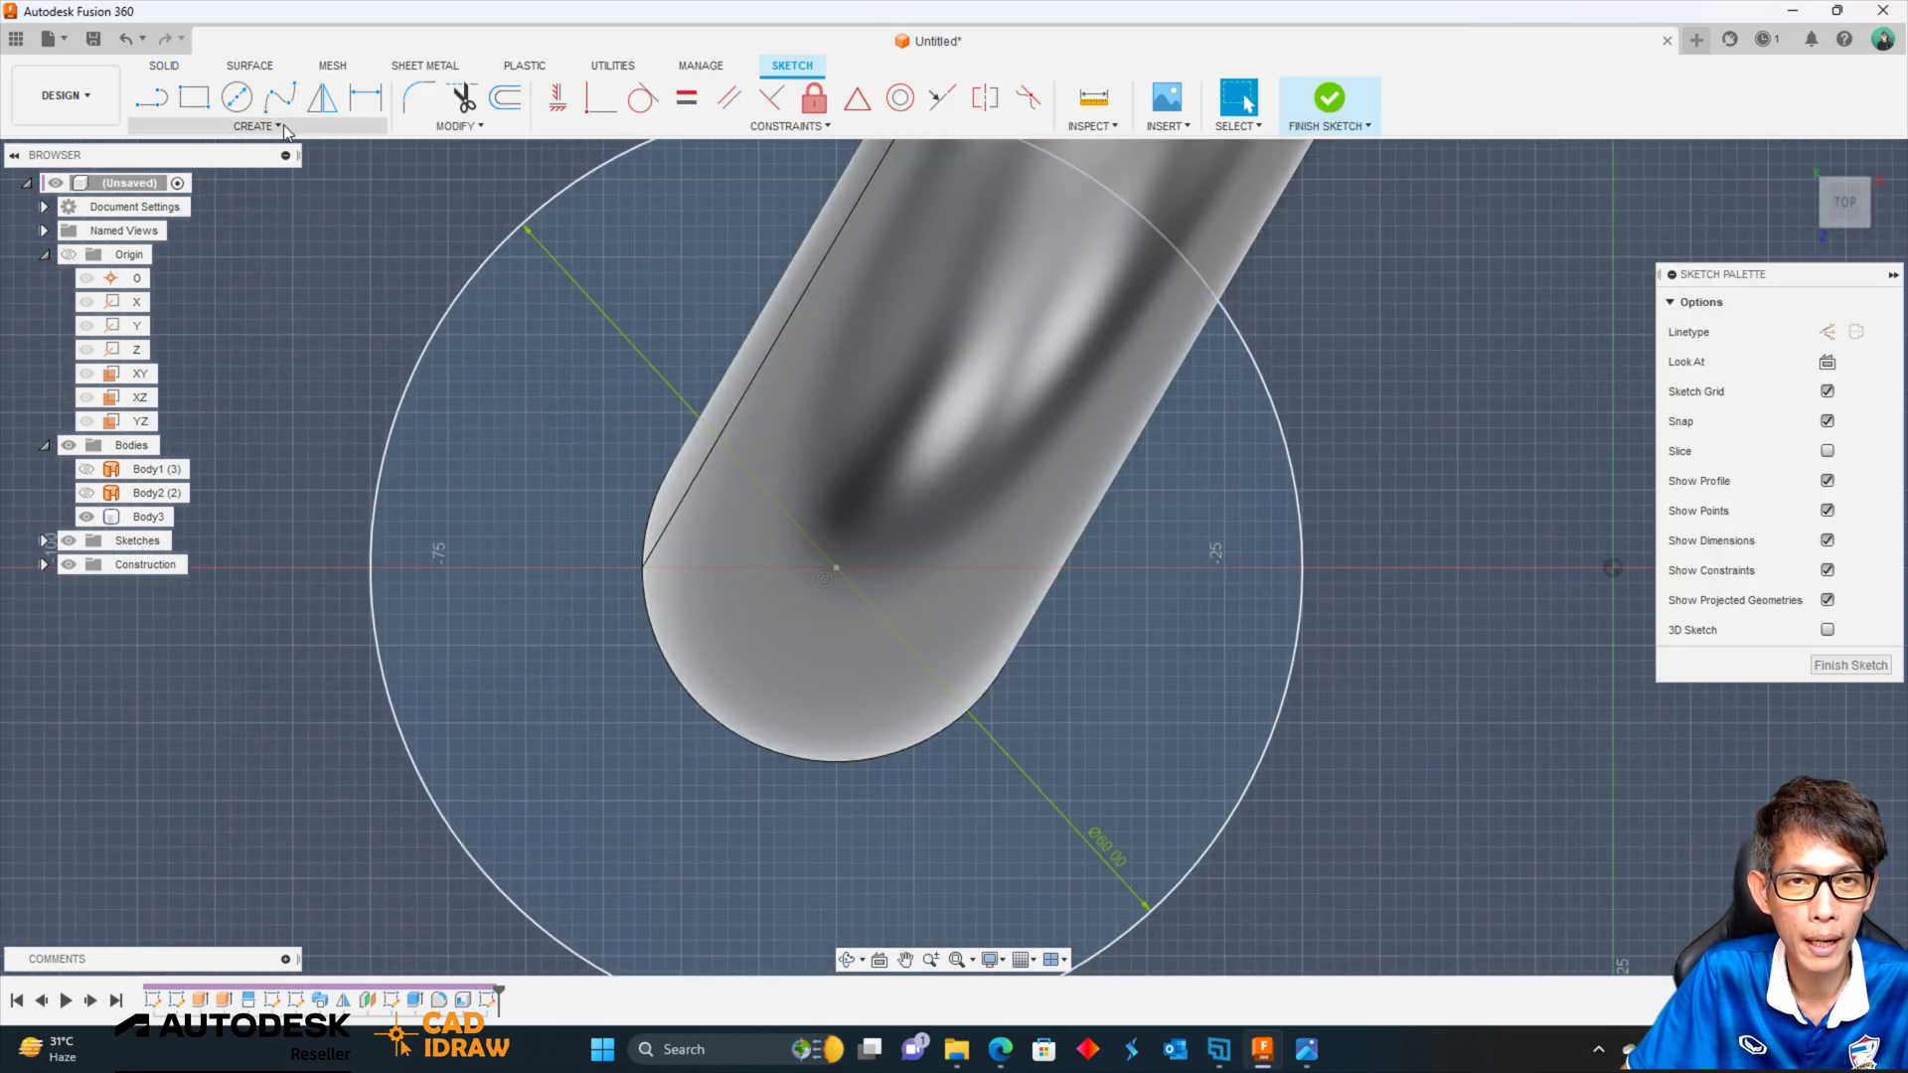
{"action": "left_click", "coordinate": [277, 126]}
{"action": "mouse_move", "coordinate": [191, 456]}
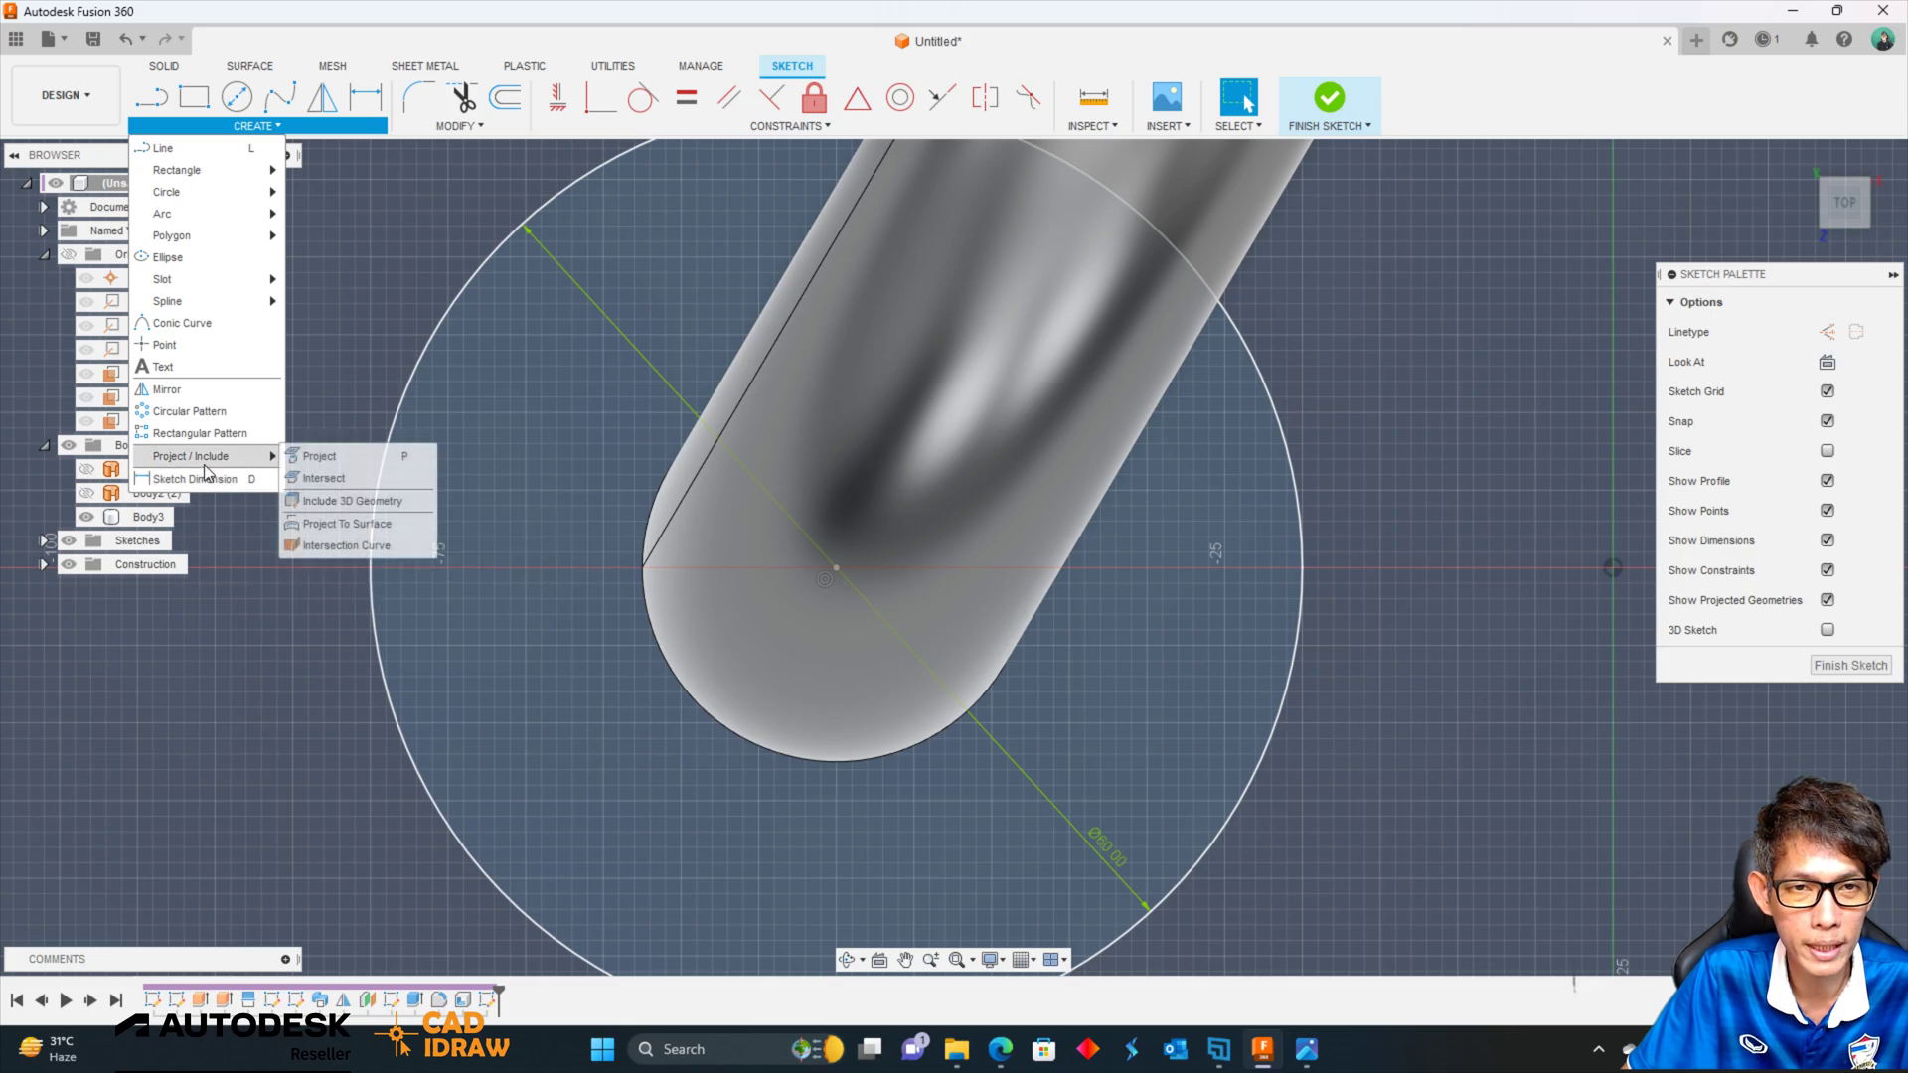
{"action": "left_click", "coordinate": [334, 459]}
{"action": "left_click", "coordinate": [755, 749]}
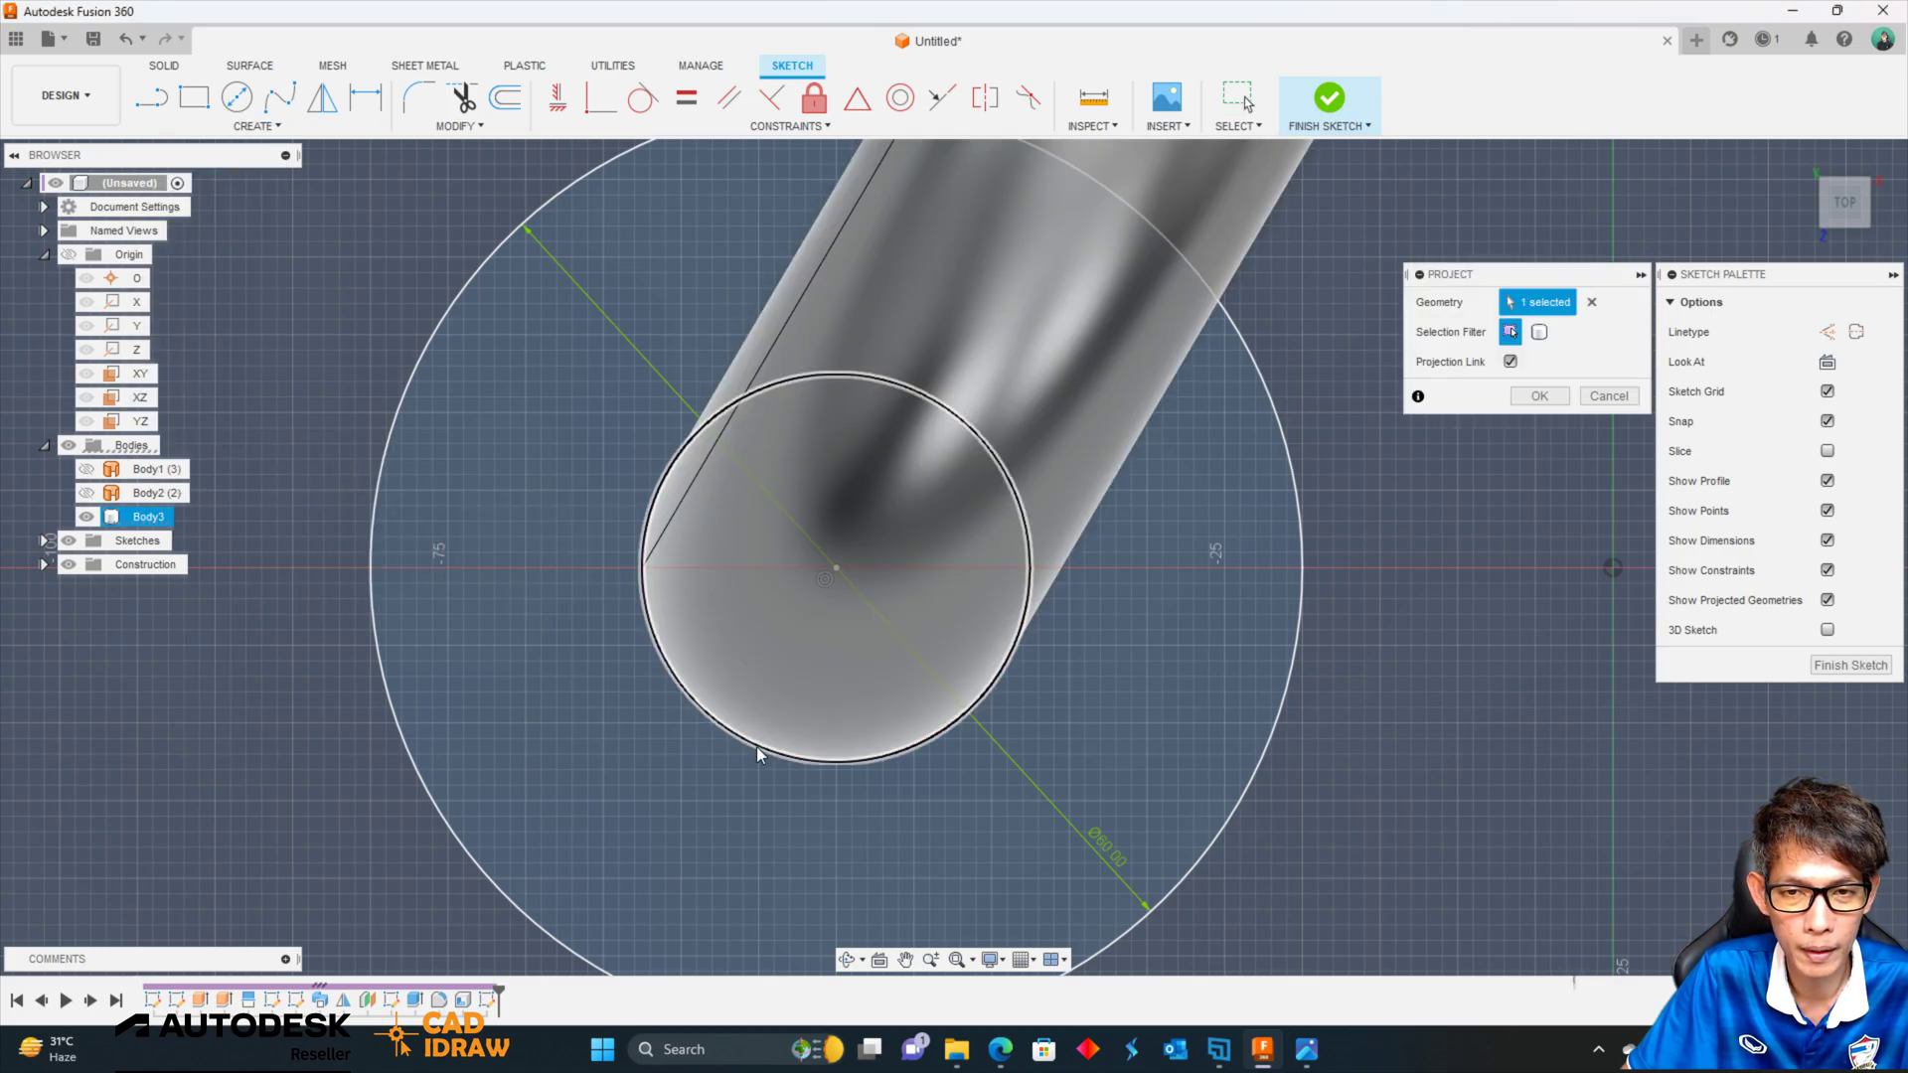
{"action": "left_click", "coordinate": [1539, 396]}
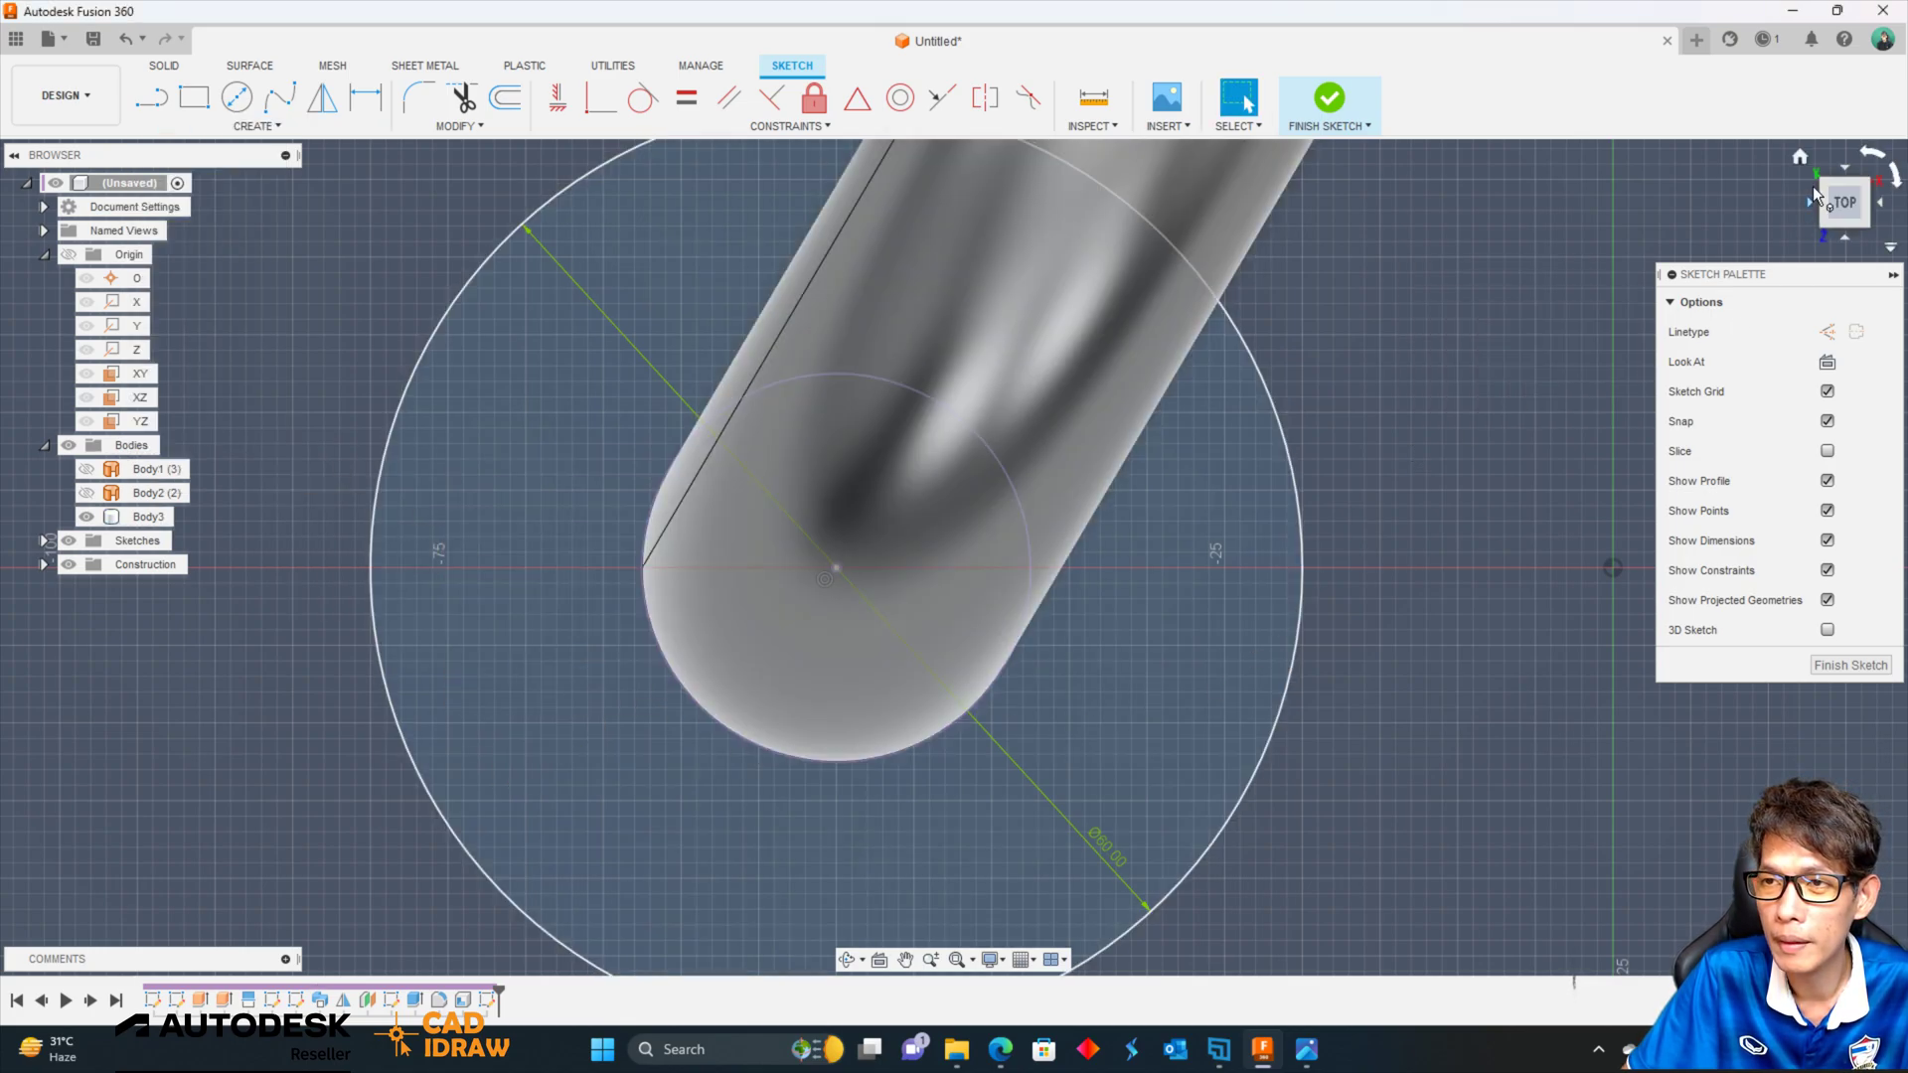
{"action": "left_click", "coordinate": [1812, 187]}
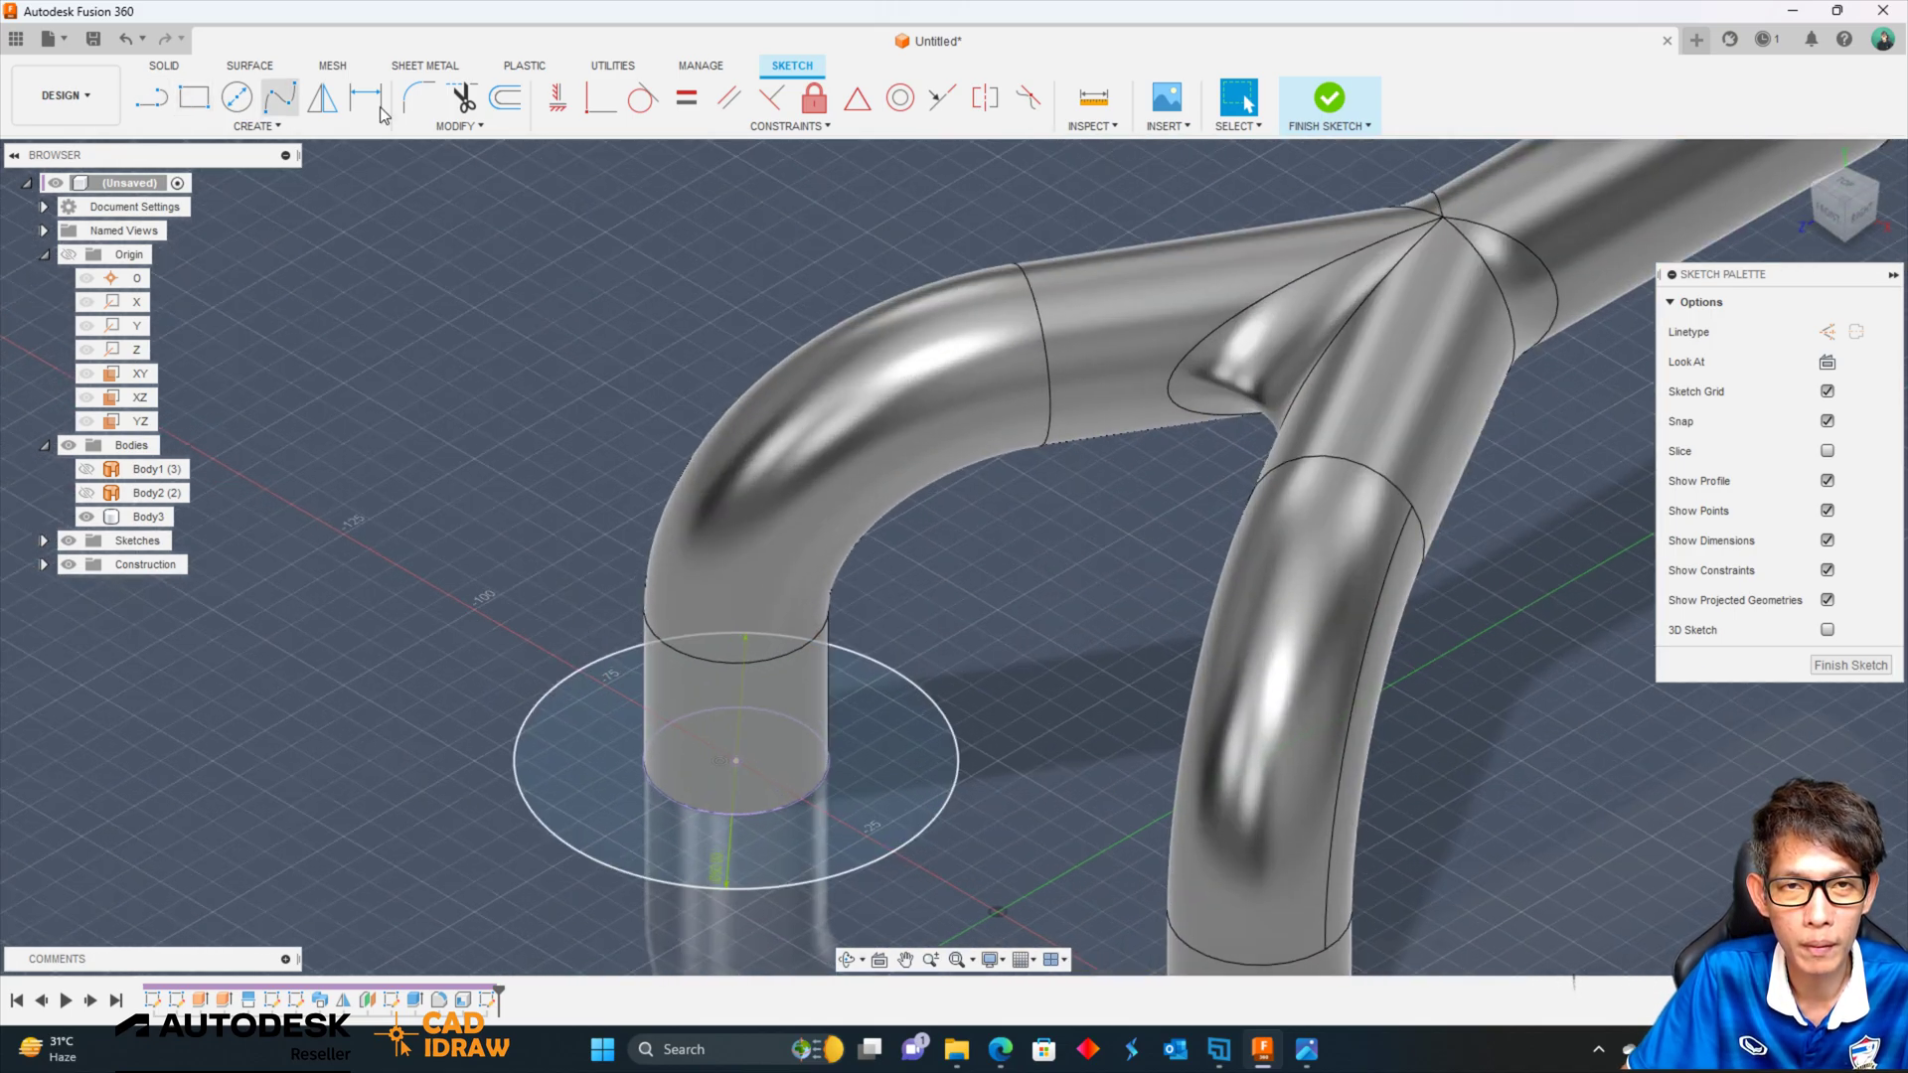
{"action": "left_click", "coordinate": [1329, 99]}
{"action": "key", "text": "e"}
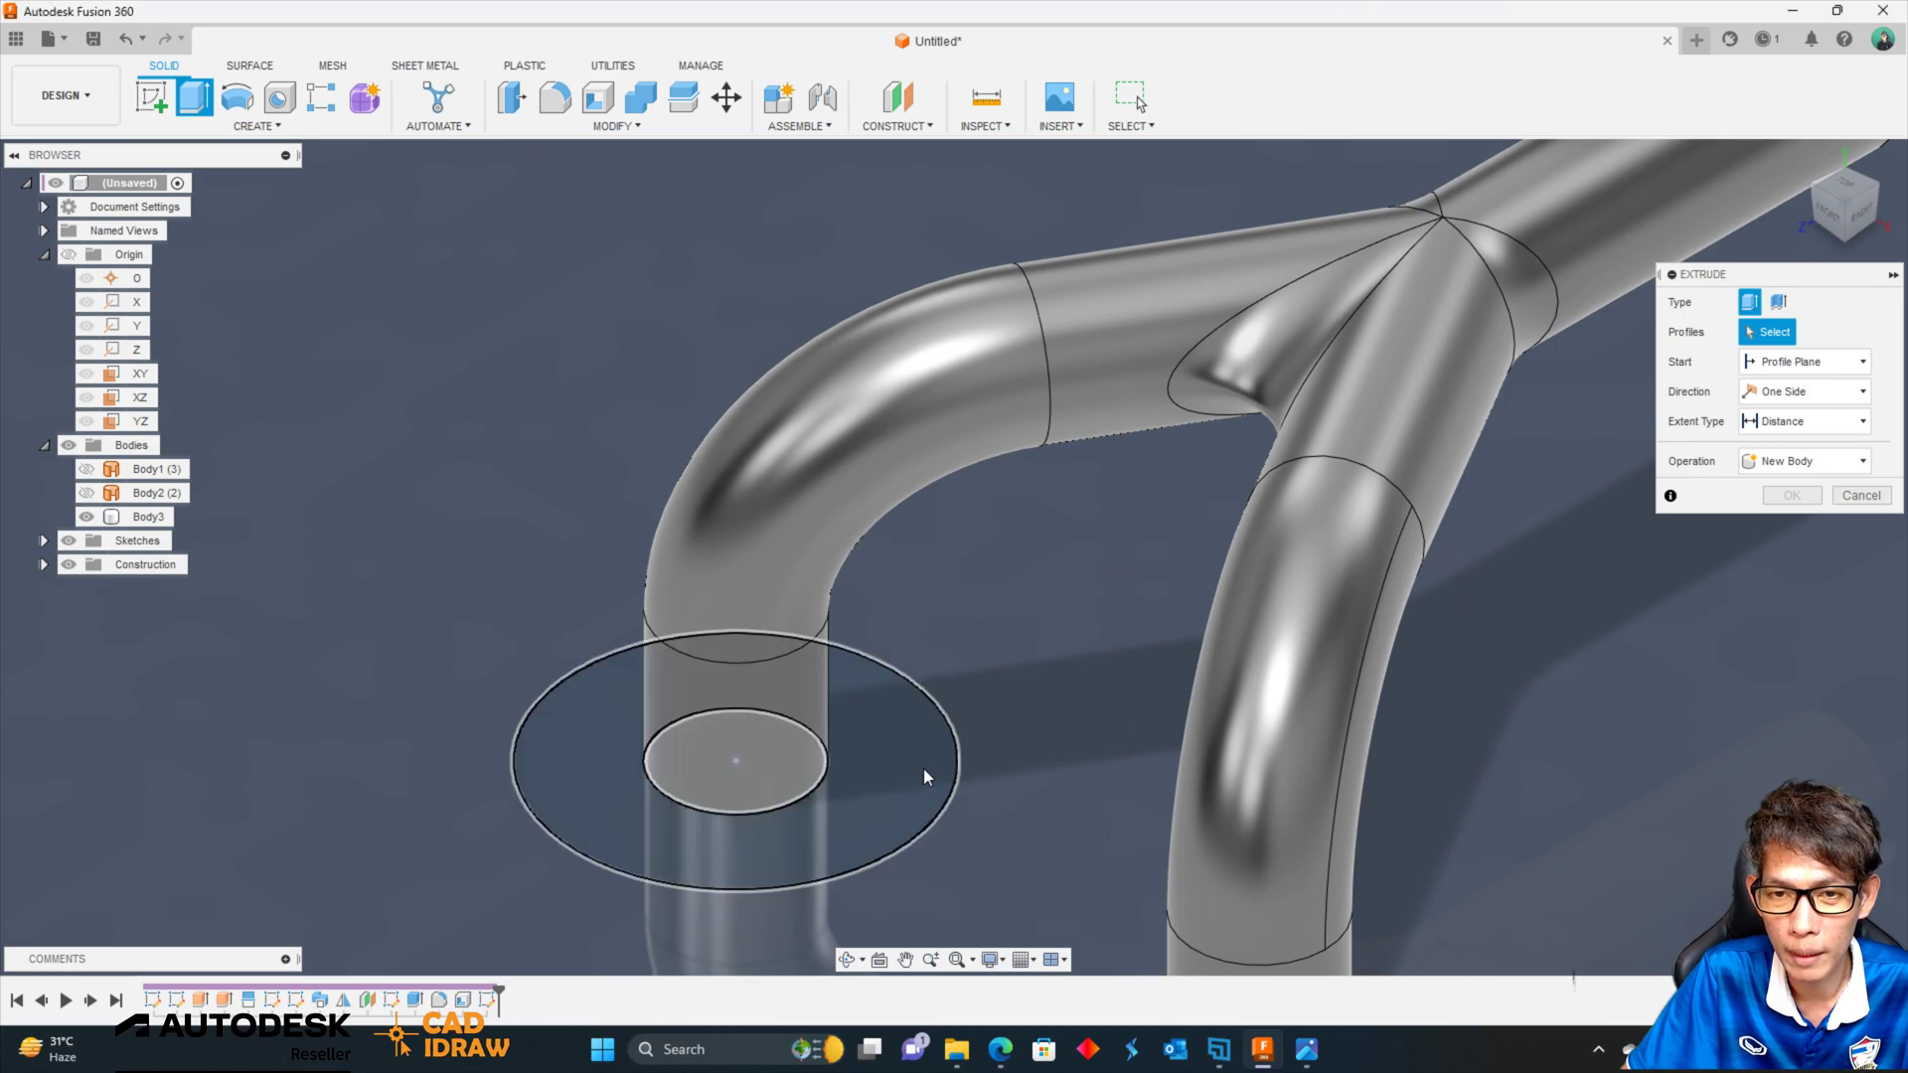
Extrude the ring profile -4.5 mm as a new body to form the flange.
{"action": "left_click", "coordinate": [904, 785]}
{"action": "left_click_drag", "start_coordinate": [812, 826], "coordinate": [807, 740]}
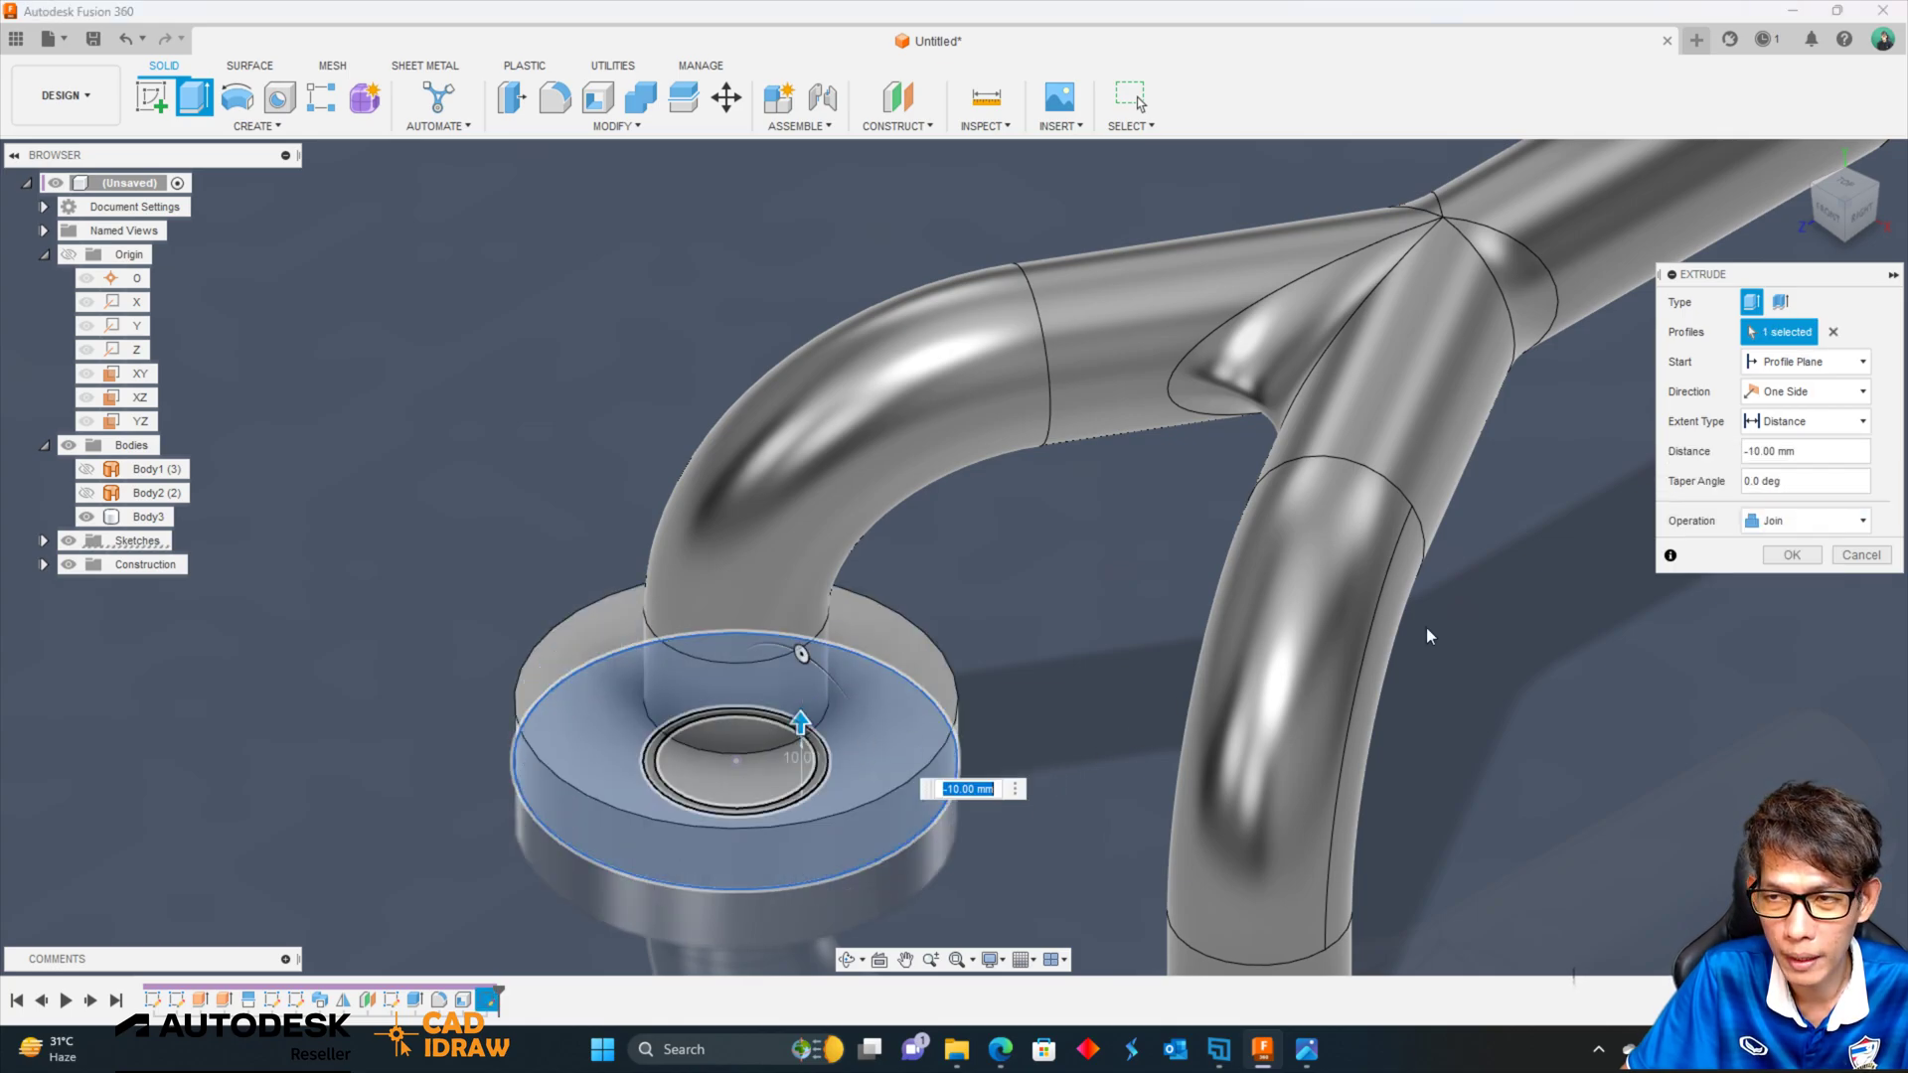
{"action": "left_click", "coordinate": [1805, 518]}
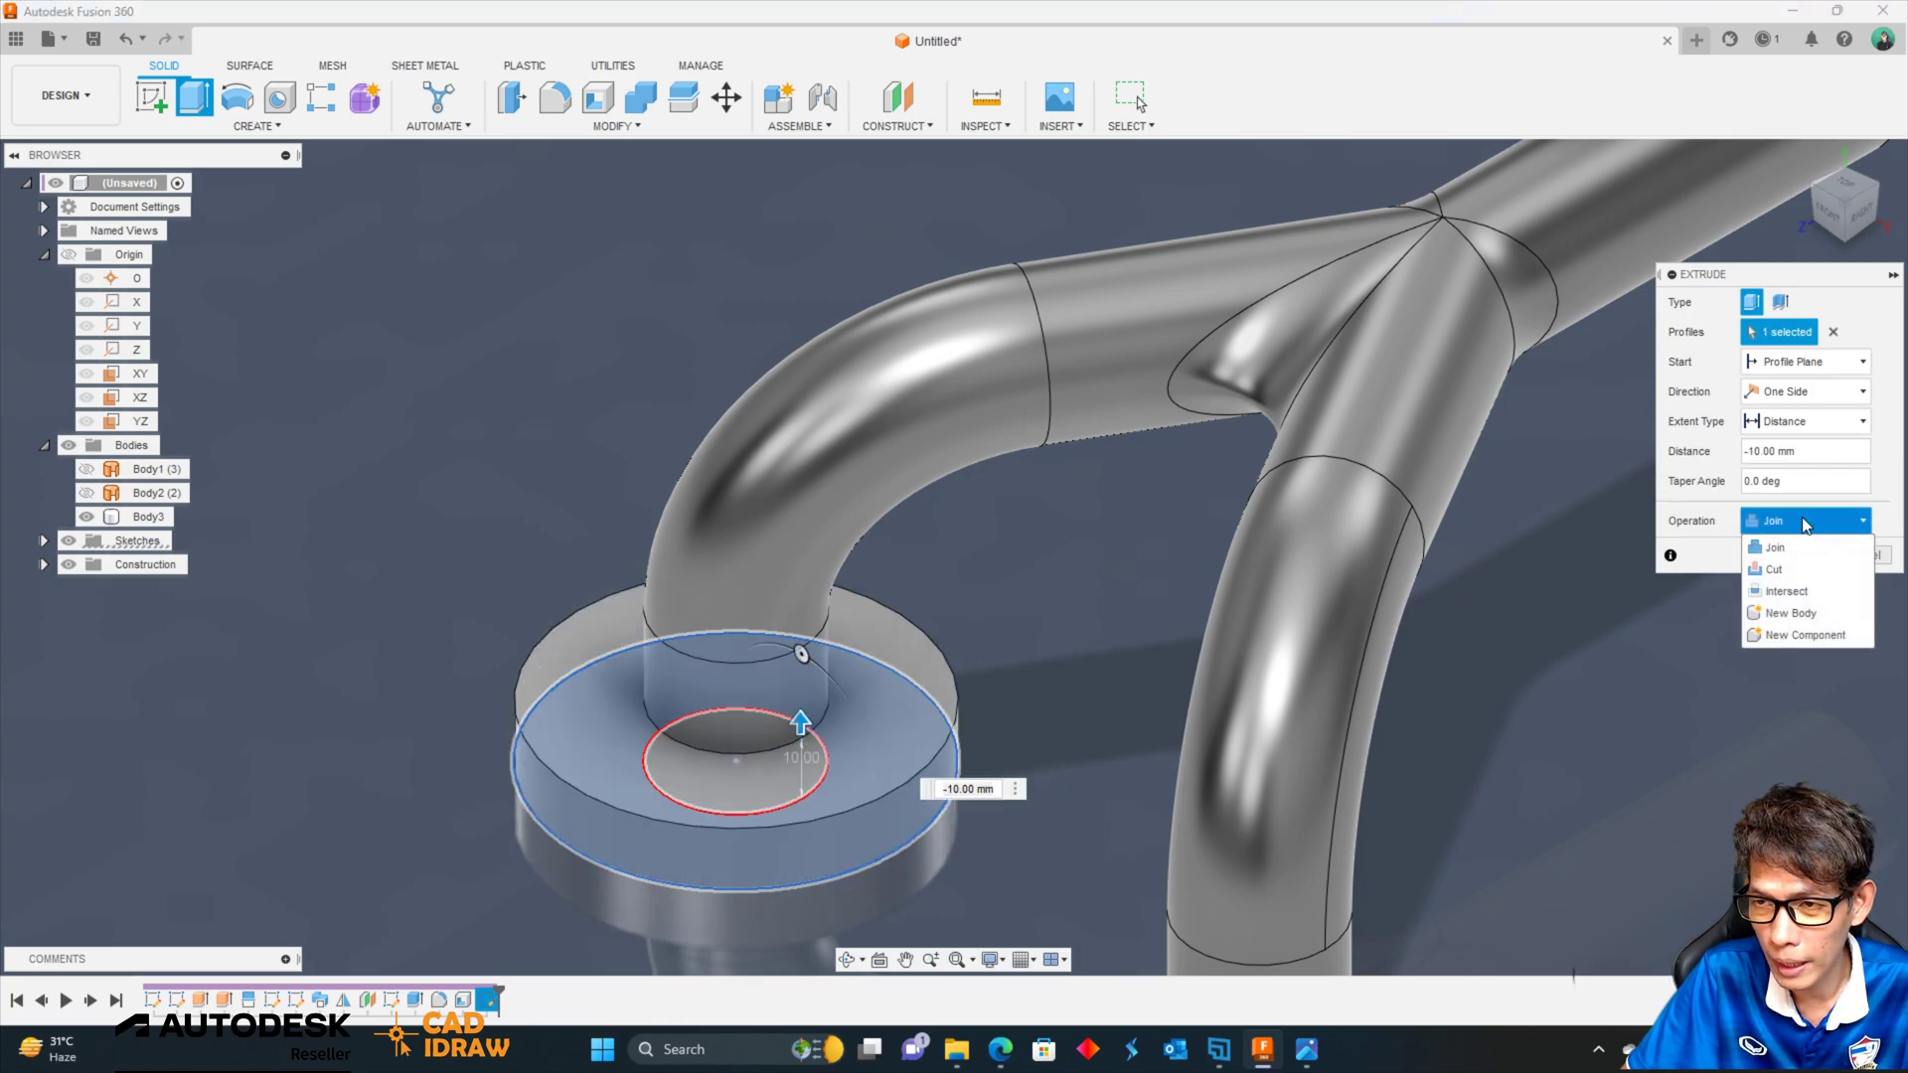
{"action": "left_click", "coordinate": [1798, 615]}
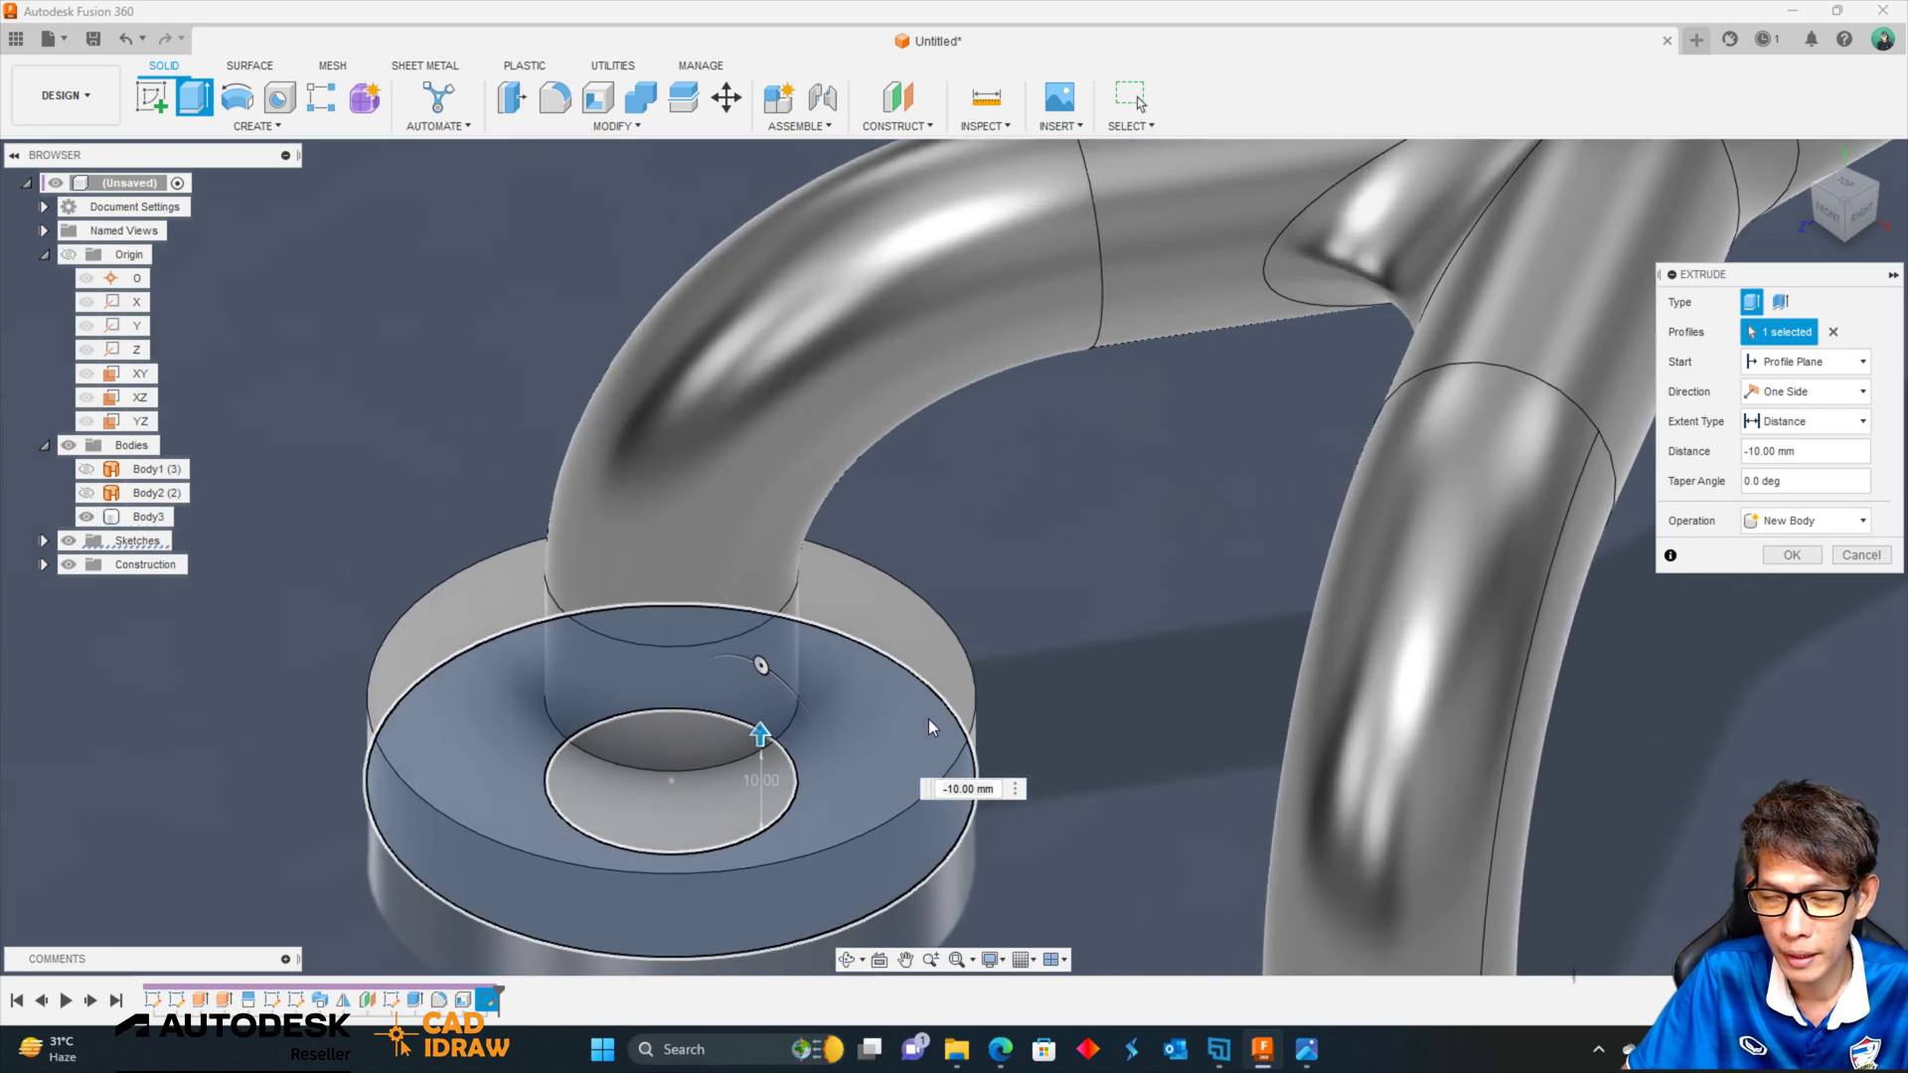
{"action": "type", "text": "-4"}
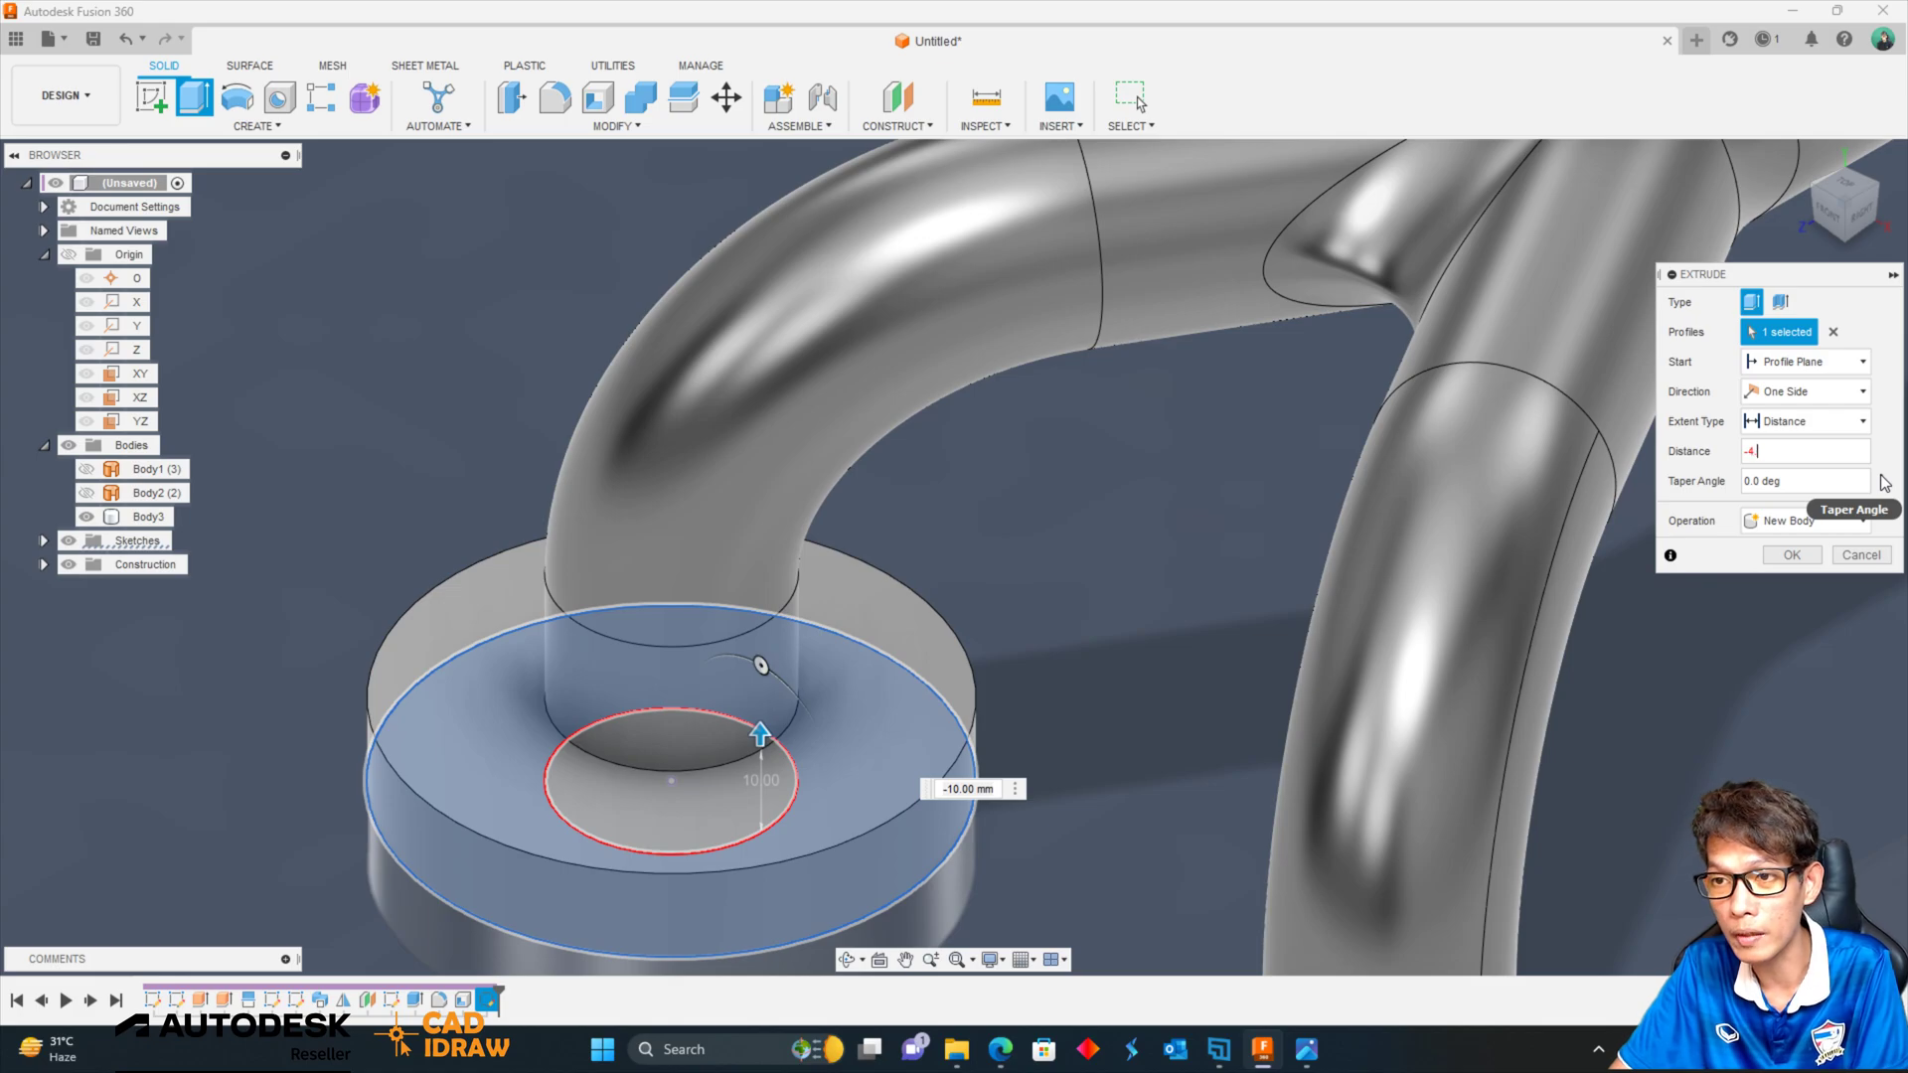
{"action": "type", "text": ".5"}
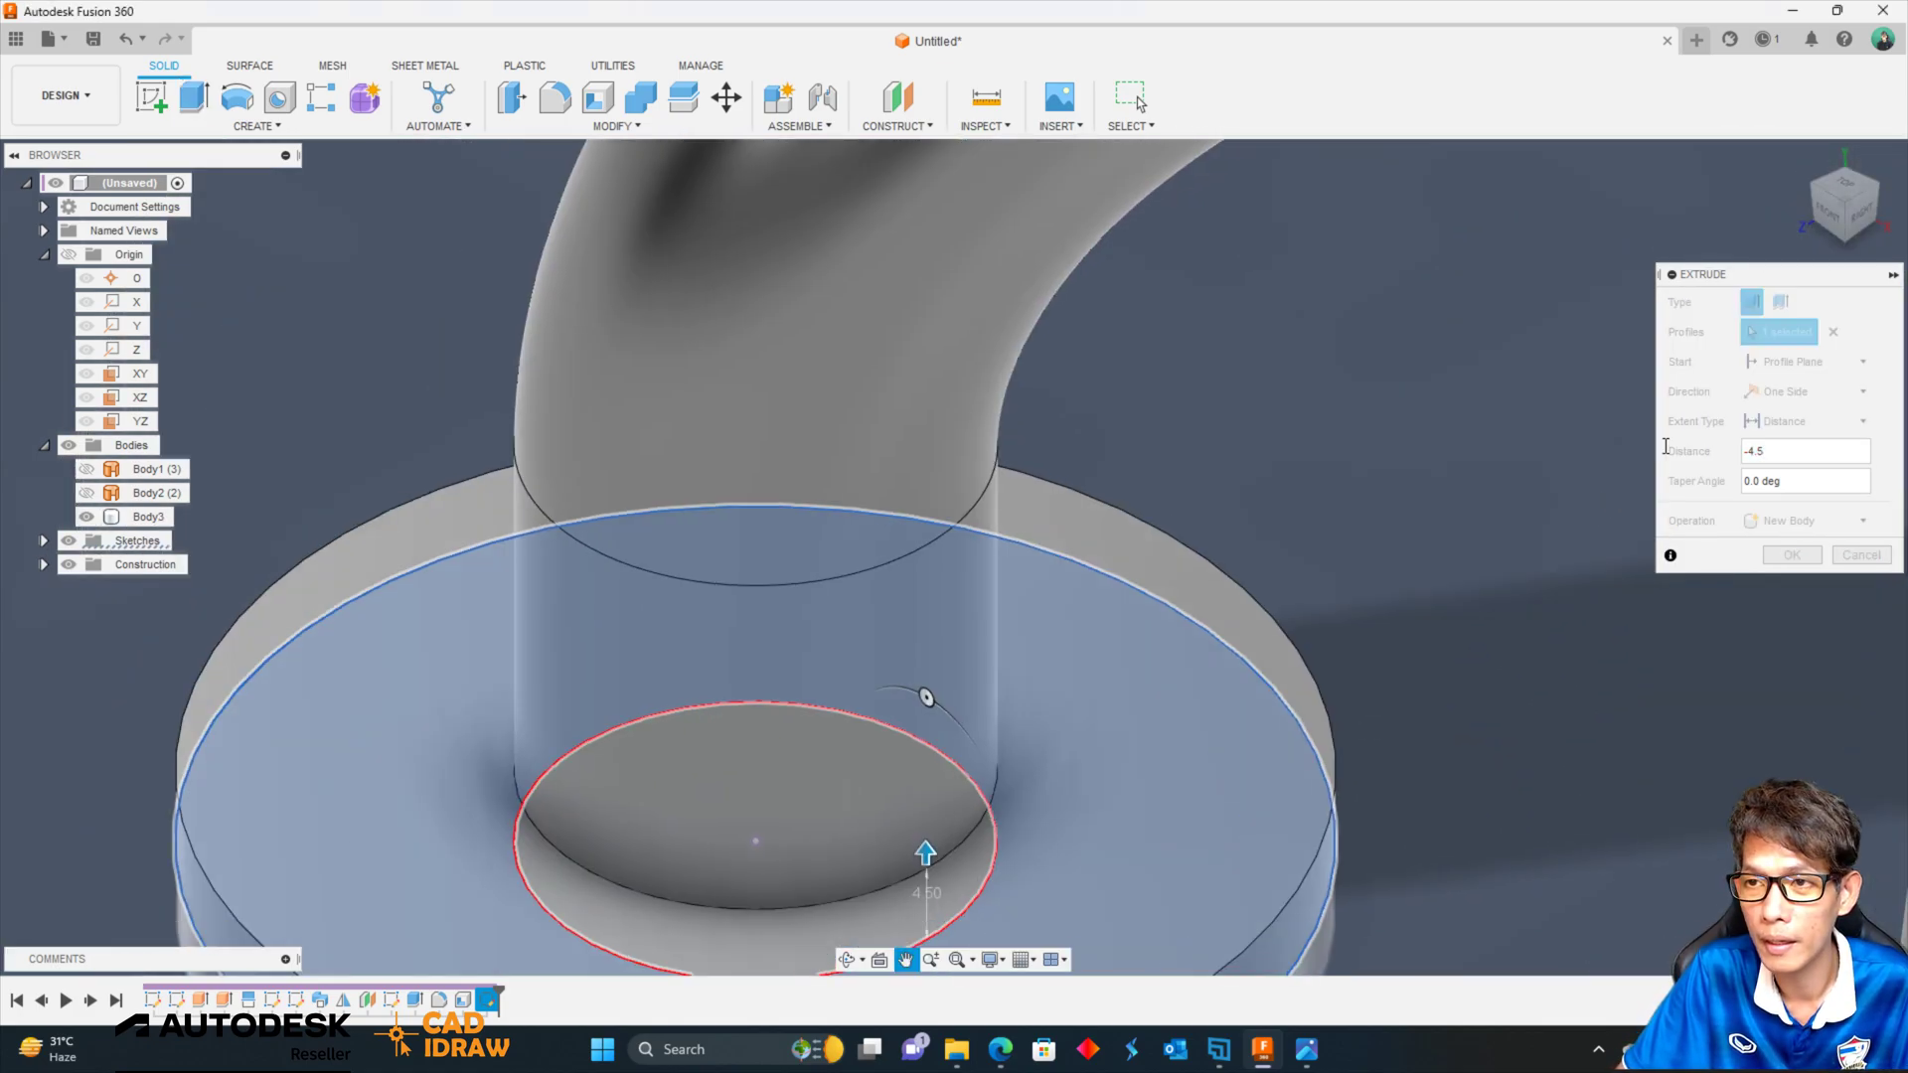
{"action": "left_click", "coordinate": [1792, 555]}
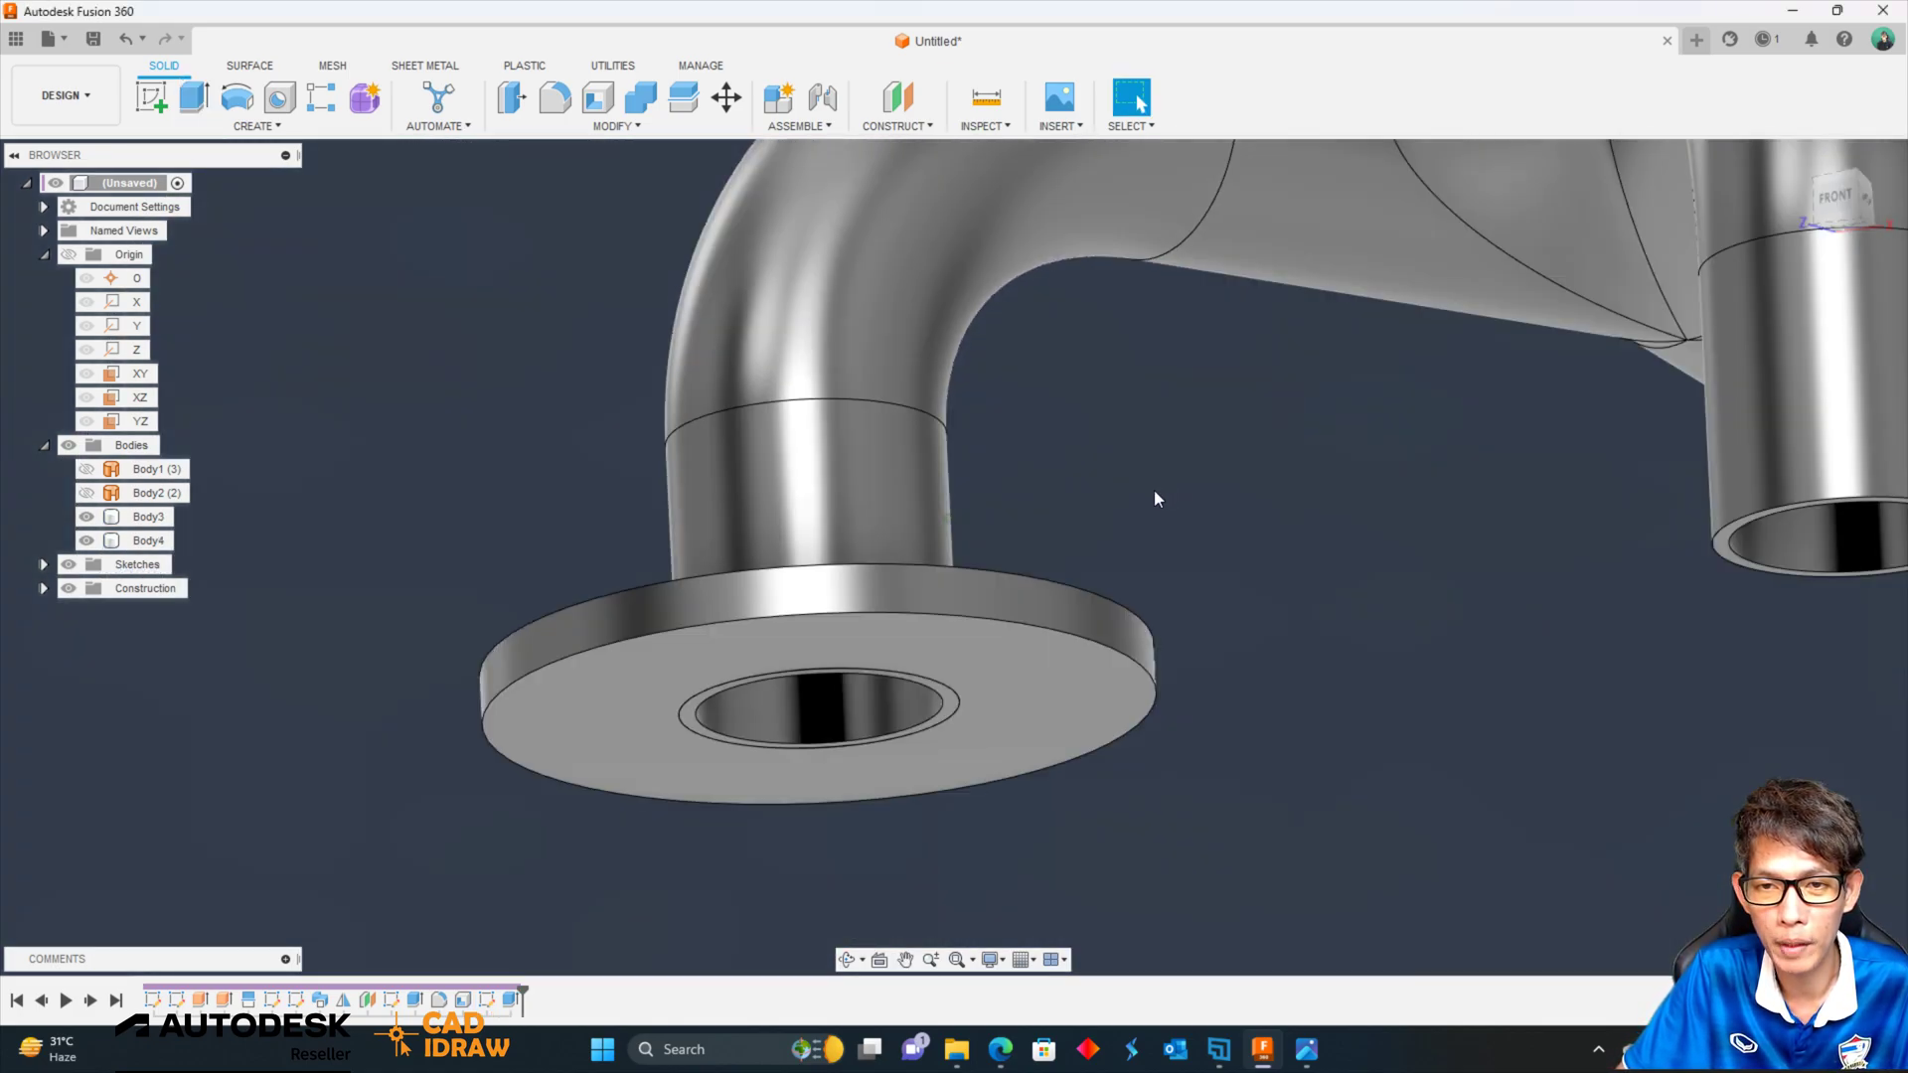
Orbit to view the flange from above and start a Mirror.
{"action": "mouse_move", "coordinate": [1153, 491]}
{"action": "middle_mouse_down", "text": "shift"}
{"action": "mouse_move", "coordinate": [1011, 635]}
{"action": "mouse_move", "coordinate": [712, 280]}
{"action": "mouse_move", "coordinate": [495, 223]}
{"action": "mouse_move", "coordinate": [628, 153]}
{"action": "mouse_move", "coordinate": [857, 137]}
{"action": "mouse_move", "coordinate": [663, 121]}
{"action": "middle_mouse_up", "text": "shift"}
{"action": "left_click", "coordinate": [656, 125]}
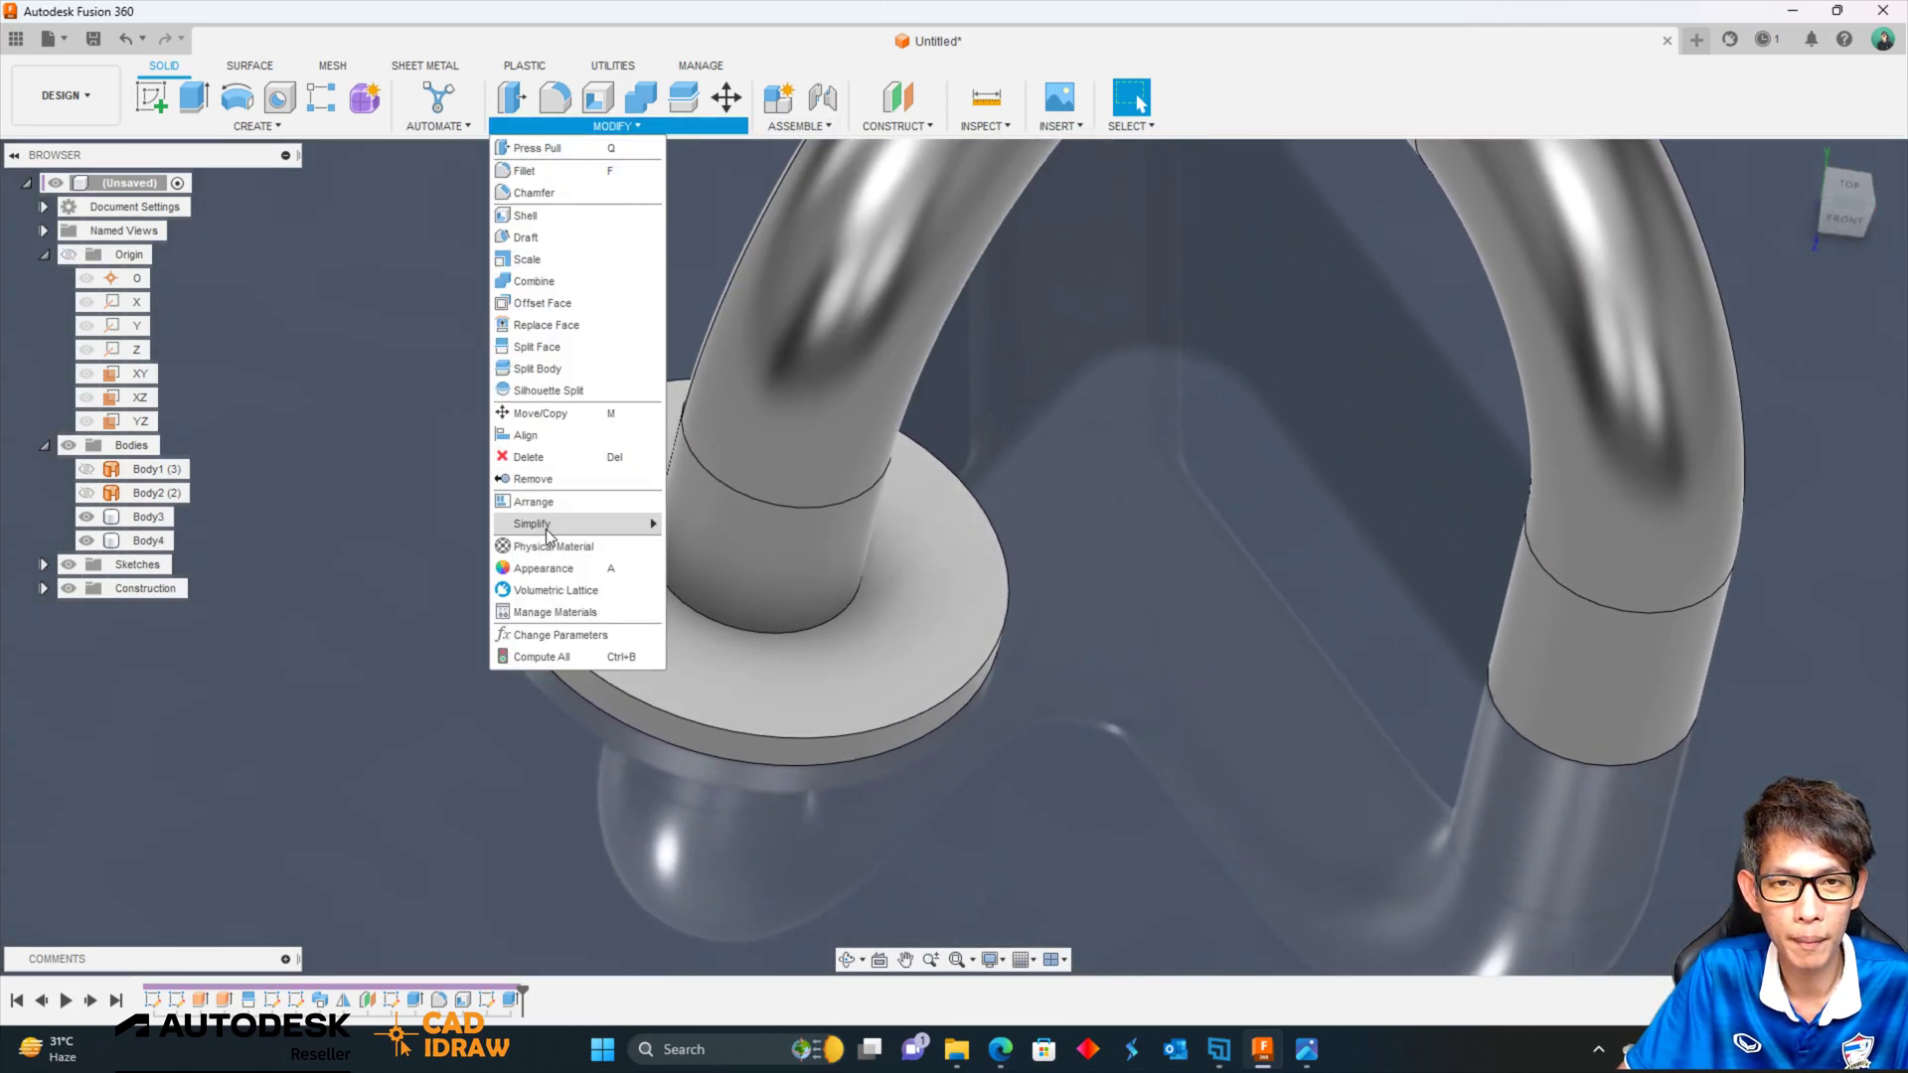
{"action": "mouse_move", "coordinate": [256, 125]}
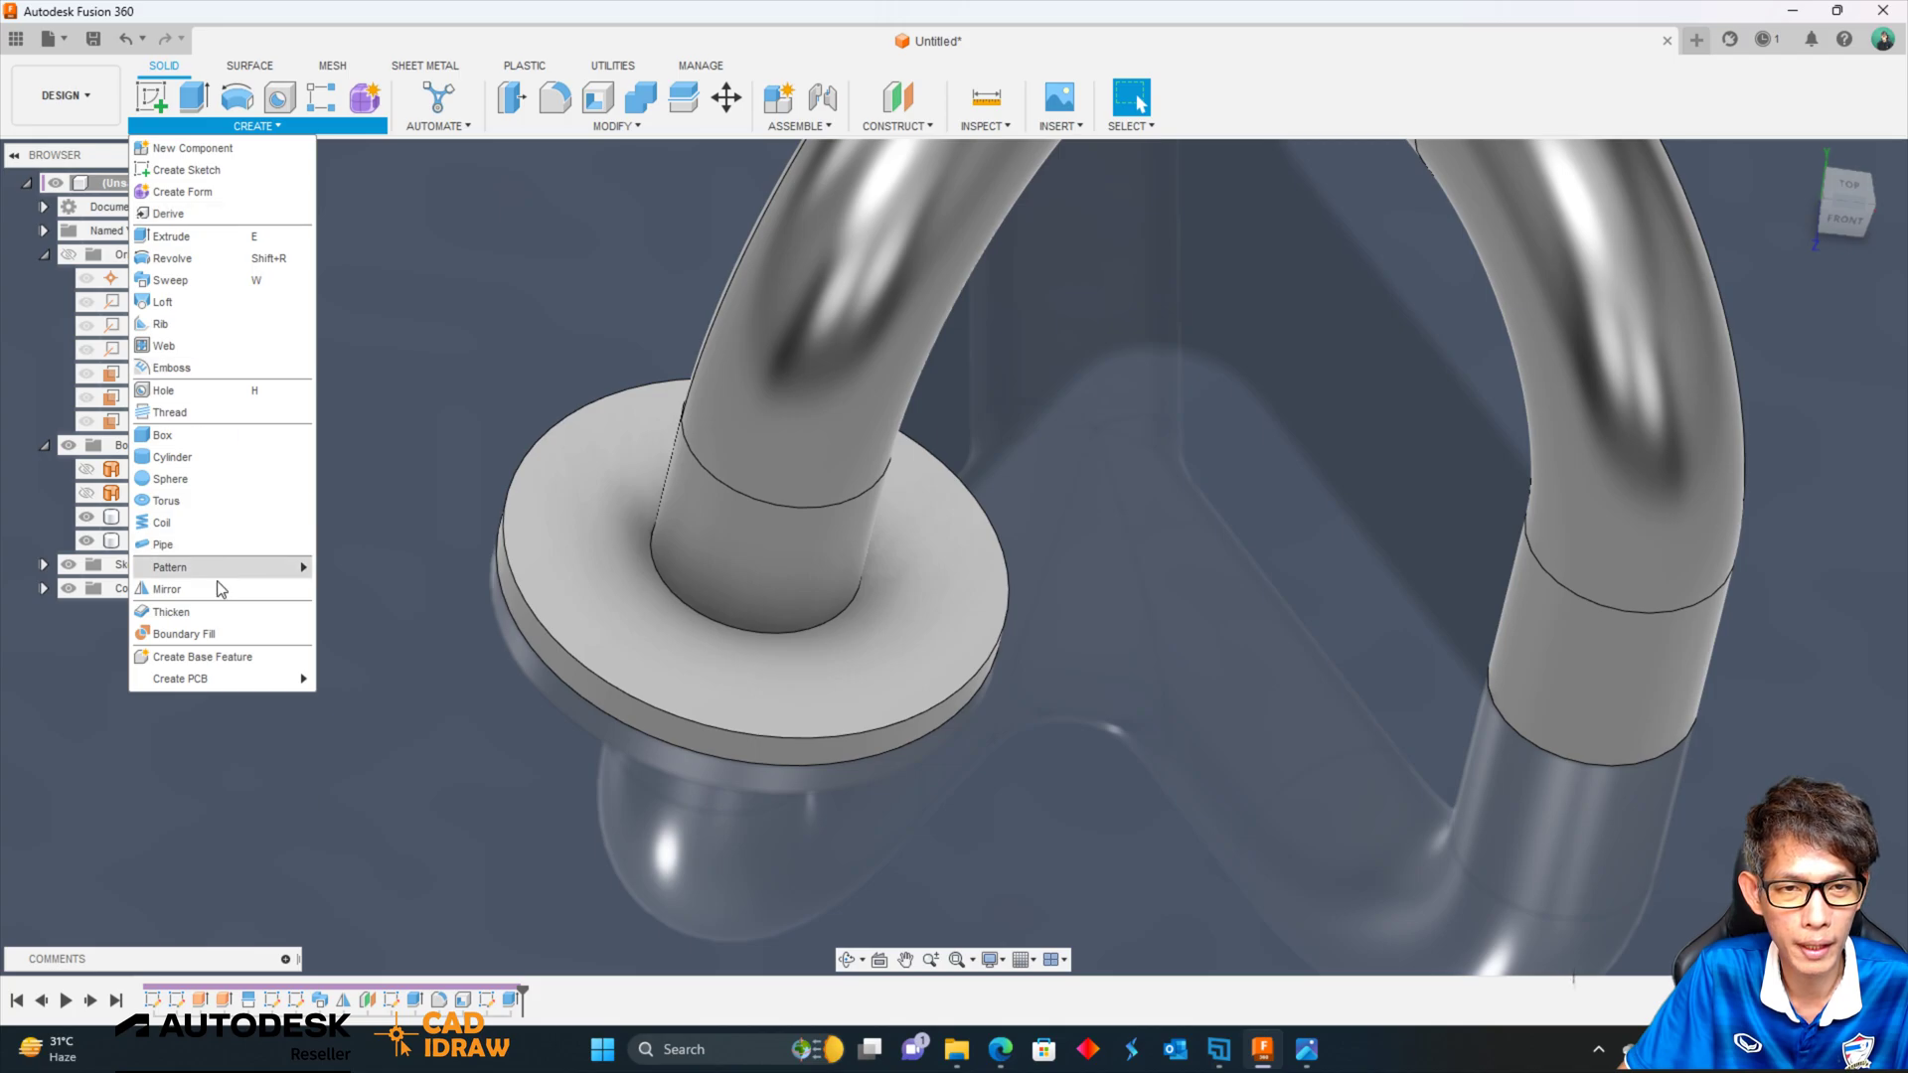
{"action": "left_click", "coordinate": [215, 587]}
{"action": "middle_click_drag", "start_coordinate": [634, 588], "coordinate": [879, 533], "text": "shift"}
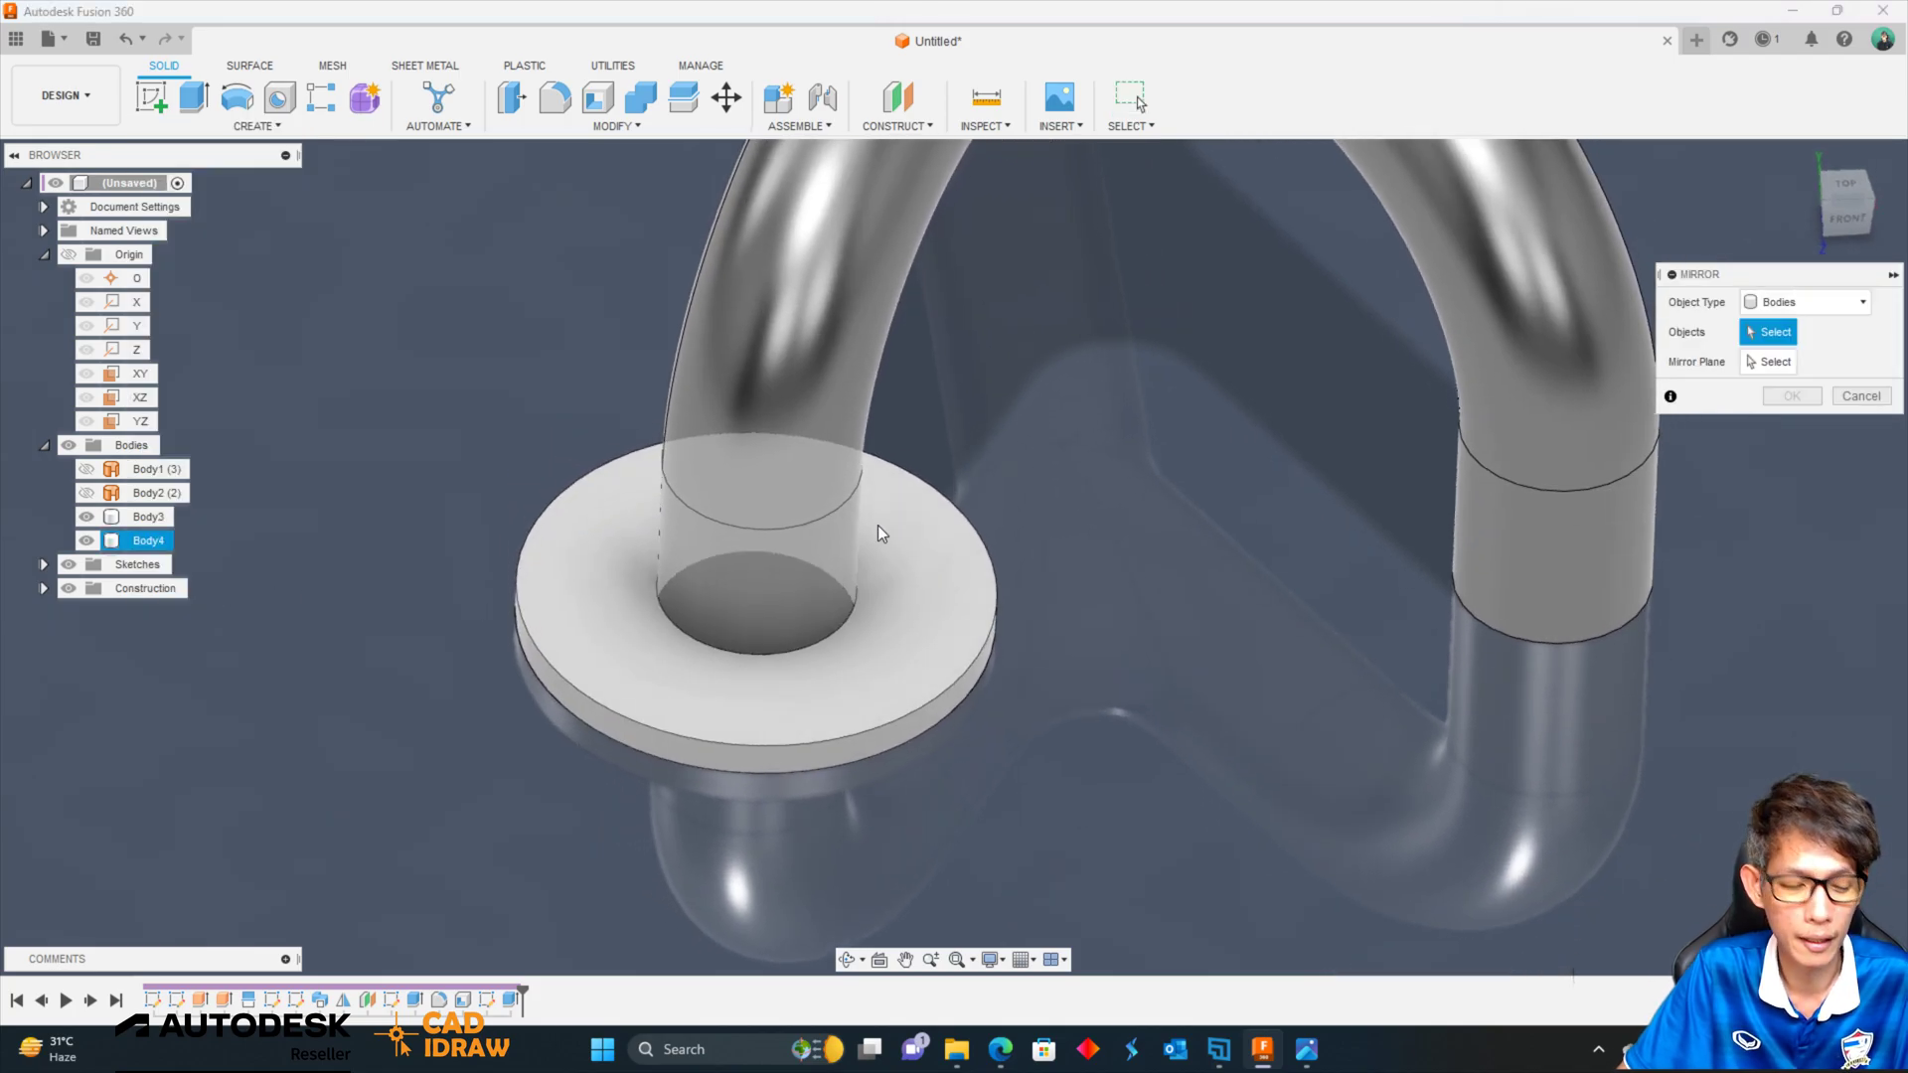
Cancel the mirror and draw a line from the centre in a sketch on the flange's top face.
{"action": "key", "text": "Escape"}
{"action": "left_click", "coordinate": [741, 669]}
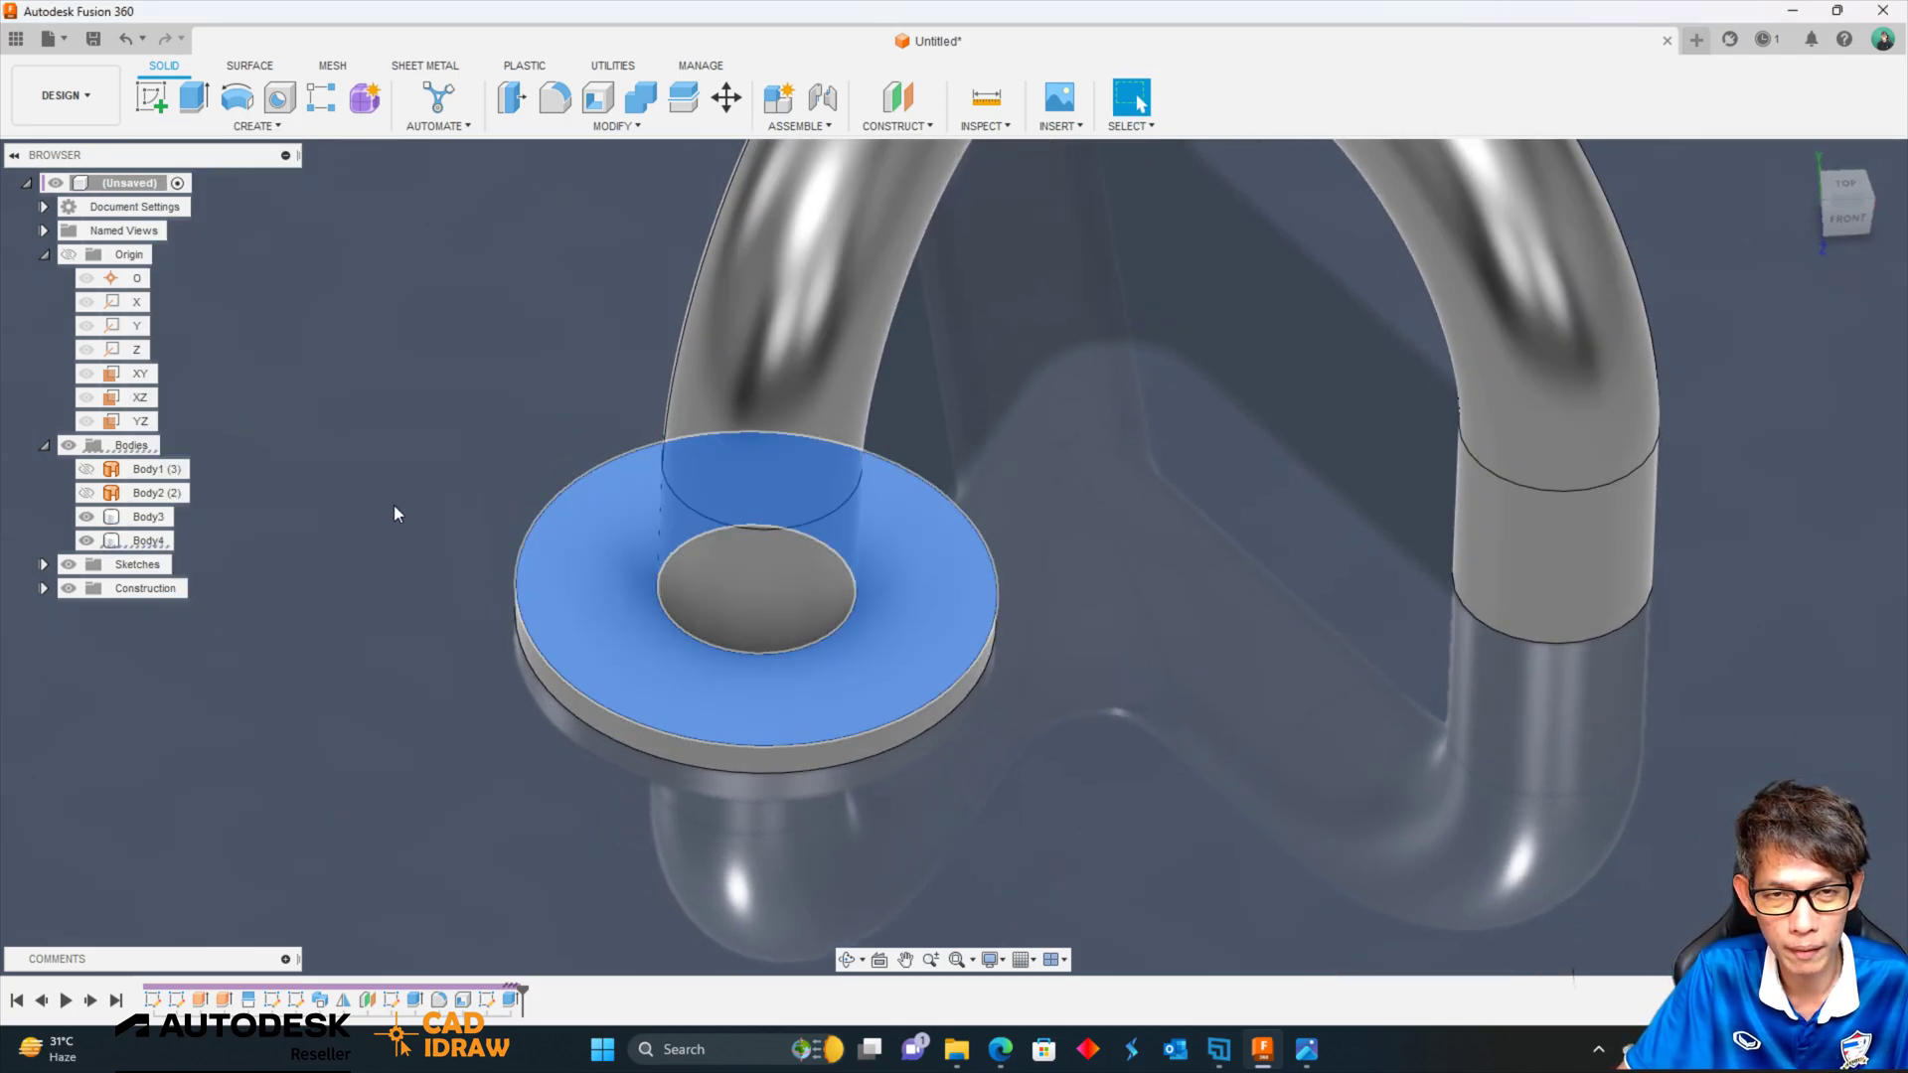
{"action": "left_click", "coordinate": [151, 99]}
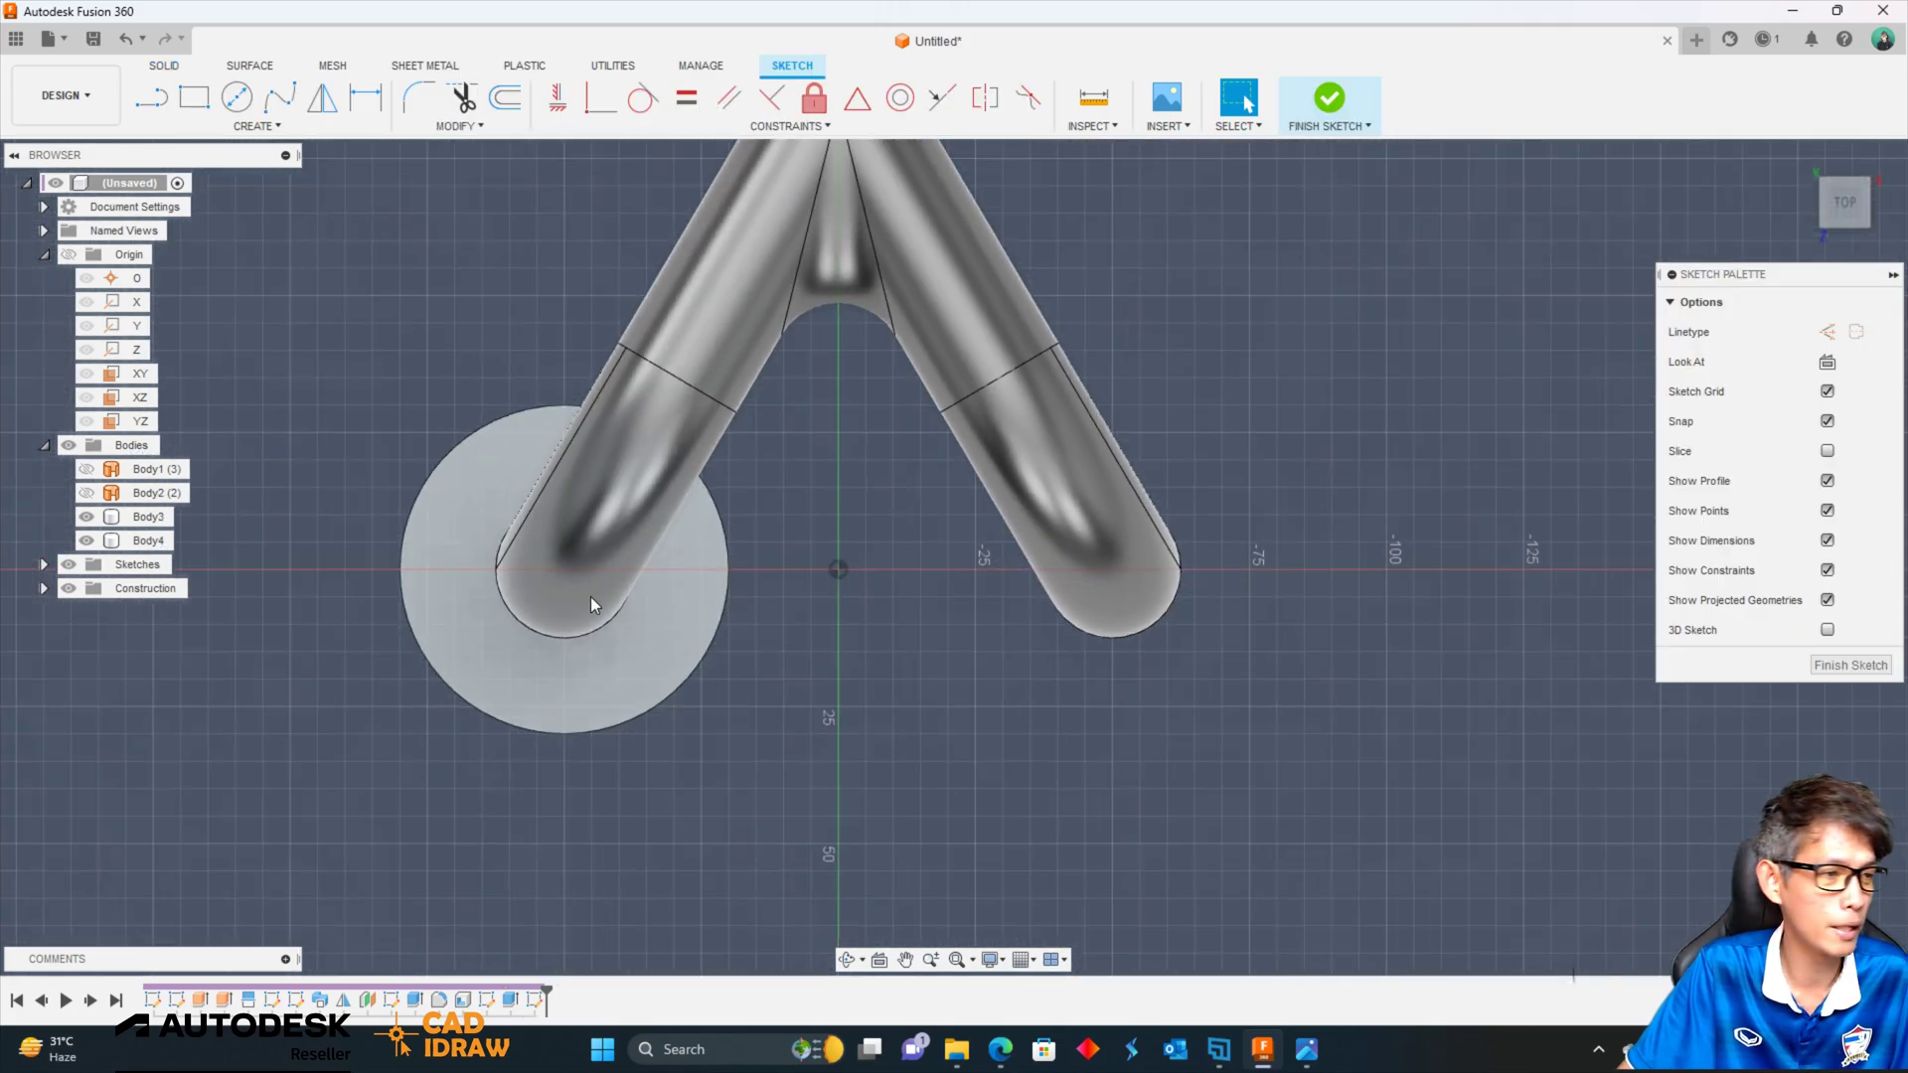
{"action": "scroll", "coordinate": [592, 602], "scroll_direction": "up", "scroll_amount": 1}
{"action": "scroll", "coordinate": [560, 594], "scroll_direction": "up", "scroll_amount": 3}
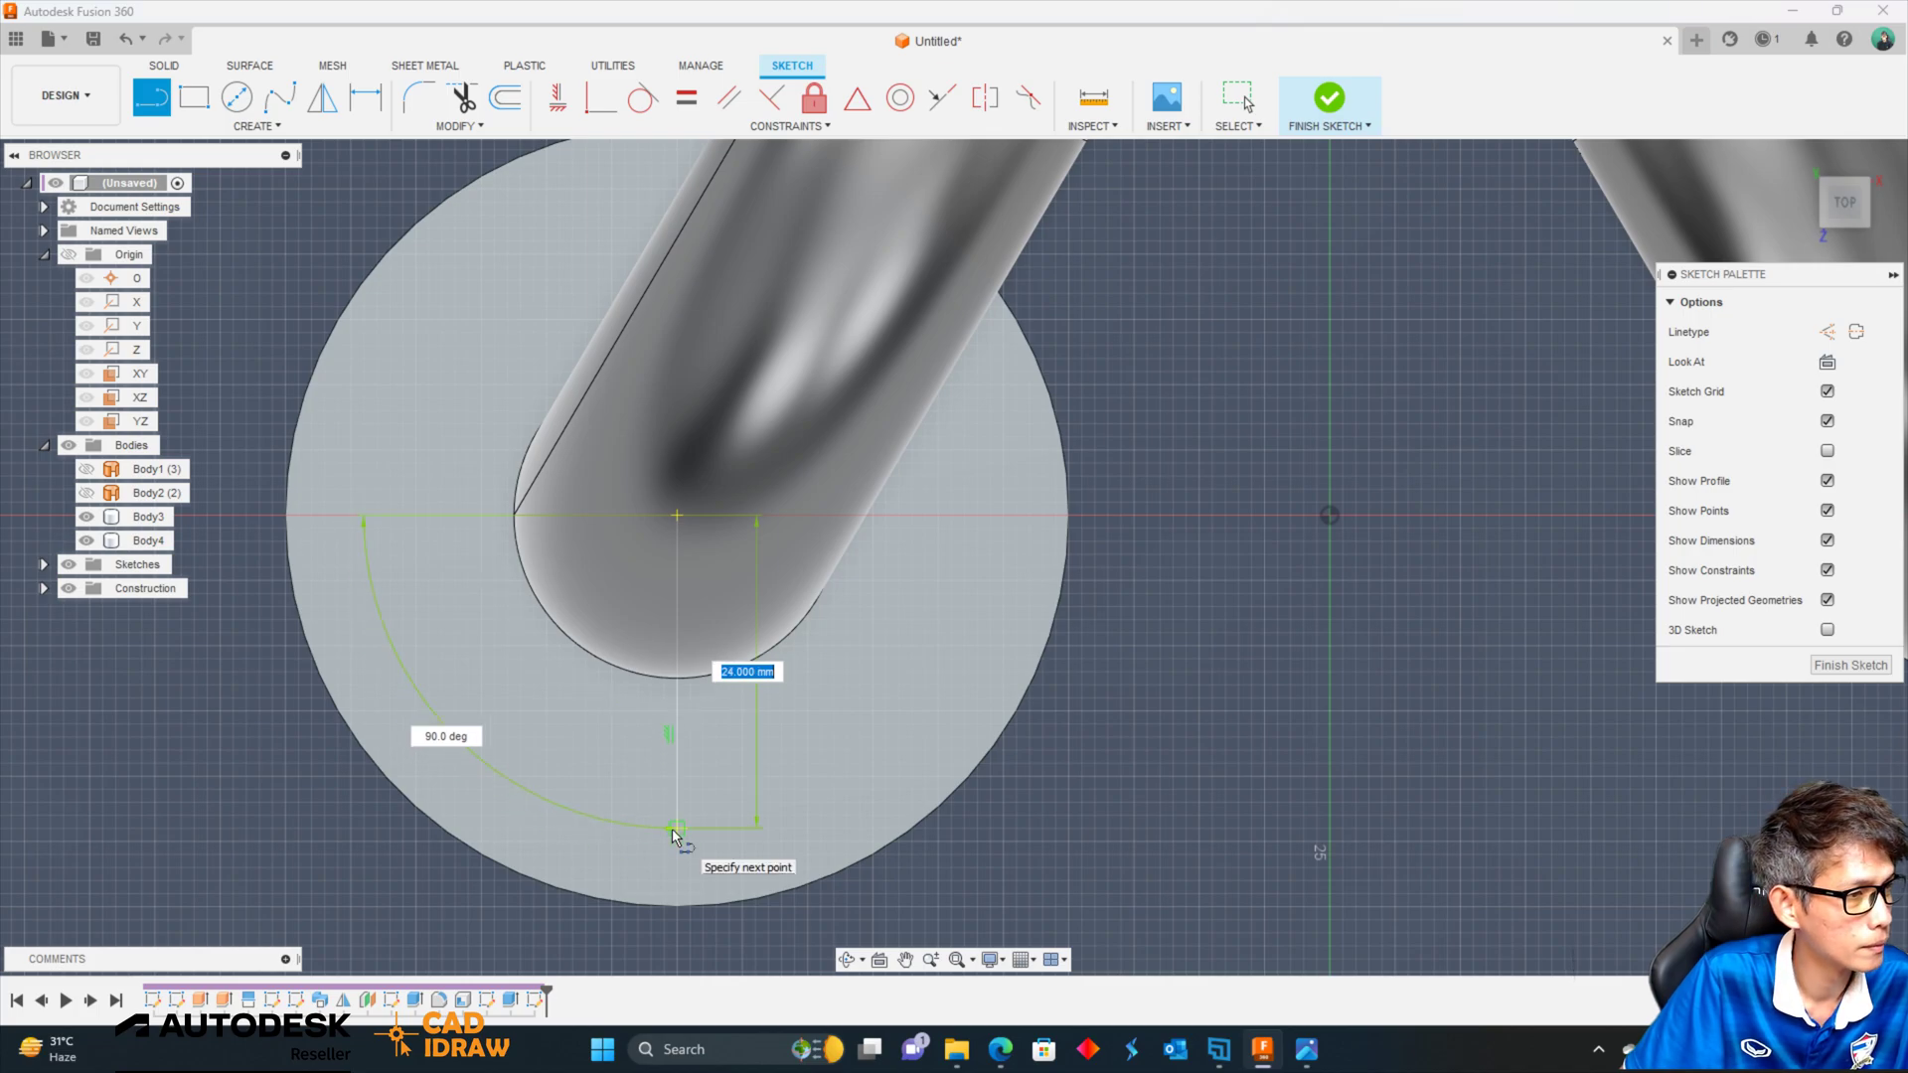
{"action": "key", "text": "Escape"}
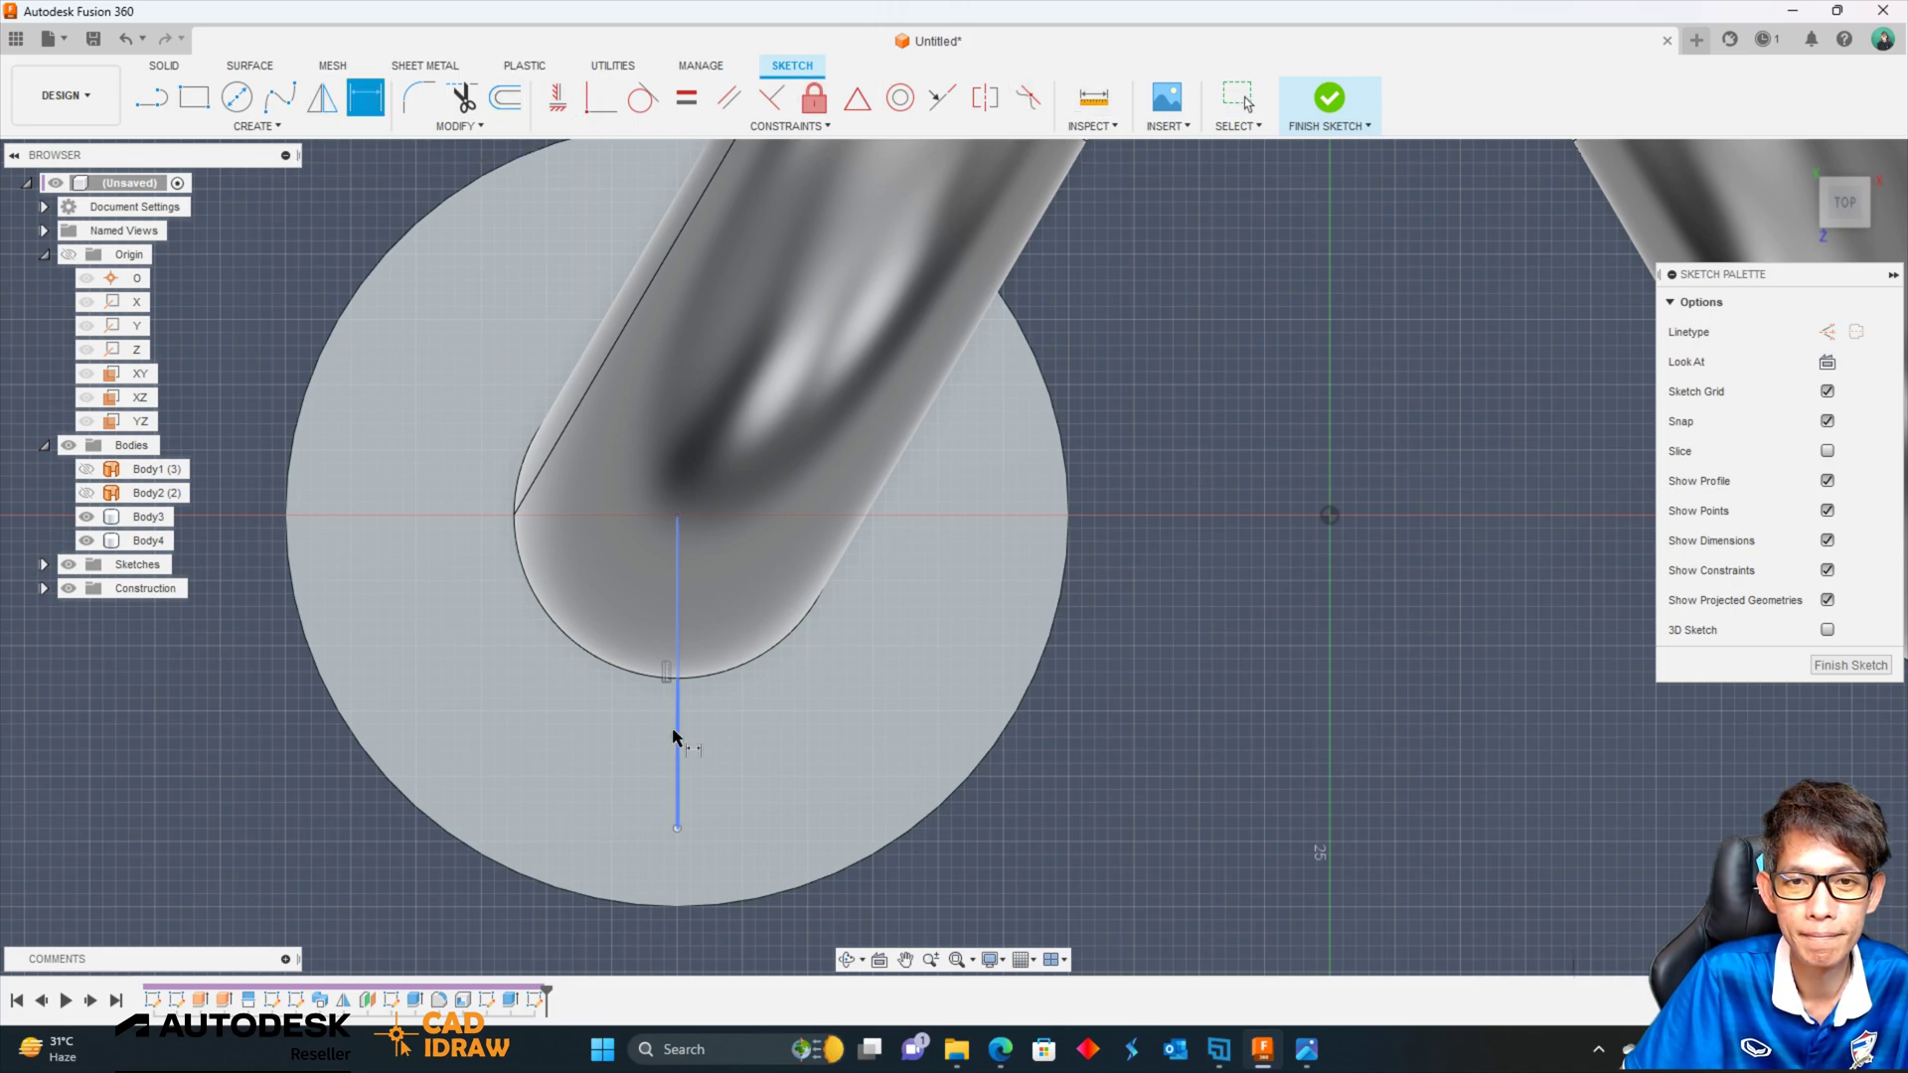
Dimension the line 42.5/2 (21.25 mm), make it construction geometry, and finish the sketch.
{"action": "left_click", "coordinate": [1198, 695]}
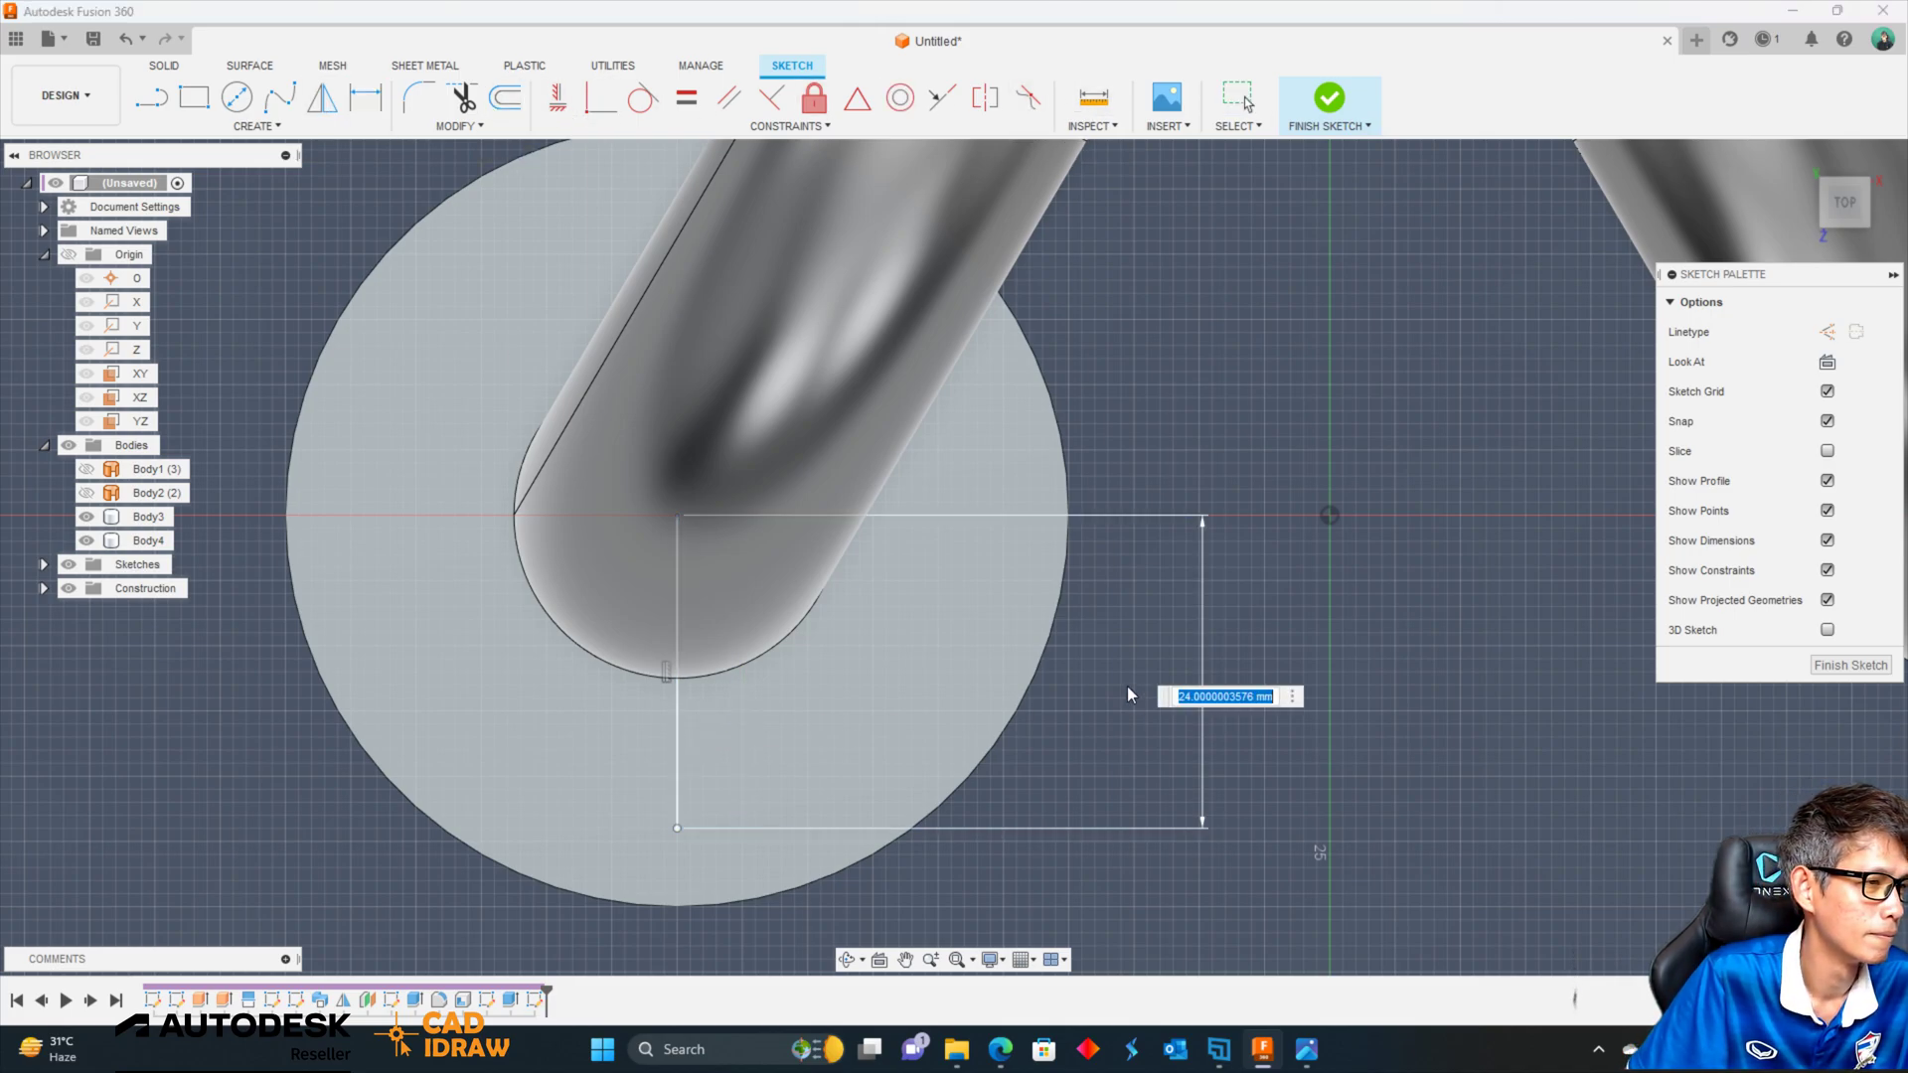
{"action": "type", "text": "4"}
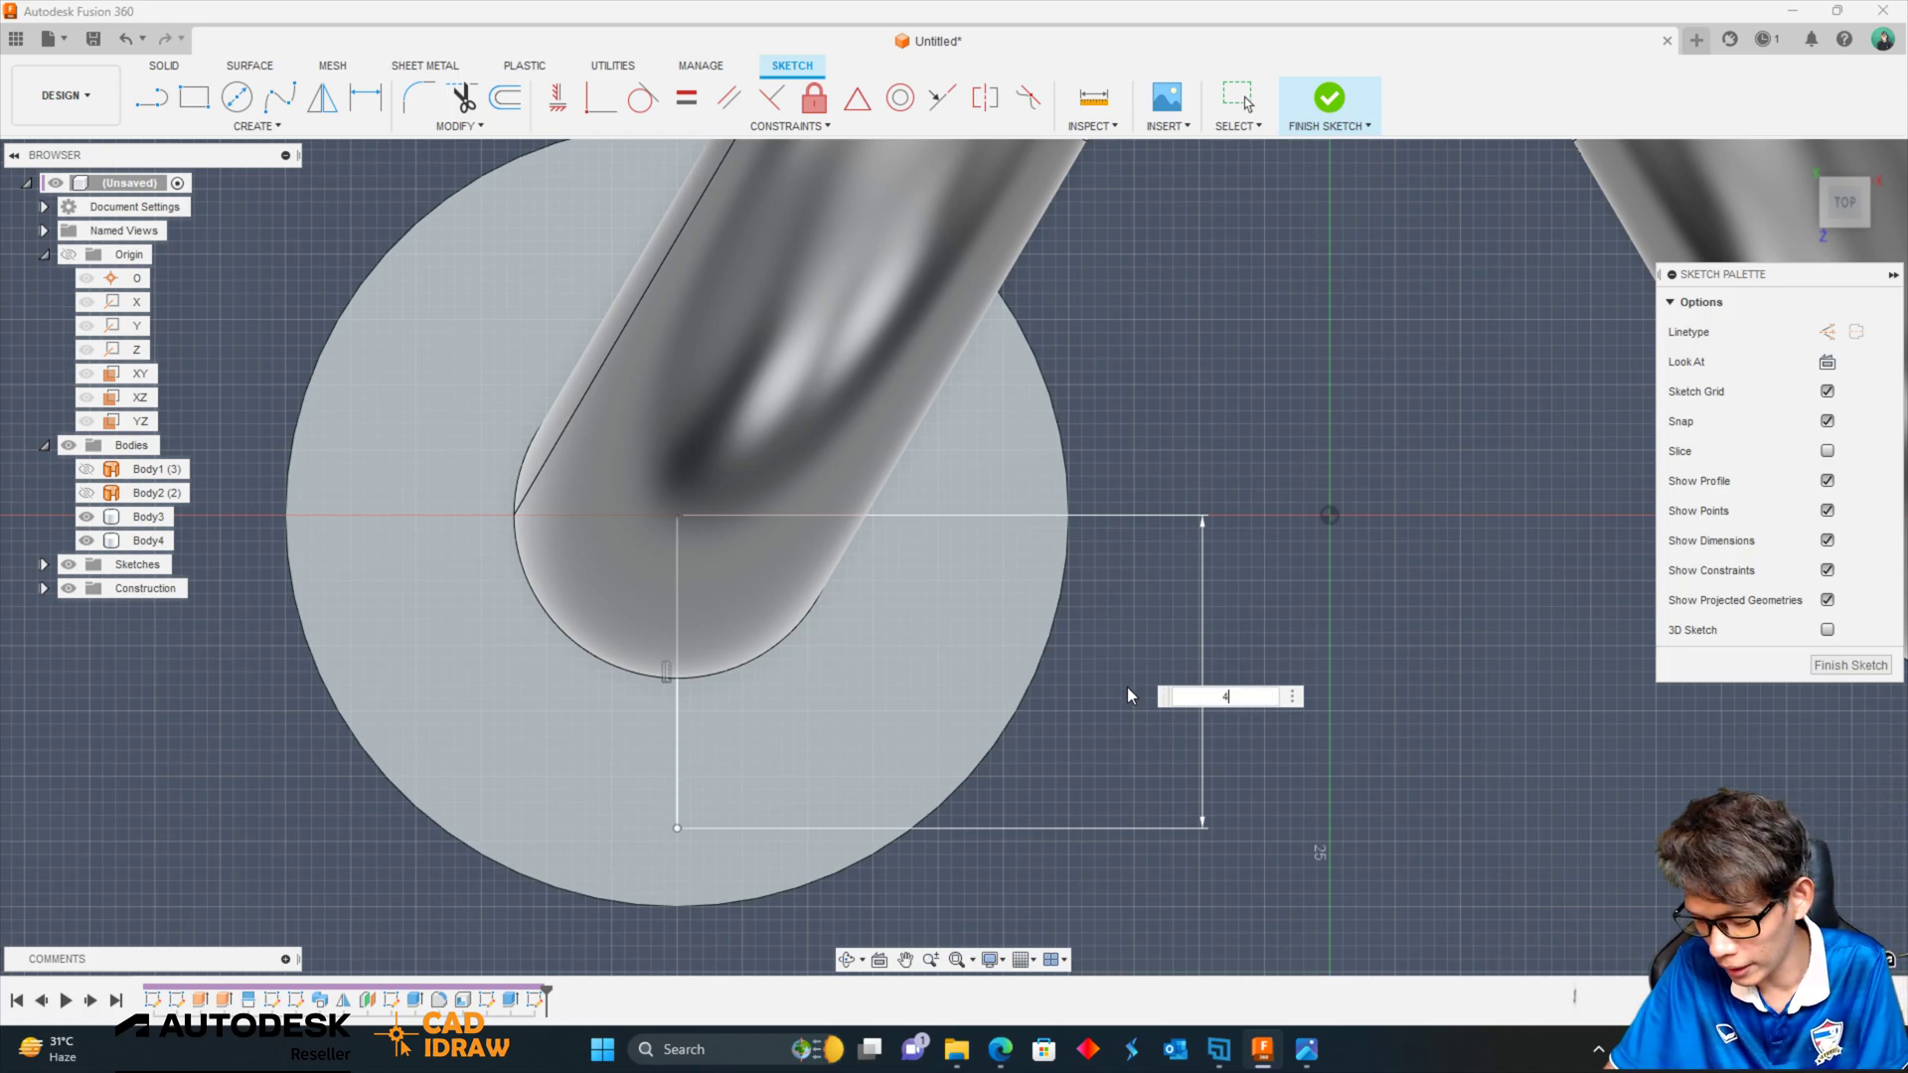
{"action": "type", "text": "2.5"}
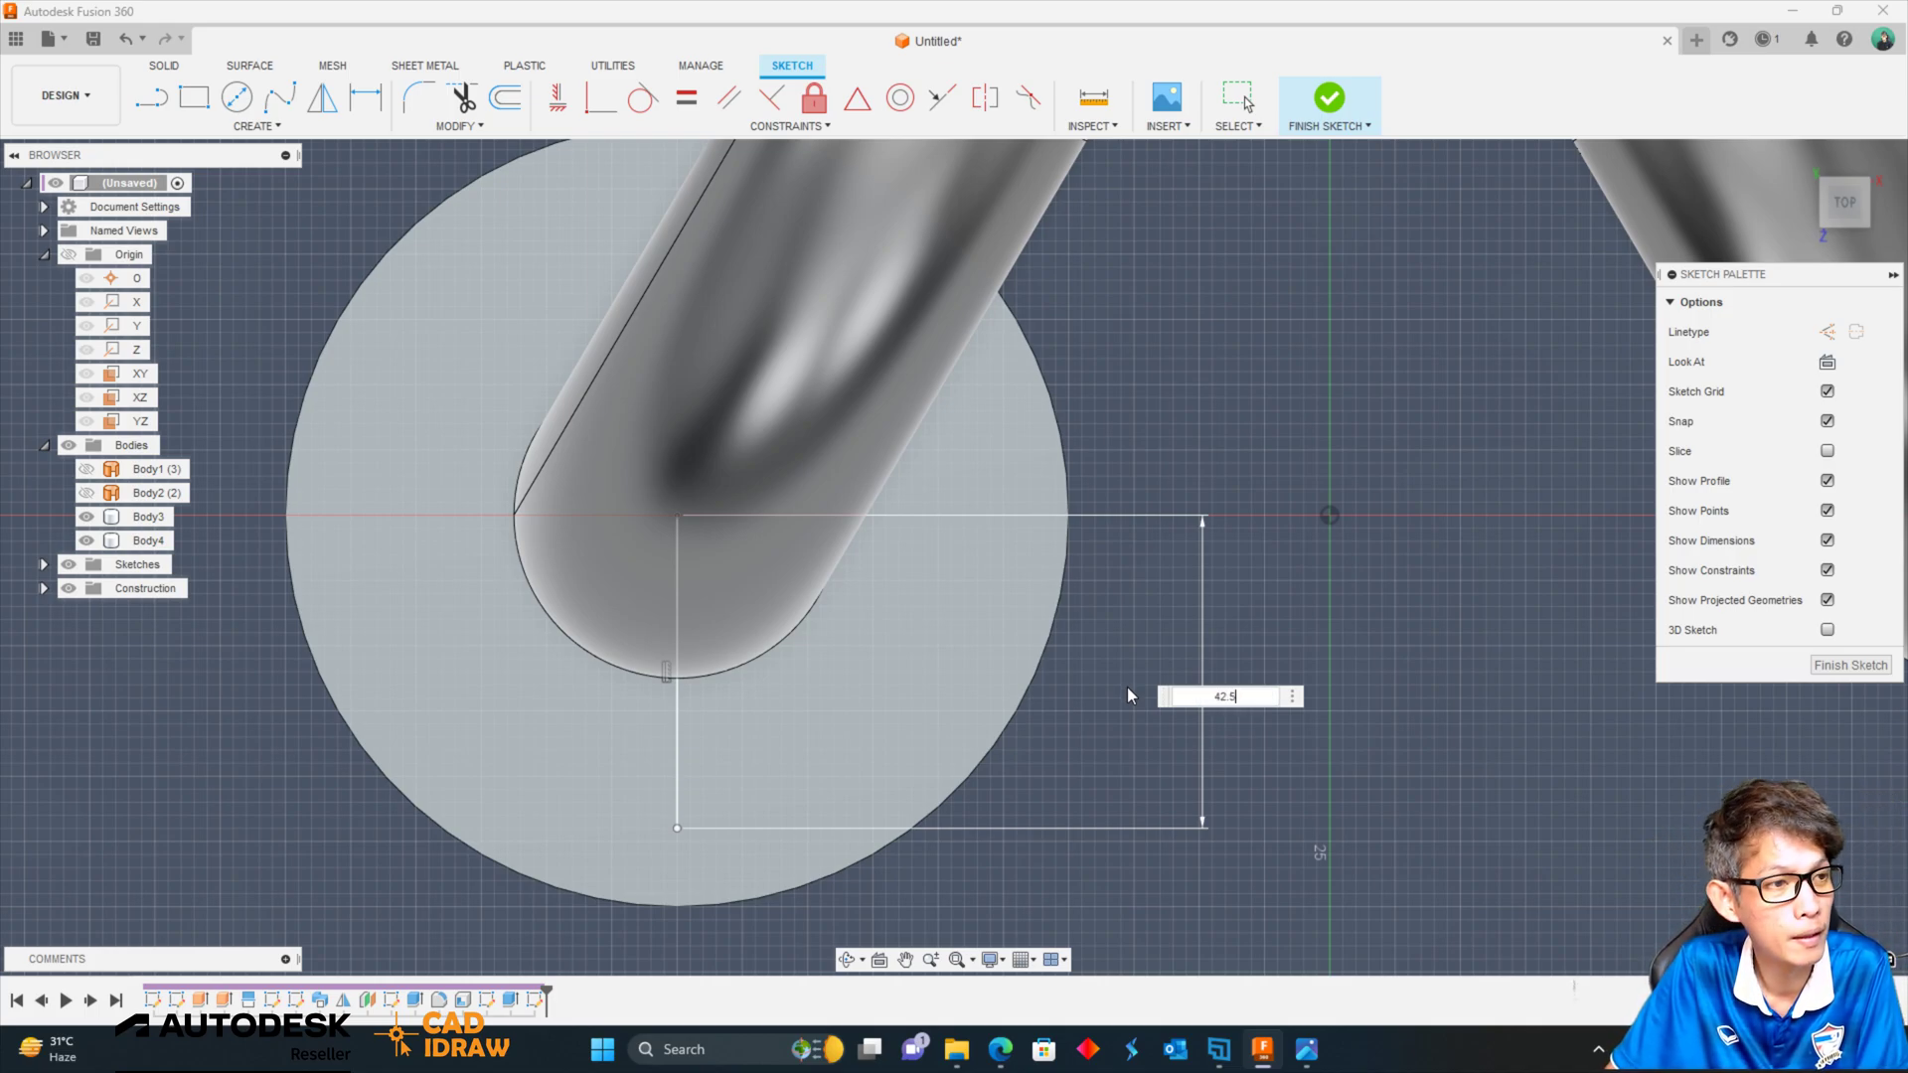
{"action": "type", "text": "/2"}
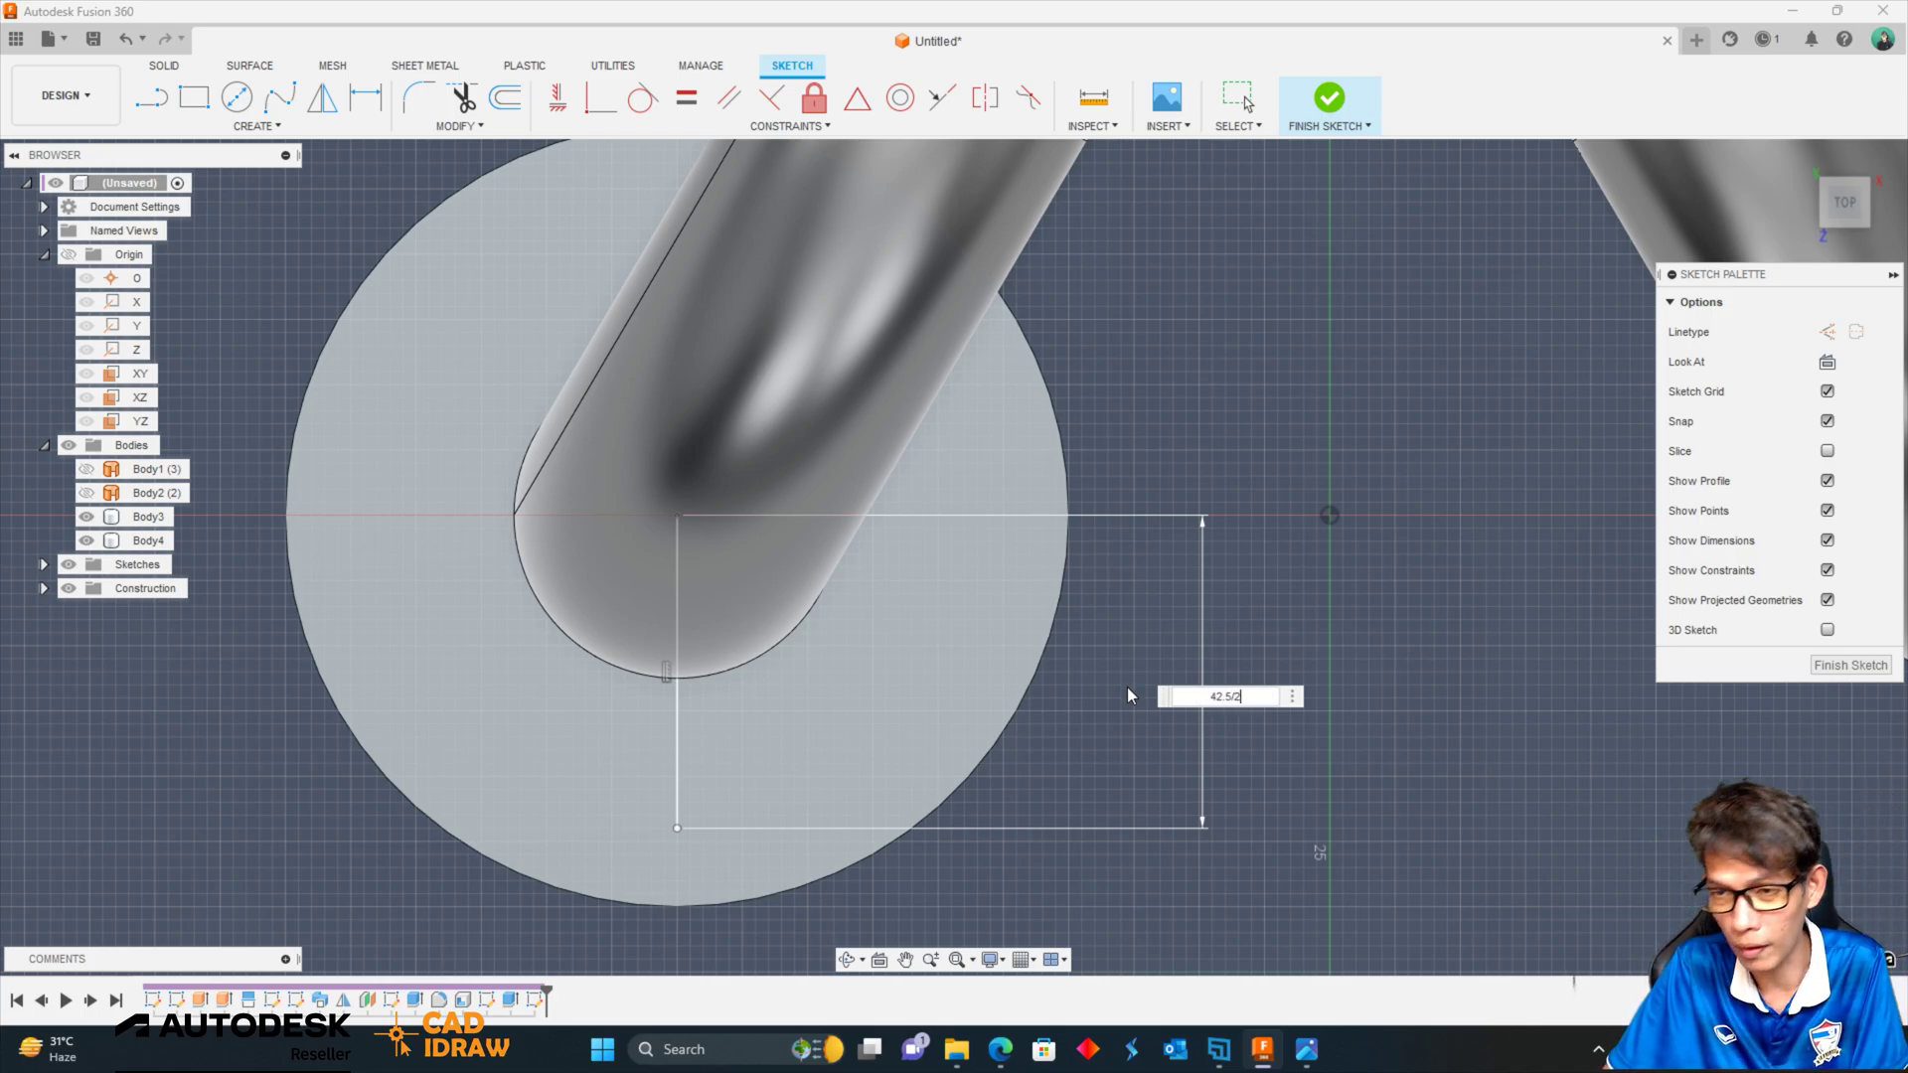
{"action": "key", "text": "Return"}
{"action": "left_click", "coordinate": [678, 725]}
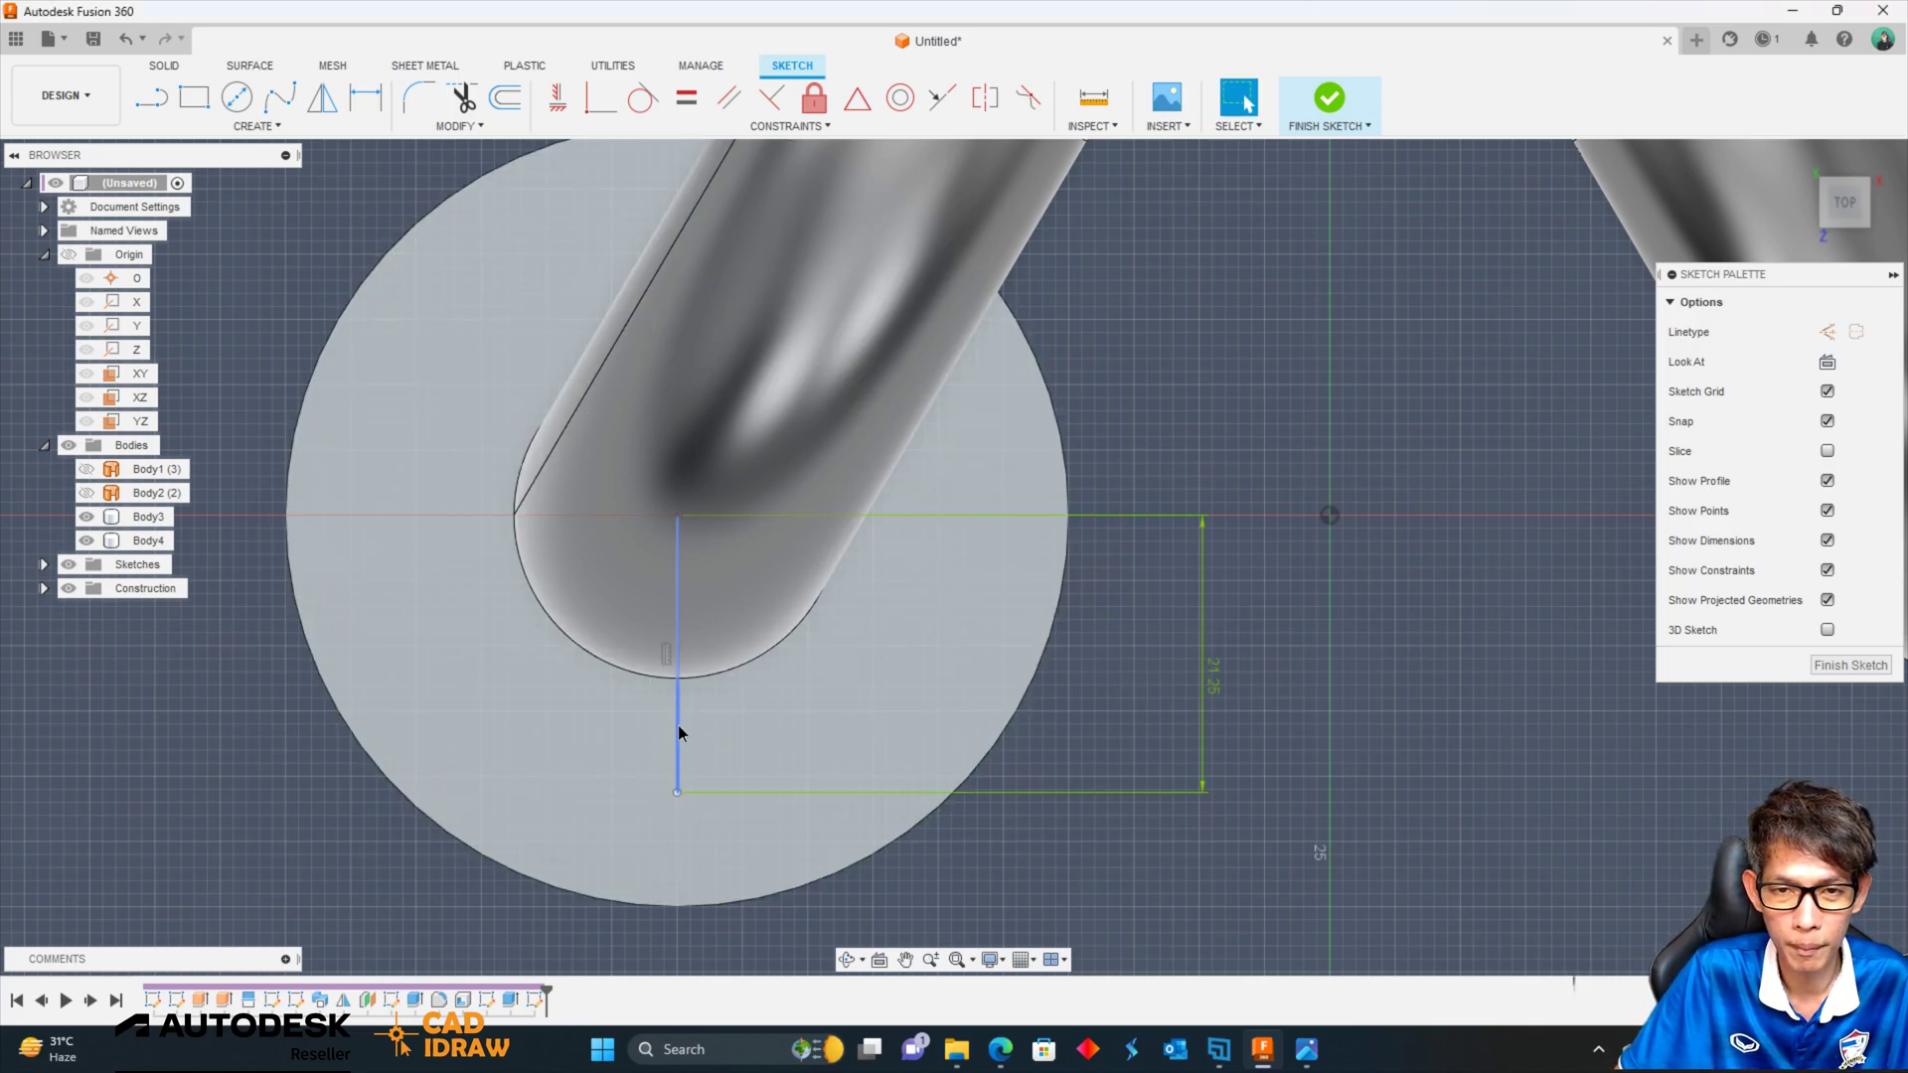
{"action": "left_click", "coordinate": [1828, 332]}
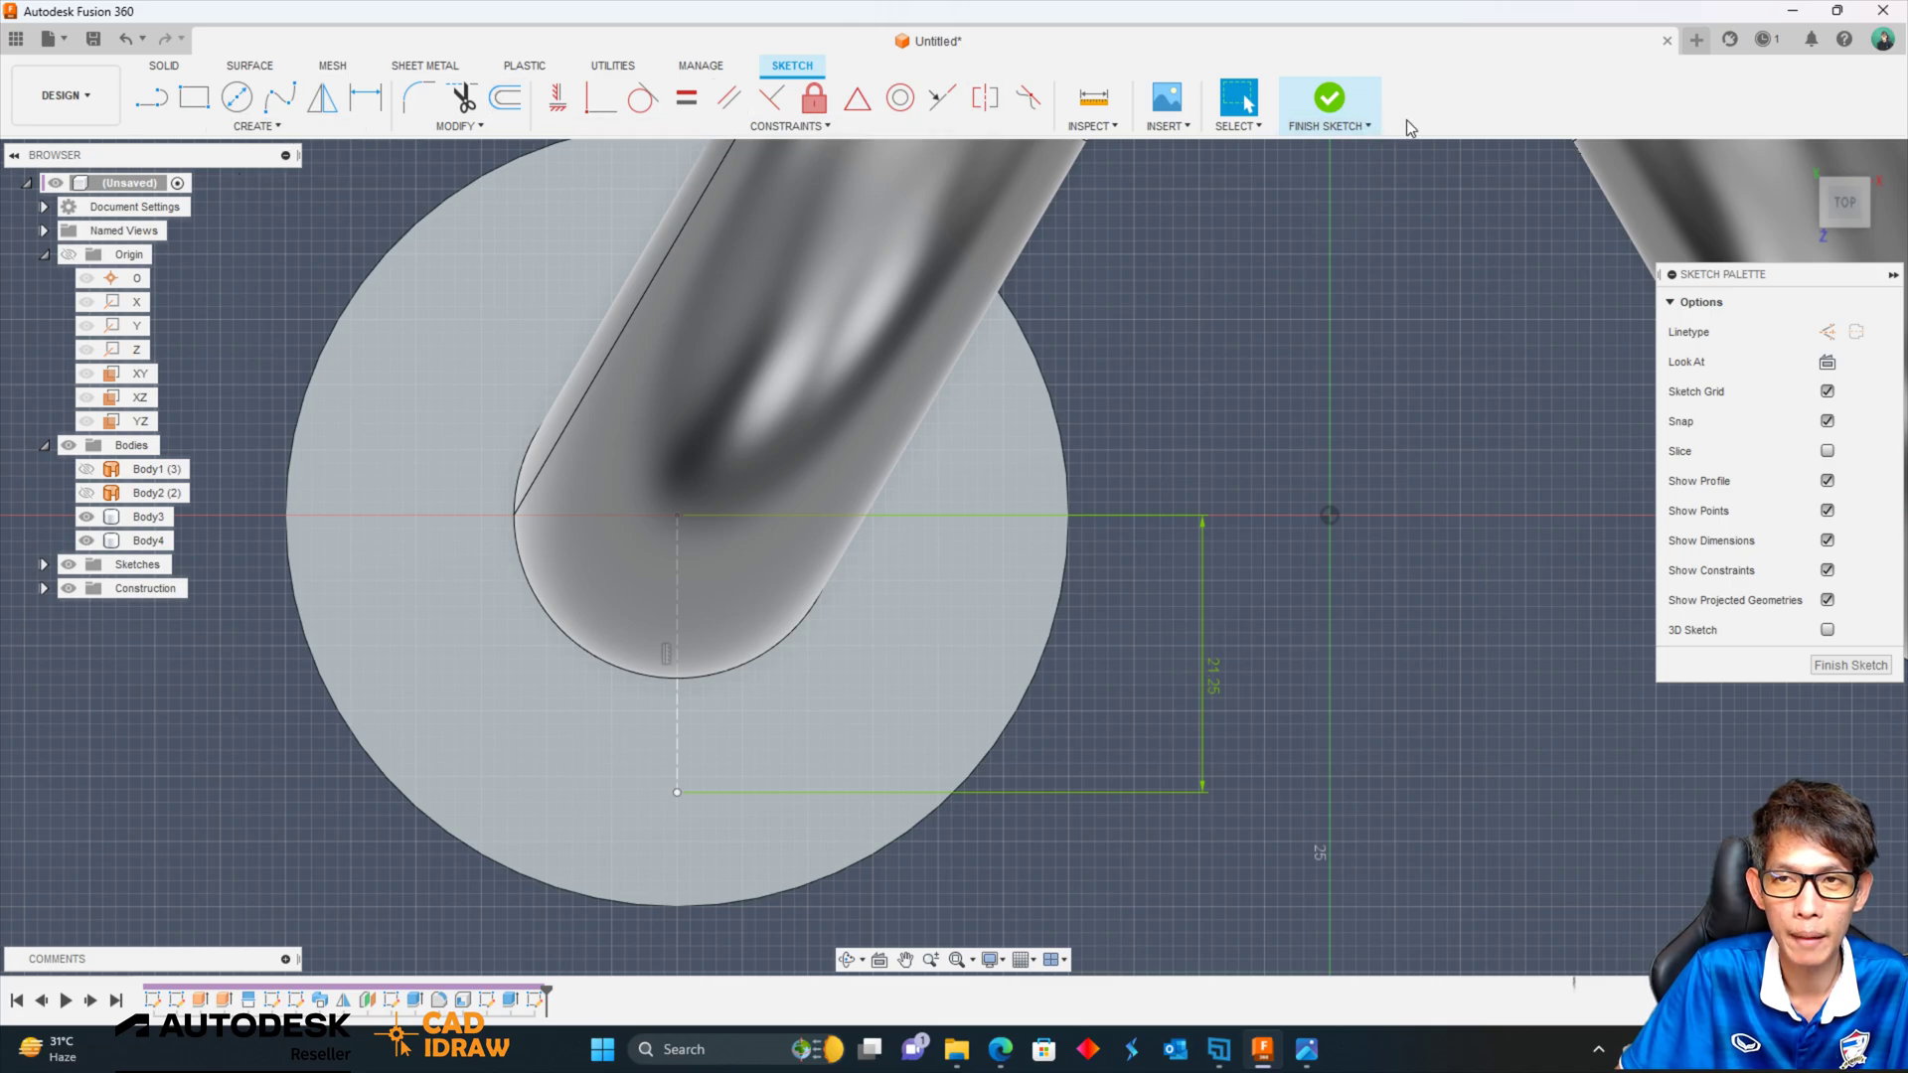
{"action": "left_click", "coordinate": [1330, 99]}
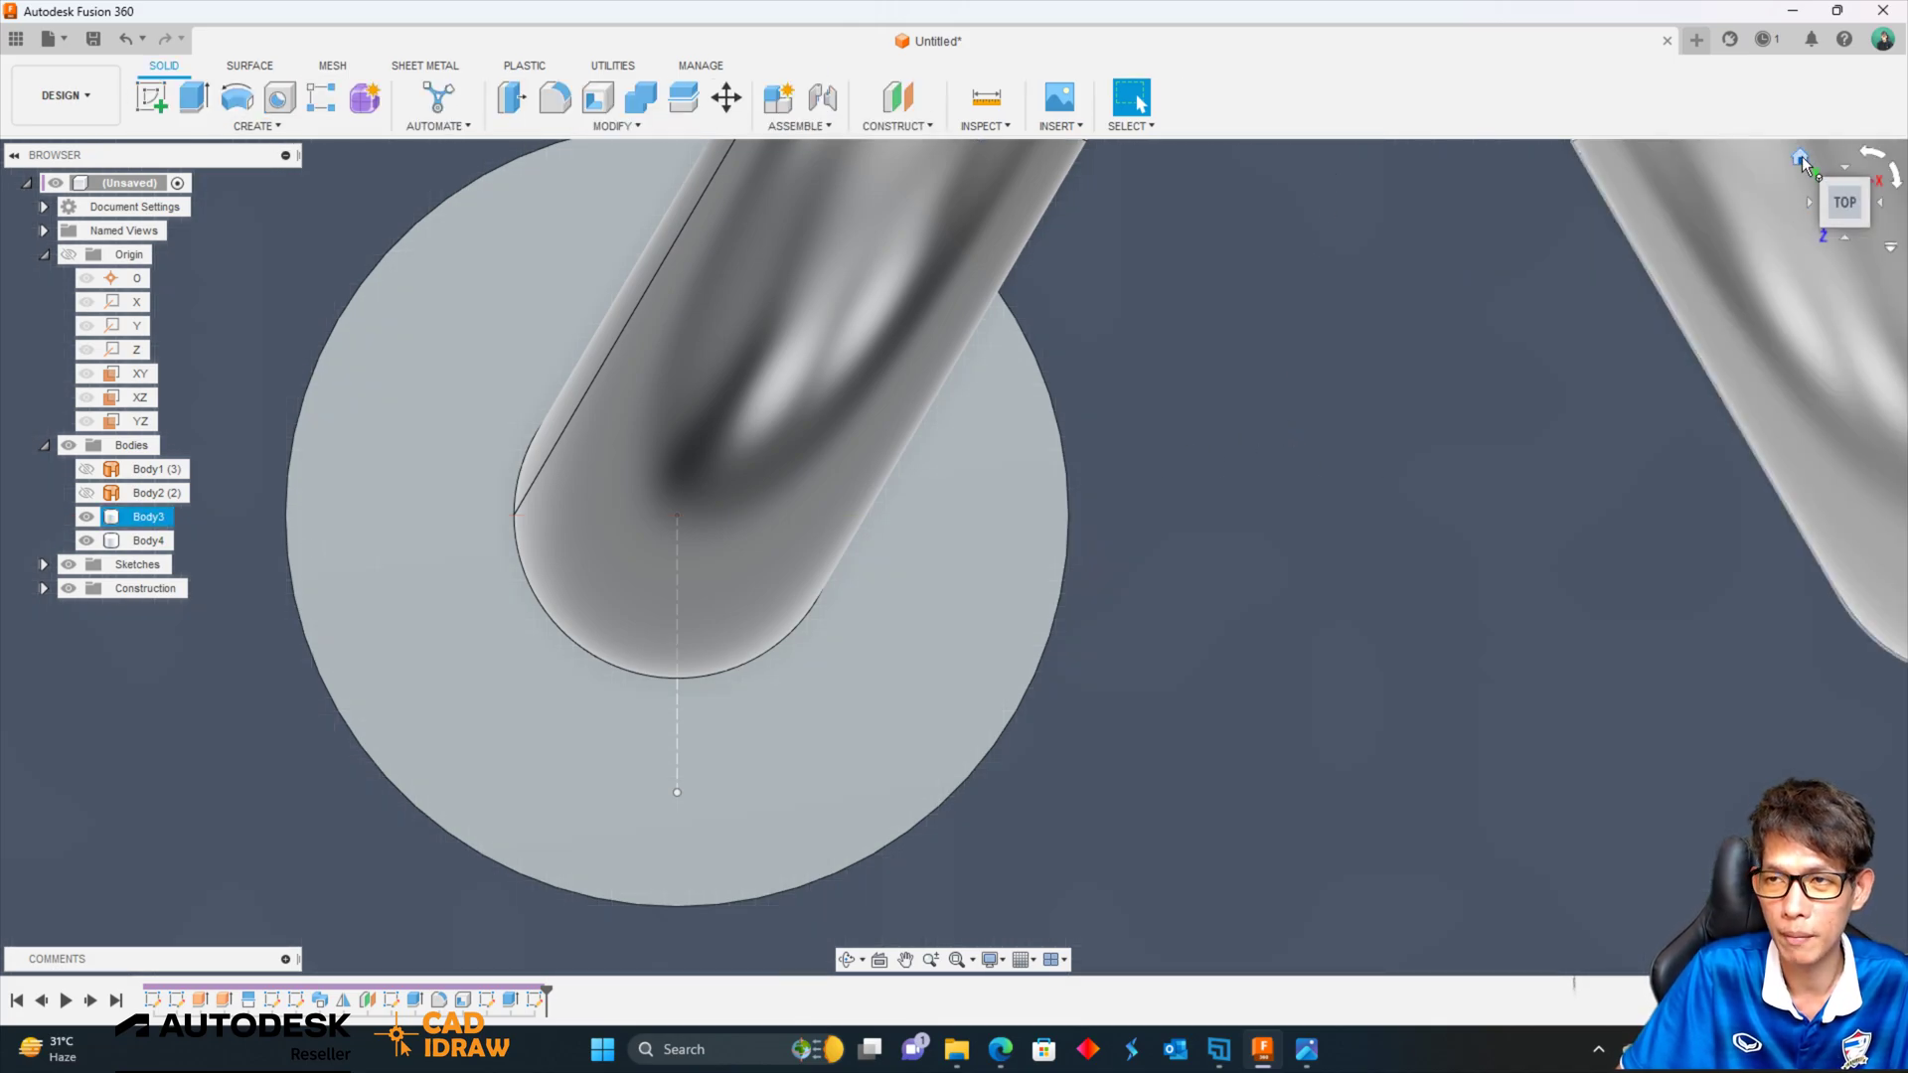
Place a 6 mm through-all hole at the construction line's end point.
{"action": "left_click", "coordinate": [1798, 159]}
{"action": "scroll", "coordinate": [681, 639], "scroll_direction": "up", "scroll_amount": 5}
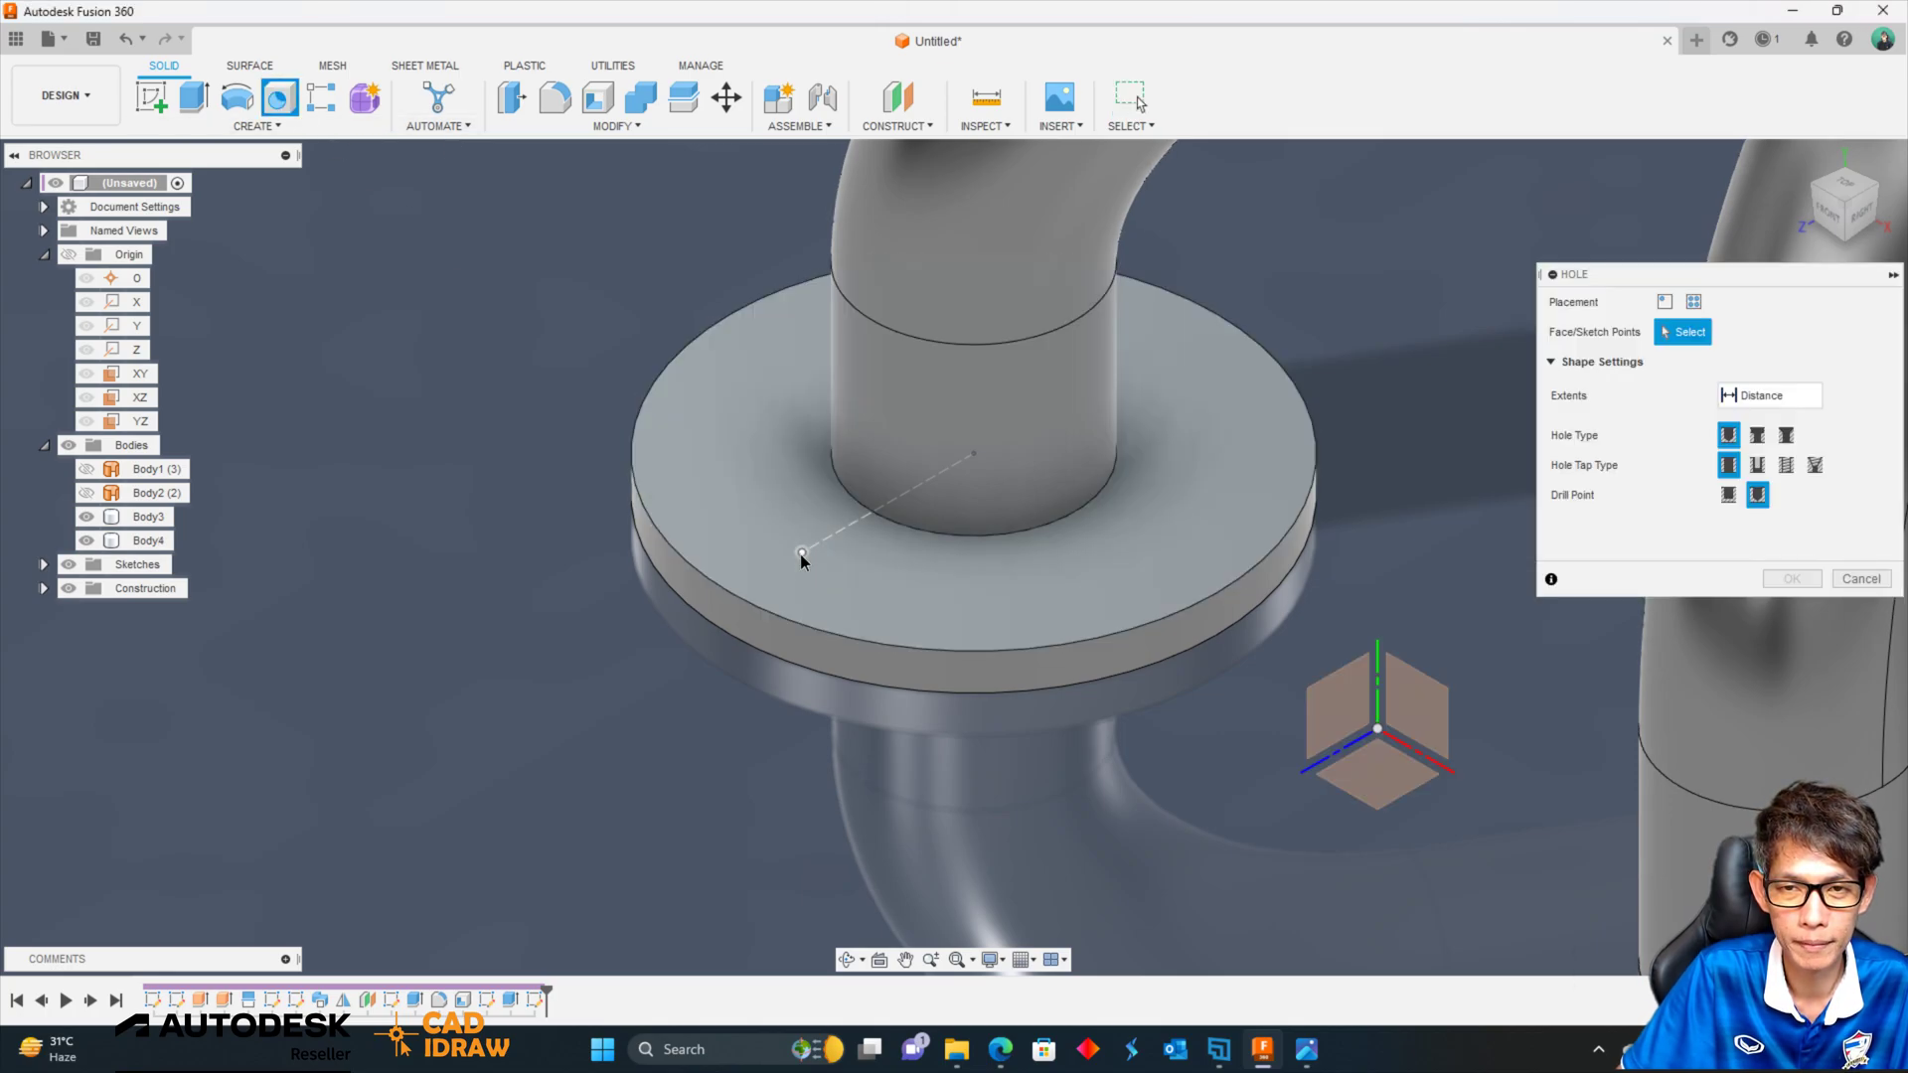
{"action": "left_click", "coordinate": [801, 553]}
{"action": "left_click", "coordinate": [1769, 396]}
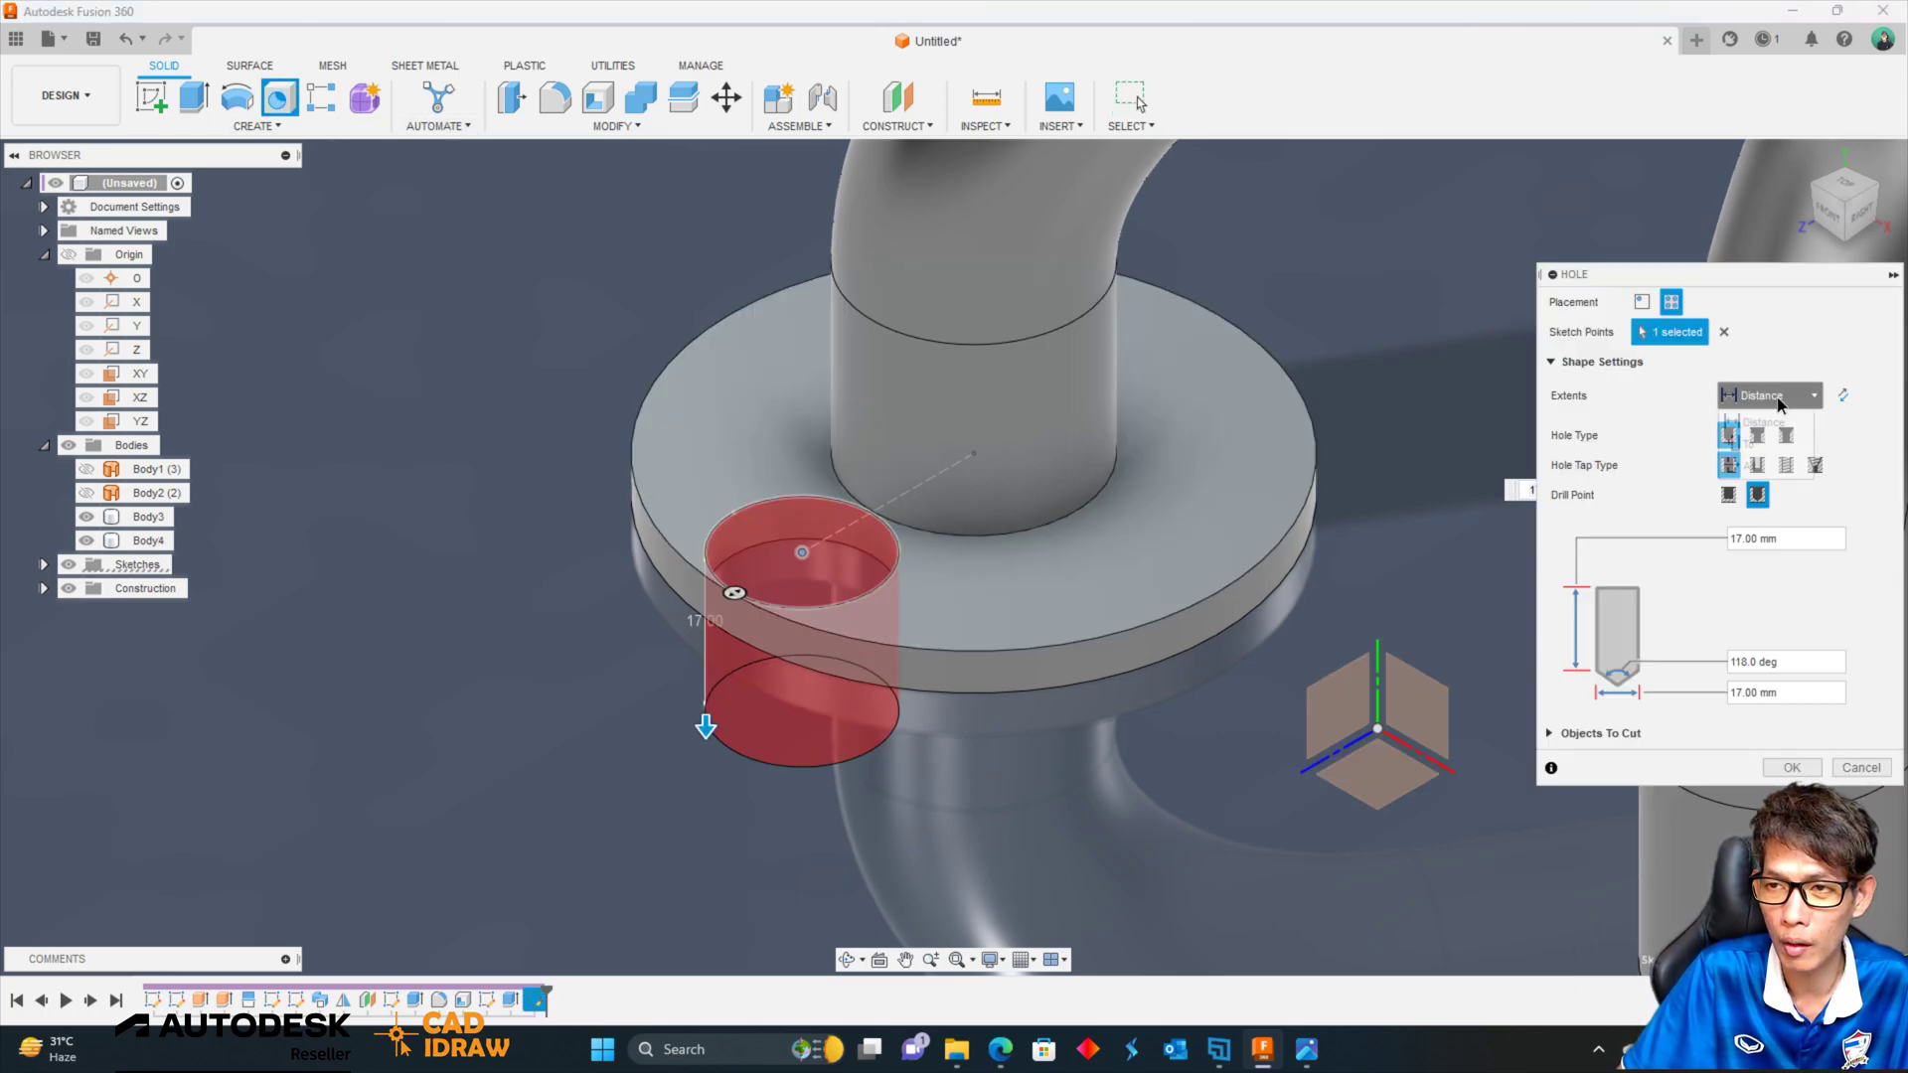
{"action": "left_click", "coordinate": [1767, 463]}
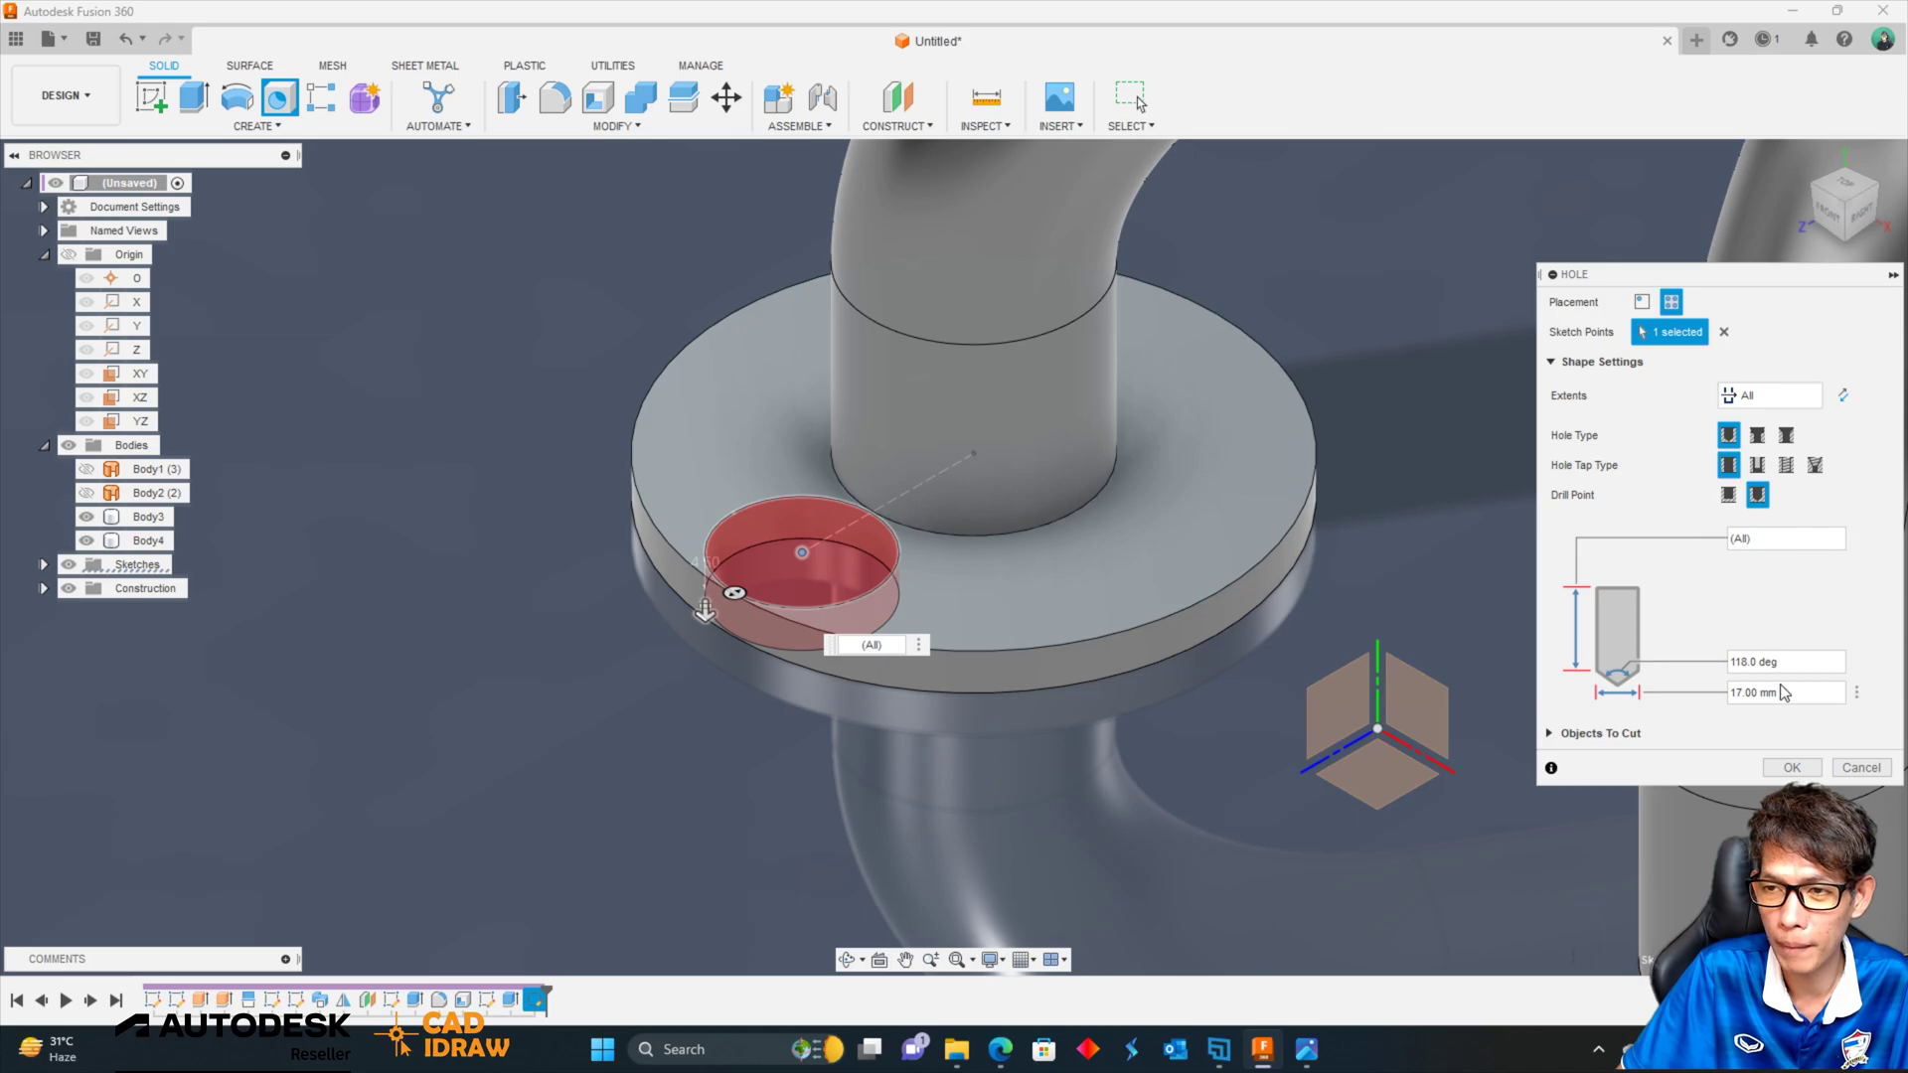
{"action": "left_click", "coordinate": [1754, 693]}
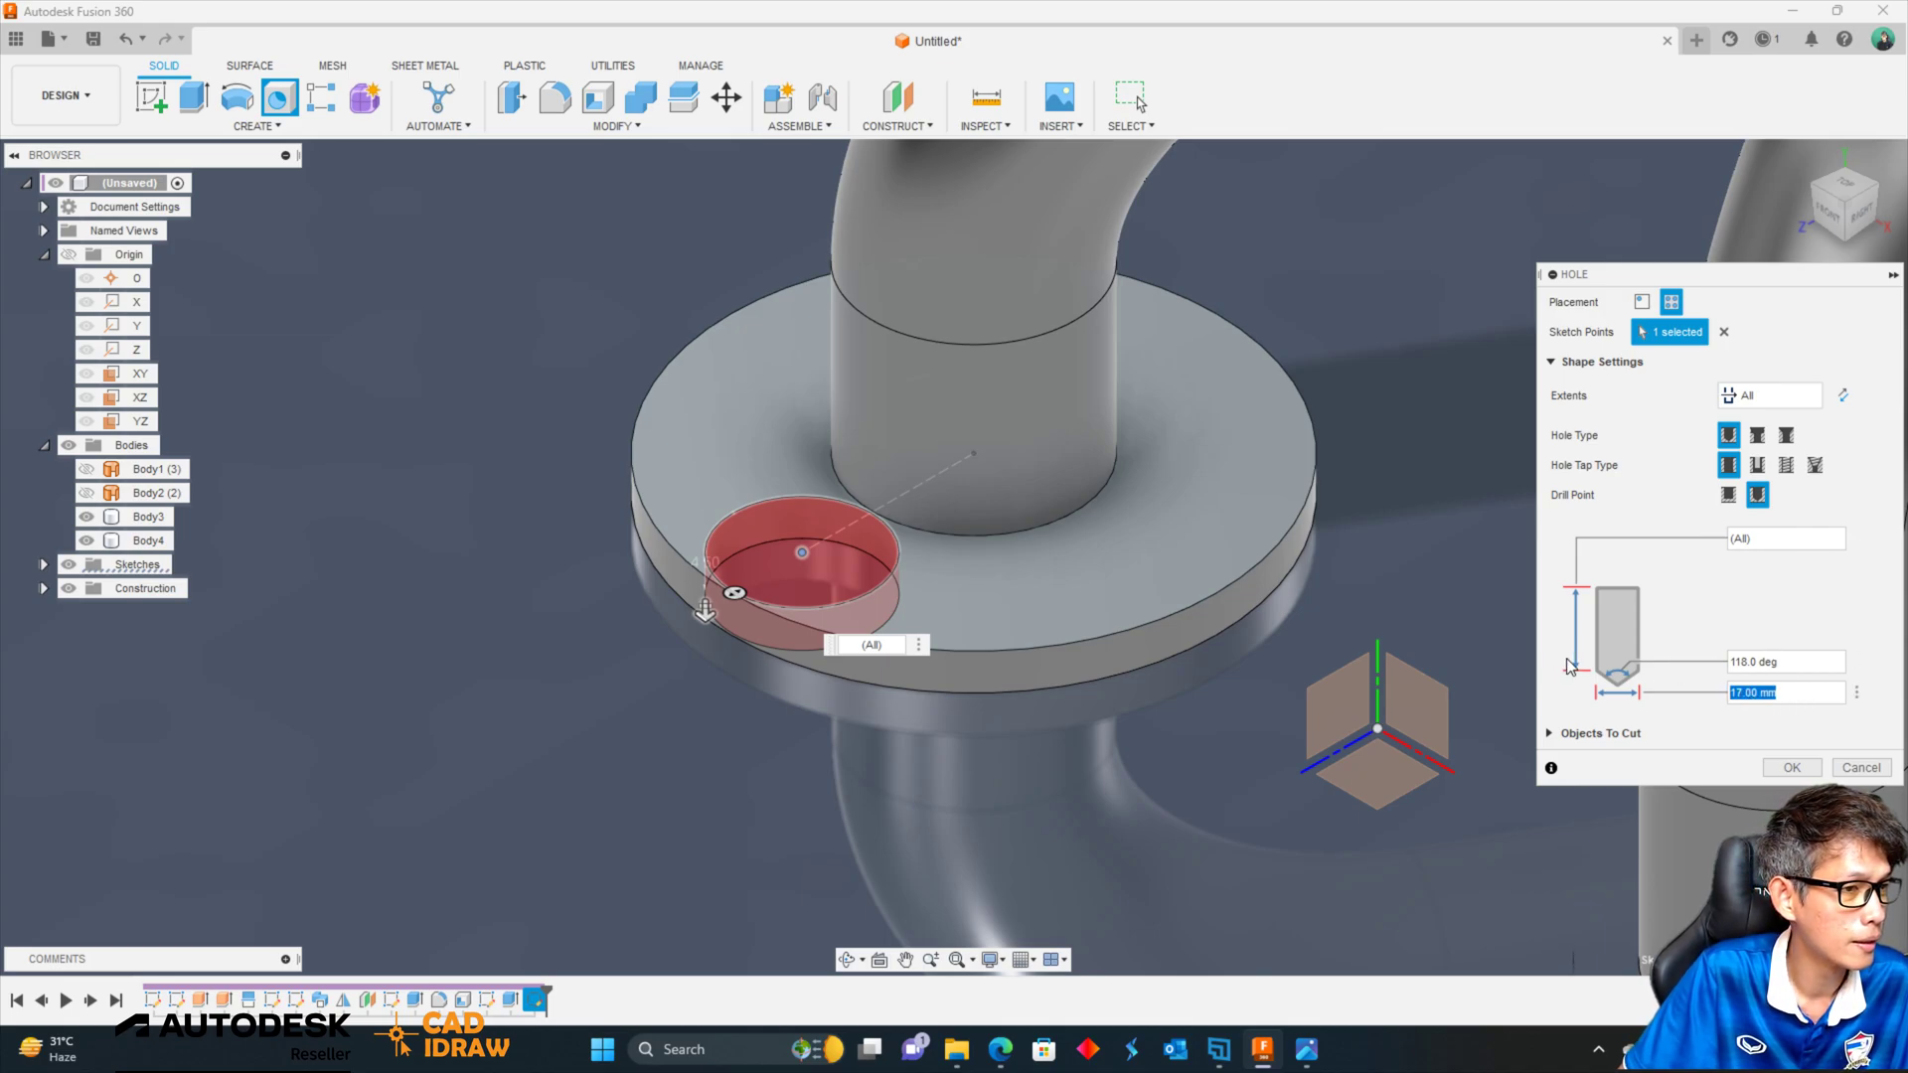
{"action": "type", "text": "6"}
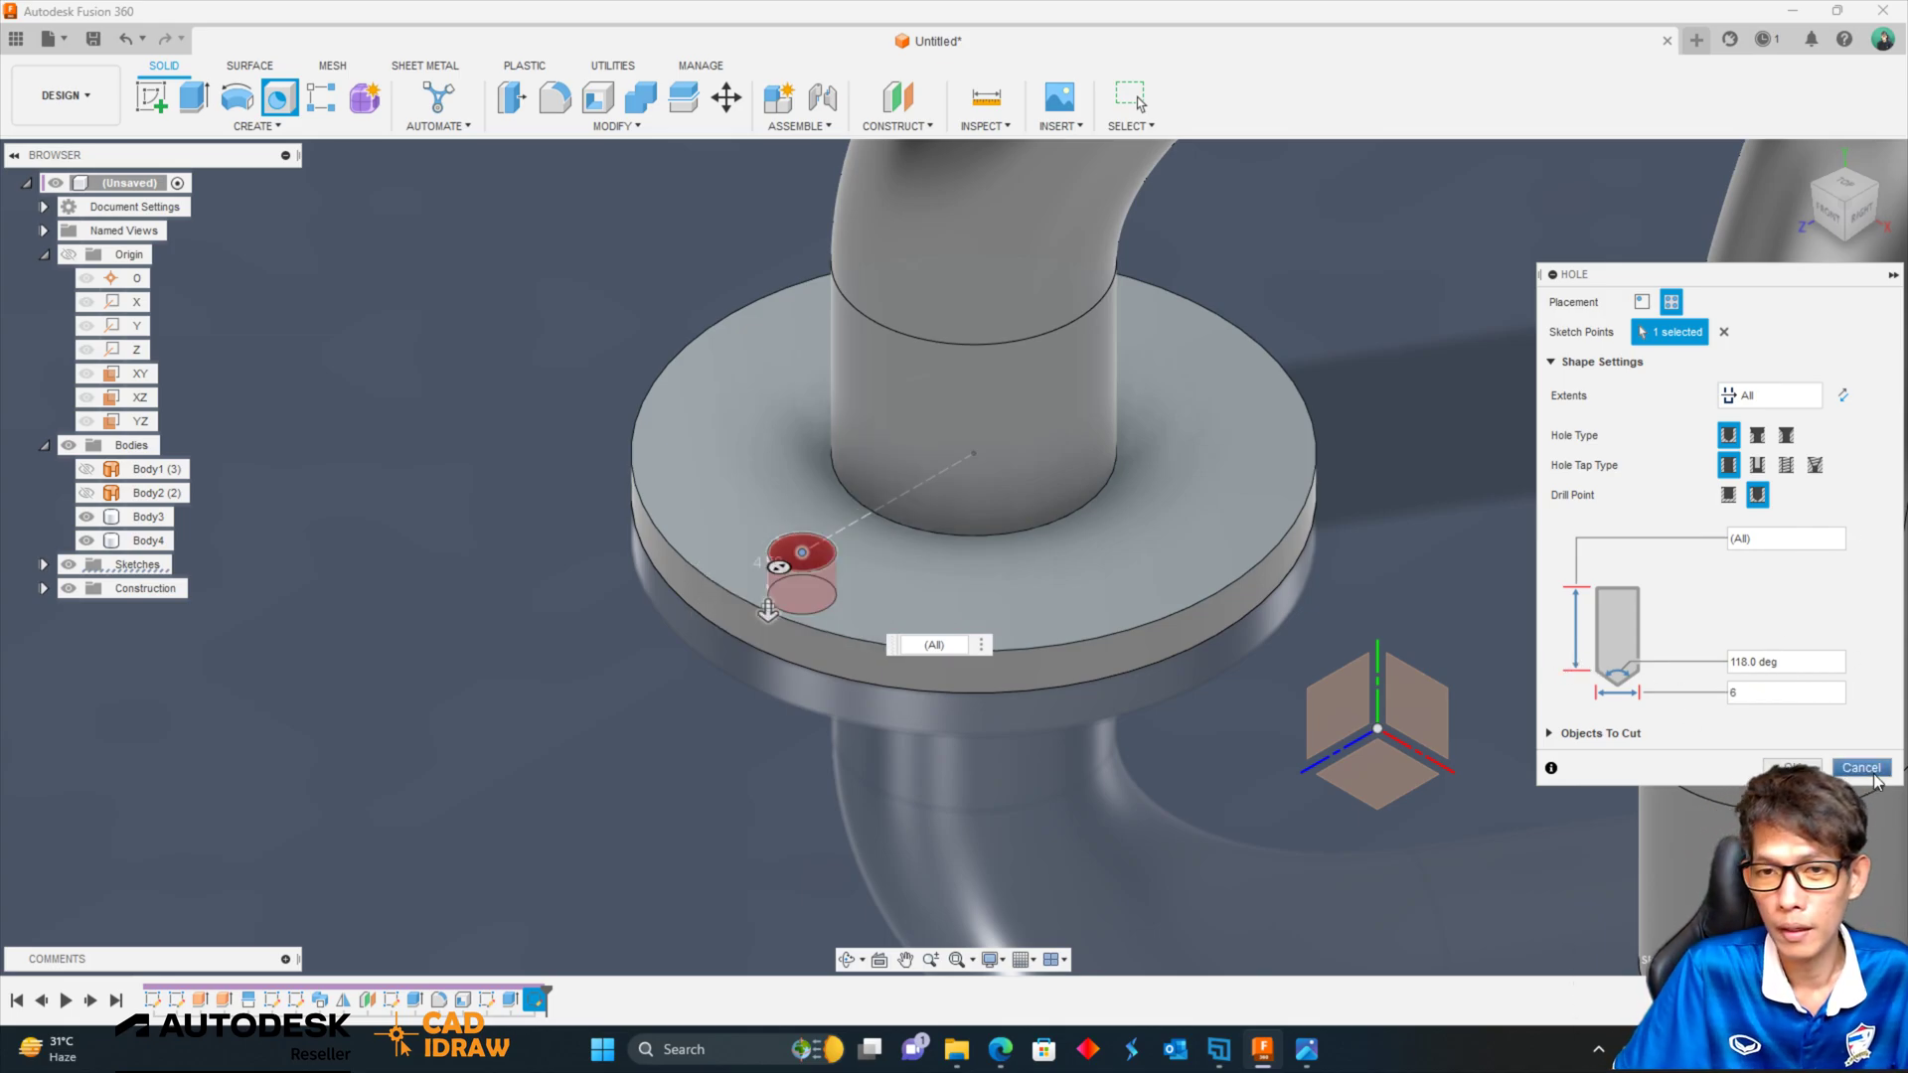
{"action": "key", "text": "Return"}
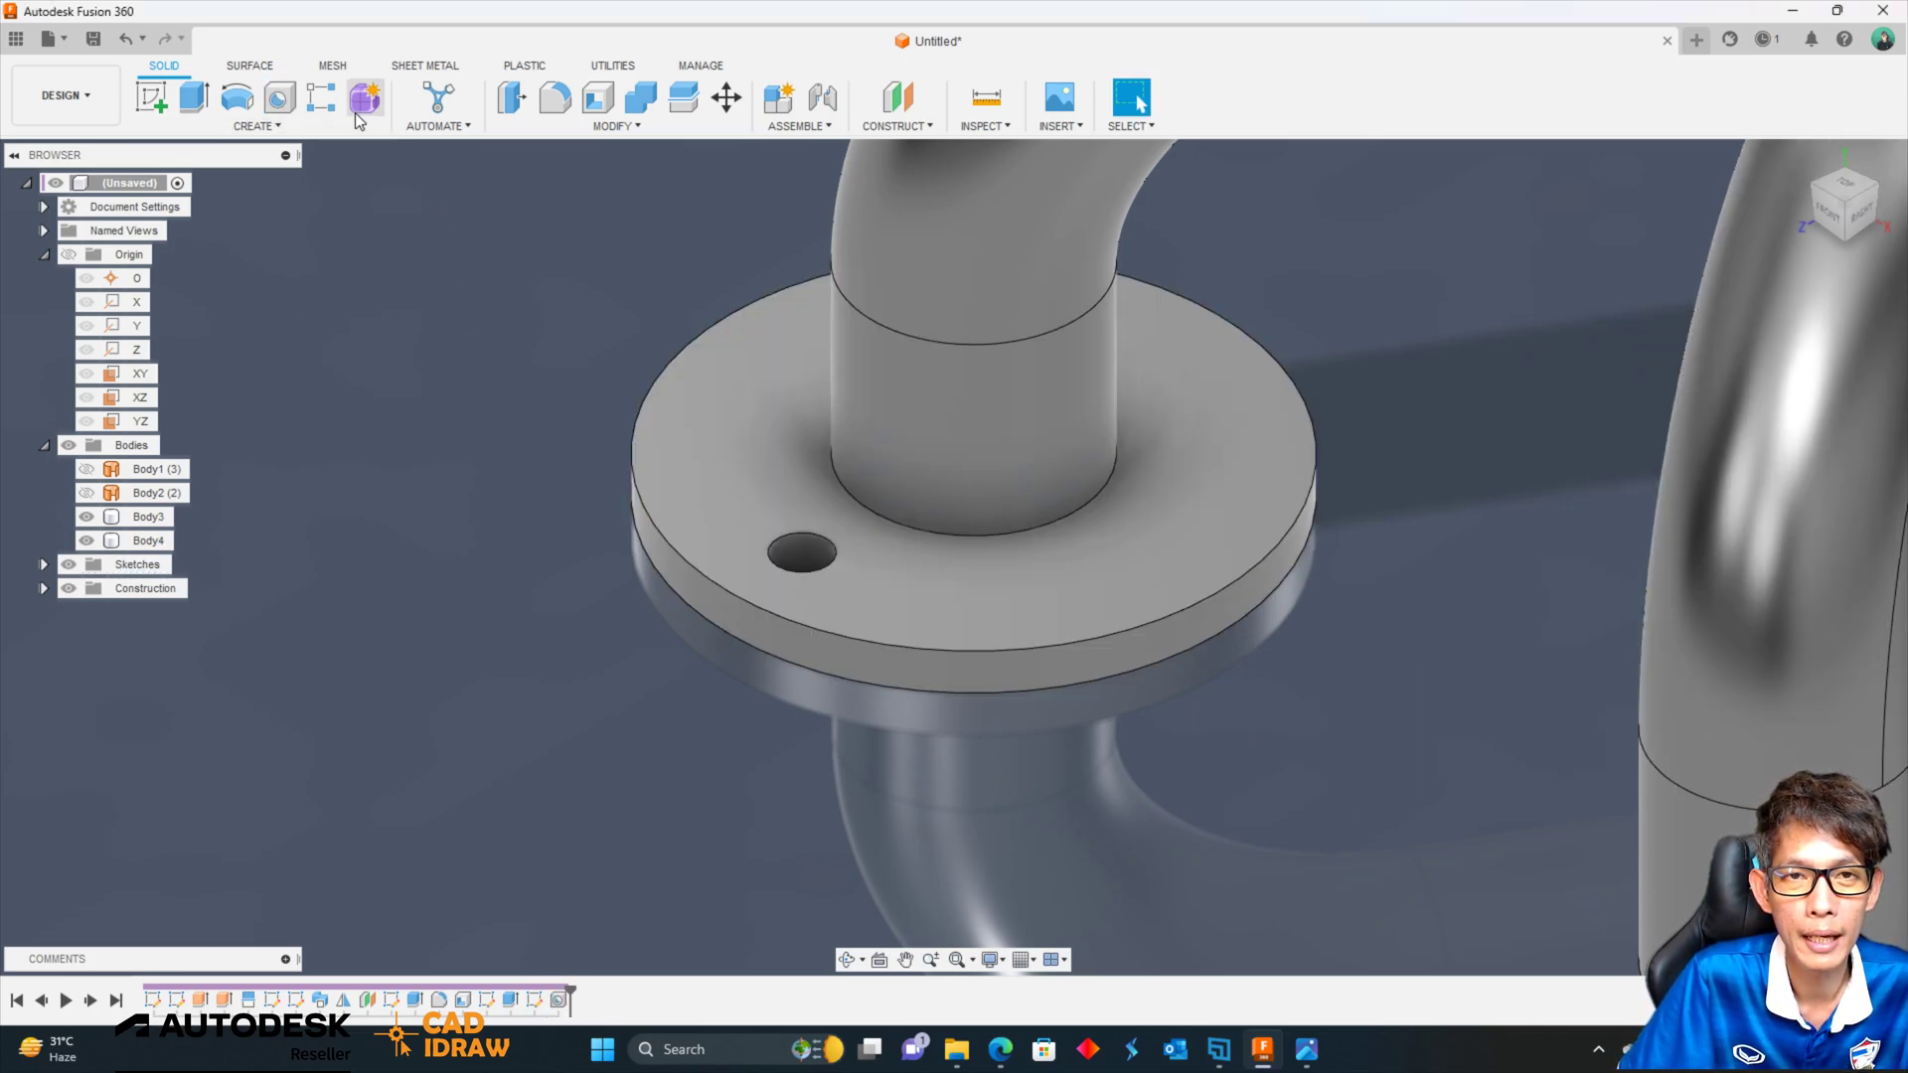
{"action": "left_click", "coordinate": [321, 96]}
Circular-pattern the hole feature four times around the flange's round face.
{"action": "left_click", "coordinate": [1776, 301]}
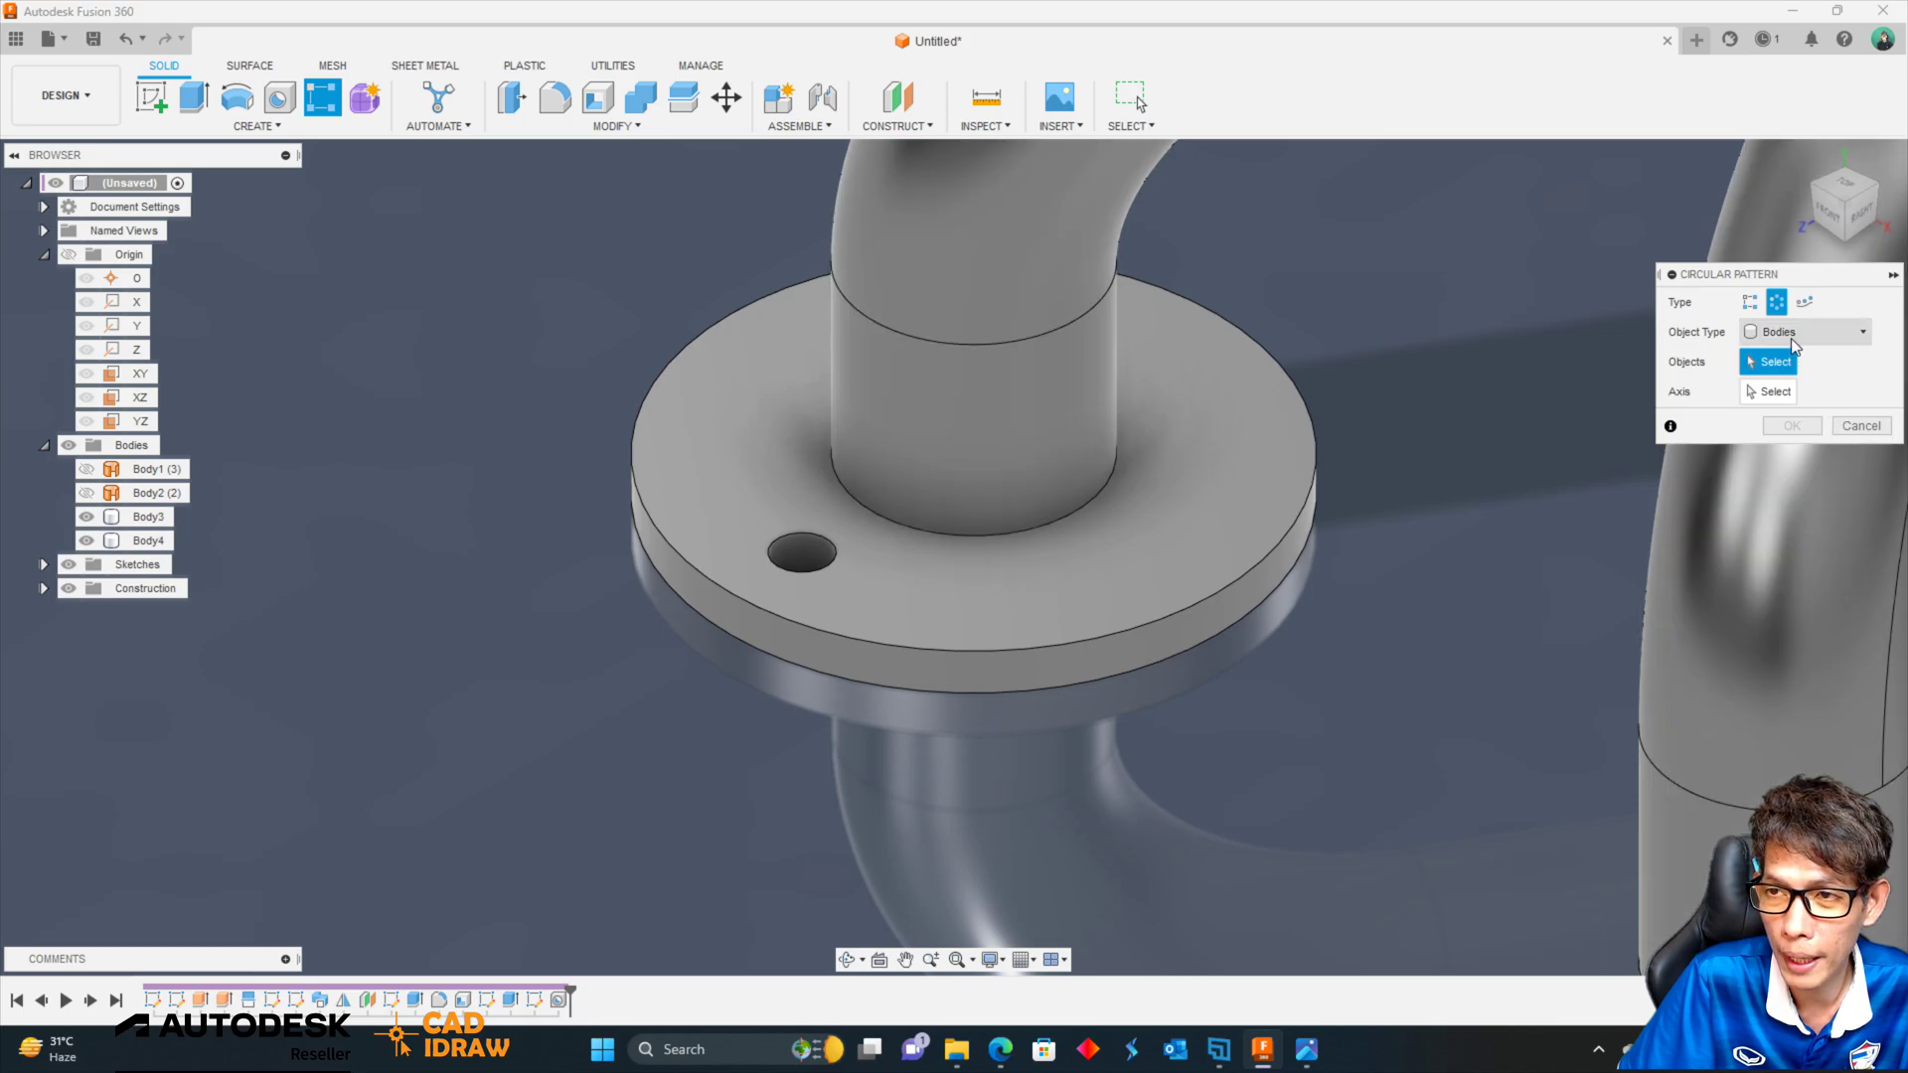
{"action": "left_click", "coordinate": [1804, 332]}
{"action": "left_click", "coordinate": [1769, 368]}
{"action": "left_click", "coordinate": [802, 553]}
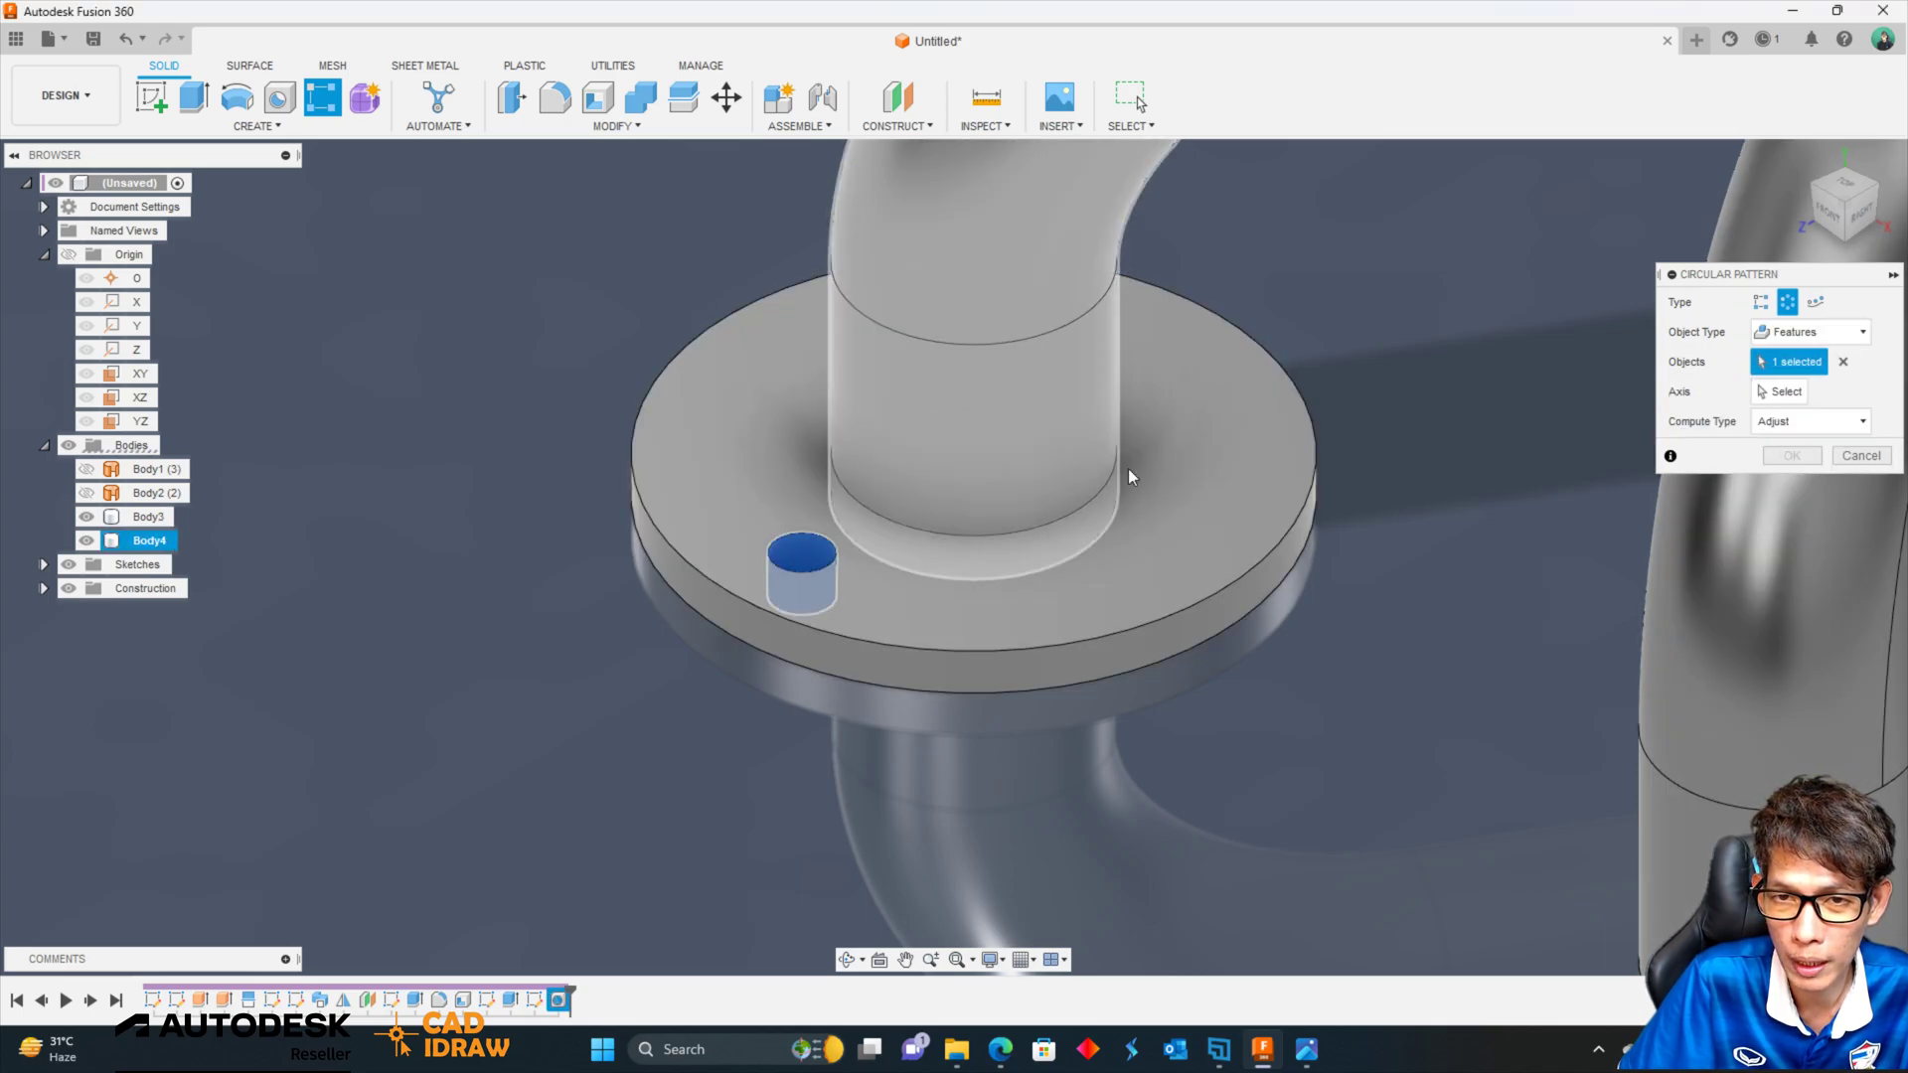
{"action": "left_click", "coordinate": [1150, 661]}
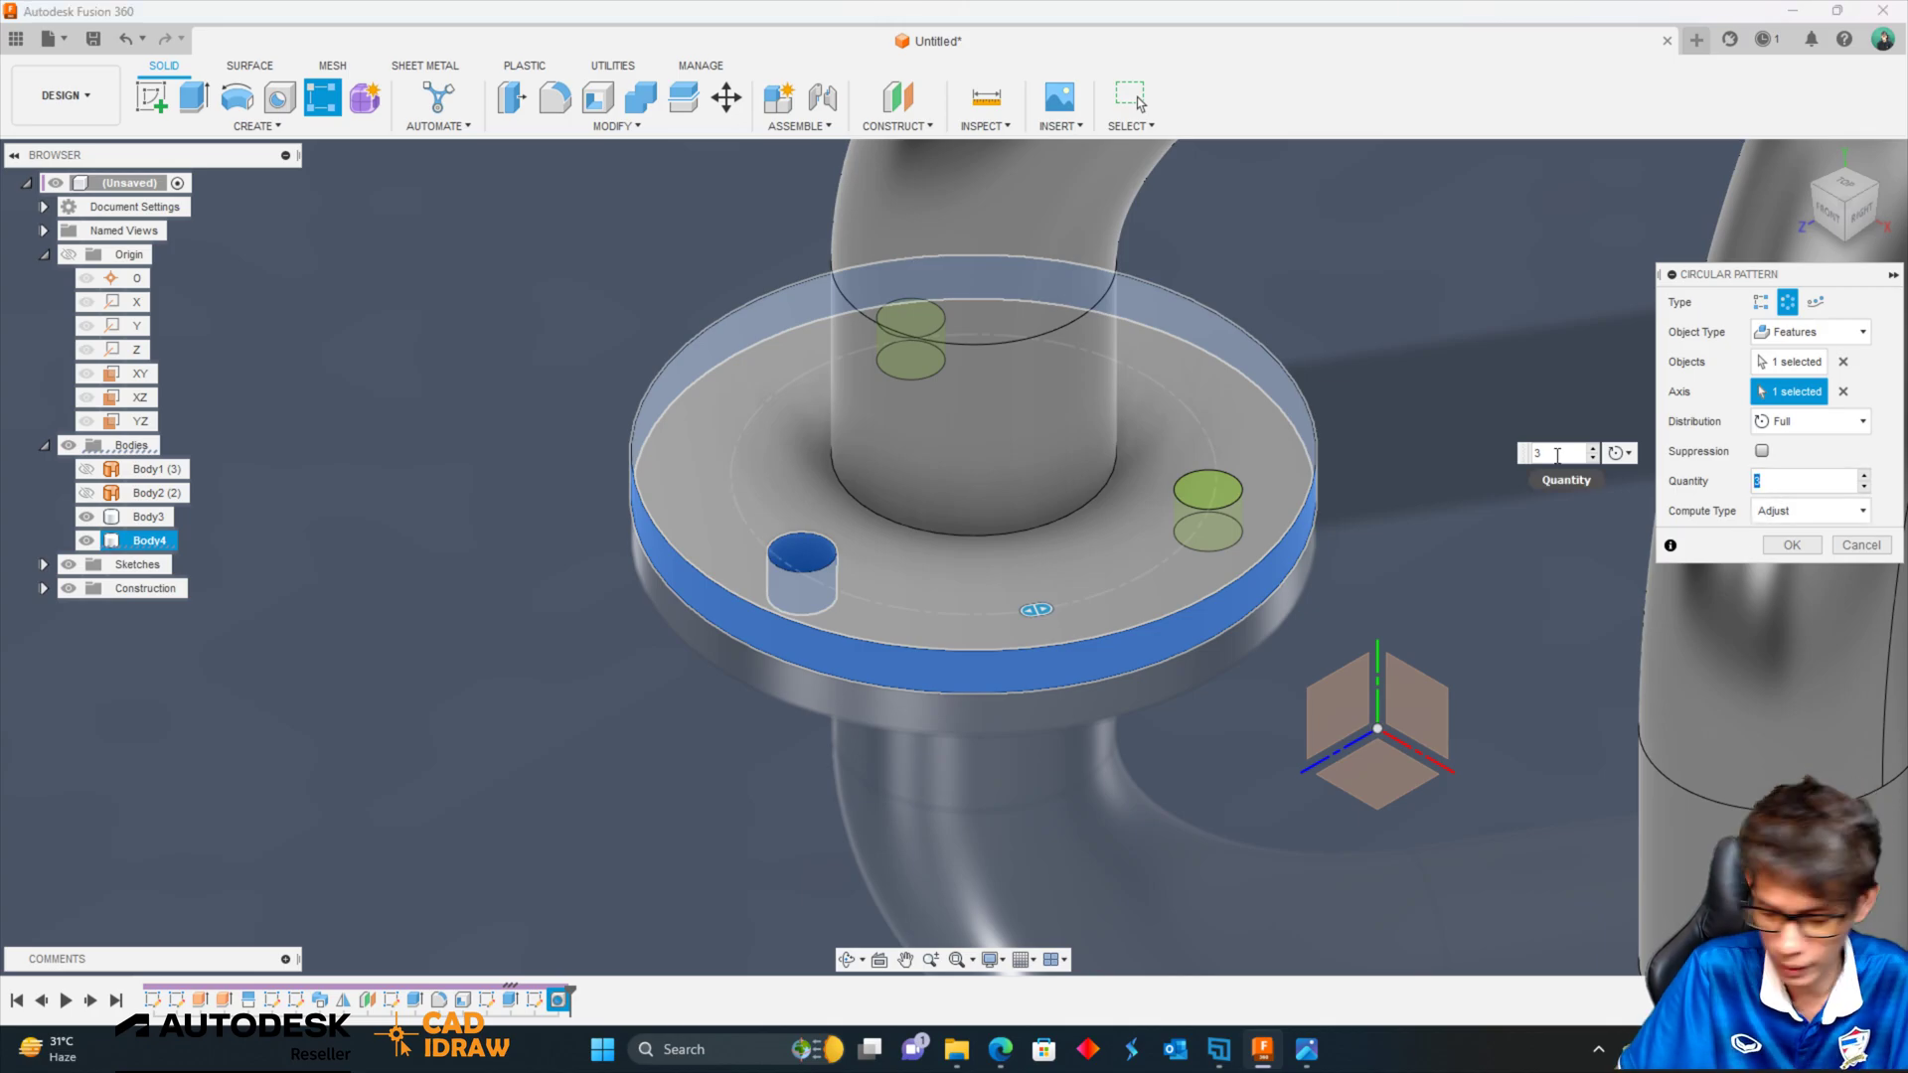
{"action": "type", "text": "4"}
{"action": "key", "text": "Return"}
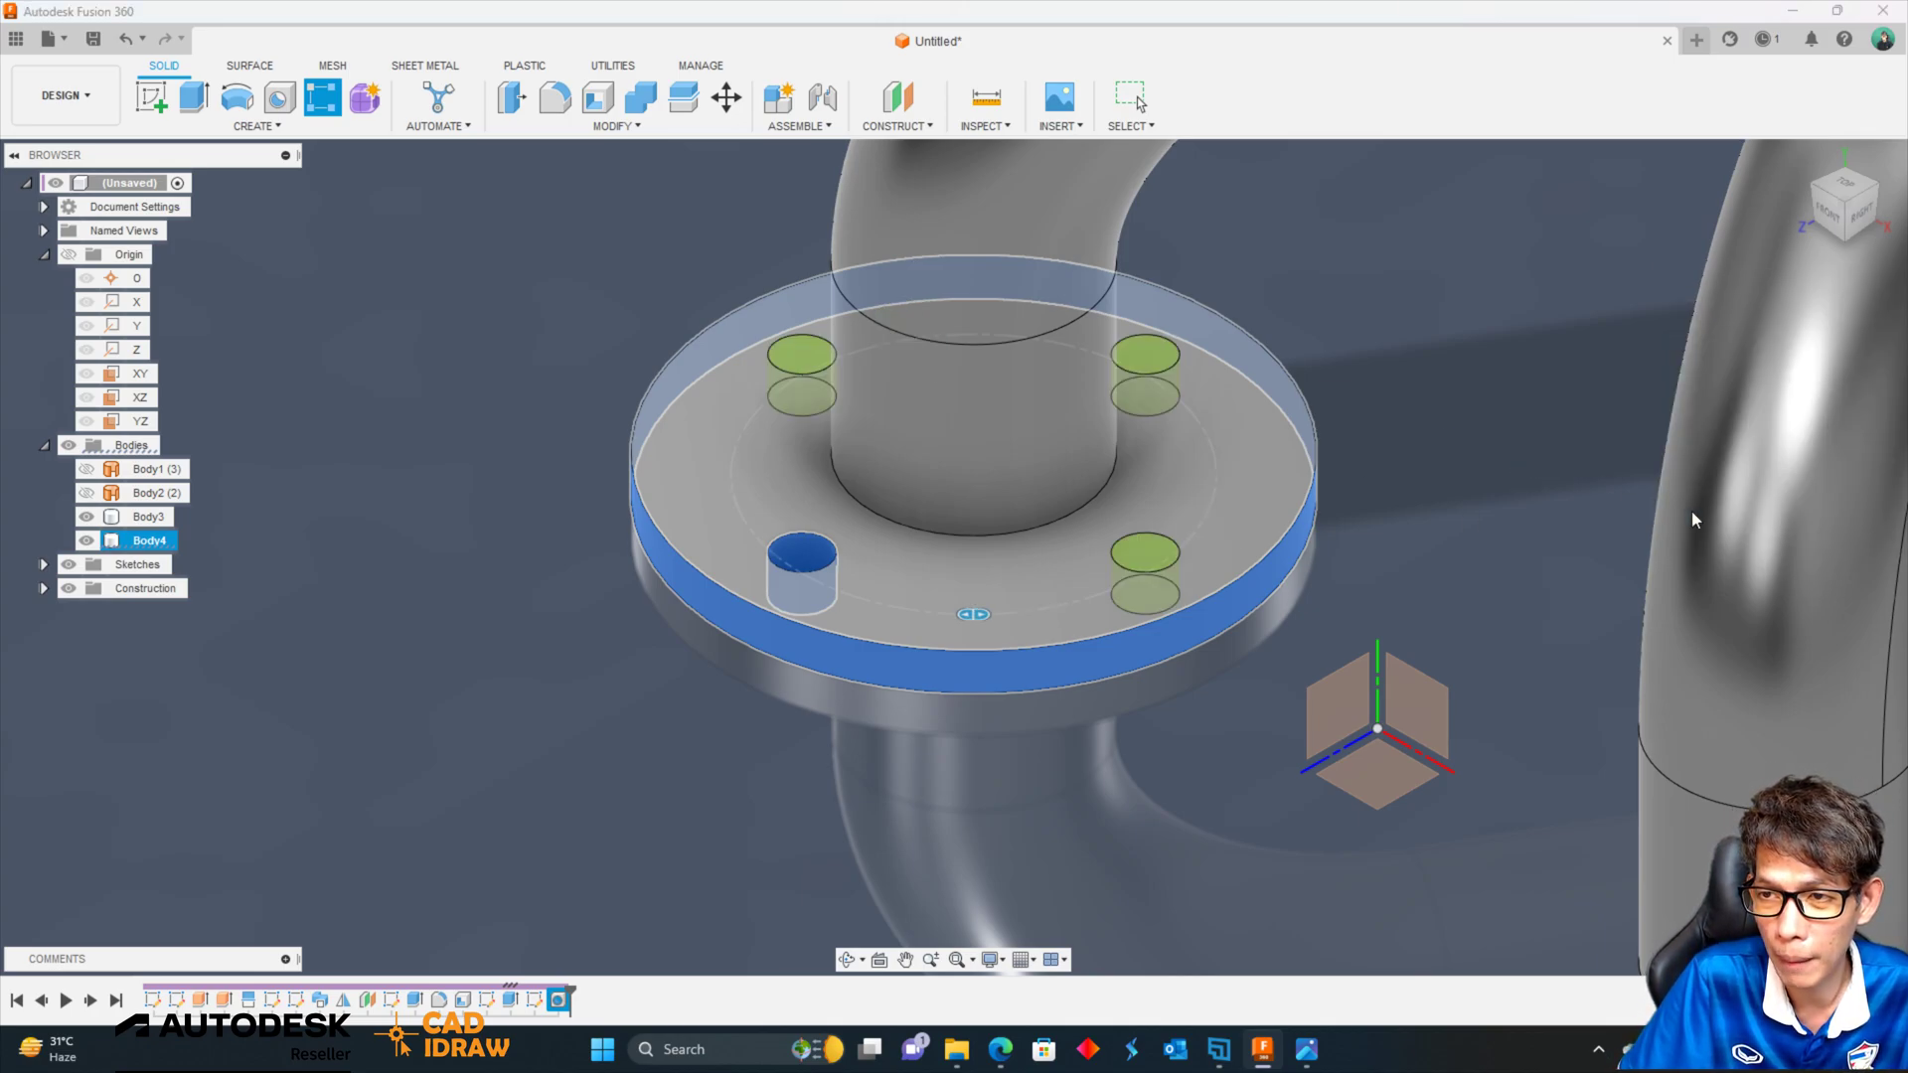
{"action": "mouse_move", "coordinate": [1441, 408]}
{"action": "middle_mouse_down", "text": "shift"}
{"action": "mouse_move", "coordinate": [1151, 349]}
{"action": "mouse_move", "coordinate": [1107, 374]}
{"action": "mouse_move", "coordinate": [562, 276]}
{"action": "mouse_move", "coordinate": [405, 282]}
{"action": "mouse_move", "coordinate": [454, 255]}
{"action": "mouse_move", "coordinate": [459, 272]}
{"action": "mouse_move", "coordinate": [383, 248]}
{"action": "middle_mouse_up", "text": "shift"}
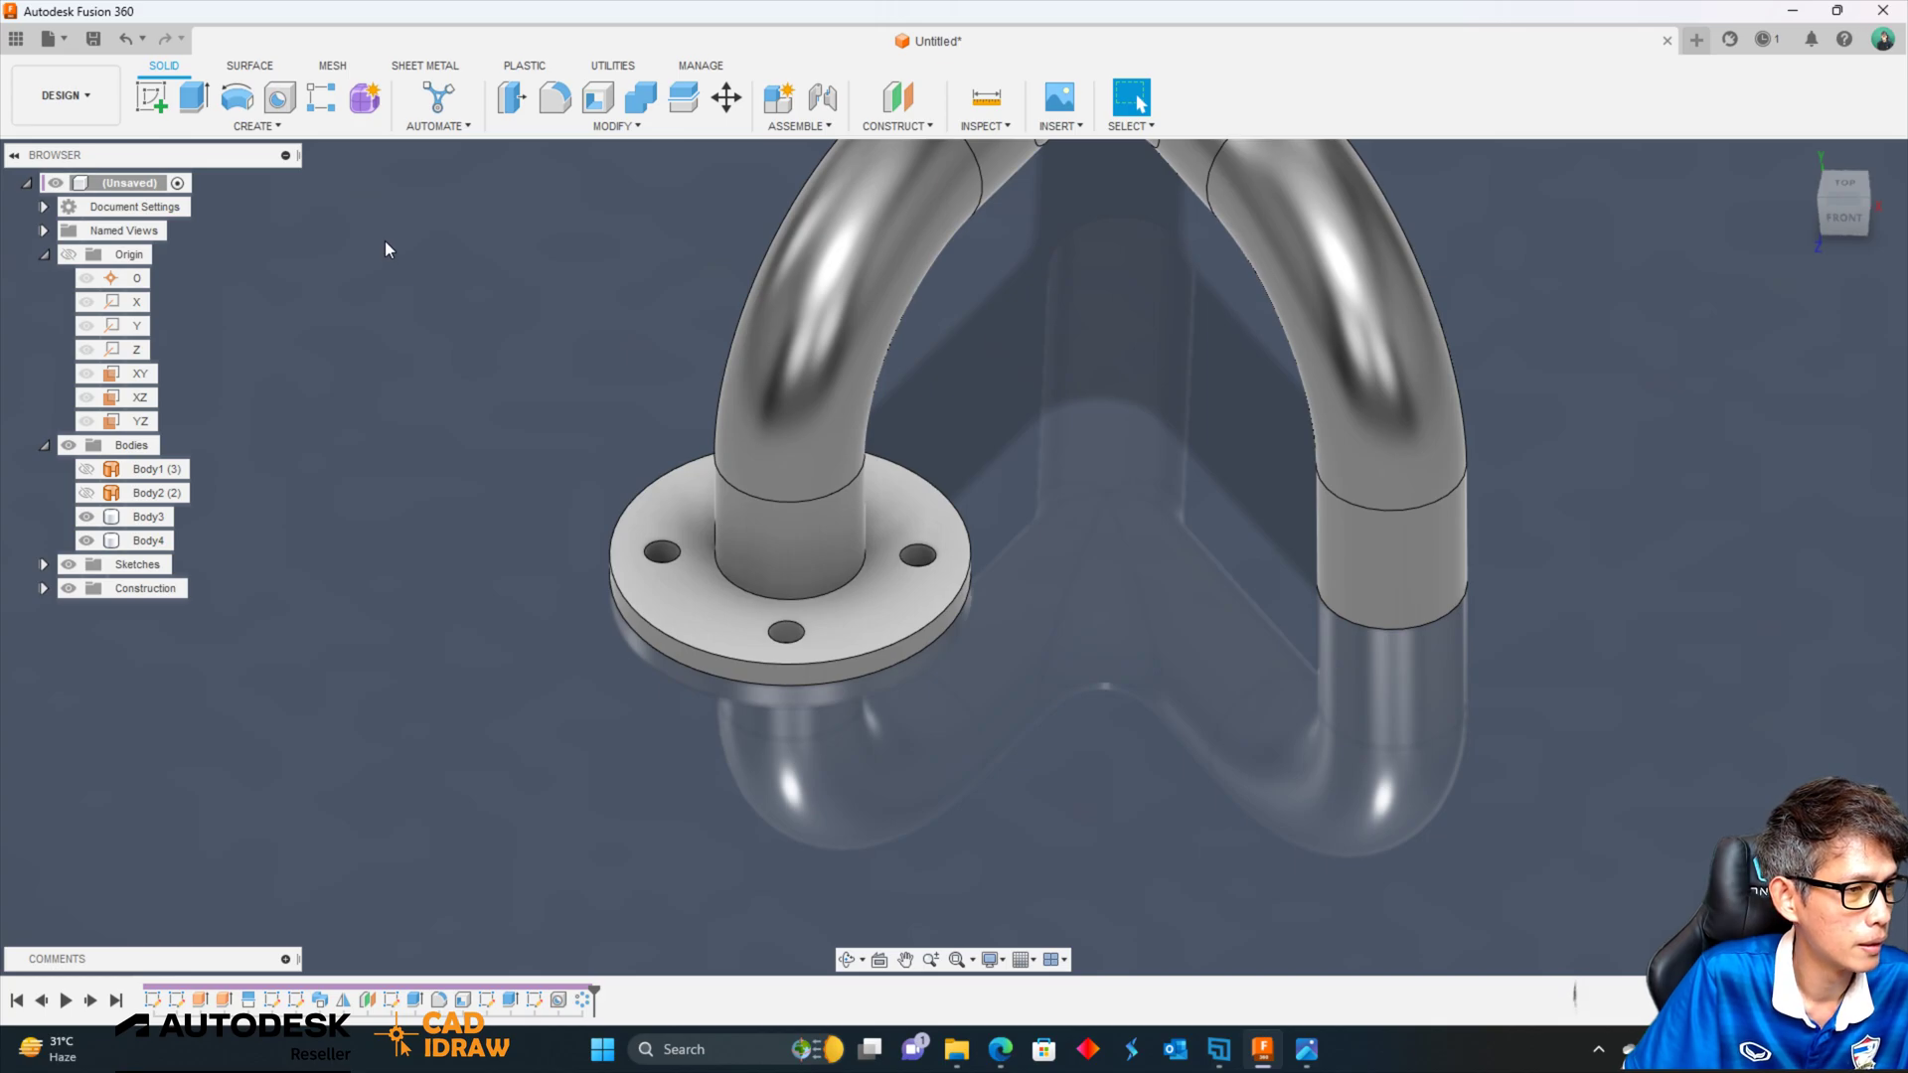
Bevel the flange's outer top edge with a 1 mm chamfer.
{"action": "left_click", "coordinate": [574, 133]}
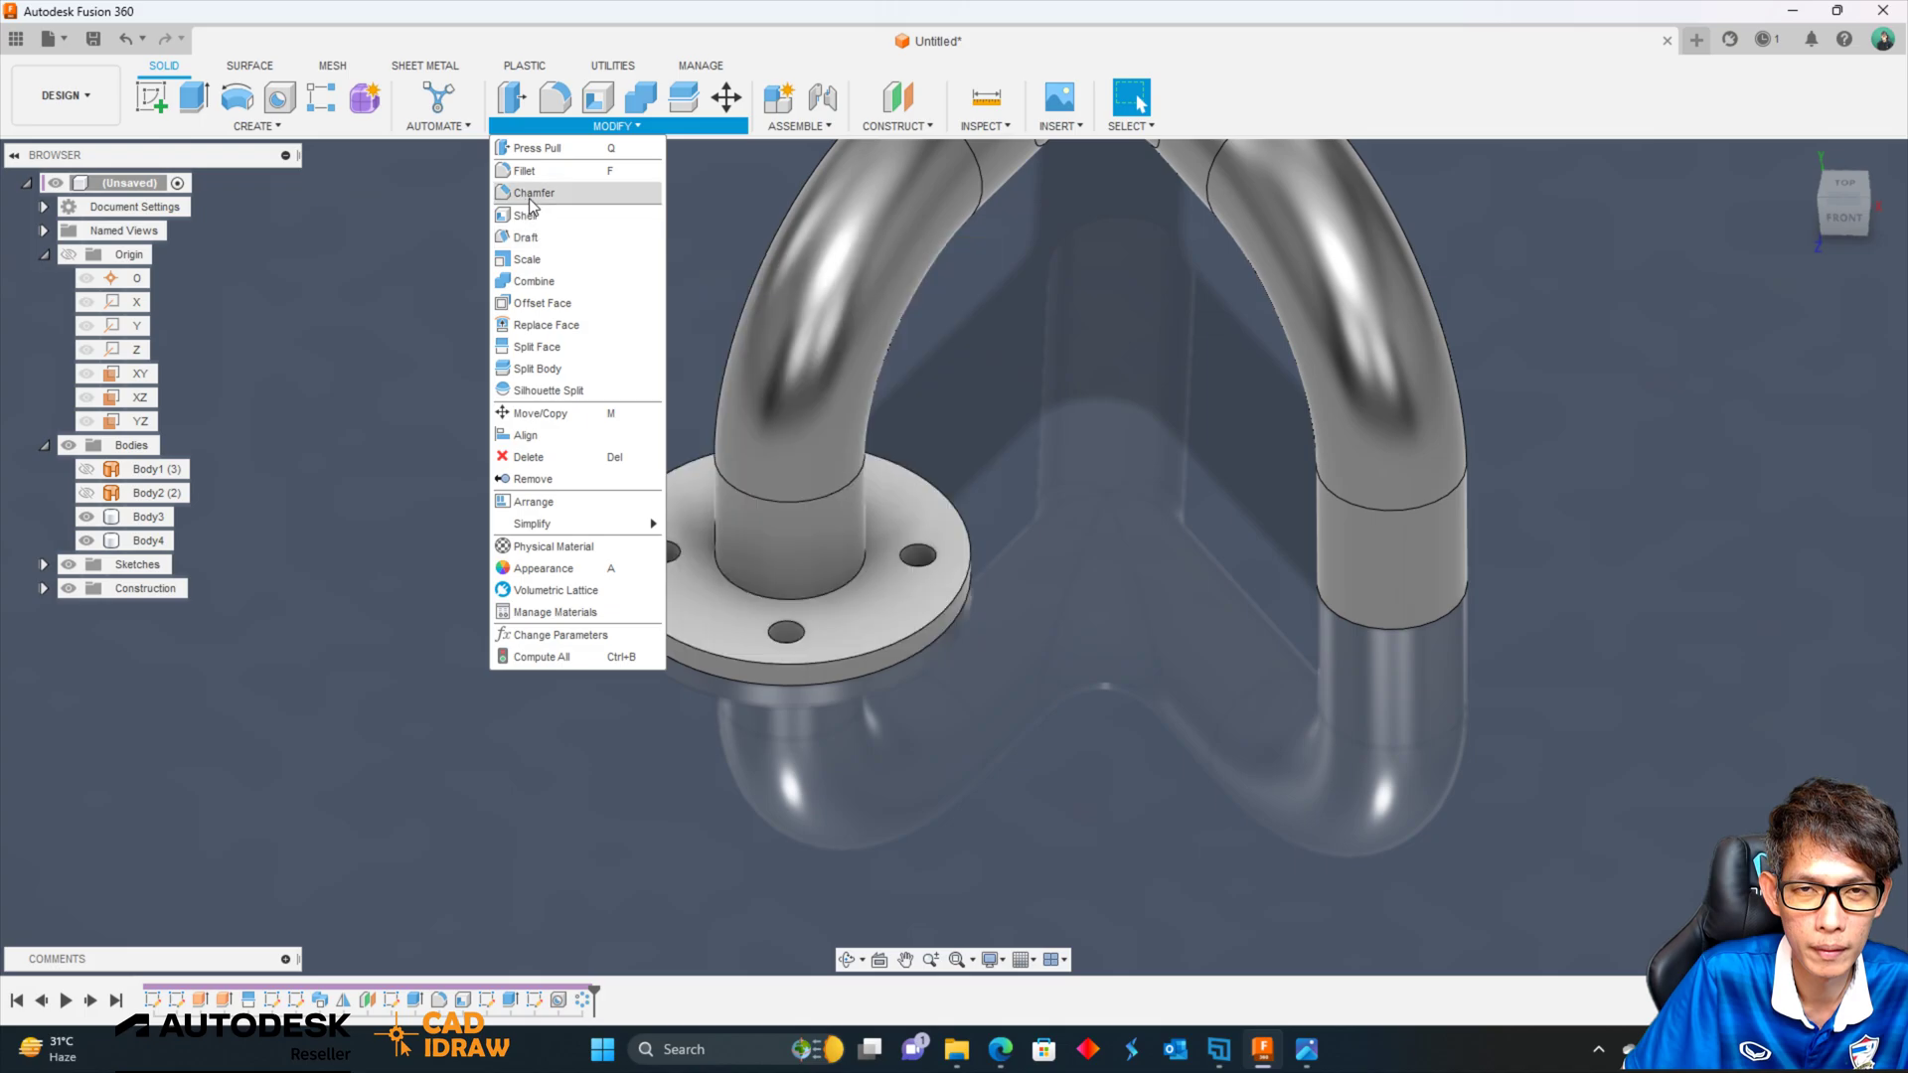
{"action": "left_click", "coordinate": [532, 193]}
{"action": "left_click", "coordinate": [791, 662]}
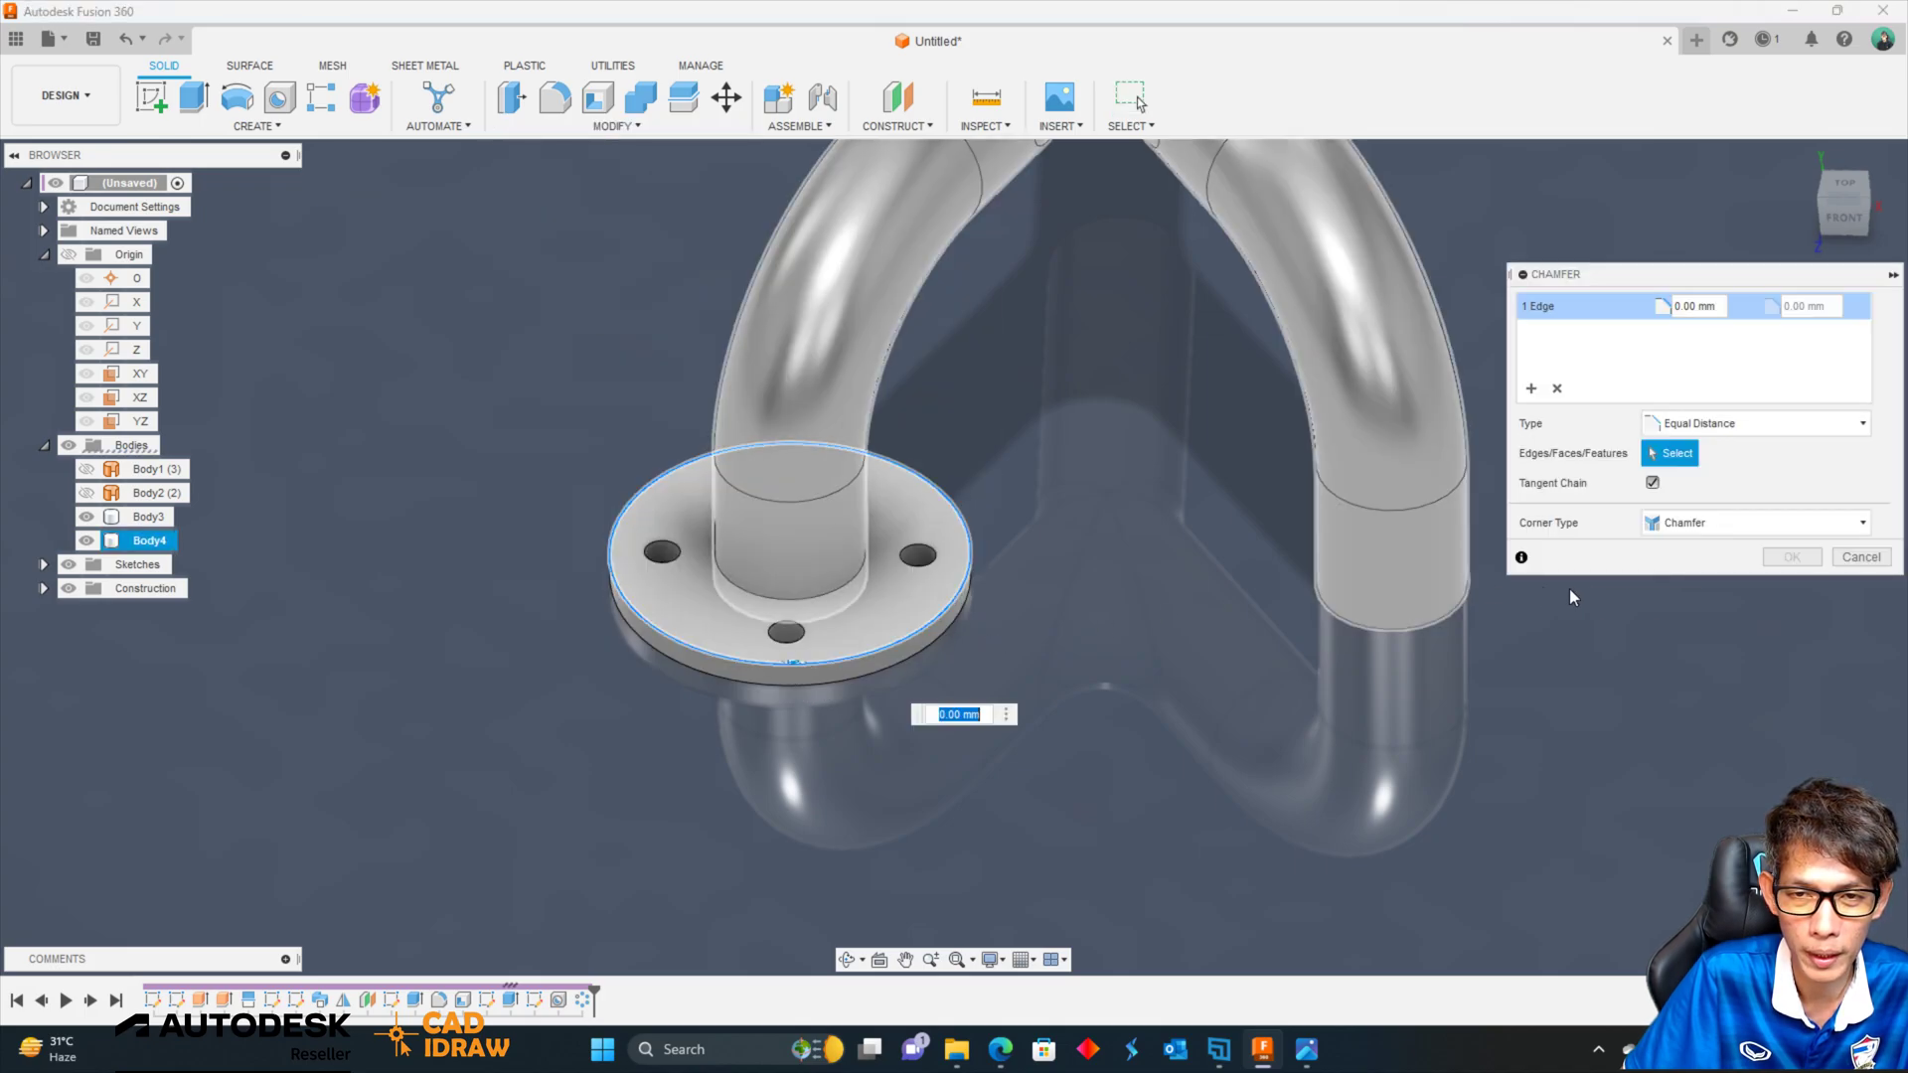
{"action": "type", "text": "1"}
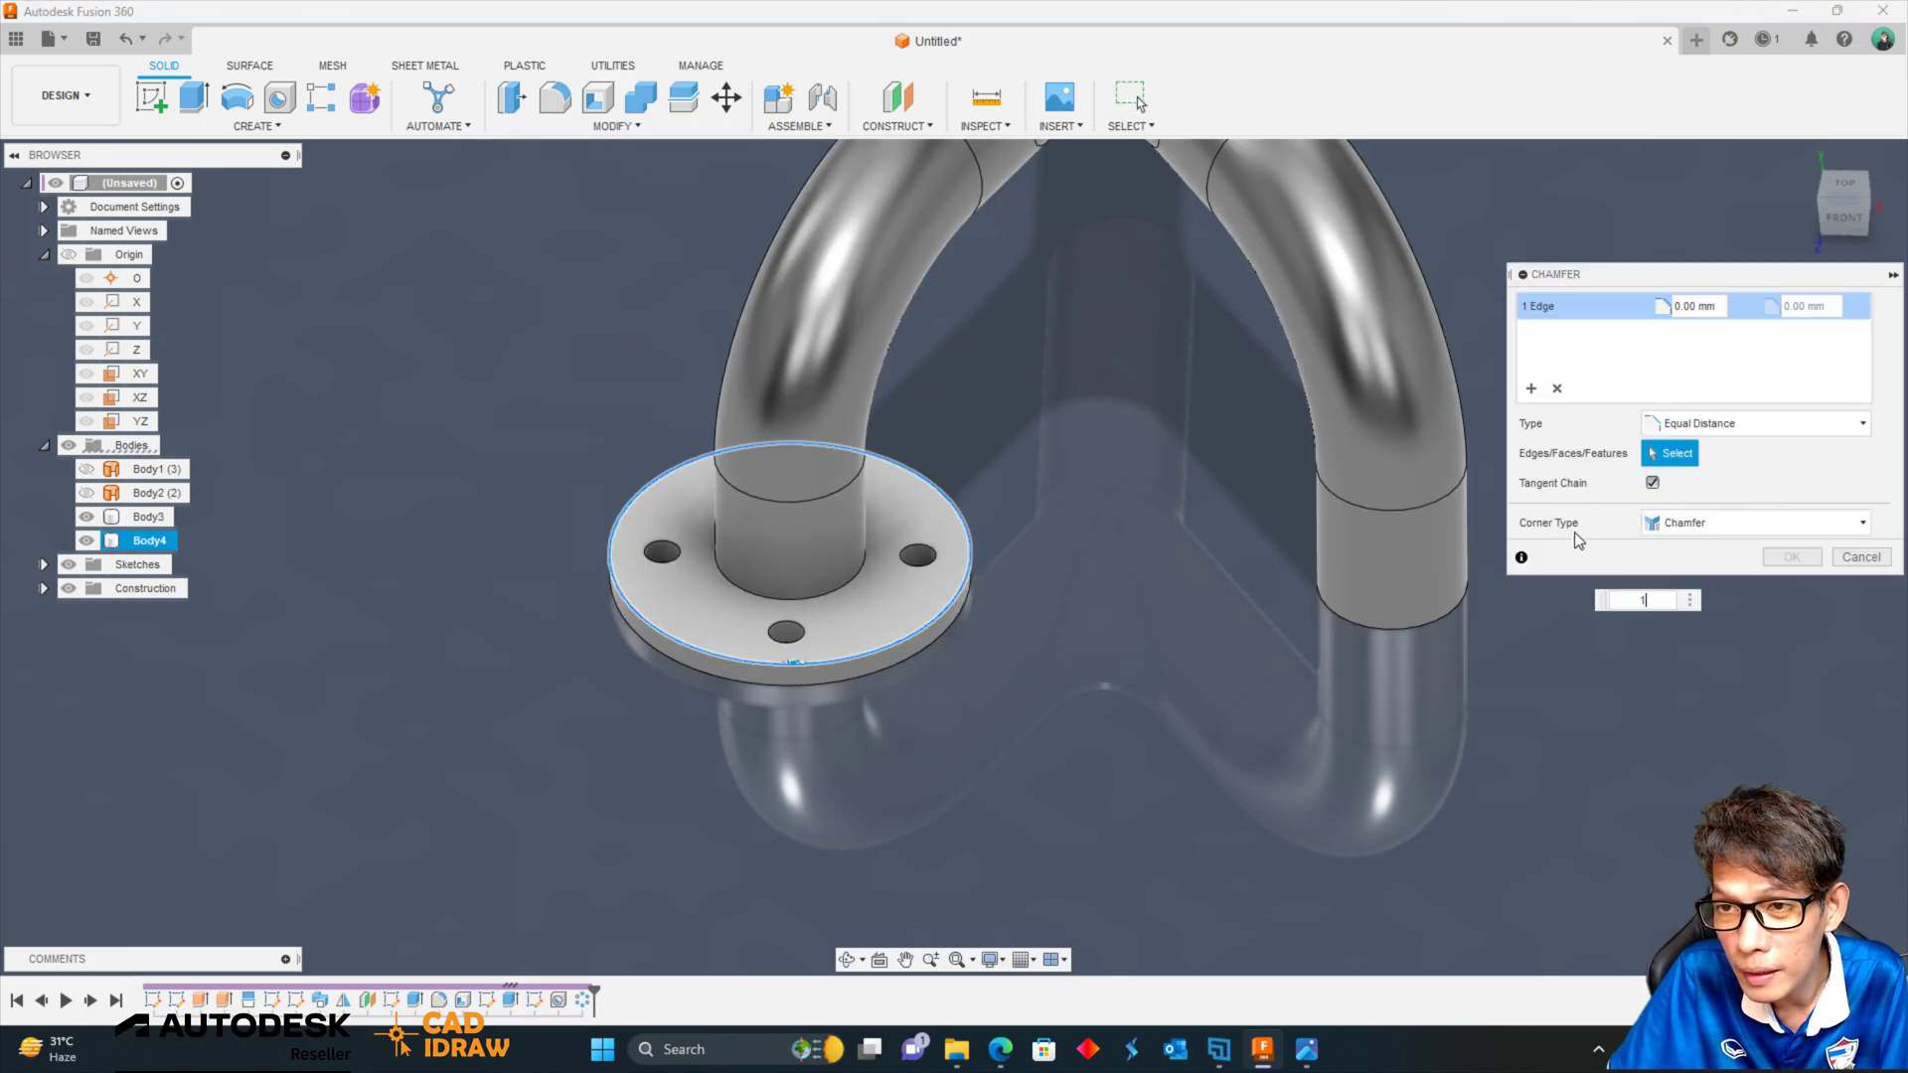
{"action": "left_click", "coordinate": [1792, 557]}
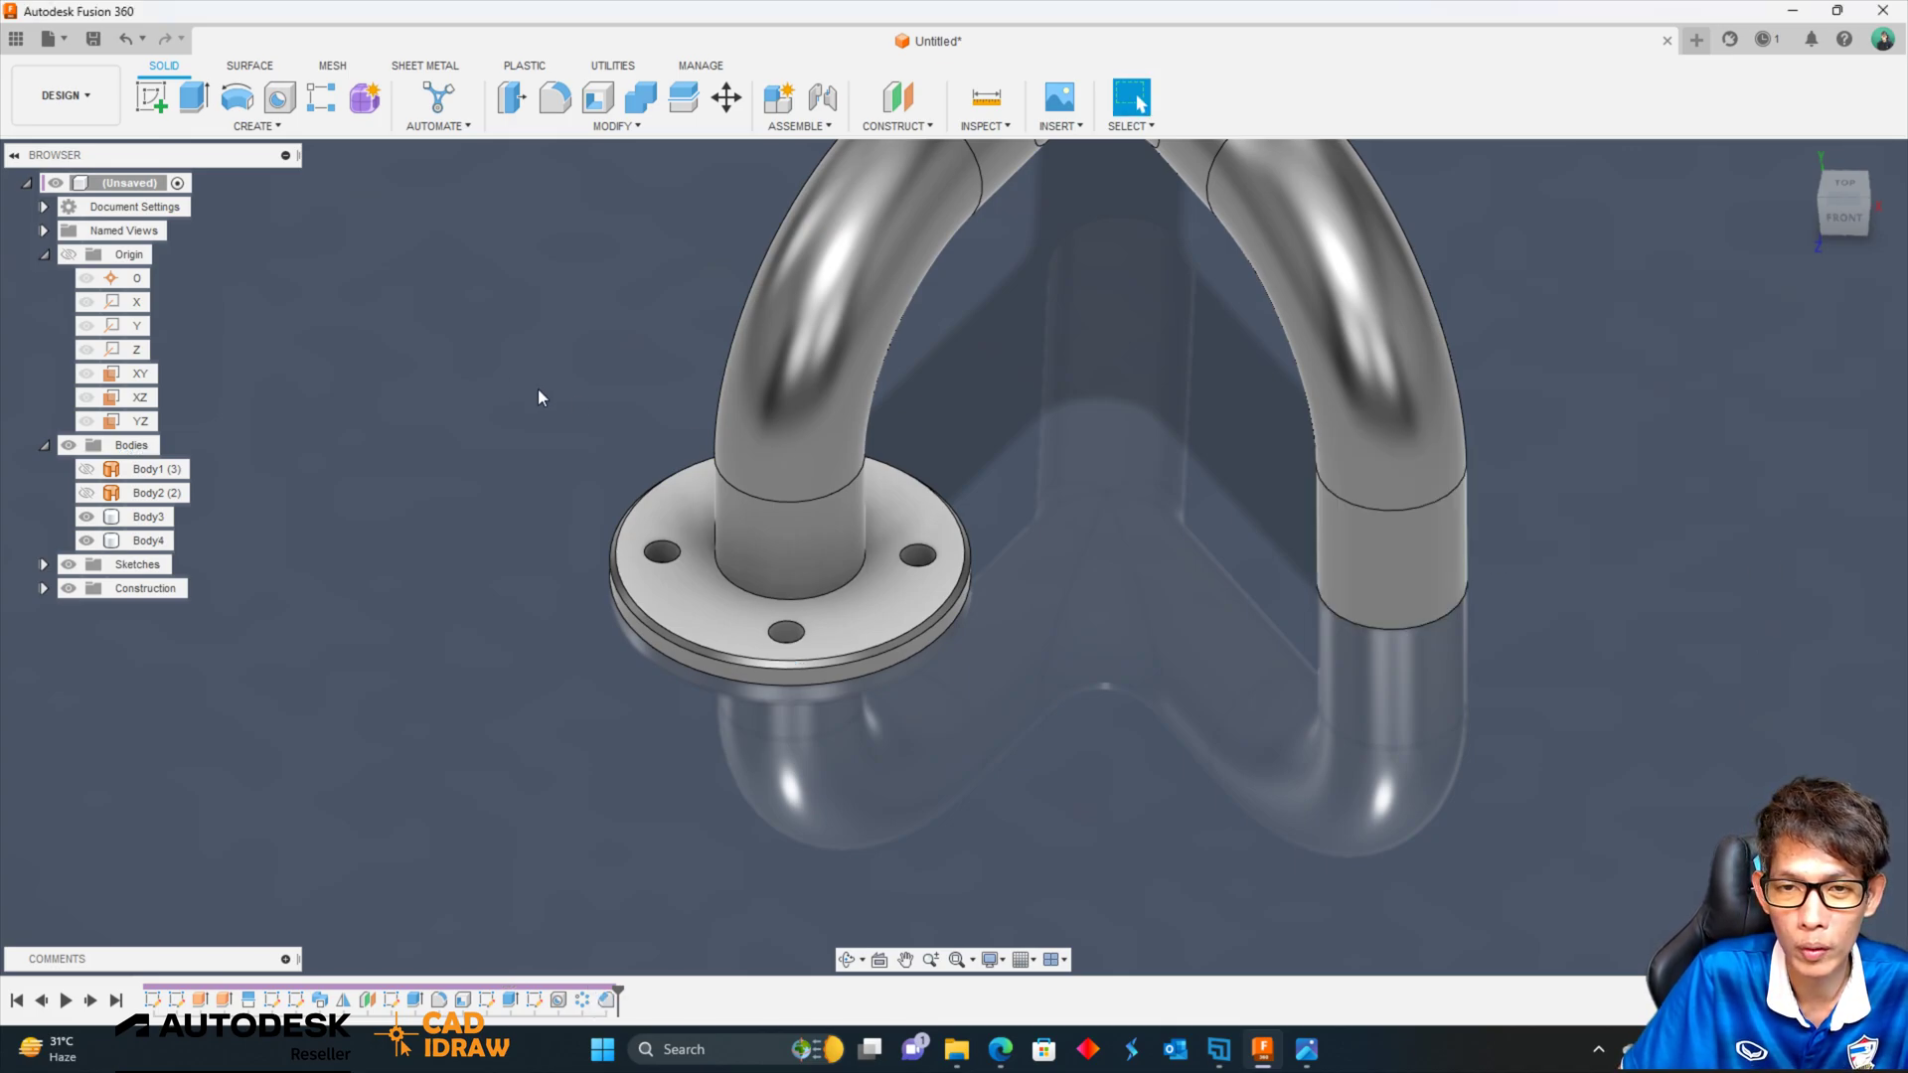
Mirror the flange body across the YZ plane onto the second pipe leg.
{"action": "left_click", "coordinate": [256, 126]}
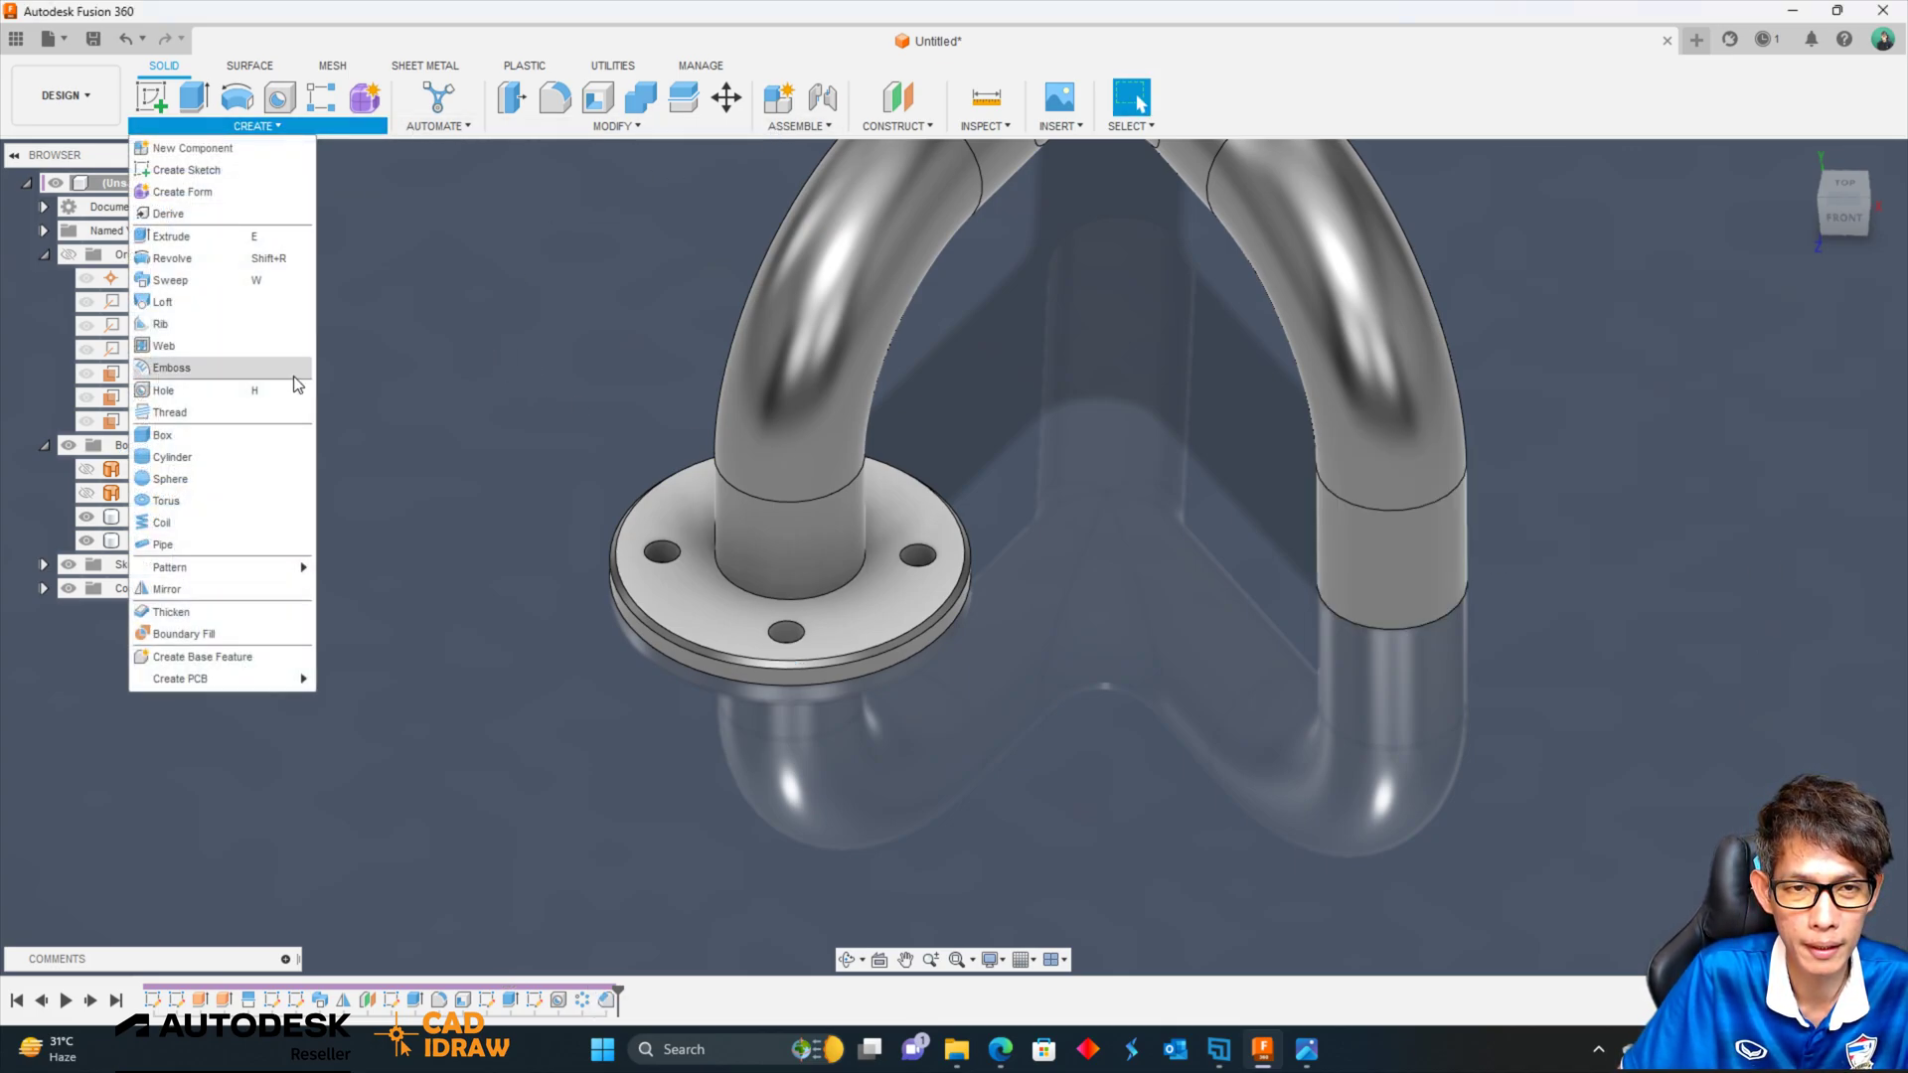
{"action": "left_click", "coordinate": [258, 586]}
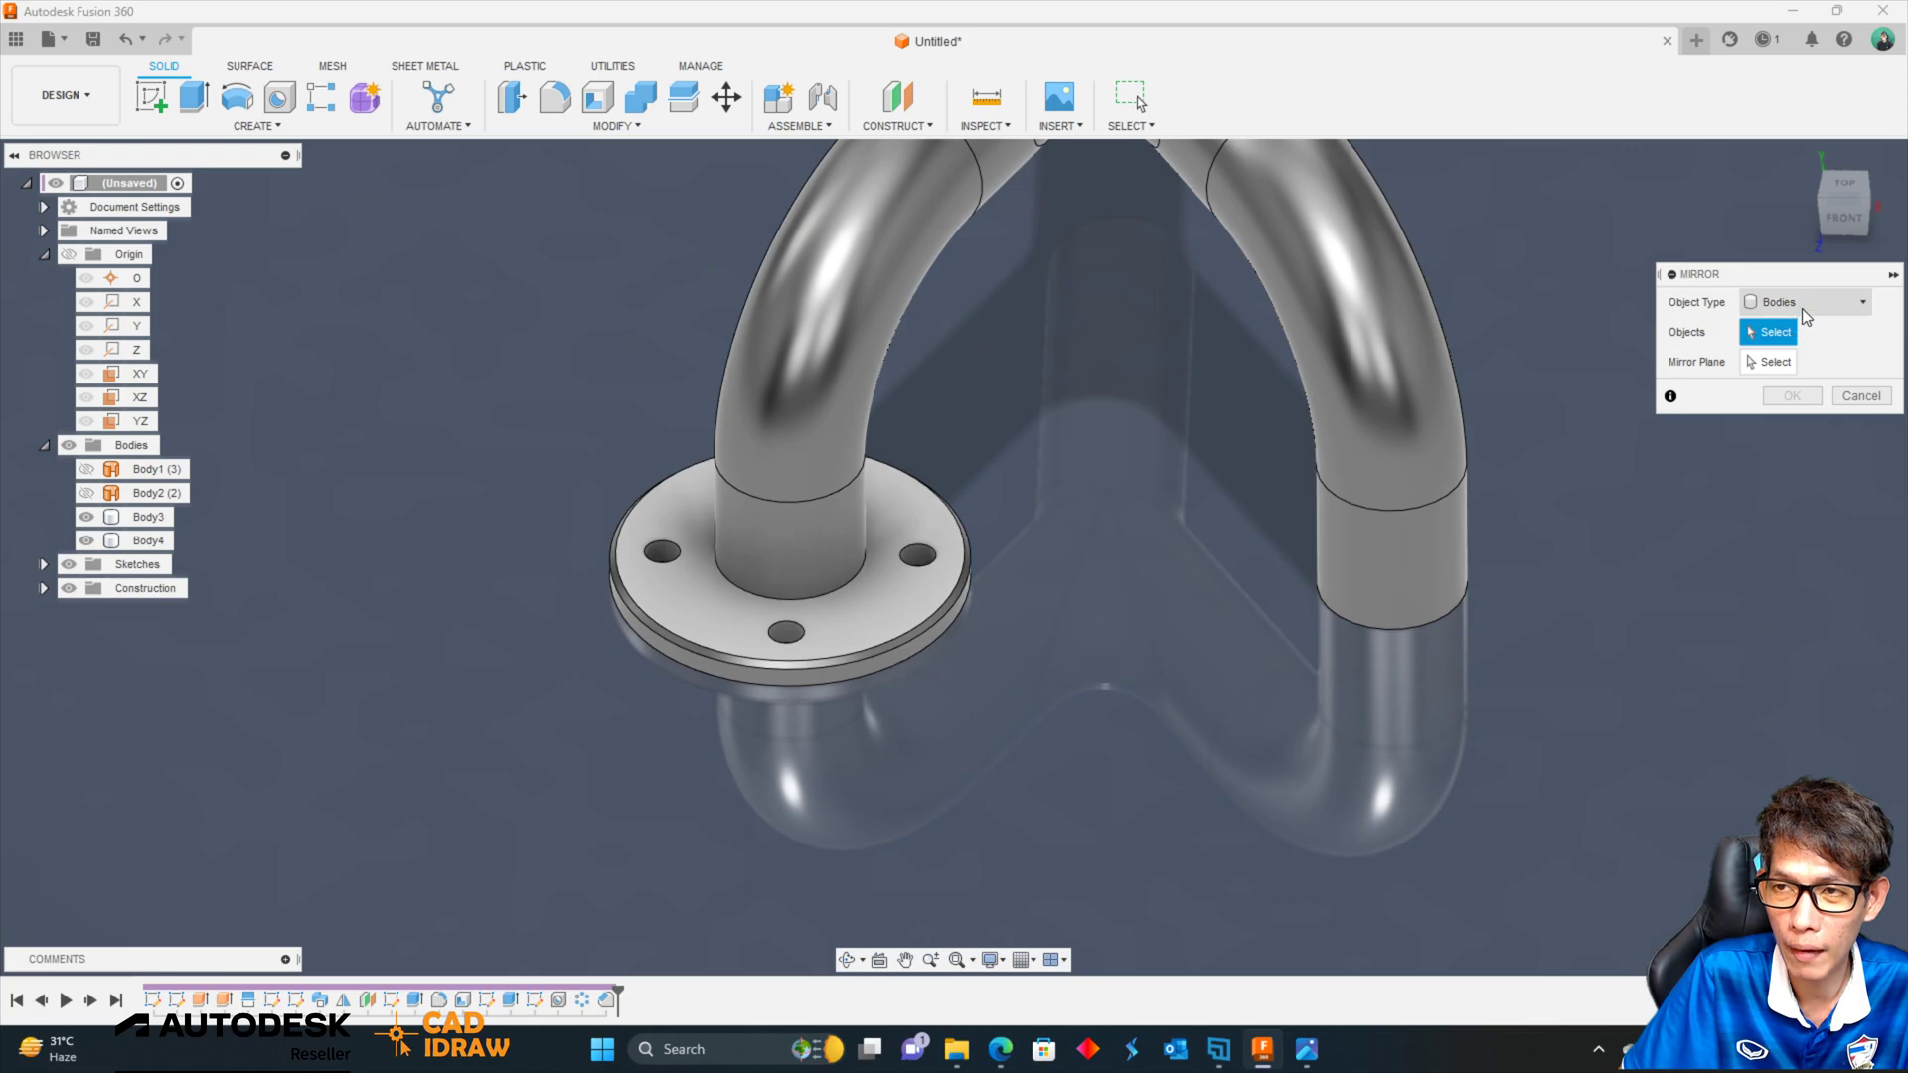
{"action": "left_click", "coordinate": [857, 617]}
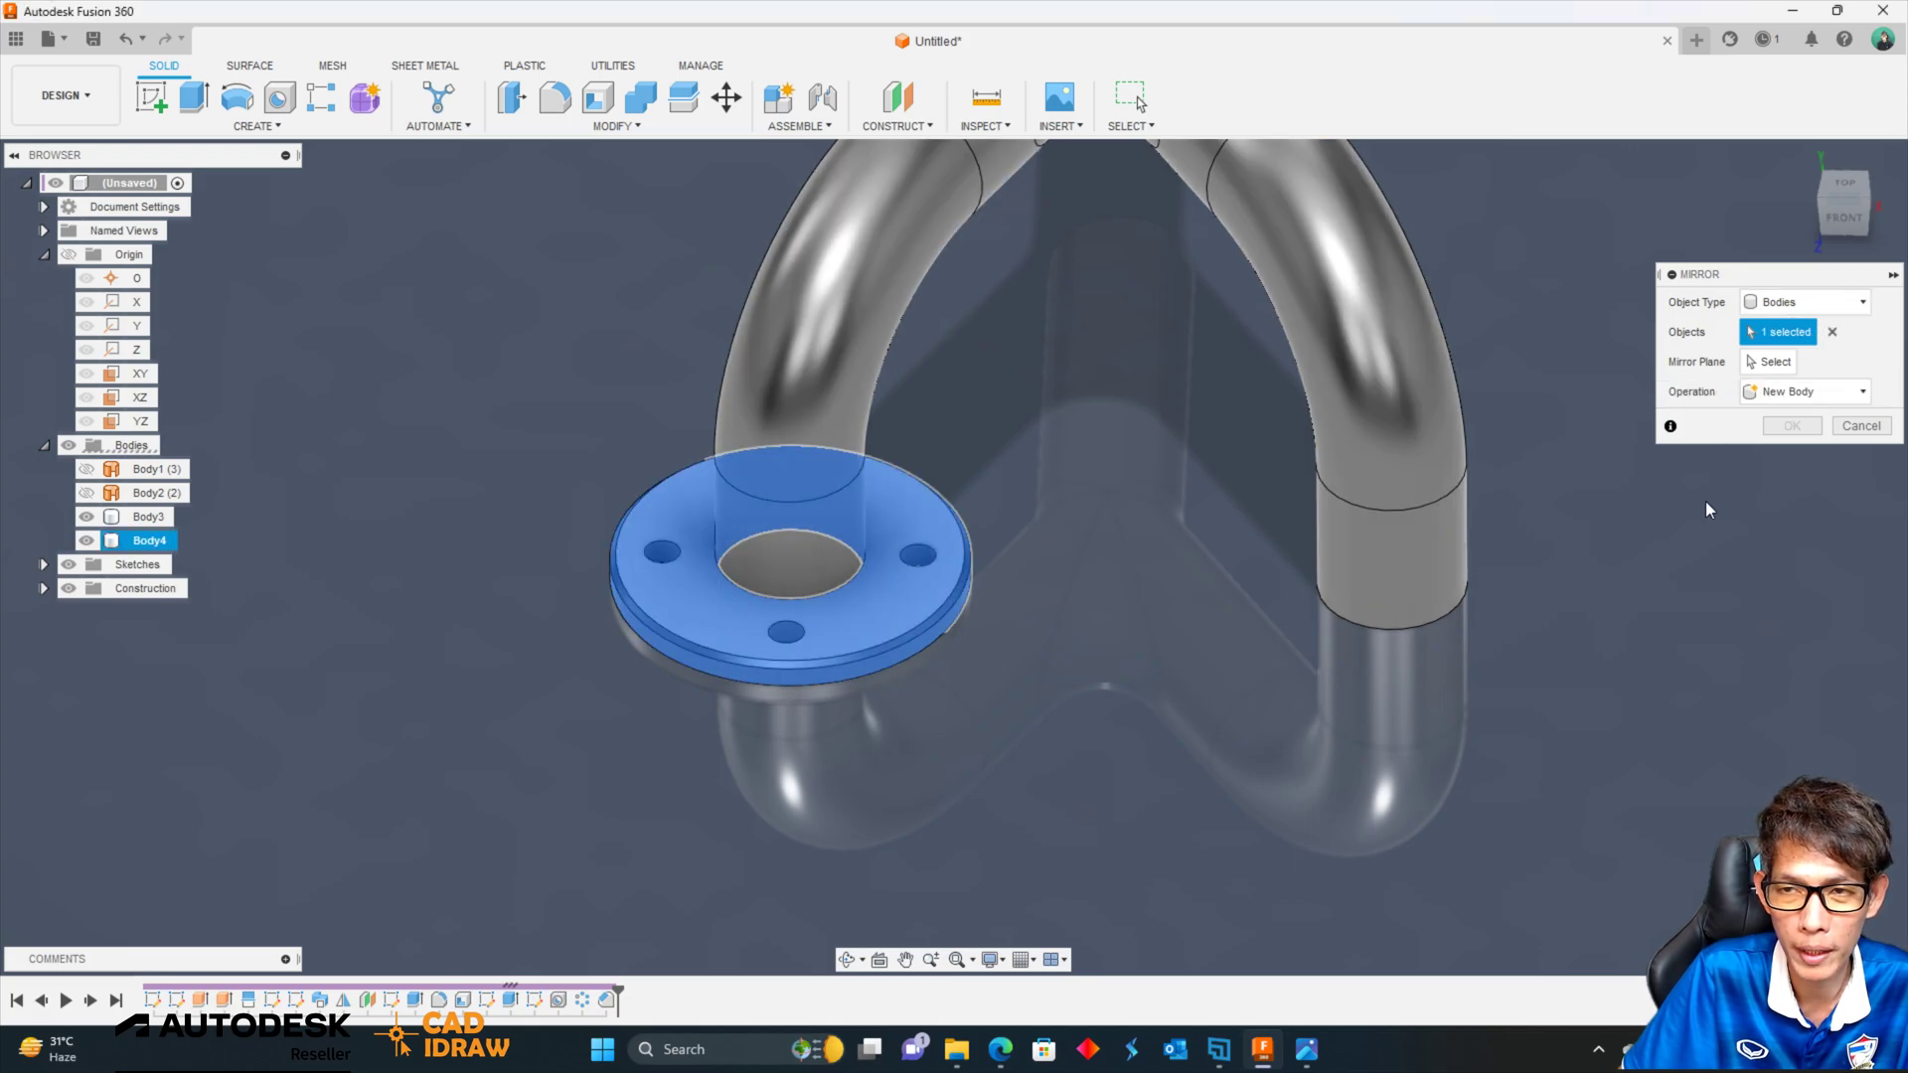
{"action": "left_click", "coordinate": [1768, 364]}
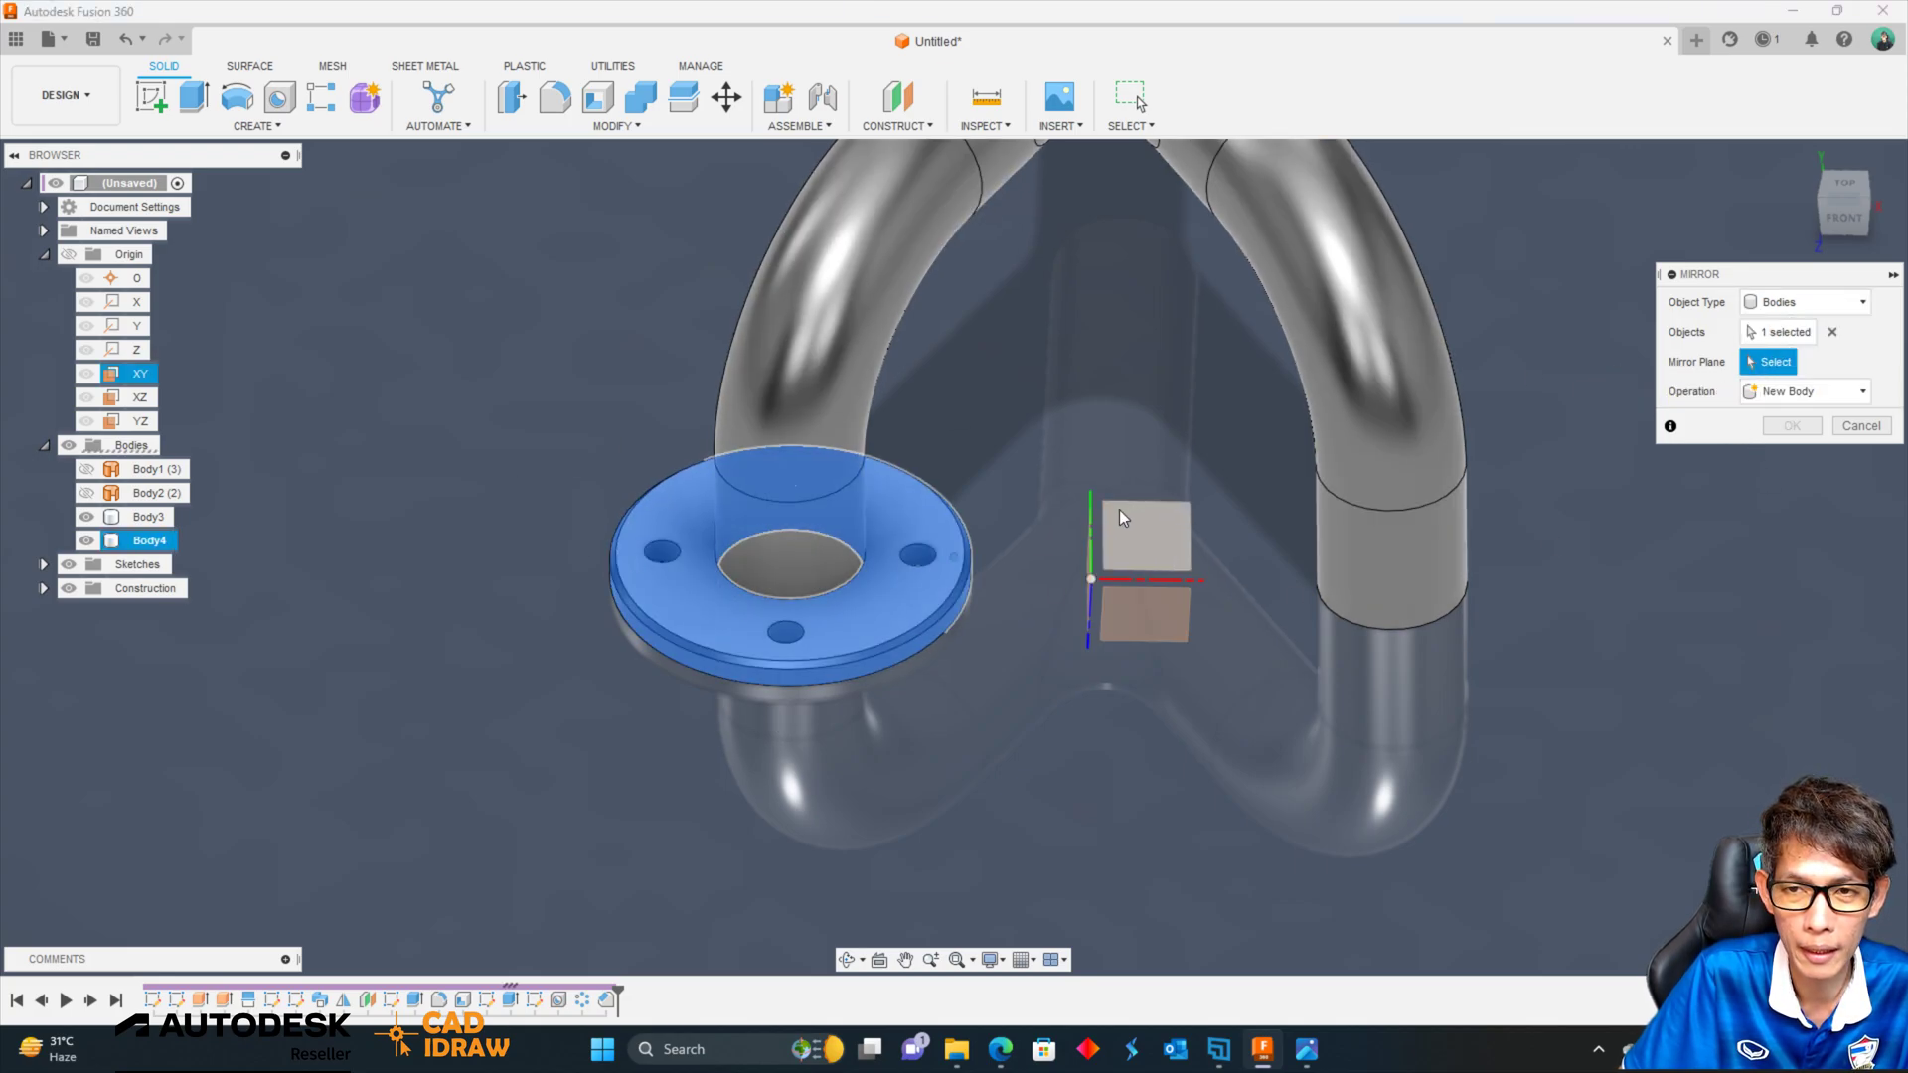
{"action": "middle_click_drag", "start_coordinate": [1119, 509], "coordinate": [1059, 558], "text": "shift"}
{"action": "left_click", "coordinate": [1059, 558]}
{"action": "left_click", "coordinate": [1794, 428]}
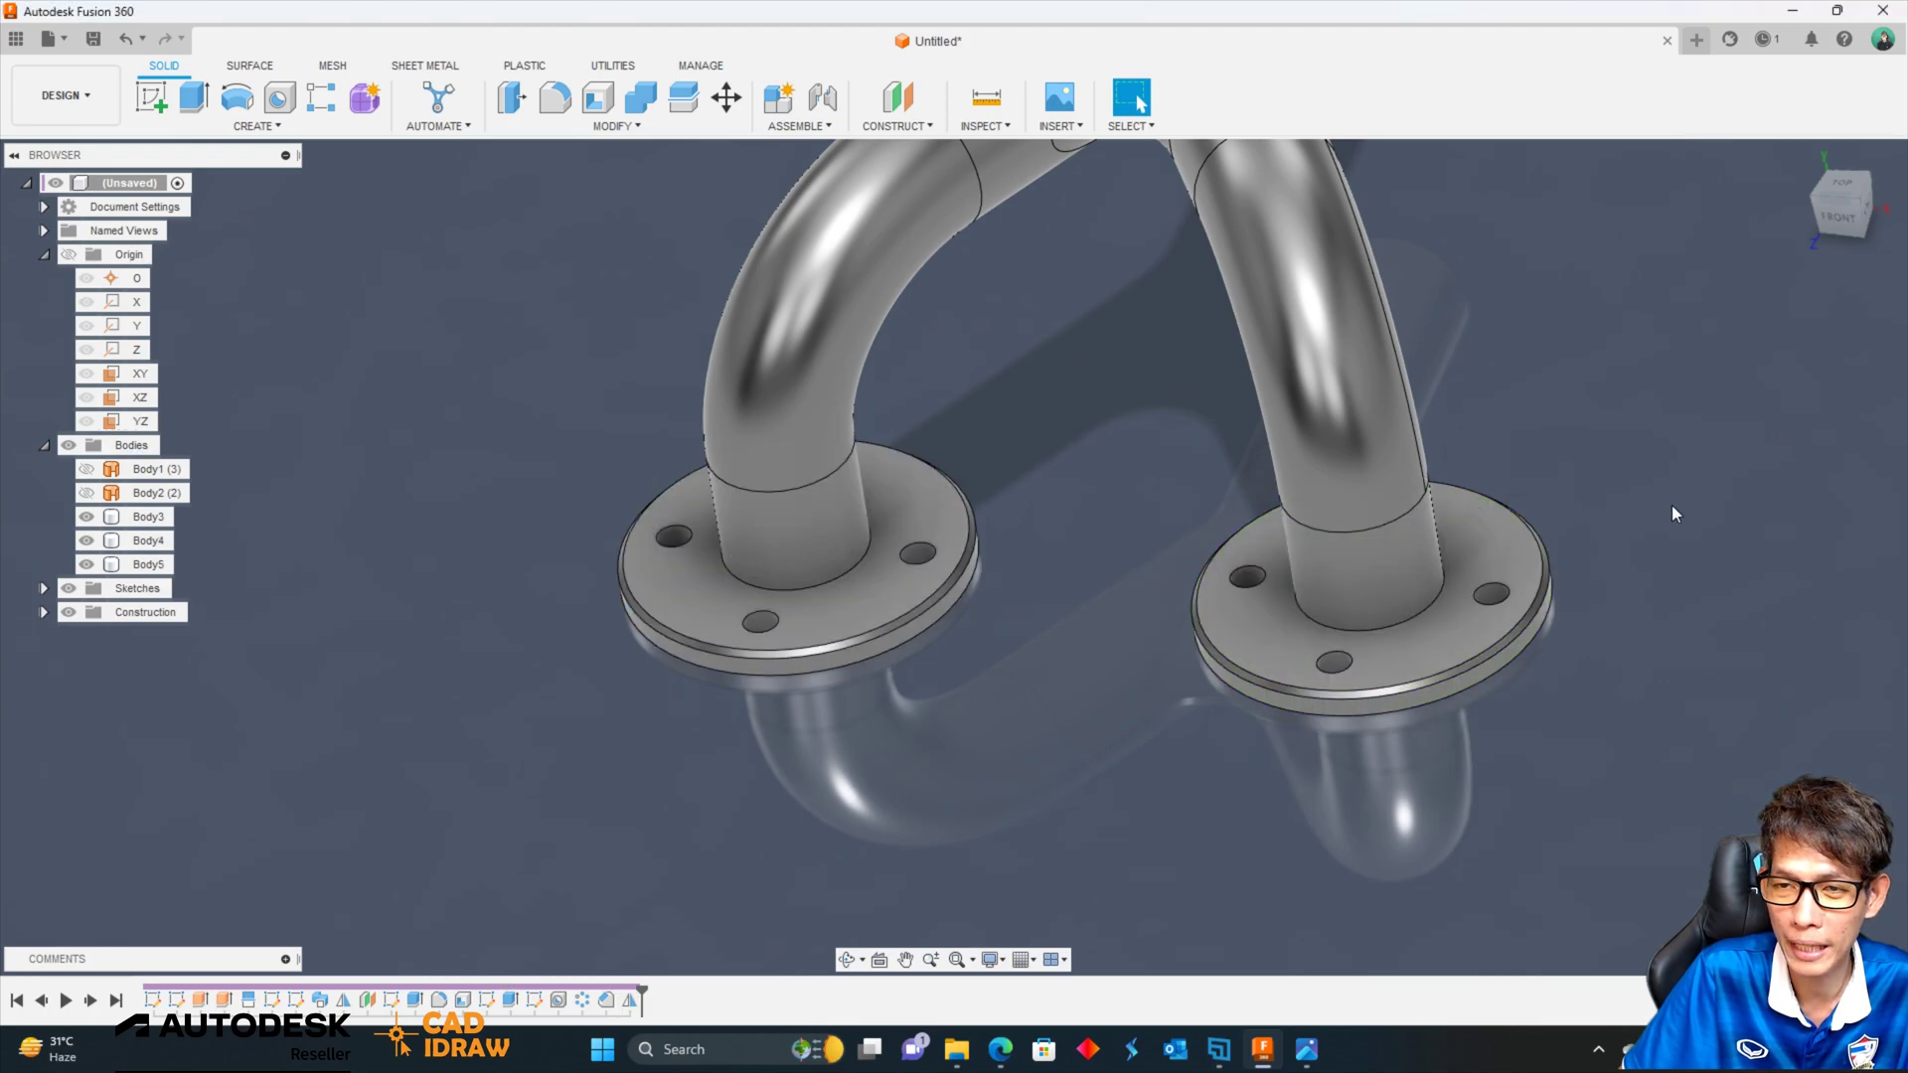
{"action": "middle_click_drag", "start_coordinate": [1671, 505], "coordinate": [1555, 467], "text": "shift"}
{"action": "mouse_move", "coordinate": [844, 368]}
{"action": "middle_mouse_down", "text": "shift"}
{"action": "mouse_move", "coordinate": [616, 344]}
{"action": "mouse_move", "coordinate": [399, 257]}
{"action": "middle_mouse_up", "text": "shift"}
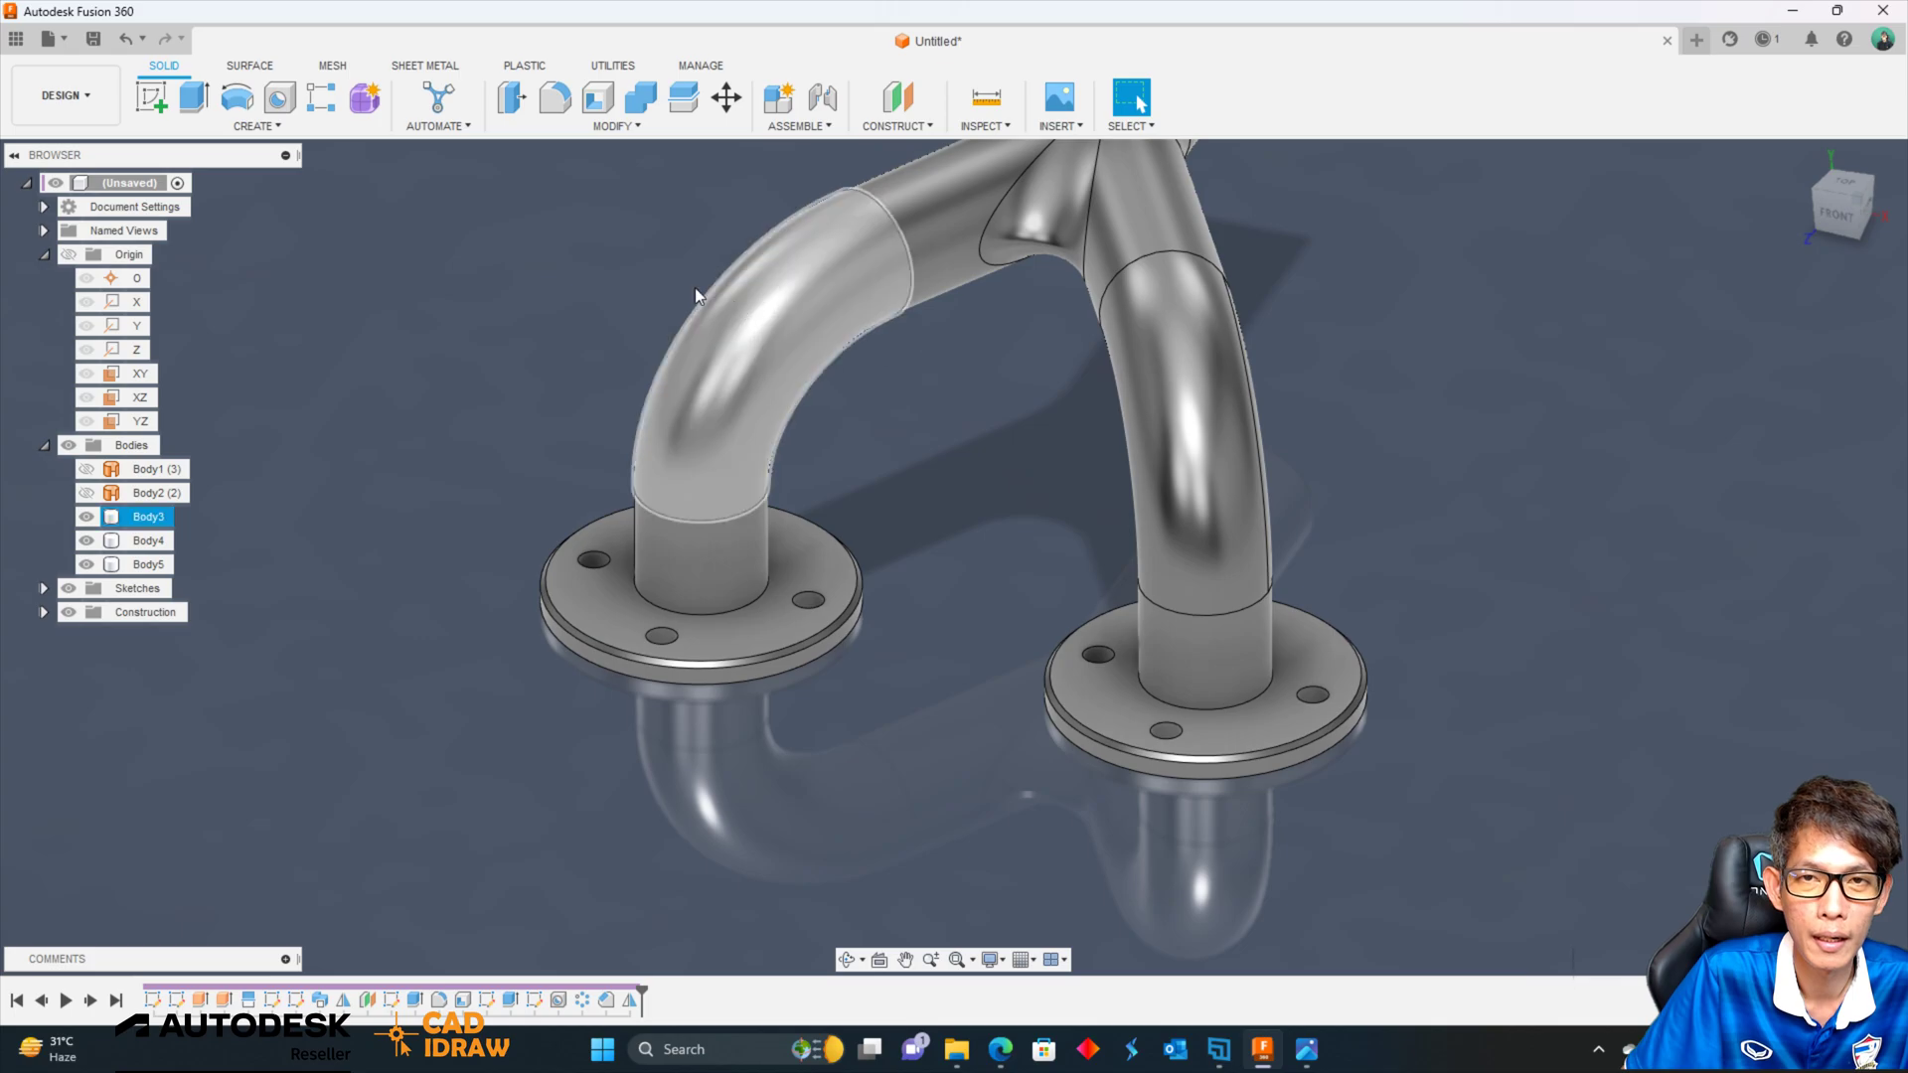
Combine the bent pipe target body with the left and right flanges using Join.
{"action": "left_click", "coordinate": [641, 97]}
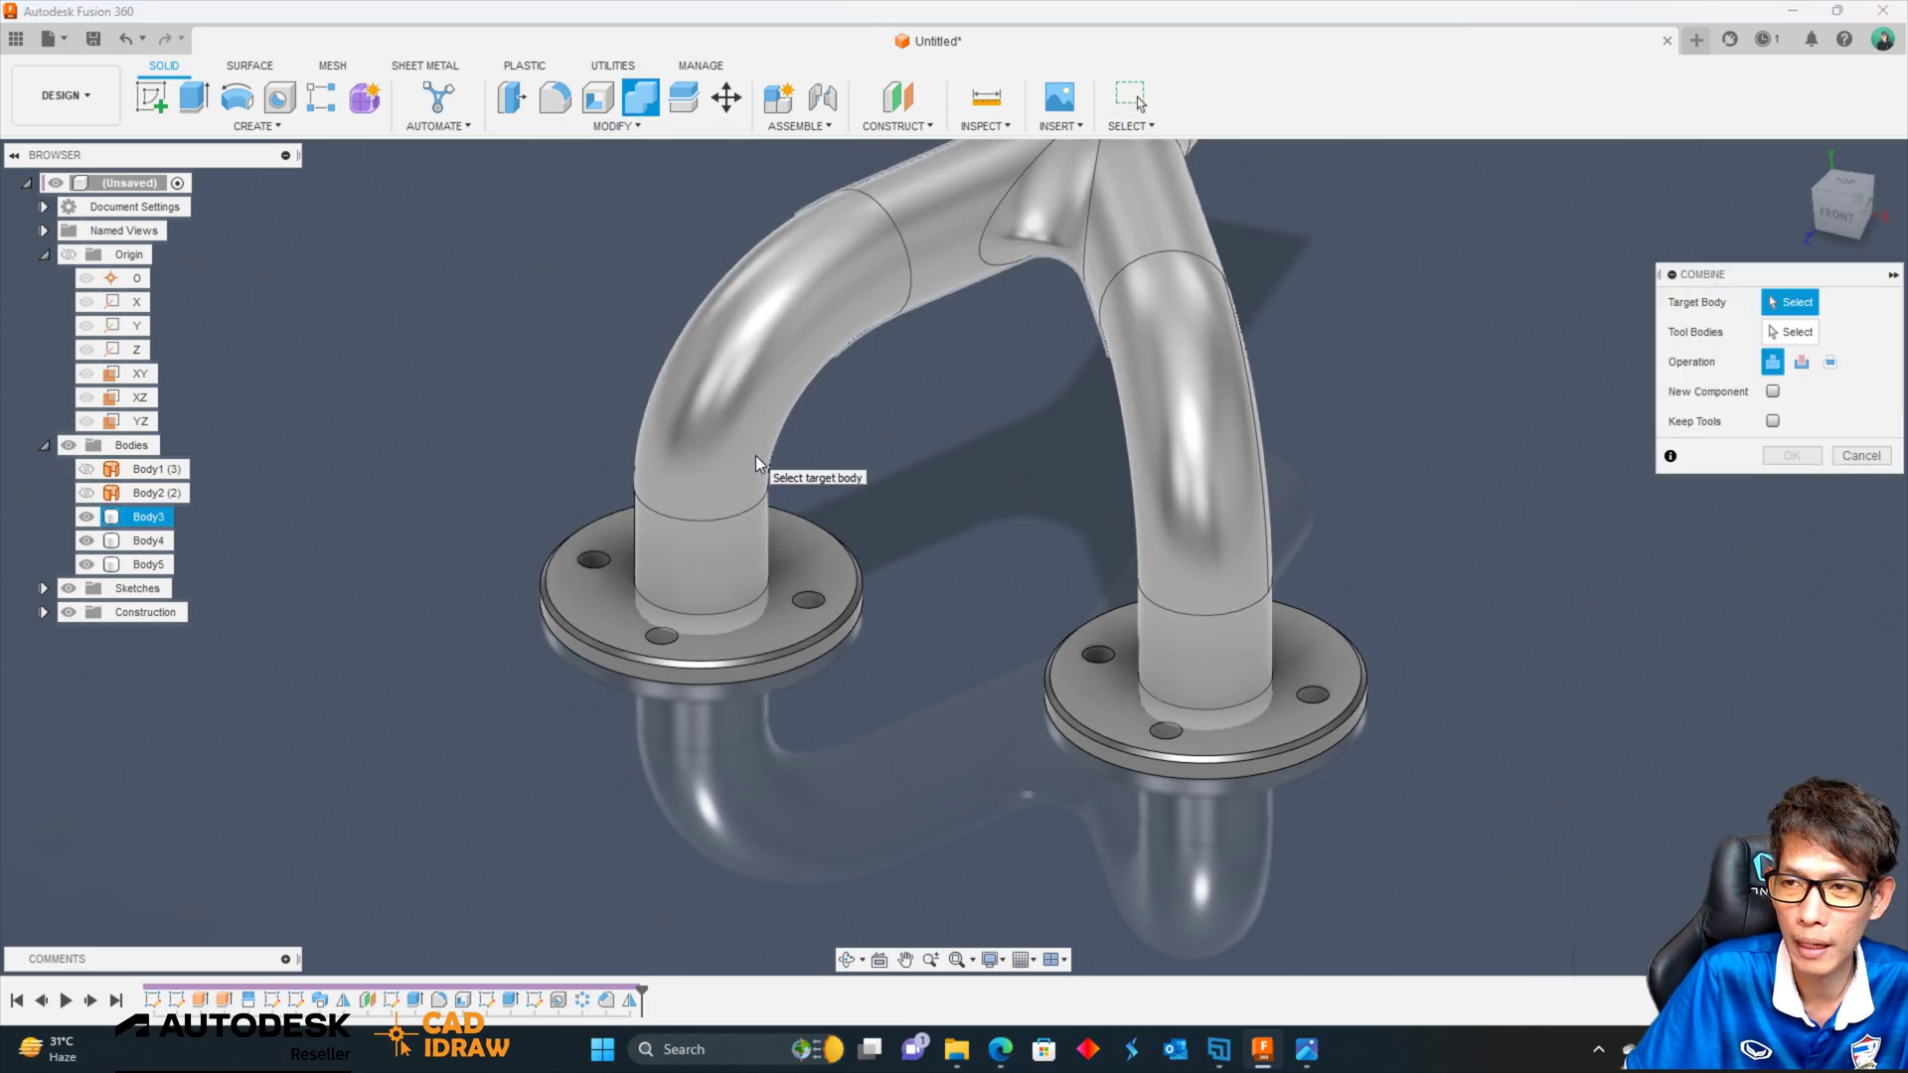
{"action": "left_click", "coordinate": [717, 422]}
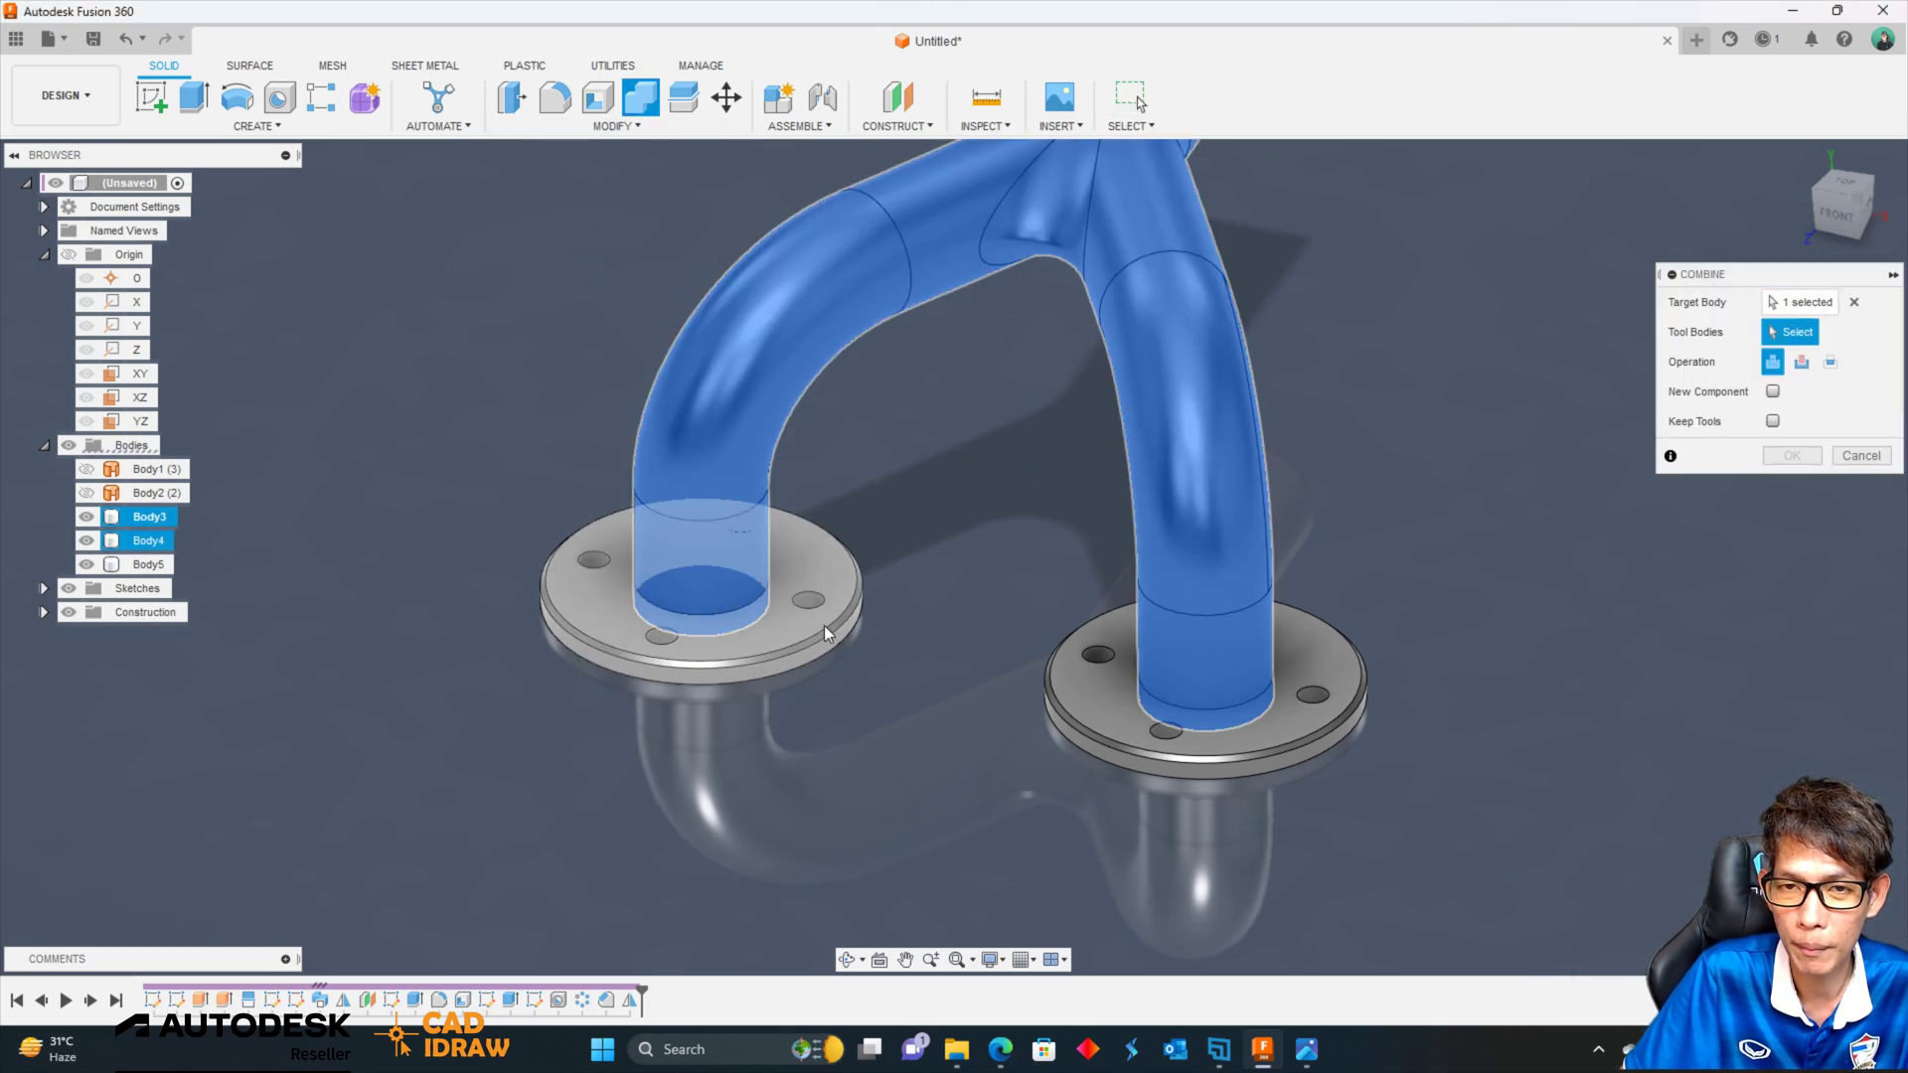
{"action": "left_click", "coordinate": [811, 624]}
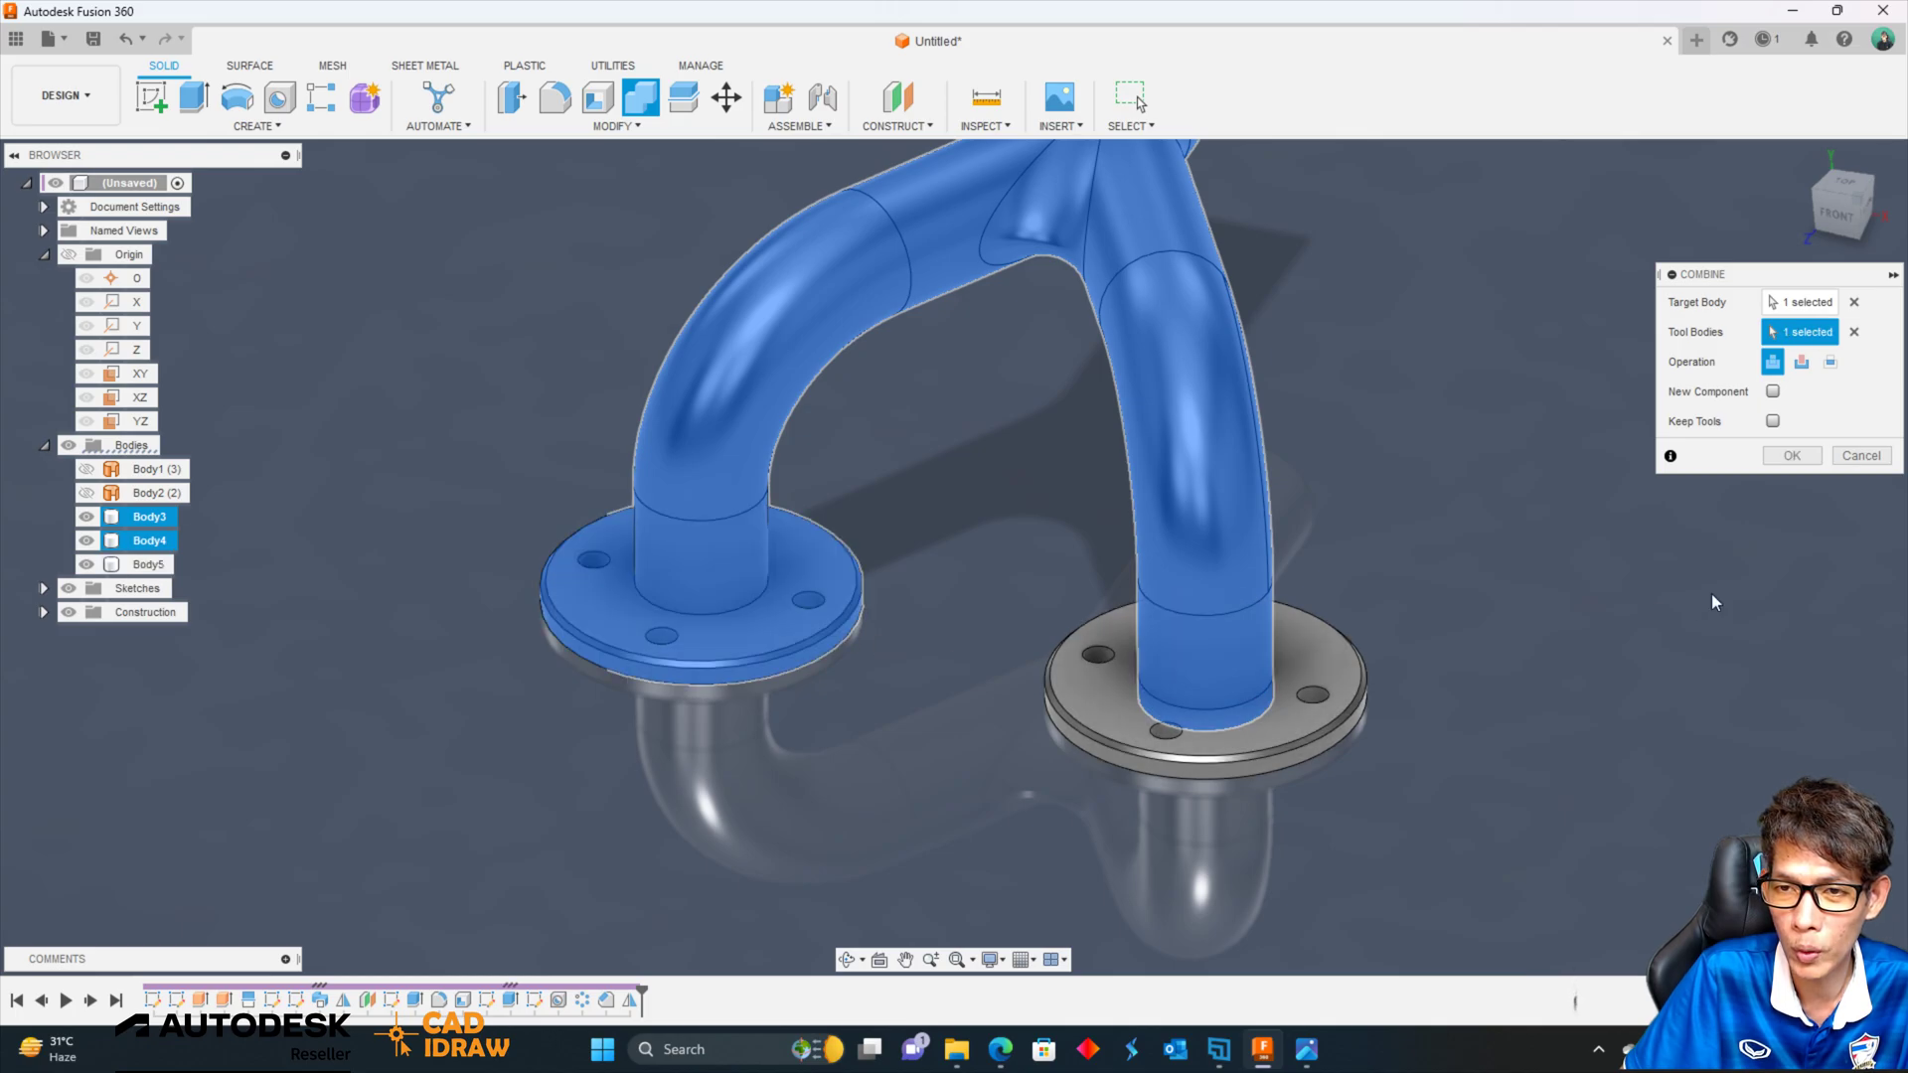
{"action": "left_click", "coordinate": [1075, 743]}
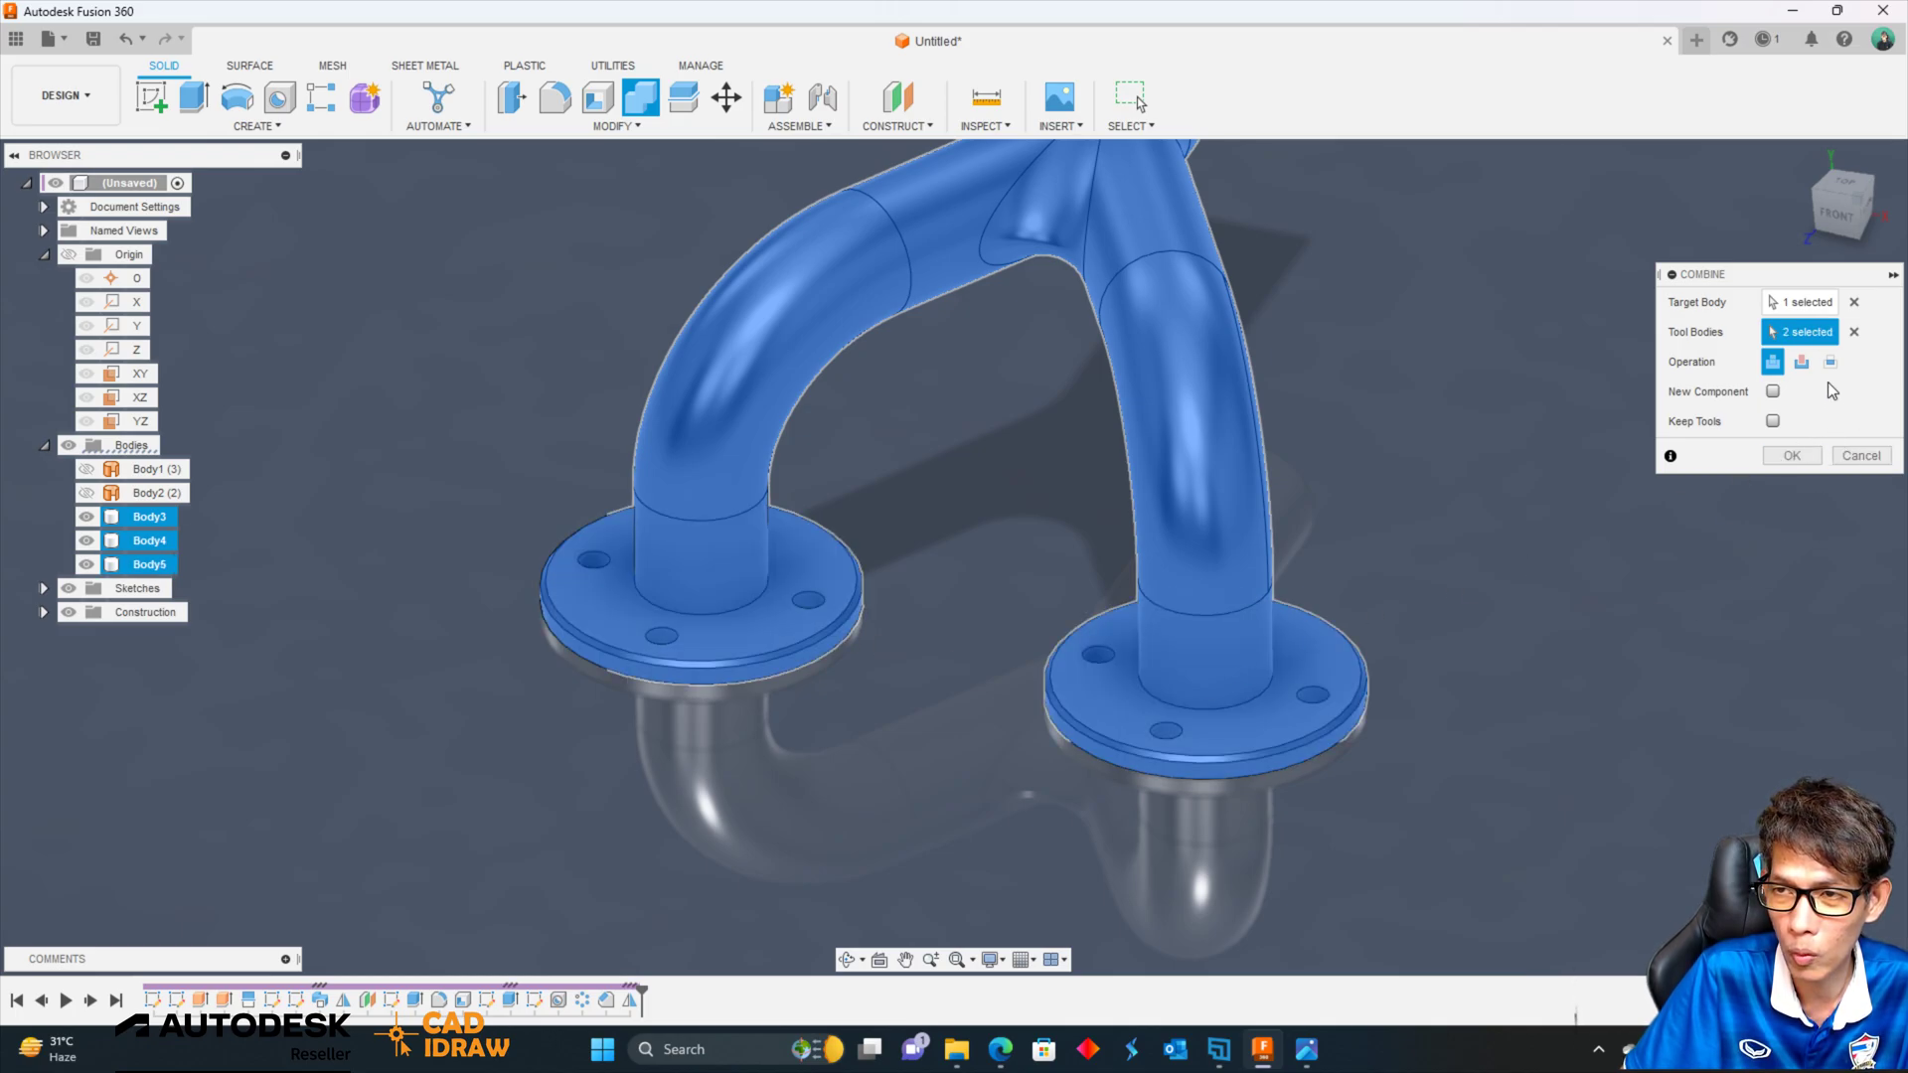
{"action": "left_click", "coordinate": [1777, 456]}
{"action": "middle_click_drag", "start_coordinate": [1541, 525], "coordinate": [1173, 486], "text": "shift"}
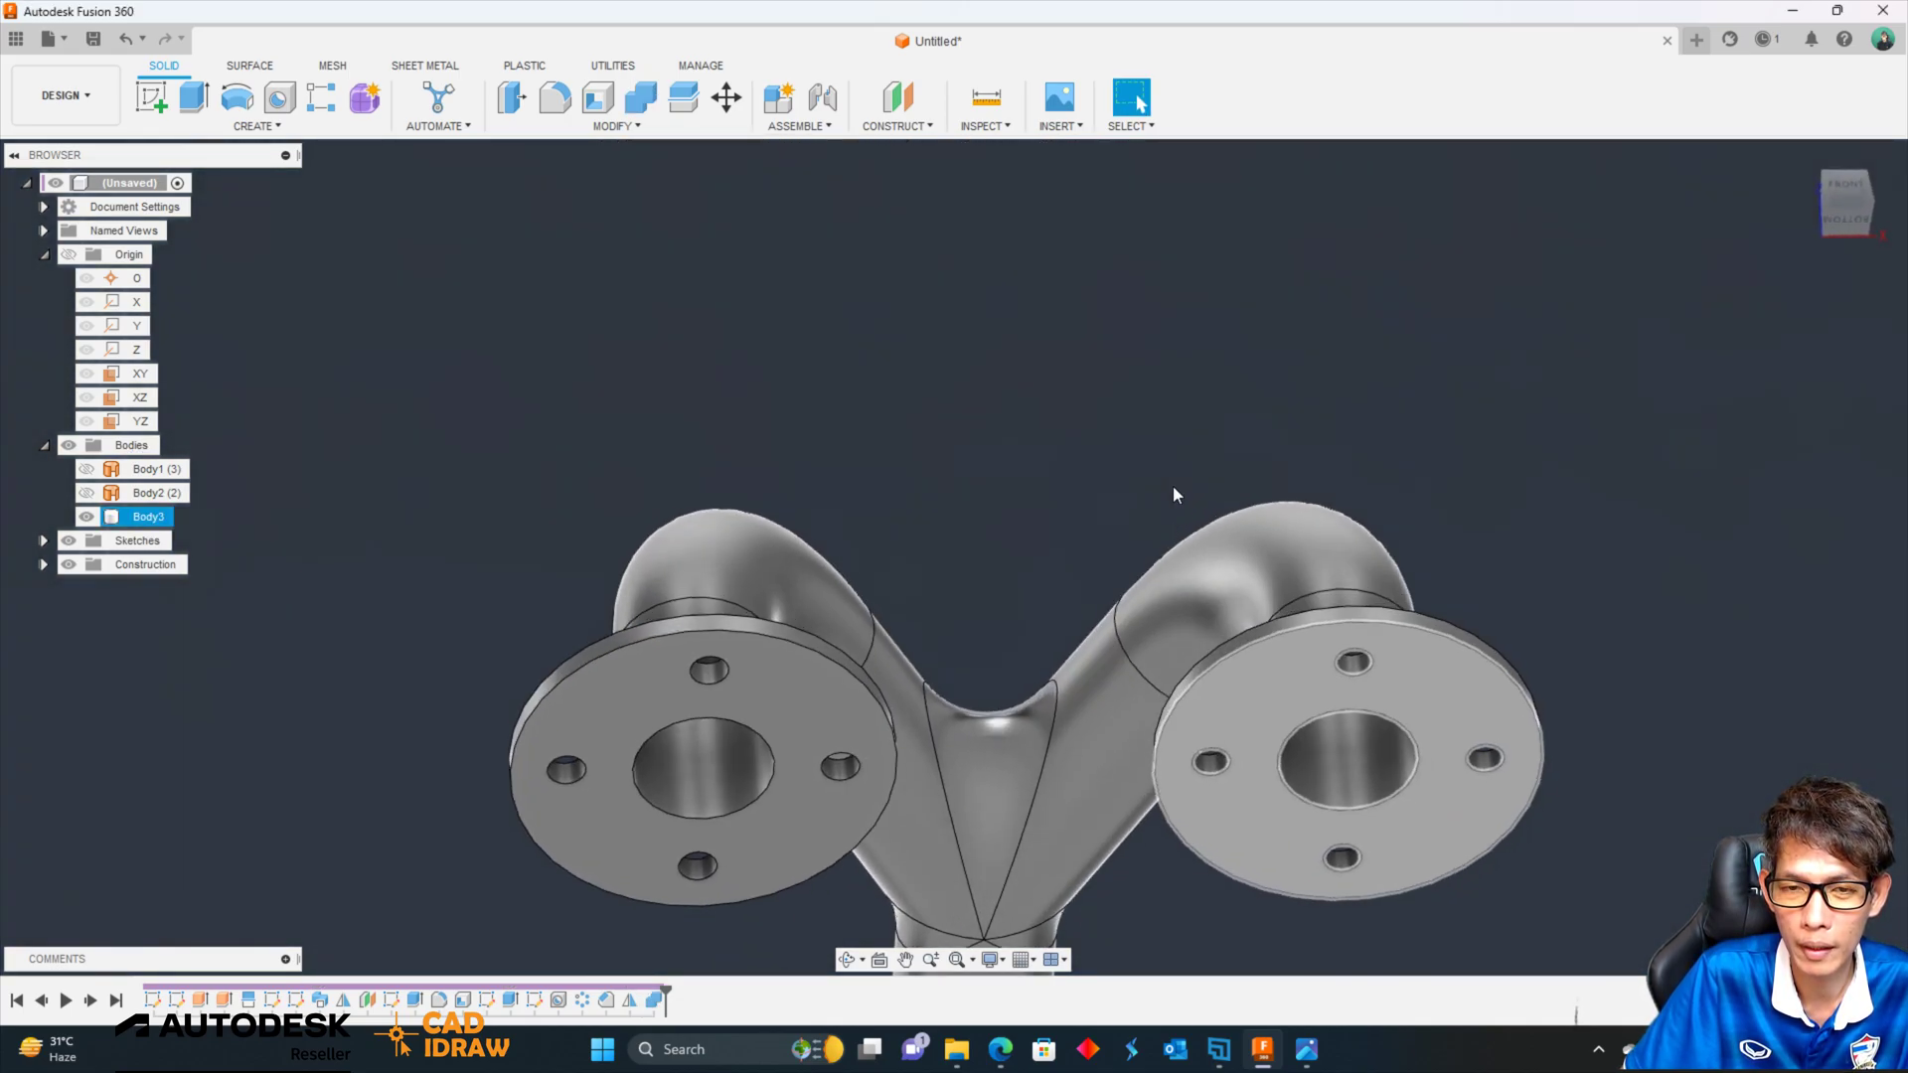
{"action": "mouse_move", "coordinate": [1101, 408]}
{"action": "middle_mouse_down", "text": "shift"}
{"action": "mouse_move", "coordinate": [1101, 330]}
{"action": "mouse_move", "coordinate": [1085, 341]}
{"action": "mouse_move", "coordinate": [1533, 468]}
{"action": "mouse_move", "coordinate": [1338, 502]}
{"action": "mouse_move", "coordinate": [1161, 562]}
{"action": "middle_mouse_up", "text": "shift"}
Sketch a 1.5 in circle centred on the pipe axis on the open pipe-end face.
{"action": "scroll", "coordinate": [918, 572], "scroll_direction": "up", "scroll_amount": 2}
{"action": "scroll", "coordinate": [1143, 541], "scroll_direction": "up", "scroll_amount": 3}
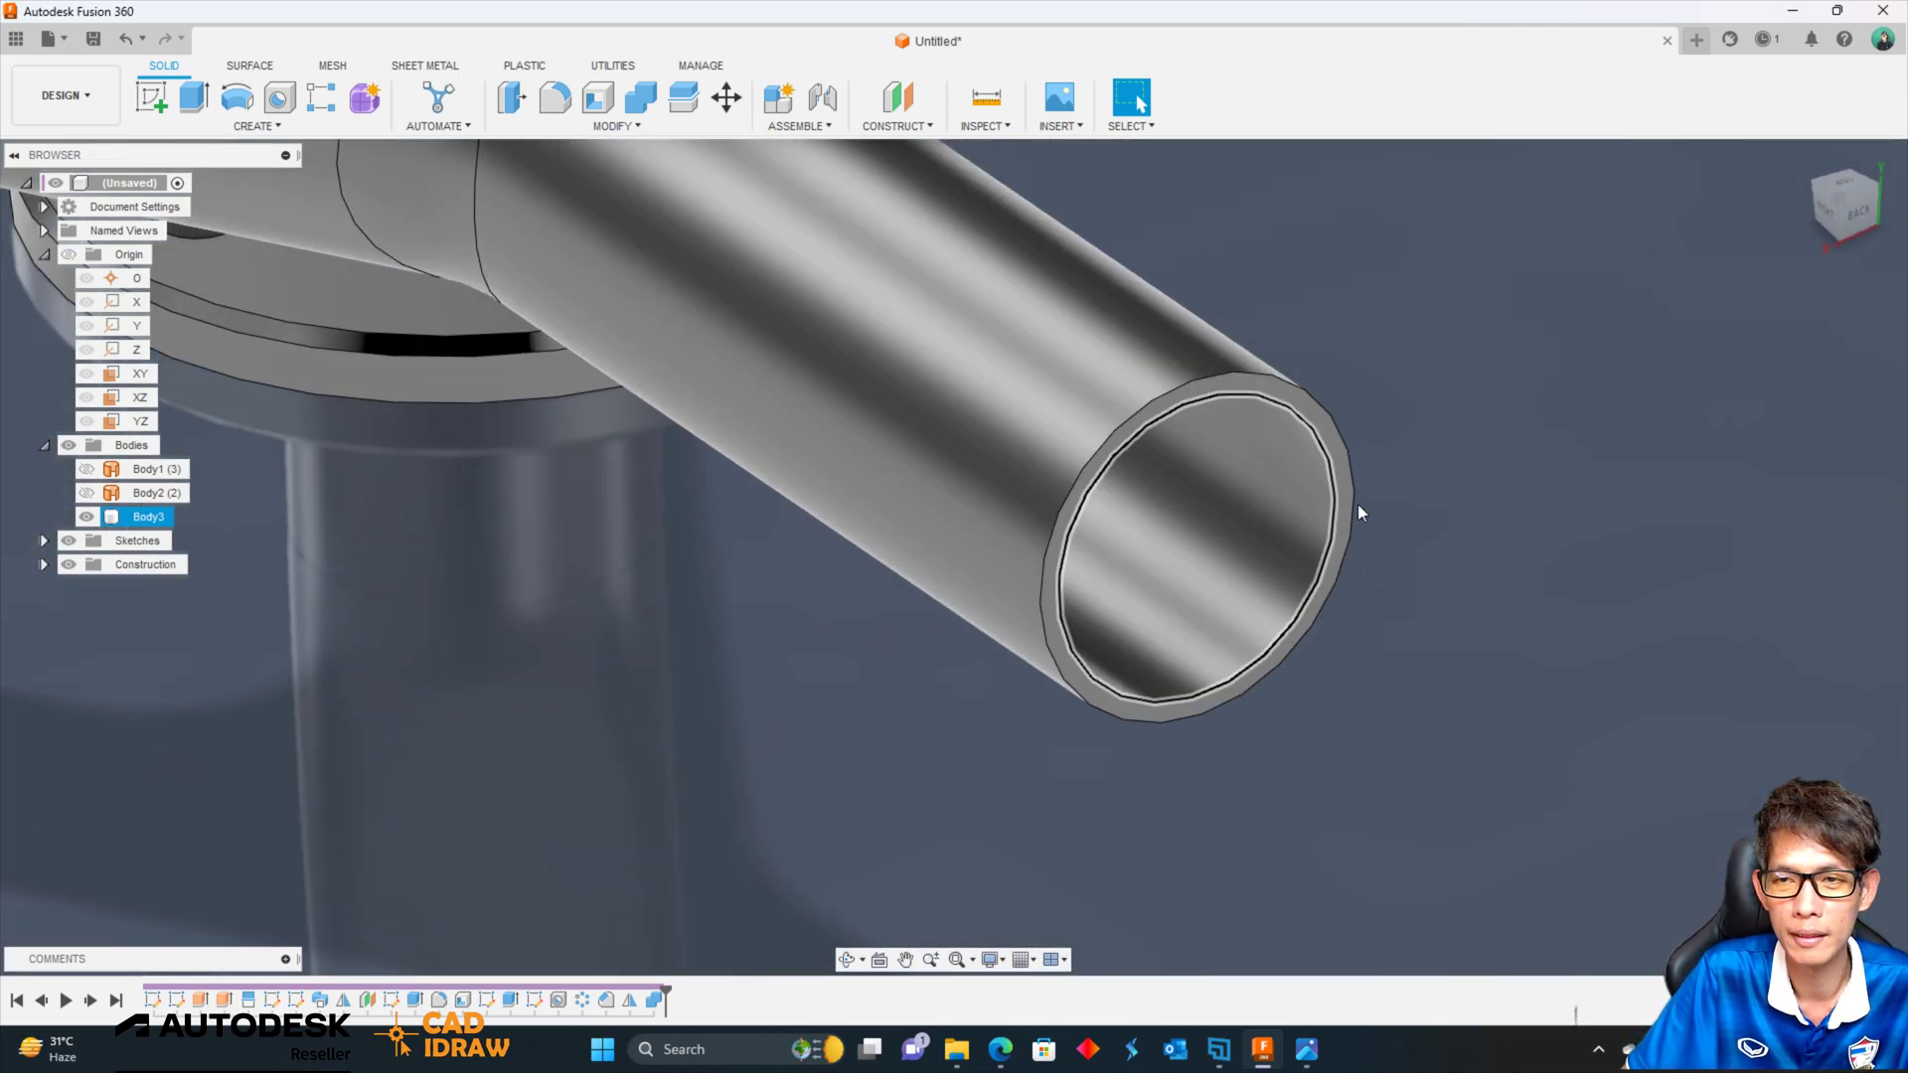
{"action": "left_click", "coordinate": [151, 97]}
{"action": "left_click", "coordinate": [1291, 395]}
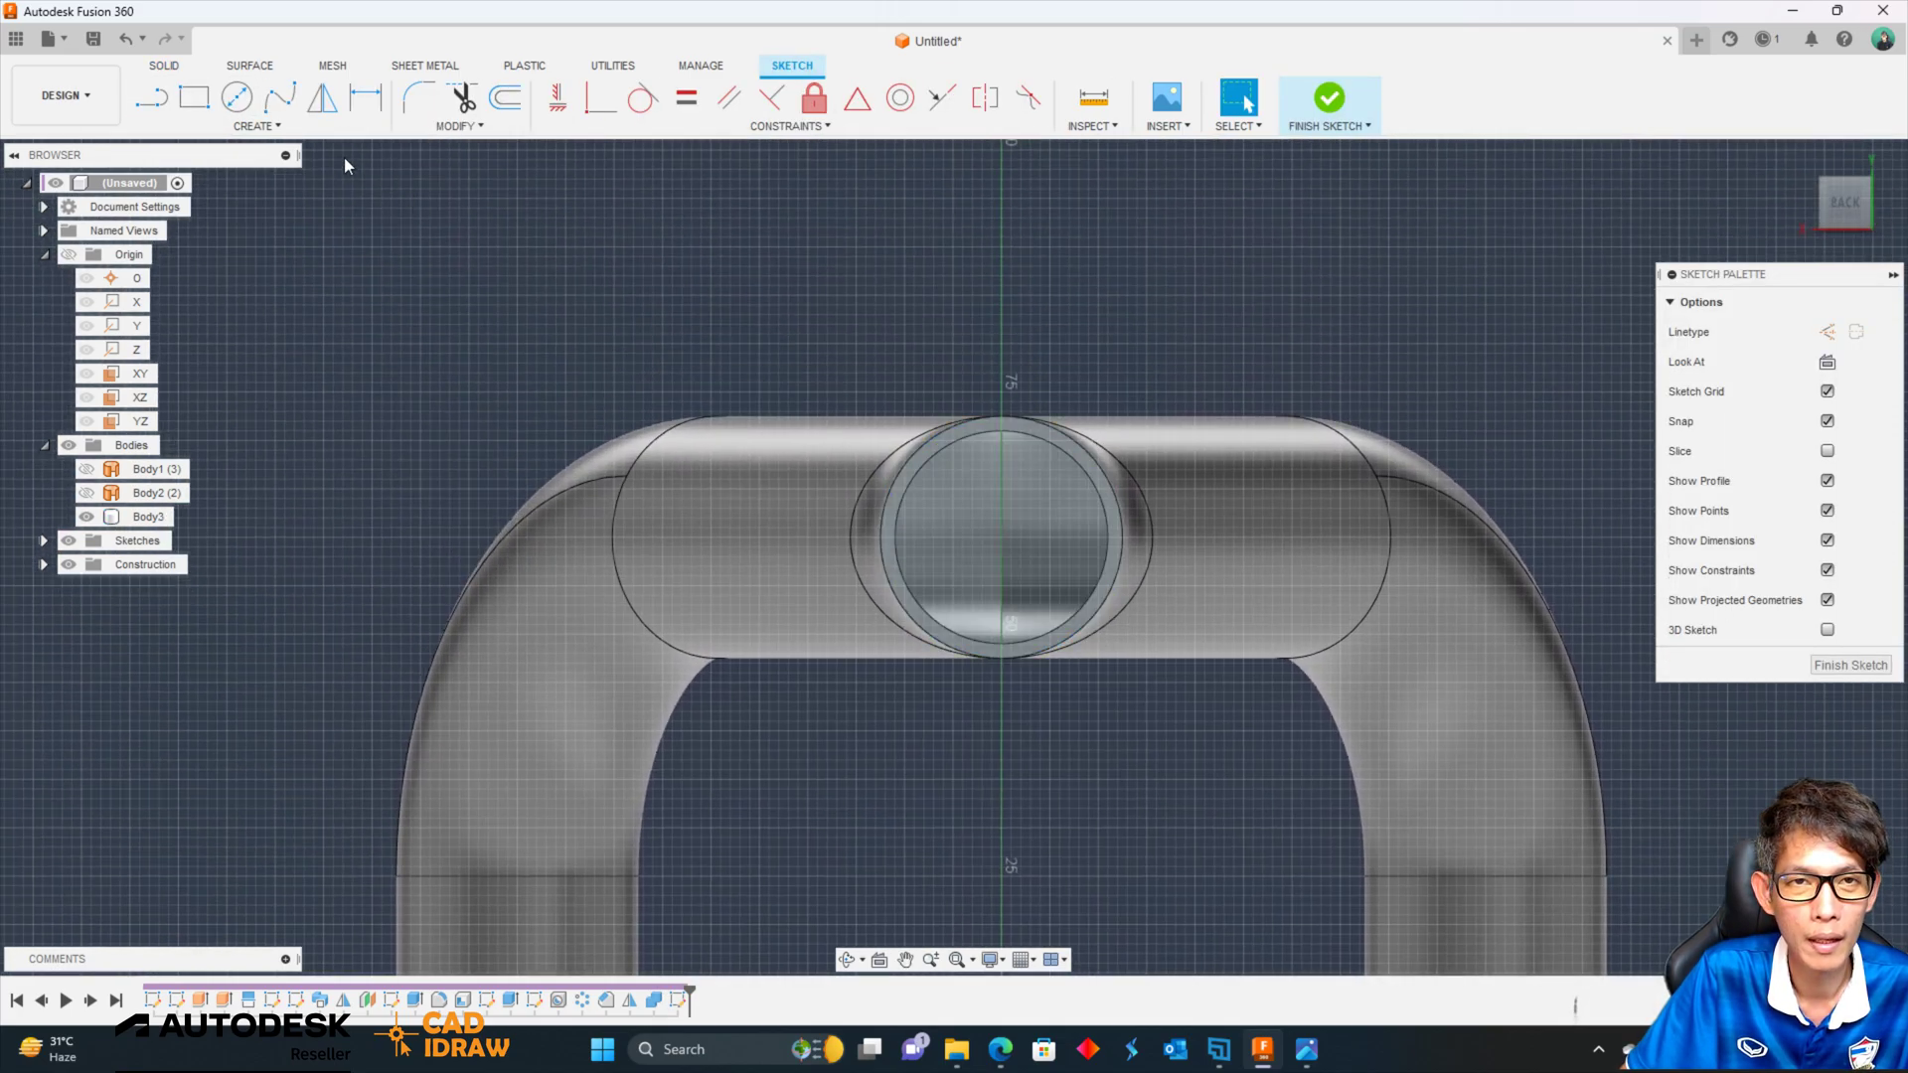
{"action": "key", "text": "c"}
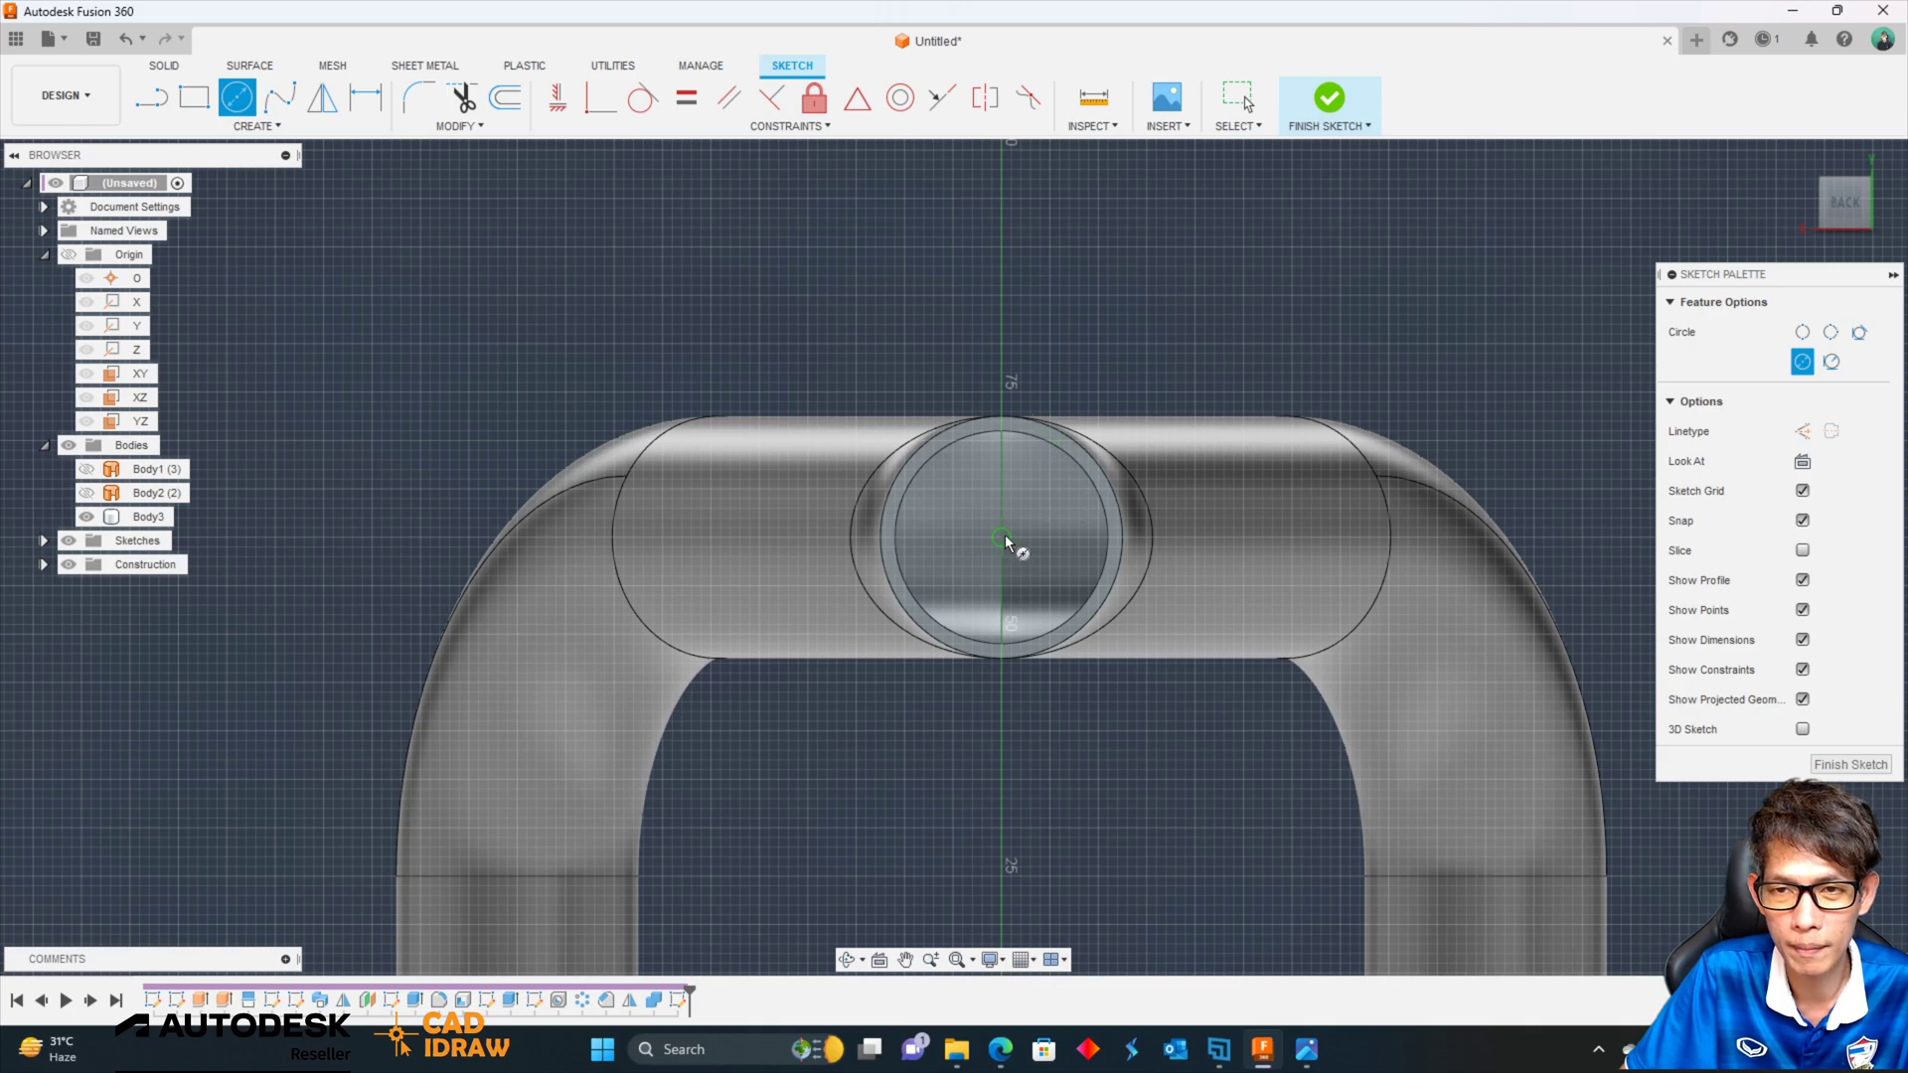
{"action": "left_click", "coordinate": [1000, 534]}
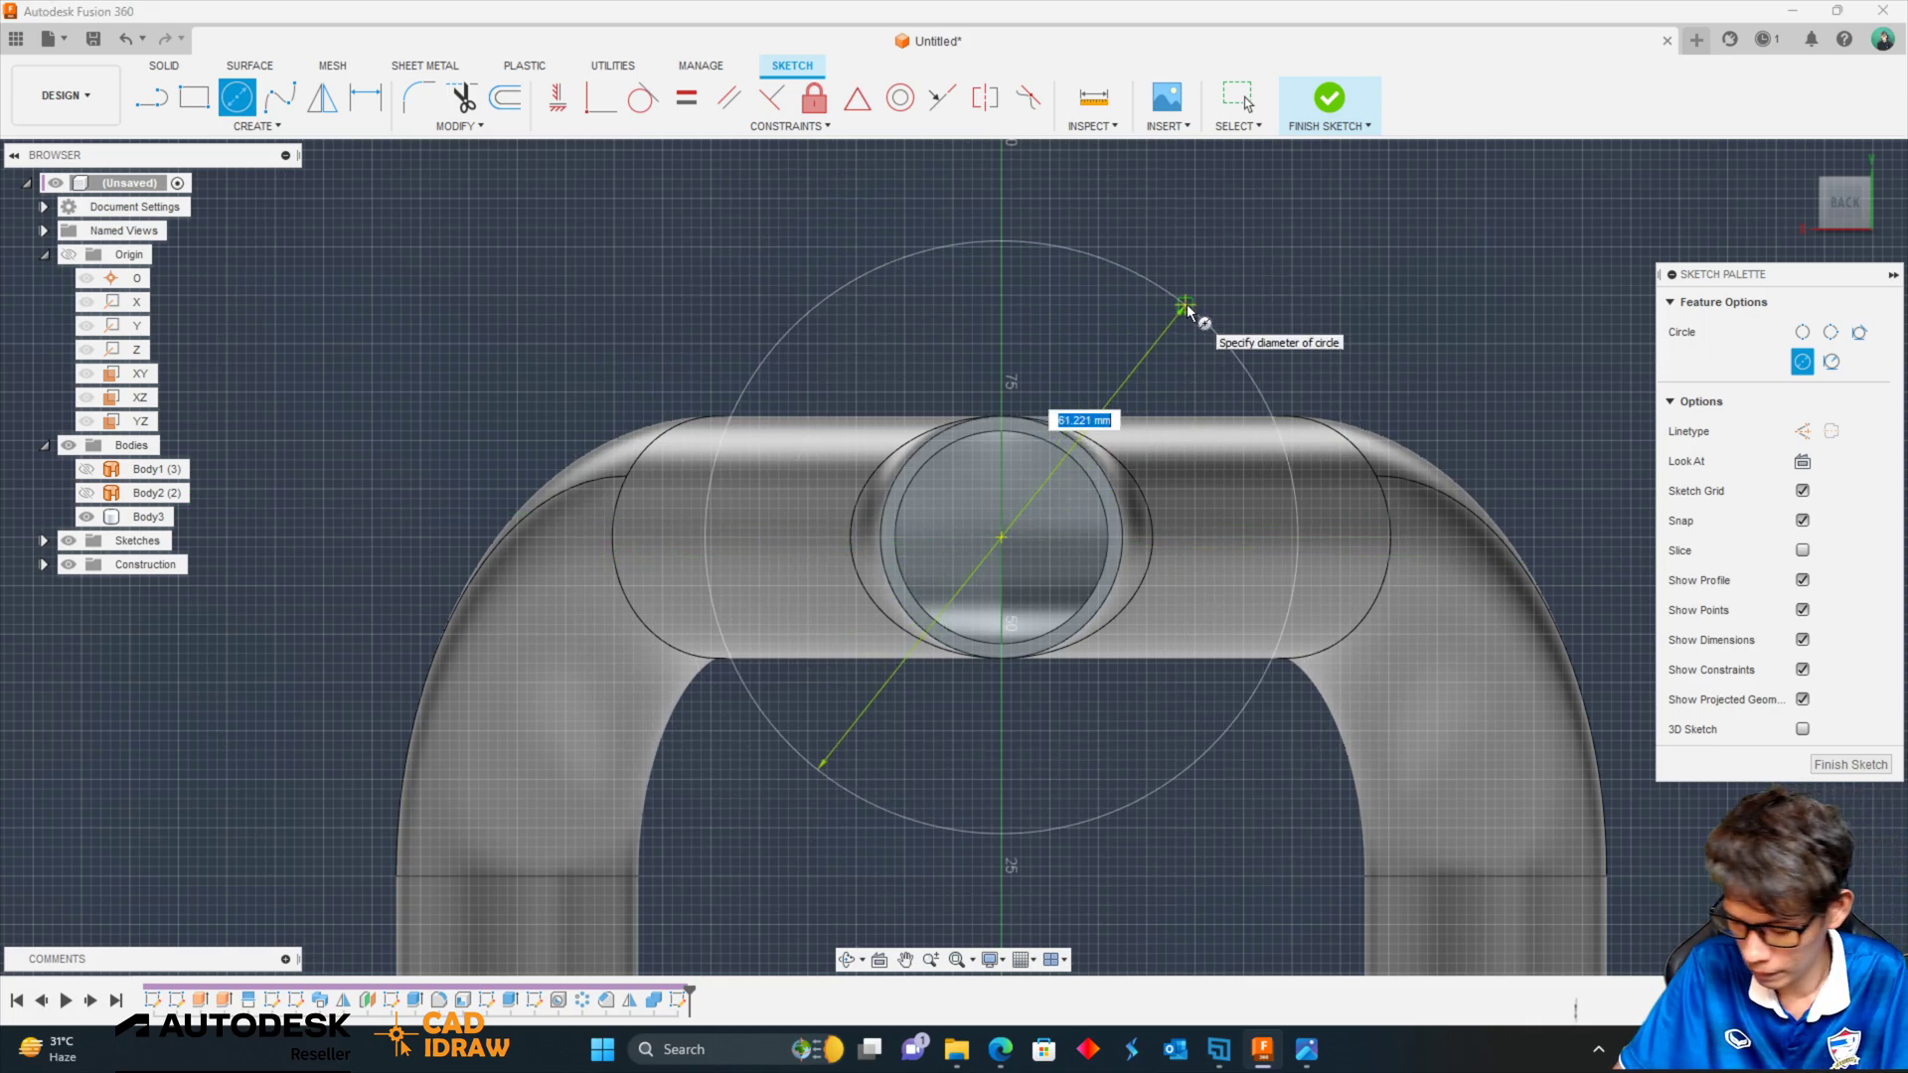
{"action": "type", "text": "1.5"}
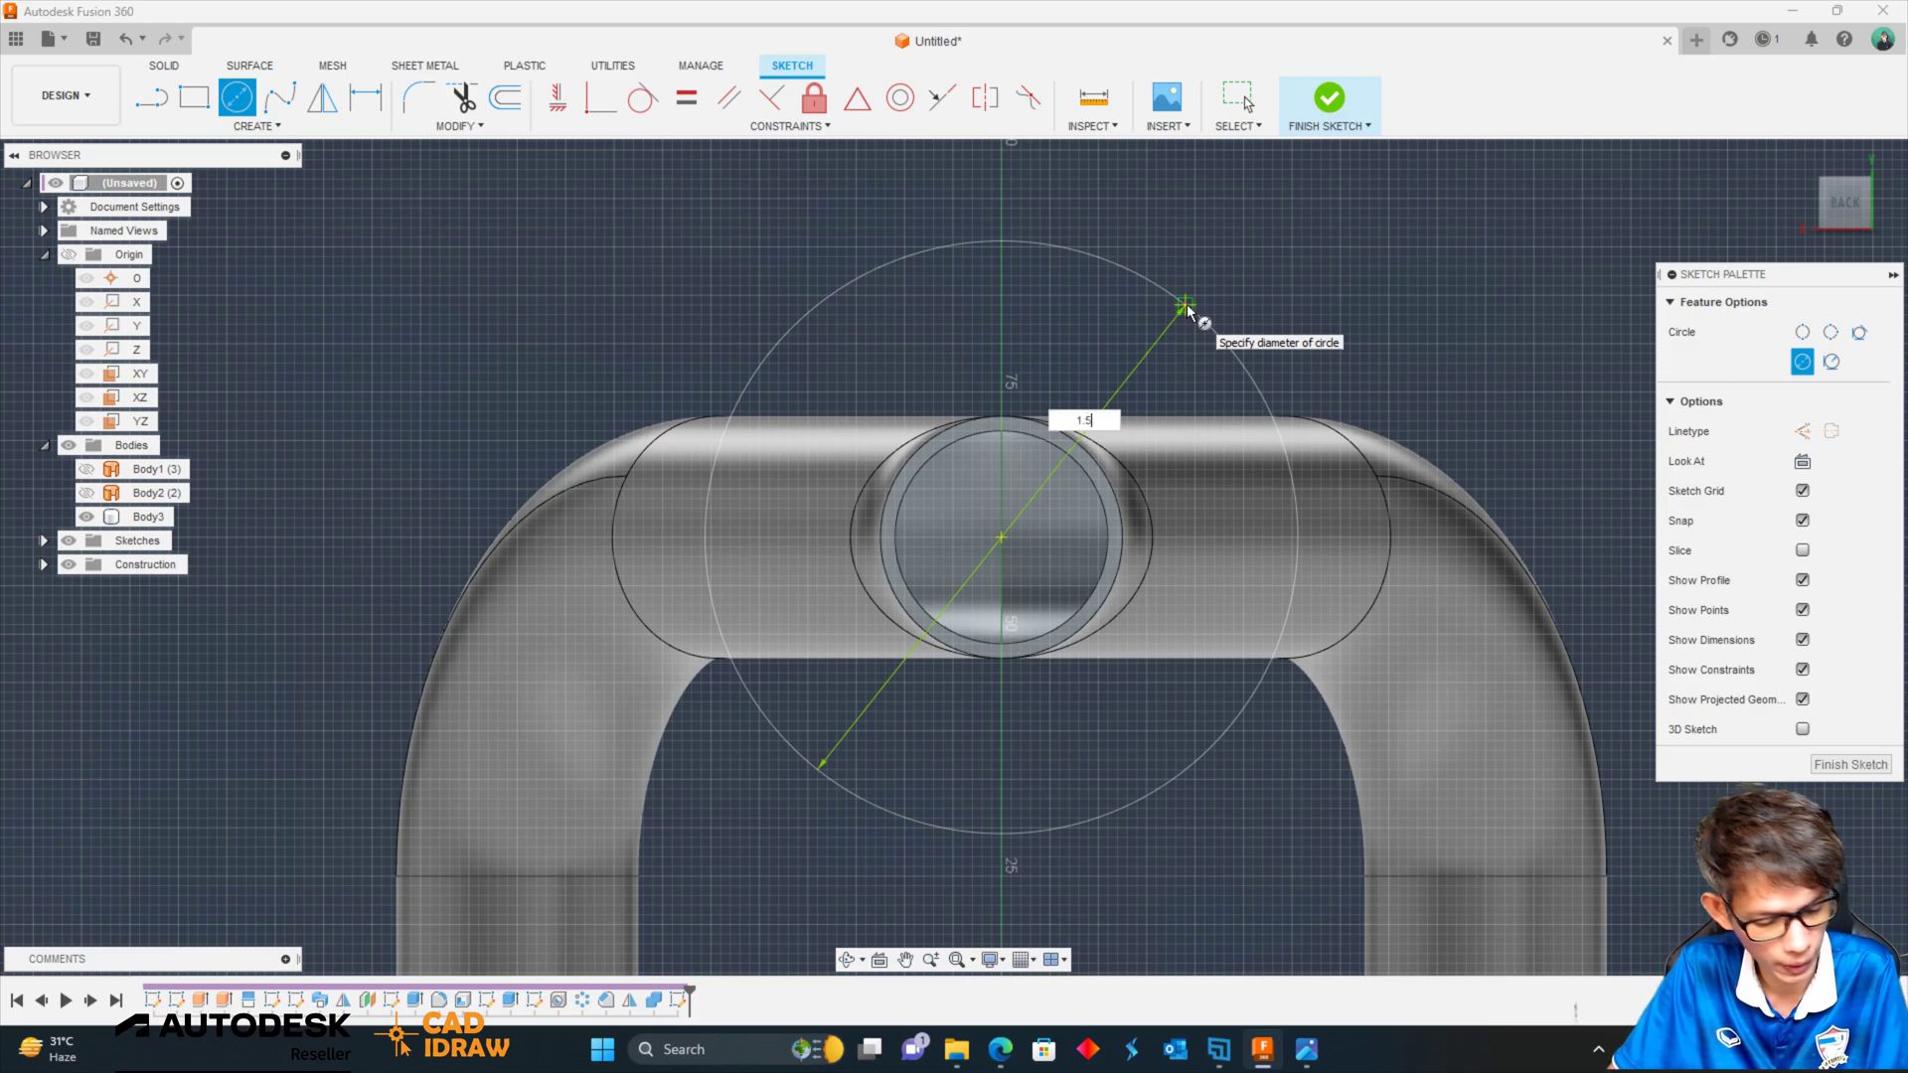
{"action": "key", "text": "Return"}
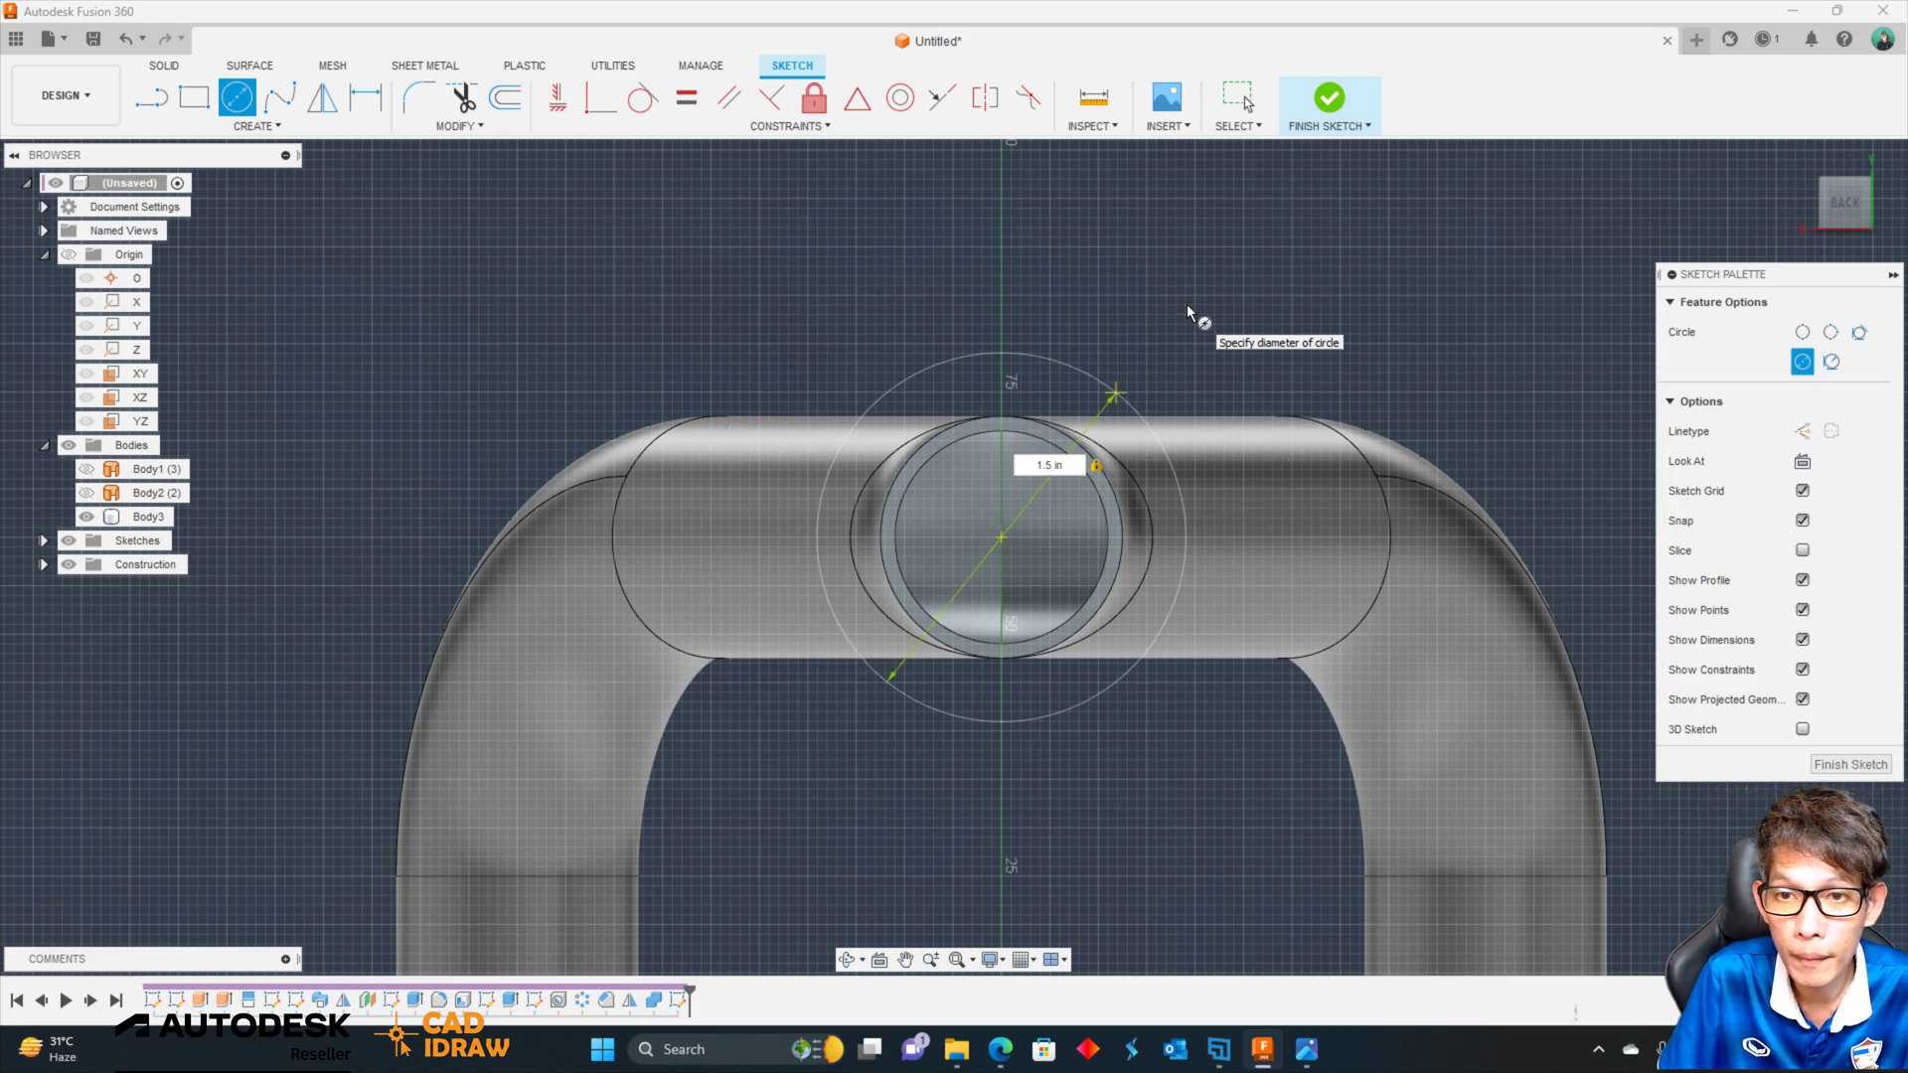
{"action": "key", "text": "Escape"}
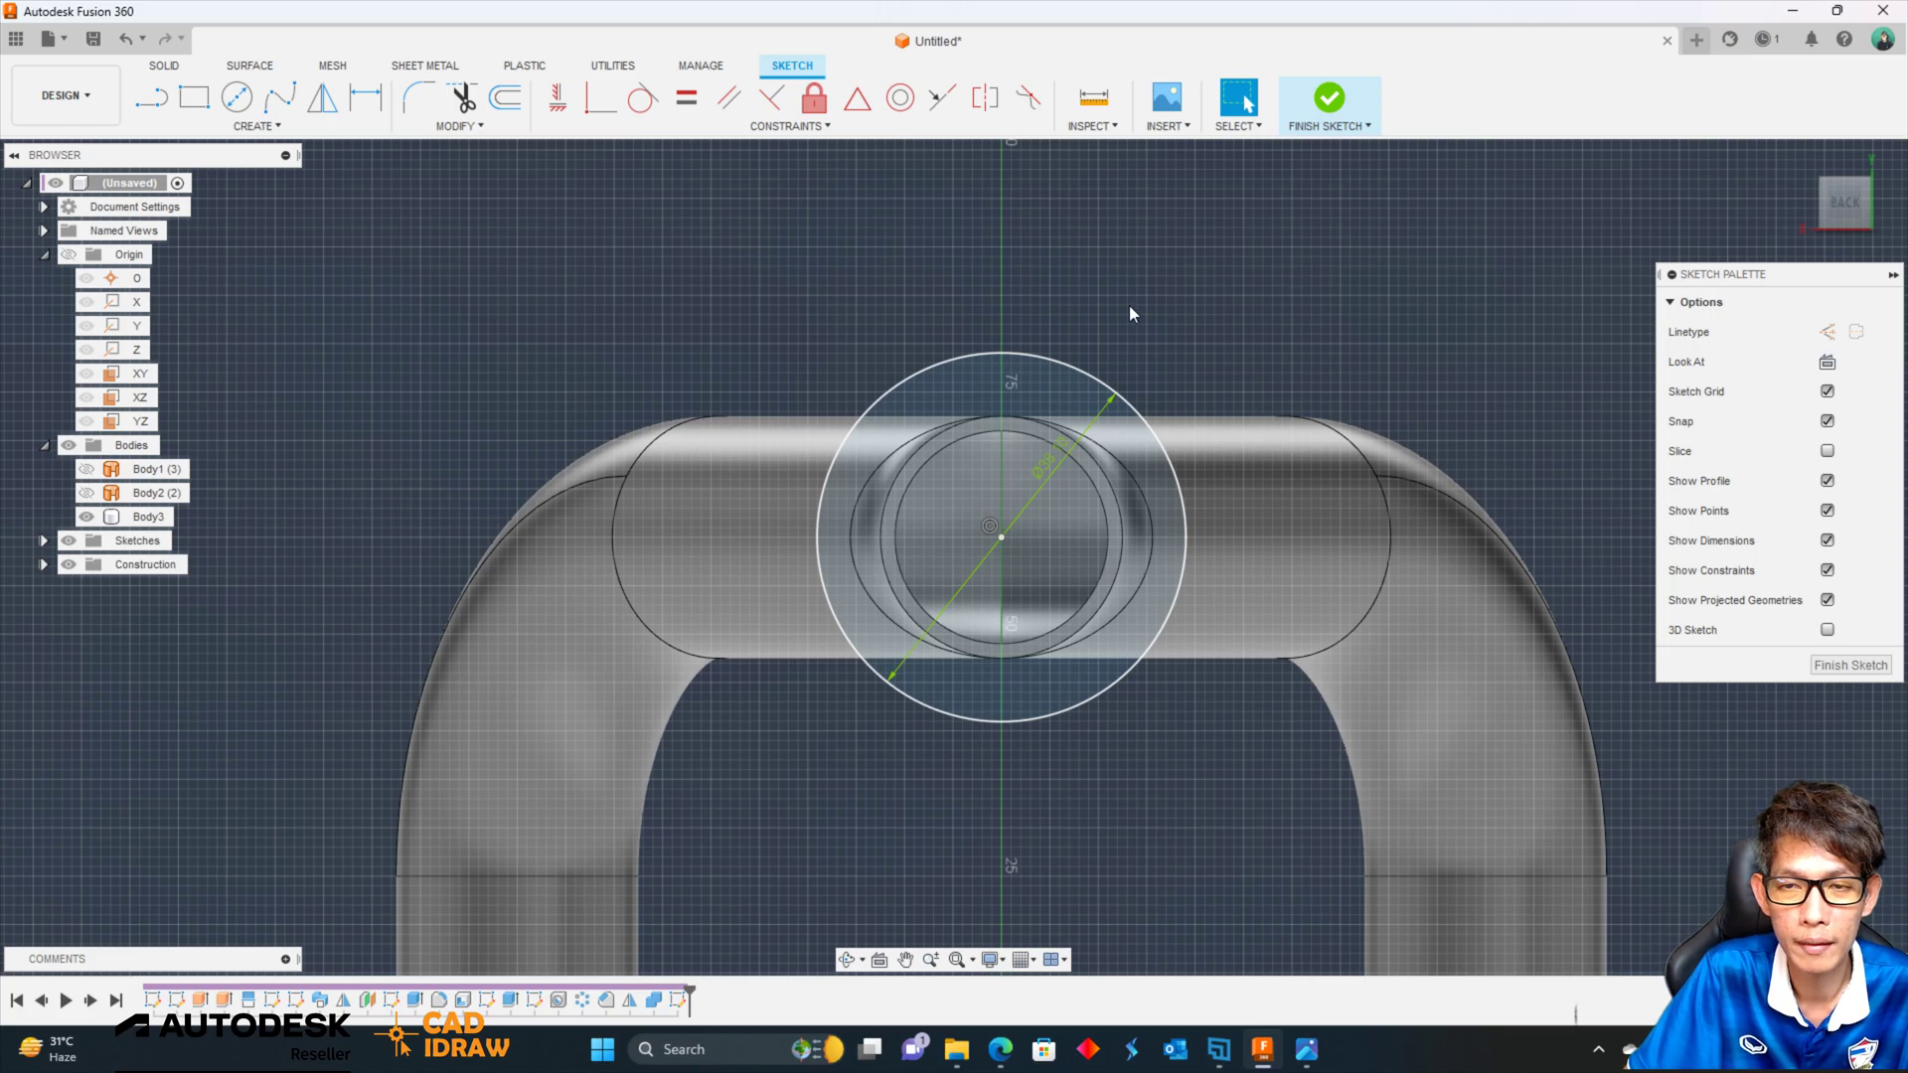
Cancel a second circle, finish the collar sketch and return to the home view.
{"action": "key", "text": "c"}
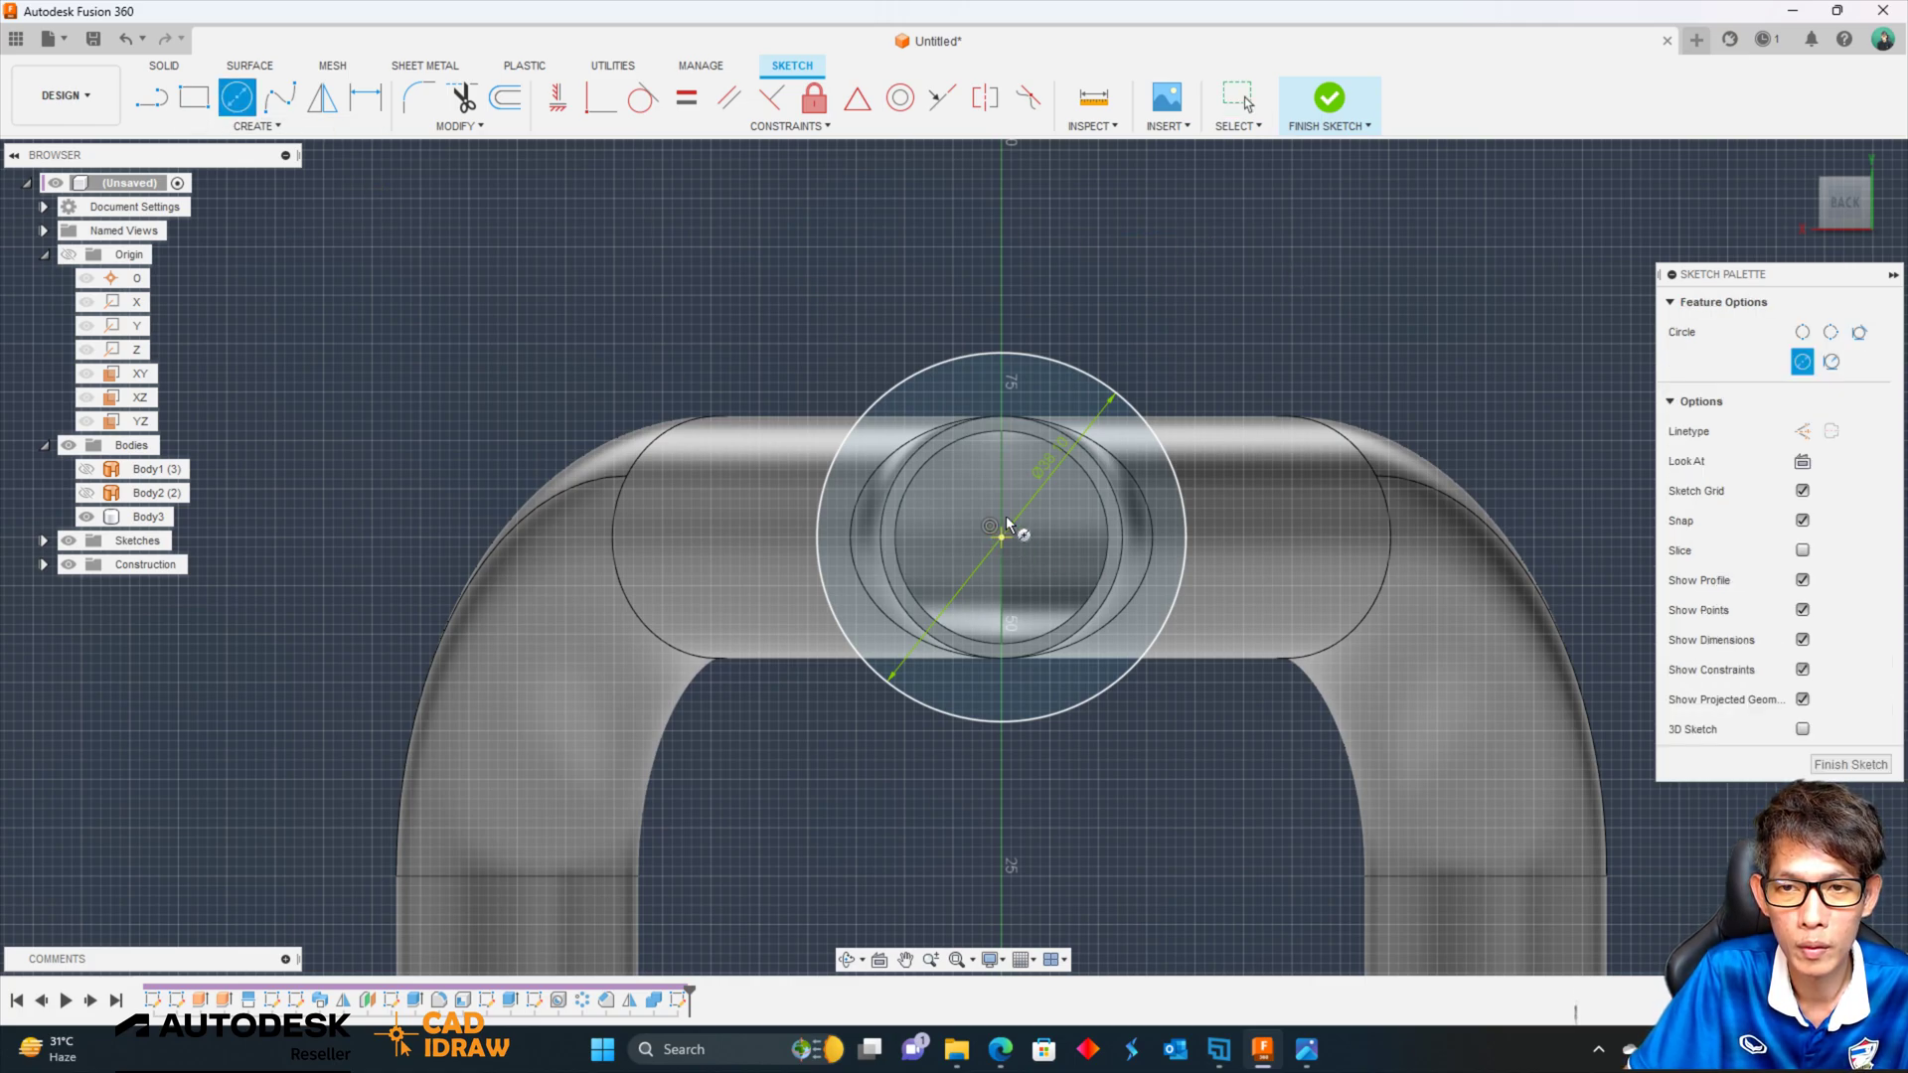
{"action": "left_click", "coordinate": [1002, 534]}
{"action": "key", "text": "Escape"}
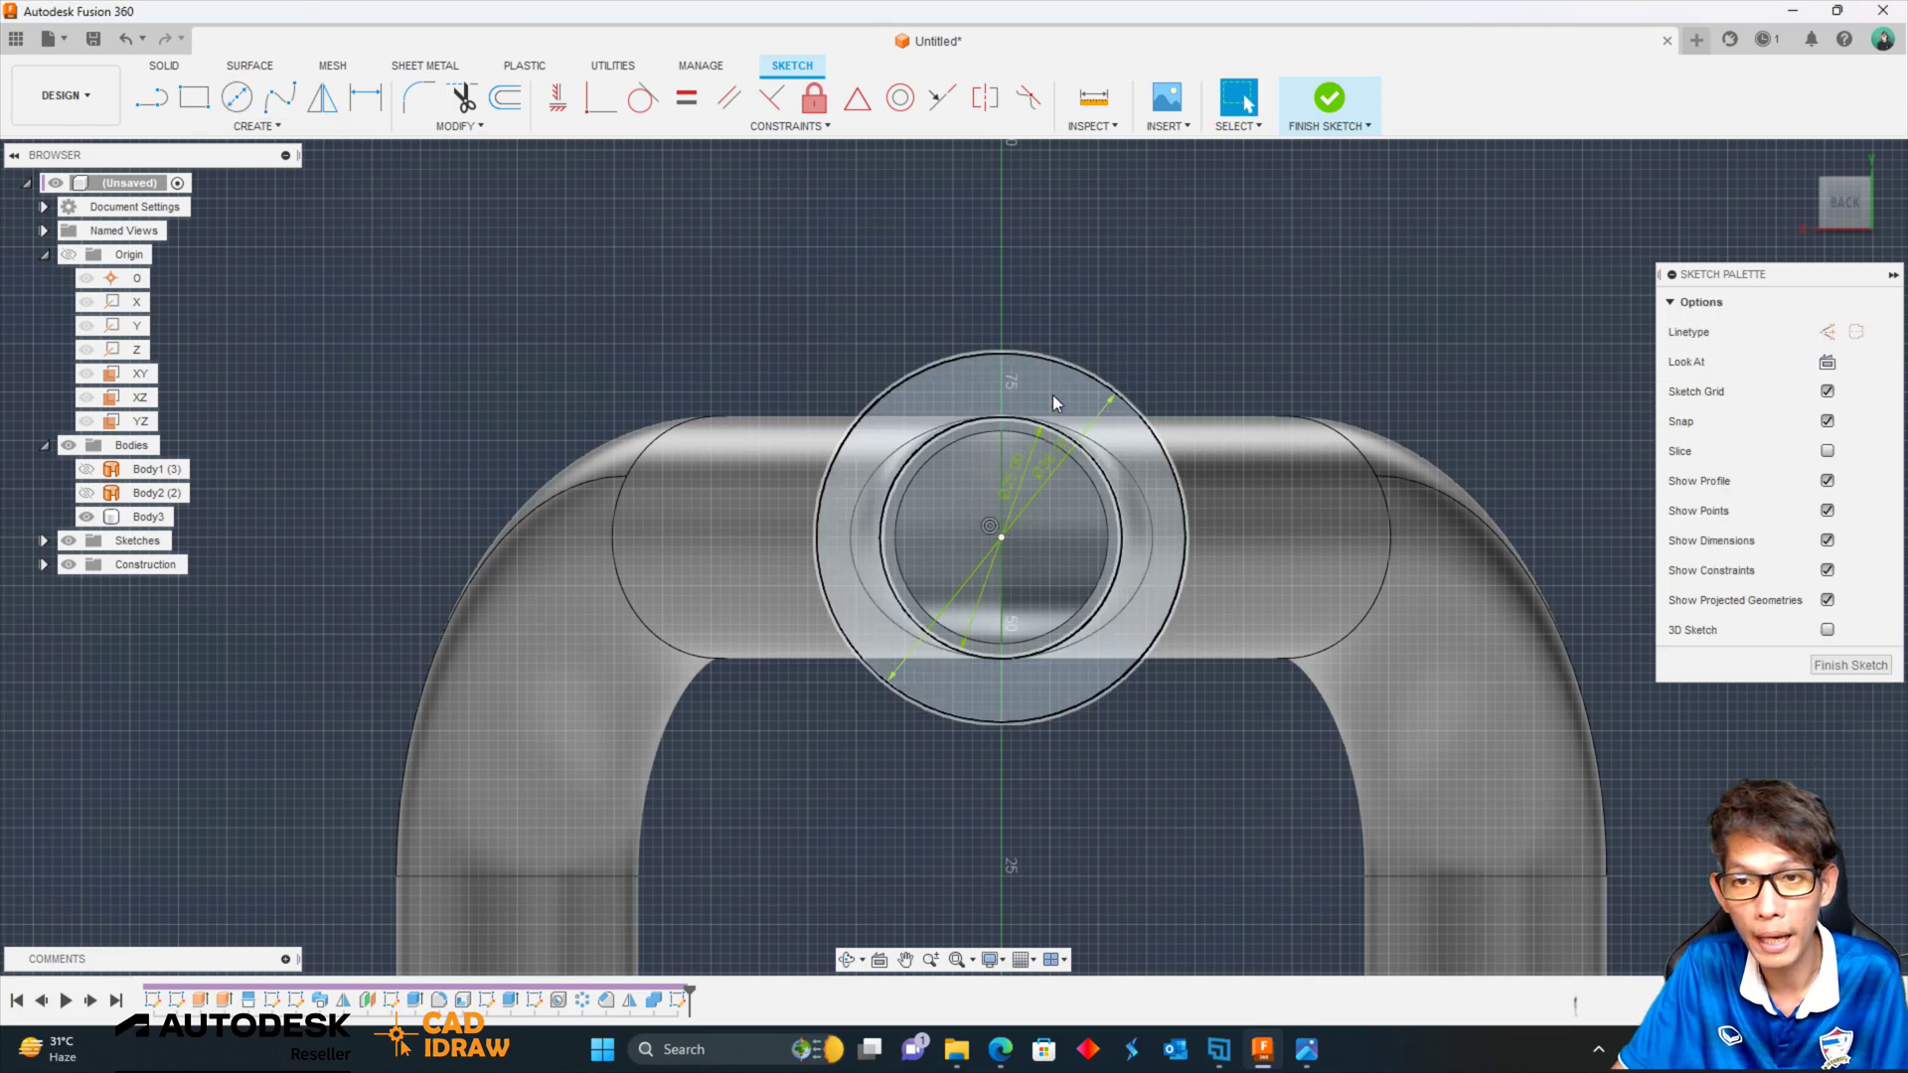
{"action": "scroll", "coordinate": [1106, 427], "scroll_direction": "up", "scroll_amount": 3}
{"action": "left_click", "coordinate": [1330, 96]}
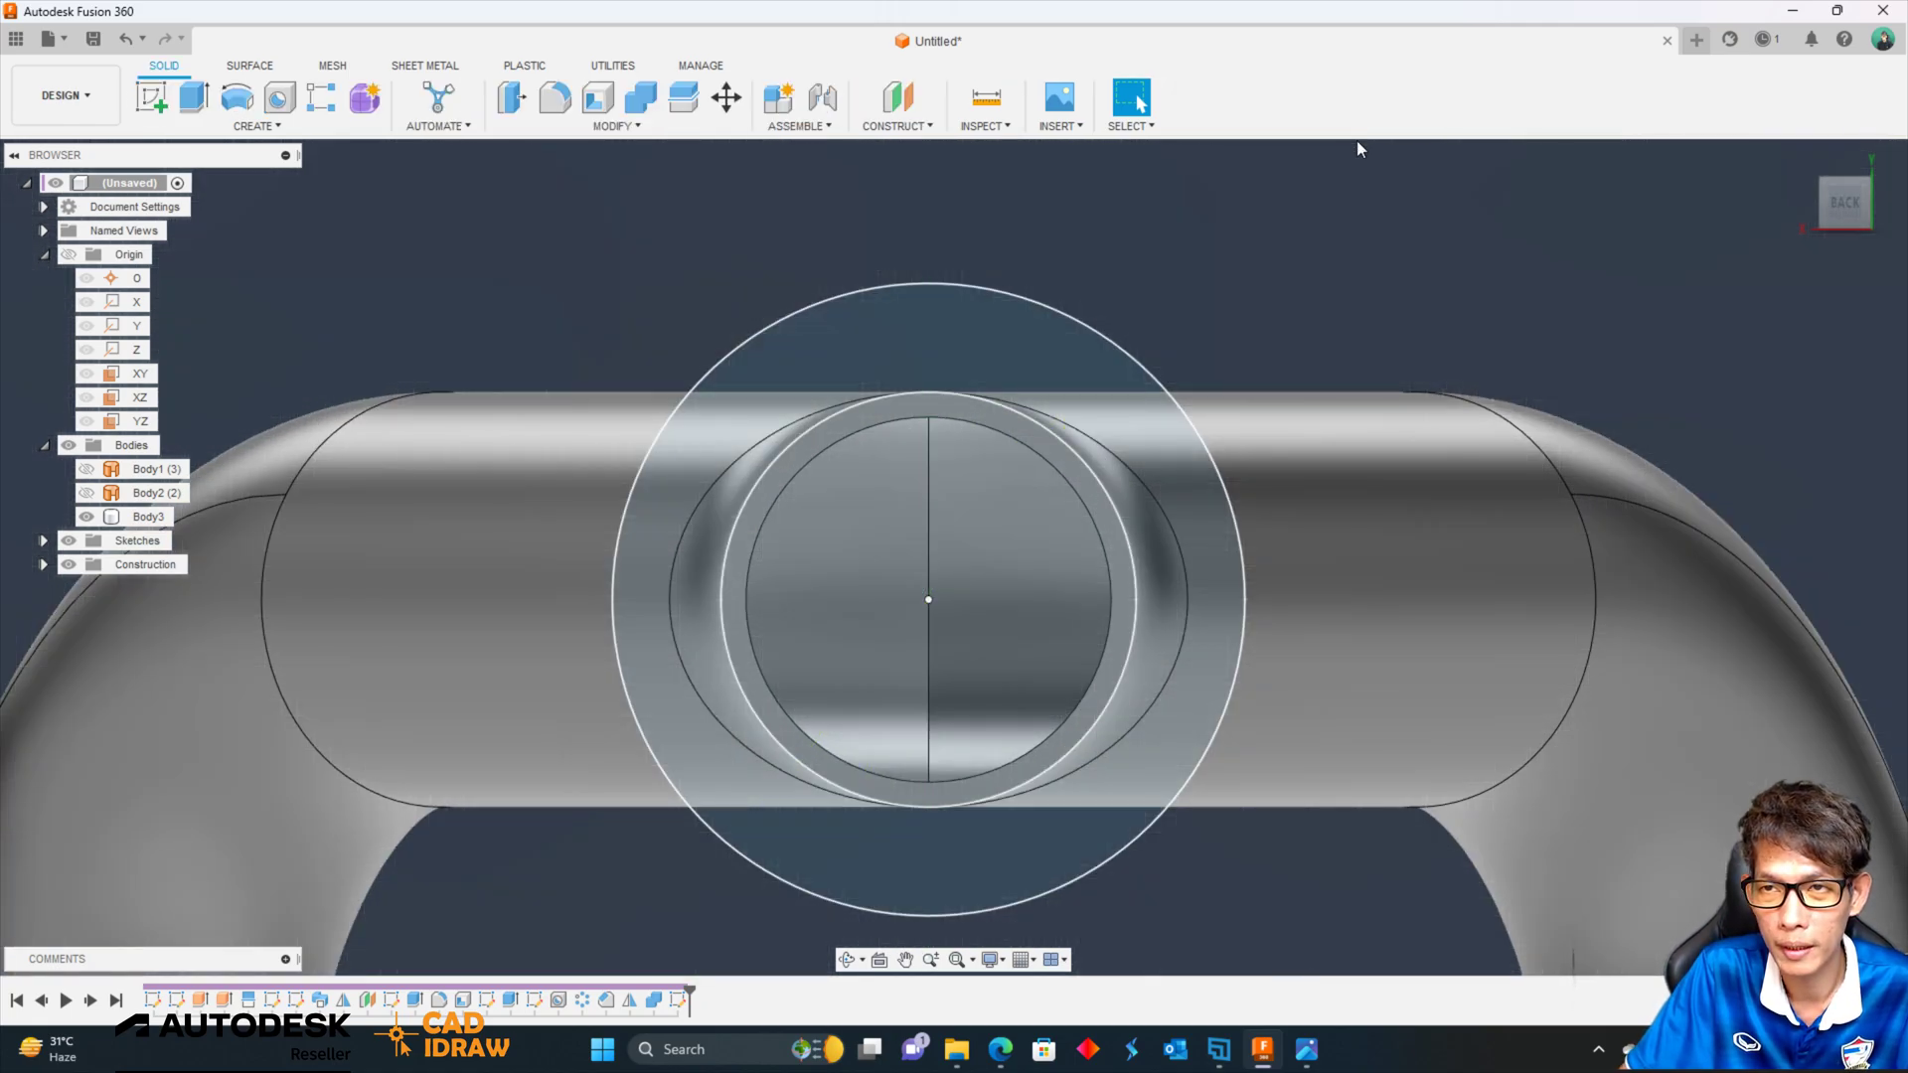
{"action": "left_click", "coordinate": [1799, 156]}
{"action": "scroll", "coordinate": [1267, 312], "scroll_direction": "up", "scroll_amount": 5}
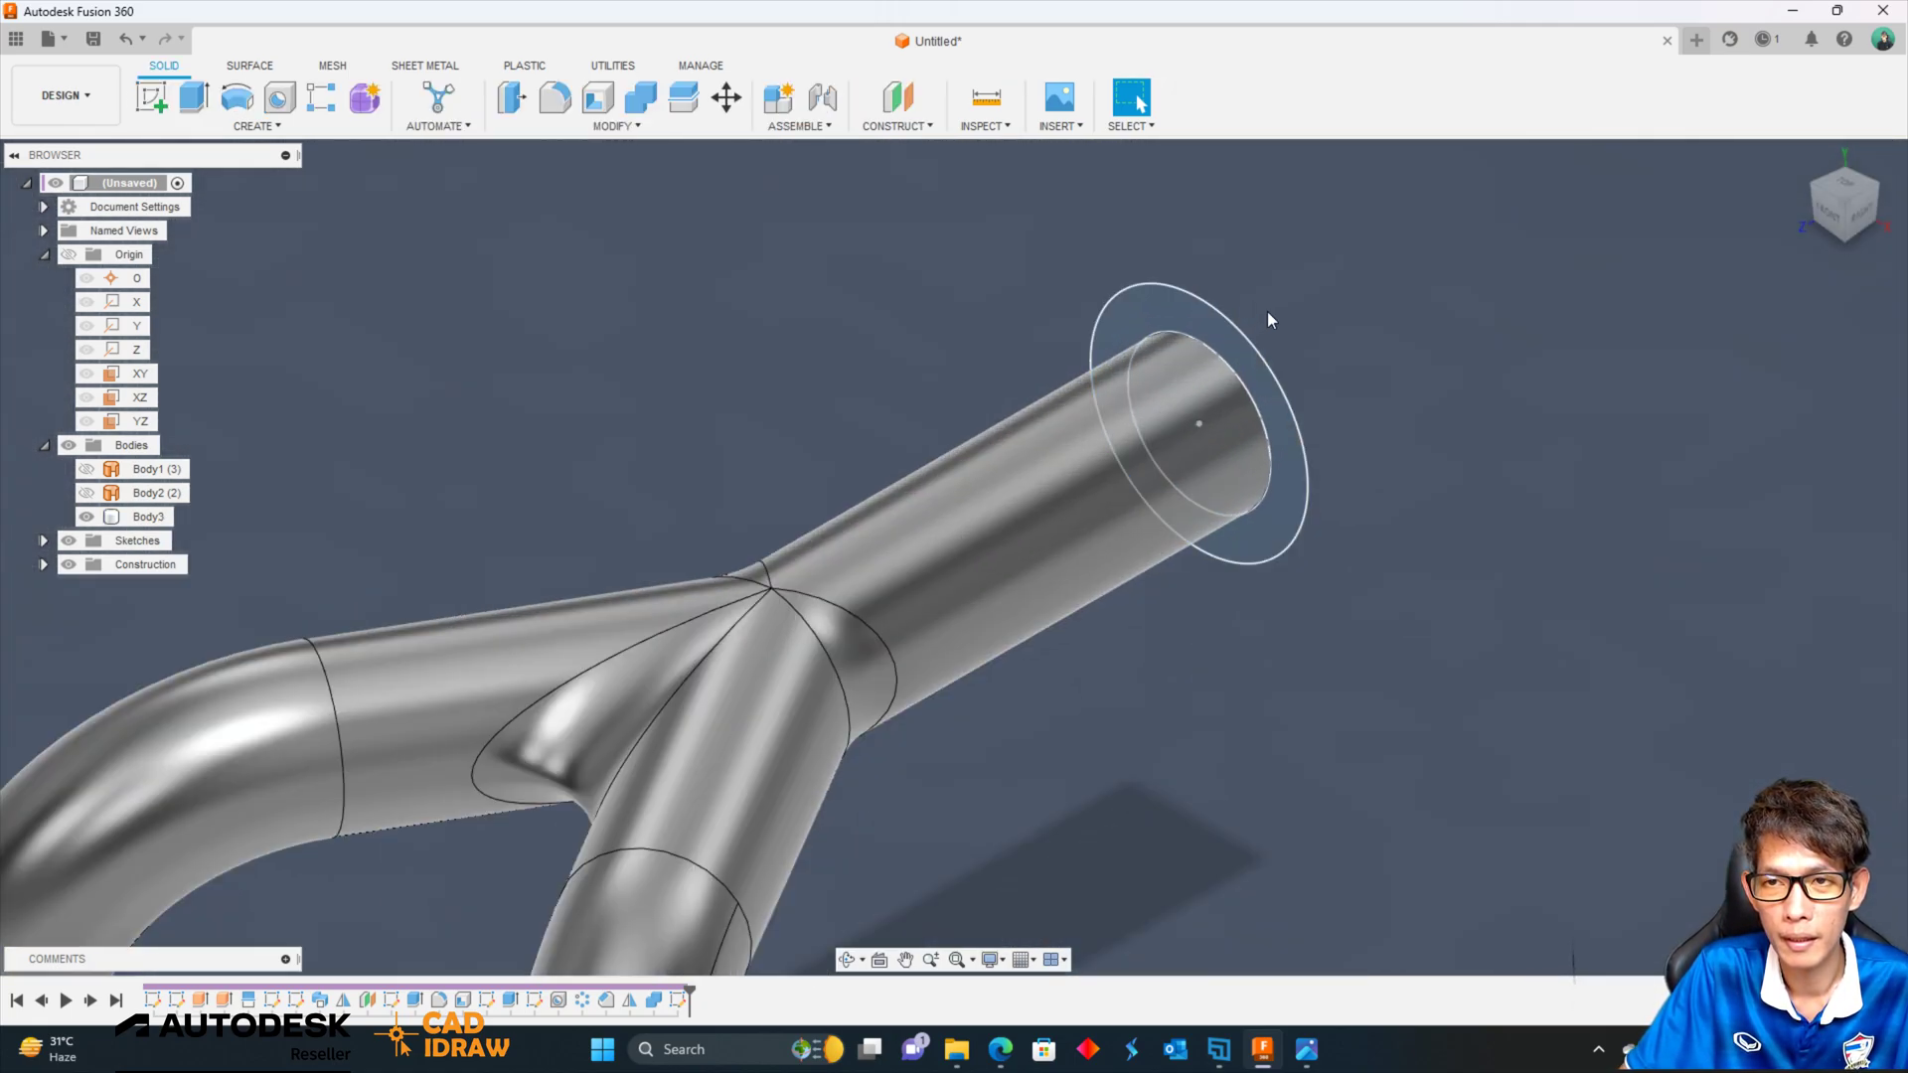
Extrude the ring between circle and pipe by -10 as a new body.
{"action": "key", "text": "e"}
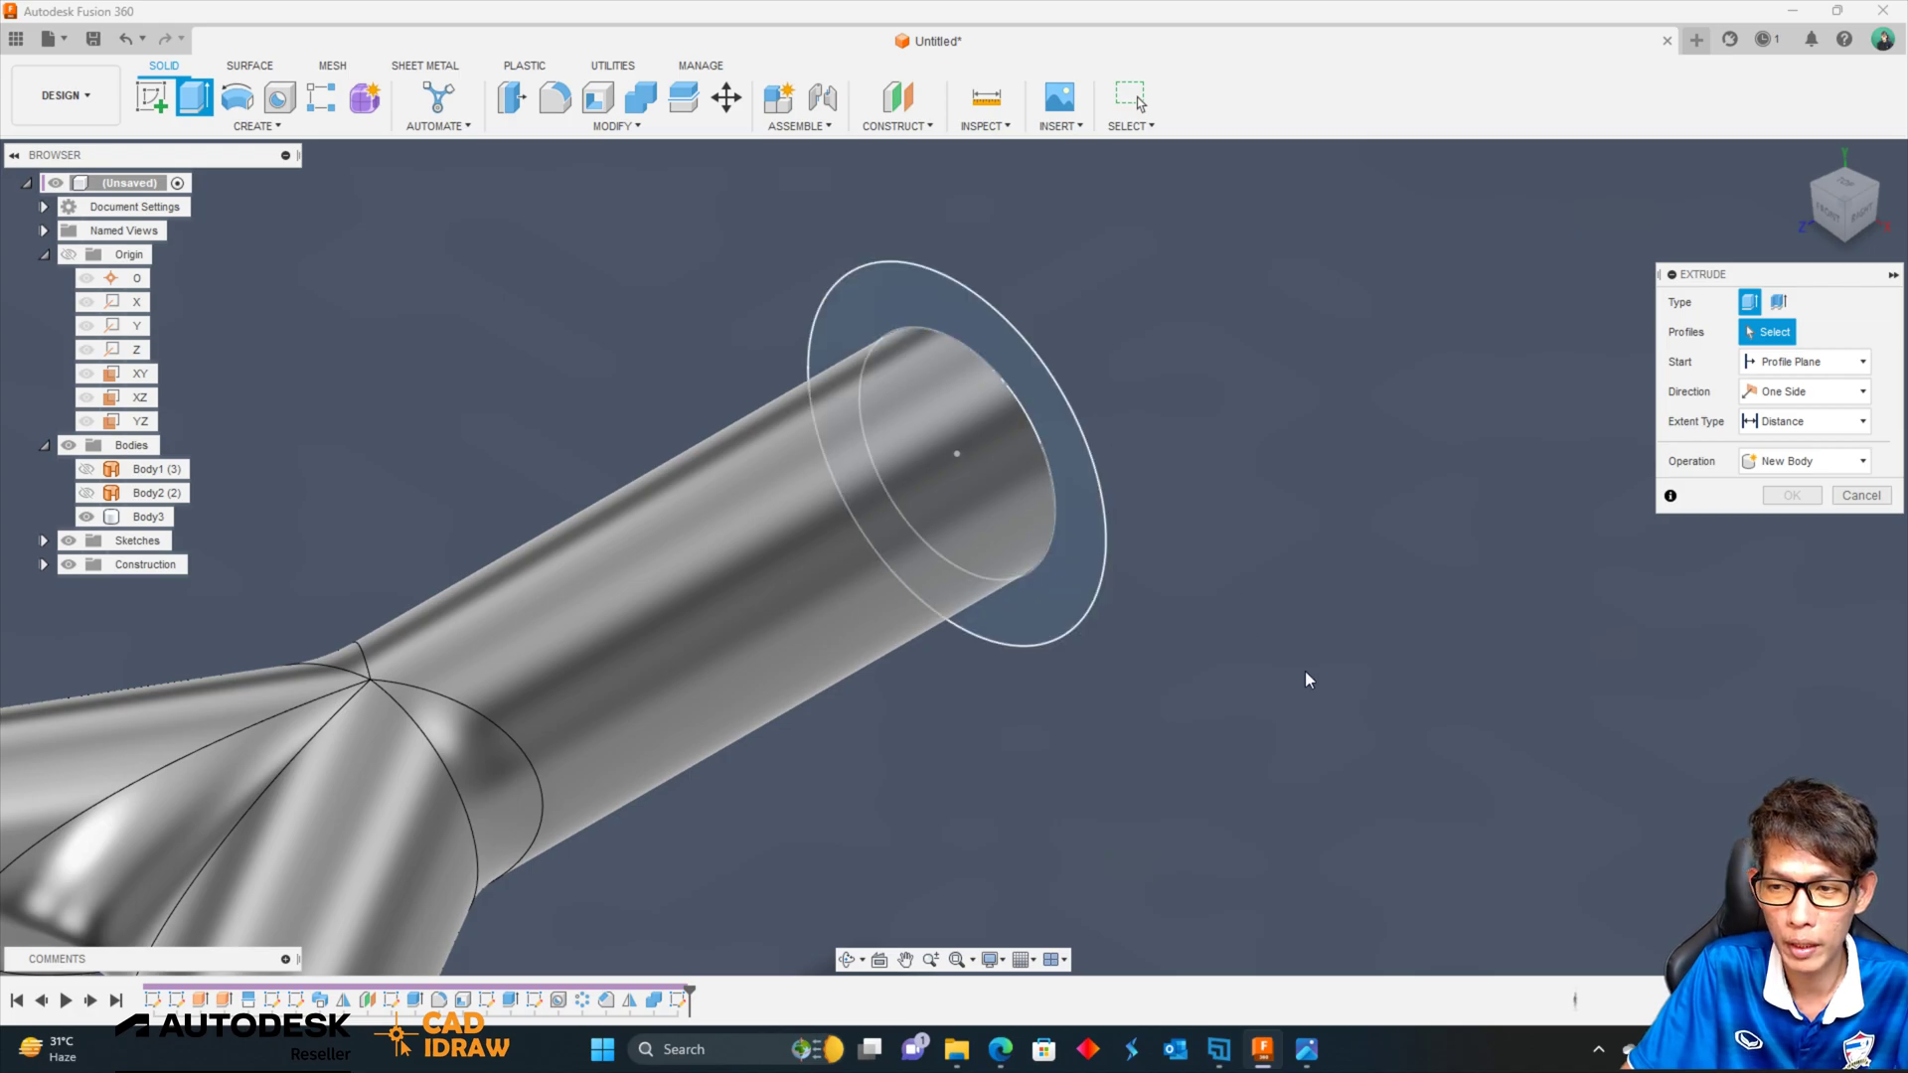
{"action": "left_click", "coordinate": [1018, 353]}
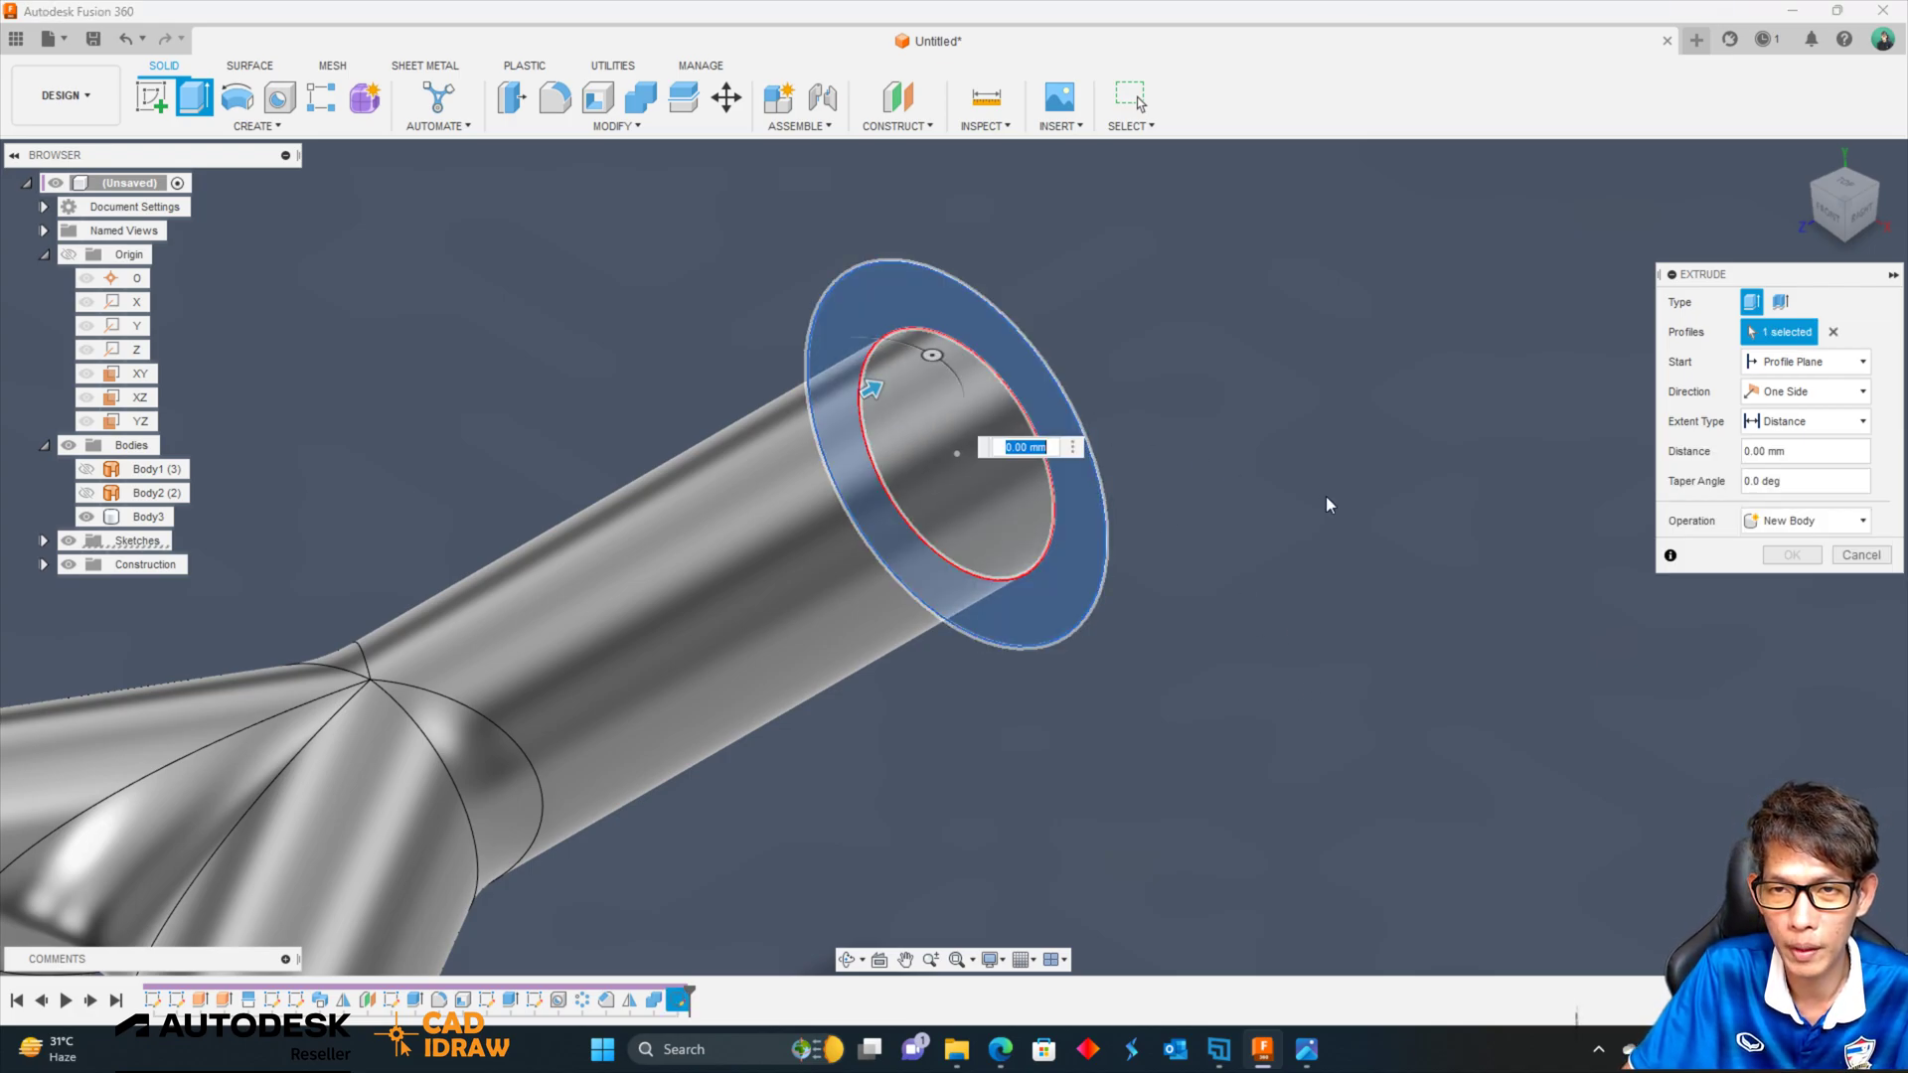
{"action": "left_click", "coordinate": [1821, 529]}
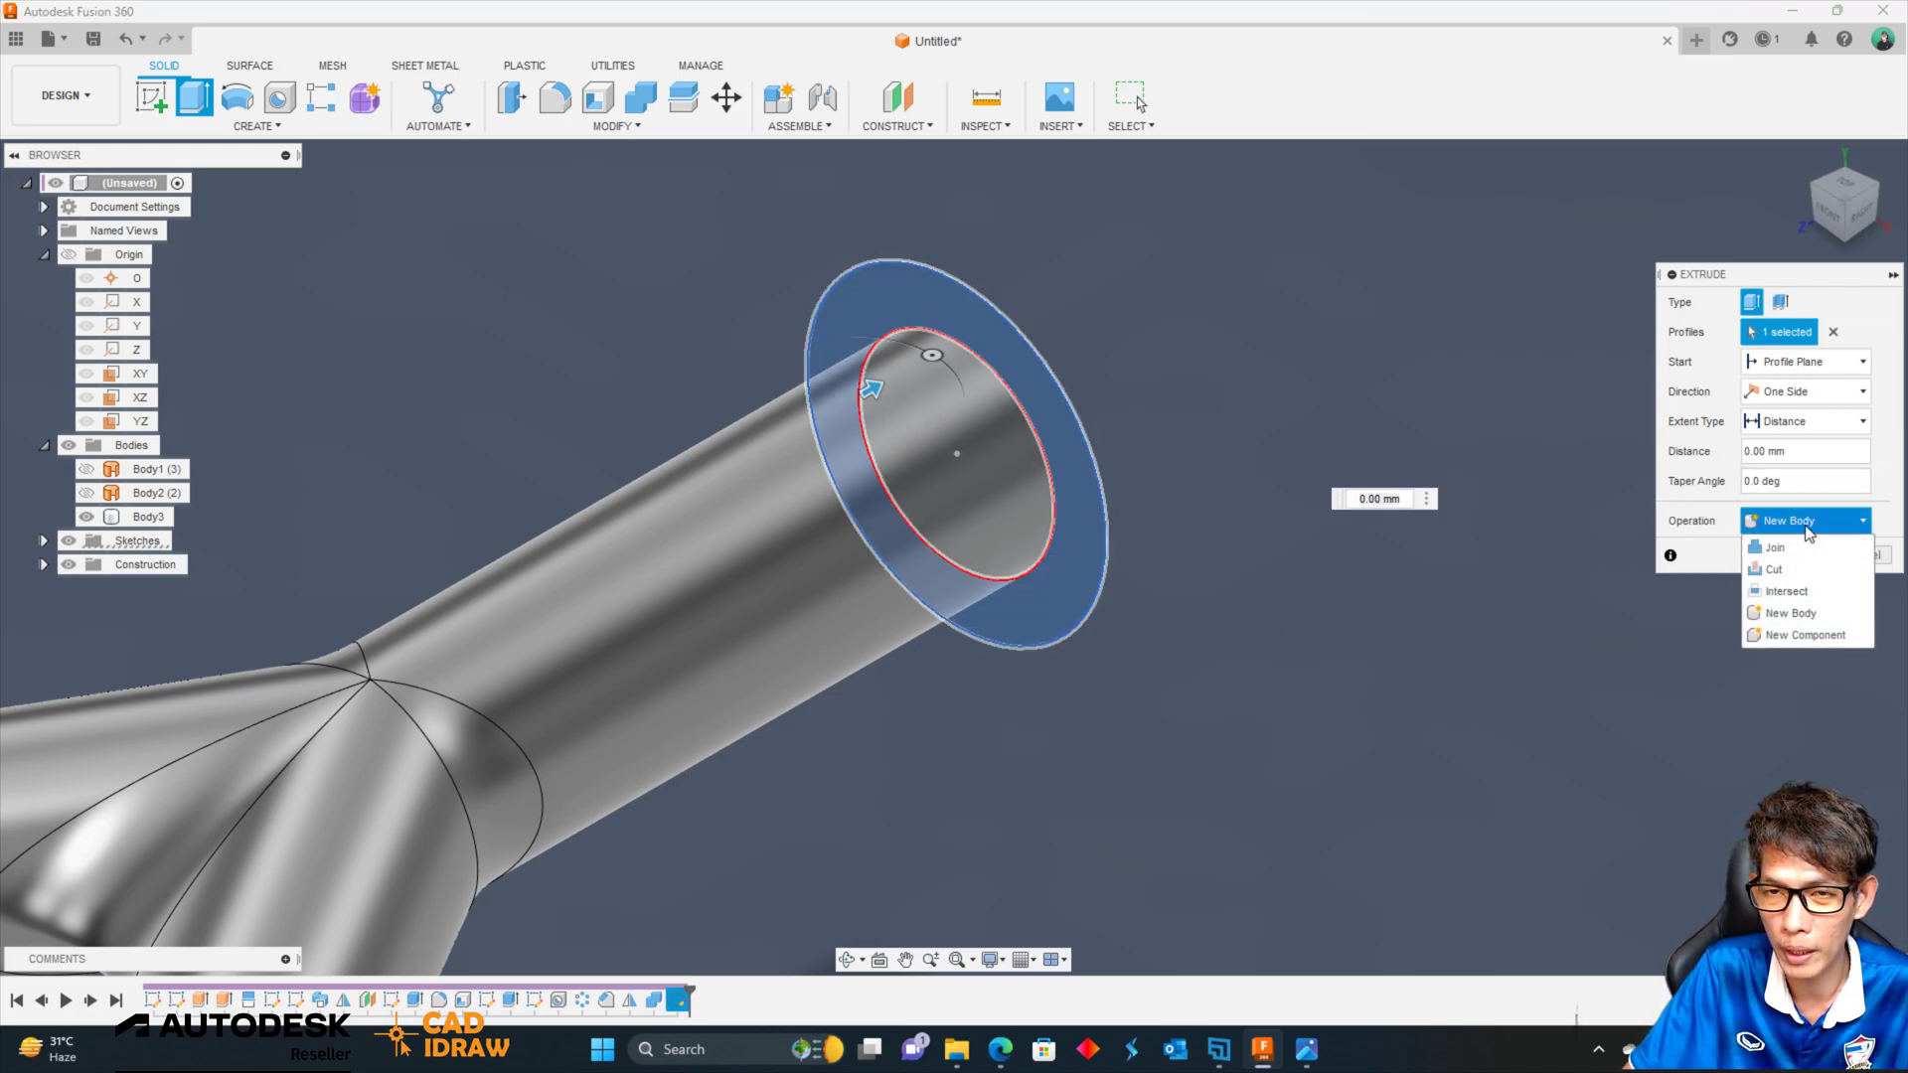
{"action": "left_click", "coordinate": [1789, 534]}
{"action": "left_click_drag", "start_coordinate": [867, 375], "coordinate": [833, 408]}
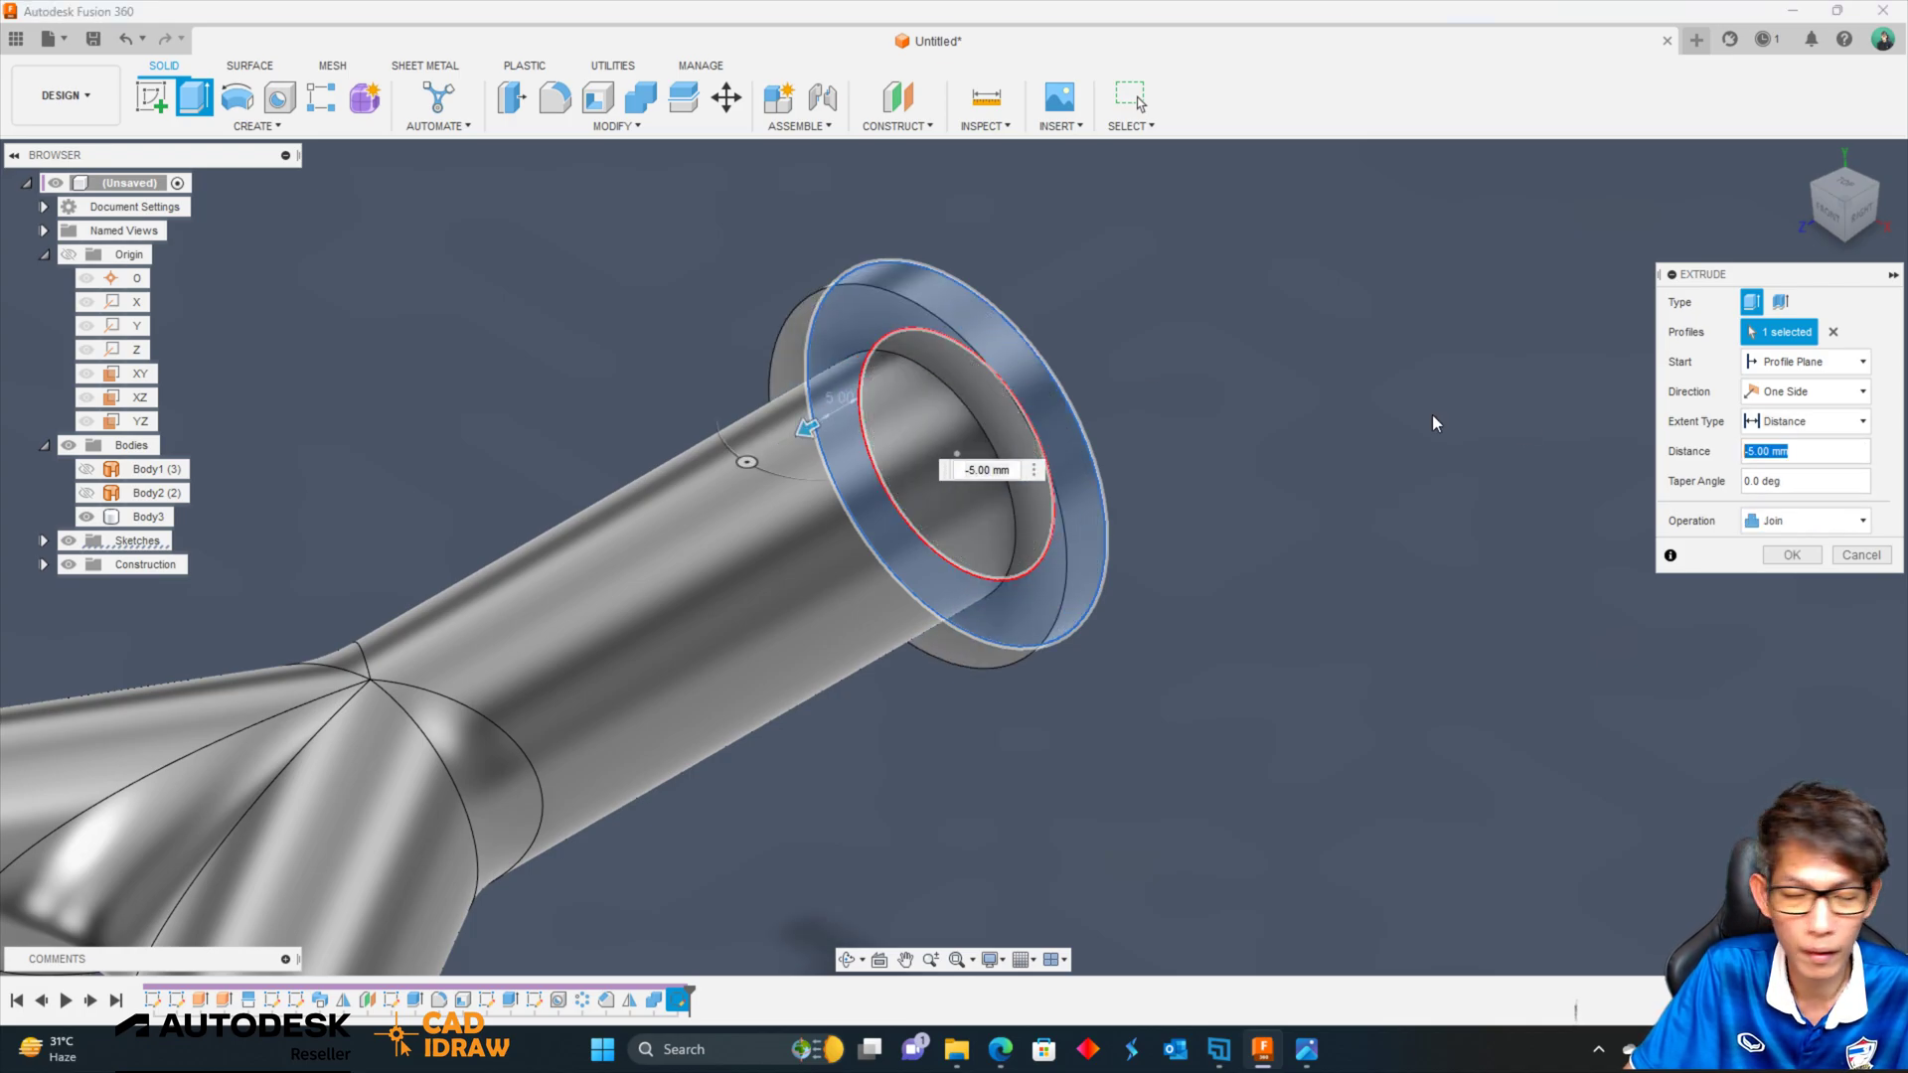
{"action": "type", "text": "-"}
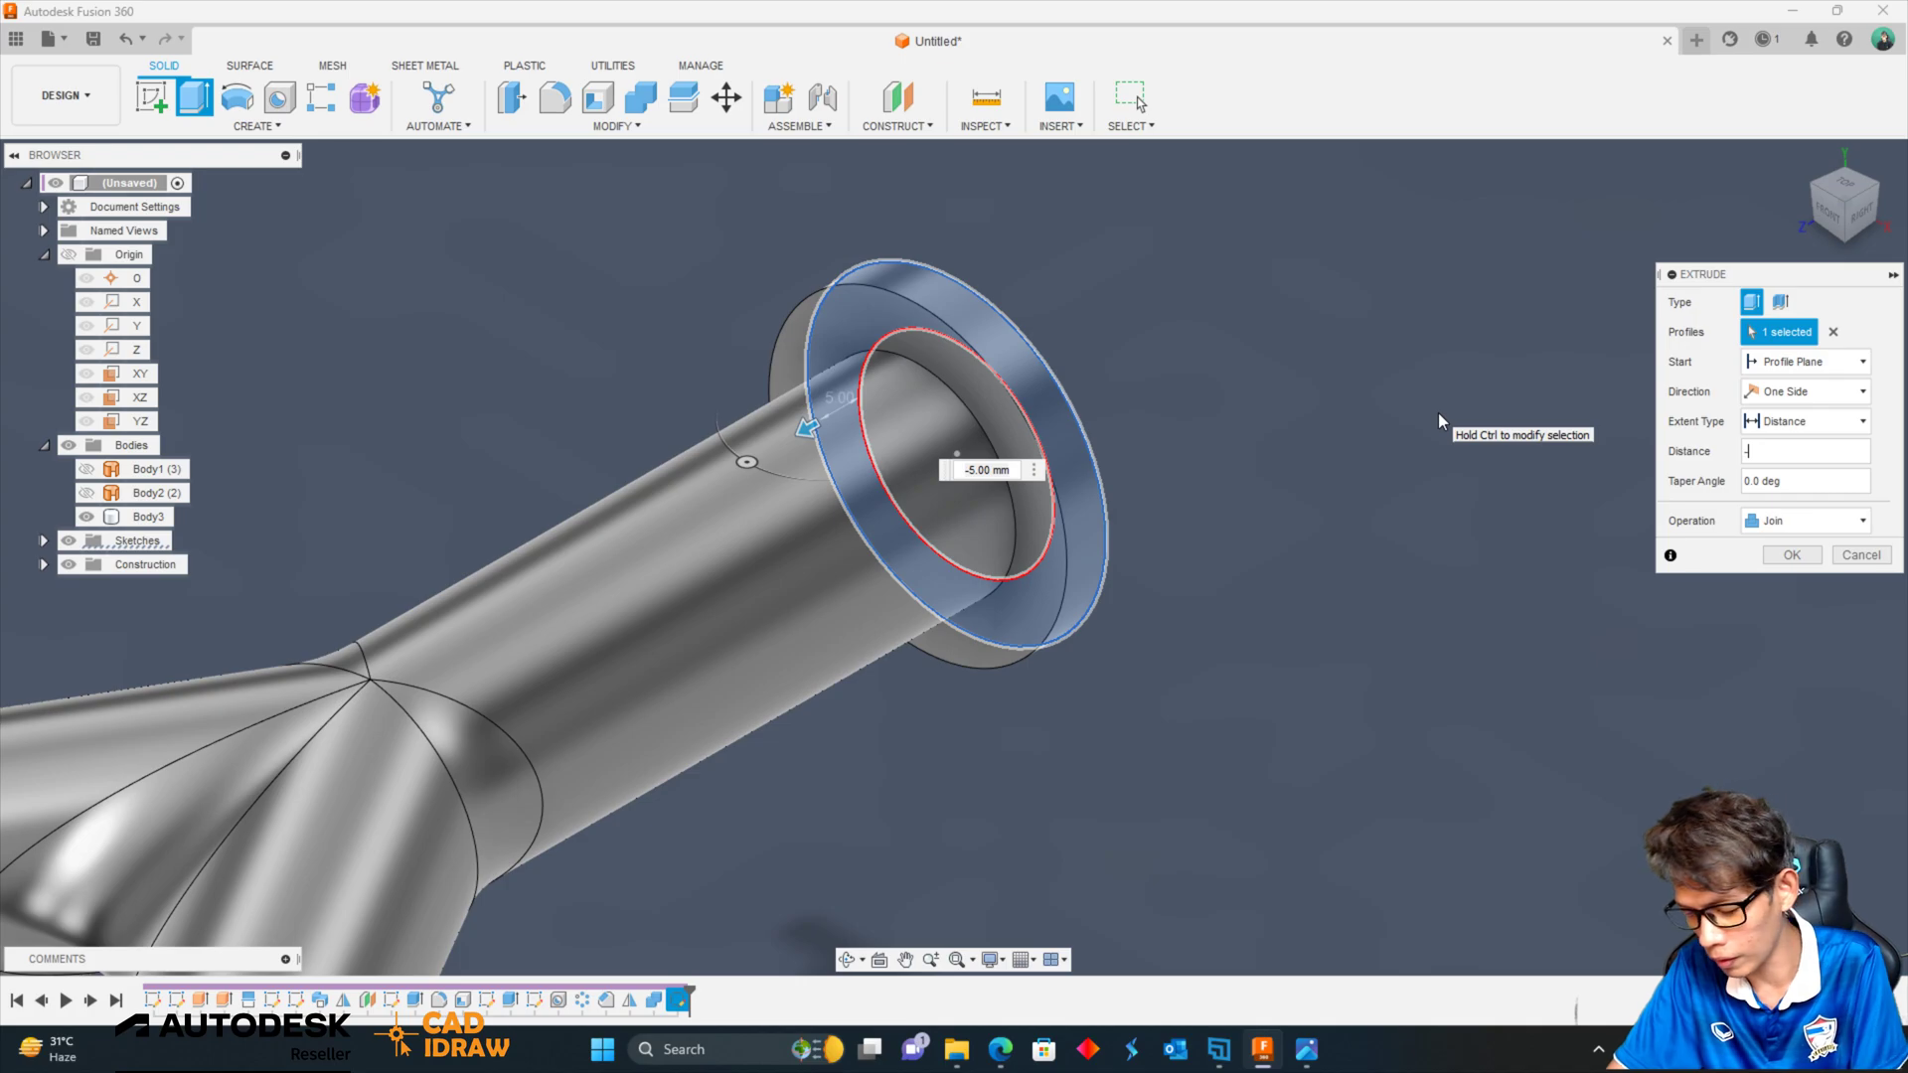
{"action": "type", "text": "10"}
{"action": "left_click", "coordinate": [1791, 554]}
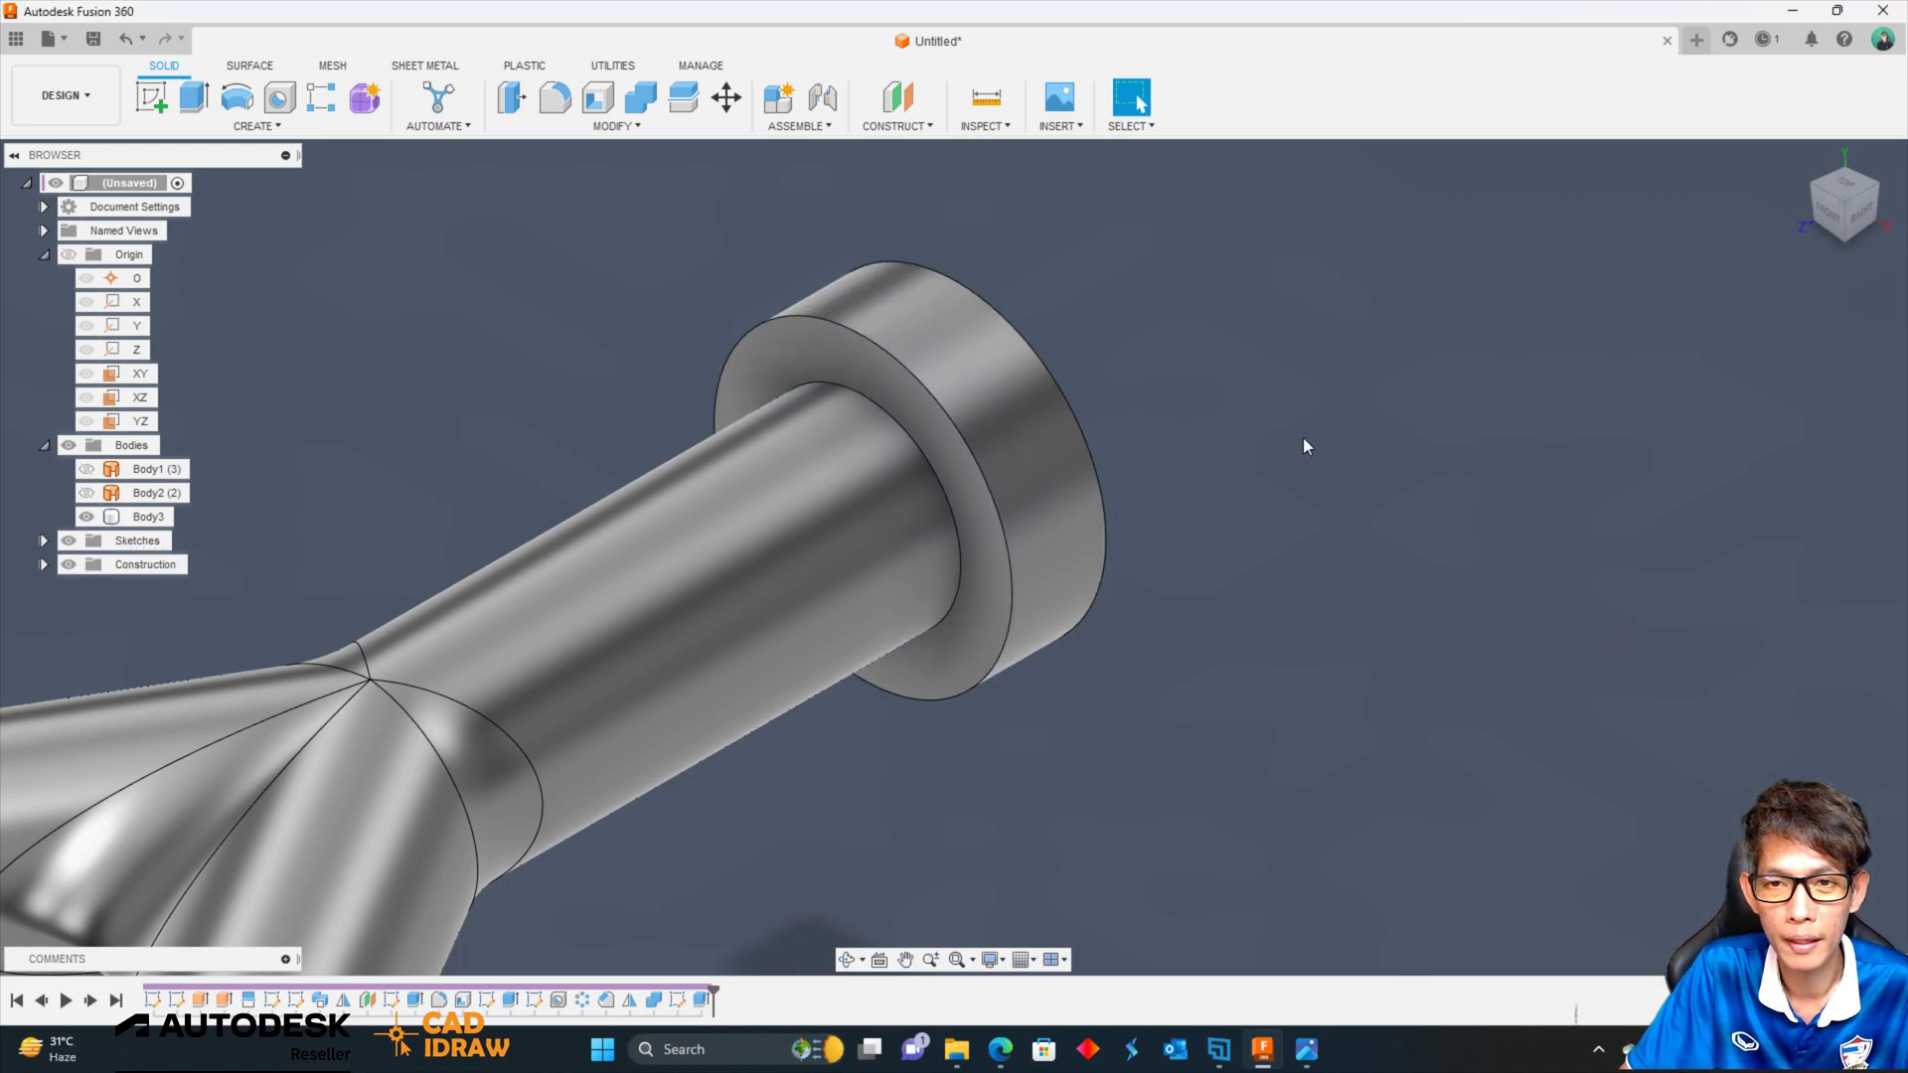
Re-edit the collar extrusion, keep it as a separate new body, and apply it.
{"action": "mouse_move", "coordinate": [1302, 447]}
{"action": "middle_mouse_down", "text": "shift"}
{"action": "mouse_move", "coordinate": [1218, 445]}
{"action": "mouse_move", "coordinate": [361, 783]}
{"action": "middle_mouse_up", "text": "shift"}
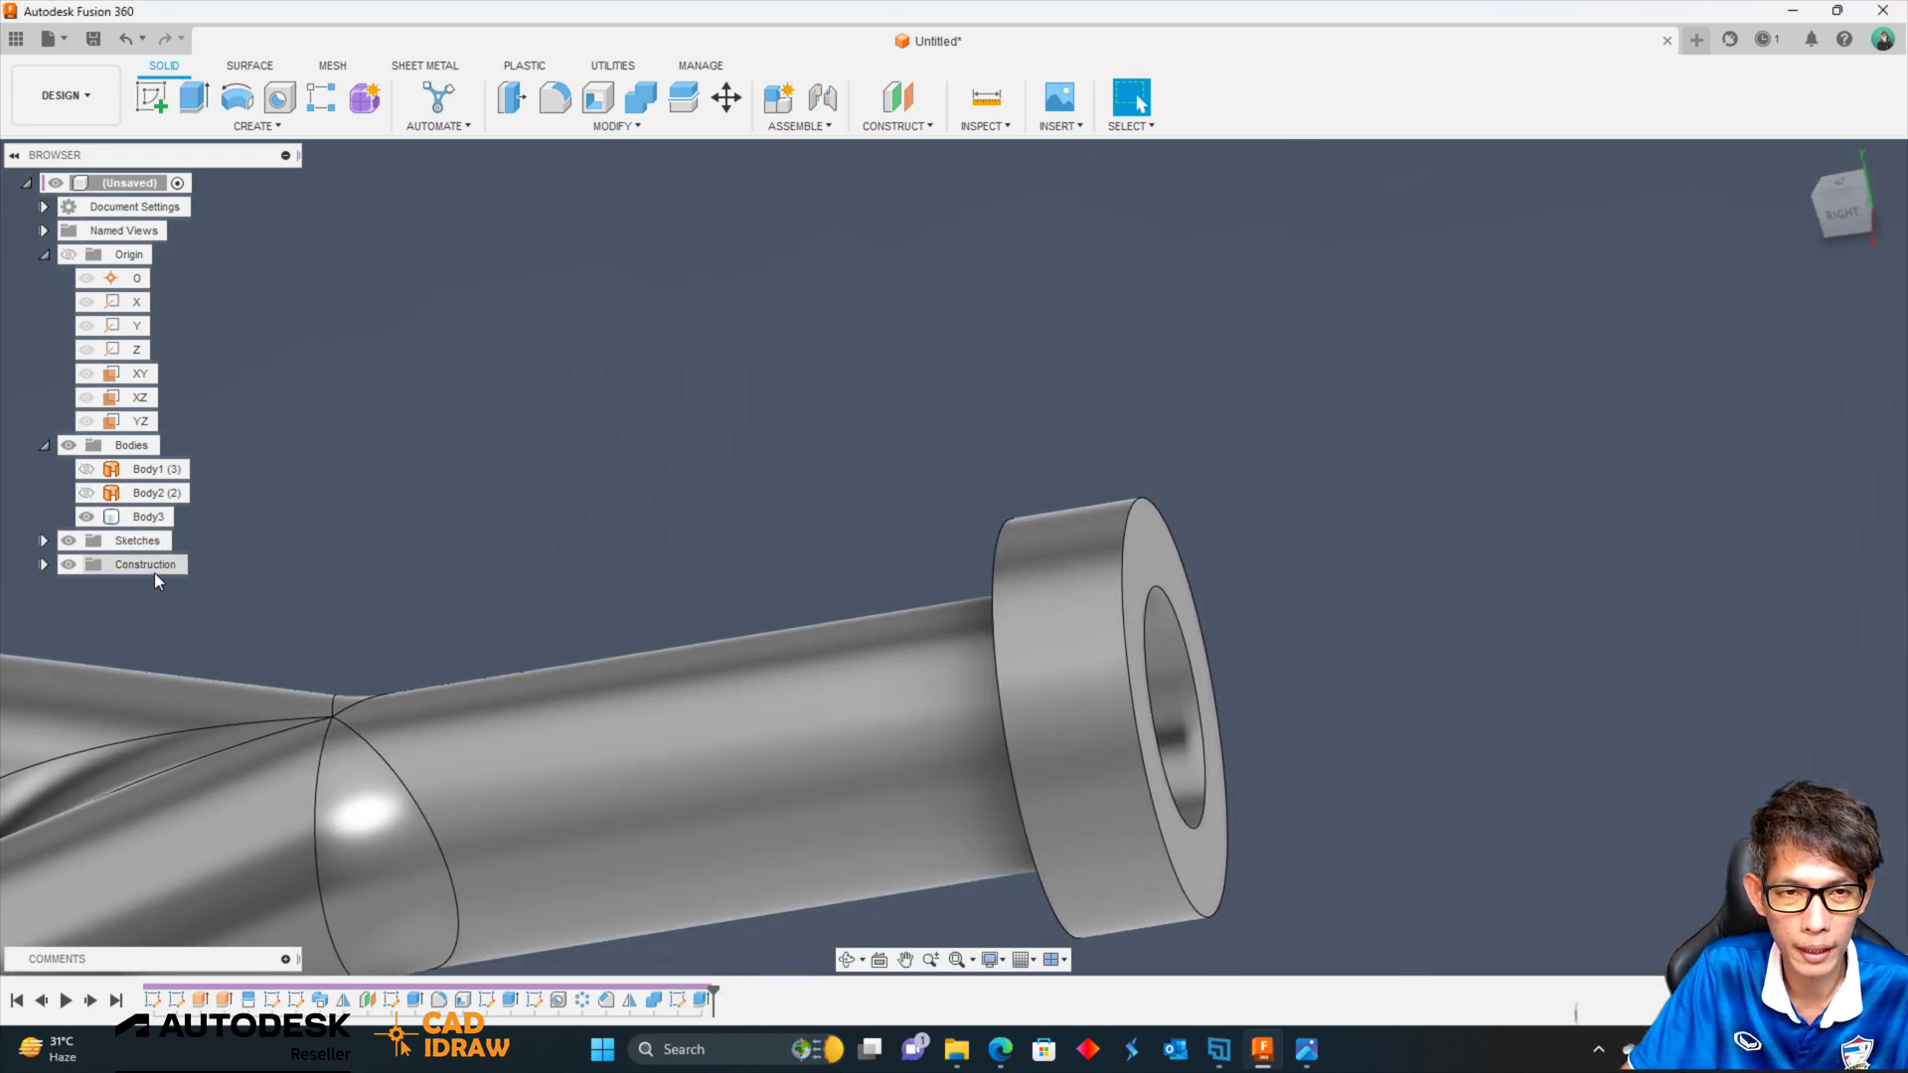
{"action": "middle_click_drag", "start_coordinate": [153, 572], "coordinate": [596, 894], "text": "shift"}
{"action": "double_click", "coordinate": [678, 999]}
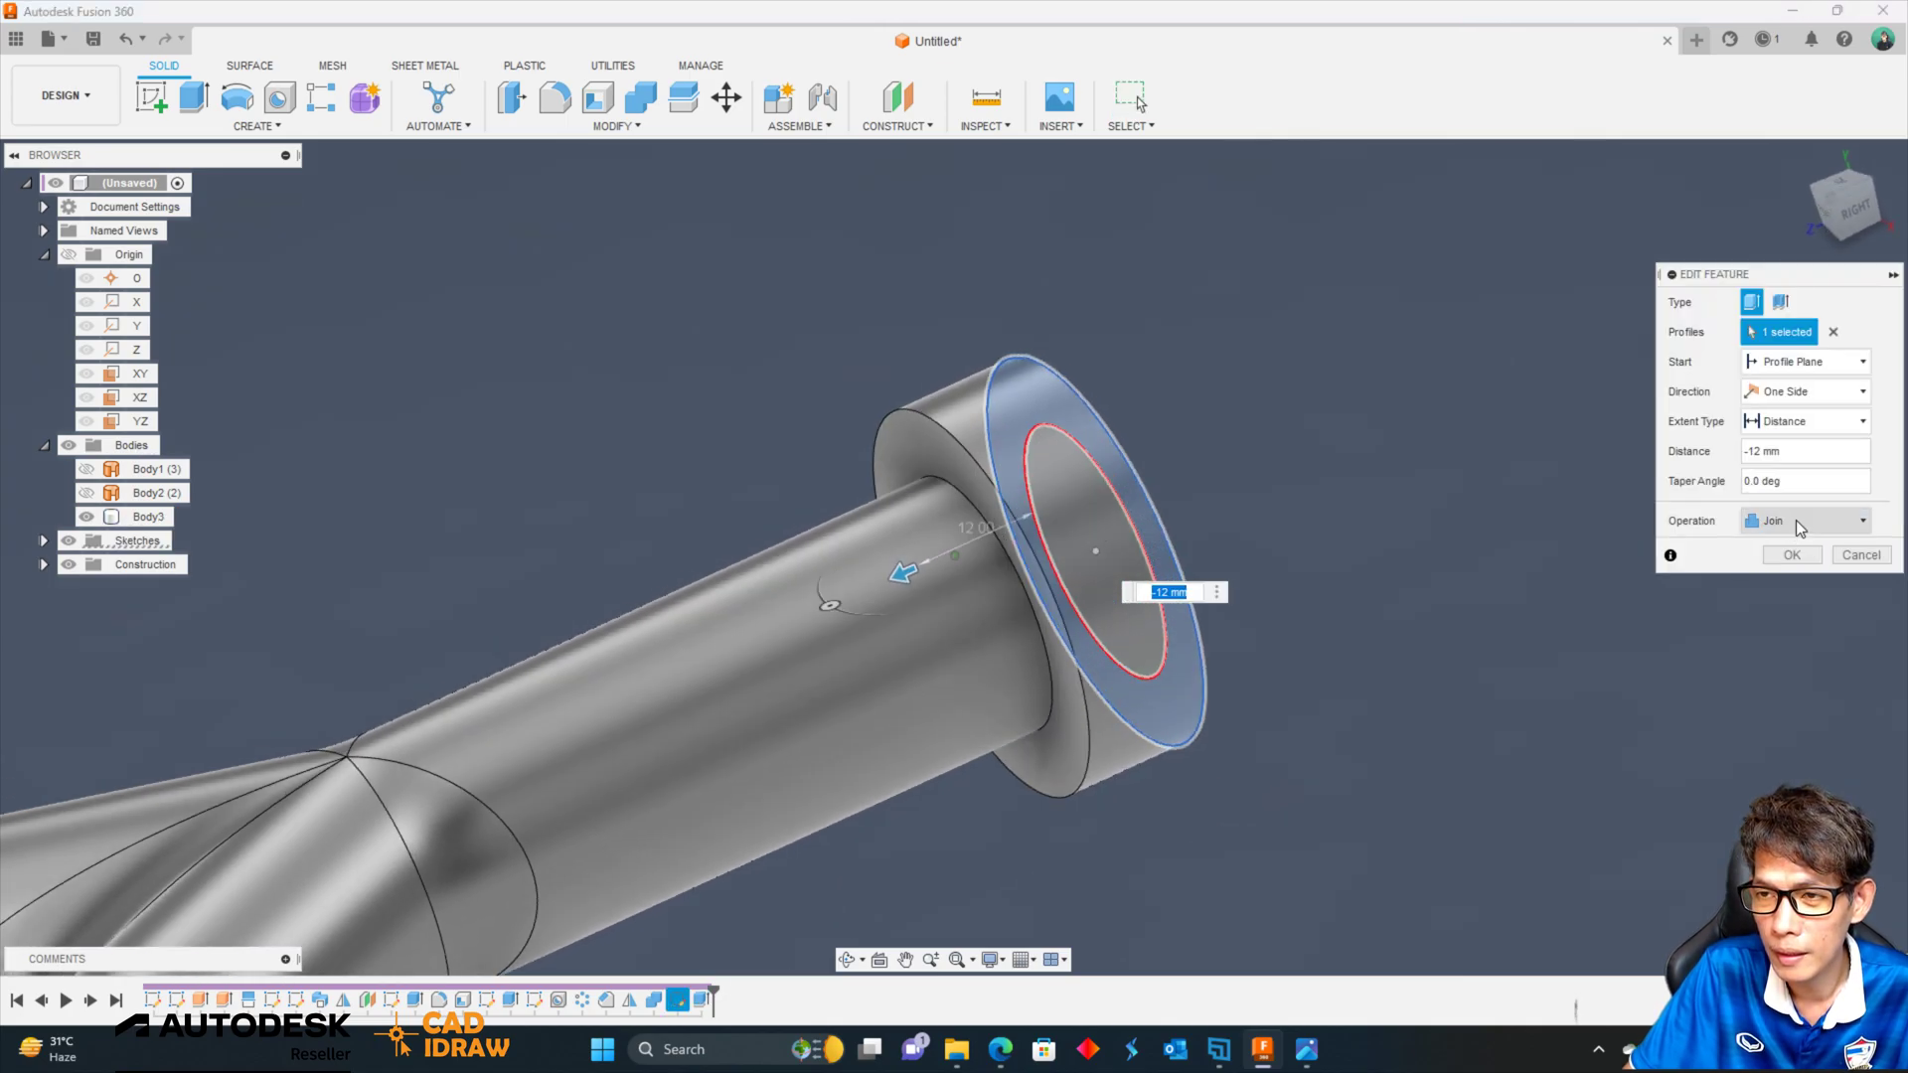
{"action": "left_click", "coordinate": [1806, 519]}
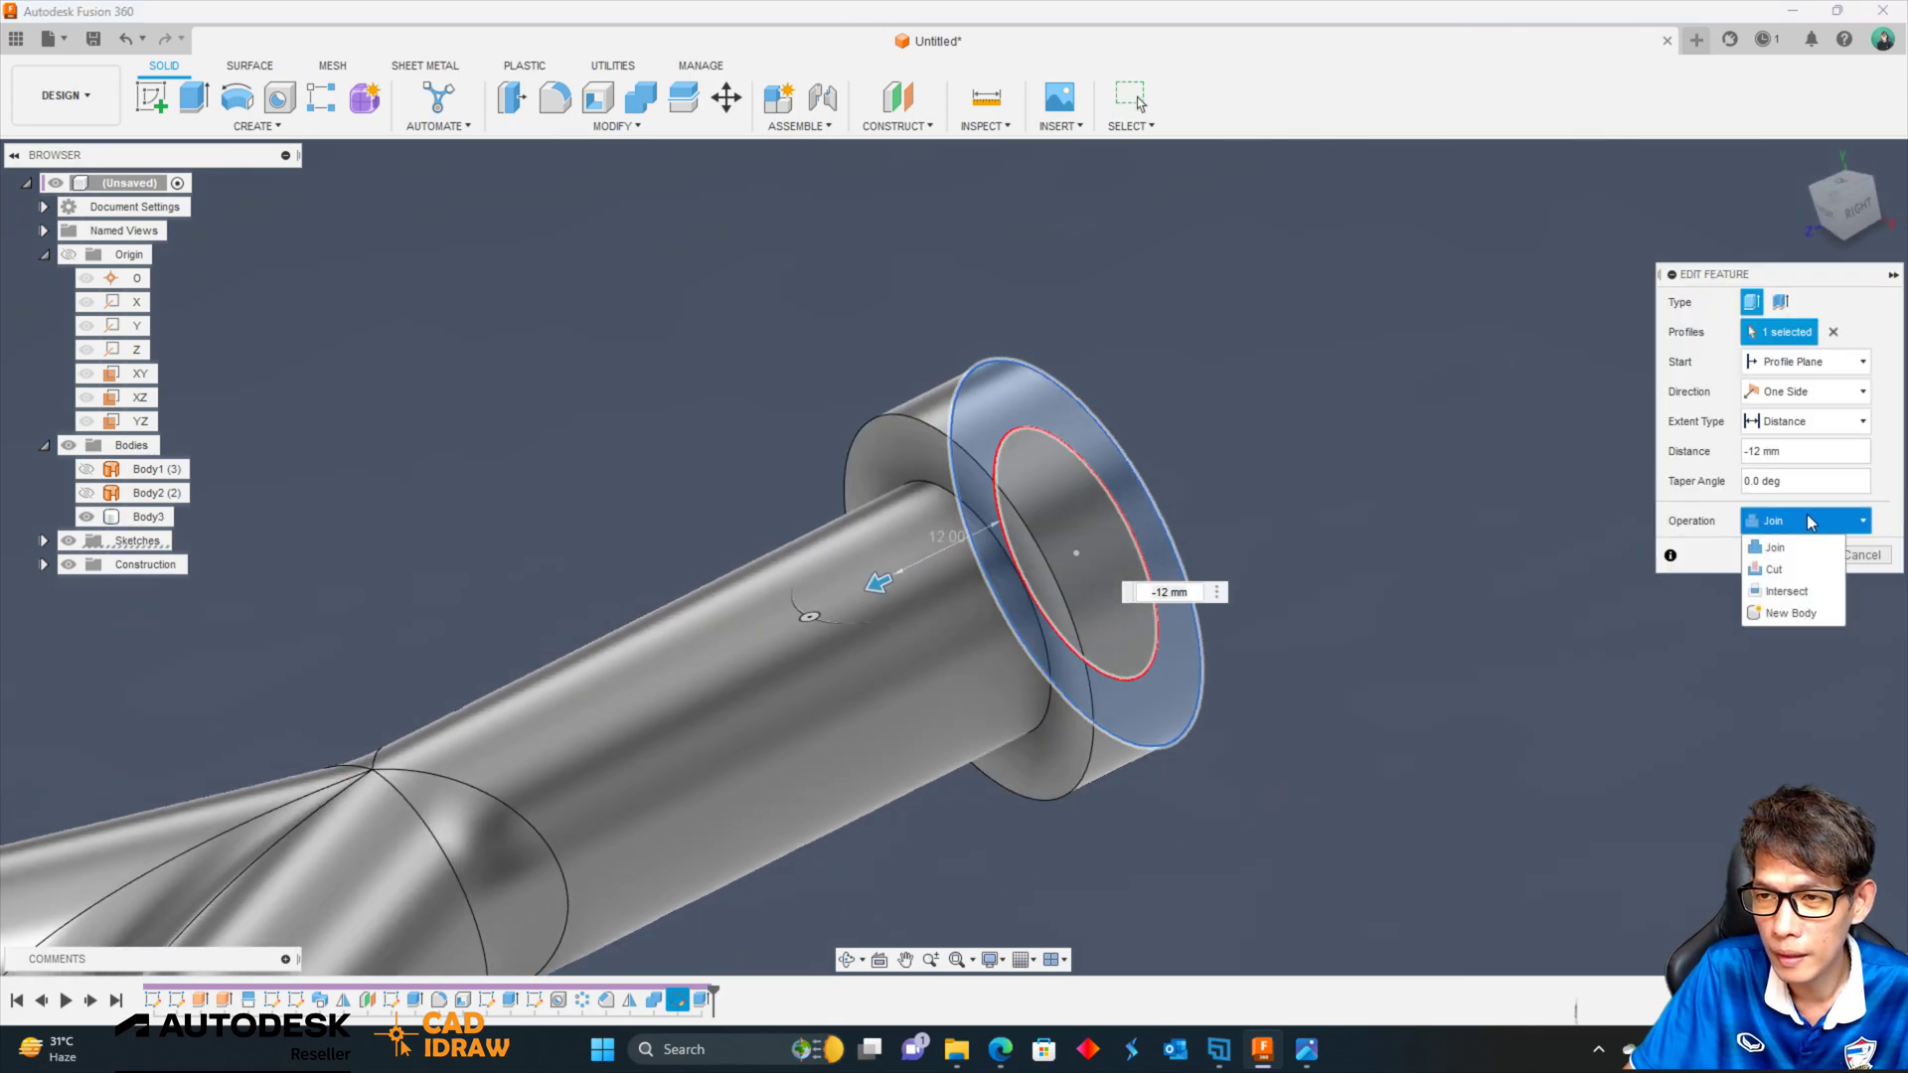
{"action": "left_click", "coordinate": [1809, 613]}
{"action": "middle_click_drag", "start_coordinate": [1361, 497], "coordinate": [1826, 558], "text": "shift"}
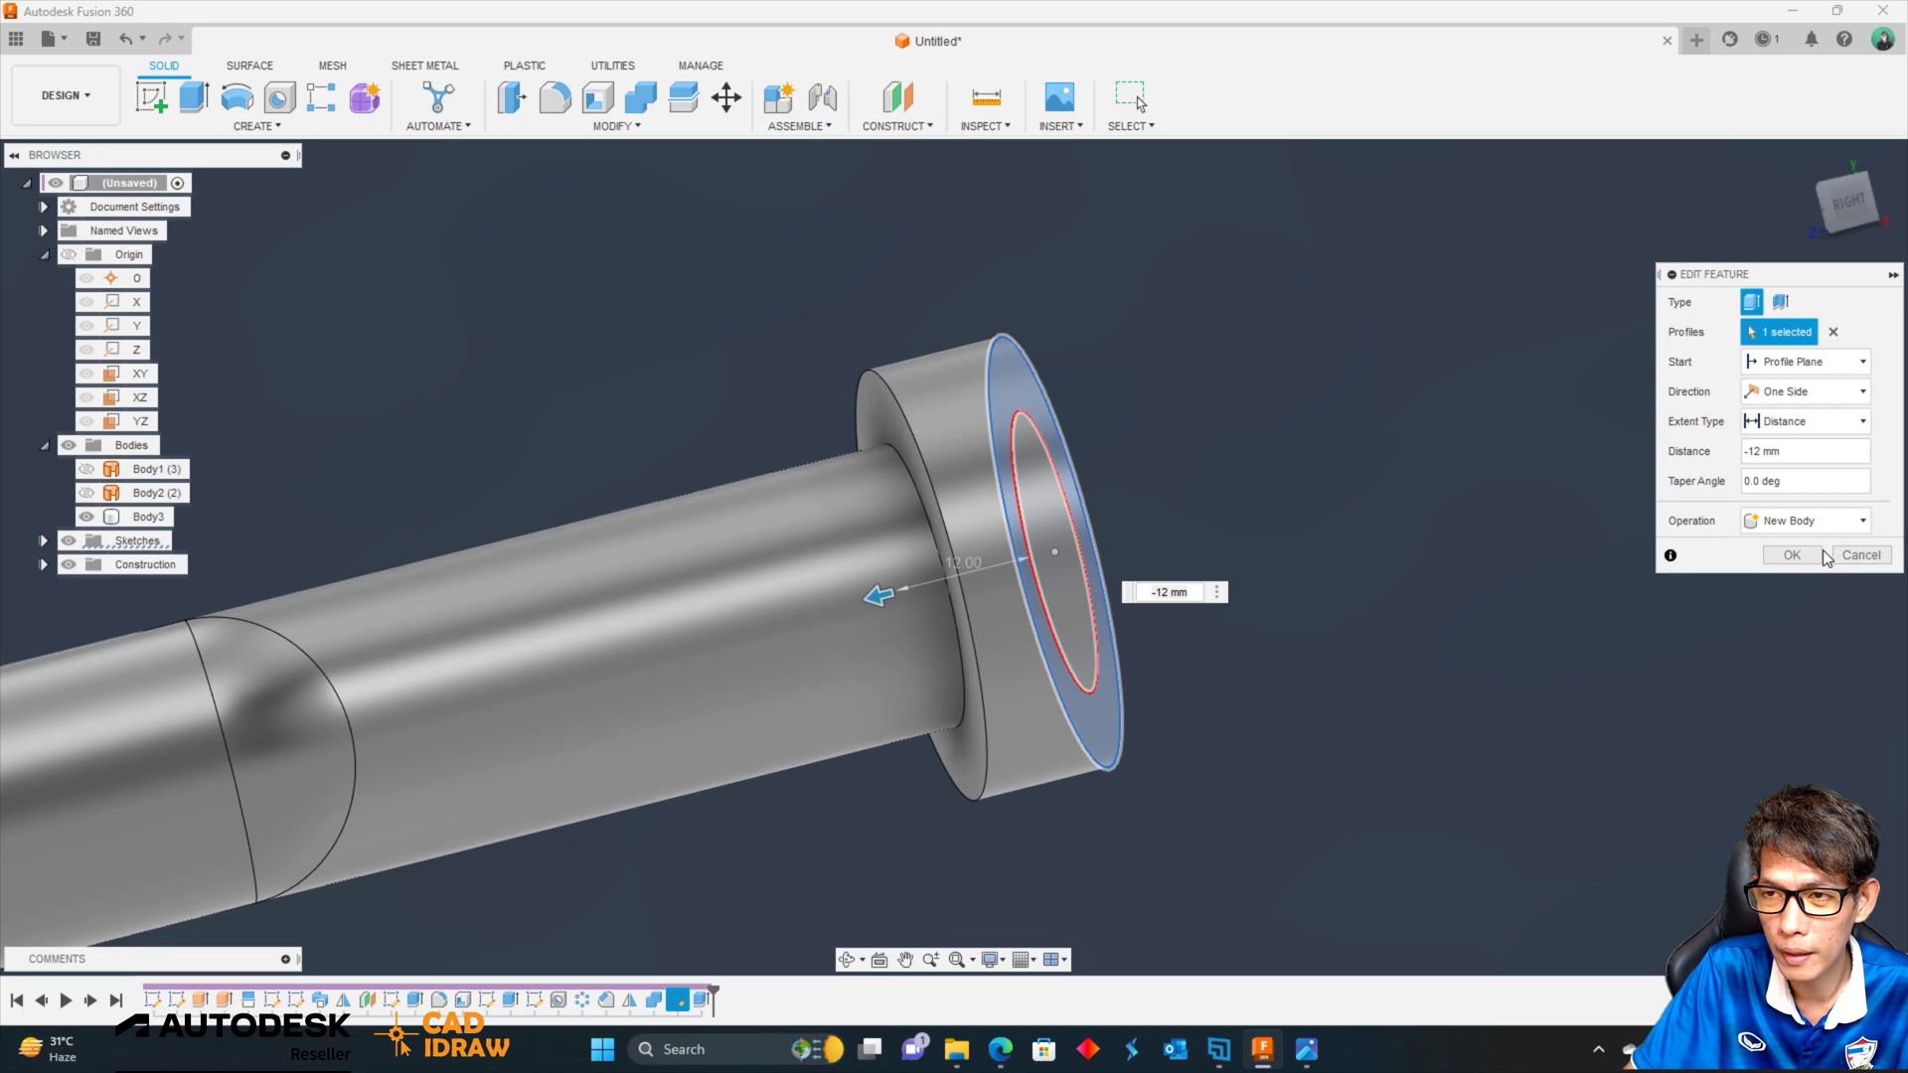
{"action": "left_click", "coordinate": [1809, 557]}
{"action": "mouse_move", "coordinate": [1665, 522]}
{"action": "middle_mouse_down", "text": "shift"}
{"action": "mouse_move", "coordinate": [1534, 473]}
{"action": "mouse_move", "coordinate": [1582, 461]}
{"action": "mouse_move", "coordinate": [1322, 867]}
{"action": "middle_mouse_up", "text": "shift"}
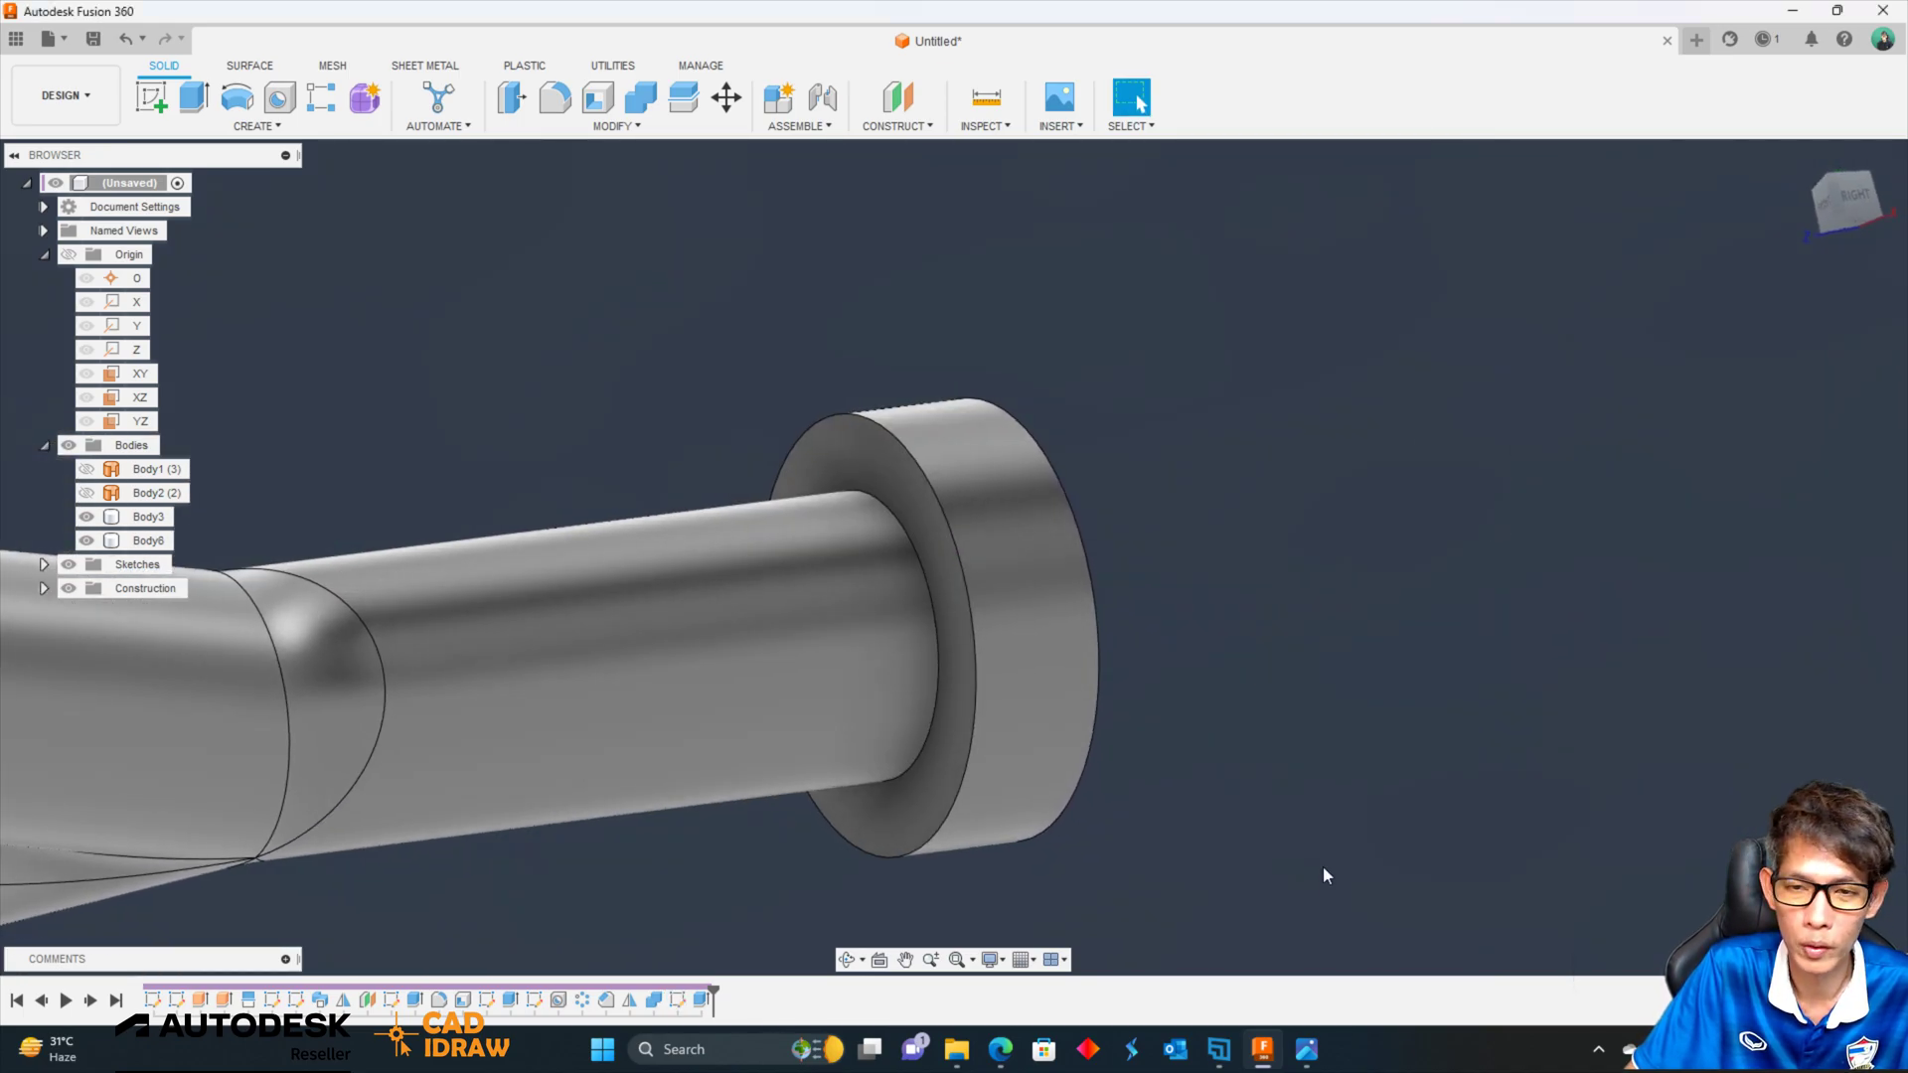
Change the collar extrusion's operation to Join so it merges into the pipe body.
{"action": "left_click", "coordinate": [699, 1001]}
{"action": "left_click", "coordinate": [736, 932]}
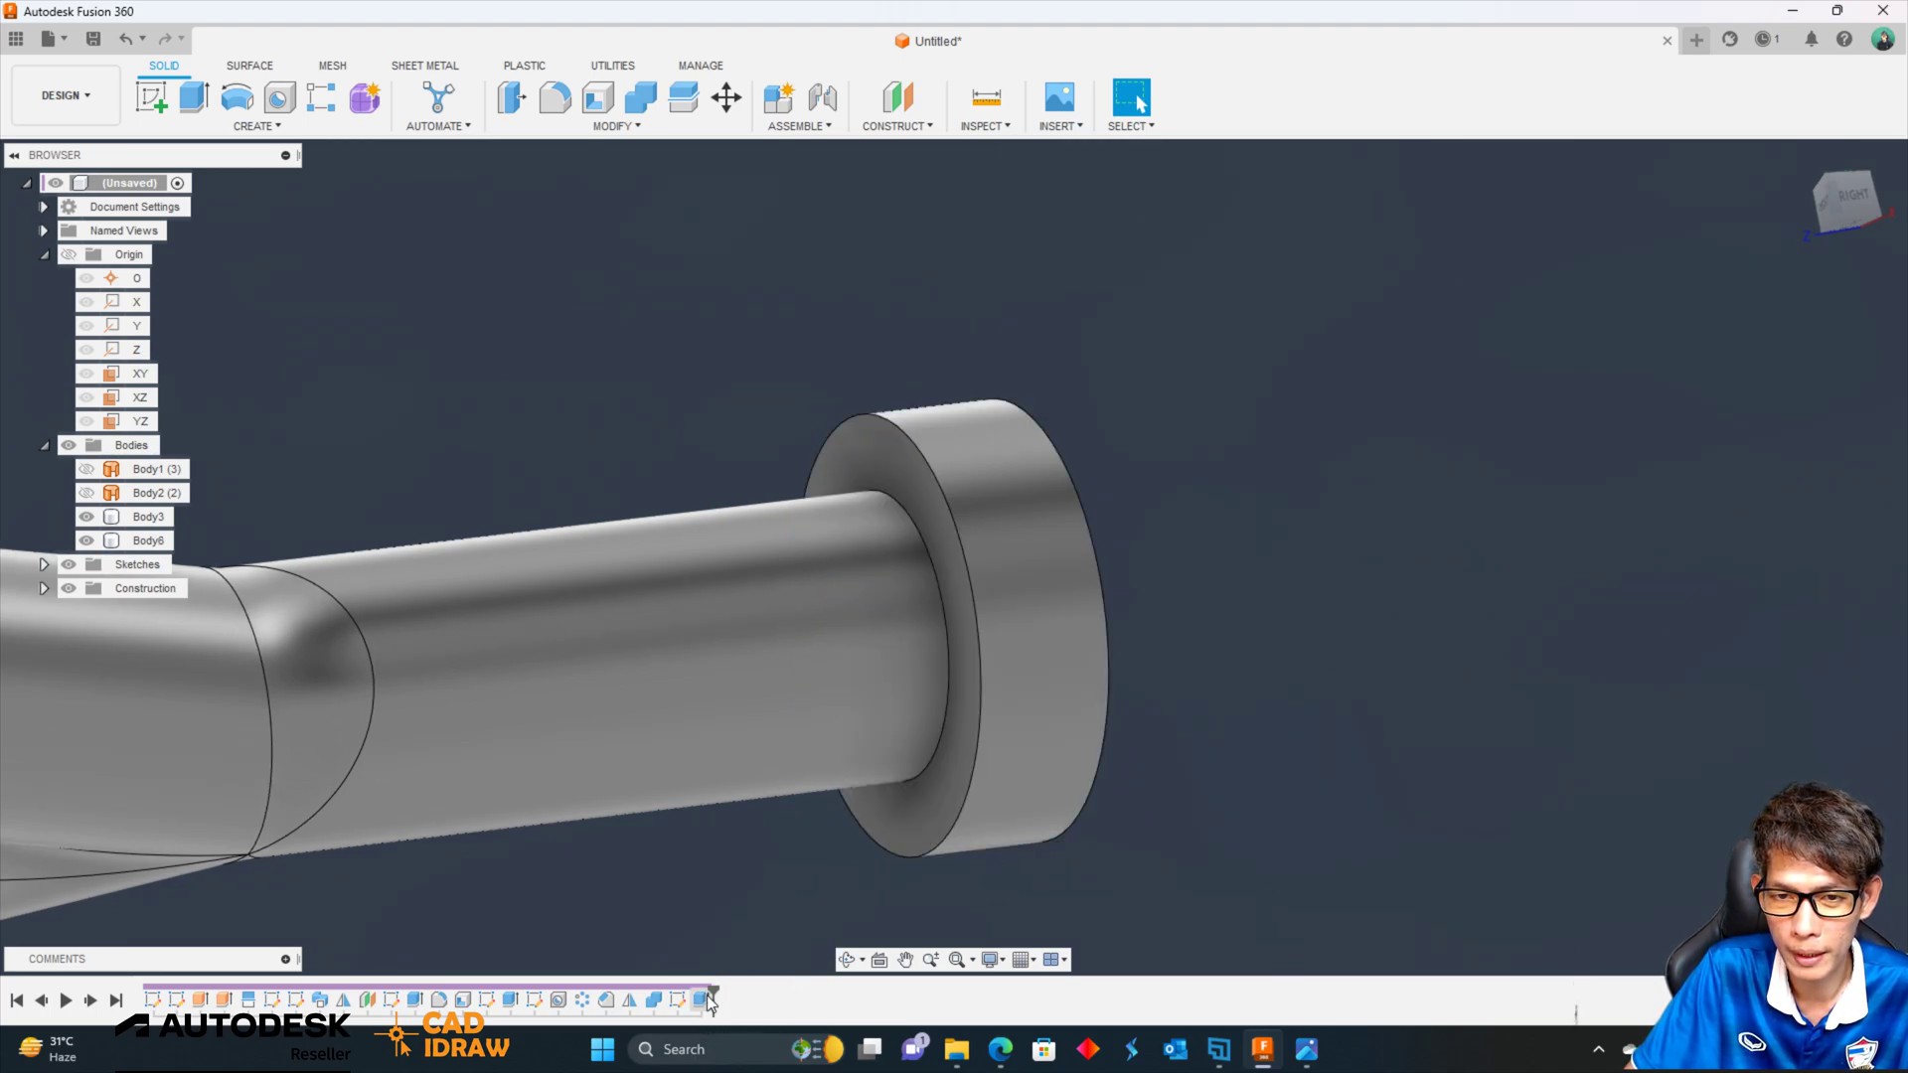
{"action": "double_click", "coordinate": [705, 1000]}
{"action": "left_click", "coordinate": [1809, 521]}
{"action": "left_click", "coordinate": [1797, 586]}
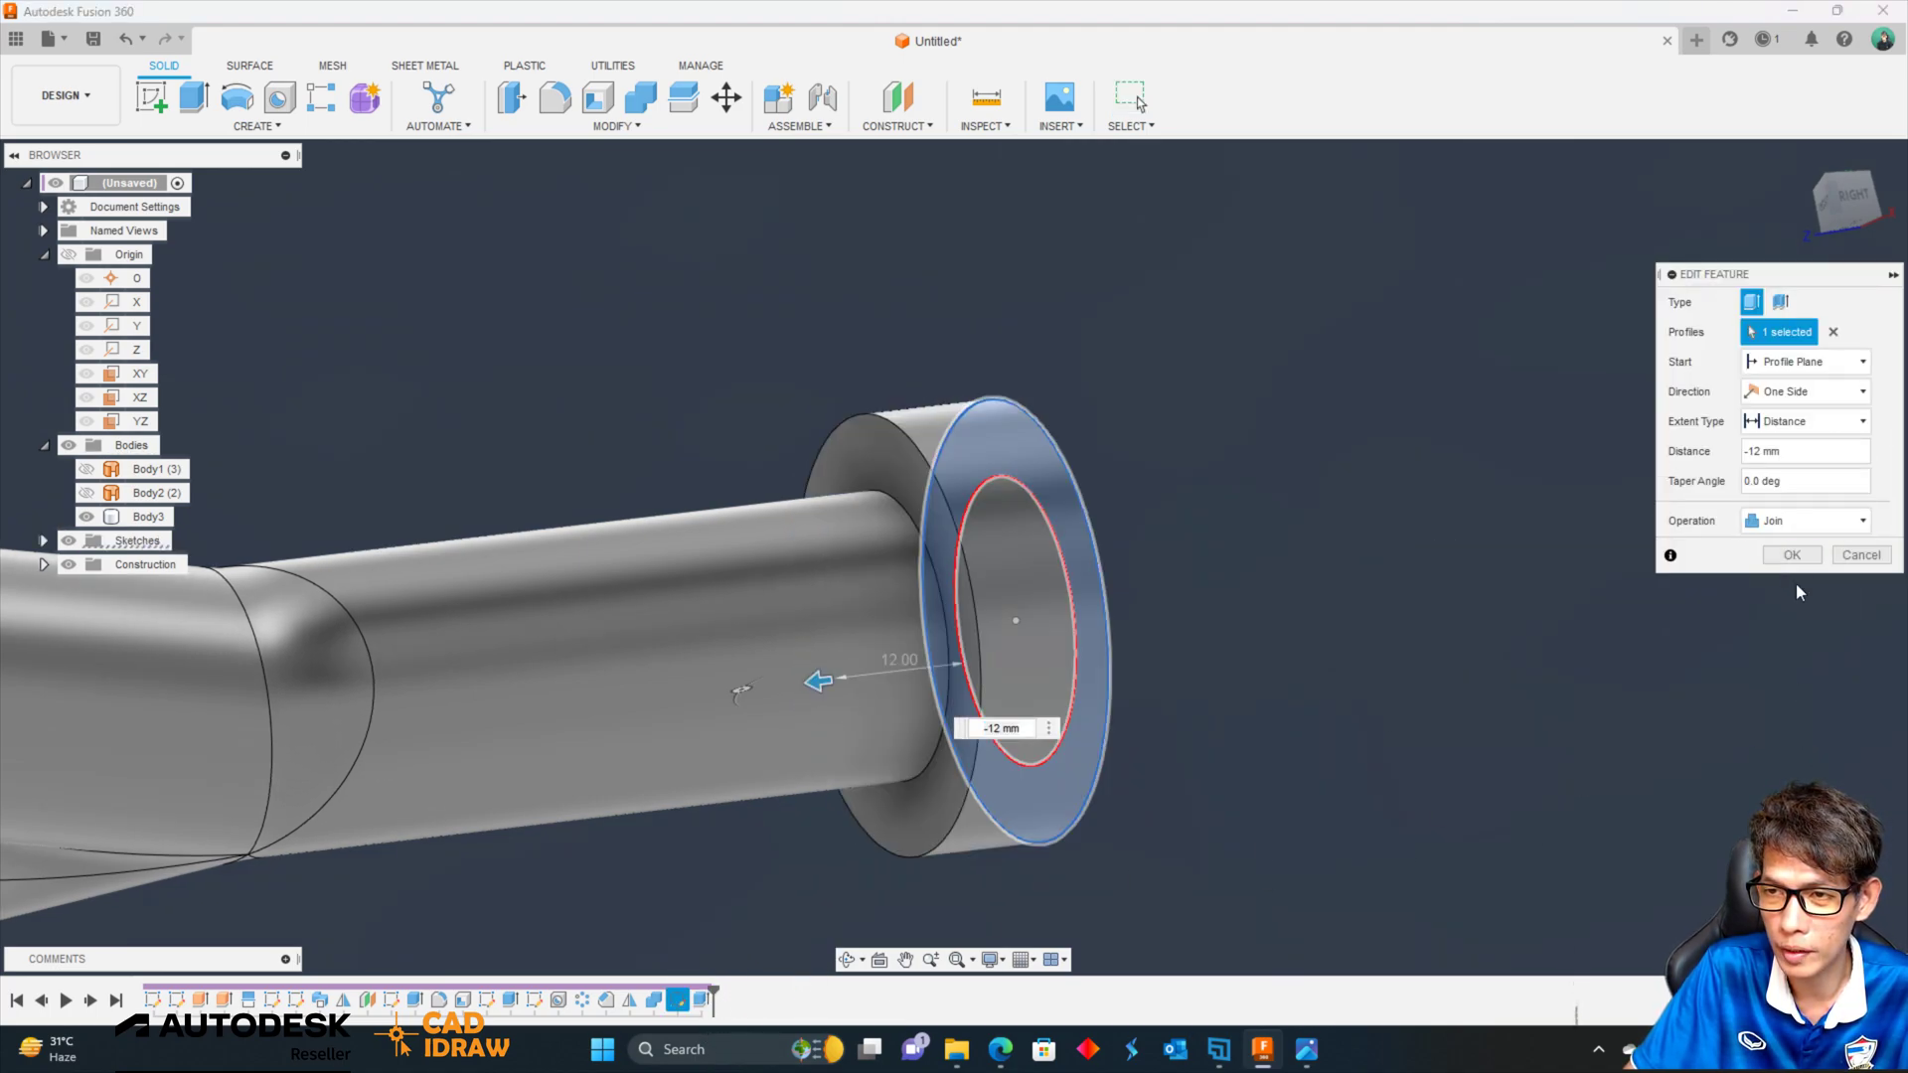
{"action": "middle_click_drag", "start_coordinate": [1439, 480], "coordinate": [928, 373], "text": "shift"}
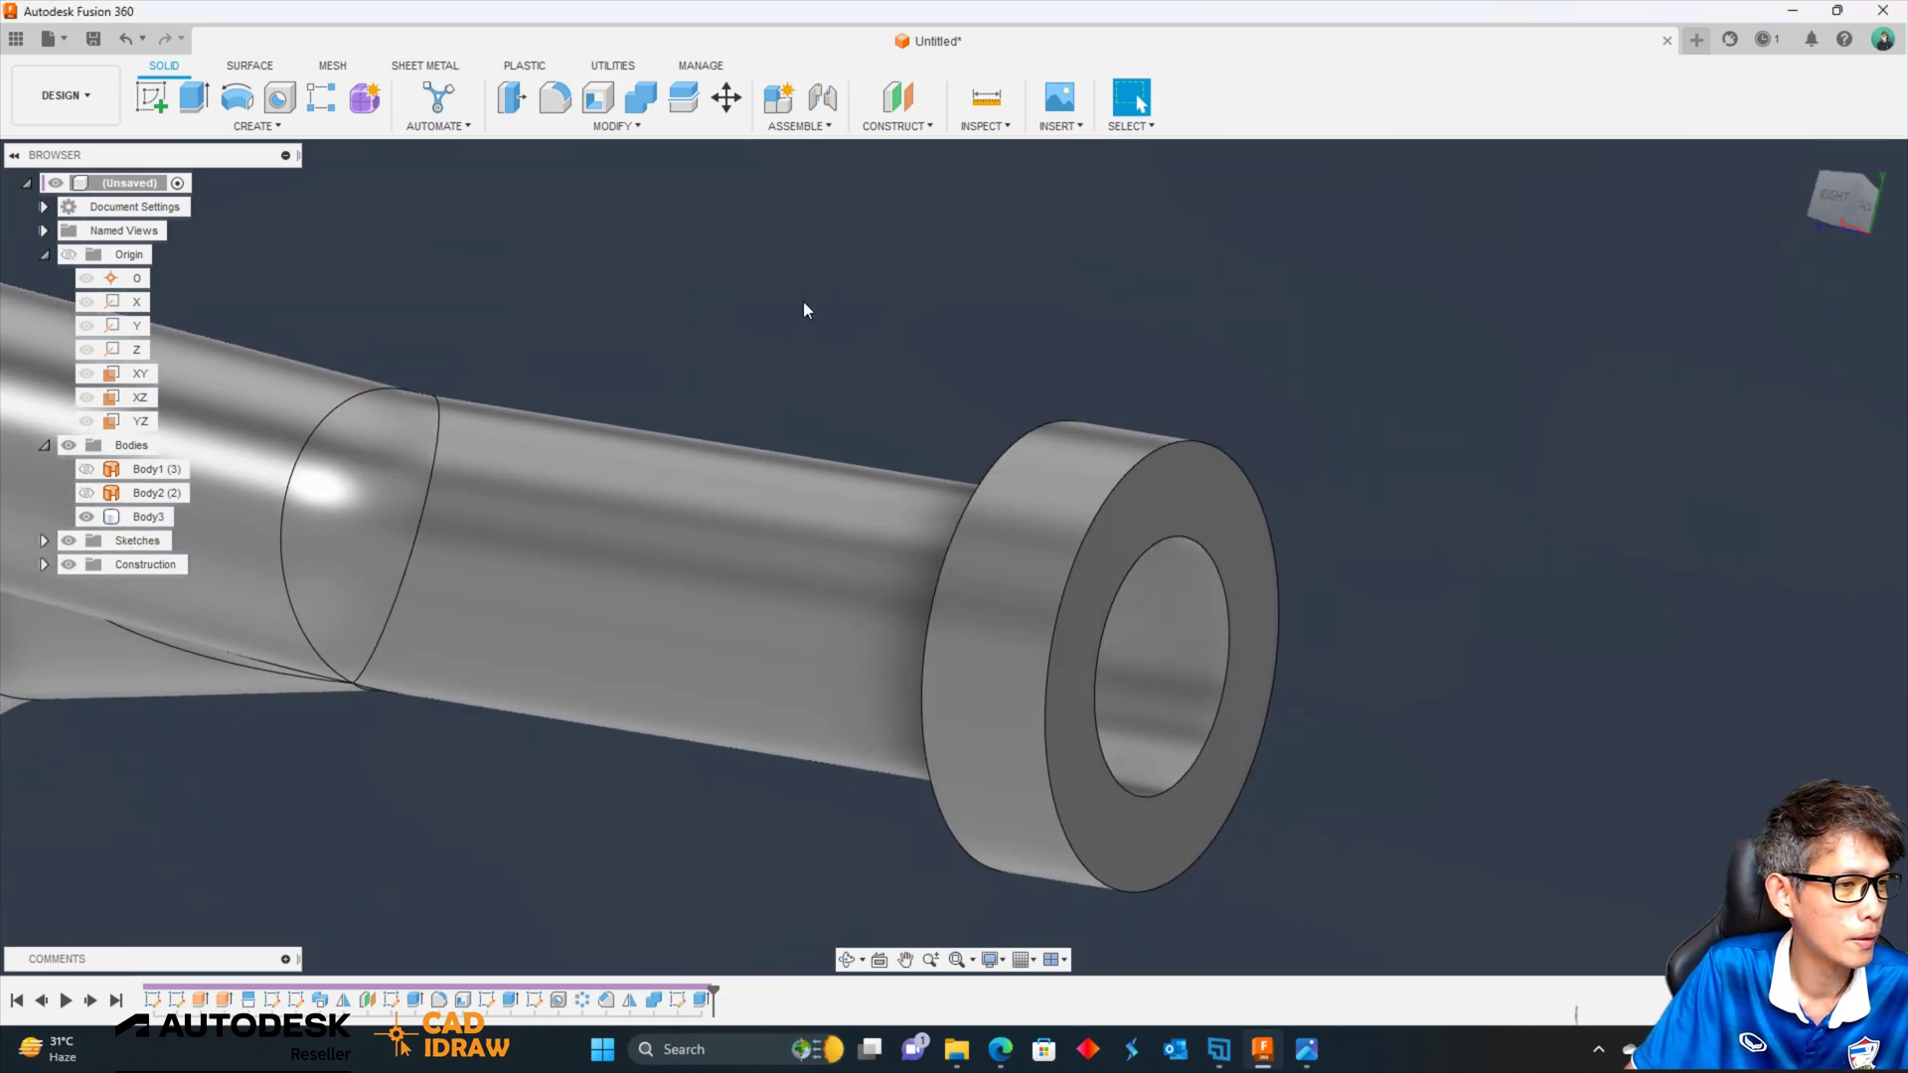
{"action": "middle_click_drag", "start_coordinate": [813, 289], "coordinate": [465, 173], "text": "shift"}
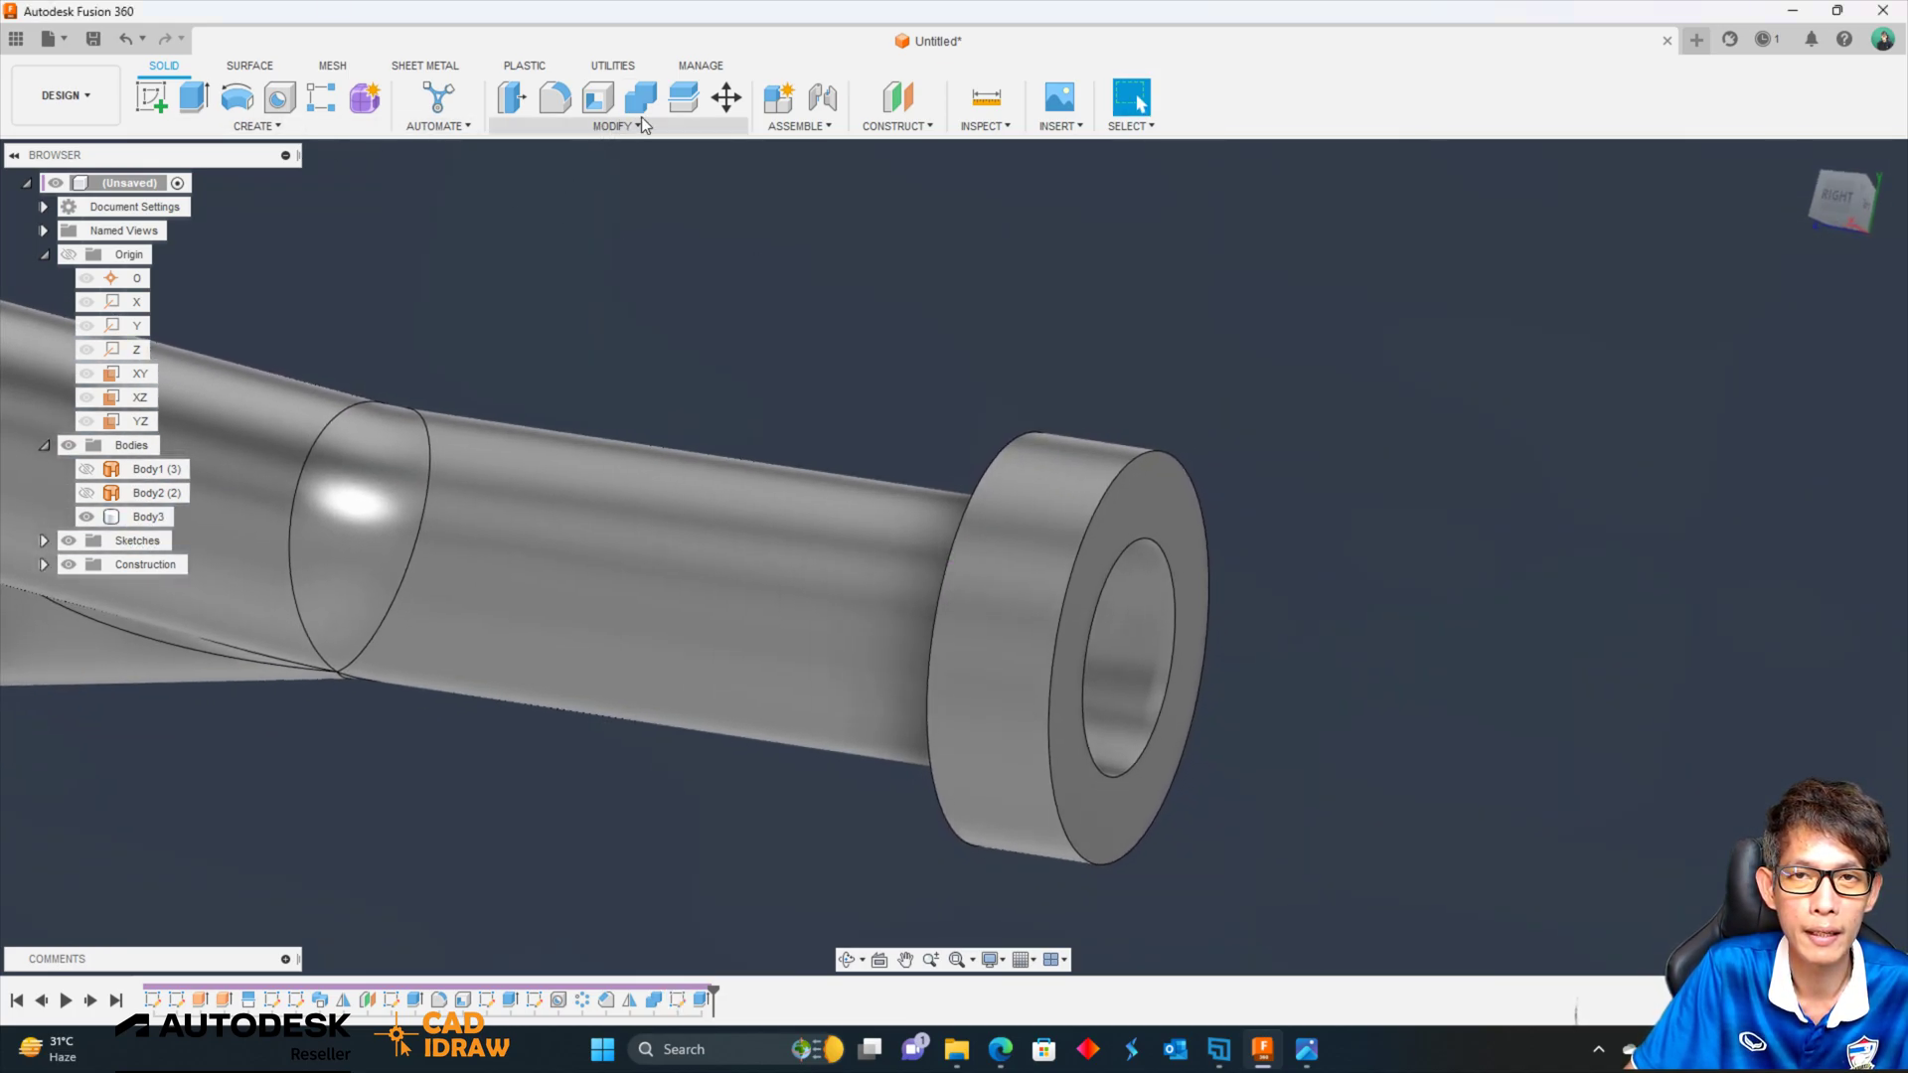
Start a BSP Pipe Threads thread on the collar's outer face.
{"action": "left_click", "coordinate": [291, 119]}
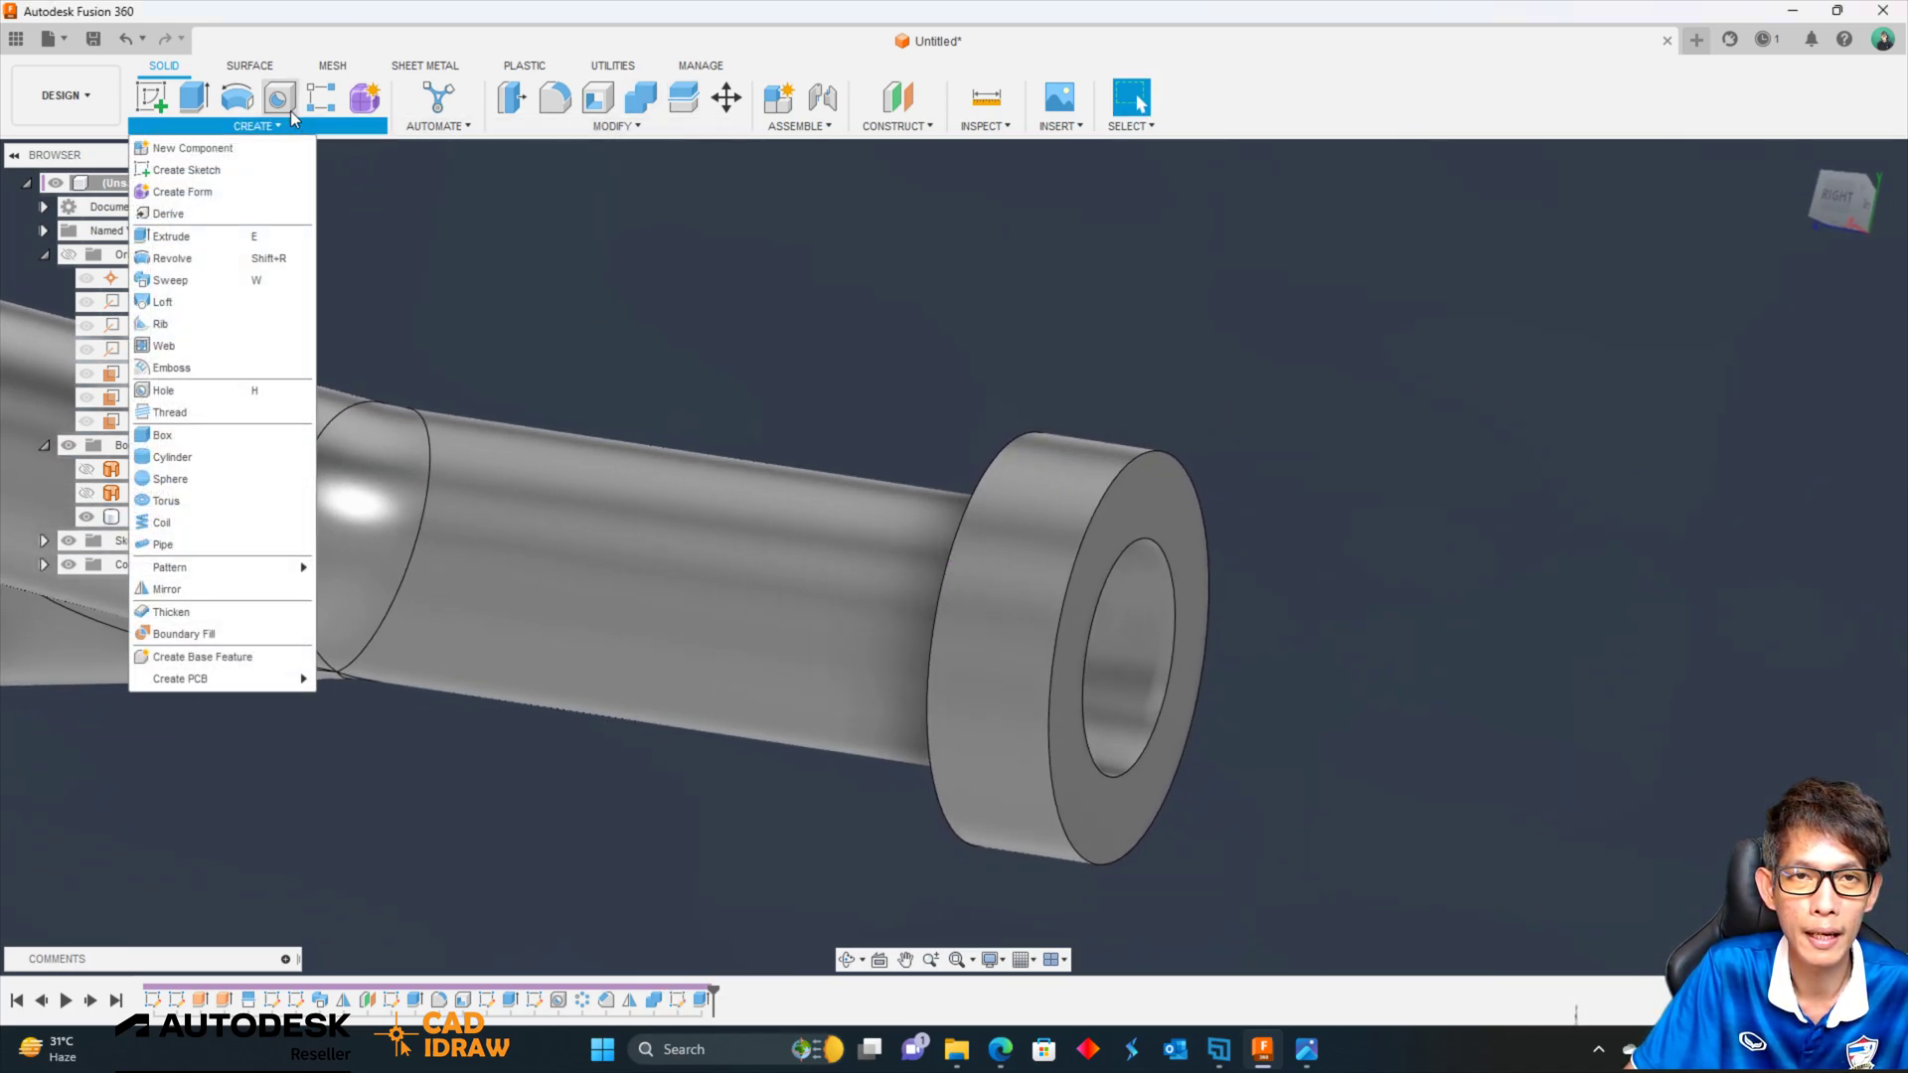
{"action": "left_click", "coordinate": [169, 413]}
{"action": "left_click", "coordinate": [1749, 391]}
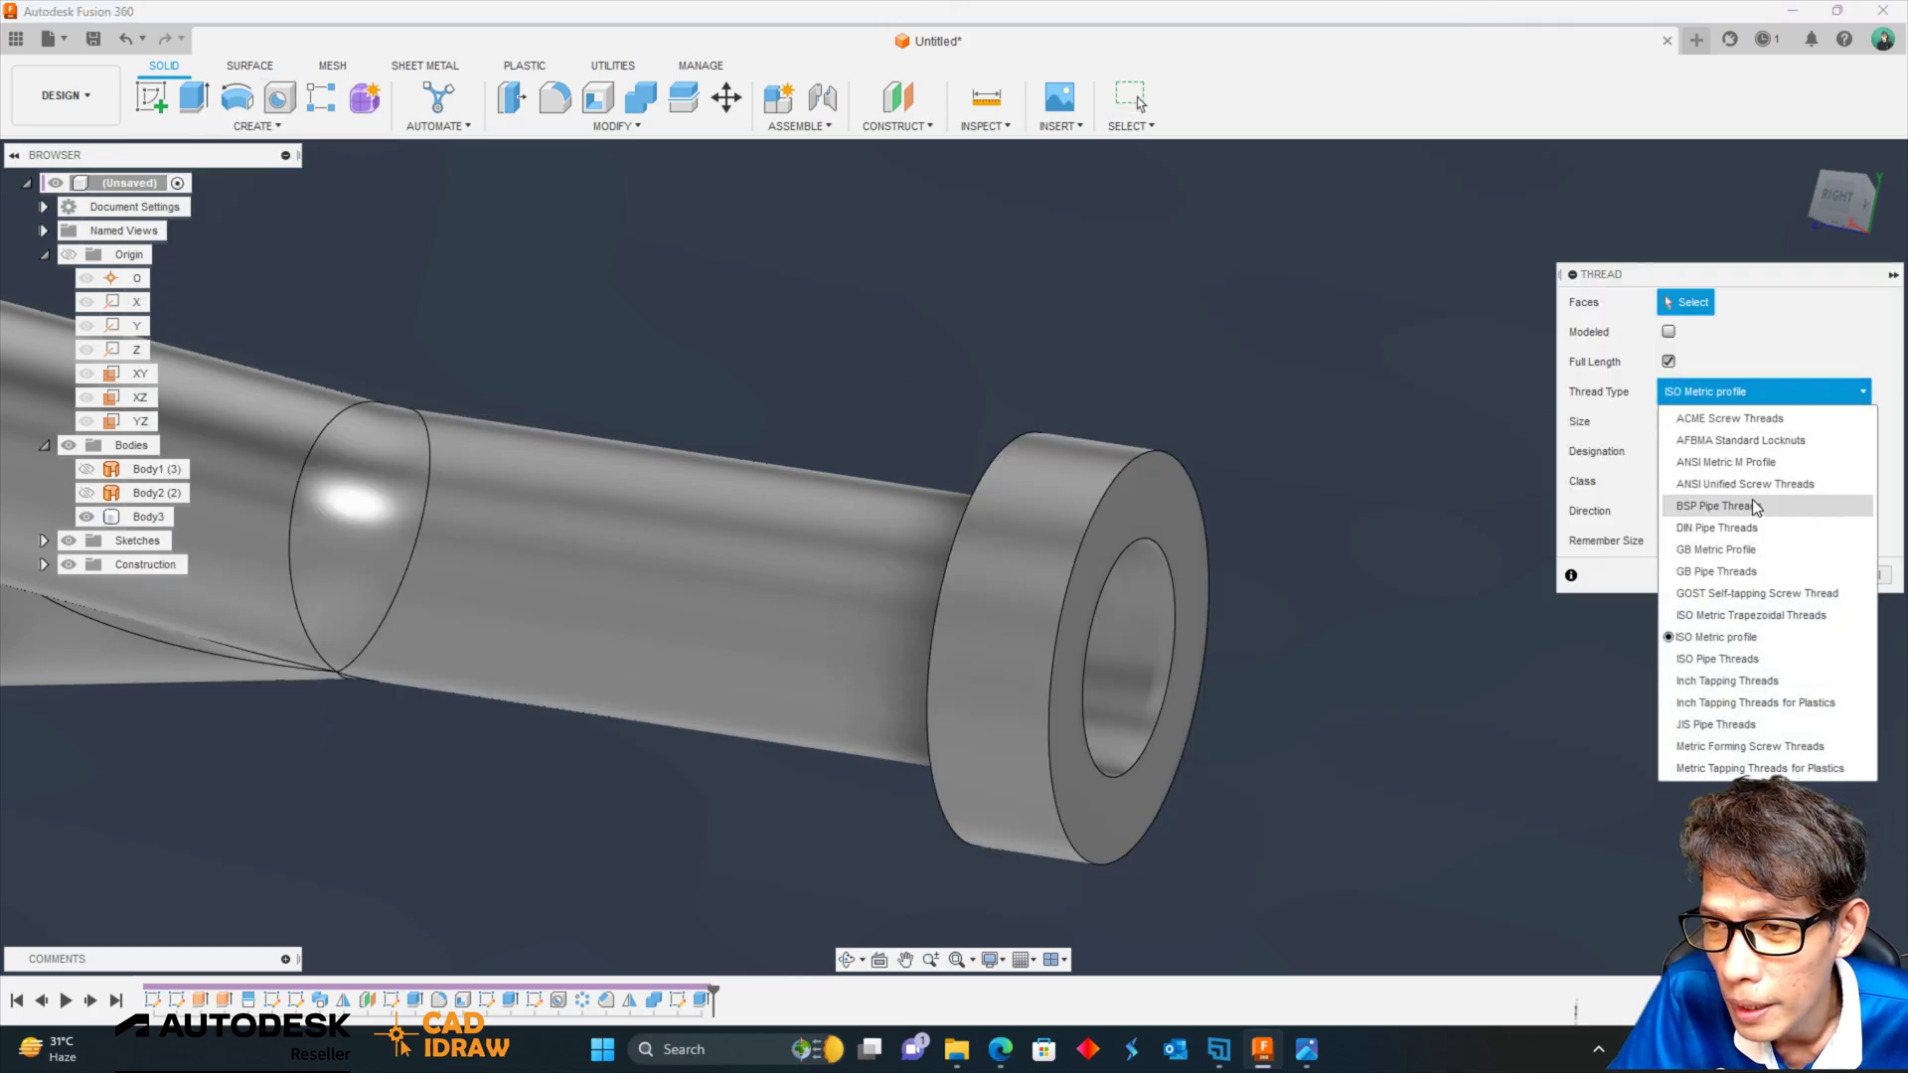
{"action": "left_click", "coordinate": [1754, 503]}
{"action": "left_click", "coordinate": [994, 616]}
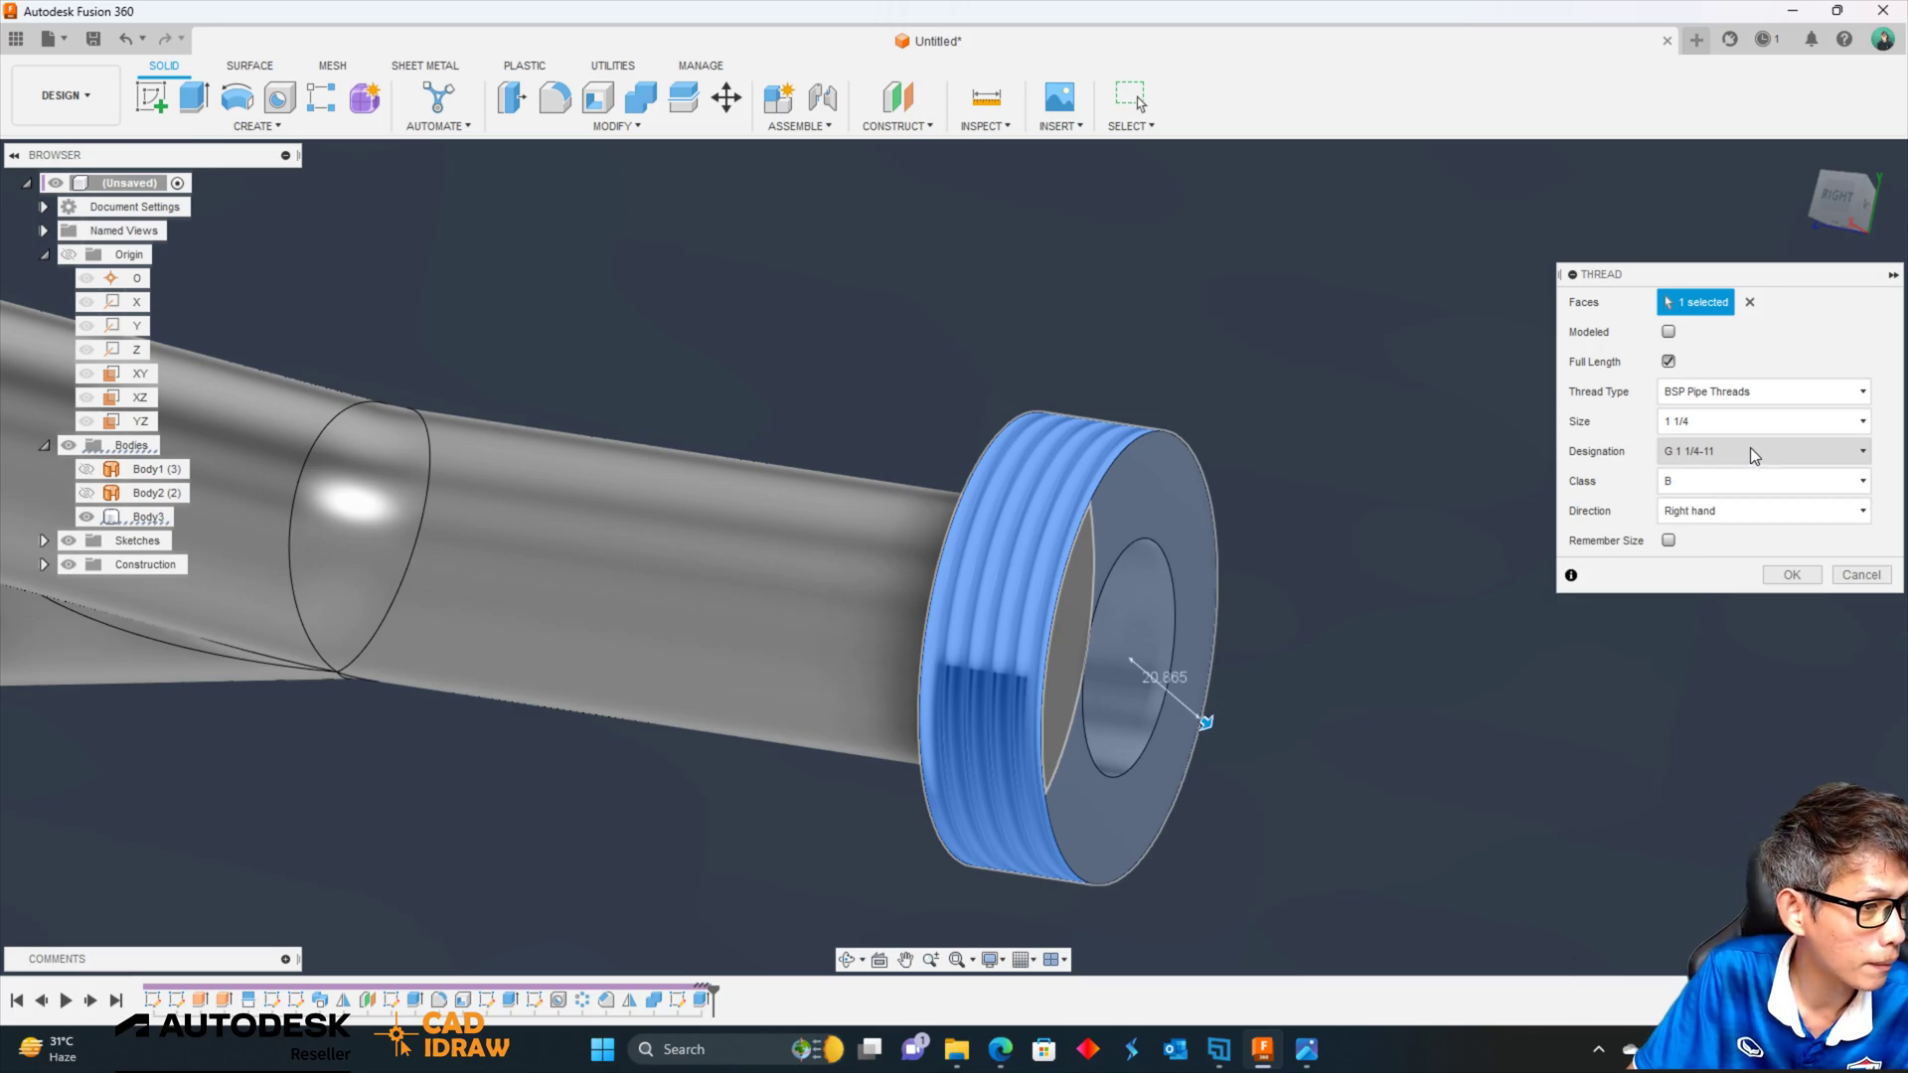
Apply a modeled G 1 1/4-11 BSP thread, class B, right hand, to the collar.
{"action": "left_click", "coordinate": [1763, 391]}
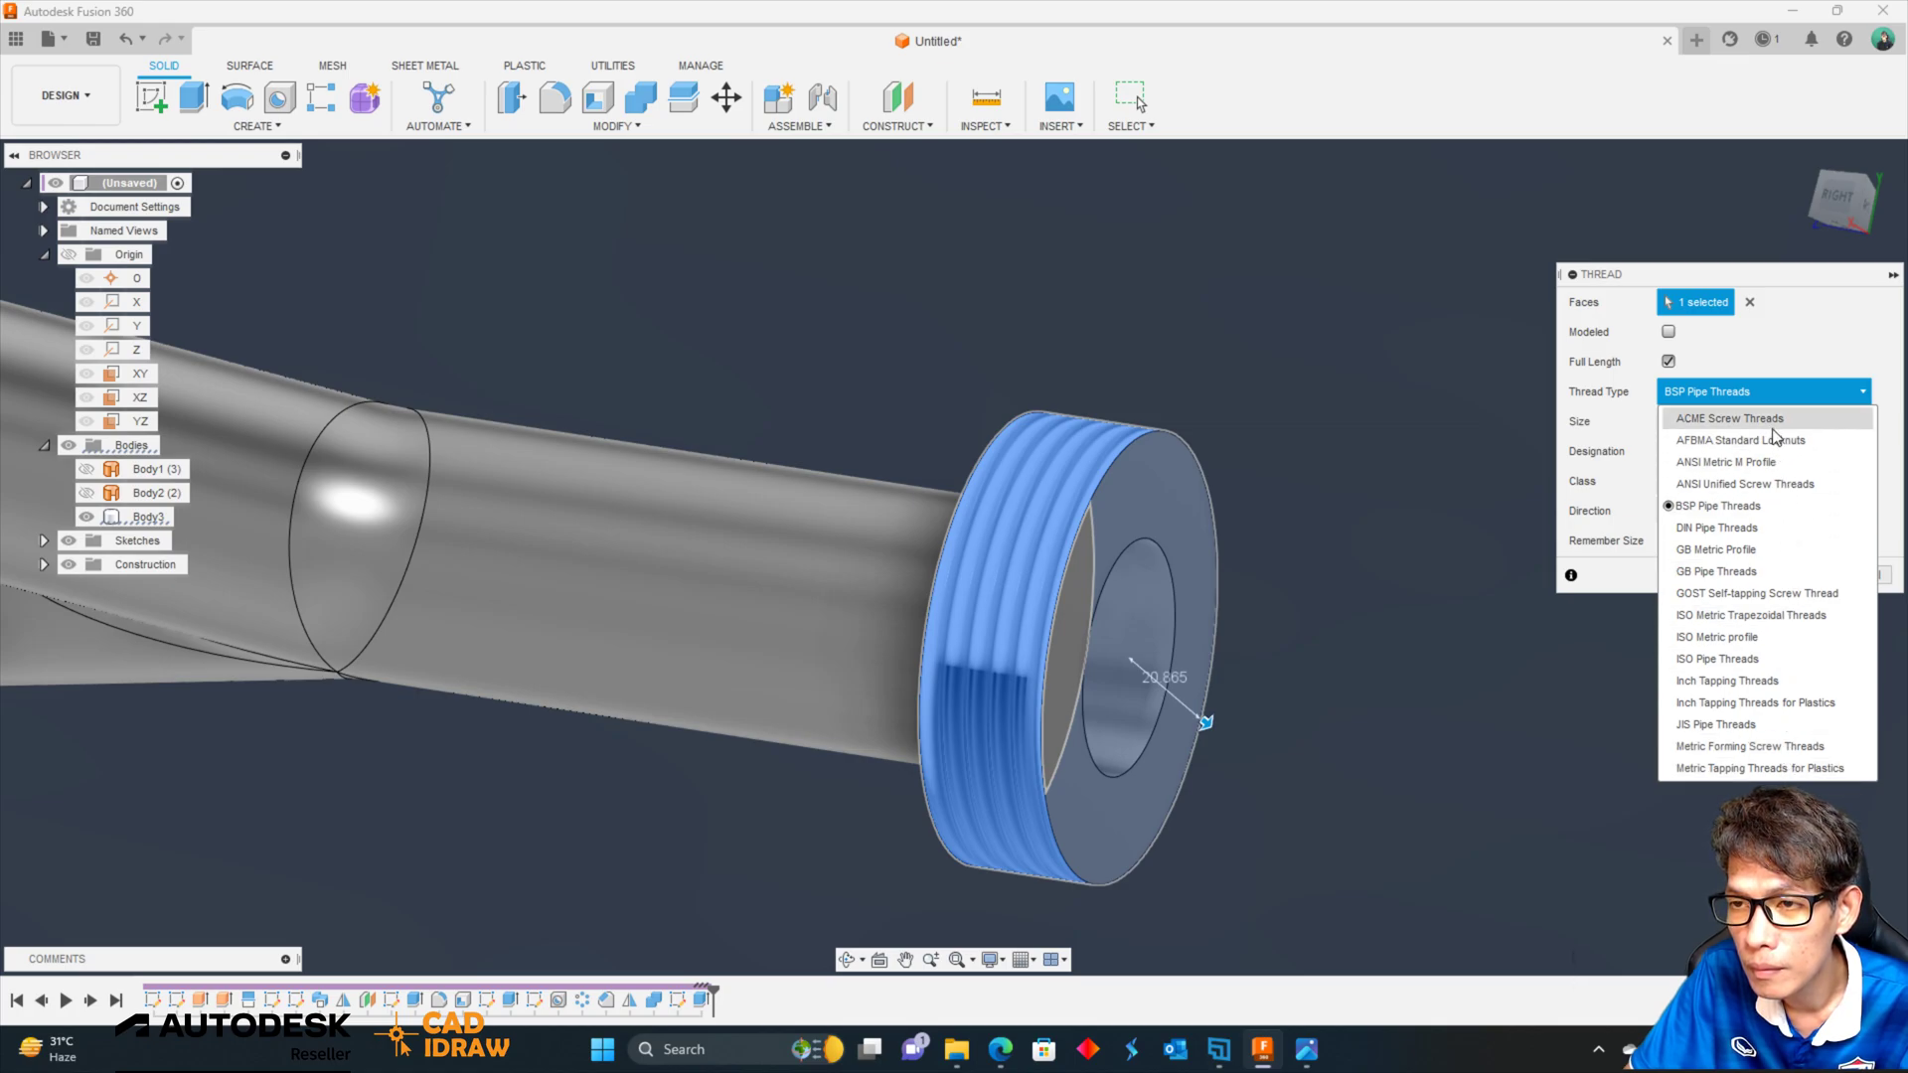
{"action": "left_click", "coordinate": [1739, 506]}
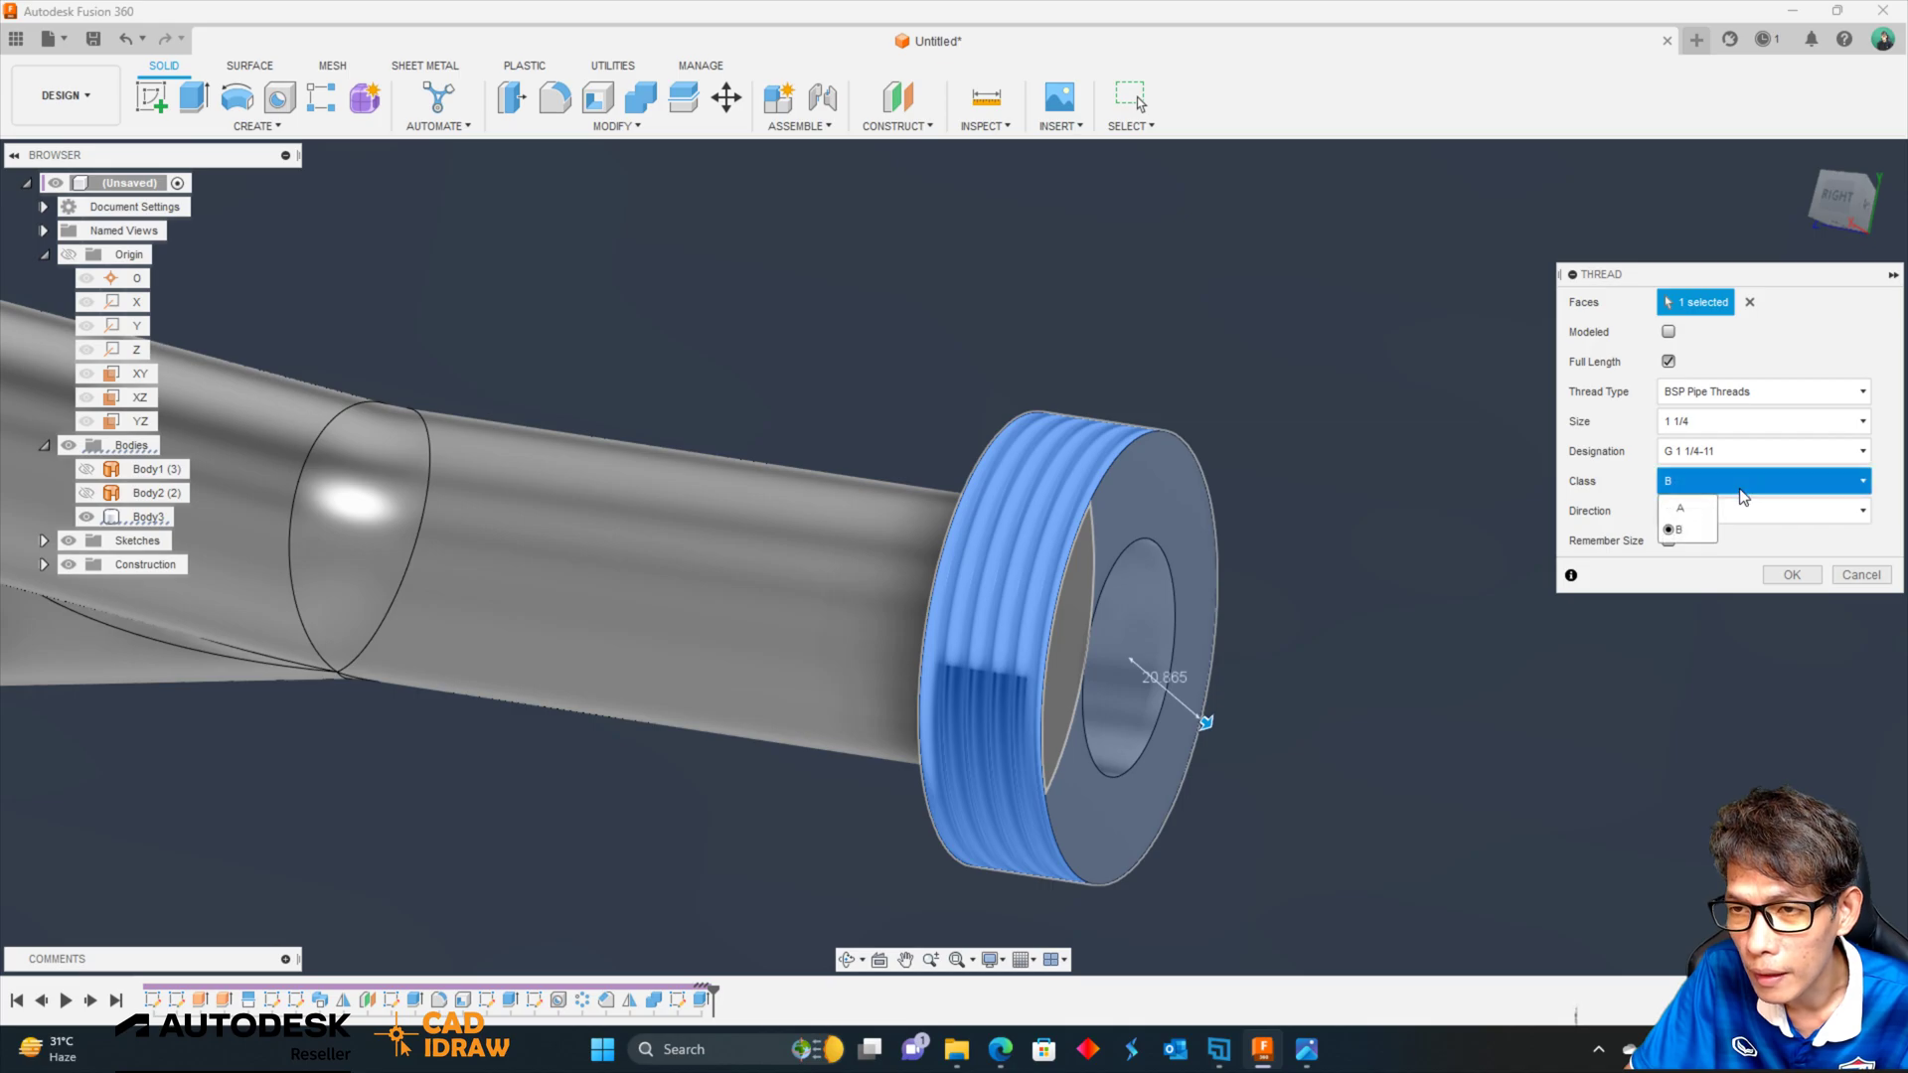
{"action": "left_click", "coordinate": [1757, 565]}
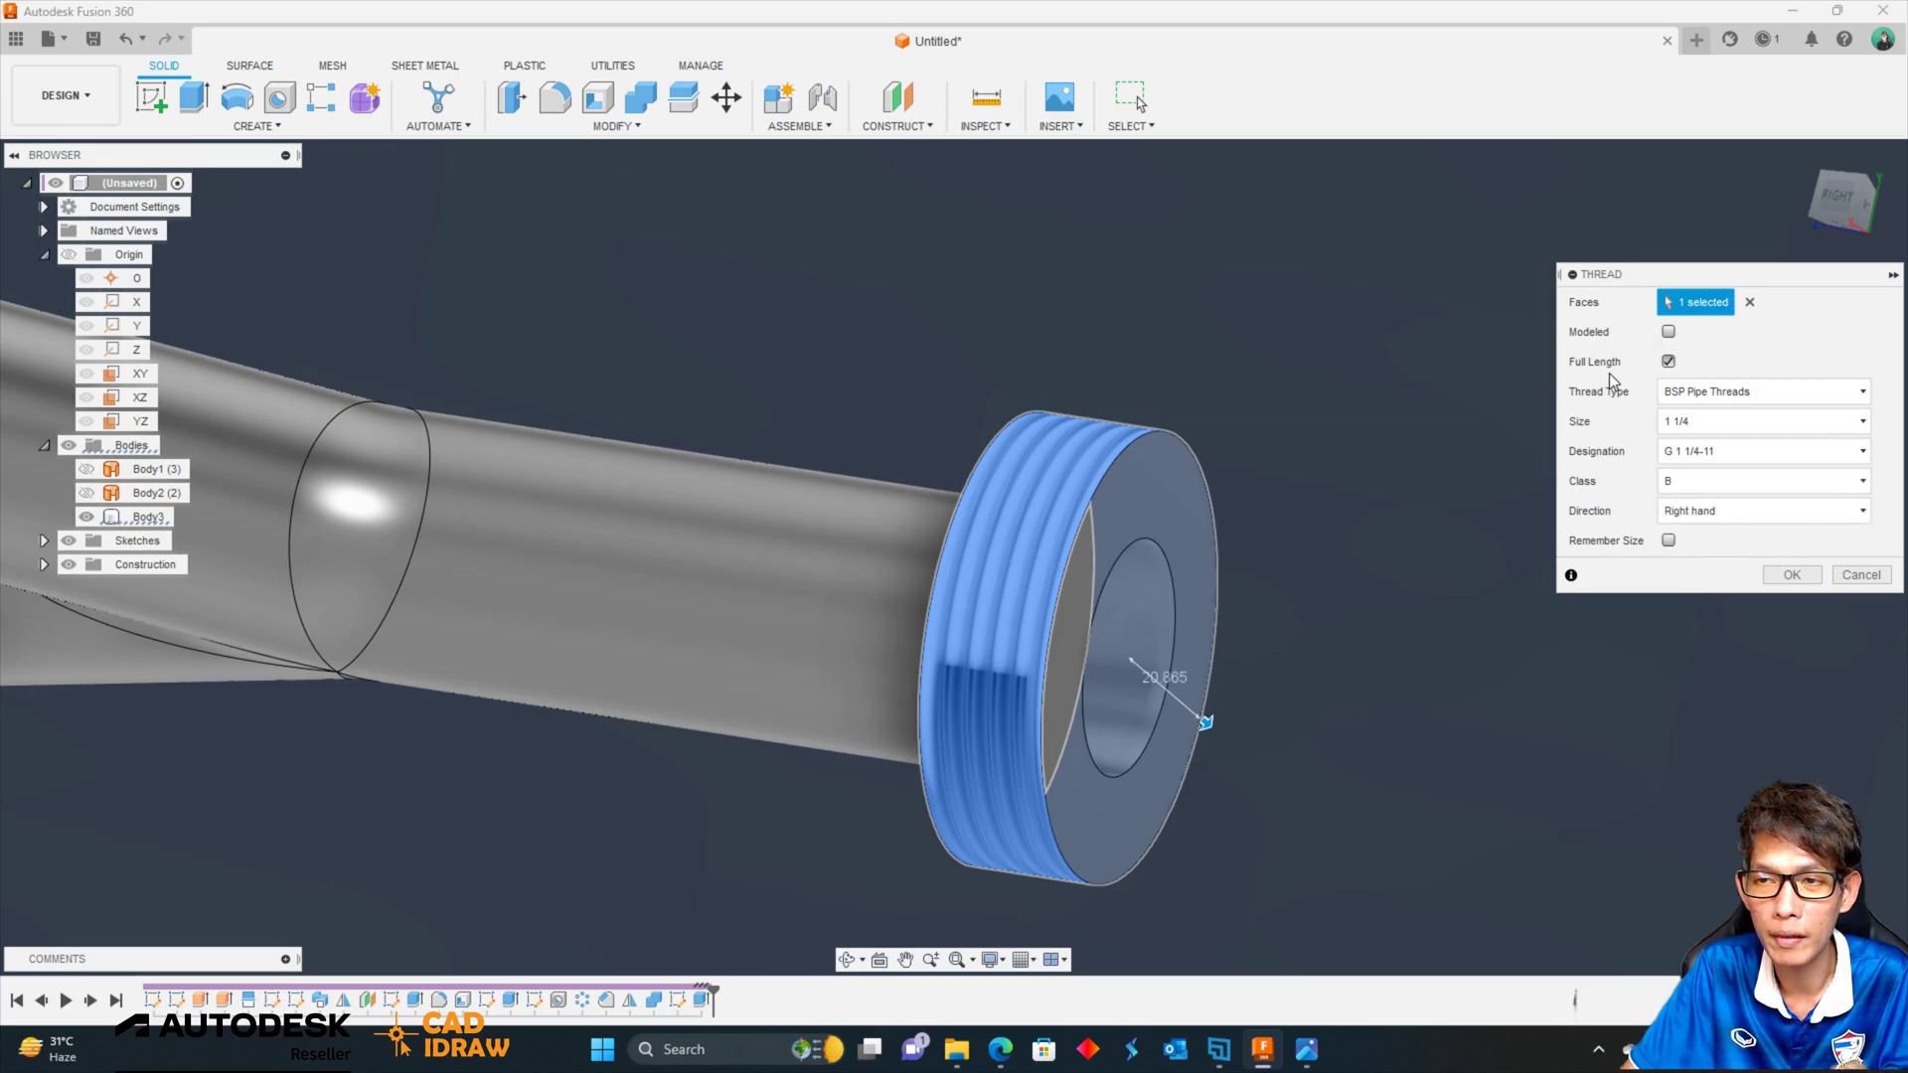
{"action": "left_click", "coordinate": [1668, 332]}
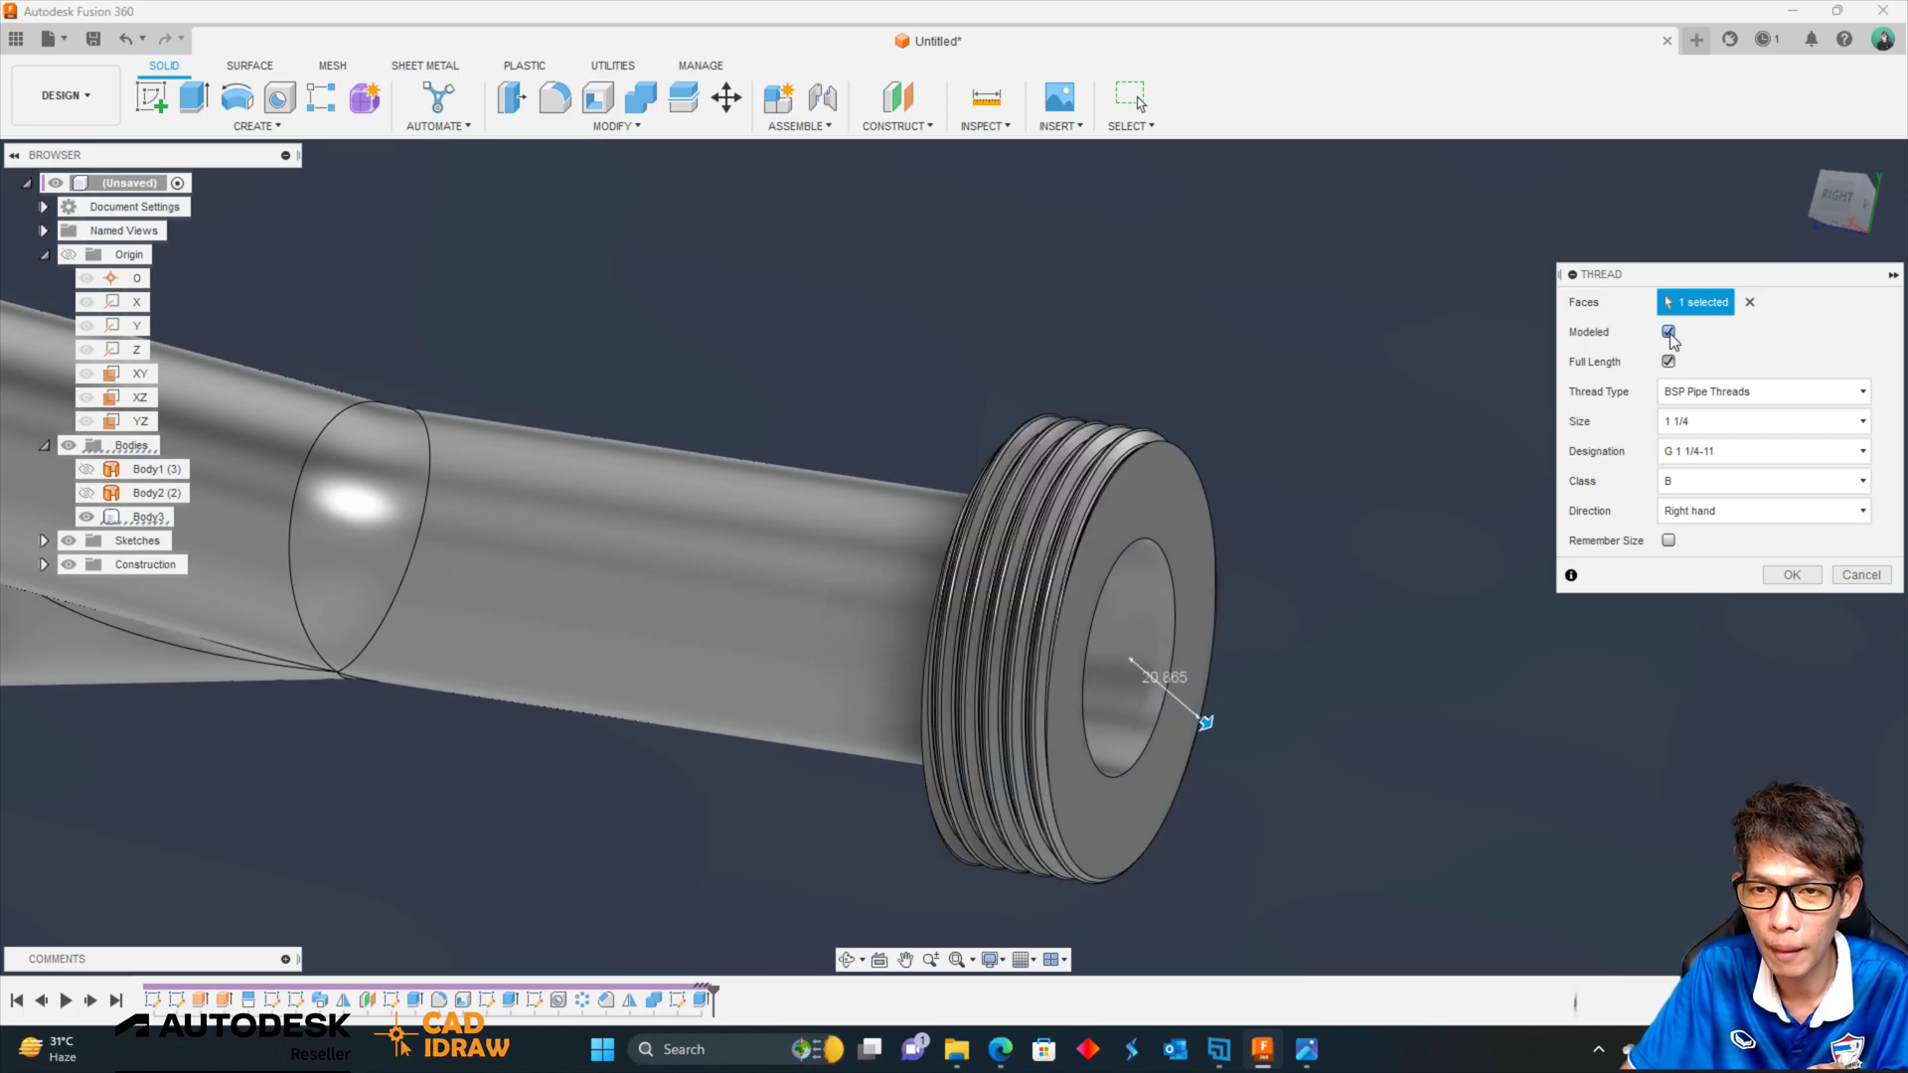
{"action": "middle_click_drag", "start_coordinate": [1250, 438], "coordinate": [1256, 434], "text": "shift"}
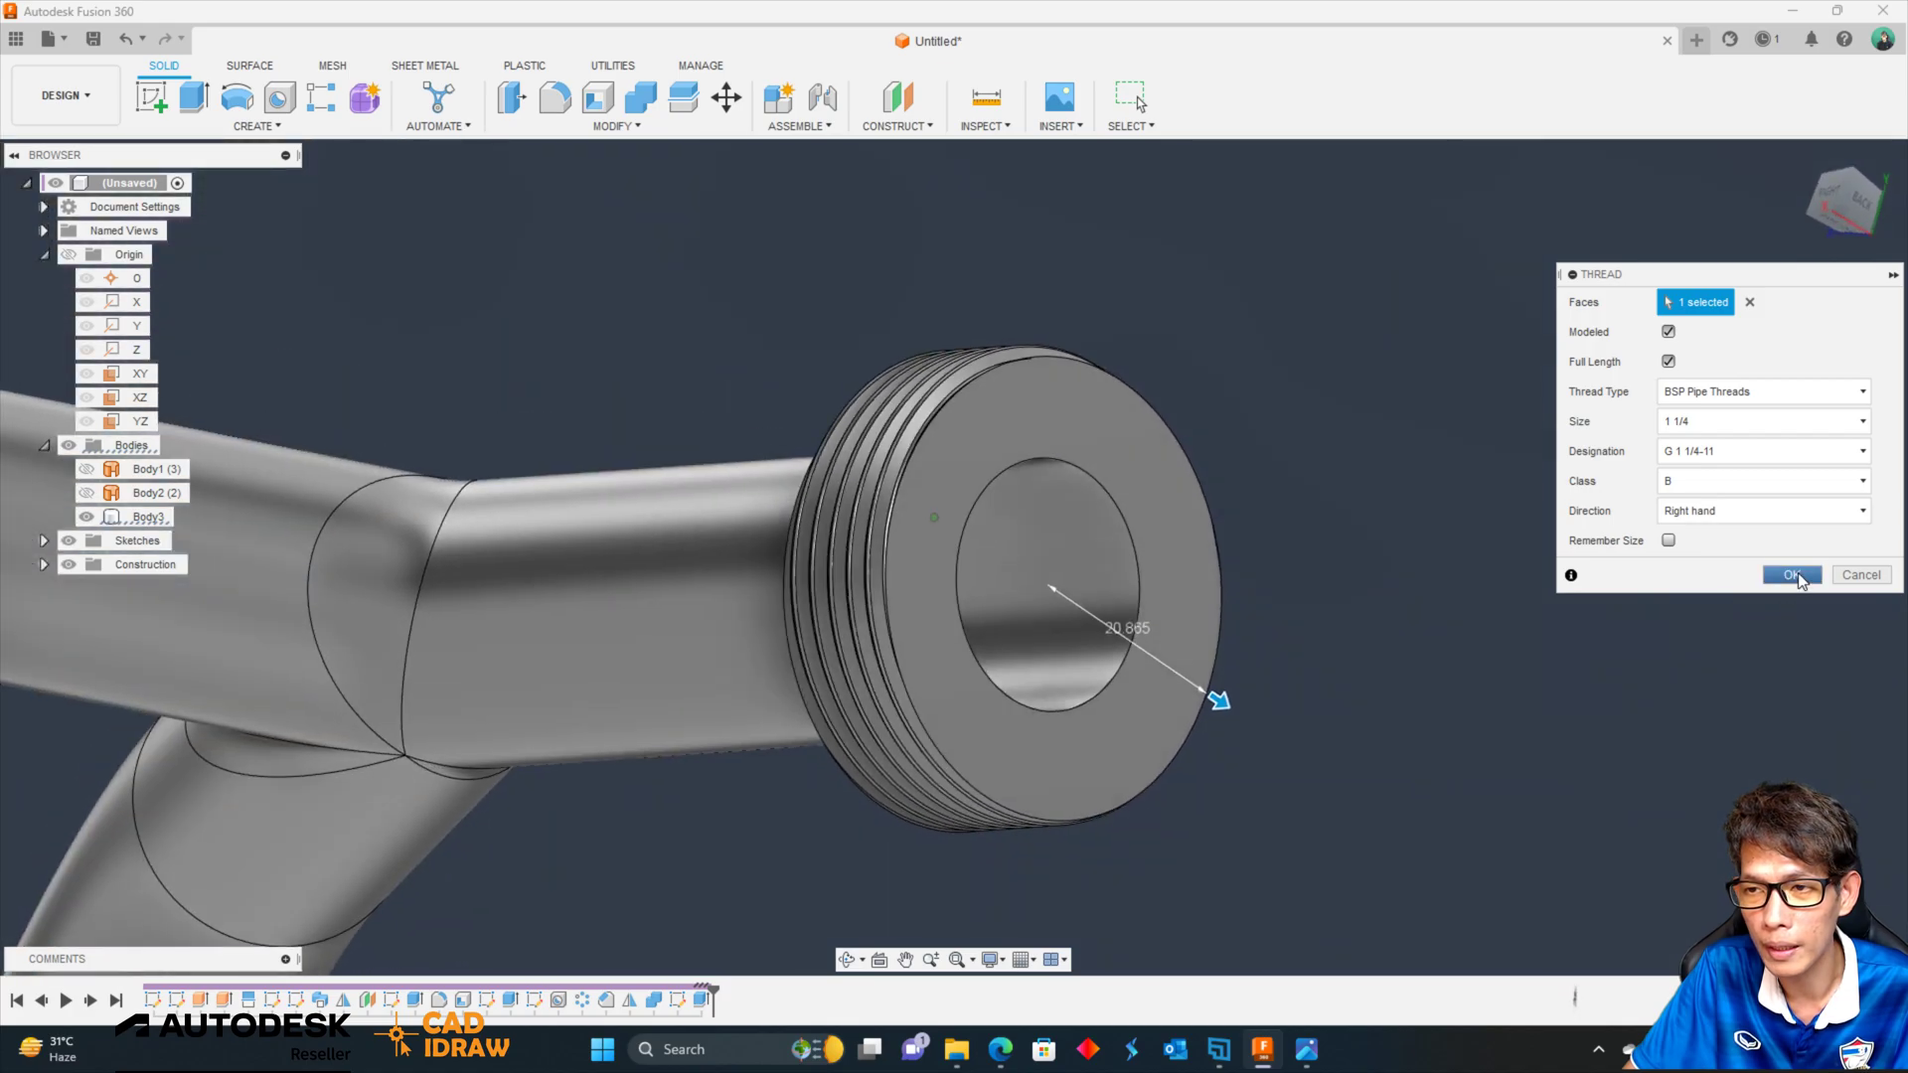
{"action": "left_click", "coordinate": [1792, 574]}
{"action": "mouse_move", "coordinate": [1437, 408]}
{"action": "middle_mouse_down", "text": "shift"}
{"action": "mouse_move", "coordinate": [1405, 358]}
{"action": "mouse_move", "coordinate": [1346, 362]}
{"action": "mouse_move", "coordinate": [1228, 499]}
{"action": "mouse_move", "coordinate": [1300, 366]}
{"action": "middle_mouse_up", "text": "shift"}
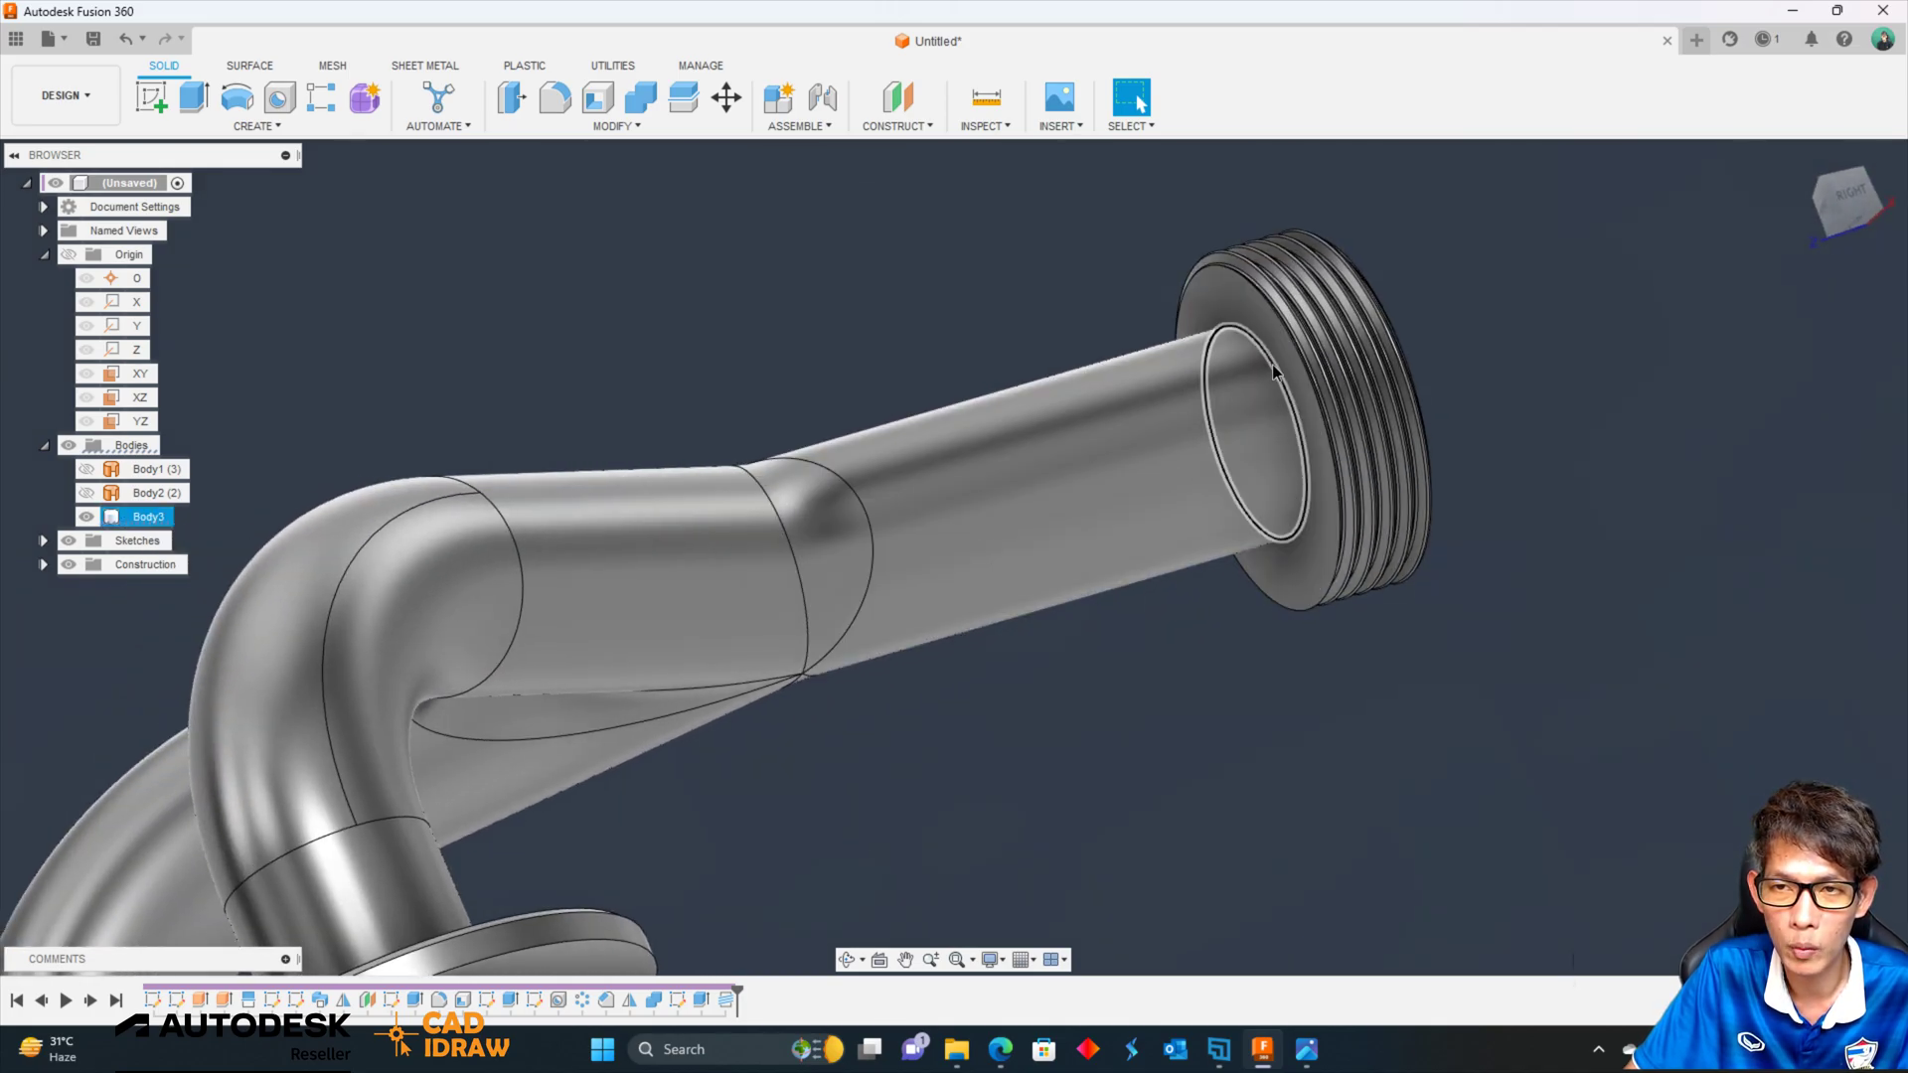
{"action": "left_click", "coordinate": [1297, 366]}
Round the pipe-to-collar edge with a 1 mm fillet.
{"action": "left_click", "coordinate": [567, 112]}
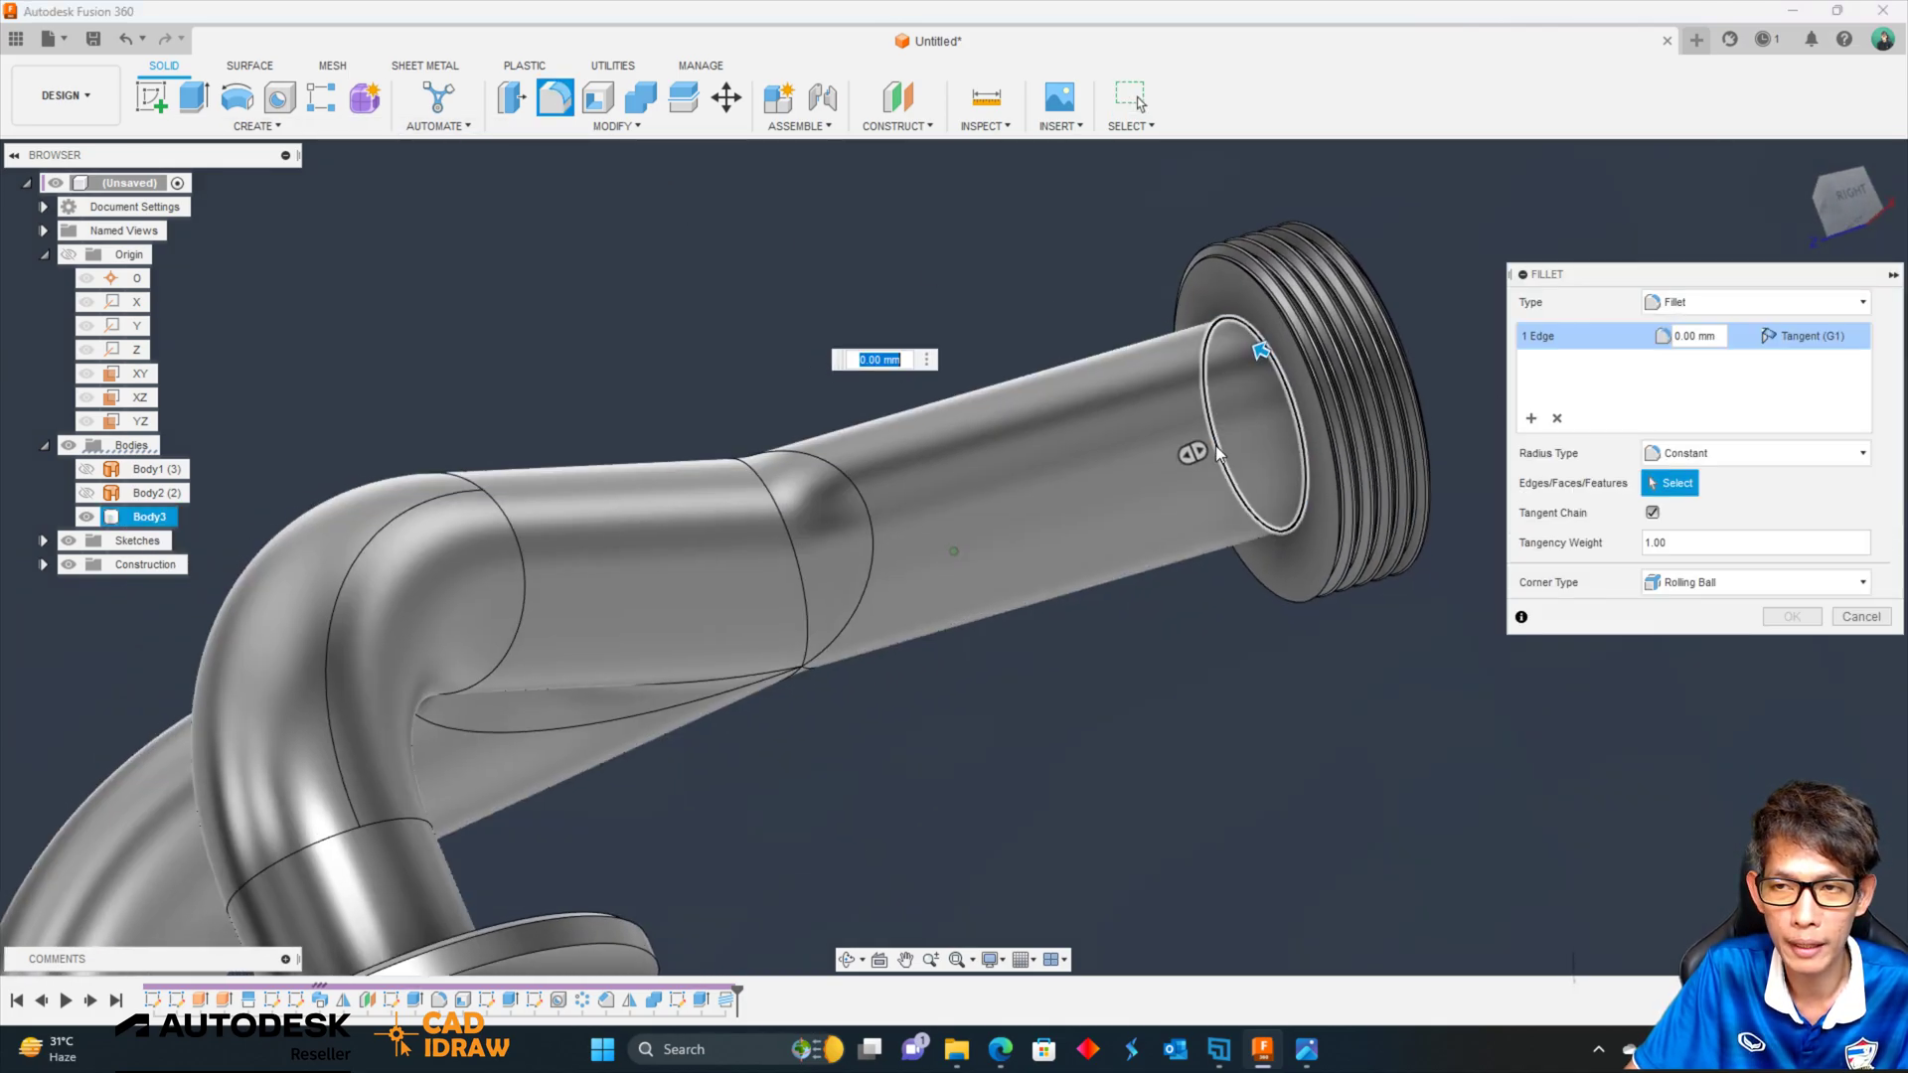
{"action": "middle_click_drag", "start_coordinate": [1205, 447], "coordinate": [1277, 289], "text": "shift"}
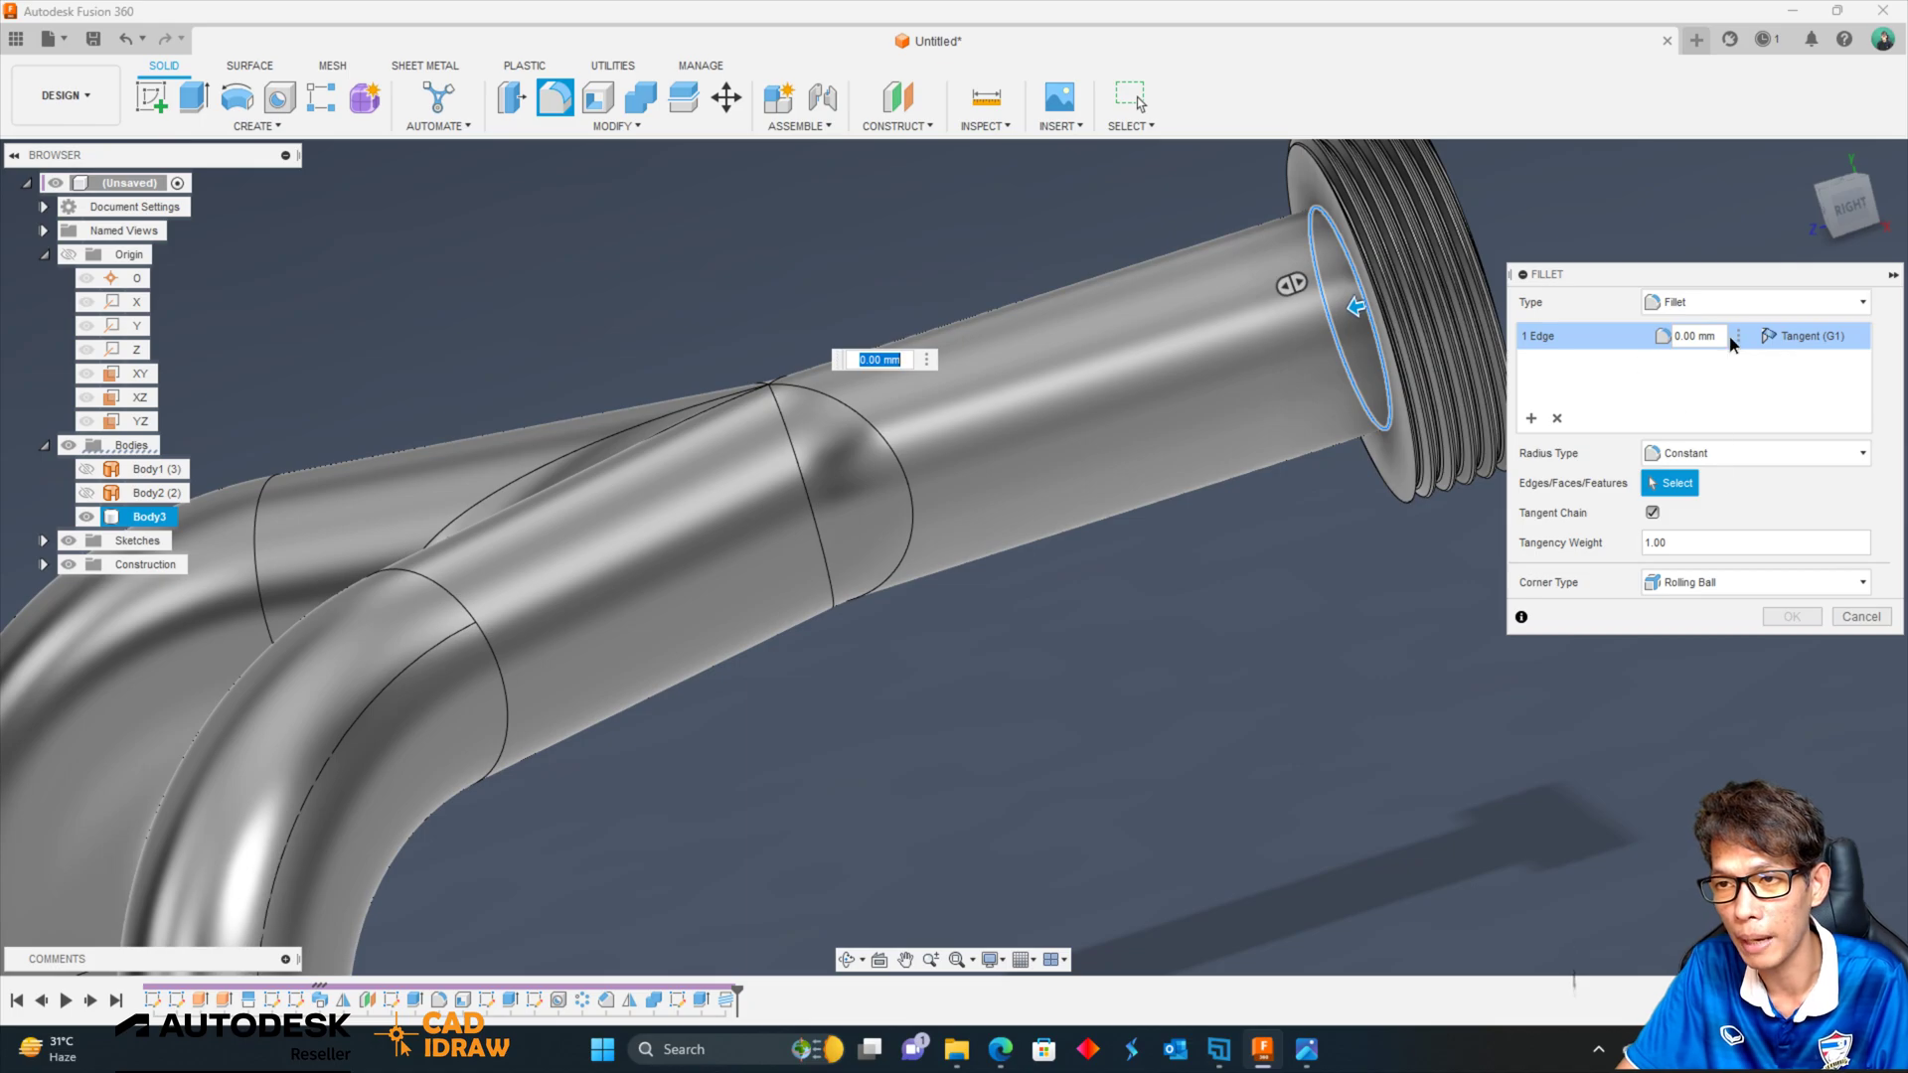
{"action": "left_click", "coordinate": [1727, 337]}
{"action": "type", "text": "1"}
{"action": "scroll", "coordinate": [997, 703], "scroll_direction": "down", "scroll_amount": 5}
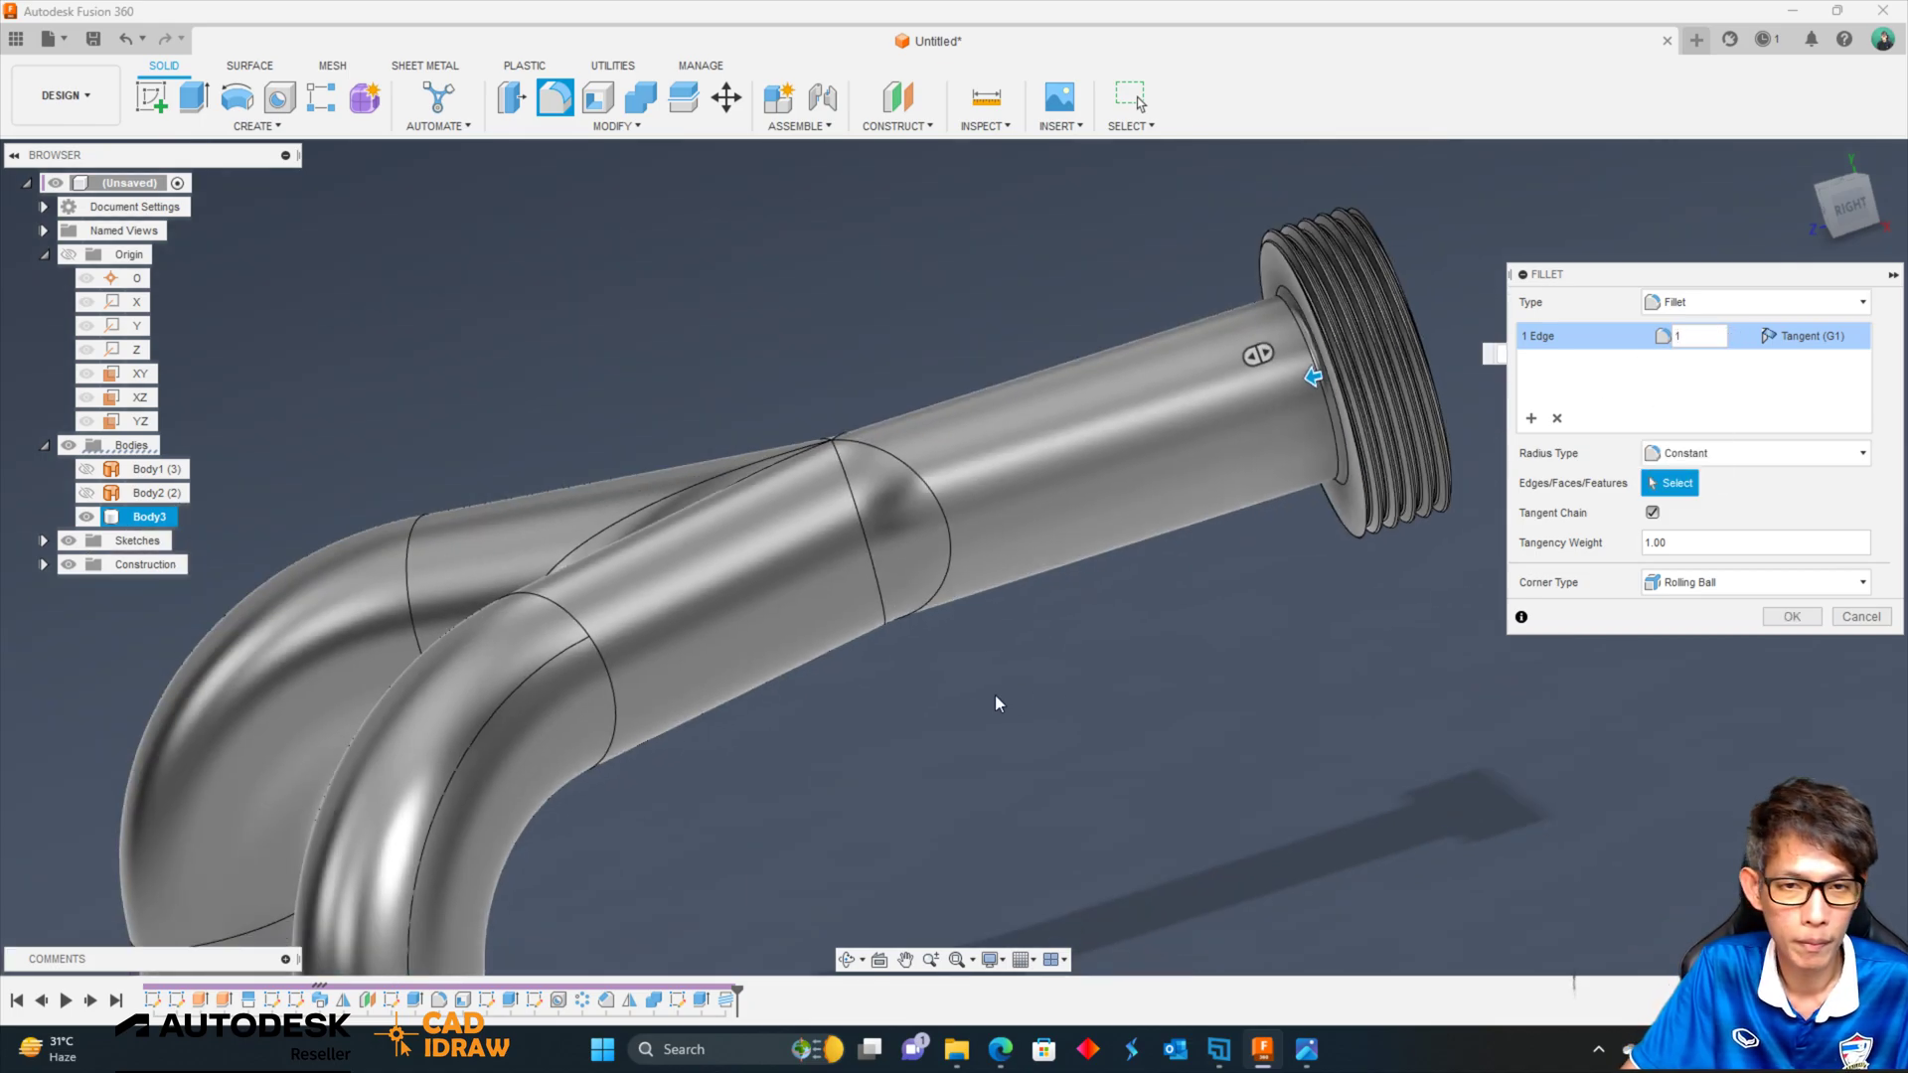
{"action": "middle_click_drag", "start_coordinate": [997, 702], "coordinate": [1010, 587]}
{"action": "scroll", "coordinate": [800, 778], "scroll_direction": "up", "scroll_amount": 5}
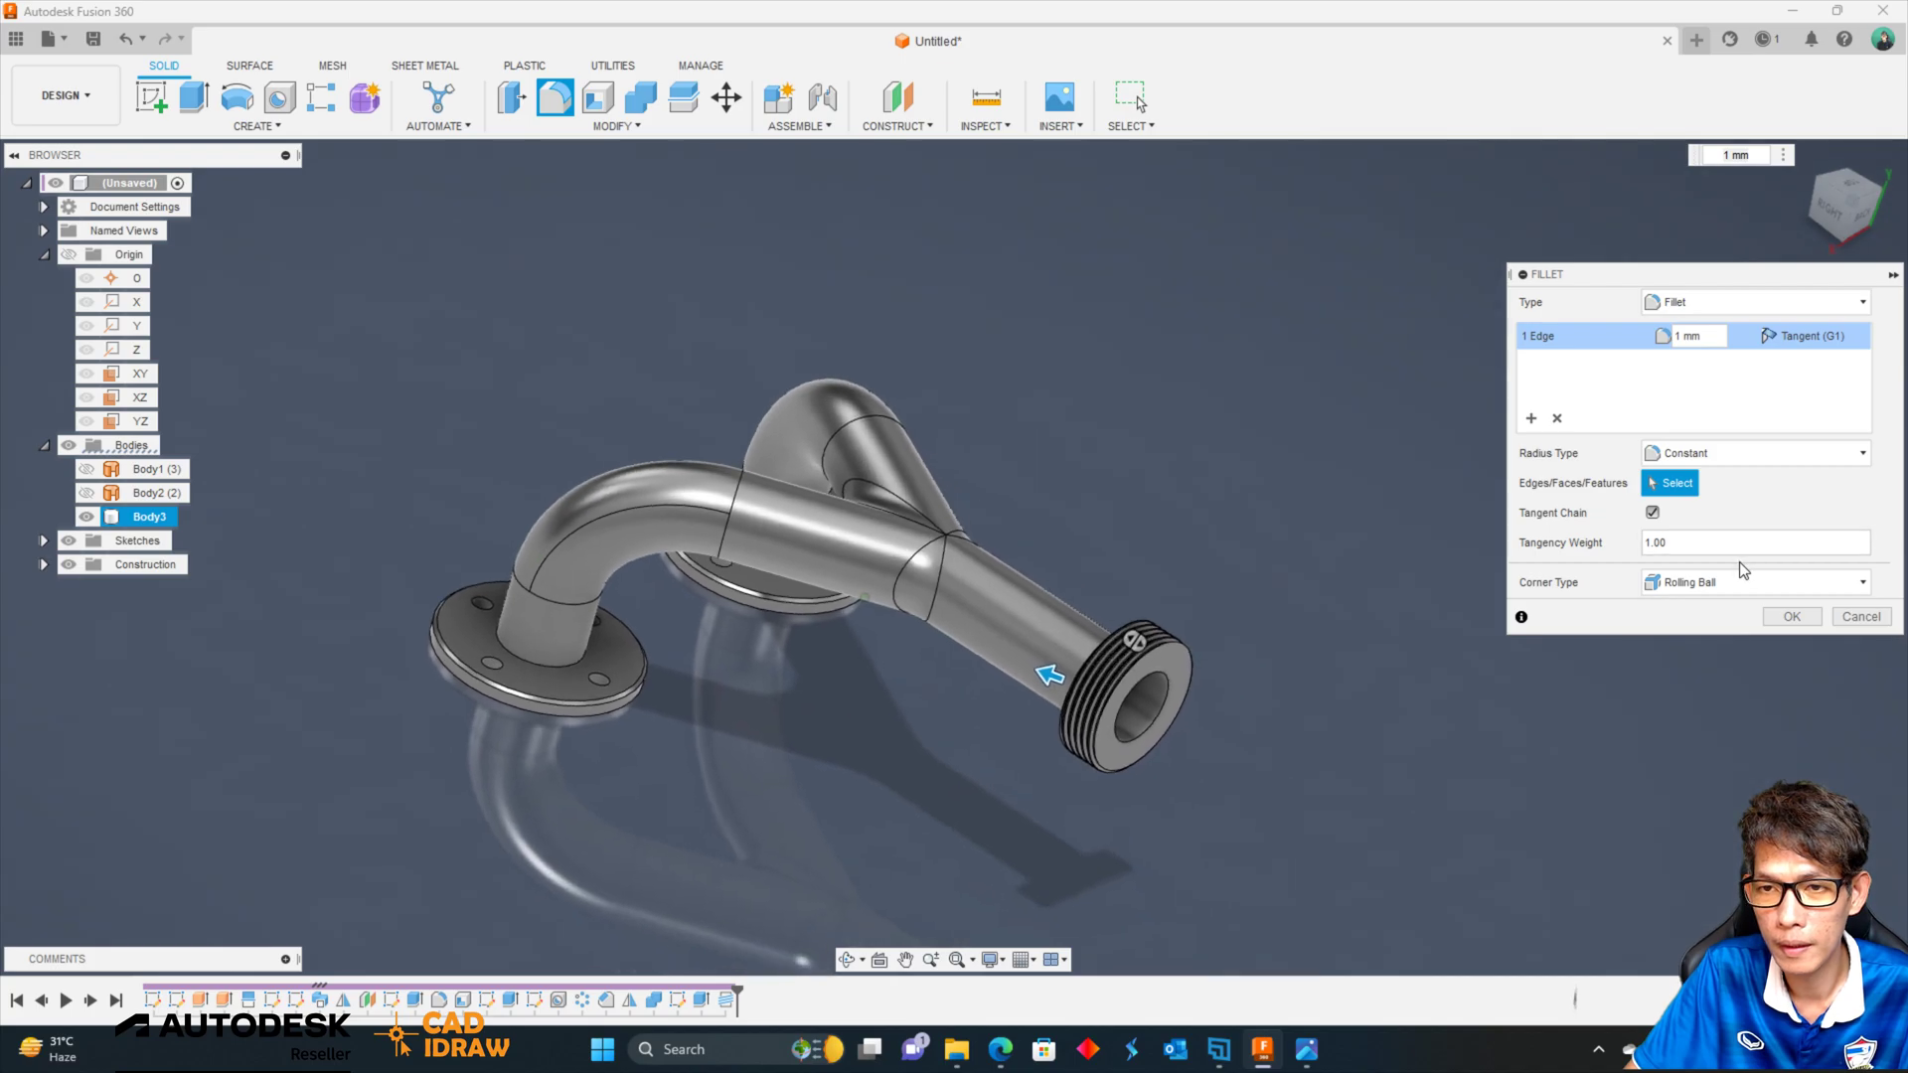
{"action": "left_click", "coordinate": [1775, 631]}
Fillet both edges where the pipes meet the flanges.
{"action": "scroll", "coordinate": [650, 288], "scroll_direction": "up", "scroll_amount": 5}
{"action": "key", "text": "f"}
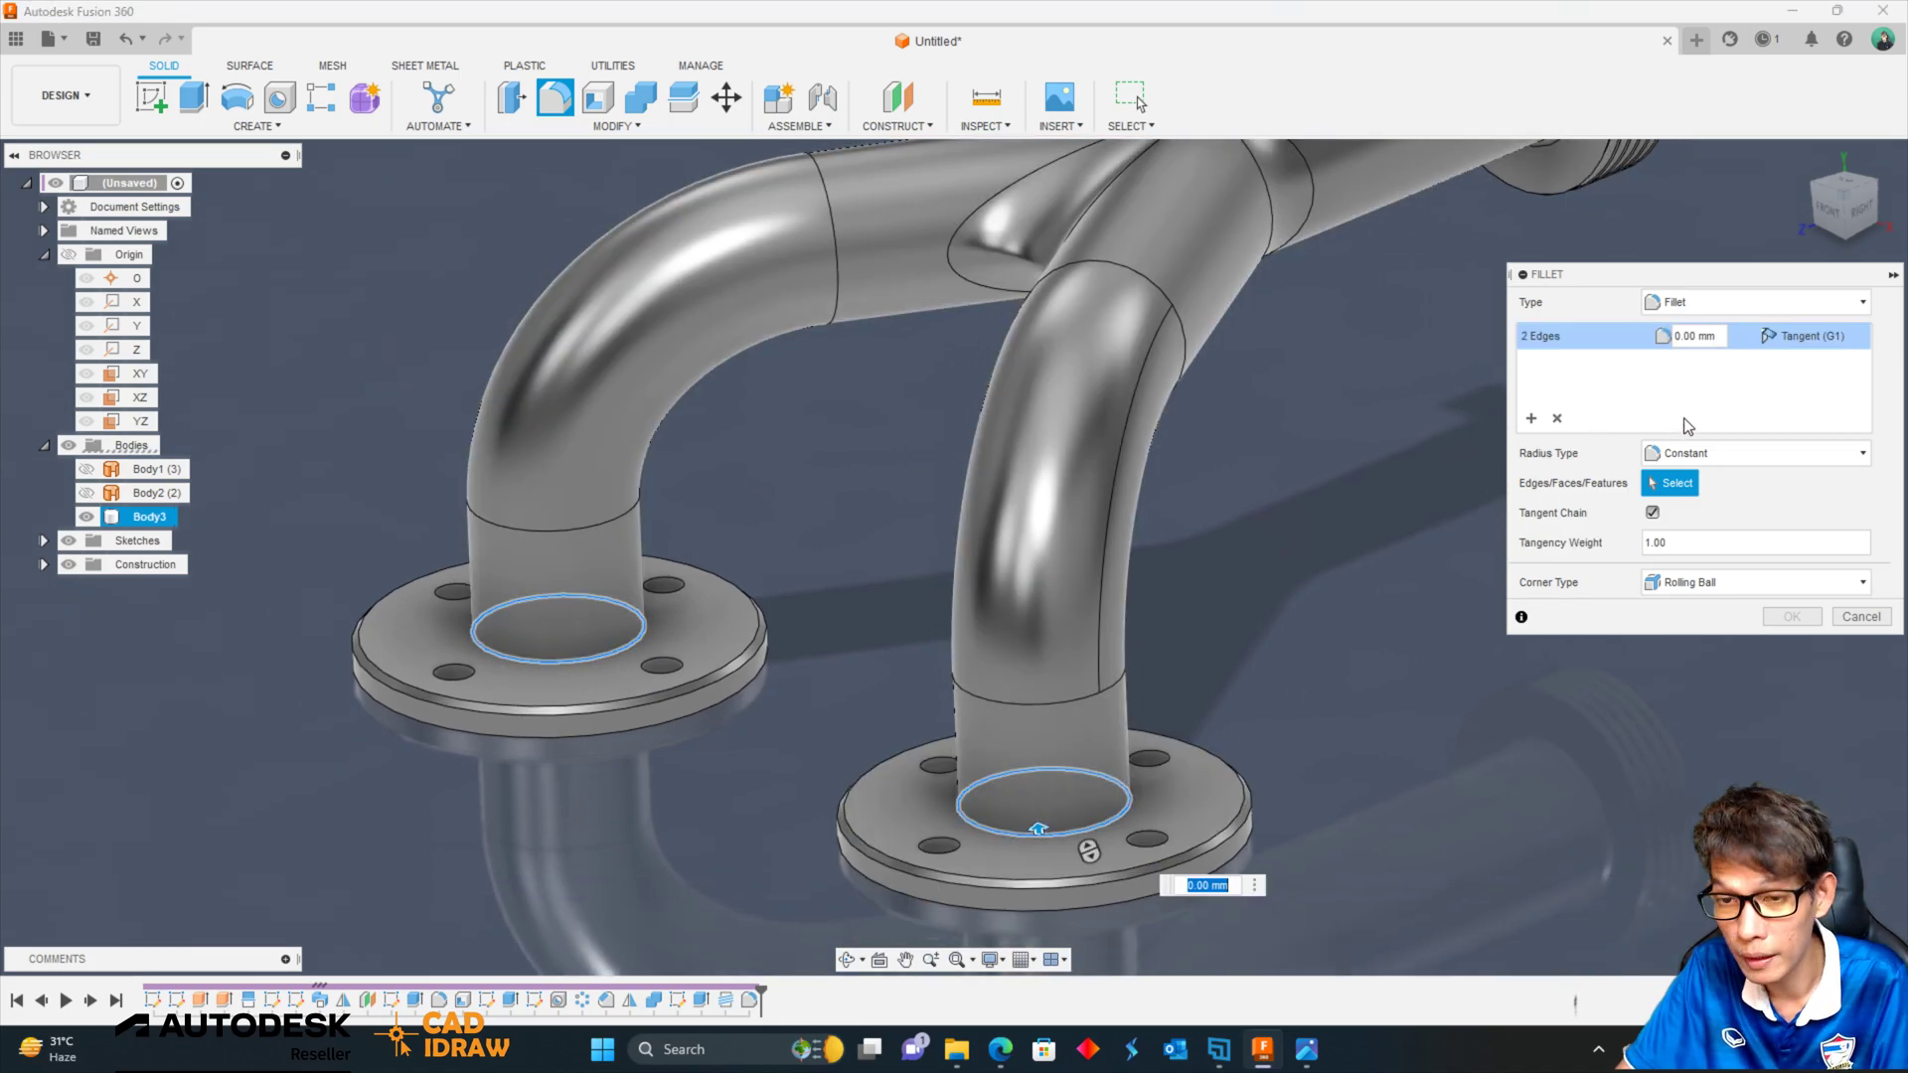
{"action": "left_click", "coordinate": [1781, 618]}
{"action": "scroll", "coordinate": [1648, 586], "scroll_direction": "down", "scroll_amount": 5}
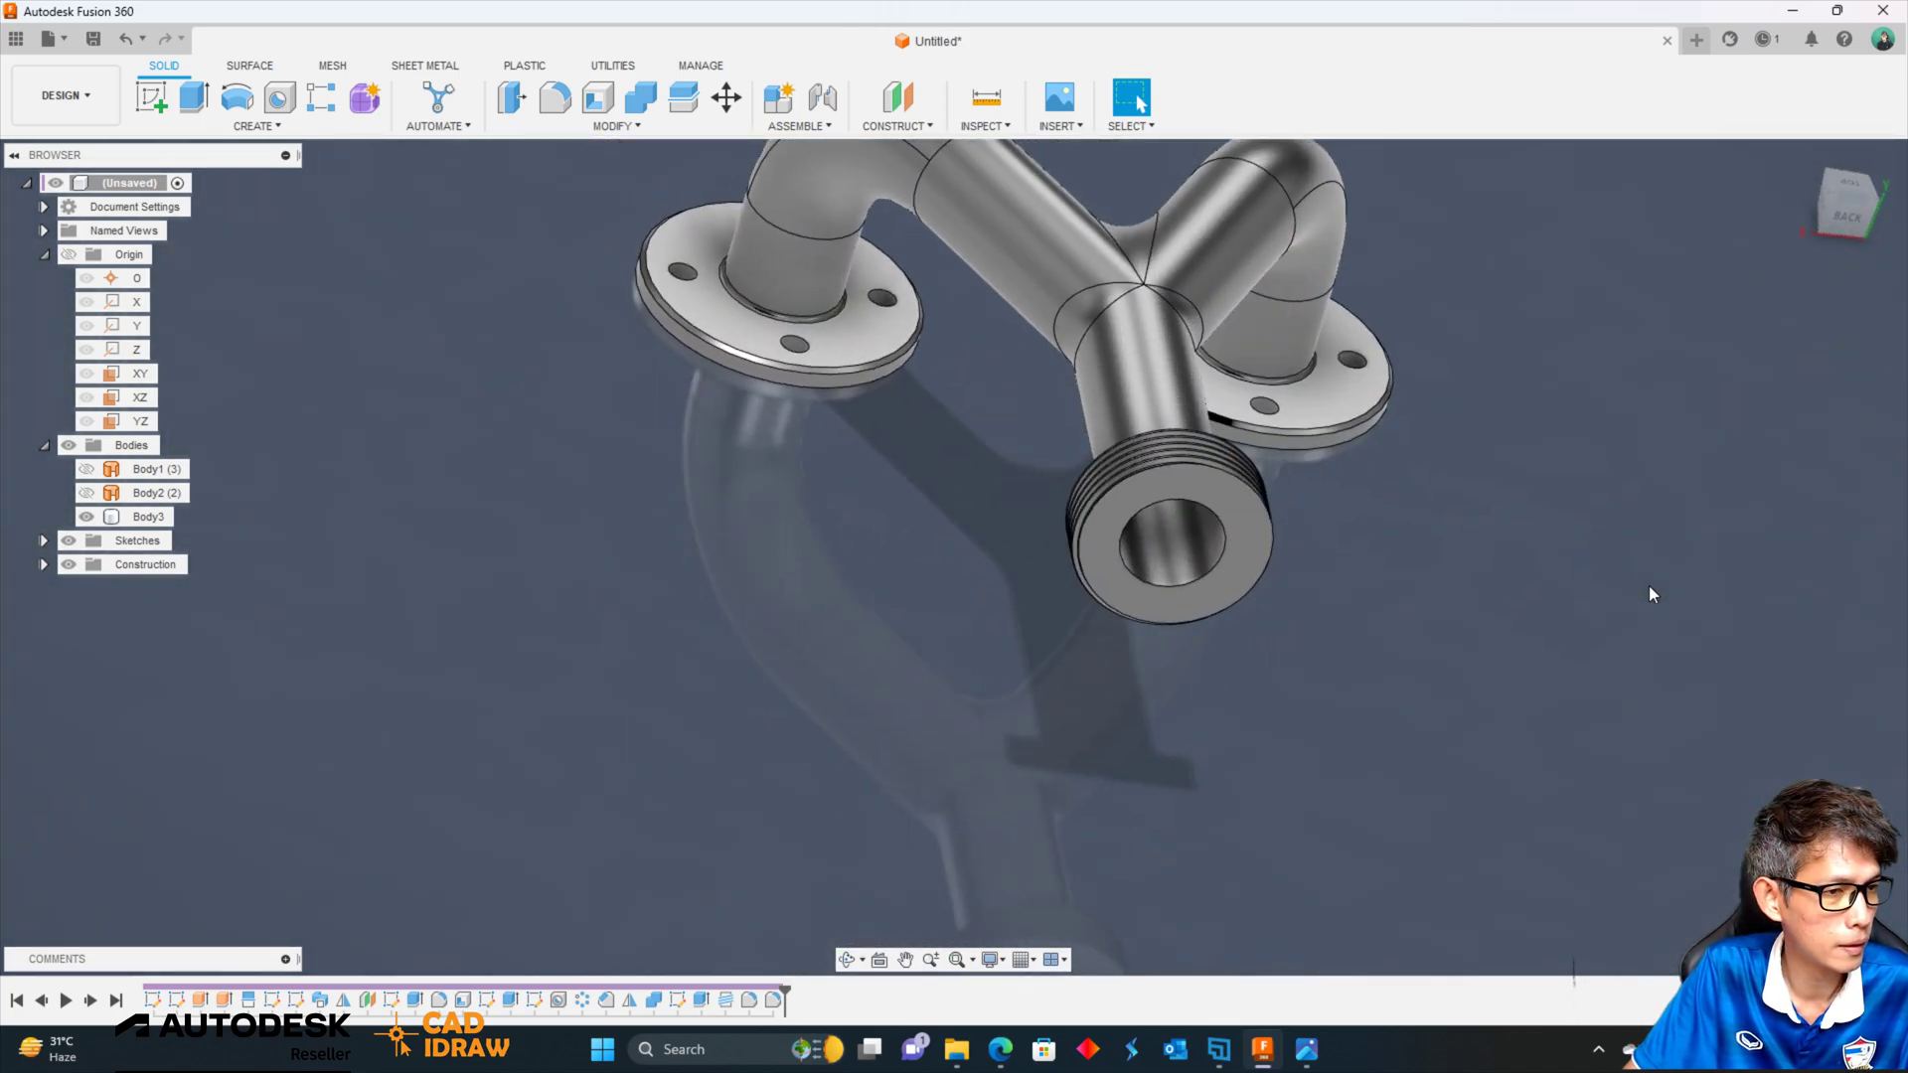
{"action": "scroll", "coordinate": [1750, 487], "scroll_direction": "up", "scroll_amount": 3}
{"action": "scroll", "coordinate": [1324, 430], "scroll_direction": "up", "scroll_amount": 3}
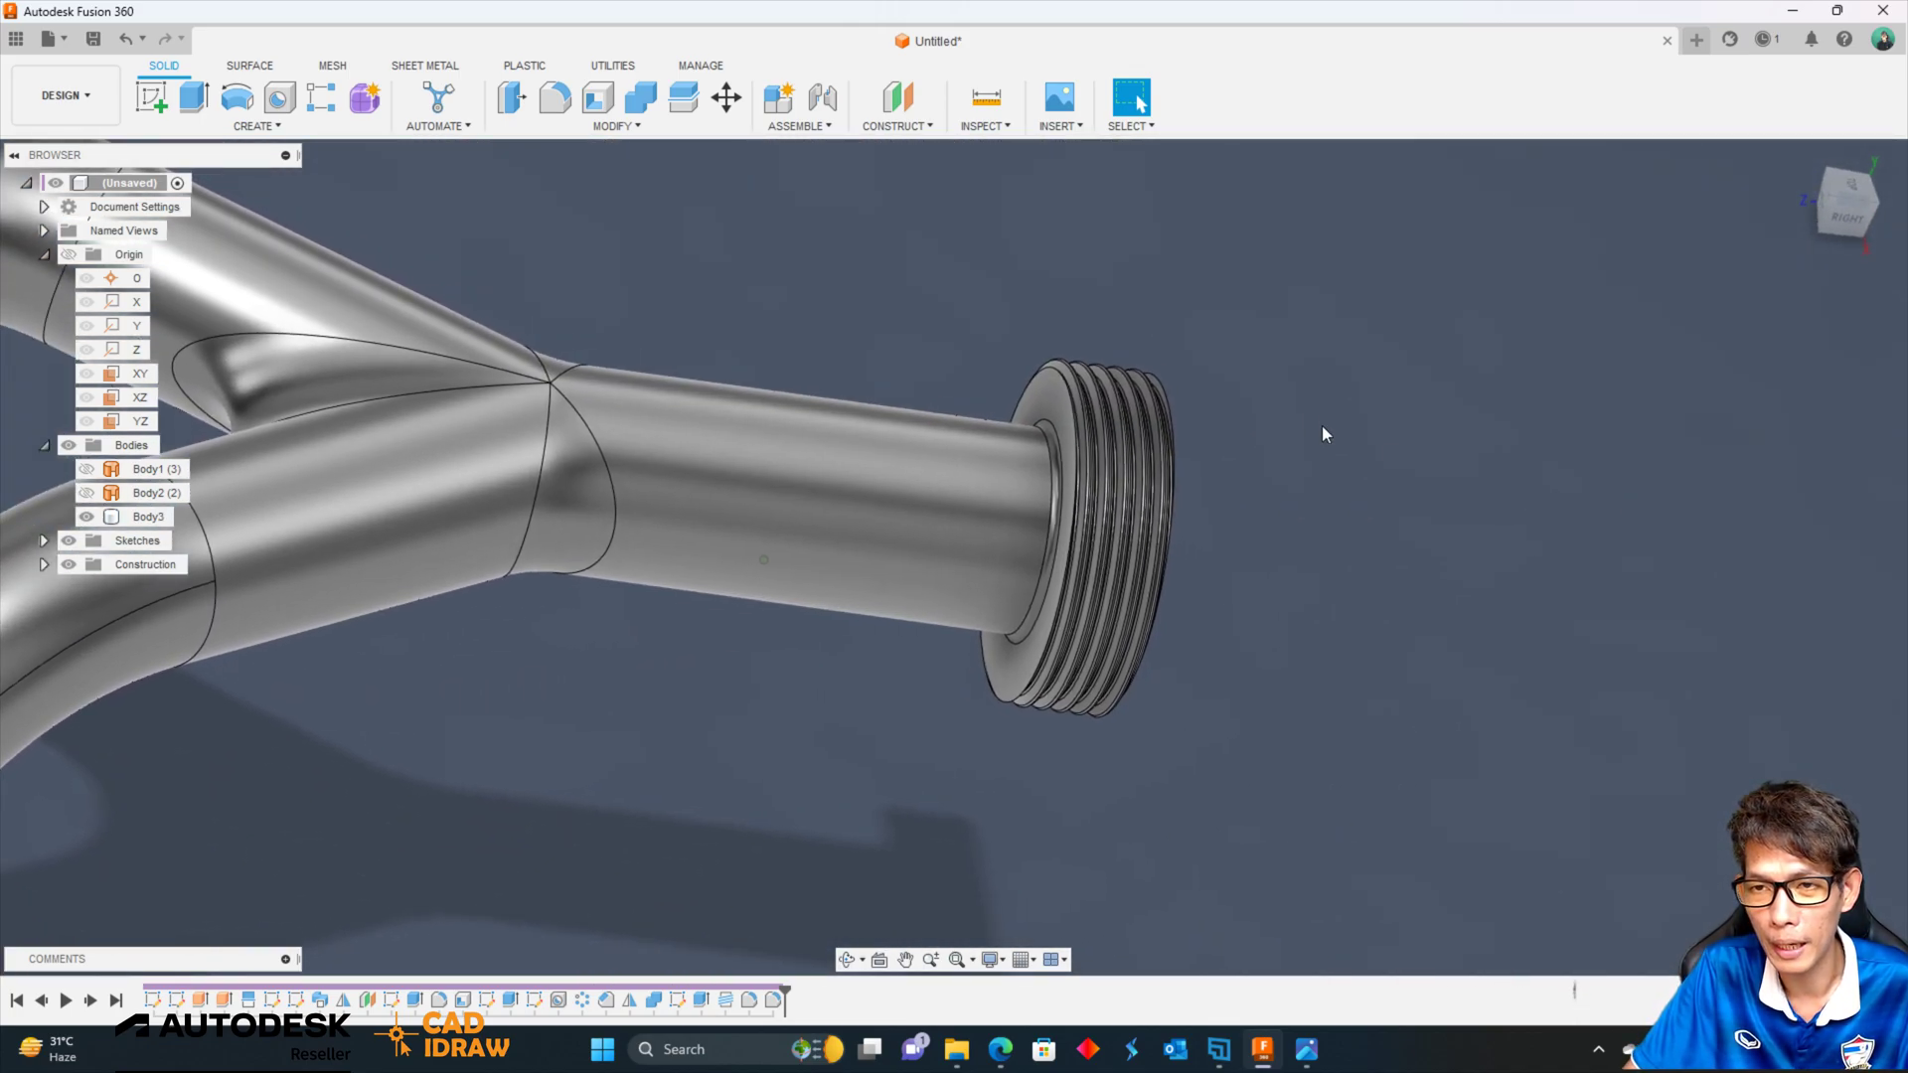
{"action": "scroll", "coordinate": [1382, 367], "scroll_direction": "up", "scroll_amount": 2}
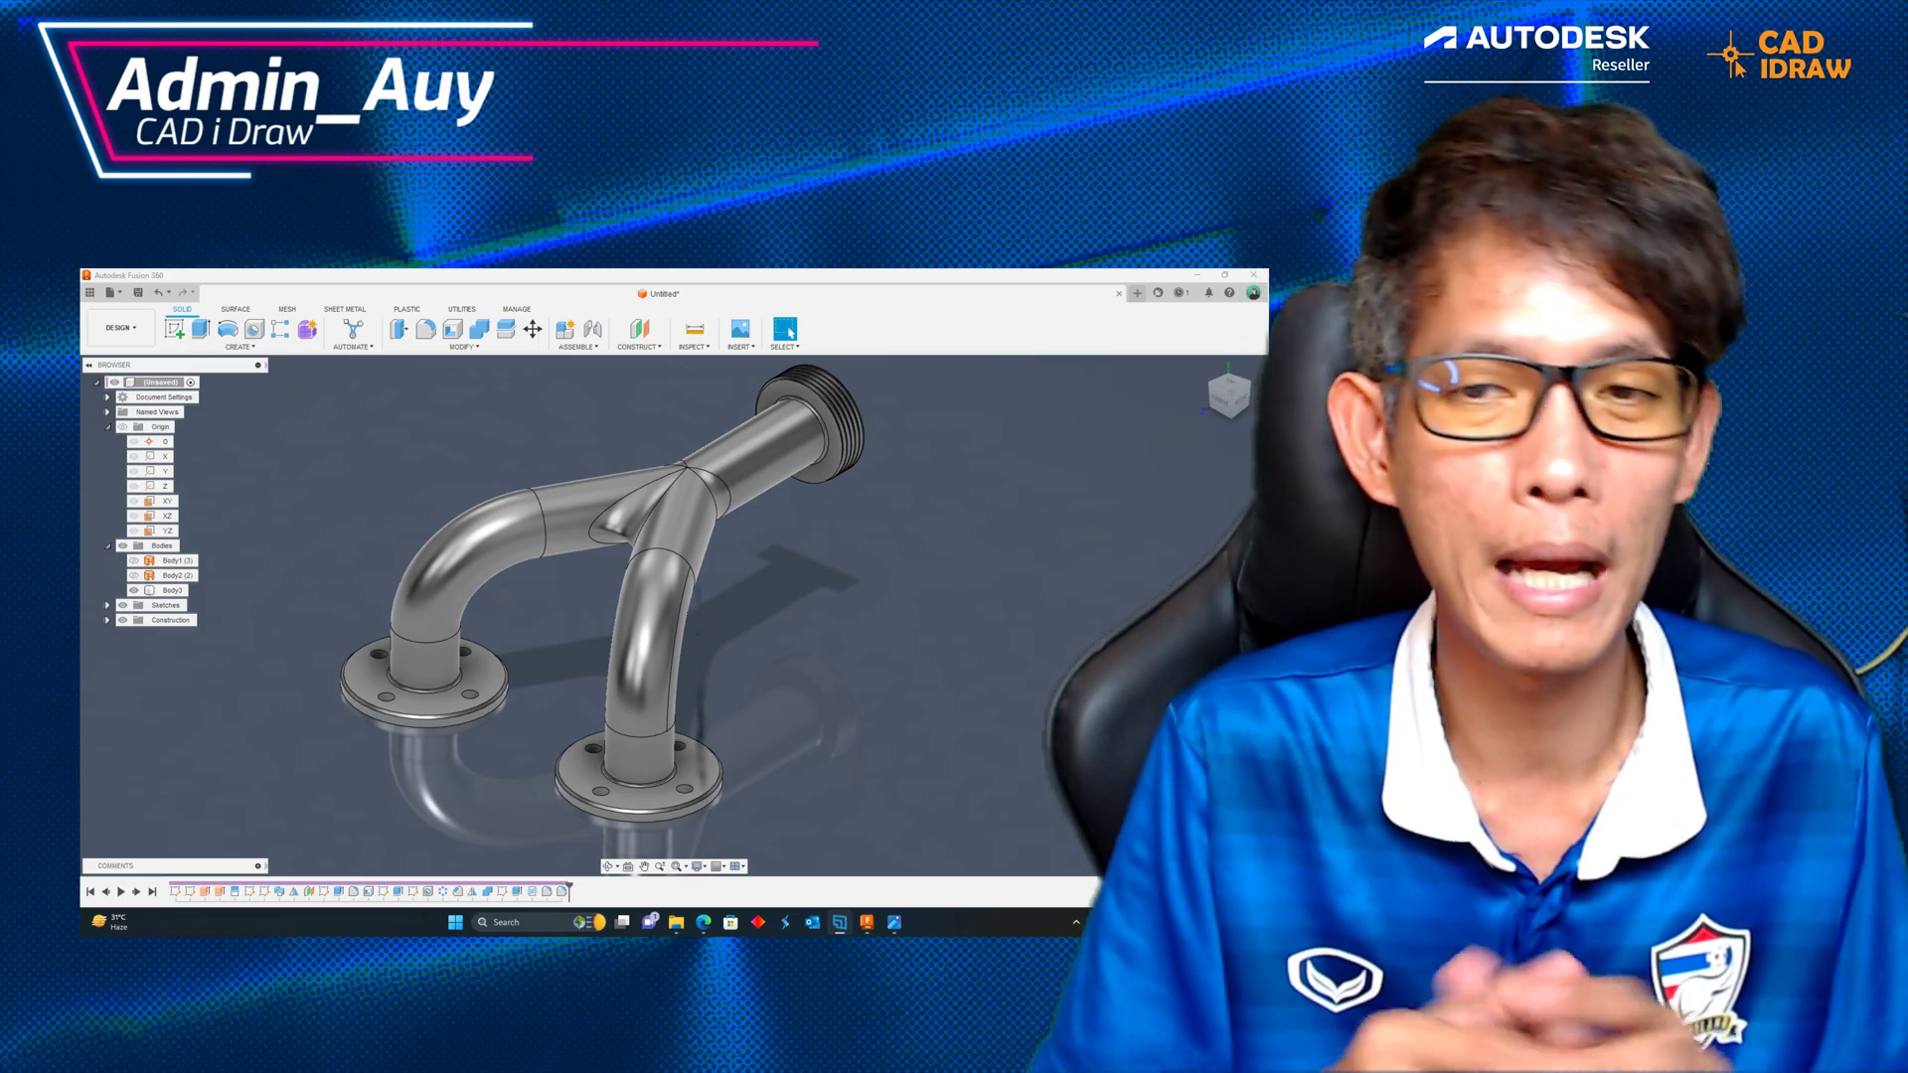
{"action": "middle_click_drag", "start_coordinate": [480, 722], "coordinate": [668, 680]}
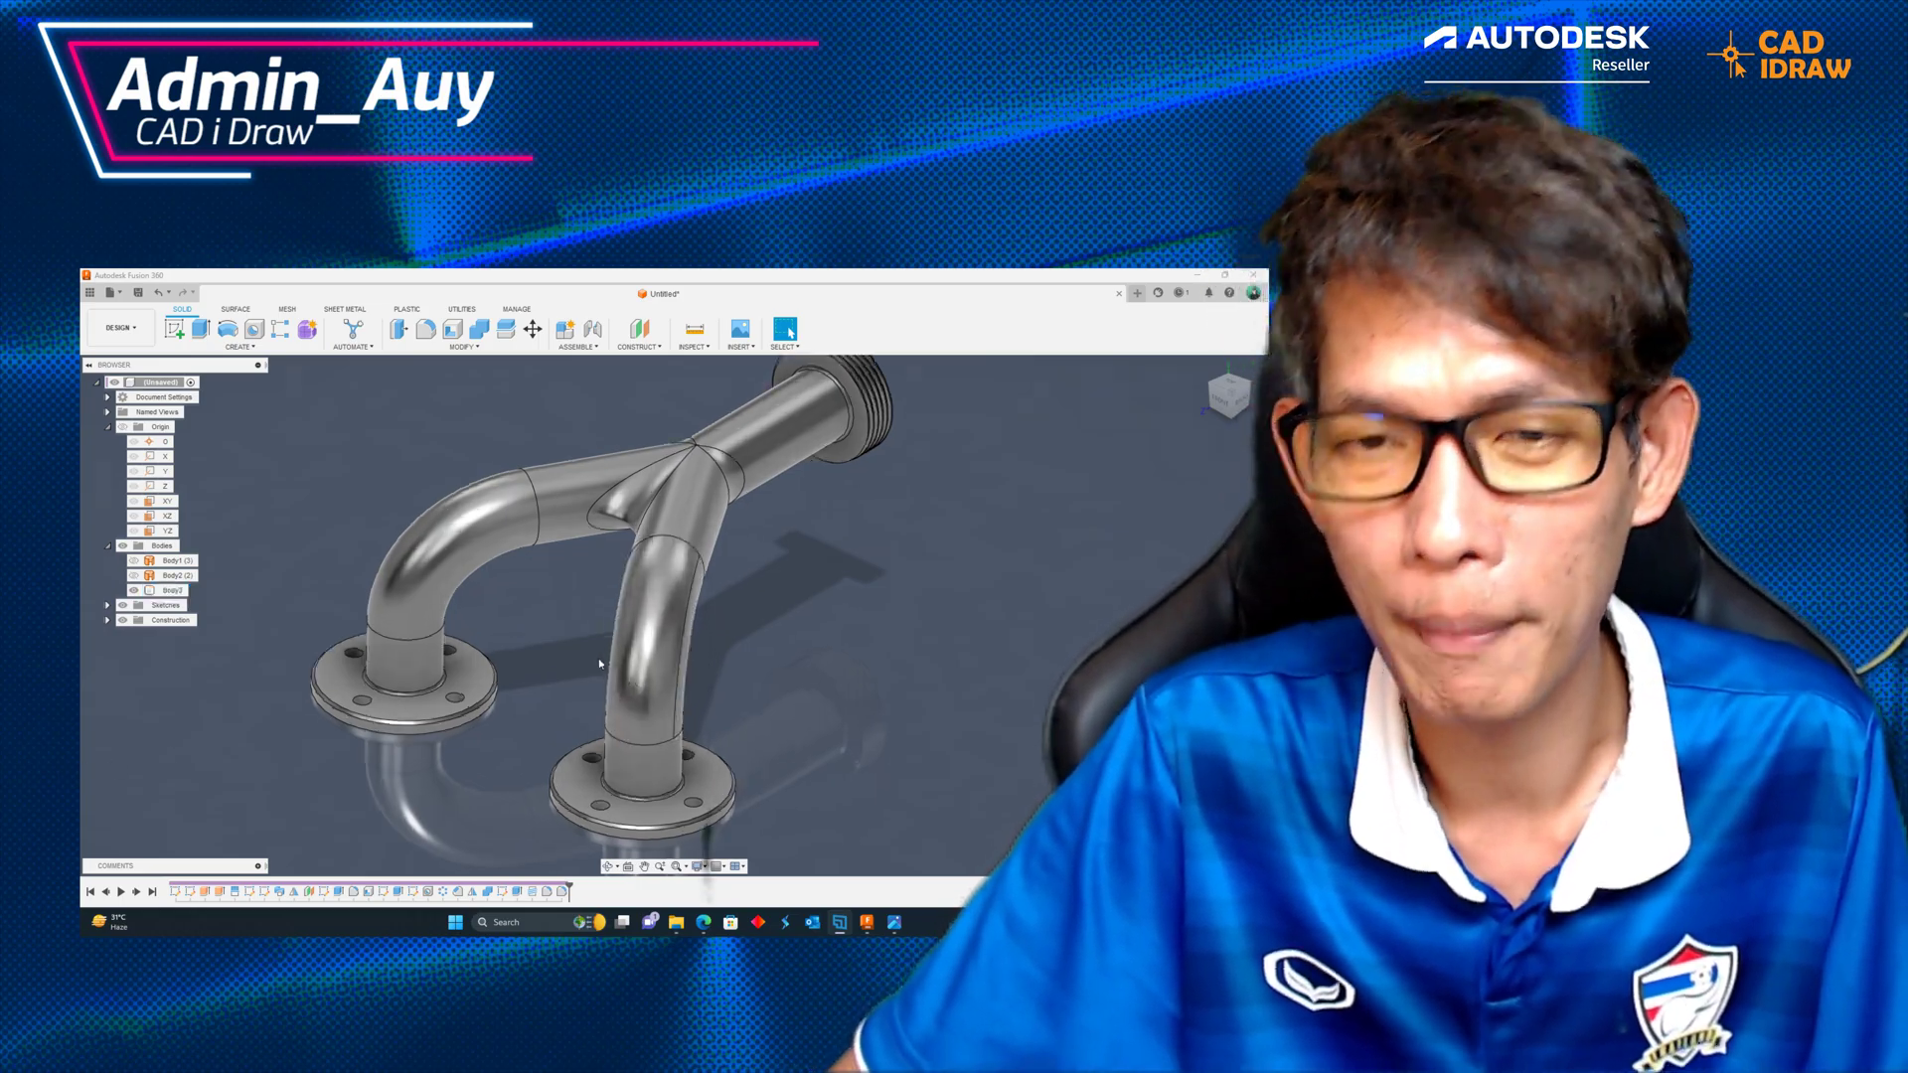
{"action": "scroll", "coordinate": [668, 678], "scroll_direction": "down", "scroll_amount": 1}
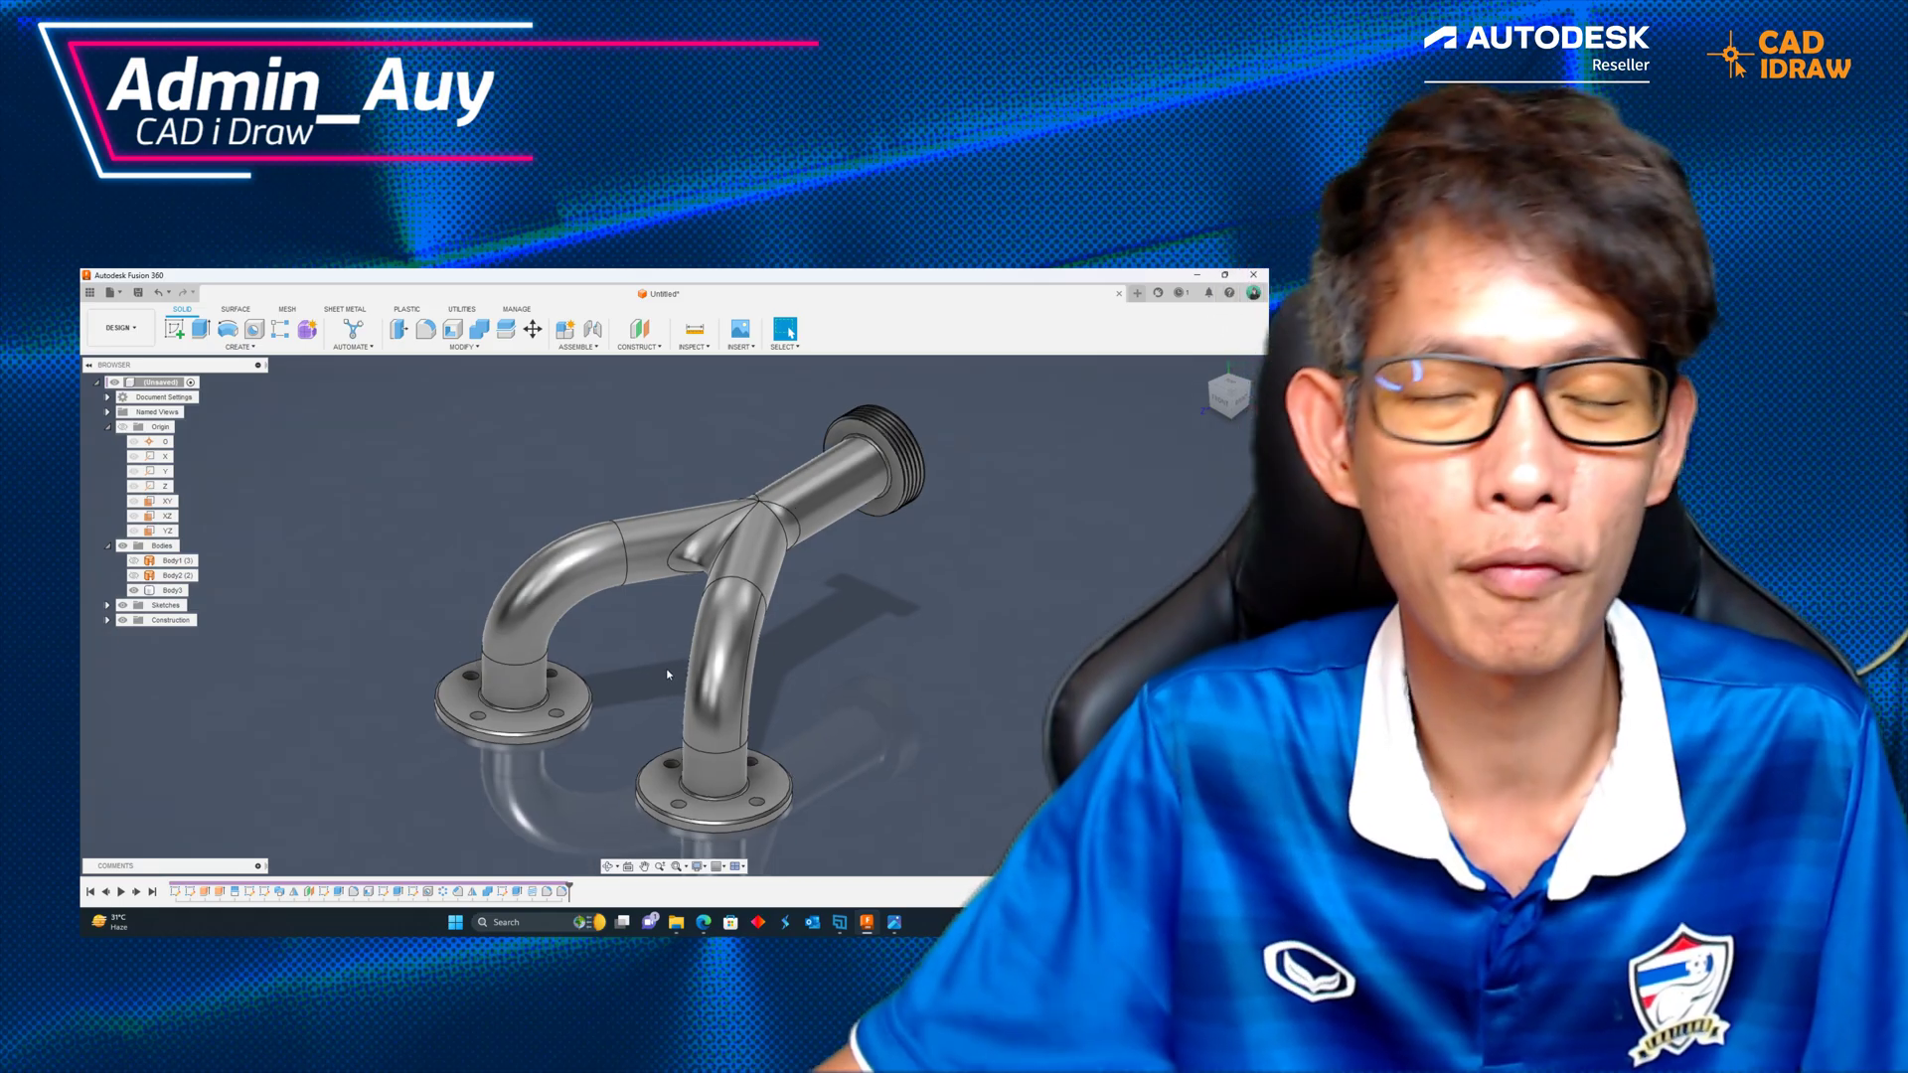